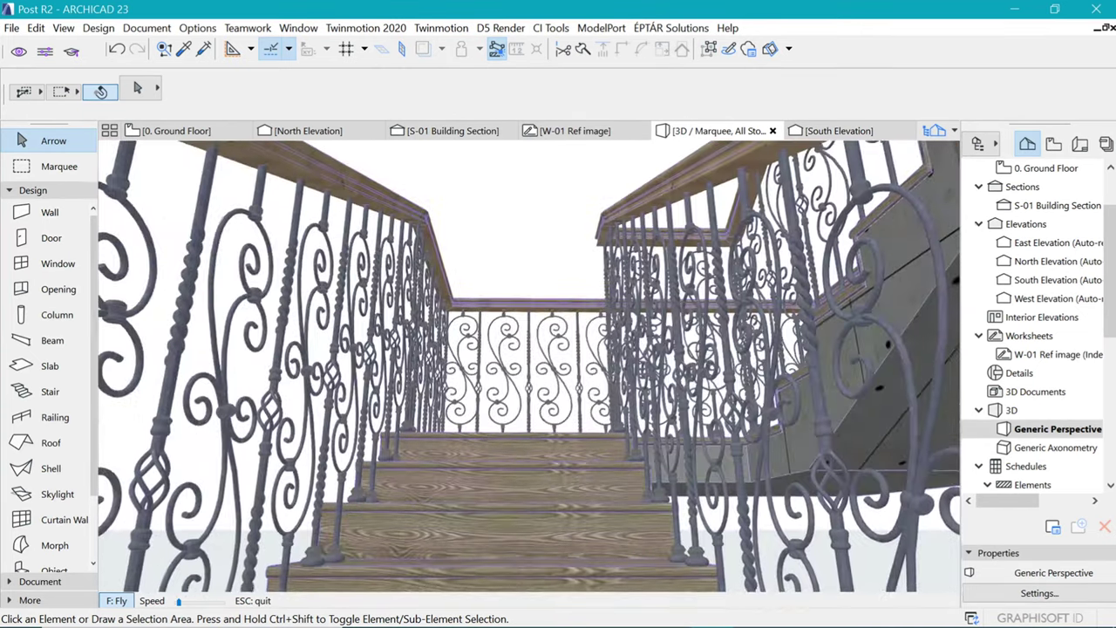
# Fly up through the 3D staircase to examine its wrought-iron balusters and wooden handrail
pyautogui.press('Up')
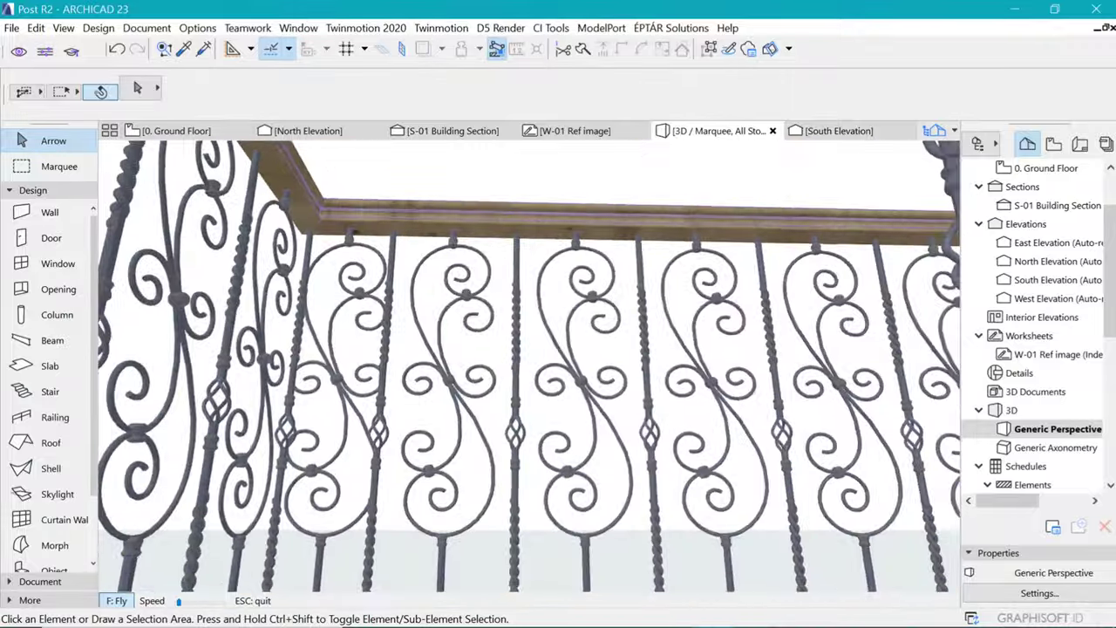
pyautogui.press('Up')
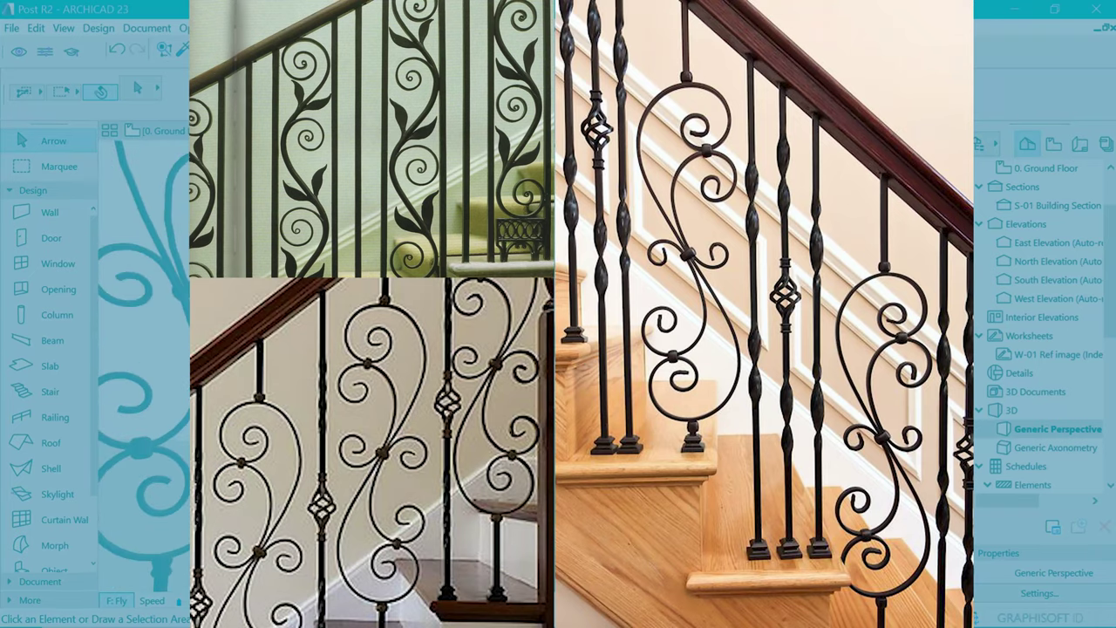
pyautogui.press('Up')
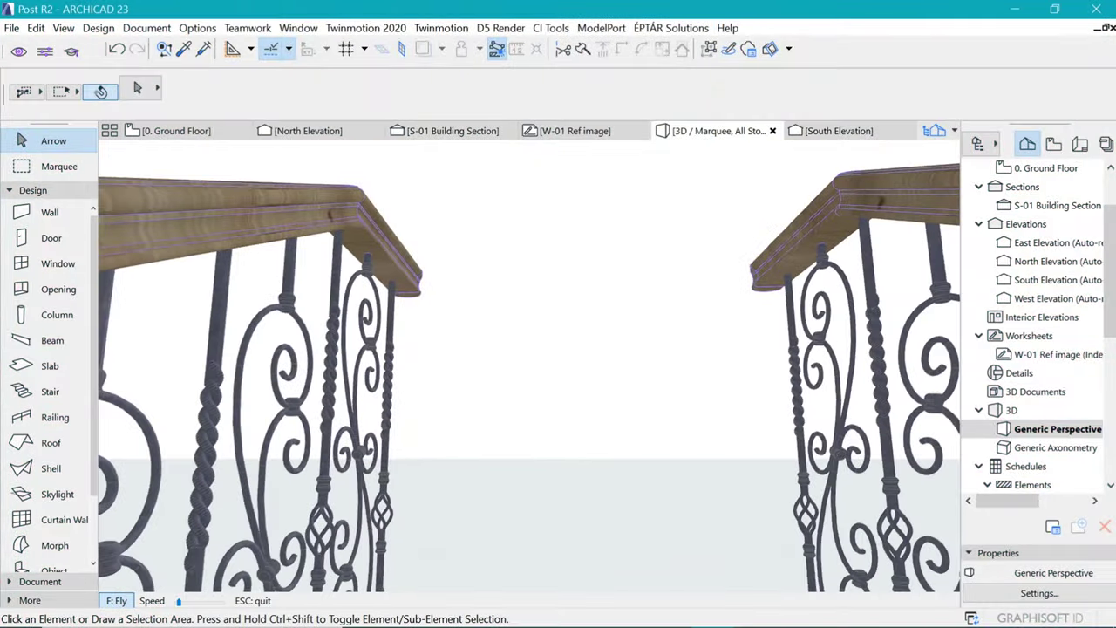
pyautogui.press('Up')
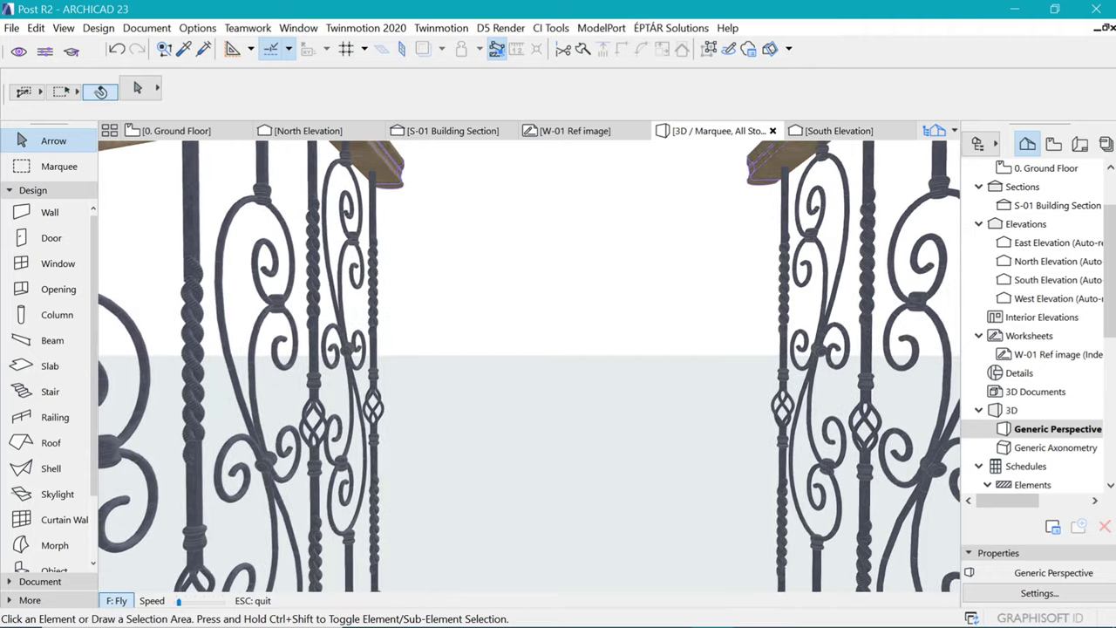
pyautogui.press('Up')
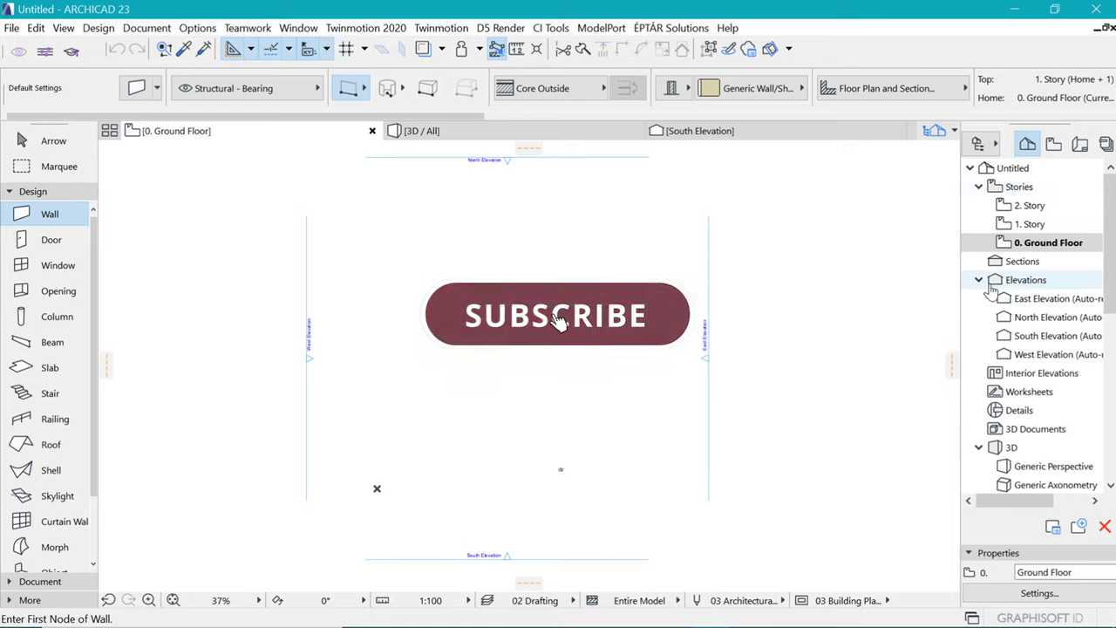
# Create a new independent worksheet named "Ref image" with reference ID W-01
pyautogui.scroll(-2, 1028, 423)
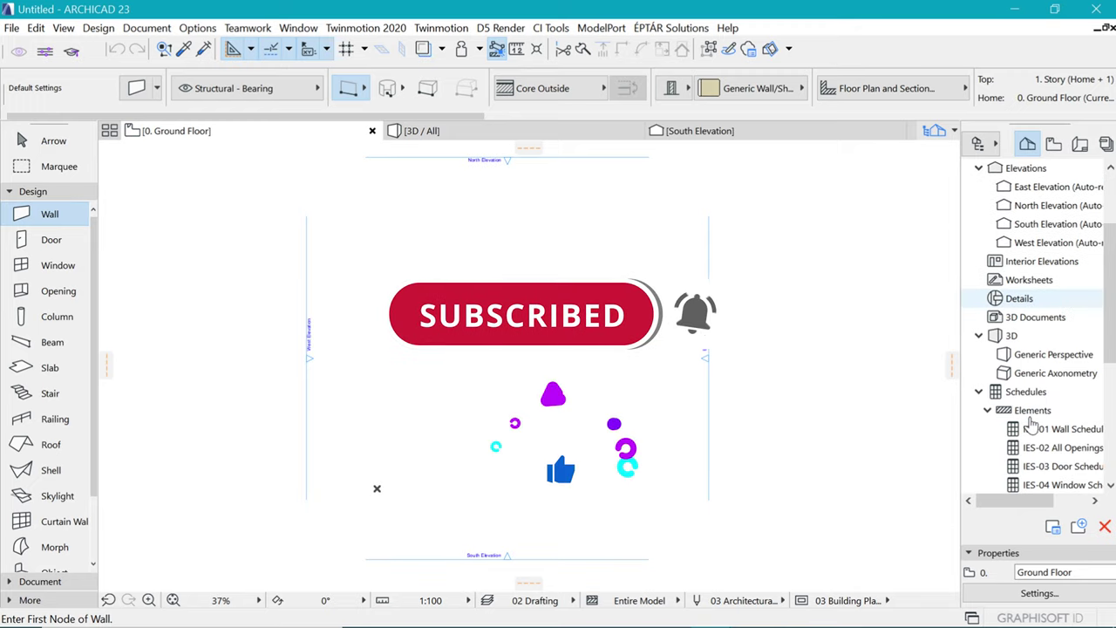
pyautogui.click(1043, 282)
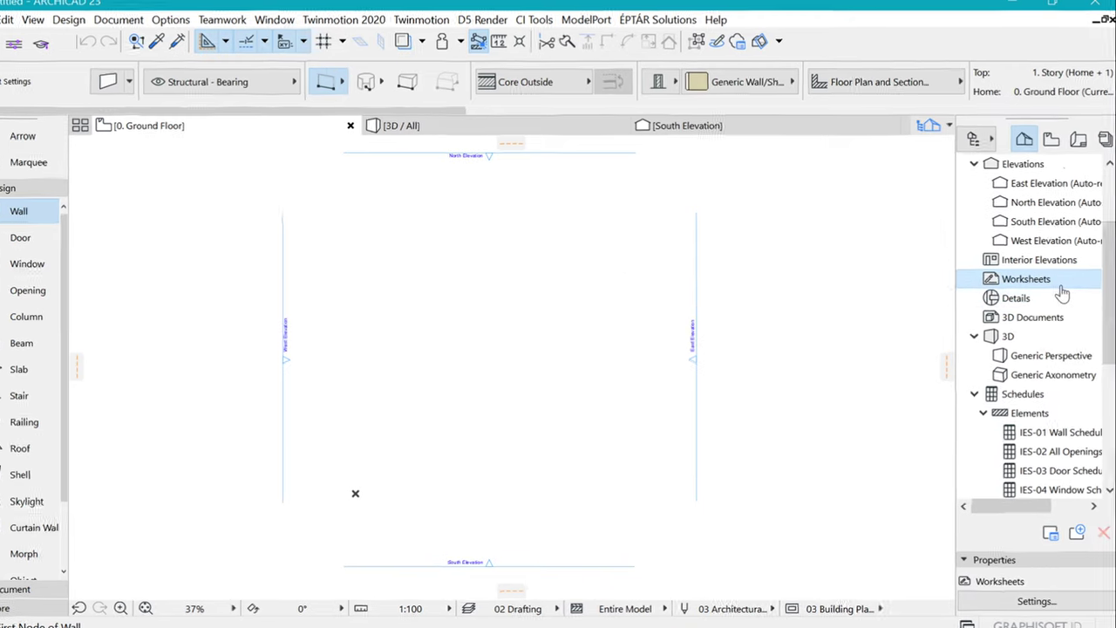
pyautogui.rightClick(1060, 287)
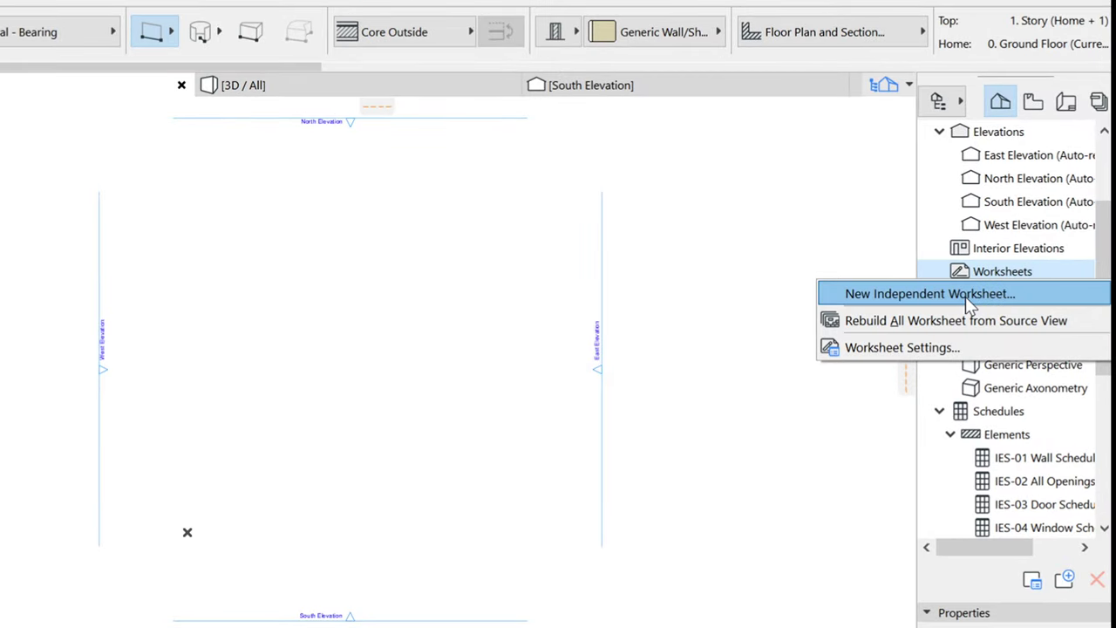
pyautogui.click(965, 296)
pyautogui.press('Tab')
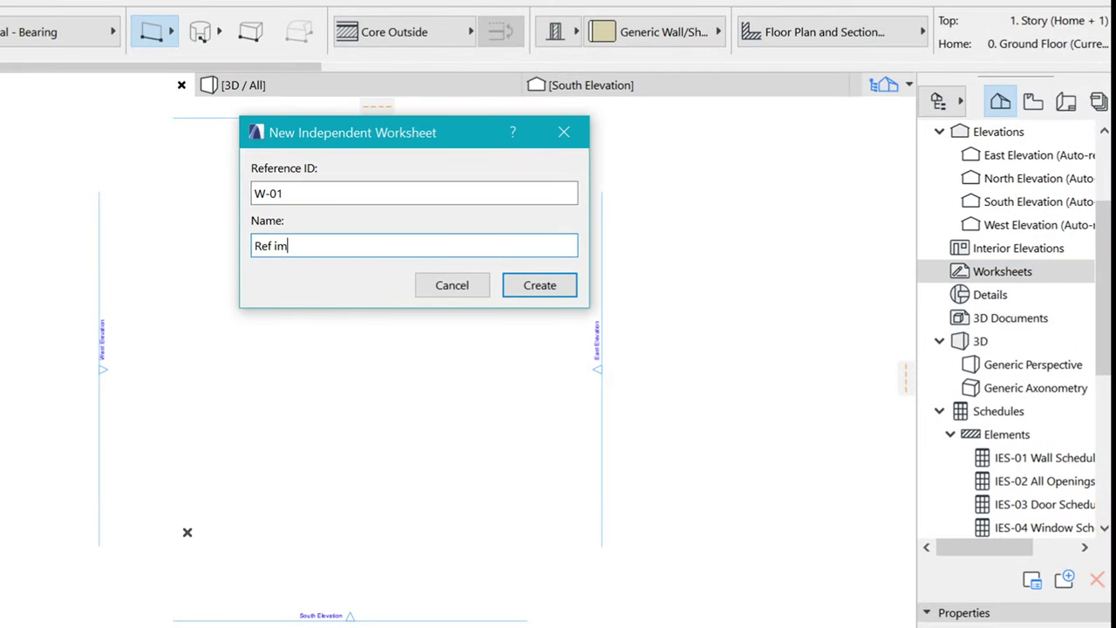
pyautogui.press('Return')
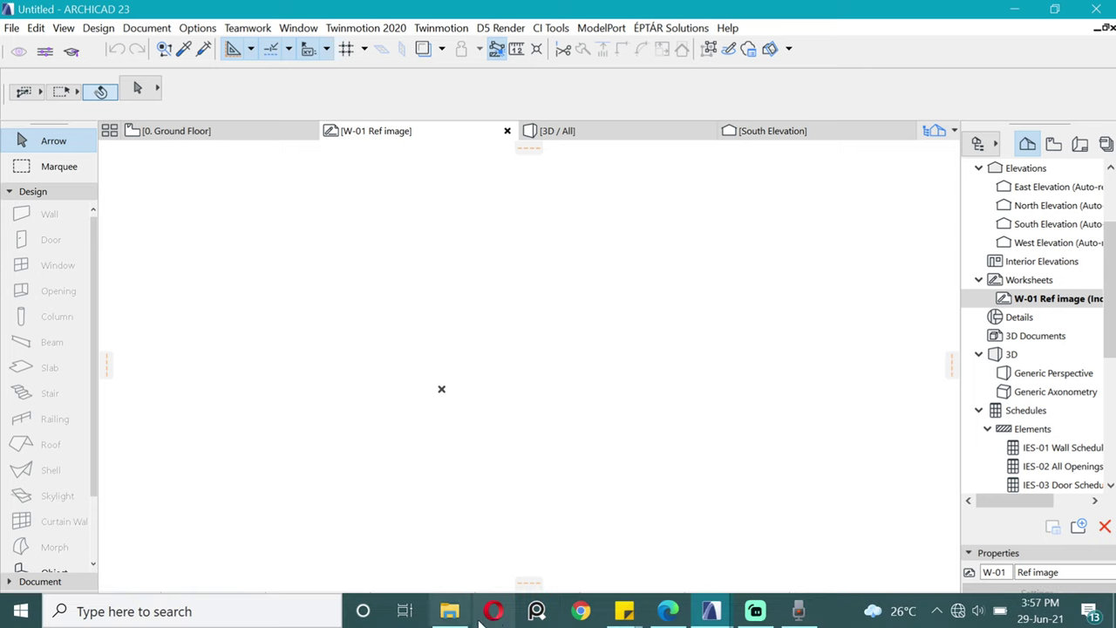
# Switch to the Ref image folder in File Explorer and place the "traditional-staircase-flat-shoes" picture on the worksheet
pyautogui.click(493, 610)
pyautogui.moveTo(705, 33); pyautogui.dragTo(748, 108)
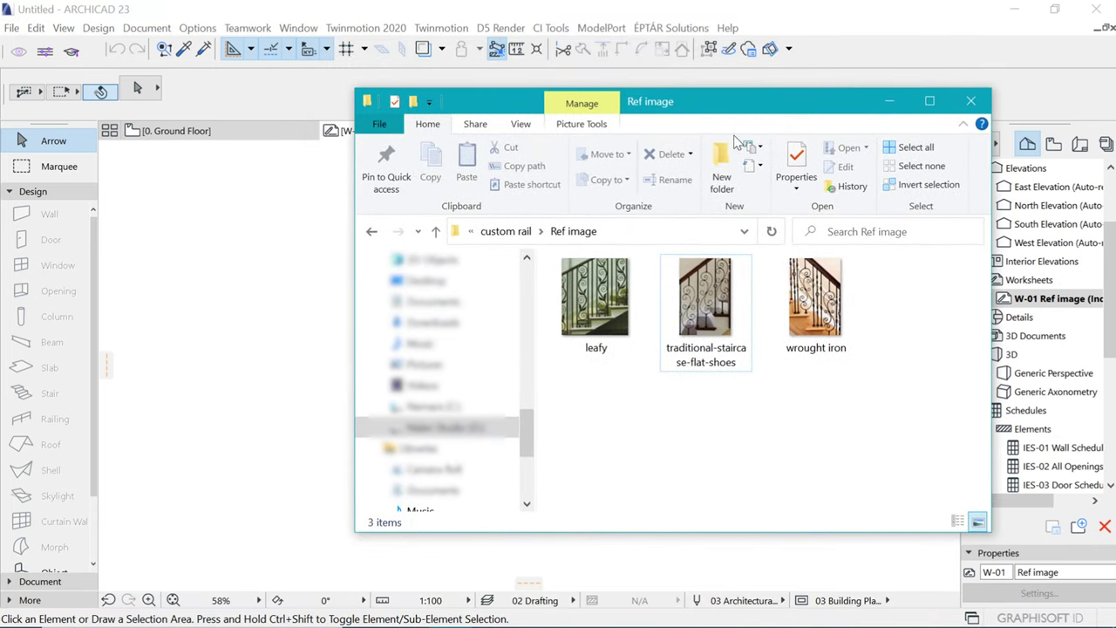
pyautogui.click(707, 300)
pyautogui.moveTo(706, 301); pyautogui.dragTo(216, 324)
pyautogui.click(888, 101)
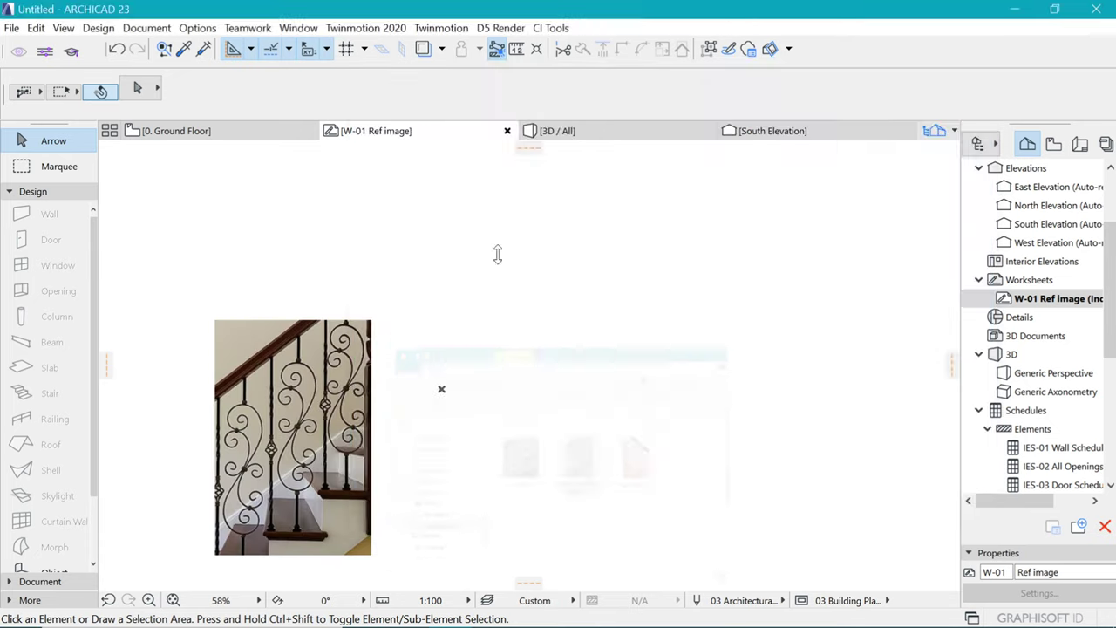
# Move the placed staircase picture to the other side of the worksheet origin, slightly above it
pyautogui.click(367, 327)
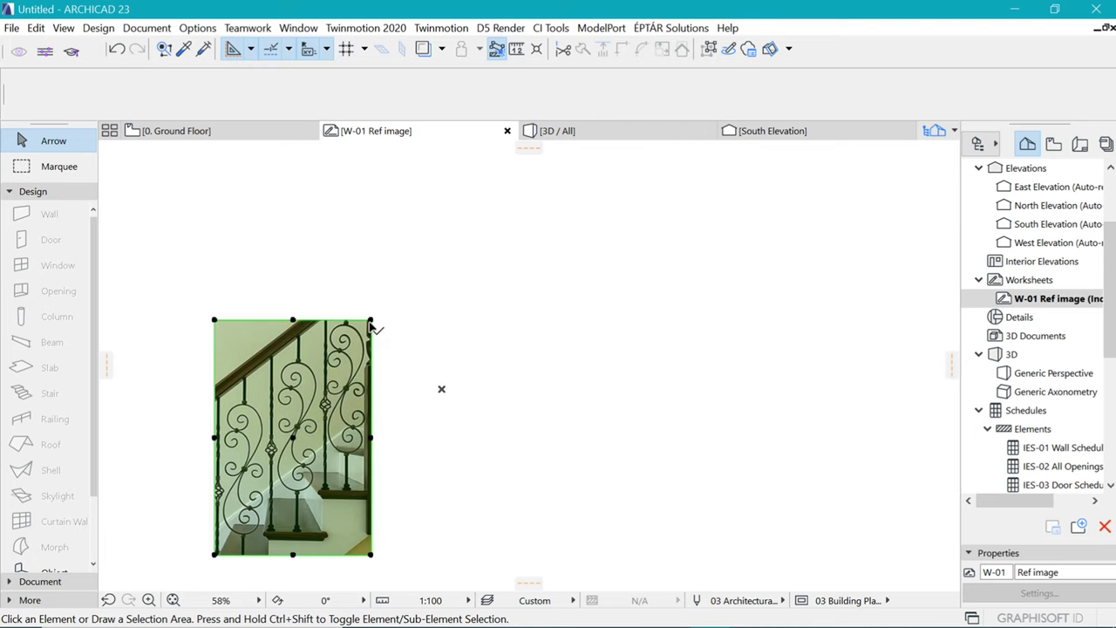
pyautogui.hotkey('ctrl', 'd')
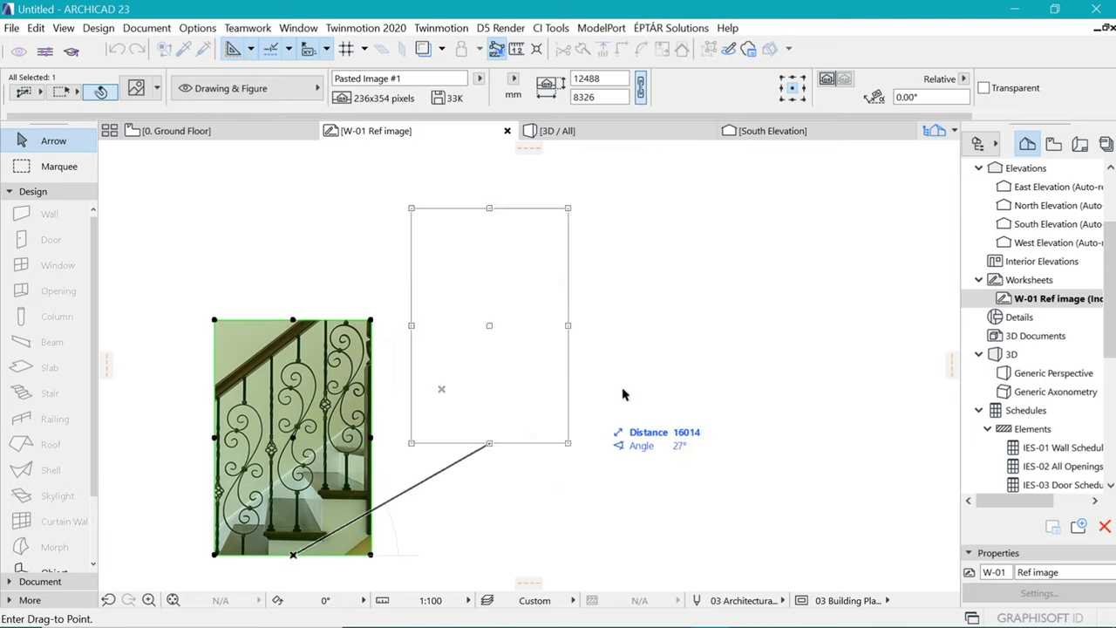
pyautogui.click(555, 380)
pyautogui.click(670, 245)
pyautogui.scroll(2, 615, 194)
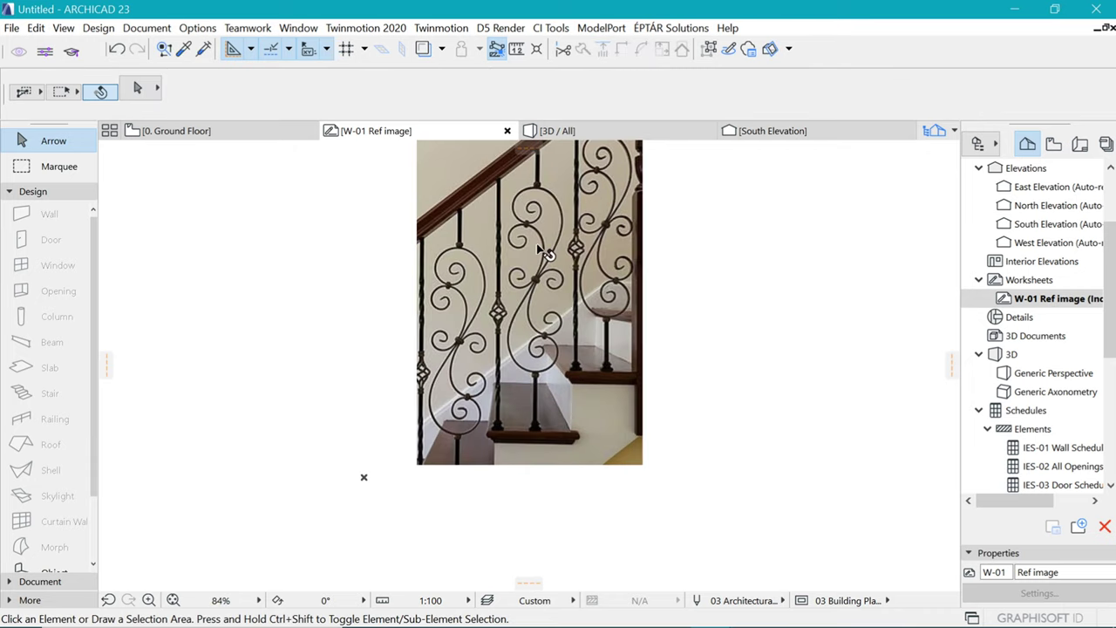
# Draw a short vertical reference line in red pen 20, going up from the base of the twisted baluster on the middle step
pyautogui.click(80, 194)
pyautogui.click(70, 209)
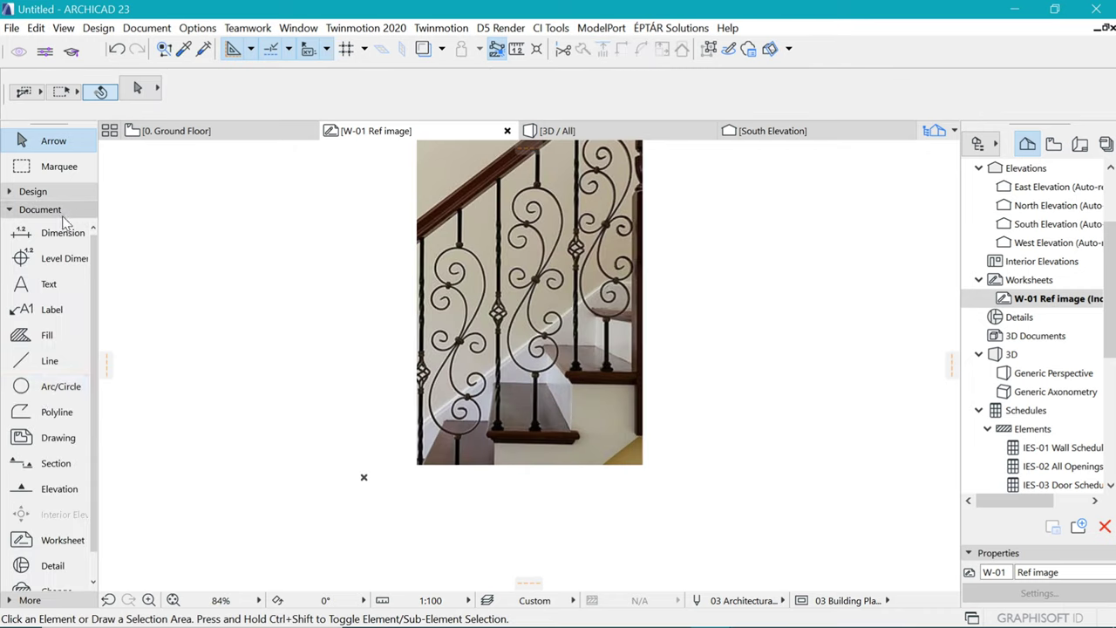
pyautogui.click(39, 360)
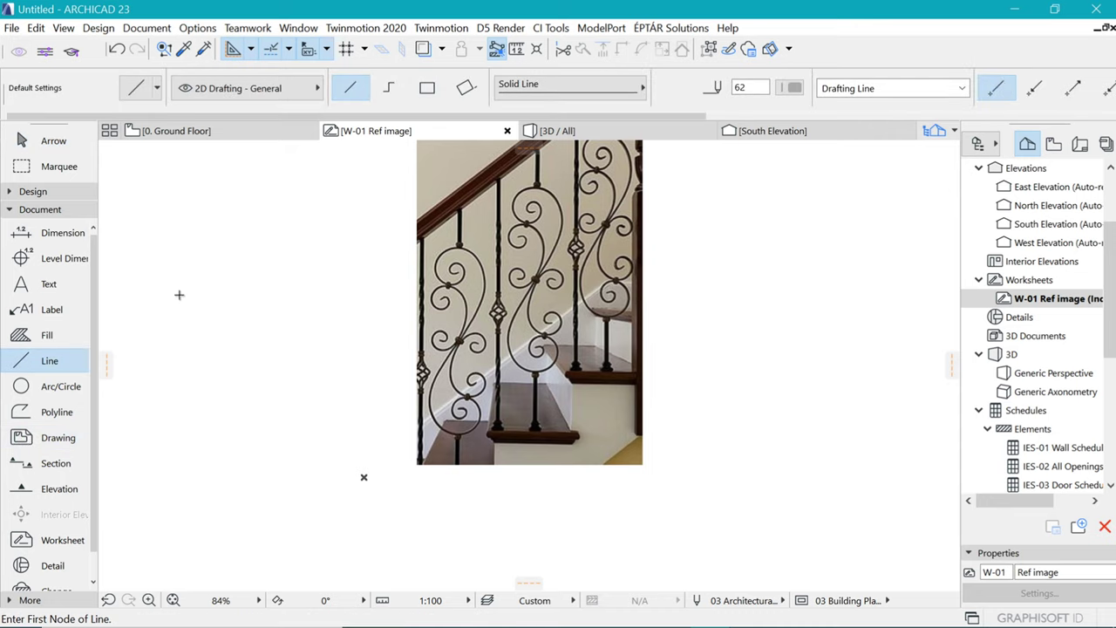
pyautogui.click(789, 88)
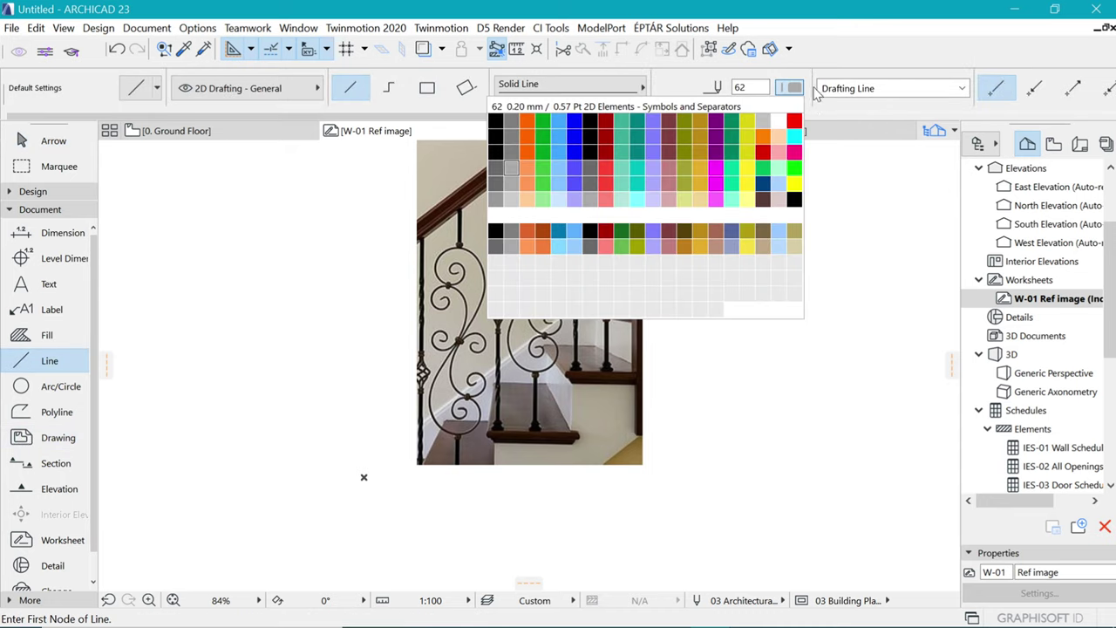
pyautogui.click(794, 115)
pyautogui.scroll(3, 514, 396)
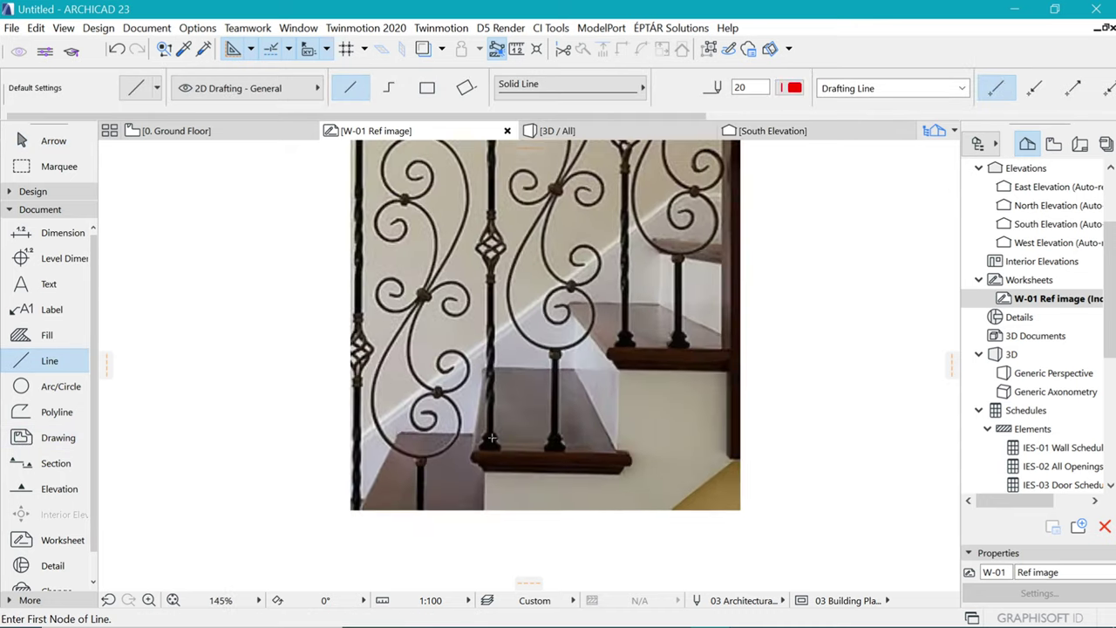
pyautogui.click(488, 448)
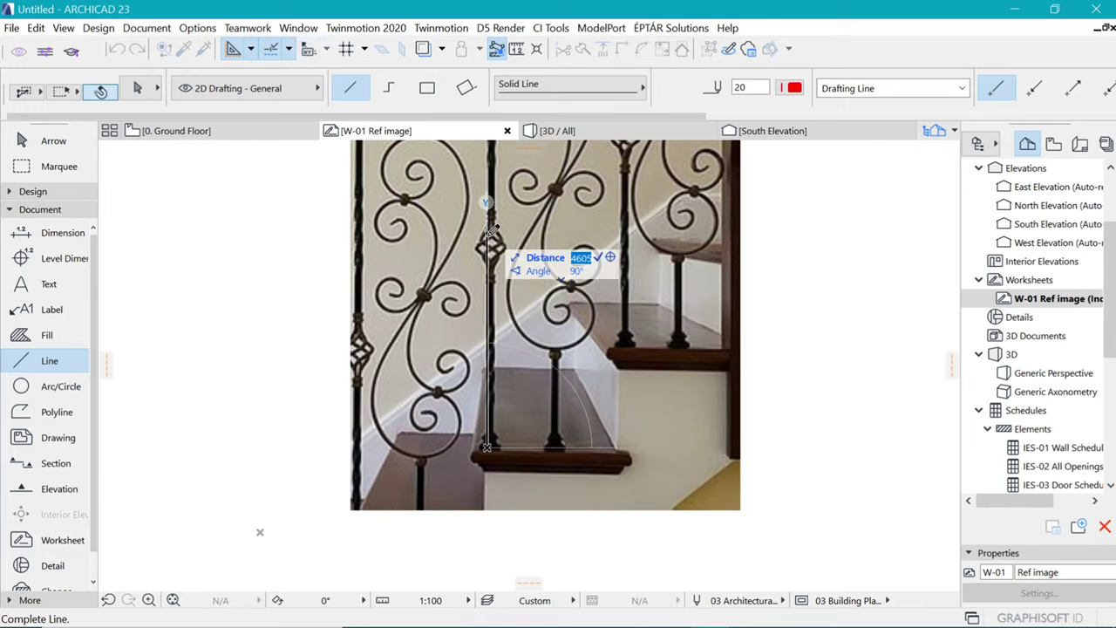
pyautogui.click(489, 400)
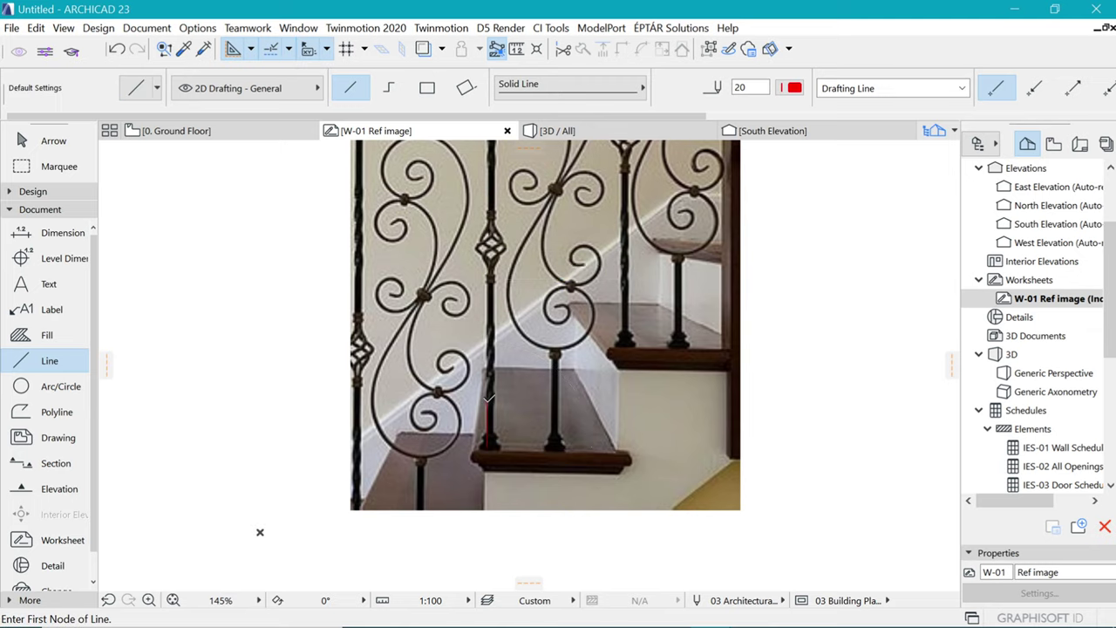
# Move the picture slightly so the base of the twisted baluster lines up with the lower end of the red line
pyautogui.keyDown('shift'); pyautogui.click(565, 446); pyautogui.keyUp('shift')
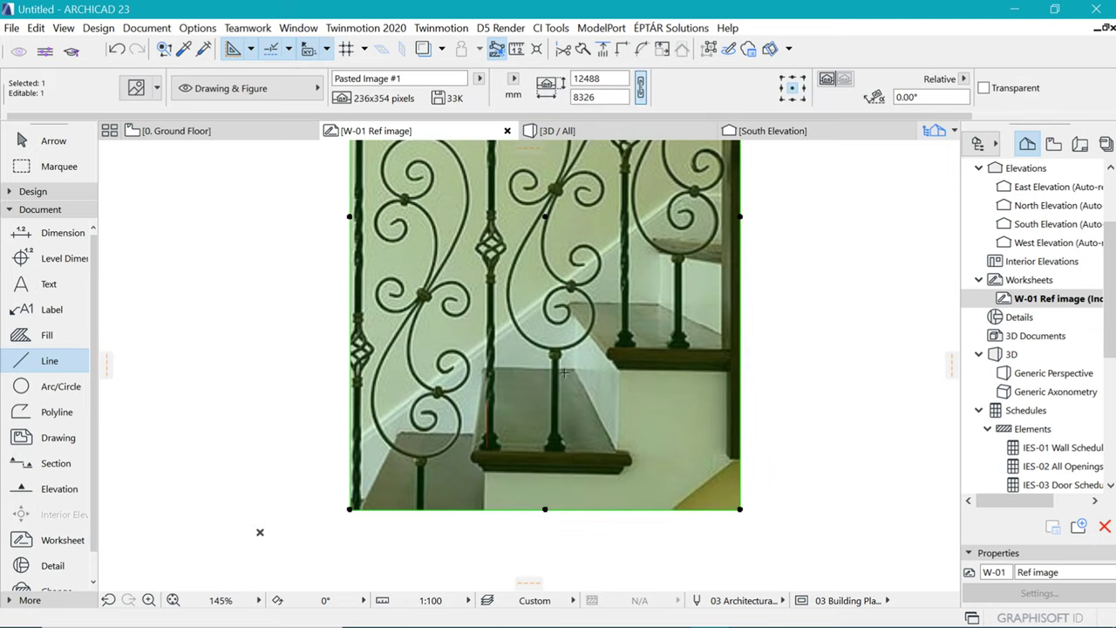
pyautogui.scroll(8, 488, 444)
pyautogui.hotkey('ctrl', 'd')
pyautogui.click(436, 511)
pyautogui.click(433, 490)
pyautogui.scroll(-4, 501, 406)
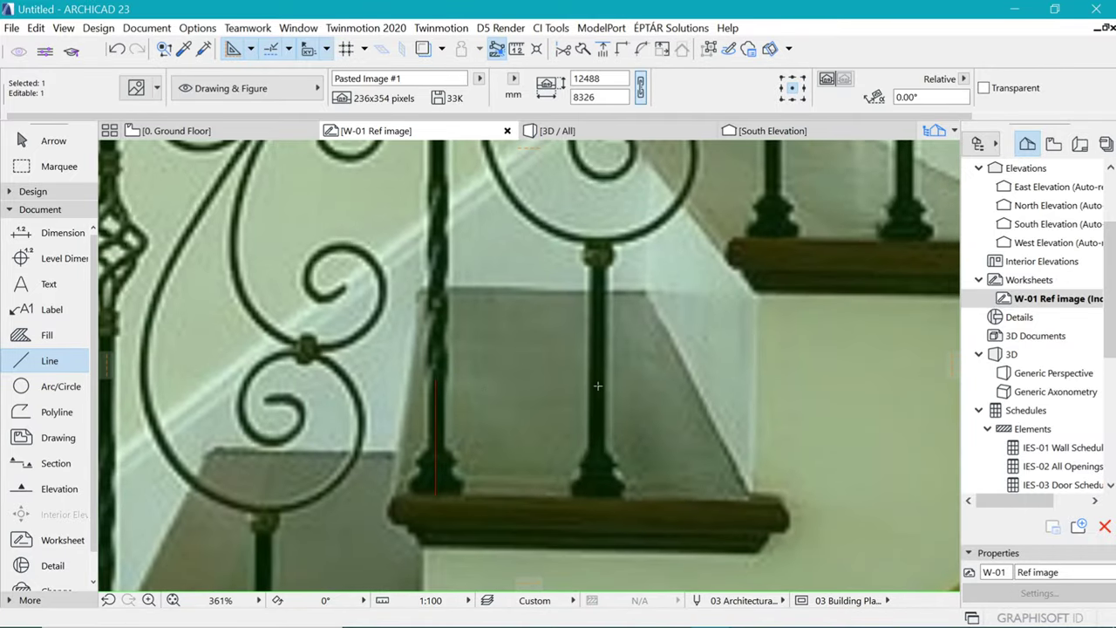
# Resize the picture graphically about the baluster's base, scaling the height up to the handrail's top edge to the red line's upper end
pyautogui.hotkey('ctrl', 'k')
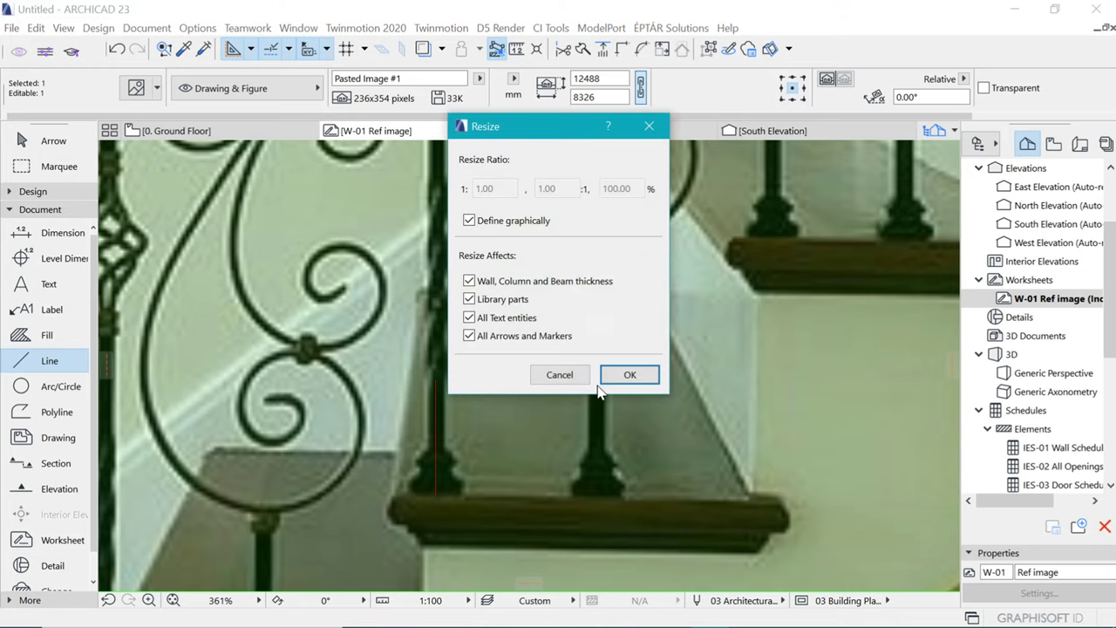
pyautogui.click(629, 375)
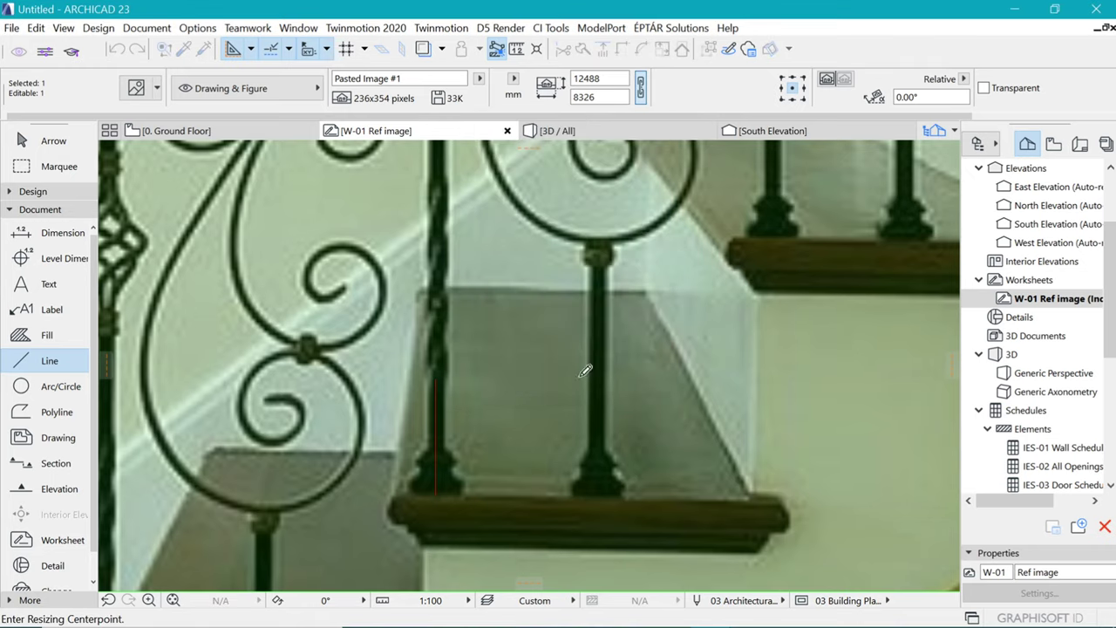
pyautogui.scroll(5, 454, 487)
pyautogui.click(392, 518)
pyautogui.scroll(-5, 392, 517)
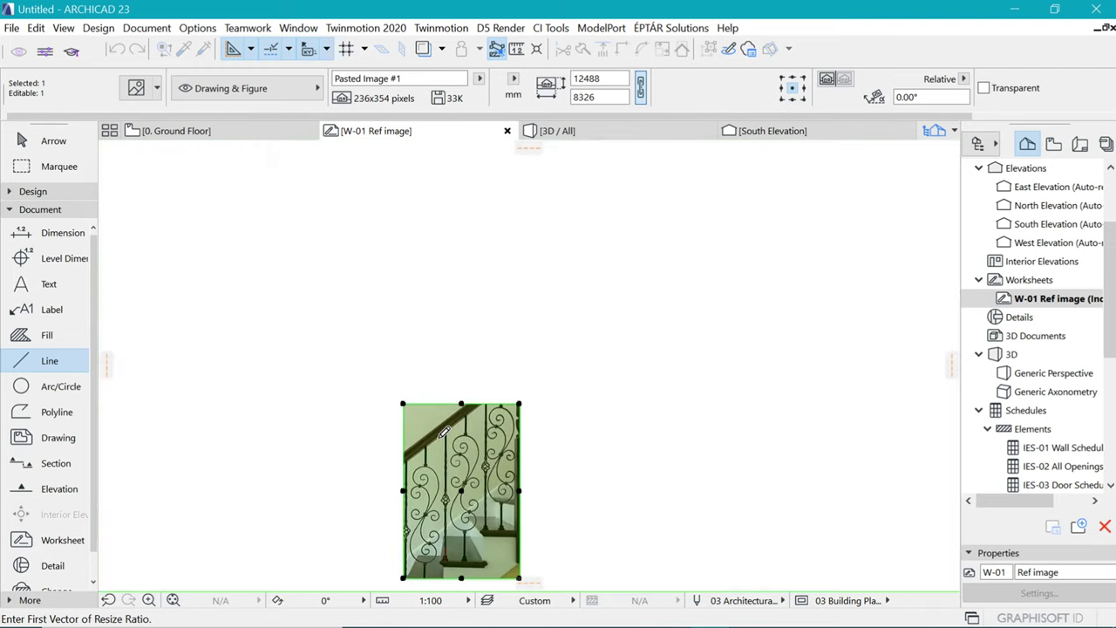
pyautogui.scroll(5, 446, 427)
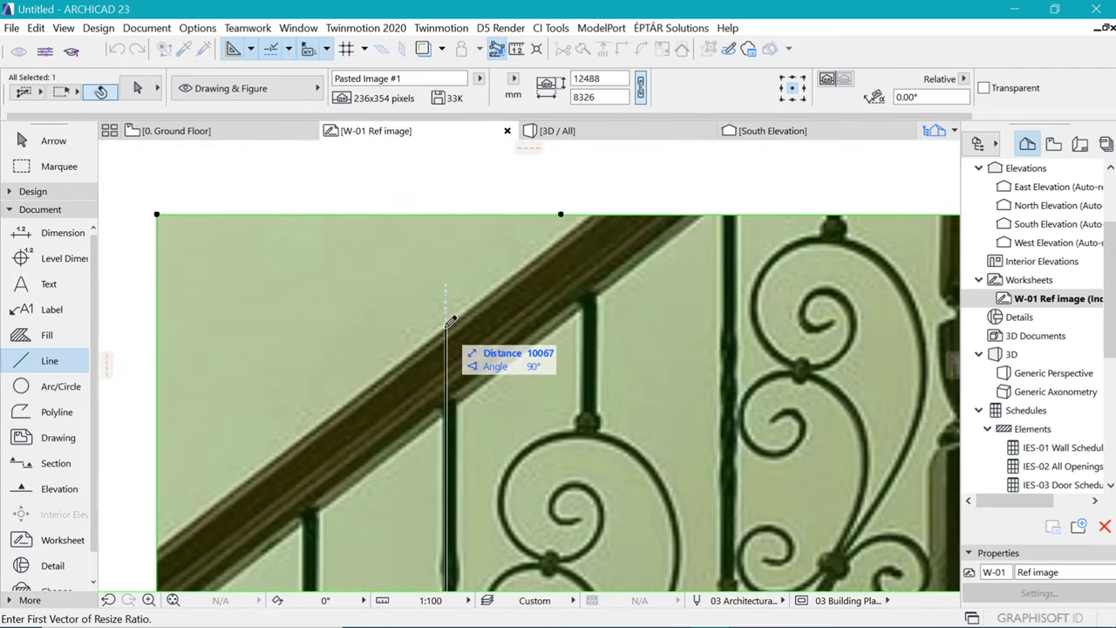
pyautogui.click(450, 322)
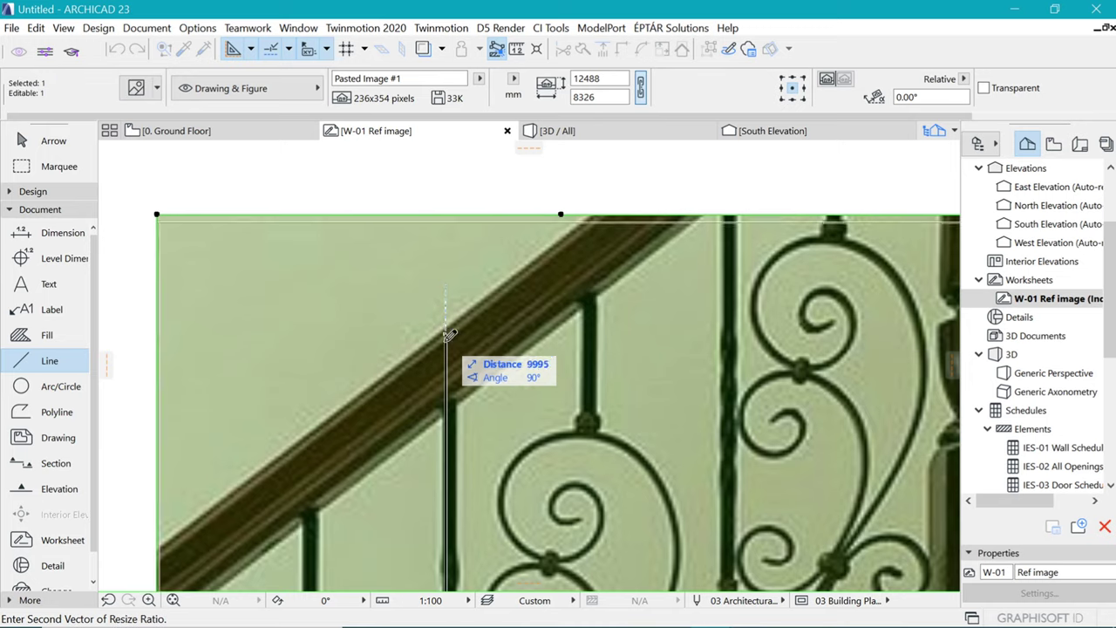
pyautogui.scroll(-5, 453, 366)
pyautogui.scroll(5, 462, 521)
pyautogui.scroll(3, 461, 521)
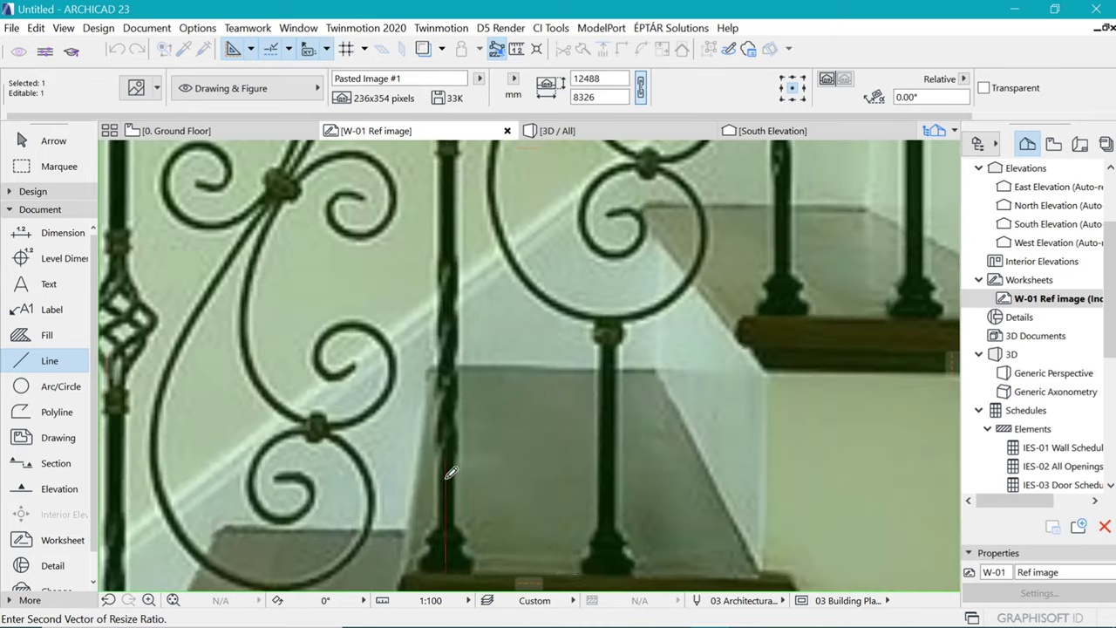
pyautogui.scroll(4, 449, 464)
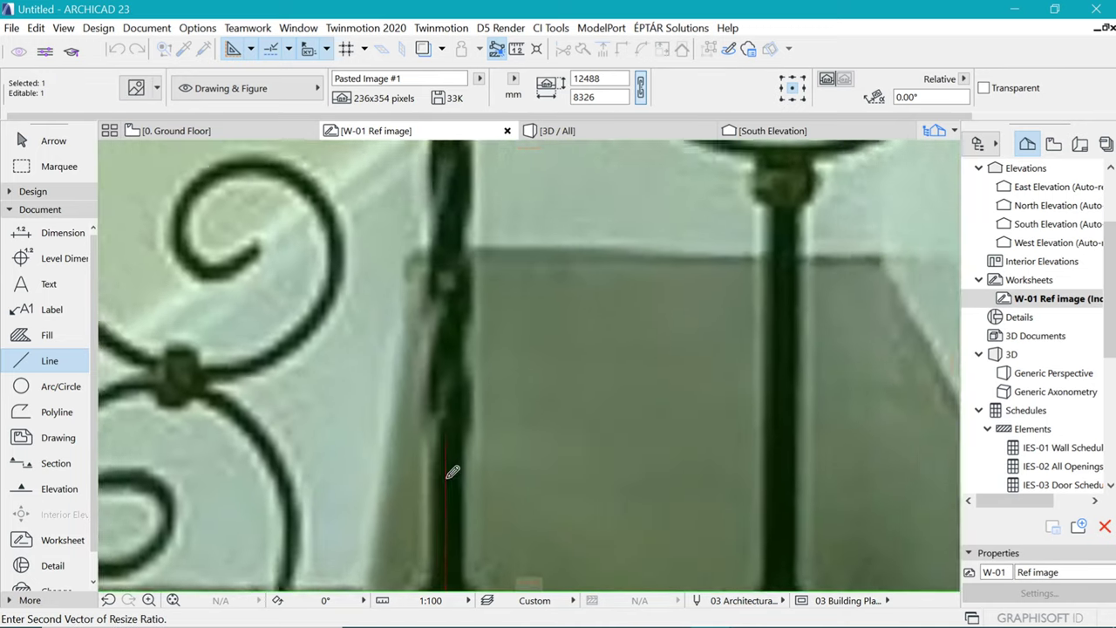
pyautogui.click(446, 421)
# Move the resized picture and the red reference line together so their lower corner sits just beside the worksheet origin
pyautogui.scroll(-8, 447, 421)
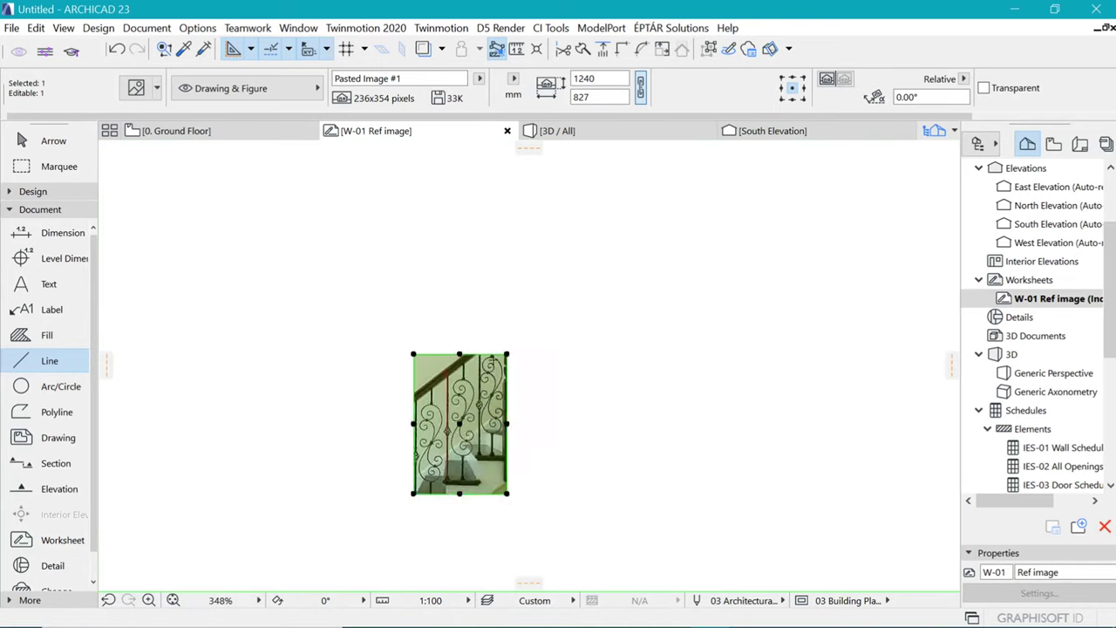
pyautogui.scroll(2, 517, 384)
pyautogui.click(523, 393)
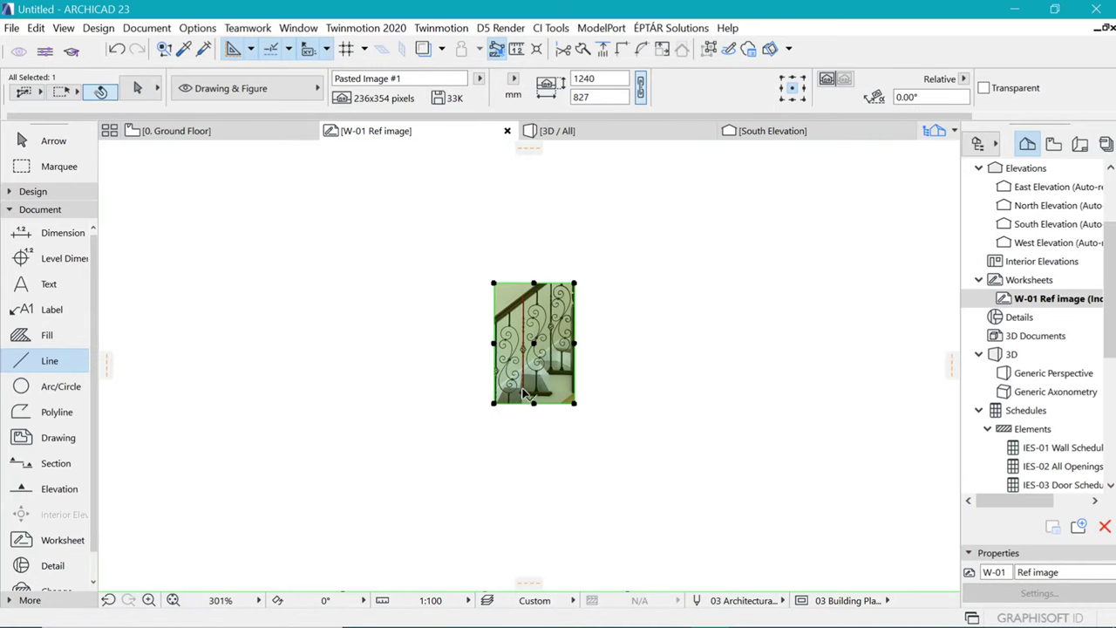
pyautogui.hotkey('ctrl', 'd')
pyautogui.scroll(-1, 584, 378)
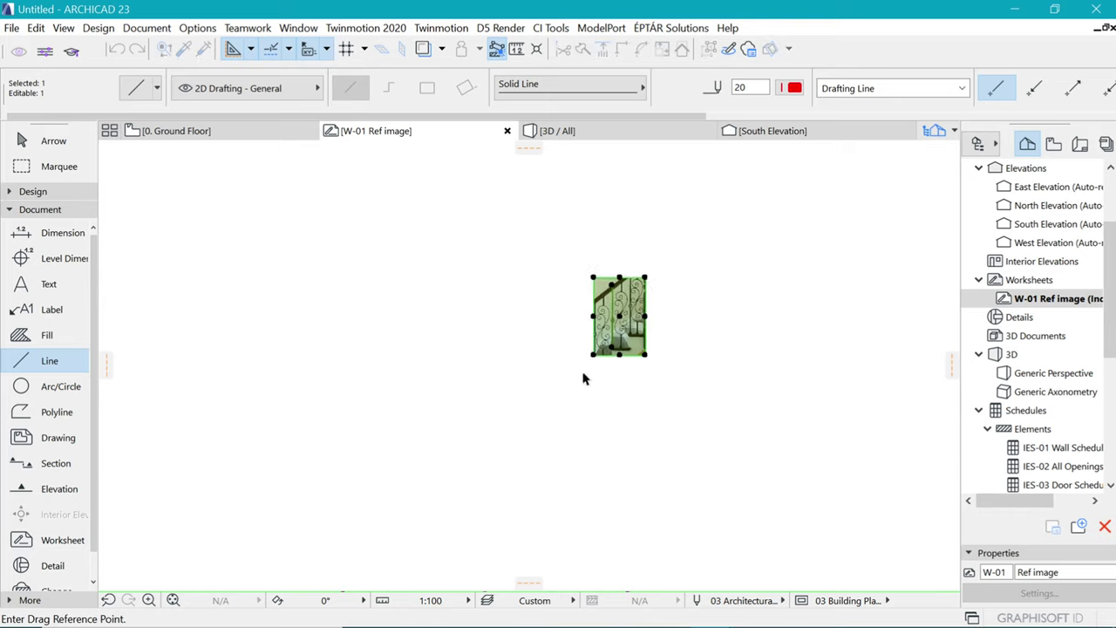
pyautogui.click(594, 354)
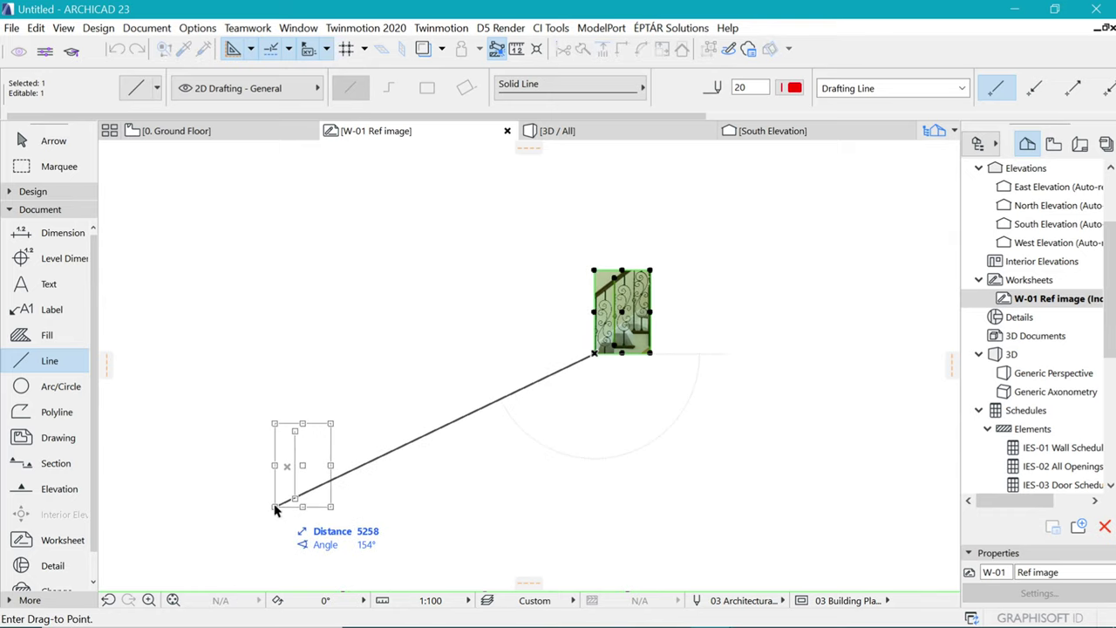
pyautogui.click(301, 467)
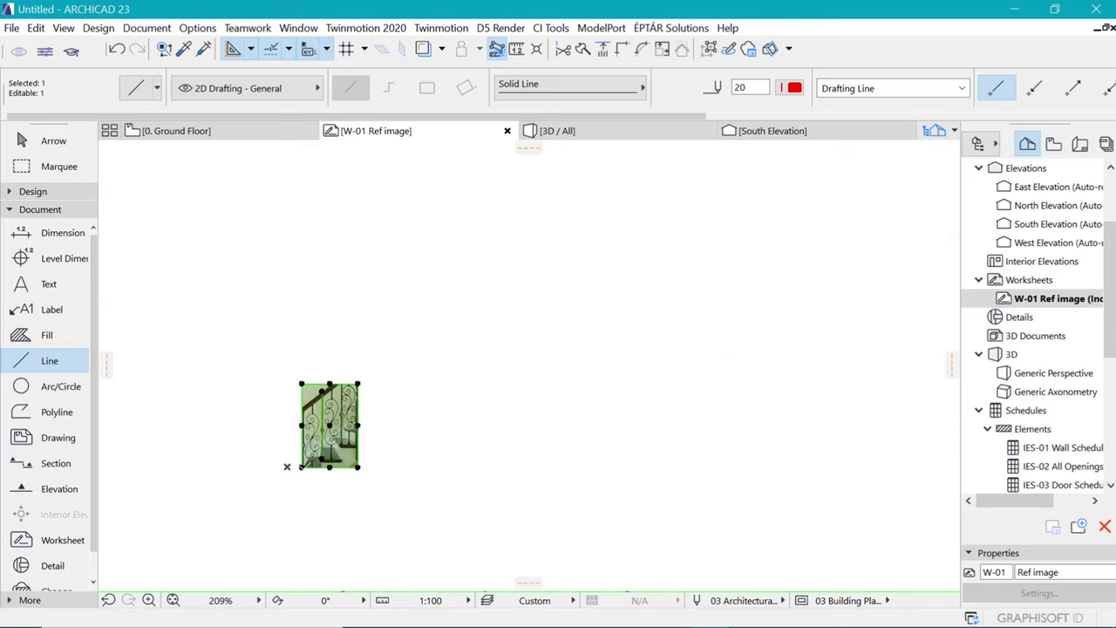
# Switch to the Ground Floor plan and show the W-01 Ref image worksheet as its trace reference
pyautogui.press('F2')
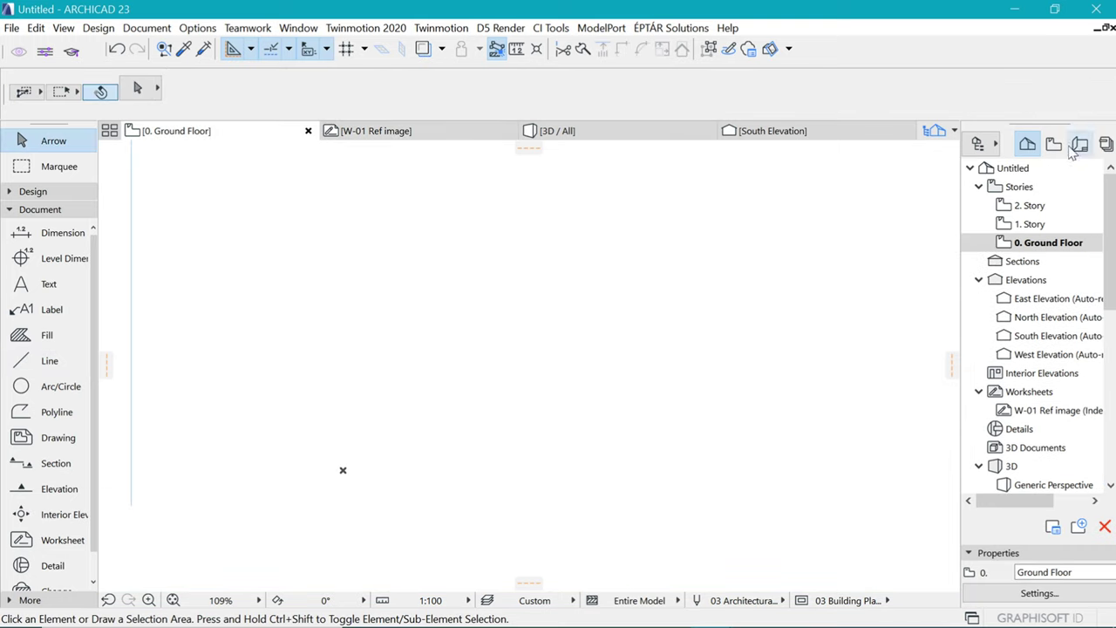
pyautogui.click(1046, 354)
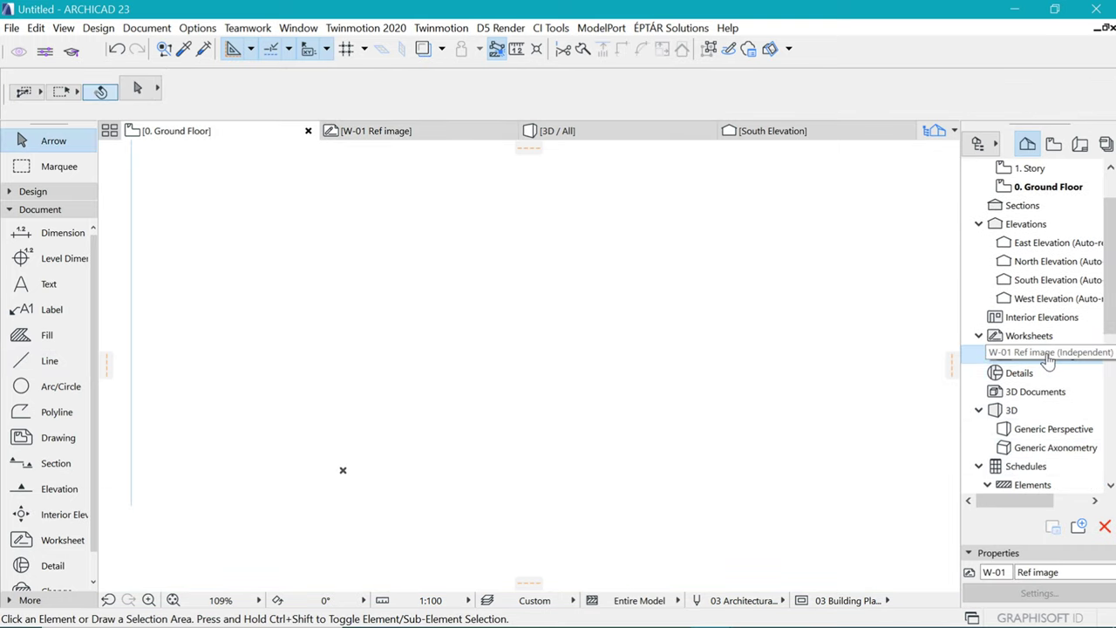
pyautogui.rightClick(1042, 354)
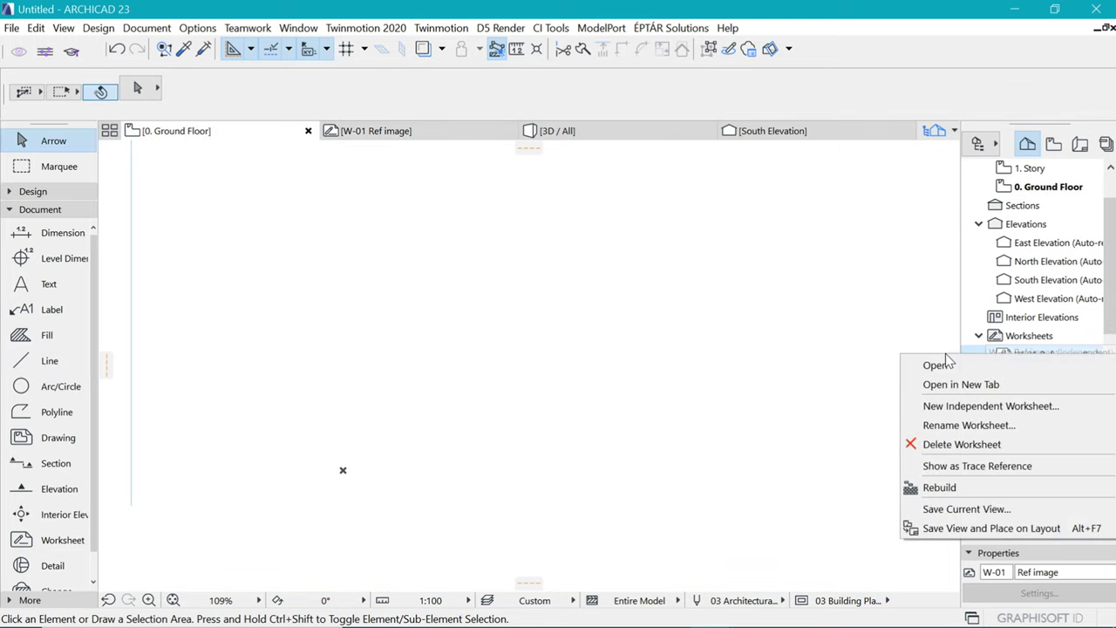
pyautogui.click(971, 470)
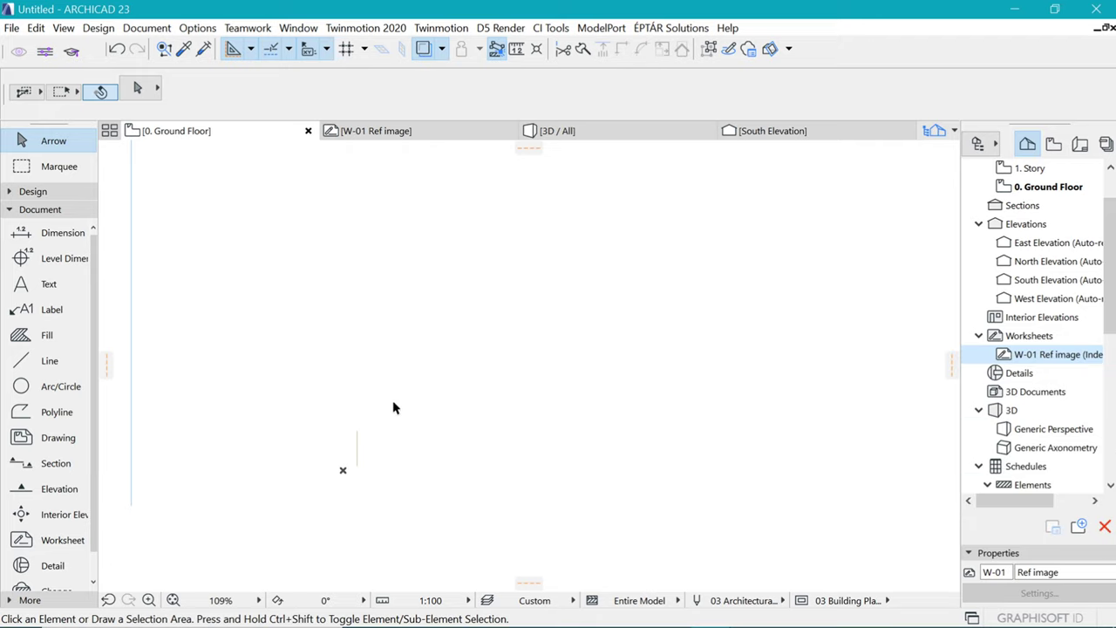
pyautogui.scroll(2, 349, 455)
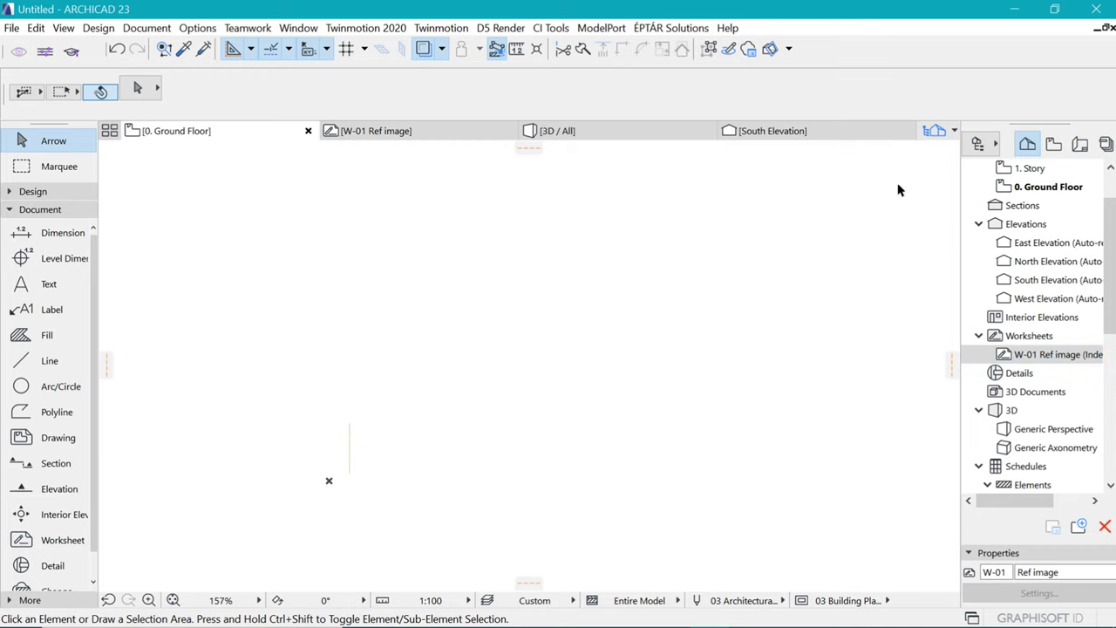
# Return to the W-01 Ref image worksheet and undo the deletion of the red reference line
pyautogui.doubleClick(1027, 362)
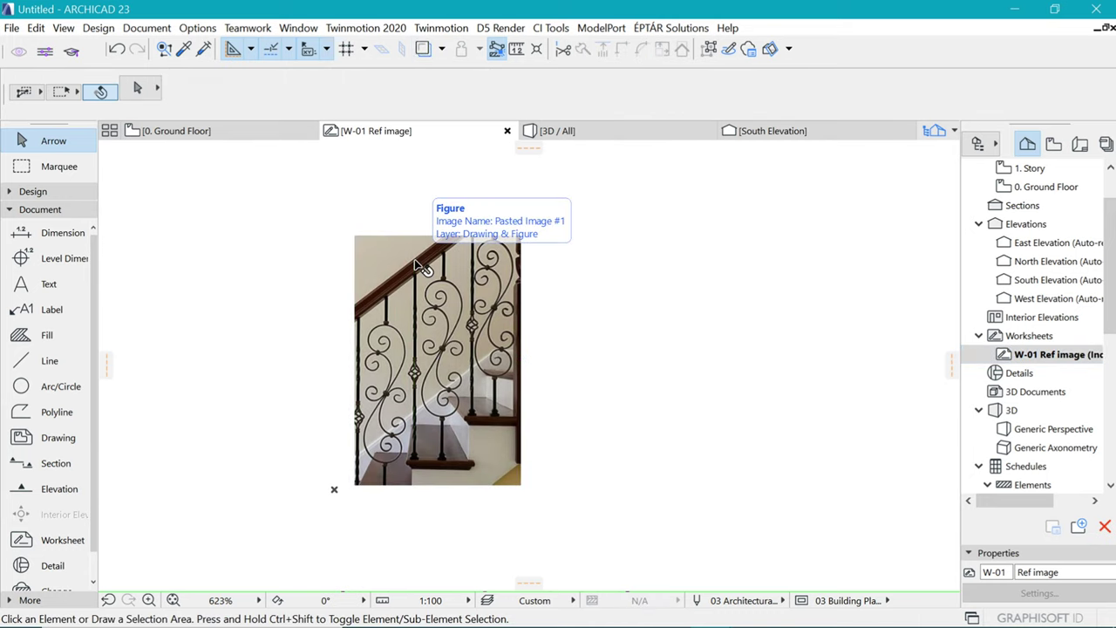
pyautogui.hotkey('ctrl', 'z')
pyautogui.scroll(4, 417, 309)
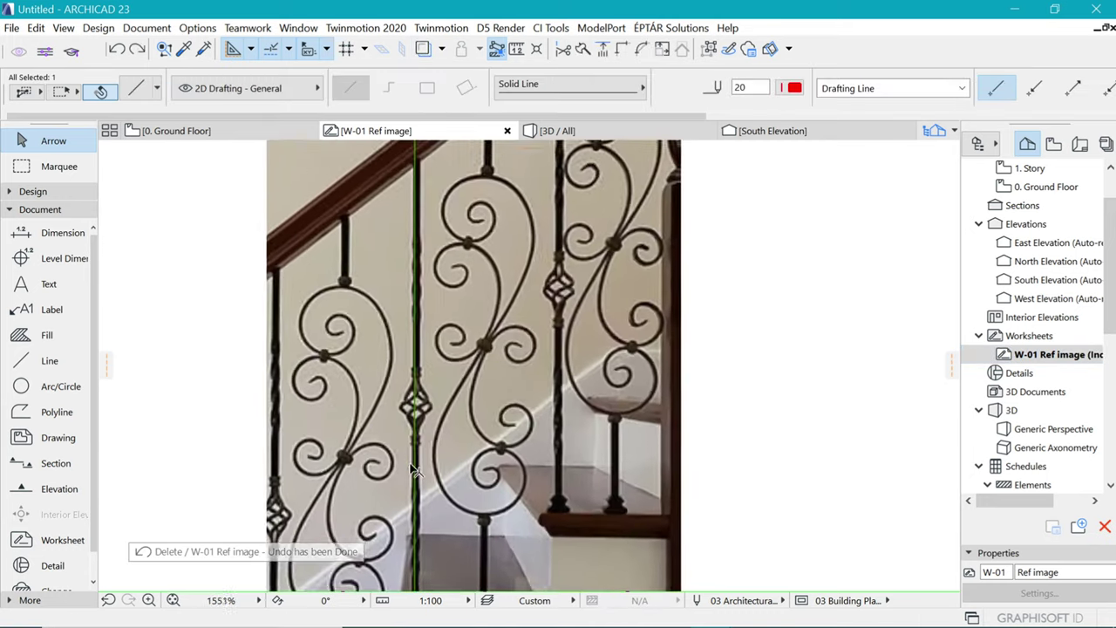
# Move the picture slightly sideways so the middle baluster's edge just below the handrail meets the red reference line
pyautogui.scroll(-2, 428, 438)
pyautogui.scroll(2, 428, 438)
pyautogui.moveTo(428, 437); pyautogui.dragTo(480, 465, button='middle')
pyautogui.scroll(-2, 444, 144)
pyautogui.scroll(4, 465, 230)
pyautogui.click(516, 314)
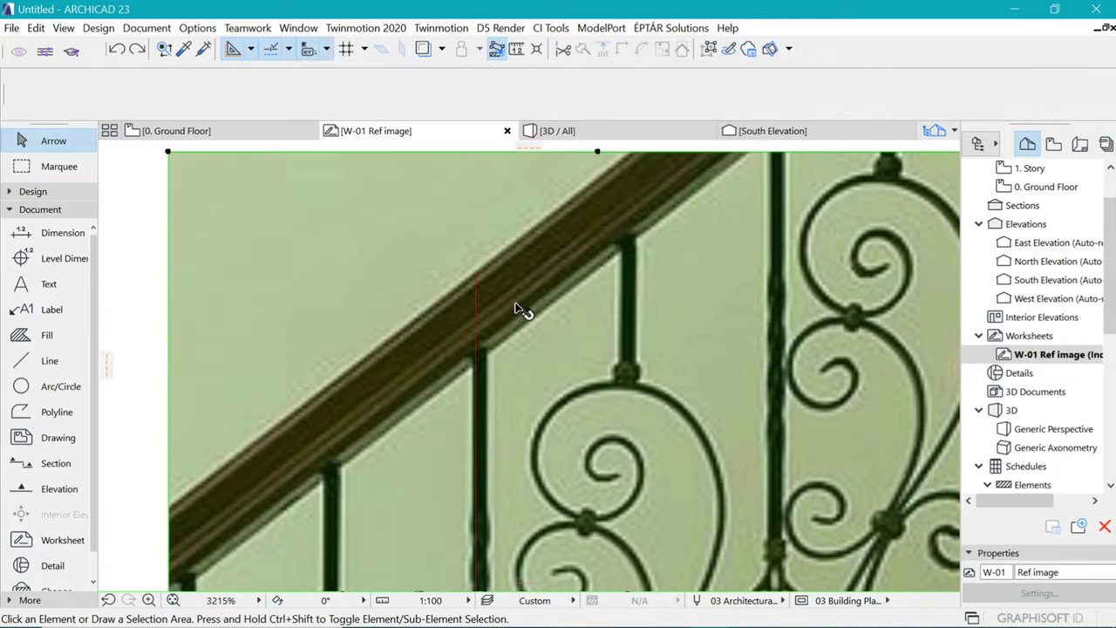
pyautogui.hotkey('ctrl', 'd')
pyautogui.scroll(2, 479, 367)
pyautogui.scroll(3, 479, 373)
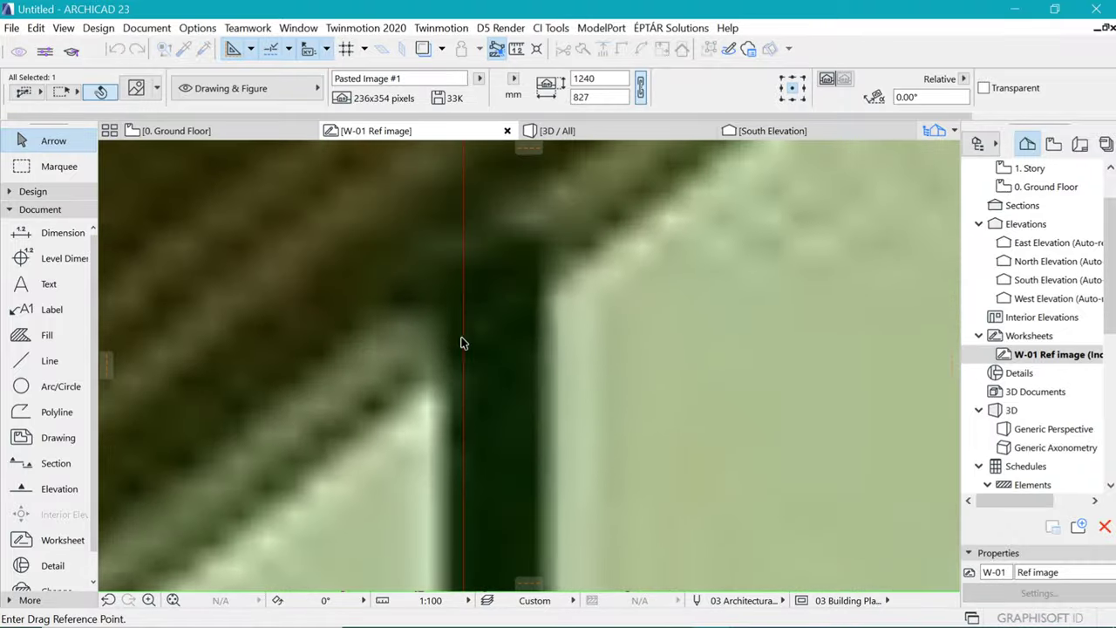
pyautogui.click(446, 305)
pyautogui.click(464, 305)
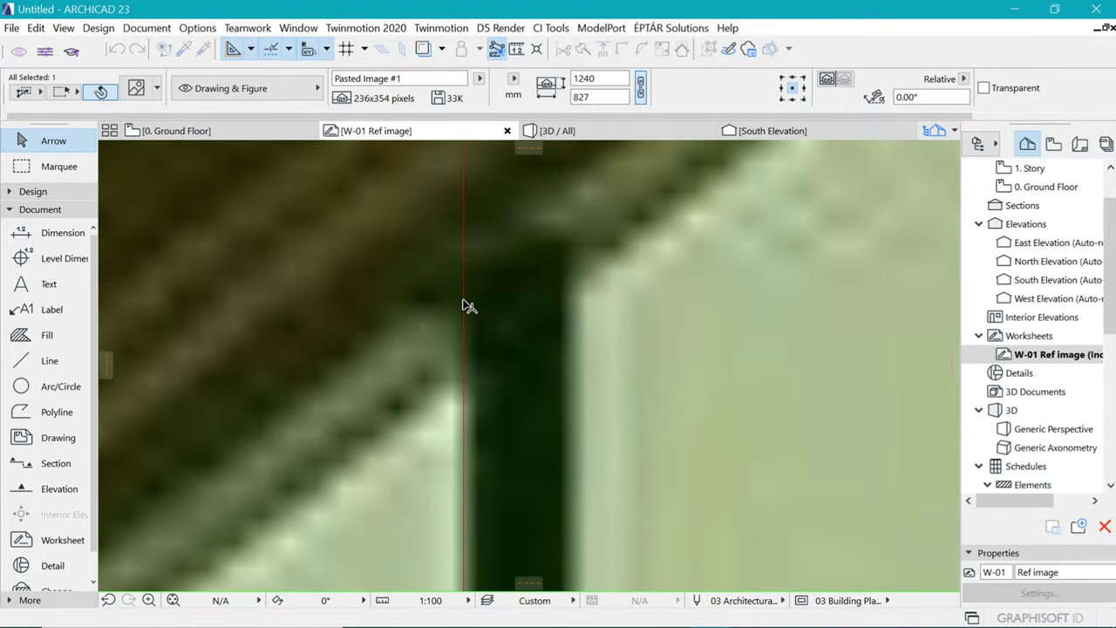
# Rotate the picture about 0.19° around the baluster's upper edge point so its lower edge meets the red line, and clear the selection
pyautogui.hotkey('ctrl', 'e')
pyautogui.click(465, 304)
pyautogui.scroll(-6, 498, 250)
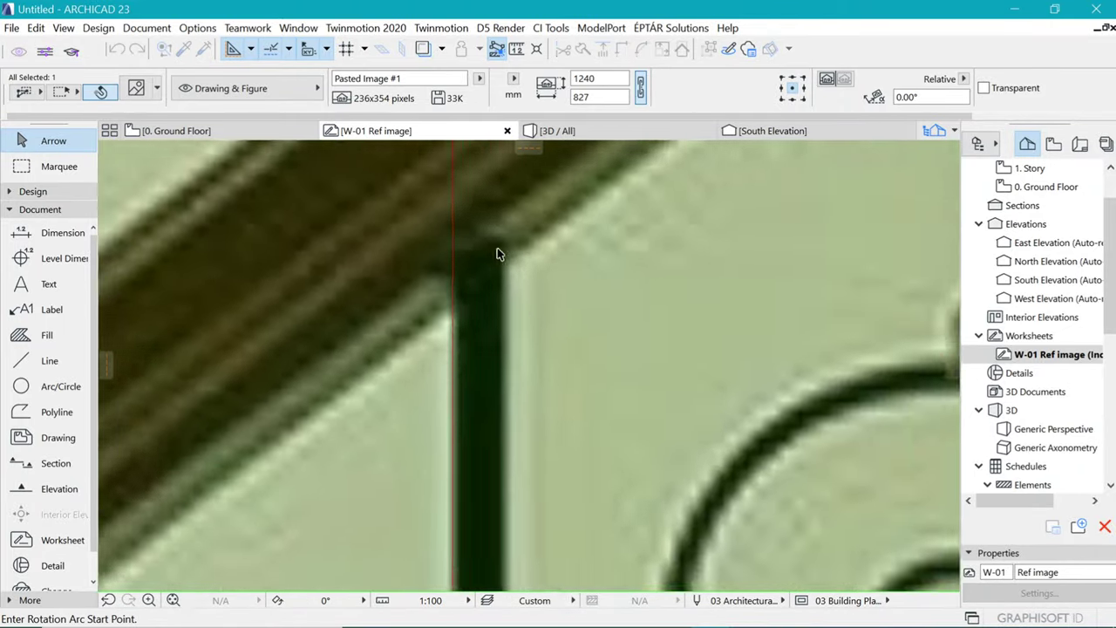
pyautogui.scroll(5, 504, 515)
pyautogui.scroll(5, 504, 515)
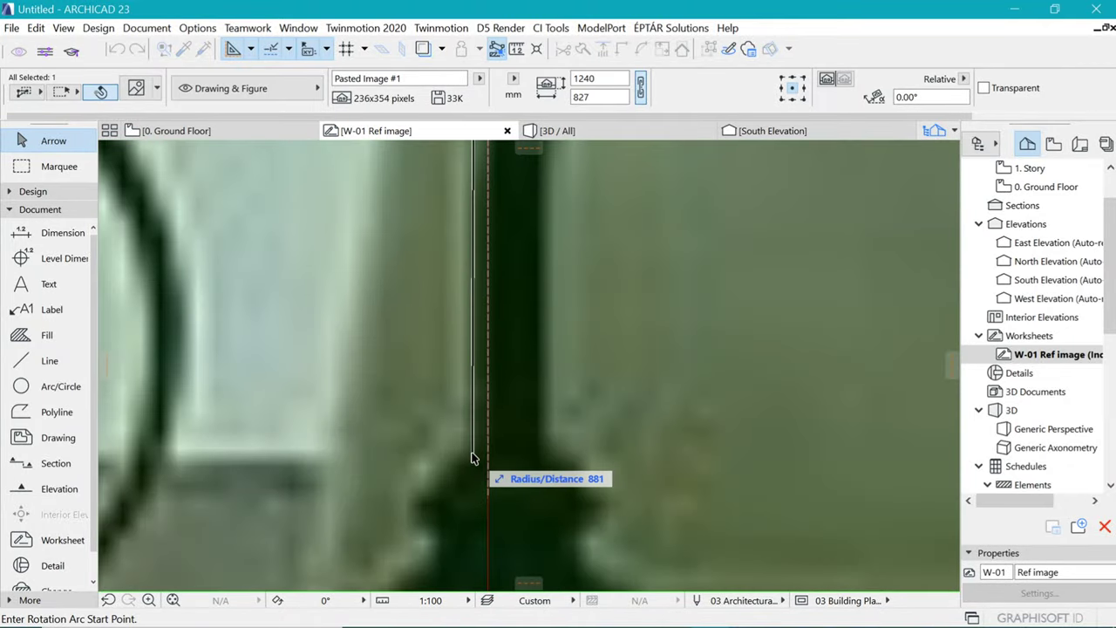
pyautogui.click(485, 455)
pyautogui.click(498, 461)
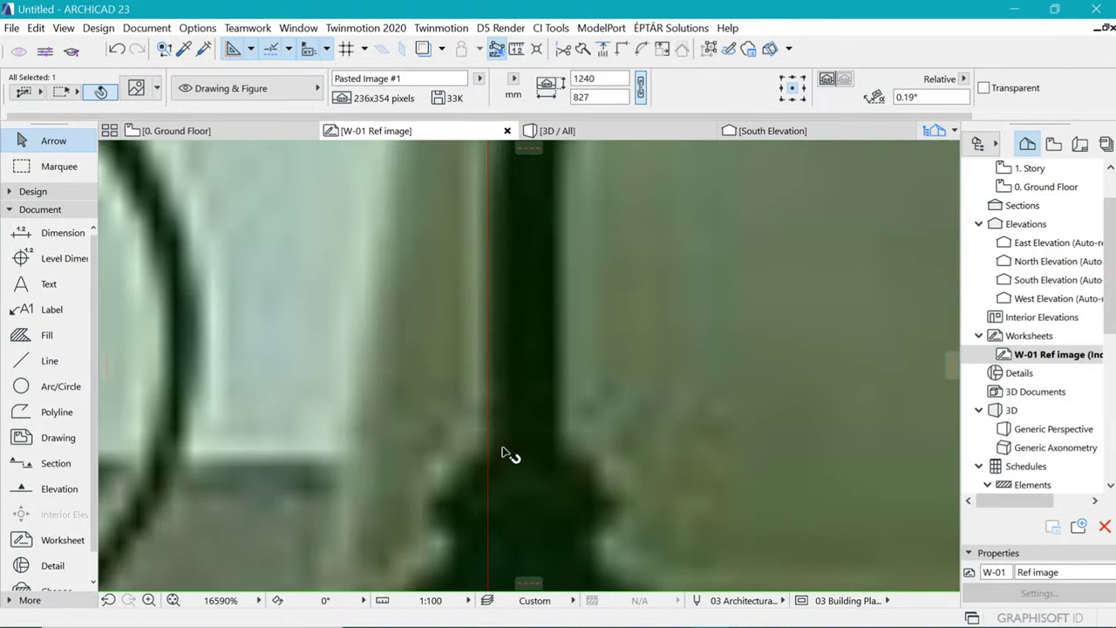
pyautogui.scroll(-6, 501, 462)
pyautogui.scroll(-2, 506, 472)
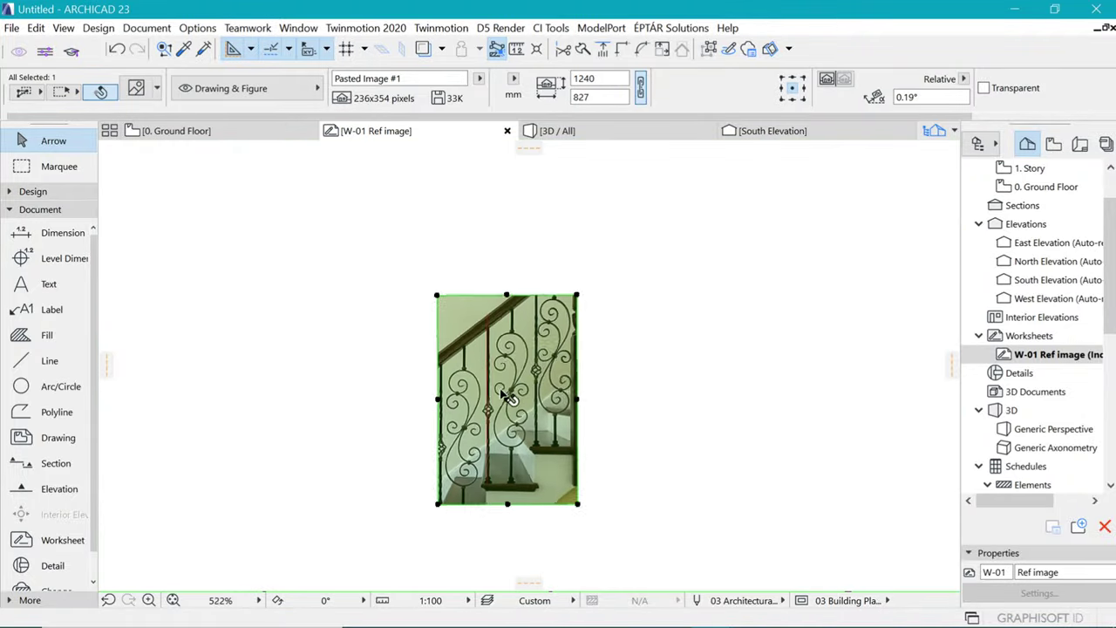
pyautogui.click(617, 331)
pyautogui.scroll(-1, 595, 332)
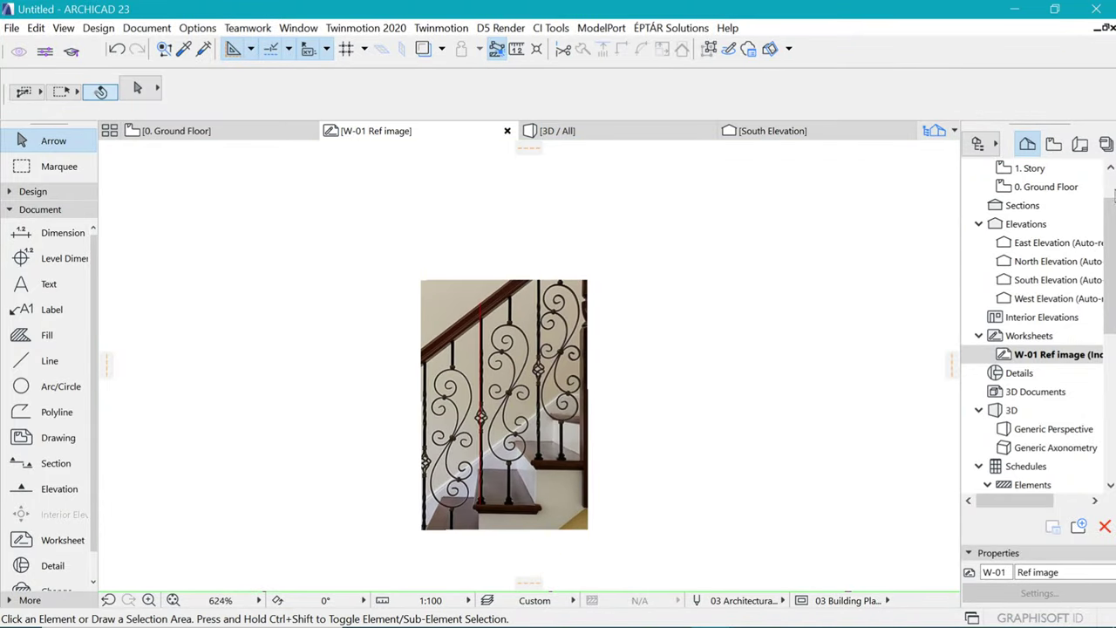
# Show the W-01 Ref image worksheet as trace reference again and return to the Ground Floor plan
pyautogui.rightClick(1055, 353)
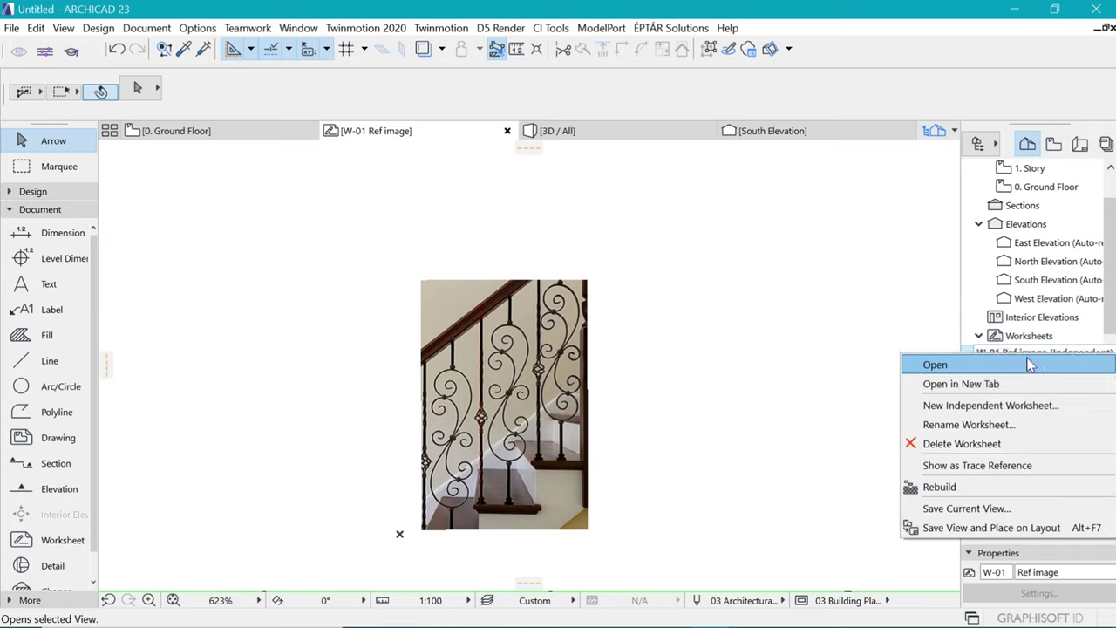
pyautogui.click(970, 466)
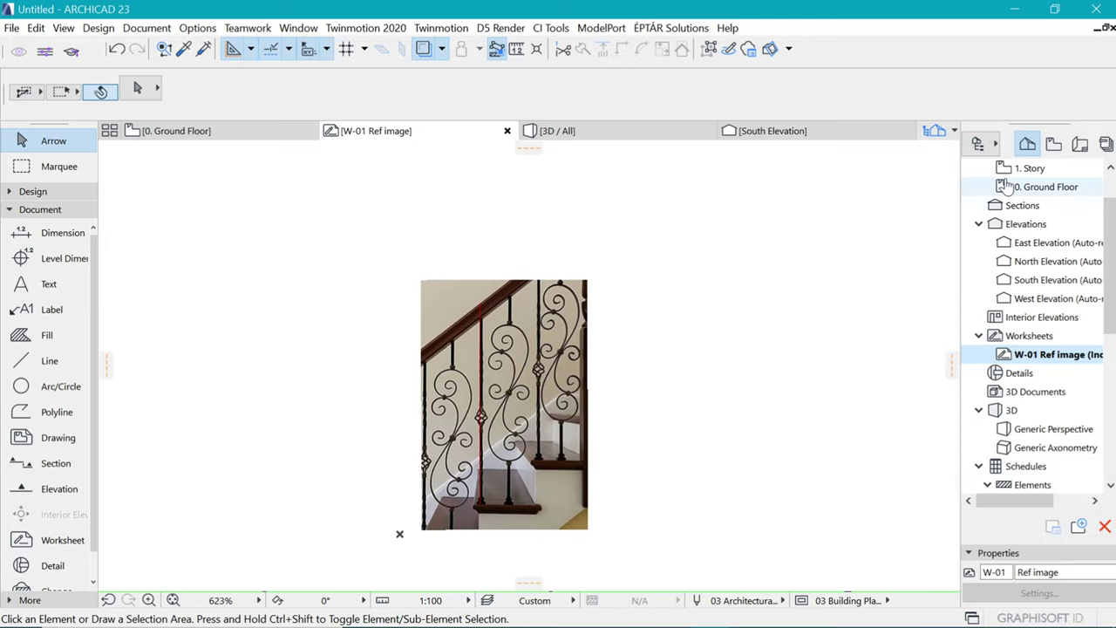
pyautogui.doubleClick(1046, 186)
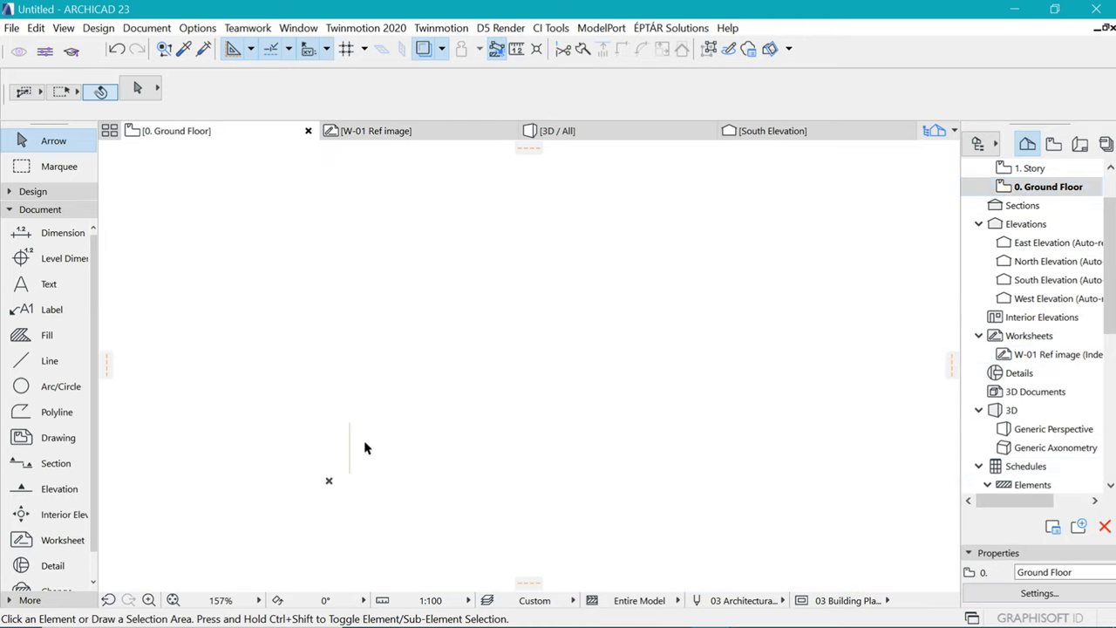
pyautogui.doubleClick(968, 354)
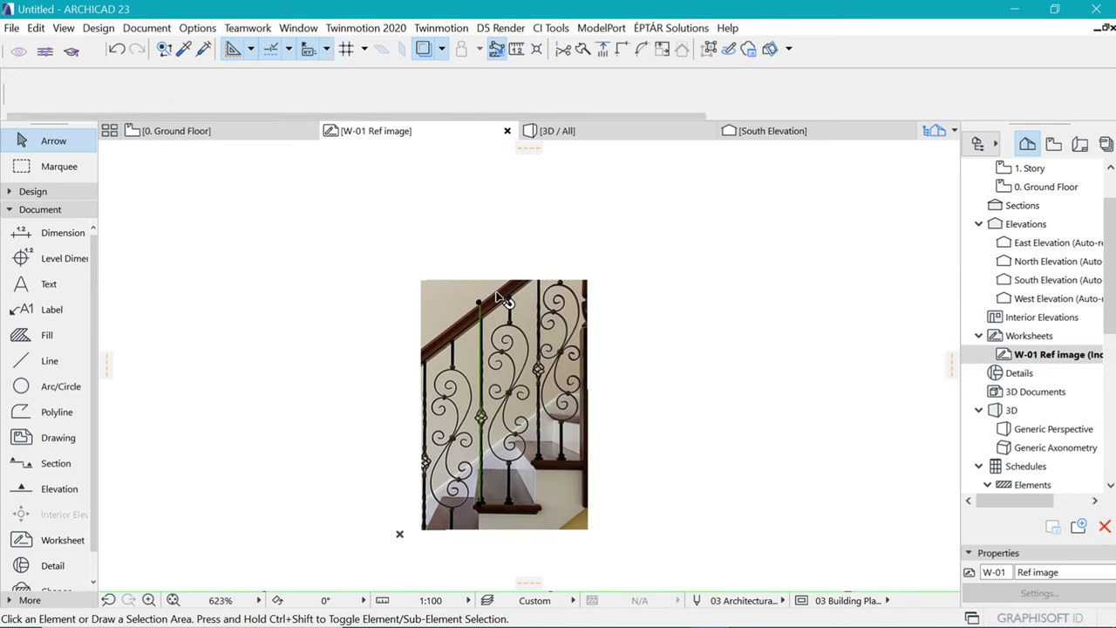
pyautogui.doubleClick(1016, 185)
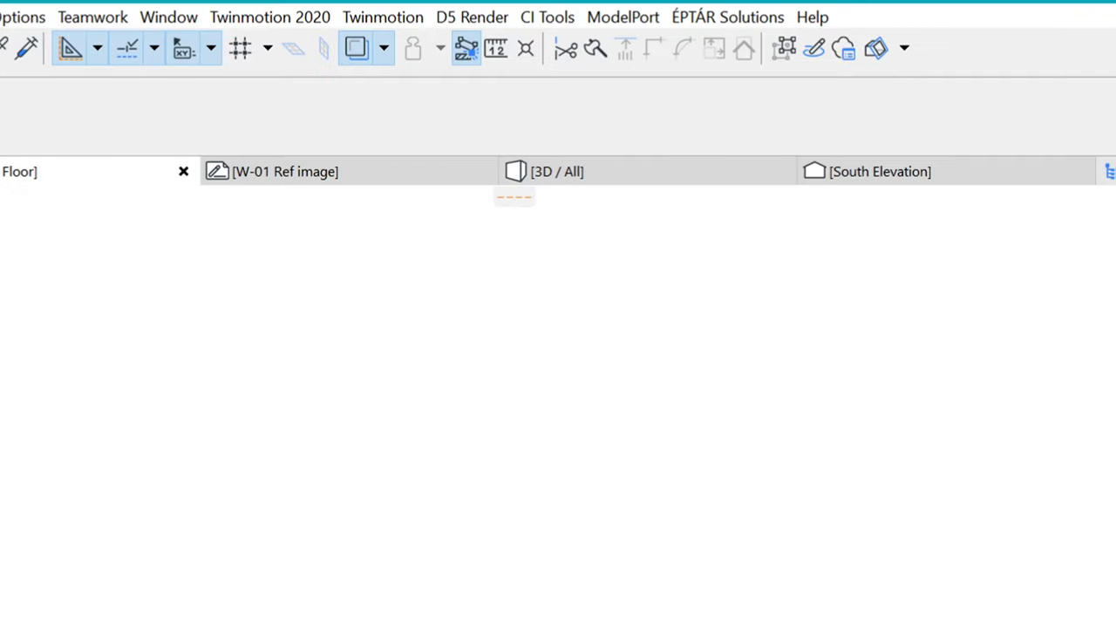
# Open the Trace & Reference settings and include the Figure type in the reference's visible elements
pyautogui.click(383, 48)
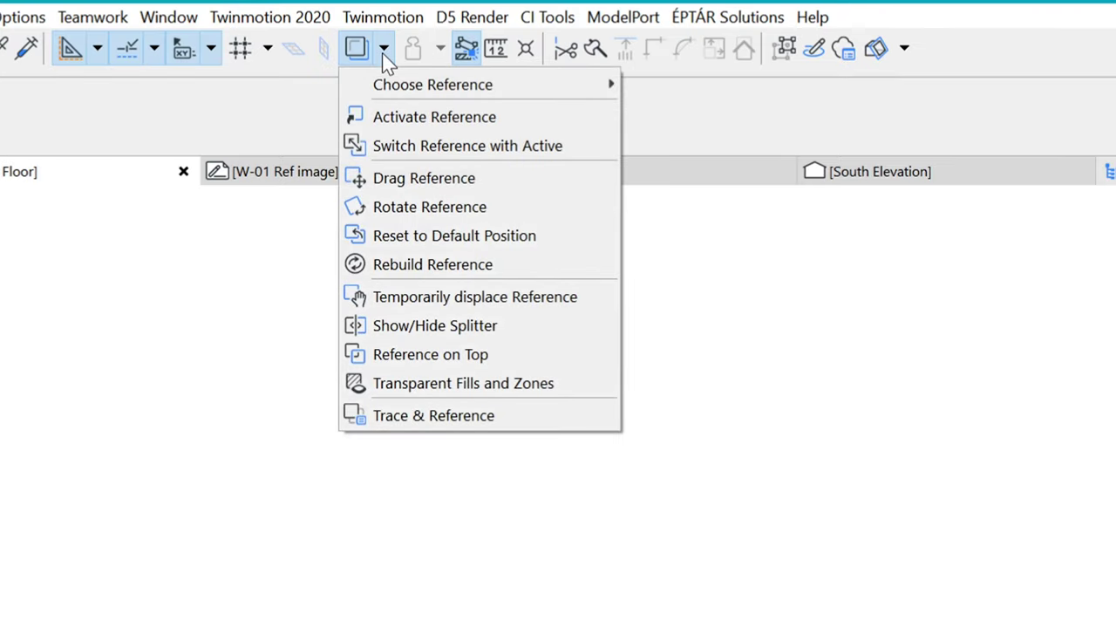
pyautogui.click(433, 417)
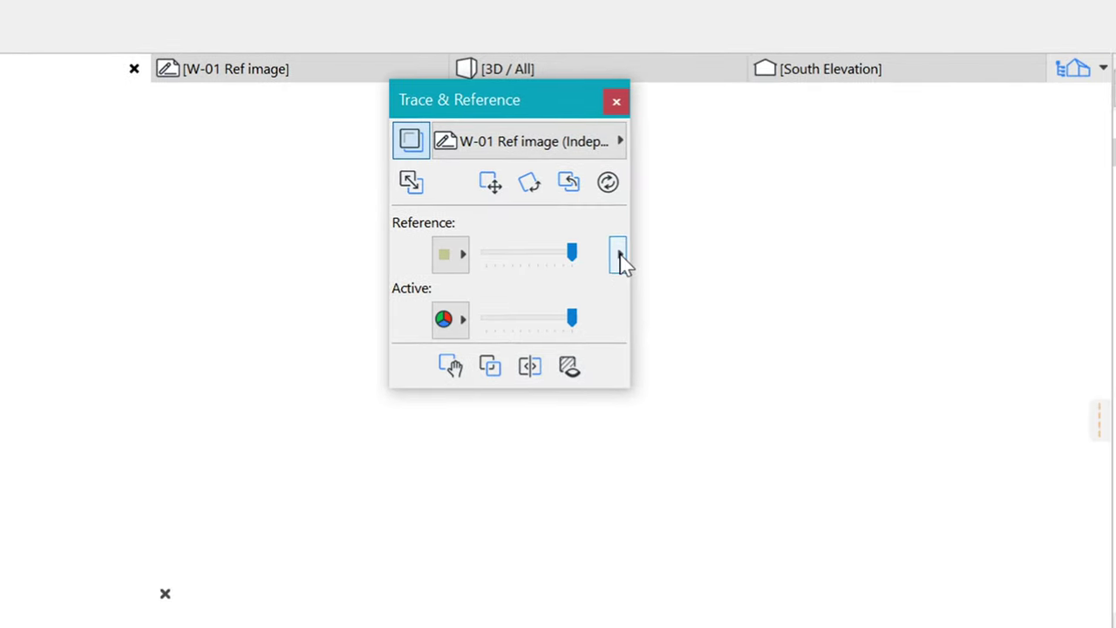
pyautogui.click(618, 254)
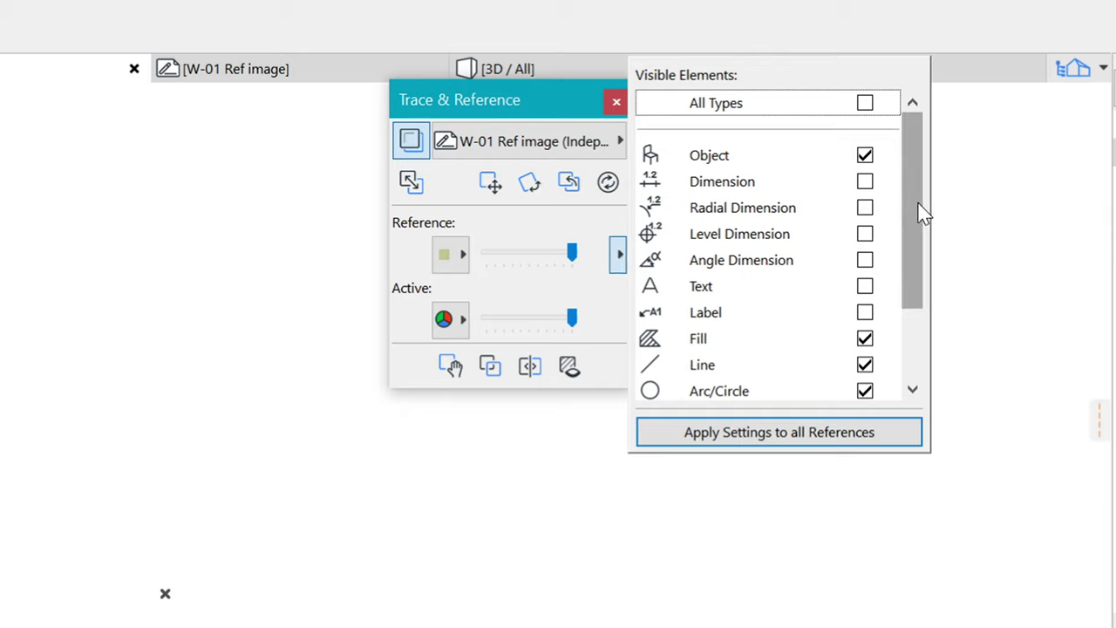
pyautogui.moveTo(922, 212); pyautogui.dragTo(915, 356)
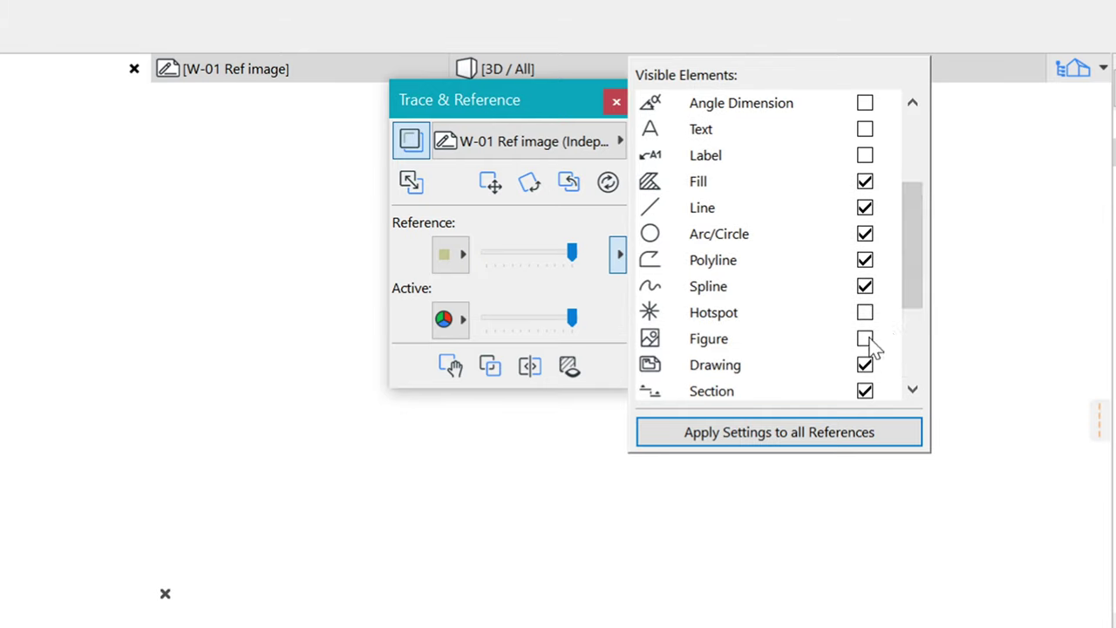
pyautogui.click(865, 340)
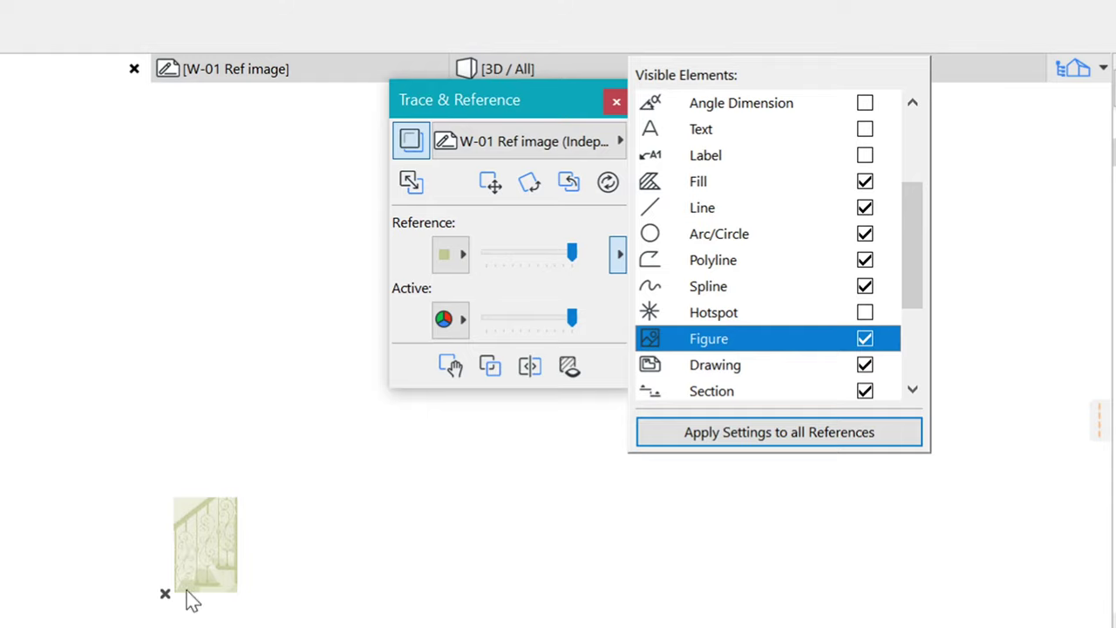
pyautogui.click(604, 315)
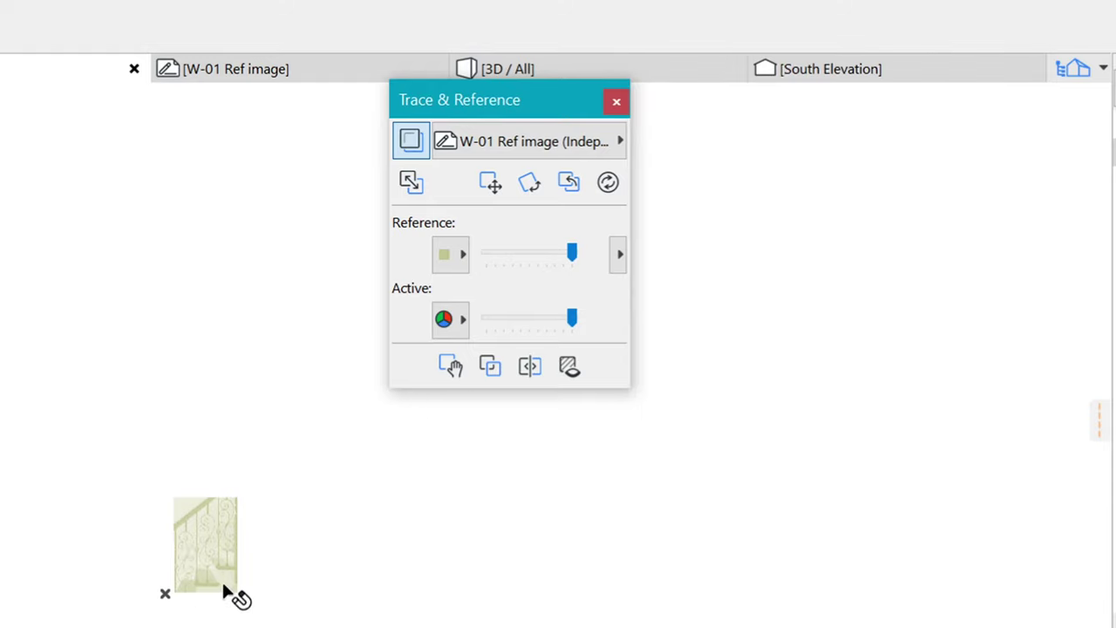
# Color the trace reference purple (R:128 G:0 B:128), fade it to about half intensity, and close the Trace & Reference settings
pyautogui.scroll(5, 221, 579)
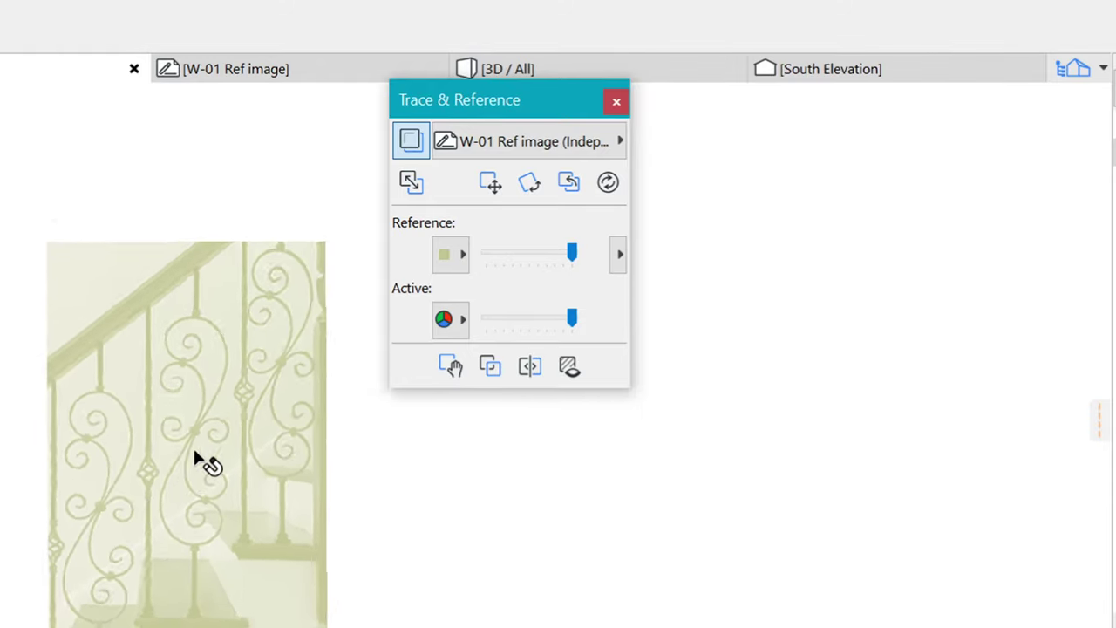
pyautogui.scroll(2, 194, 453)
pyautogui.scroll(-1, 149, 531)
pyautogui.scroll(1, 224, 514)
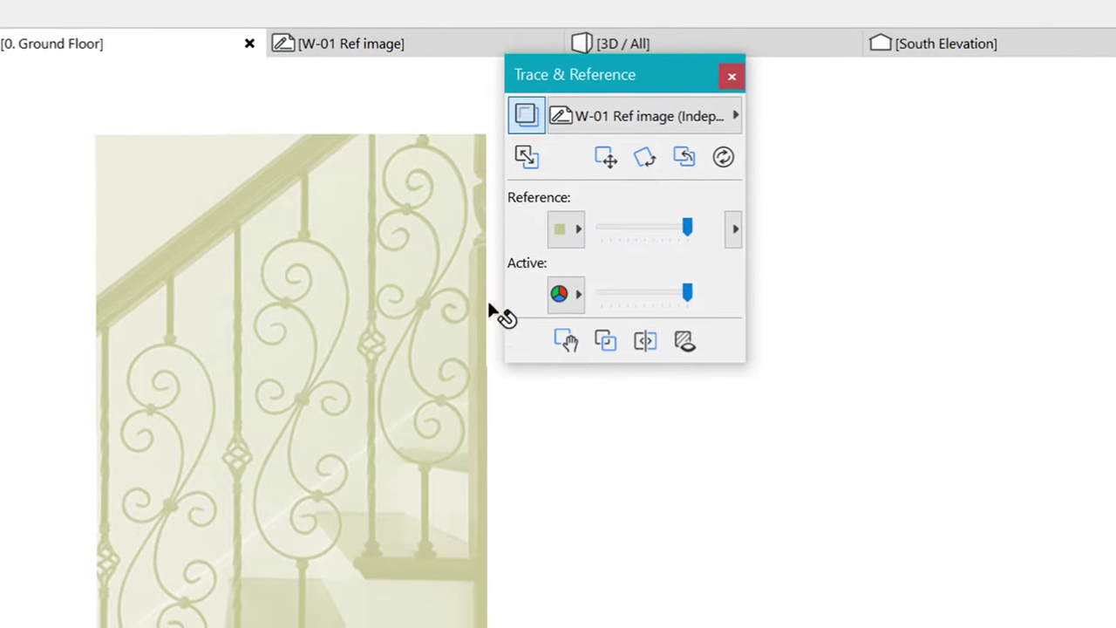
pyautogui.click(554, 231)
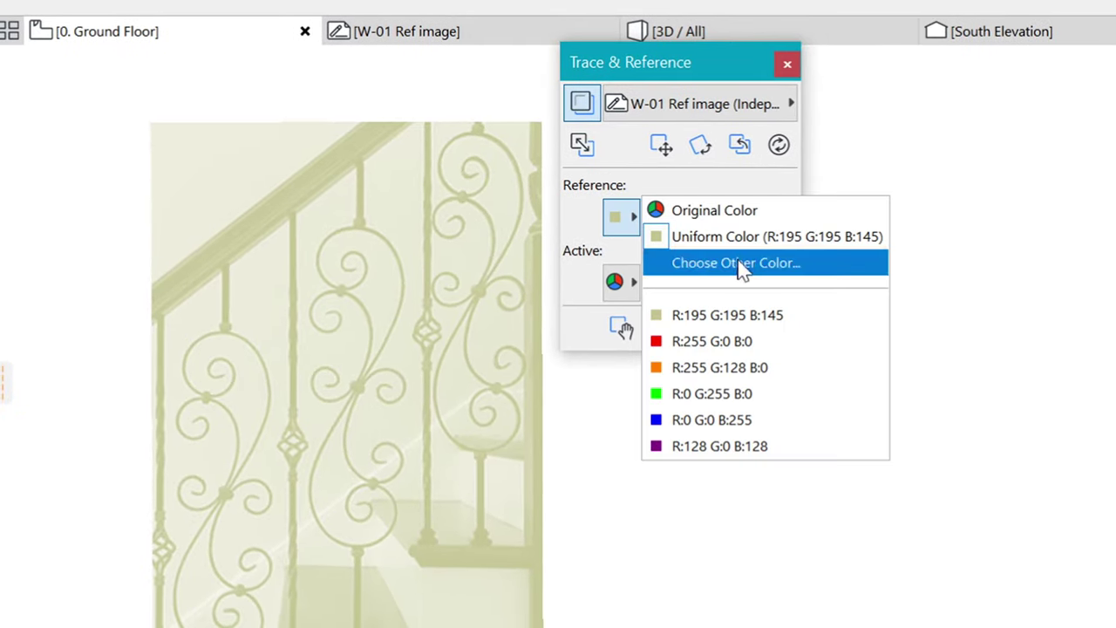
pyautogui.click(688, 448)
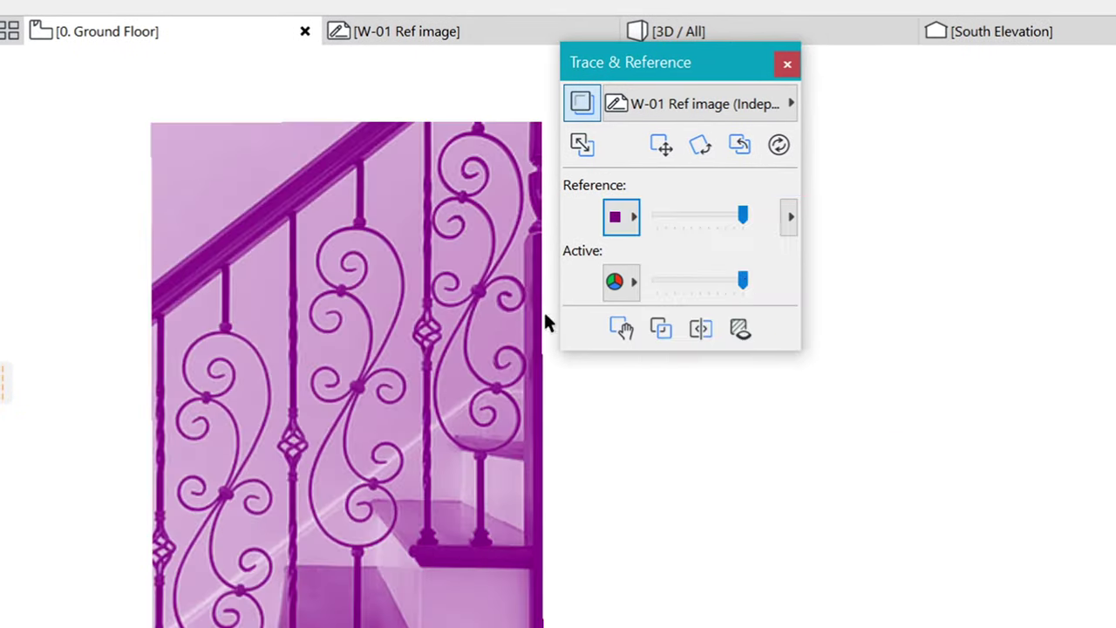
pyautogui.moveTo(717, 218); pyautogui.dragTo(691, 219)
pyautogui.moveTo(703, 221); pyautogui.dragTo(703, 225)
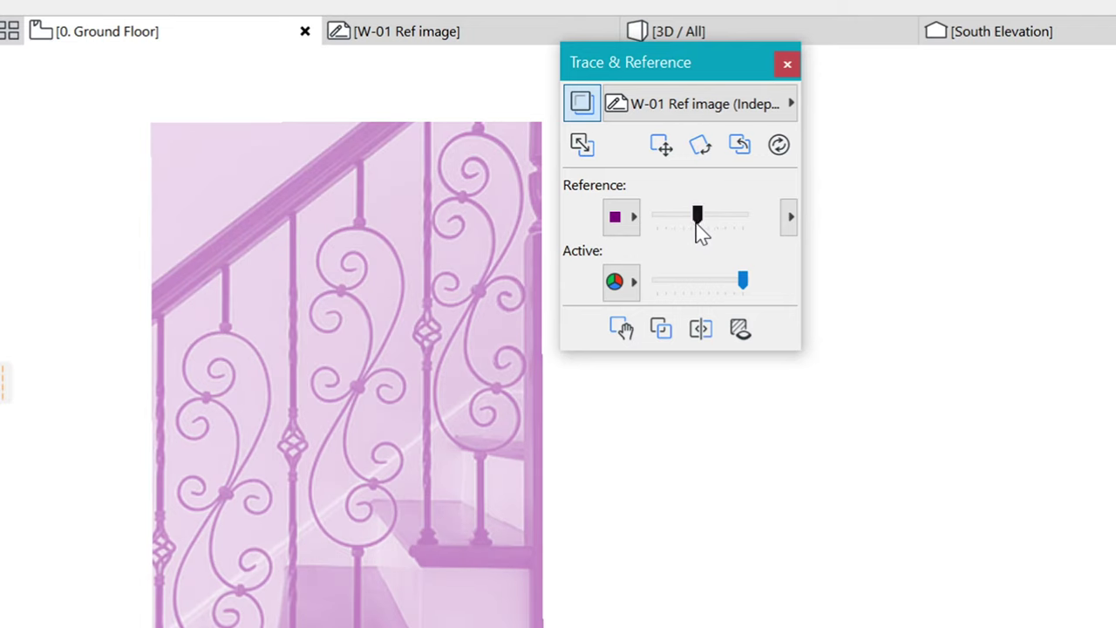
pyautogui.click(788, 62)
# Draw a horizontal line about 40 mm long along the underside of the middle twisted baluster's foot
pyautogui.scroll(-2, 651, 289)
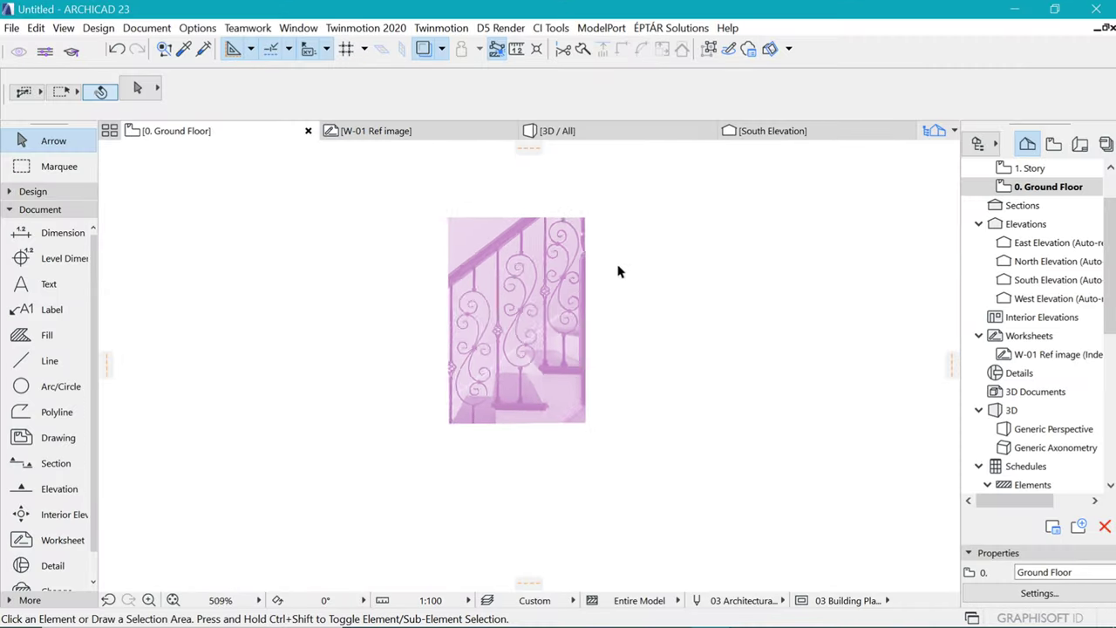
pyautogui.scroll(5, 511, 356)
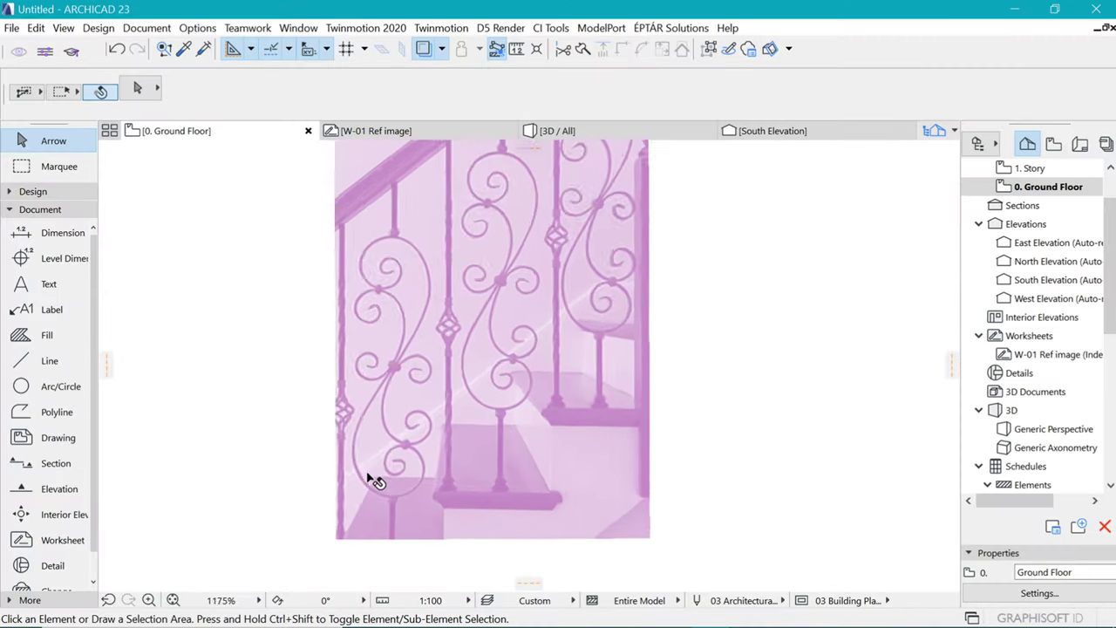
pyautogui.scroll(-2, 427, 458)
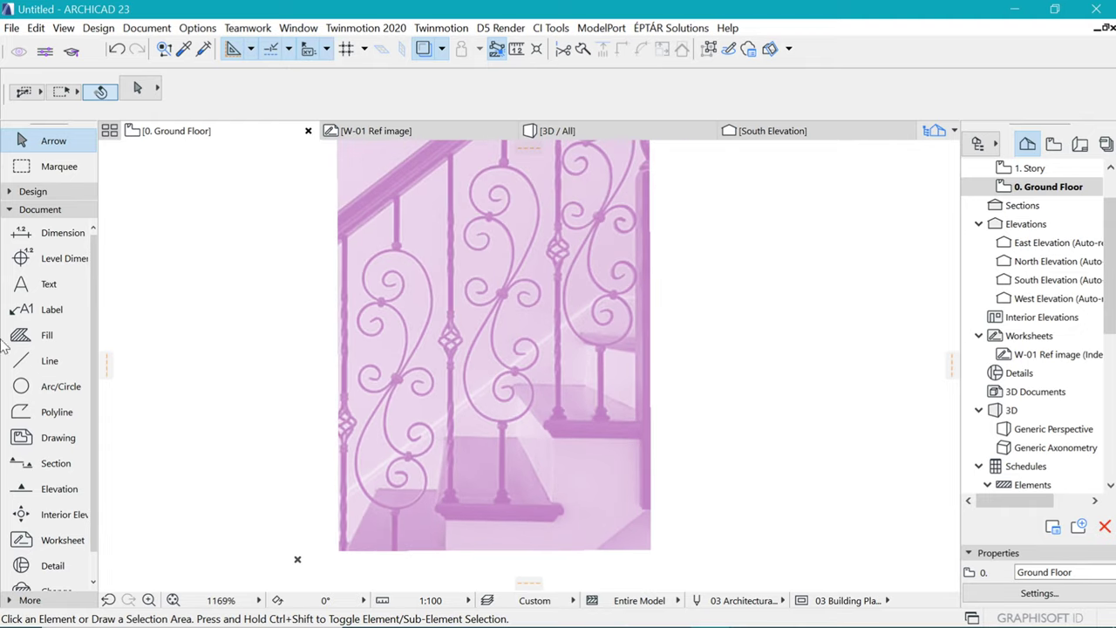
pyautogui.click(21, 365)
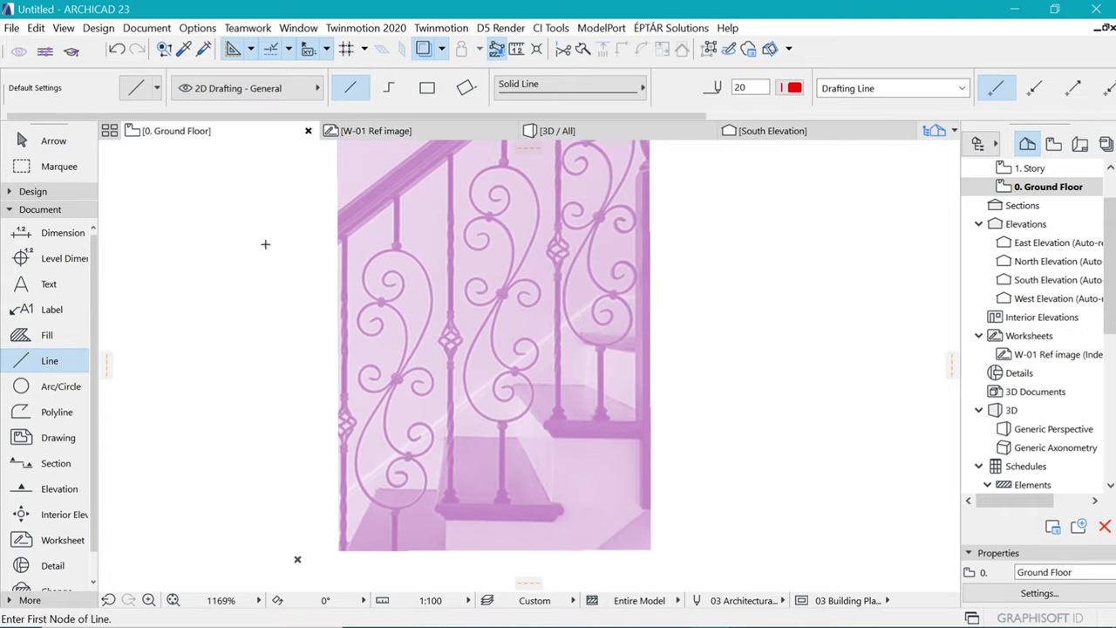
pyautogui.scroll(5, 488, 420)
pyautogui.click(388, 476)
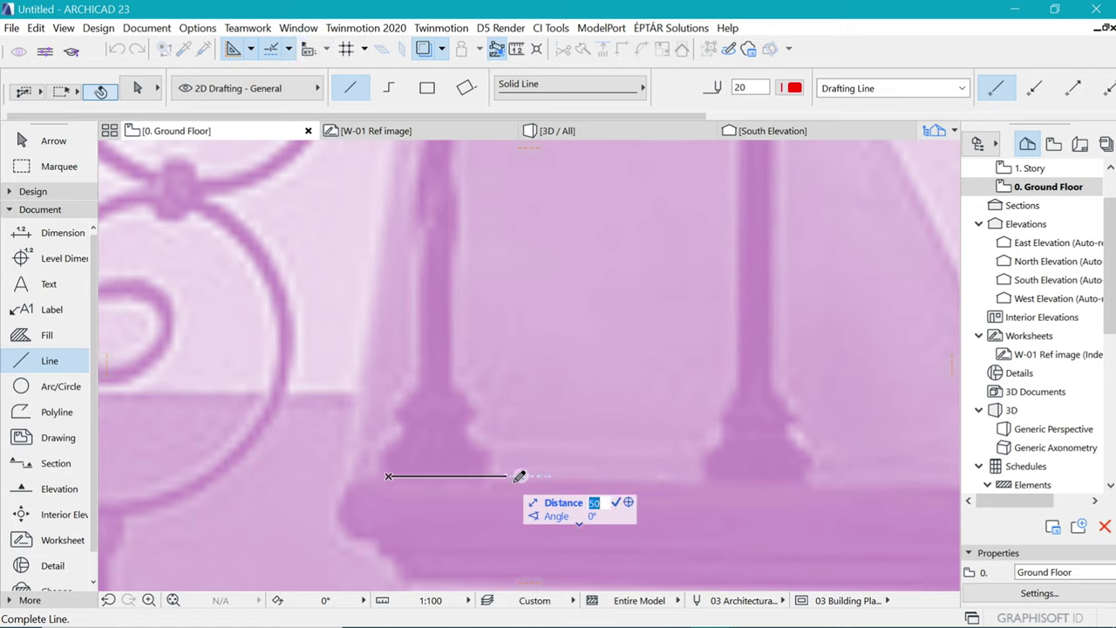
pyautogui.write('4')
pyautogui.press('Return')
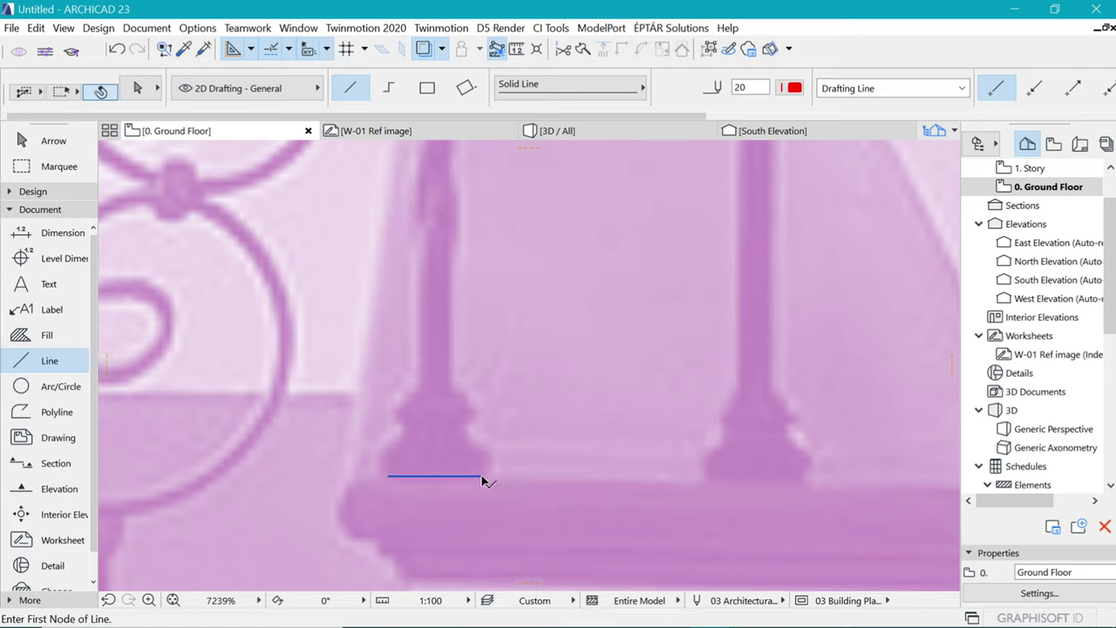
pyautogui.moveTo(482, 476); pyautogui.dragTo(482, 481)
pyautogui.press('Escape')
# Trace the right-hand contour of the baluster foot with a spline from the base line's right end up to the shaft's edge
pyautogui.scroll(2, 481, 461)
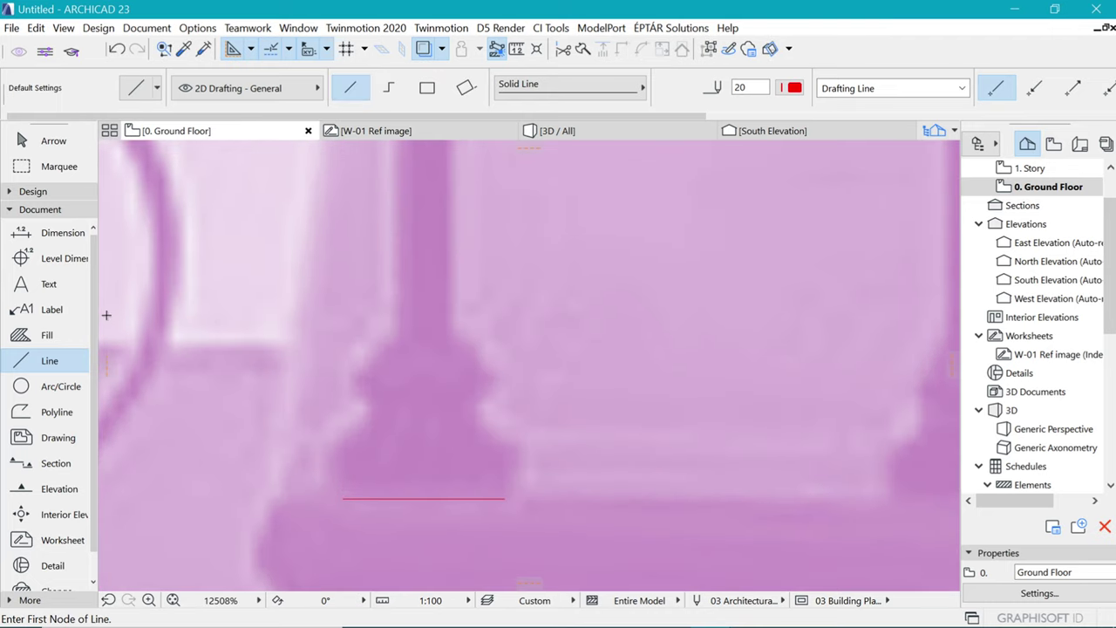
pyautogui.click(42, 209)
pyautogui.click(35, 227)
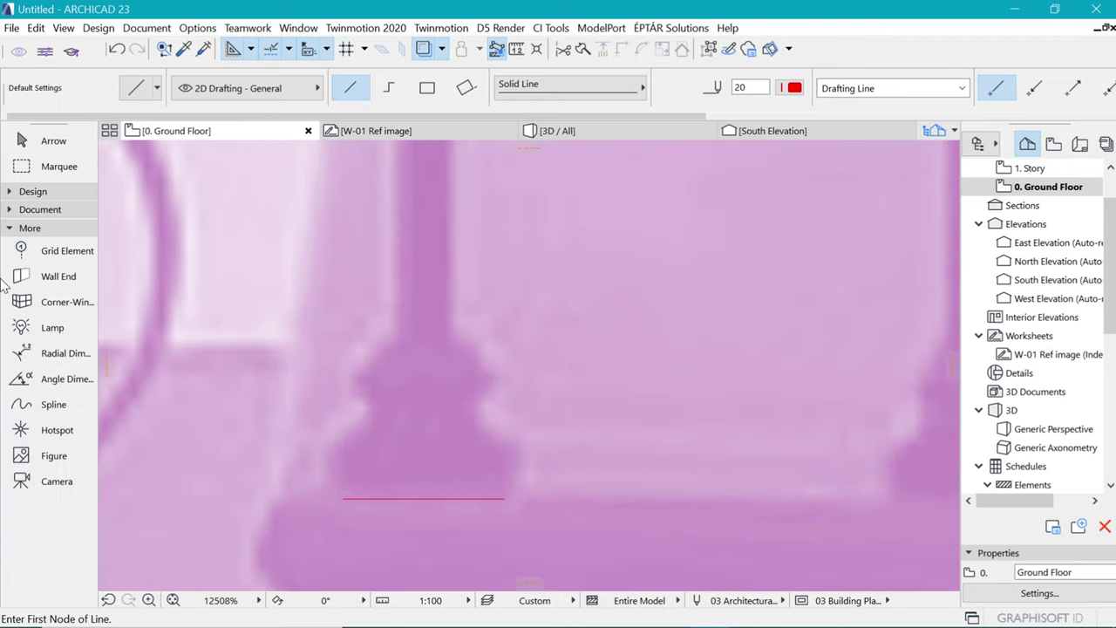
pyautogui.click(43, 405)
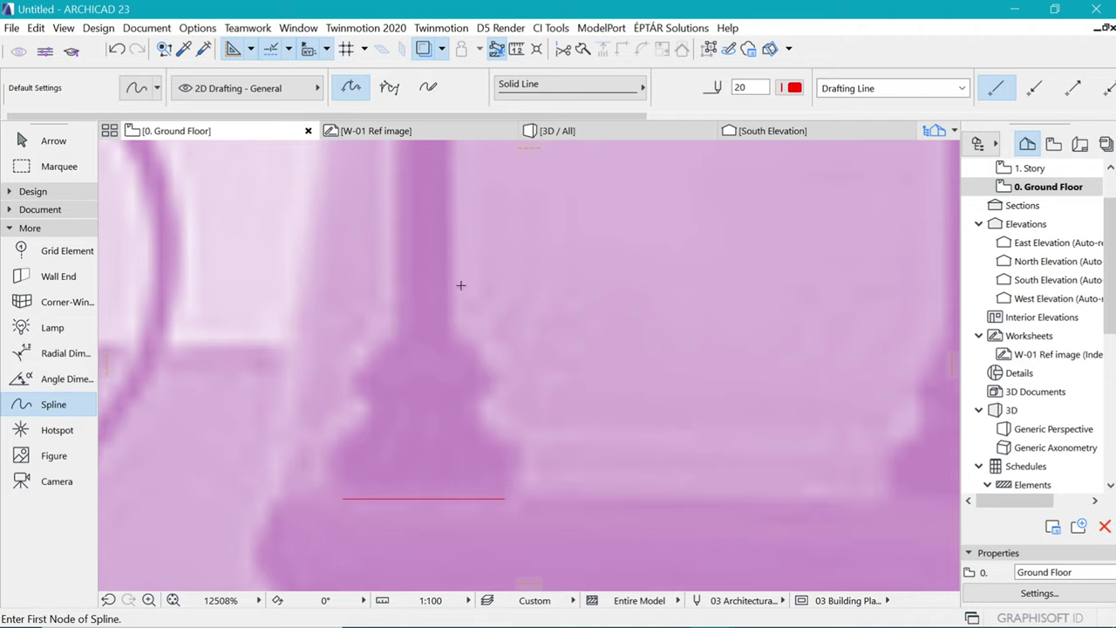
pyautogui.scroll(2, 493, 483)
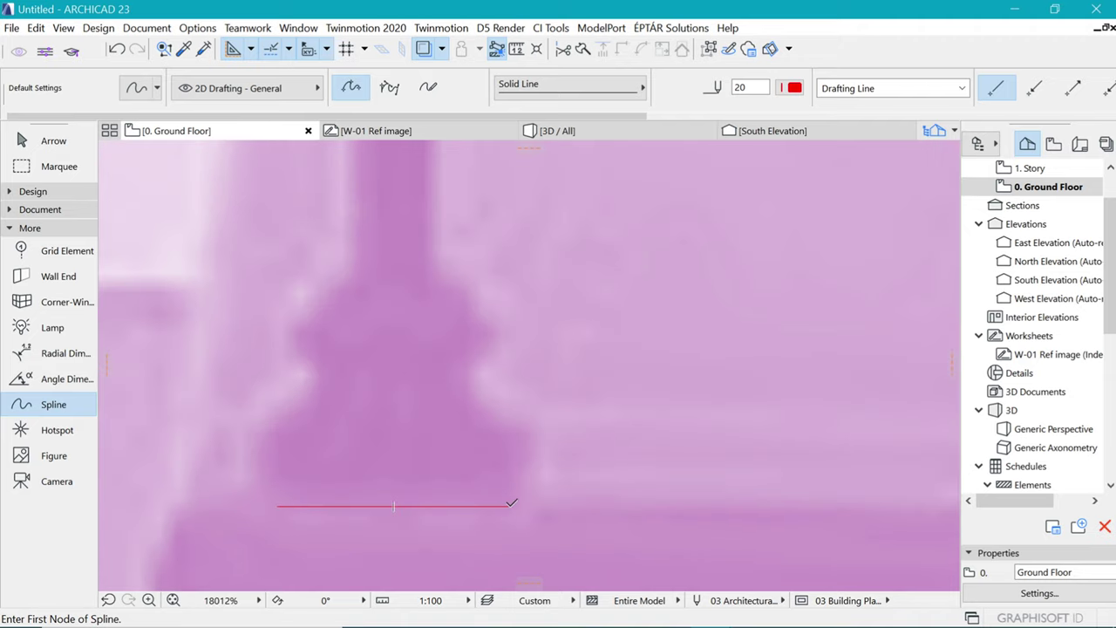
pyautogui.click(511, 504)
pyautogui.click(535, 415)
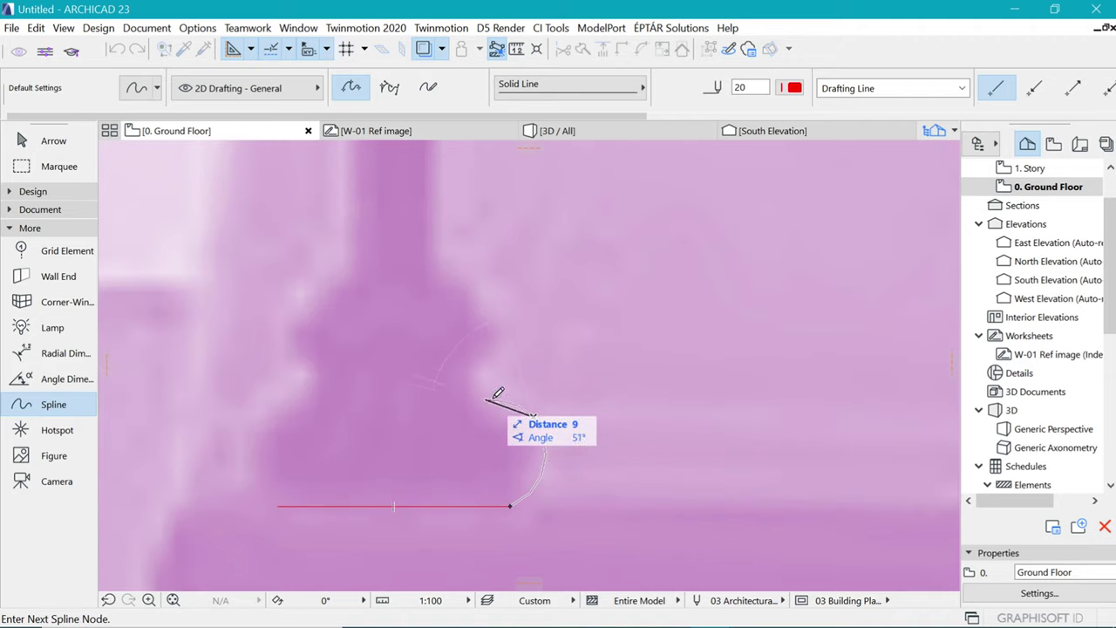
pyautogui.click(474, 374)
pyautogui.click(499, 324)
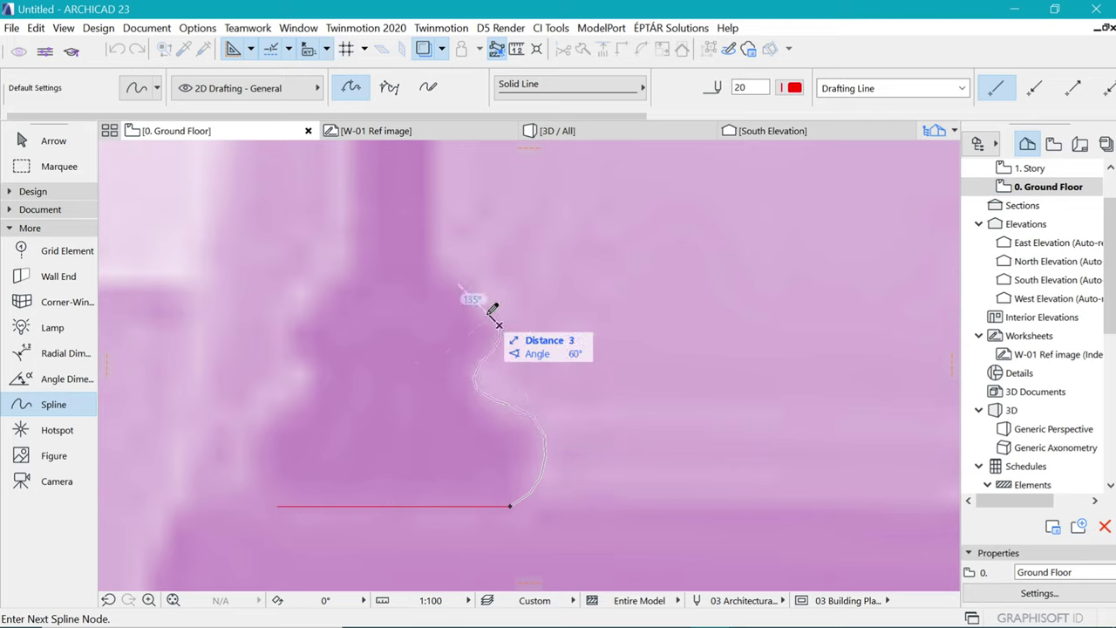
pyautogui.click(464, 278)
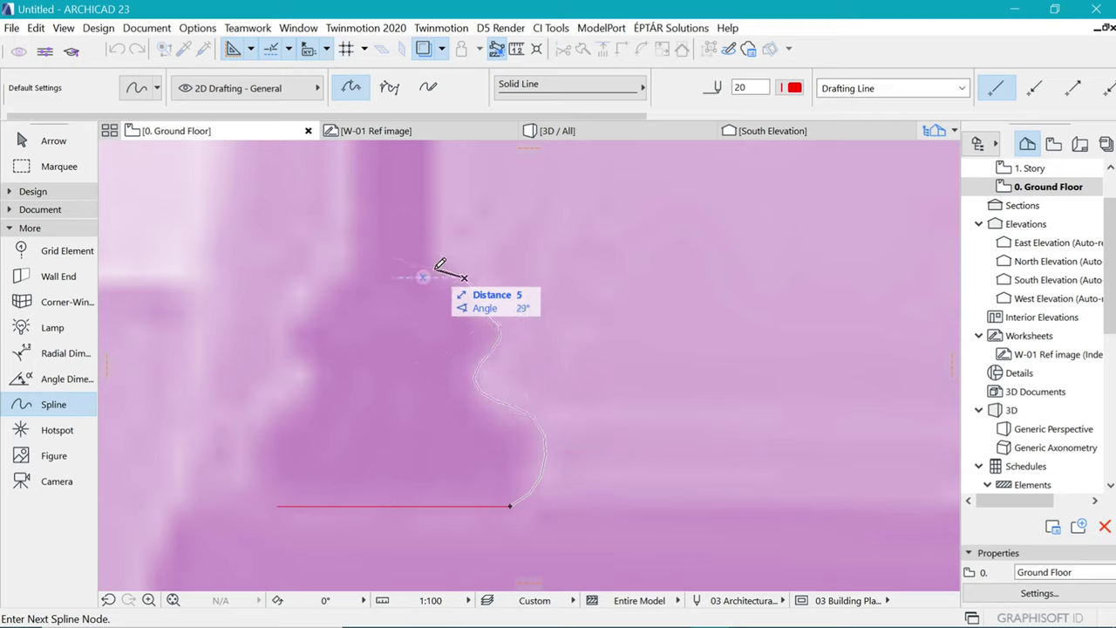
pyautogui.doubleClick(435, 271)
pyautogui.scroll(-2, 642, 350)
# Try to mirror a copy of the contour spline about the vertical axis through the base line's midpoint
pyautogui.keyDown('shift'); pyautogui.click(547, 345); pyautogui.keyUp('shift')
pyautogui.keyDown('shift'); pyautogui.click(548, 345); pyautogui.keyUp('shift')
pyautogui.scroll(-2, 547, 344)
pyautogui.scroll(3, 602, 476)
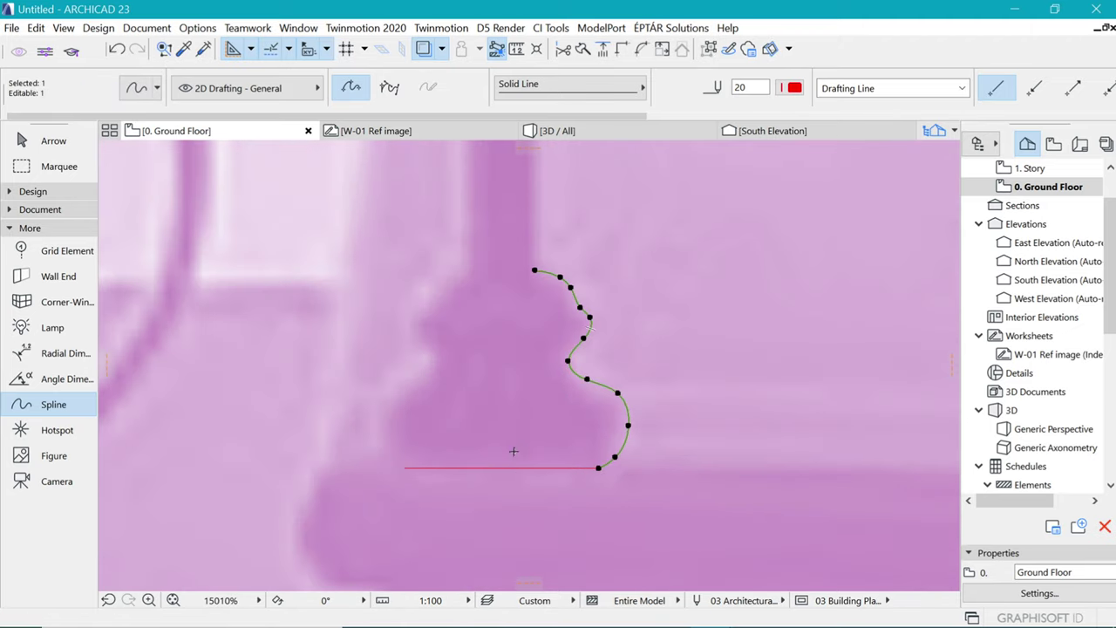
pyautogui.hotkey('ctrl', 'alt', 'm')
pyautogui.click(502, 467)
pyautogui.click(503, 371)
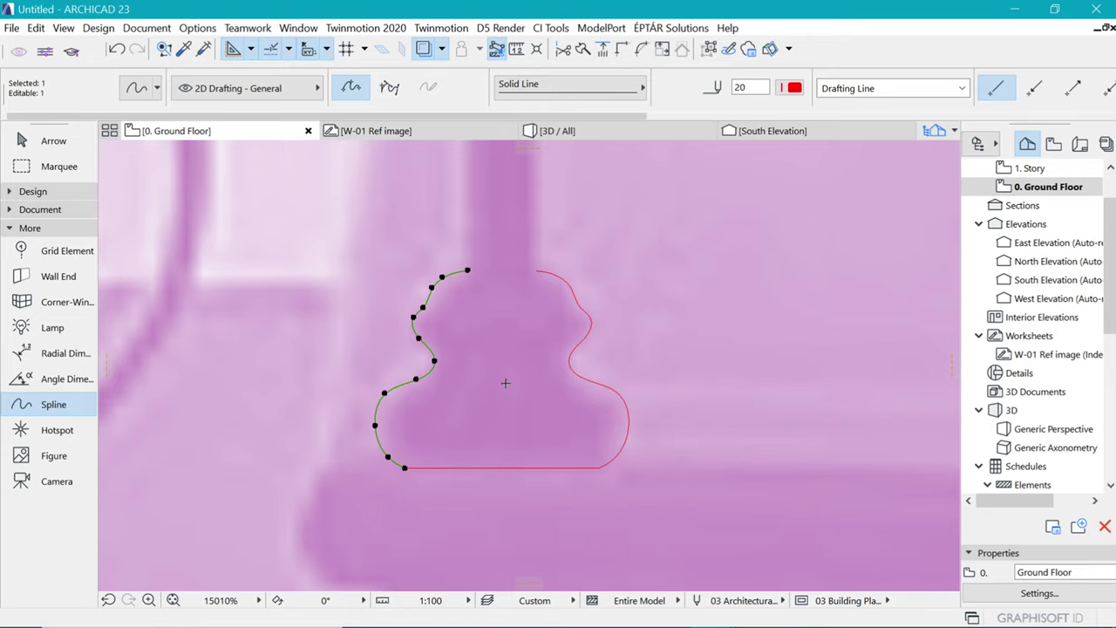
pyautogui.hotkey('ctrl', 'z')
pyautogui.scroll(-1, 532, 376)
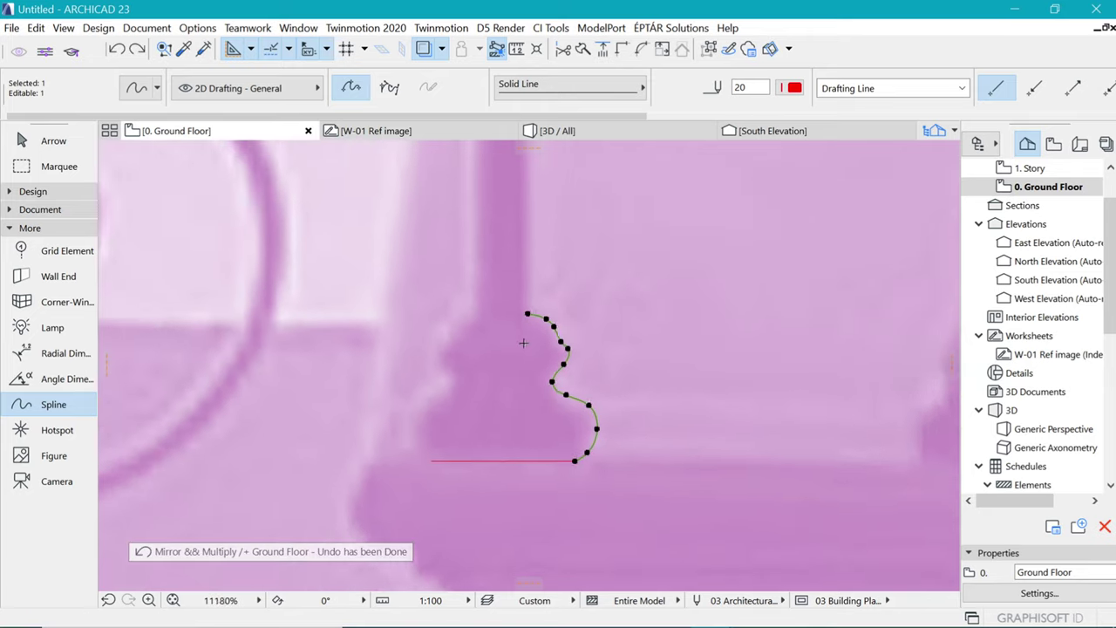
pyautogui.press('Escape')
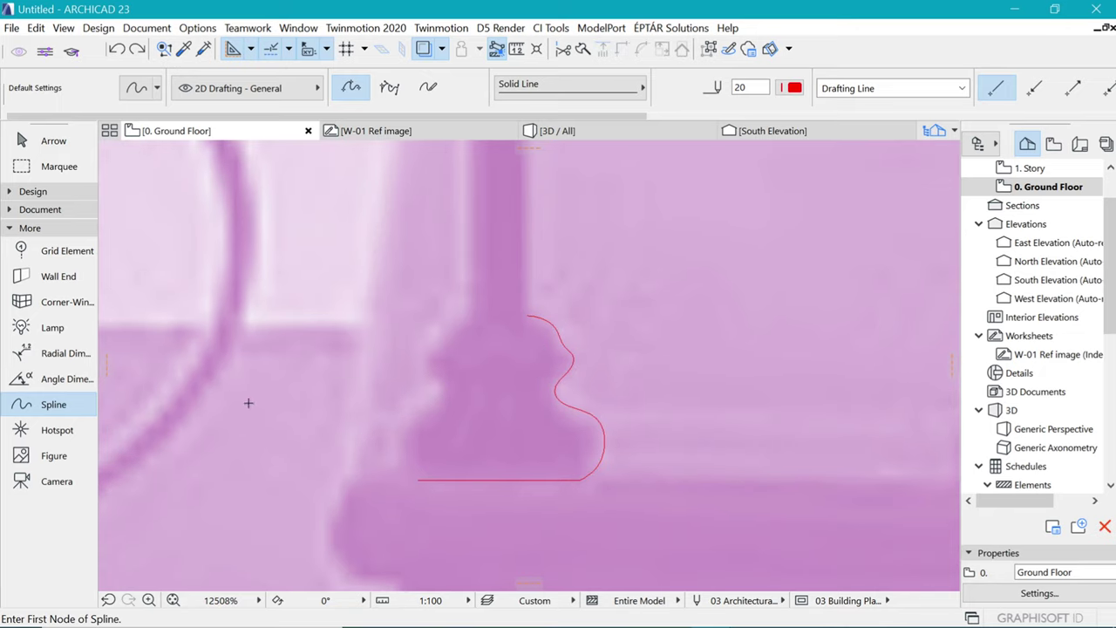
# Close the right half profile with a vertical centre line and a short upper line, and trim off the base line's left half
pyautogui.press('l')
pyautogui.click(498, 478)
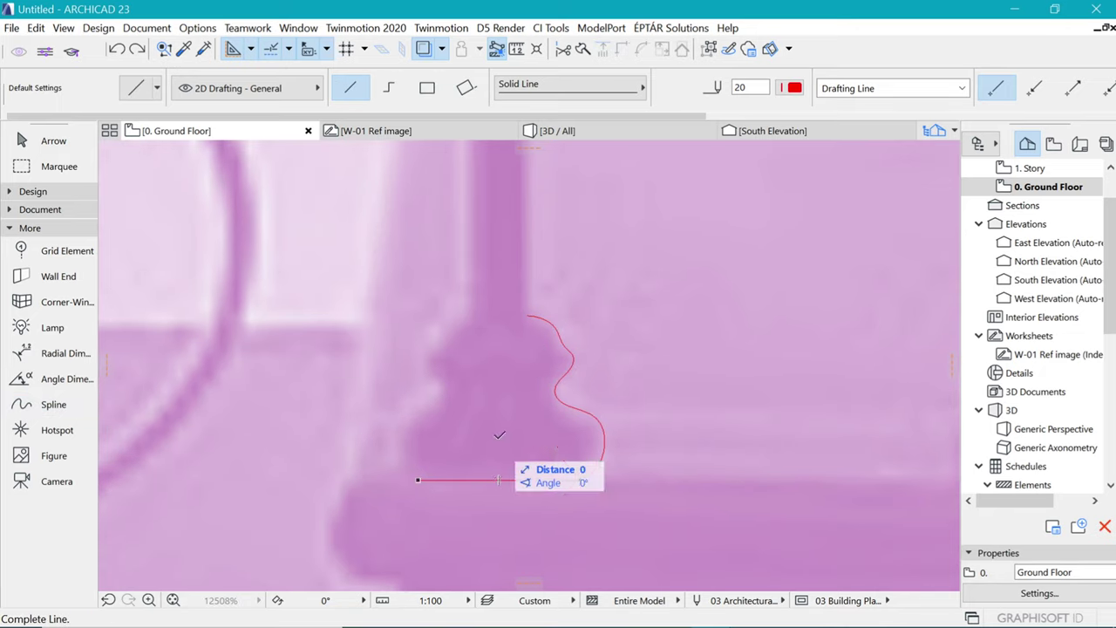
pyautogui.click(529, 312)
pyautogui.click(473, 314)
pyautogui.press('Escape')
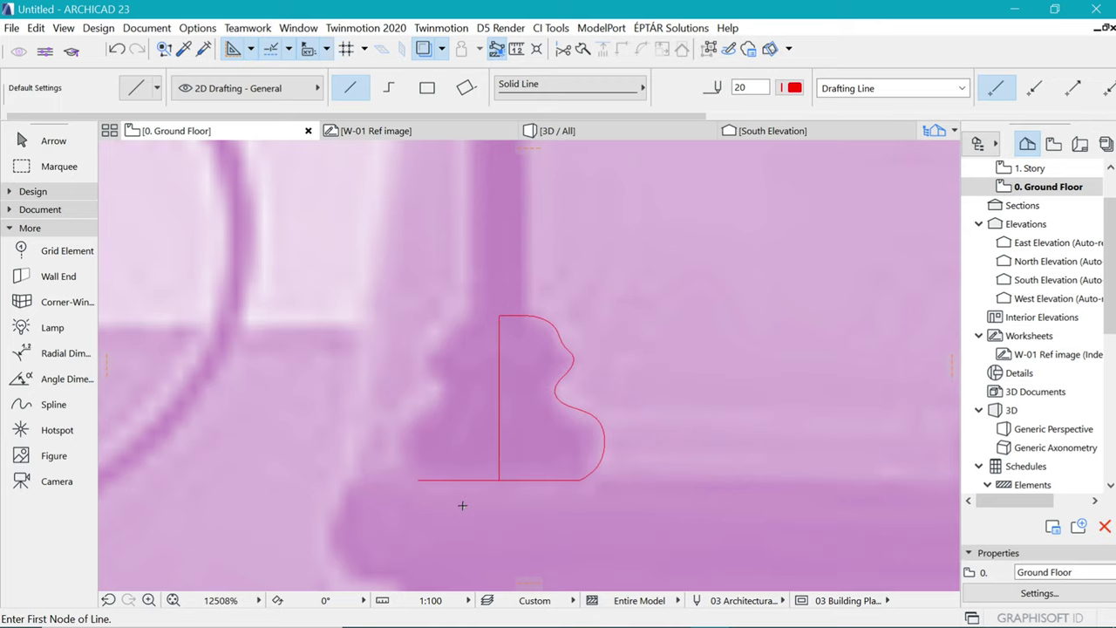
pyautogui.scroll(-2, 493, 463)
pyautogui.scroll(2, 523, 399)
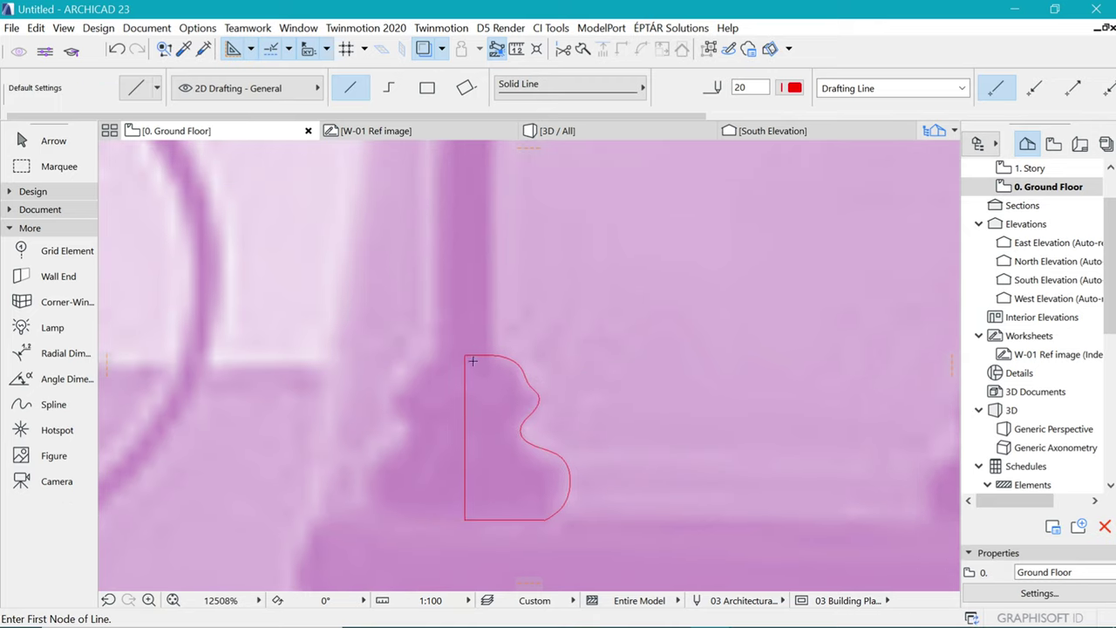
# Activate the Morph tool with the revolved construction method and set its building material to PR-03 Iron
pyautogui.click(27, 194)
pyautogui.scroll(-3, 48, 505)
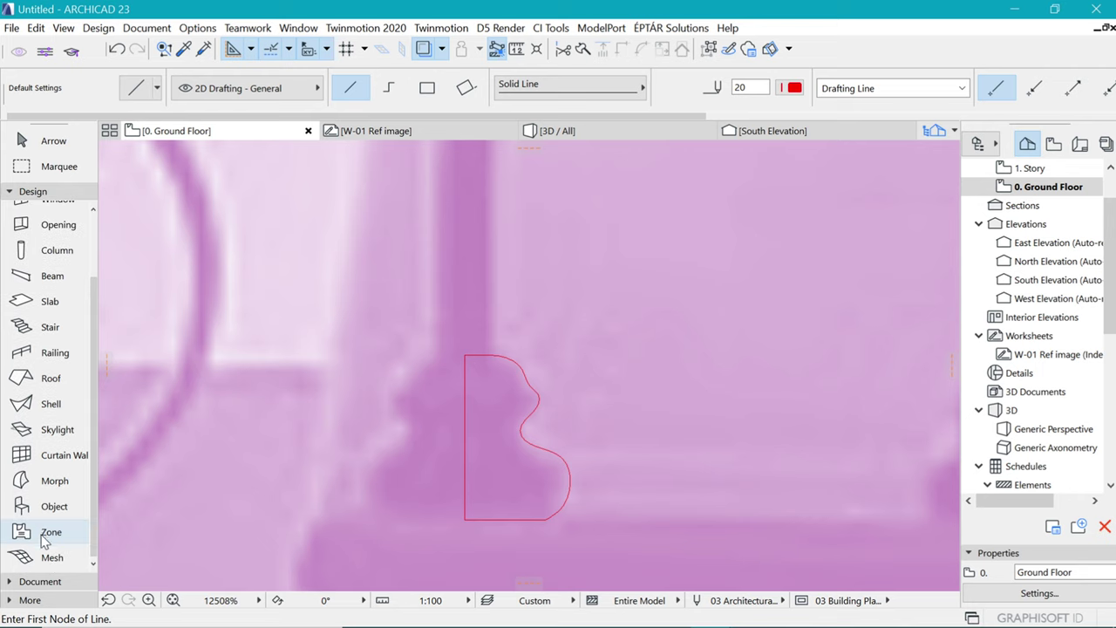
pyautogui.click(35, 487)
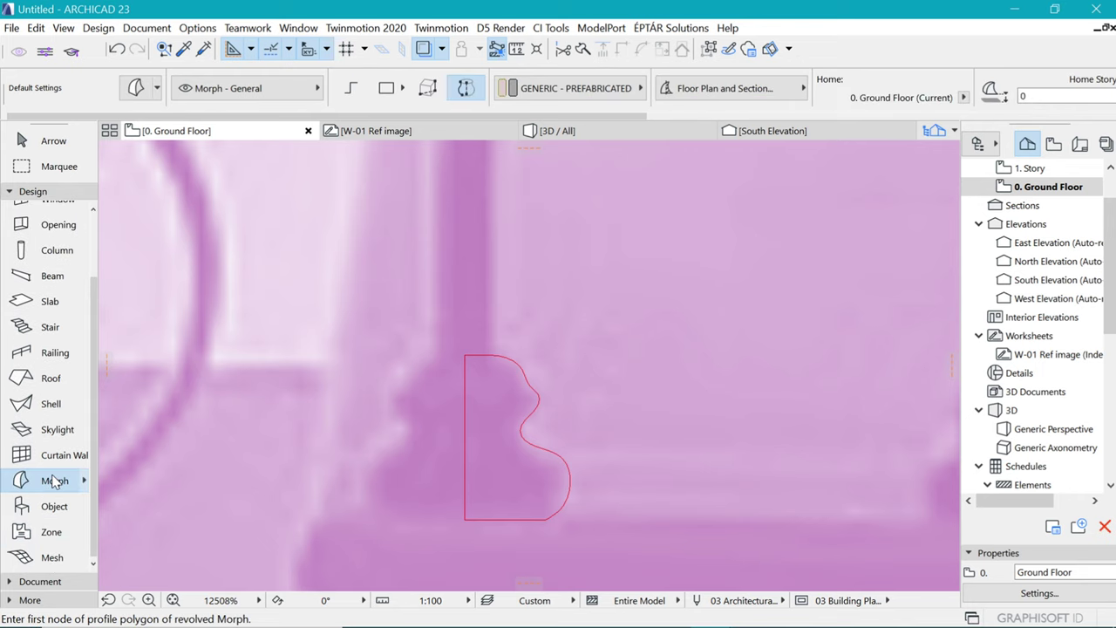
pyautogui.click(571, 88)
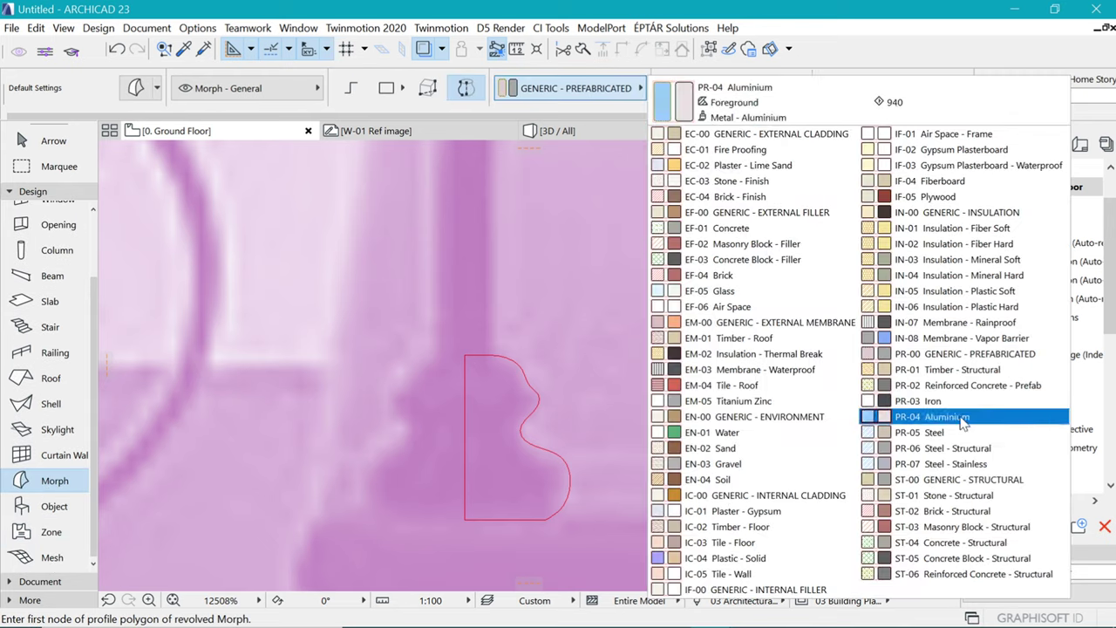
pyautogui.click(917, 394)
# Fill the closed half profile with the Magic Wand and revolve it a full turn about the vertical centre line
pyautogui.scroll(2, 515, 493)
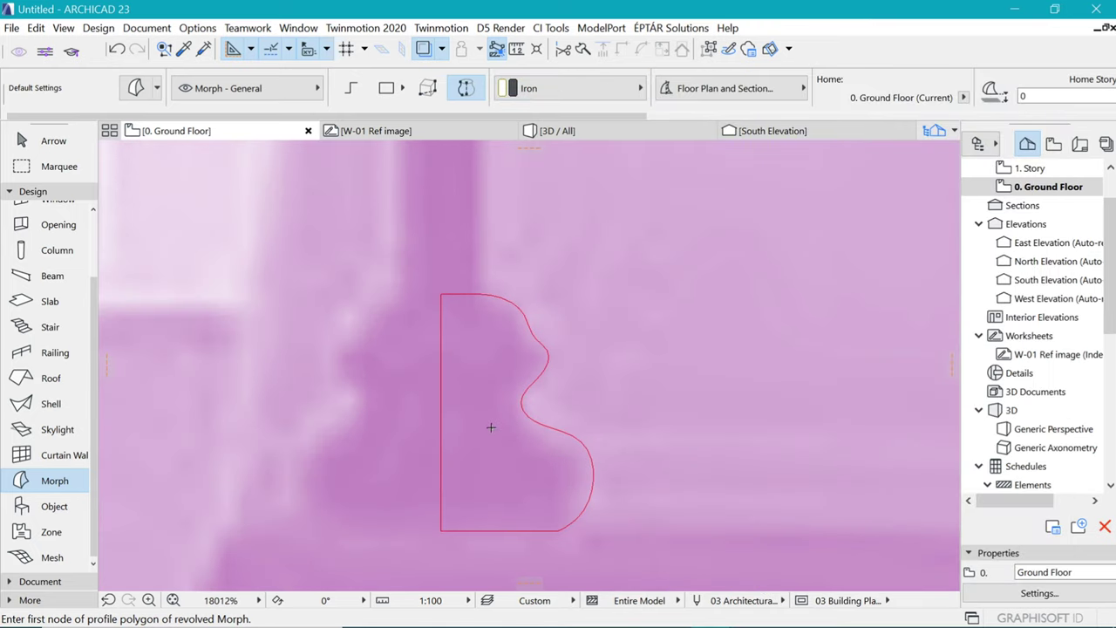
pyautogui.press('space')
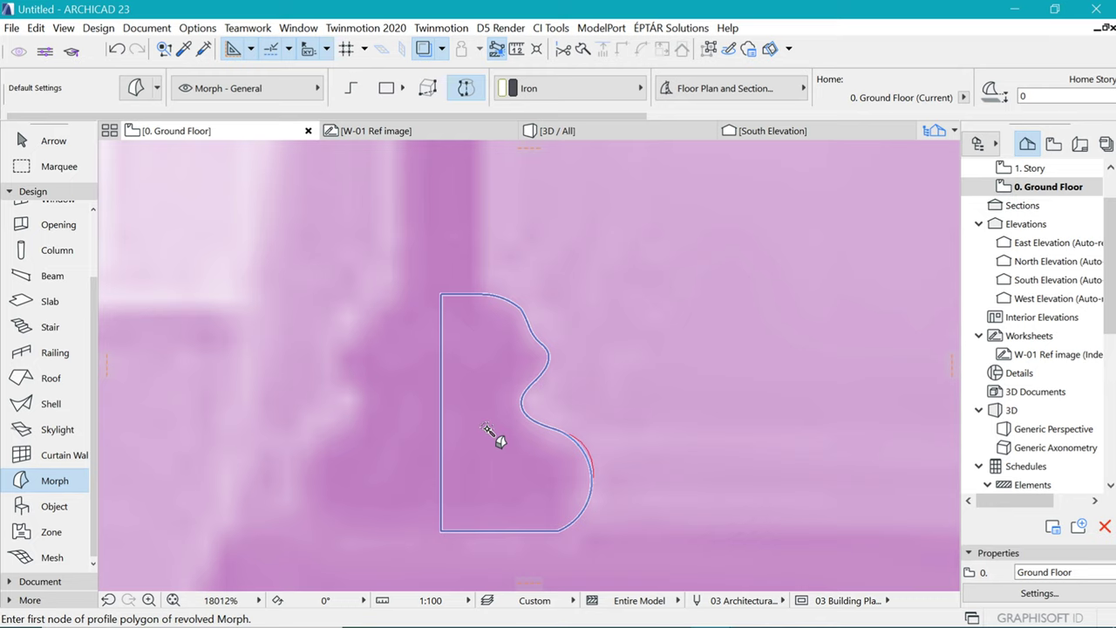
pyautogui.click(487, 429)
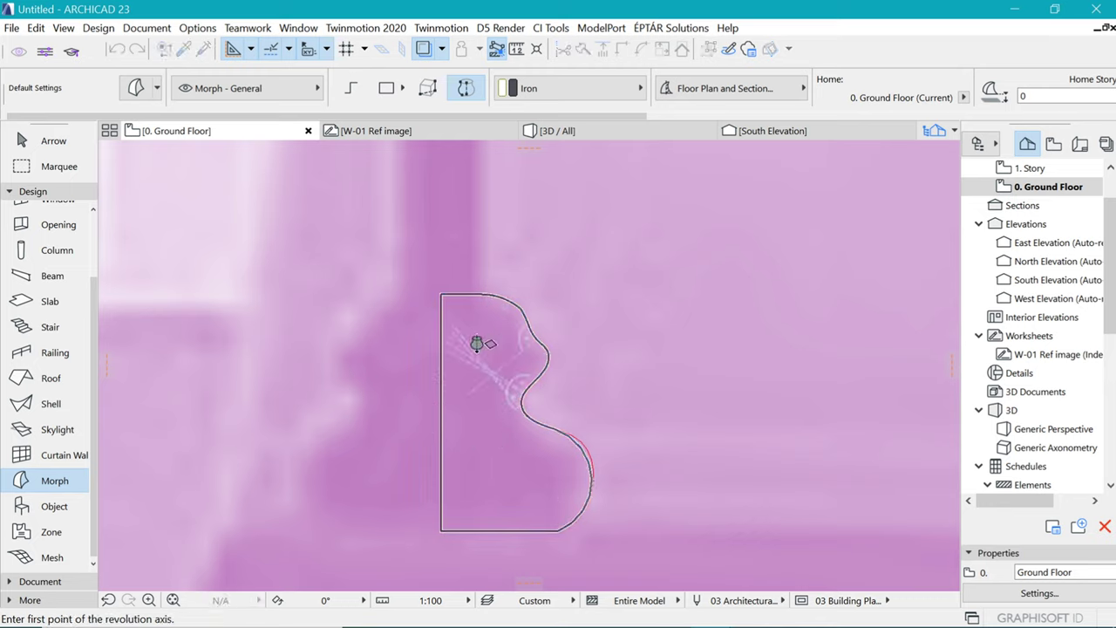
pyautogui.click(441, 529)
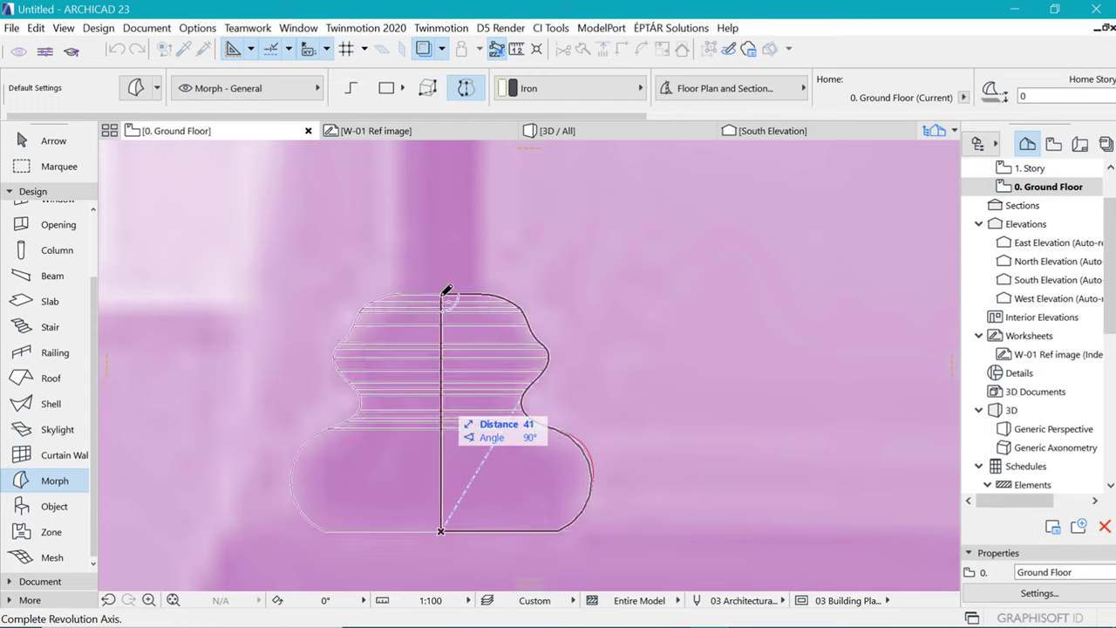
pyautogui.click(441, 296)
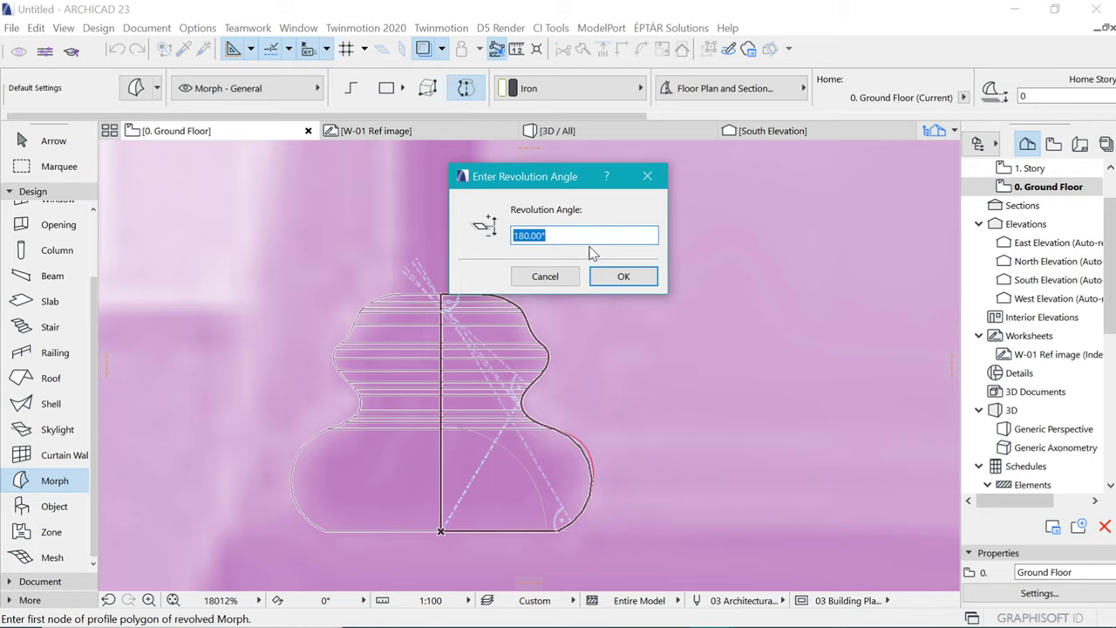
pyautogui.press('Return')
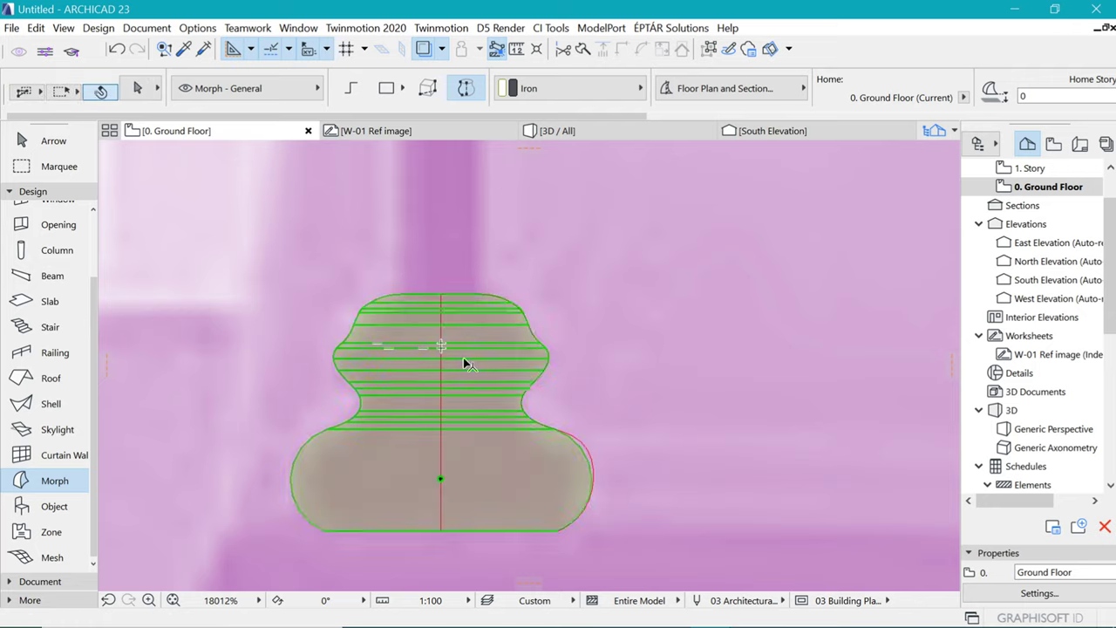
# Inspect the revolved baluster foot alone in 3D by orbiting around it, and return to the Ground Floor plan
pyautogui.press('F5')
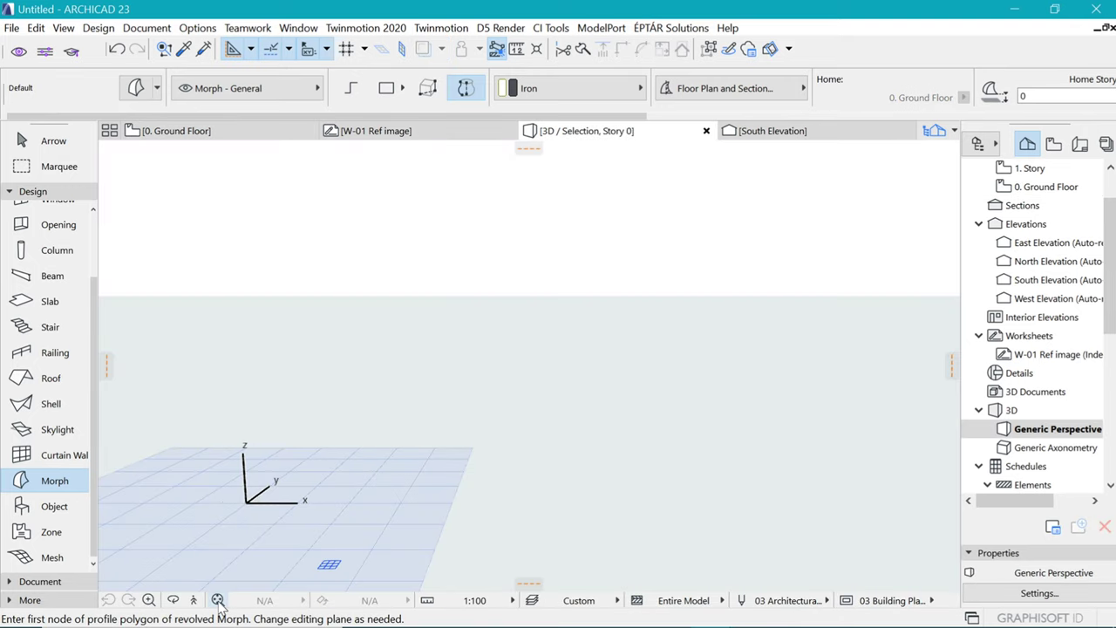
pyautogui.click(218, 600)
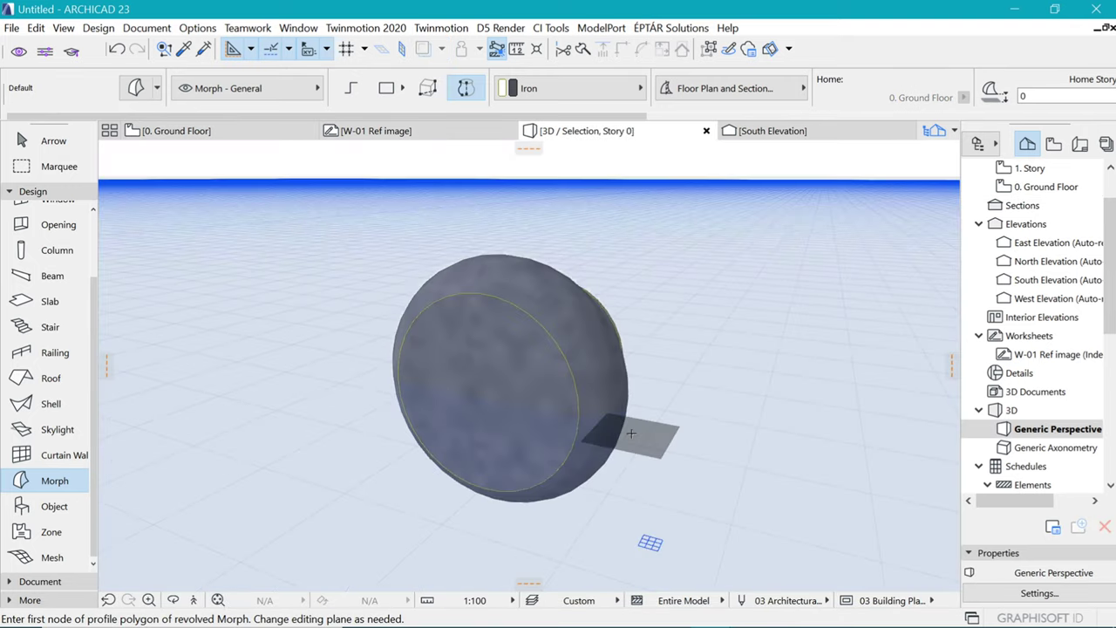
pyautogui.press('o')
pyautogui.moveTo(640, 314); pyautogui.dragTo(608, 425)
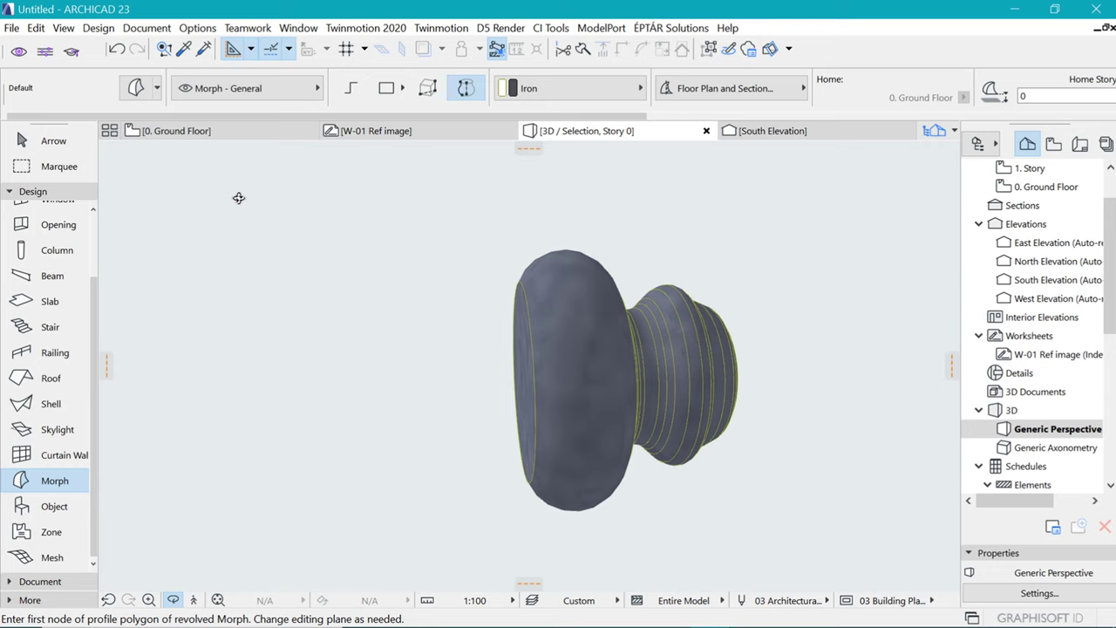
pyautogui.click(218, 133)
pyautogui.press('Escape')
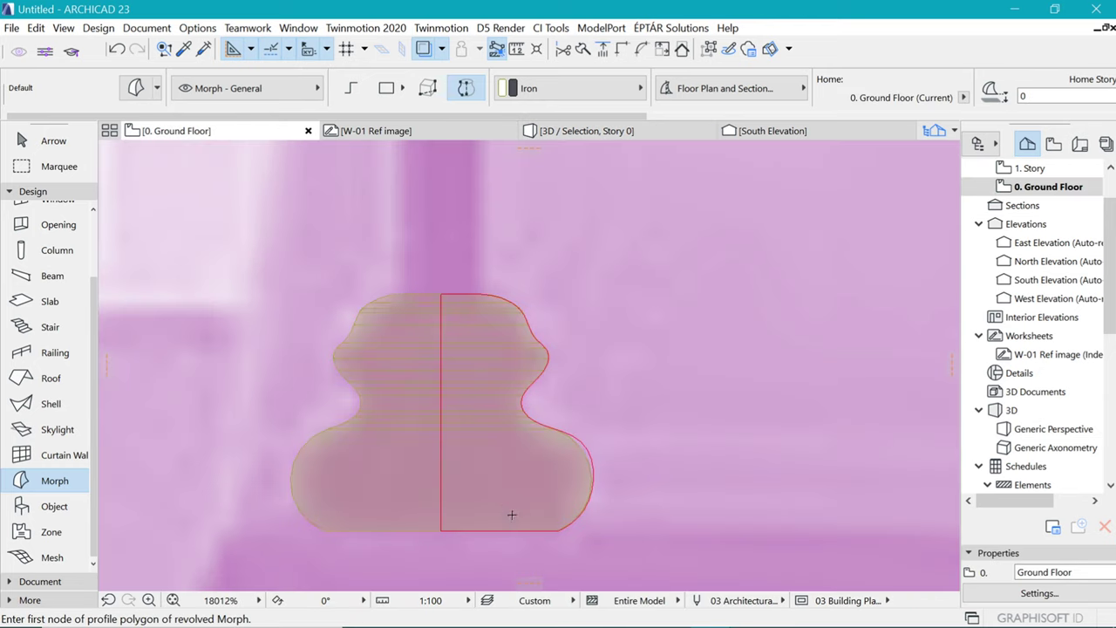
pyautogui.scroll(-5, 510, 514)
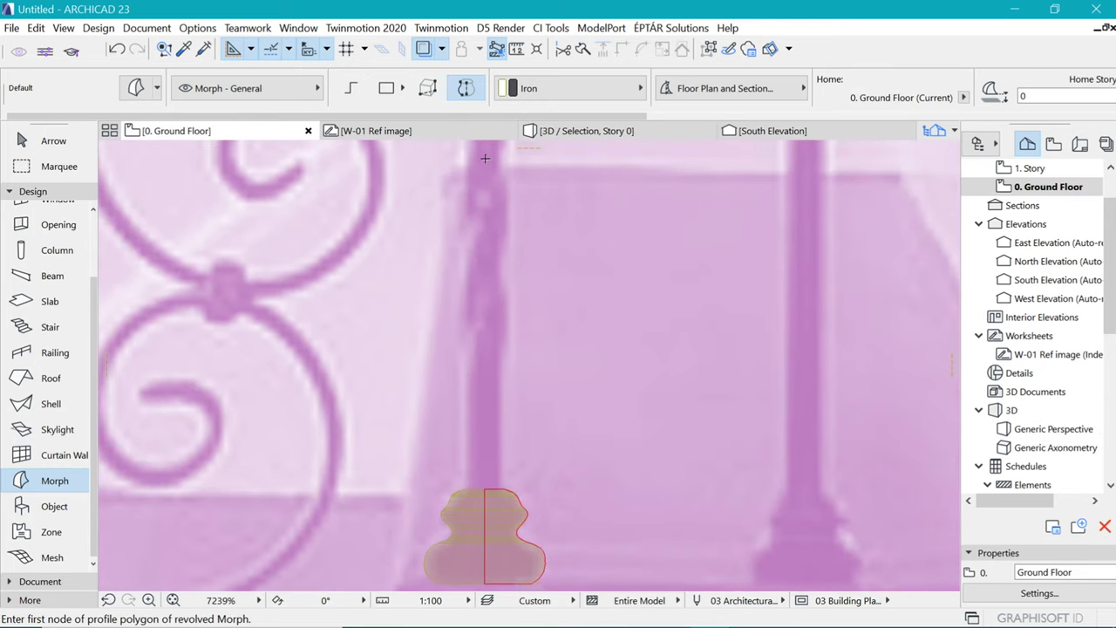
pyautogui.scroll(-6, 471, 257)
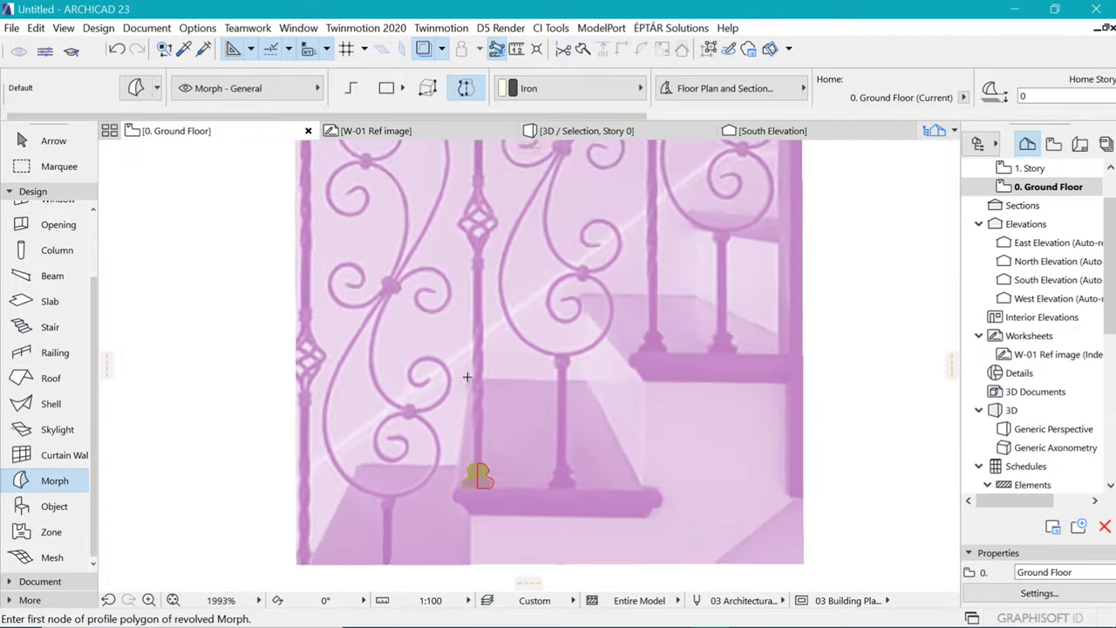
# Activate the Beam tool and give its default segment a circular cross-section
pyautogui.scroll(8, 468, 467)
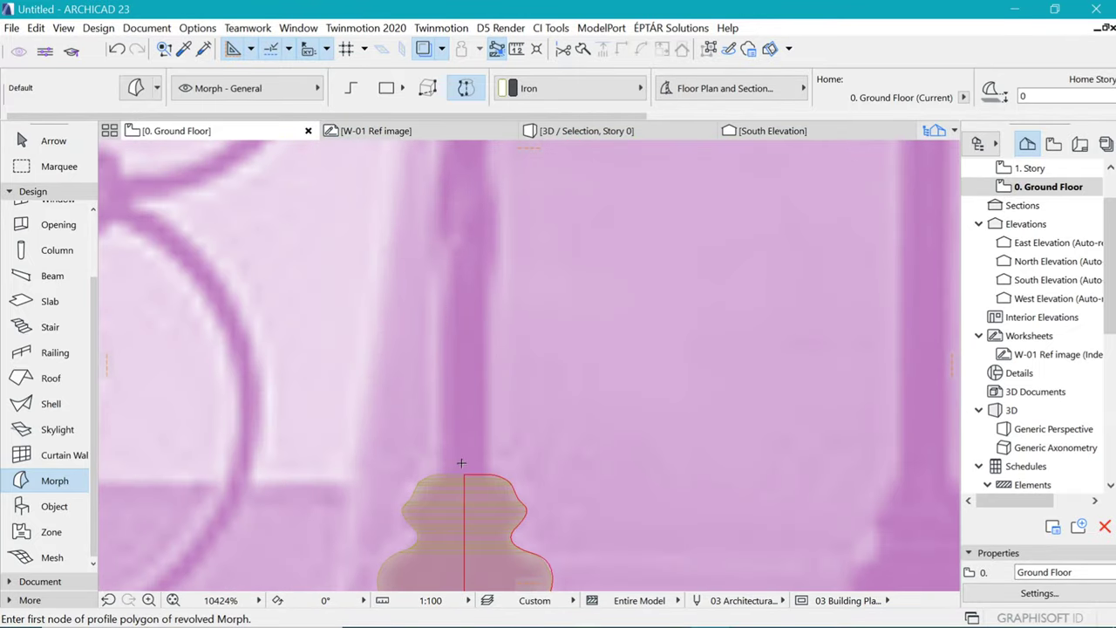
pyautogui.click(52, 275)
pyautogui.doubleClick(52, 275)
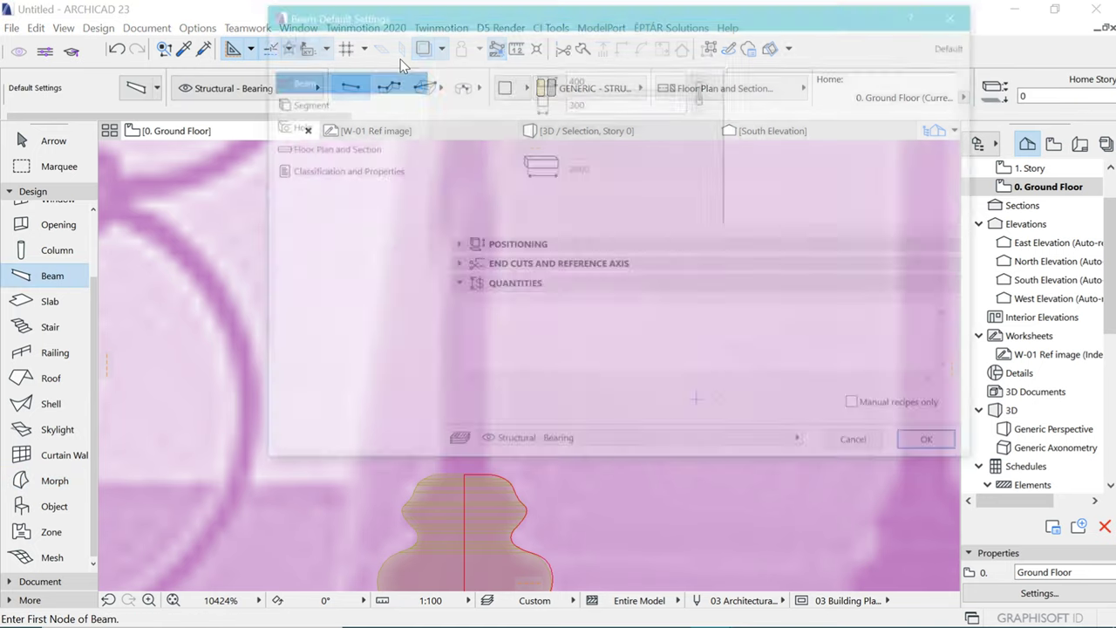
pyautogui.click(320, 104)
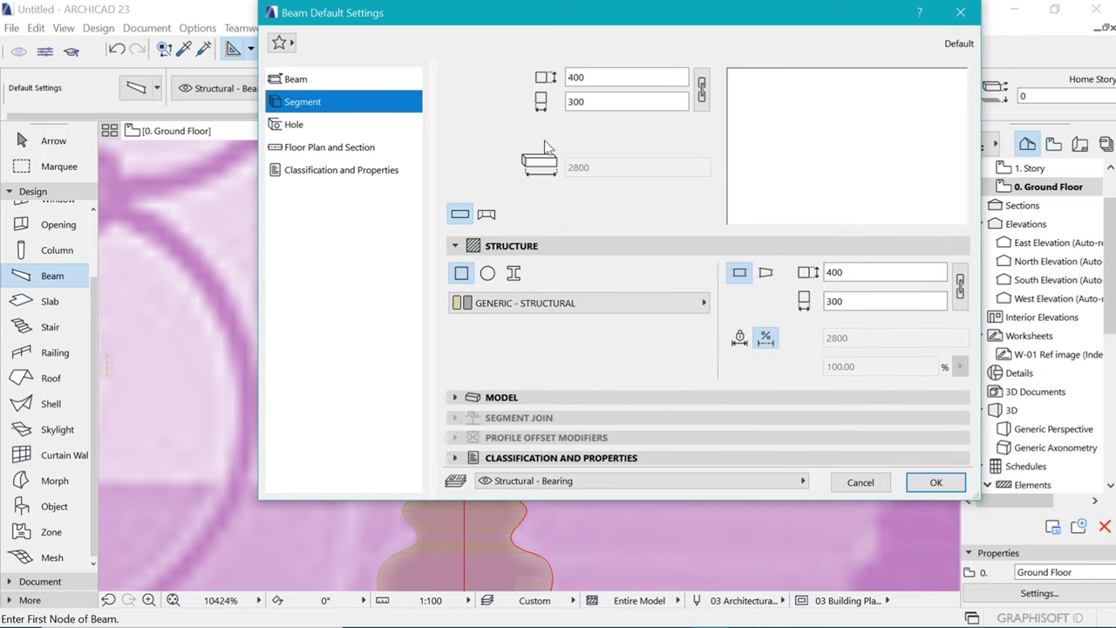
pyautogui.click(487, 273)
pyautogui.click(591, 77)
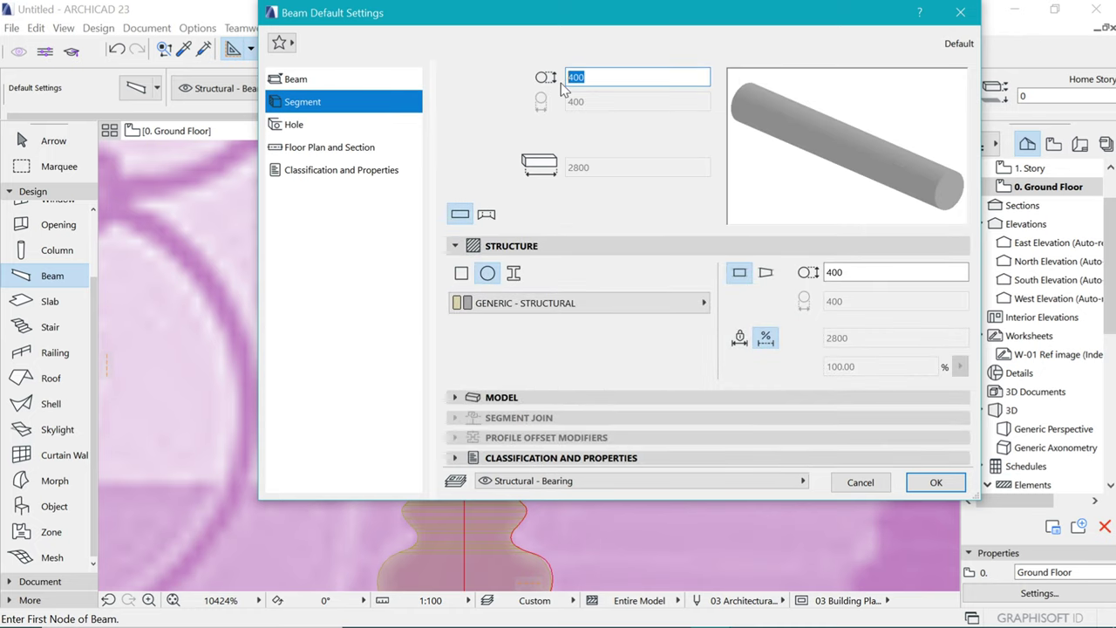
pyautogui.click(934, 483)
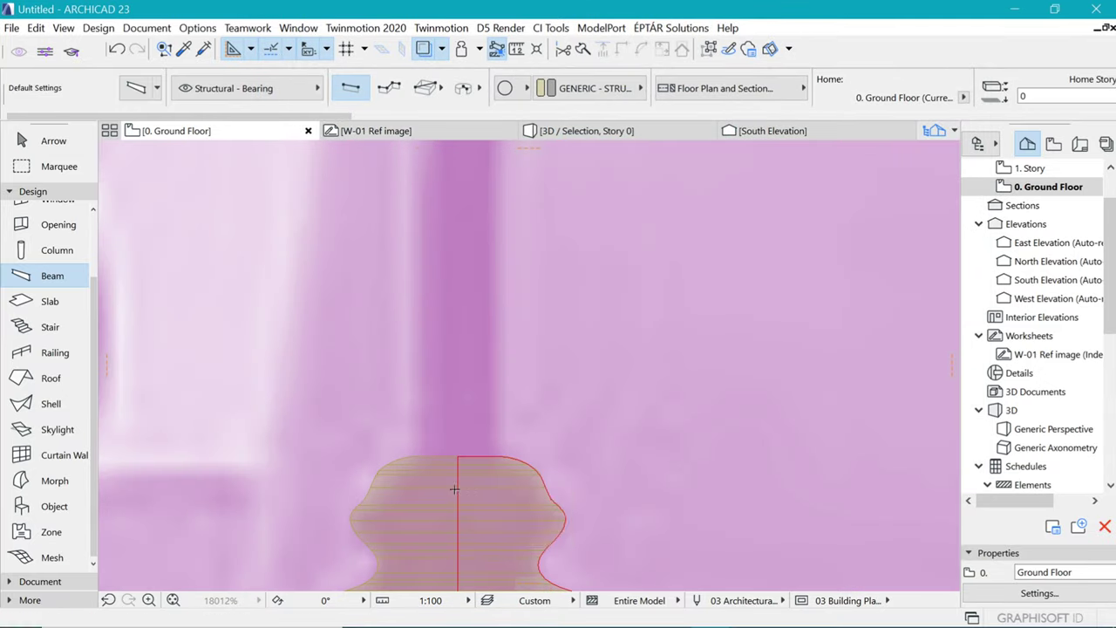
# Measure the reference bar's width just above the baluster foot and set the beam's default diameter to 15
pyautogui.press('m')
pyautogui.click(412, 456)
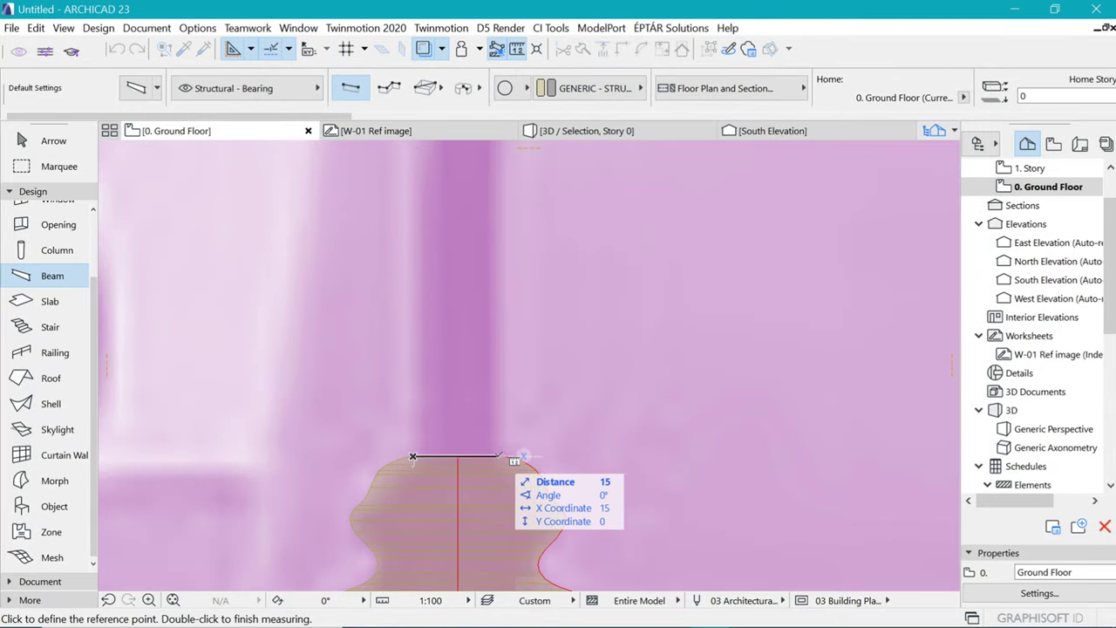
pyautogui.press('Escape')
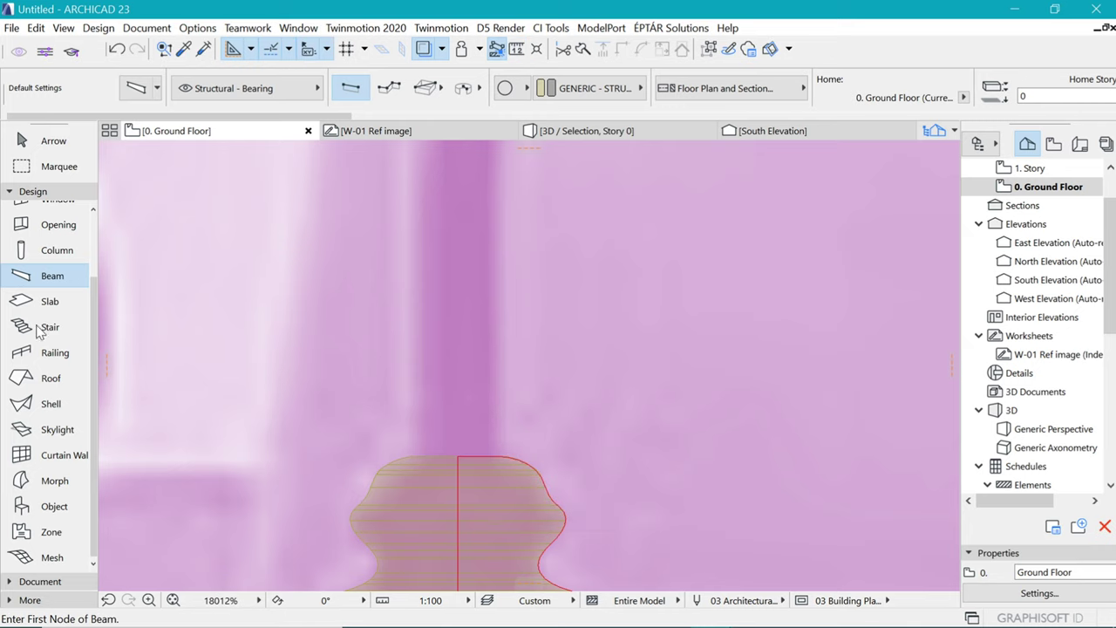
pyautogui.doubleClick(43, 277)
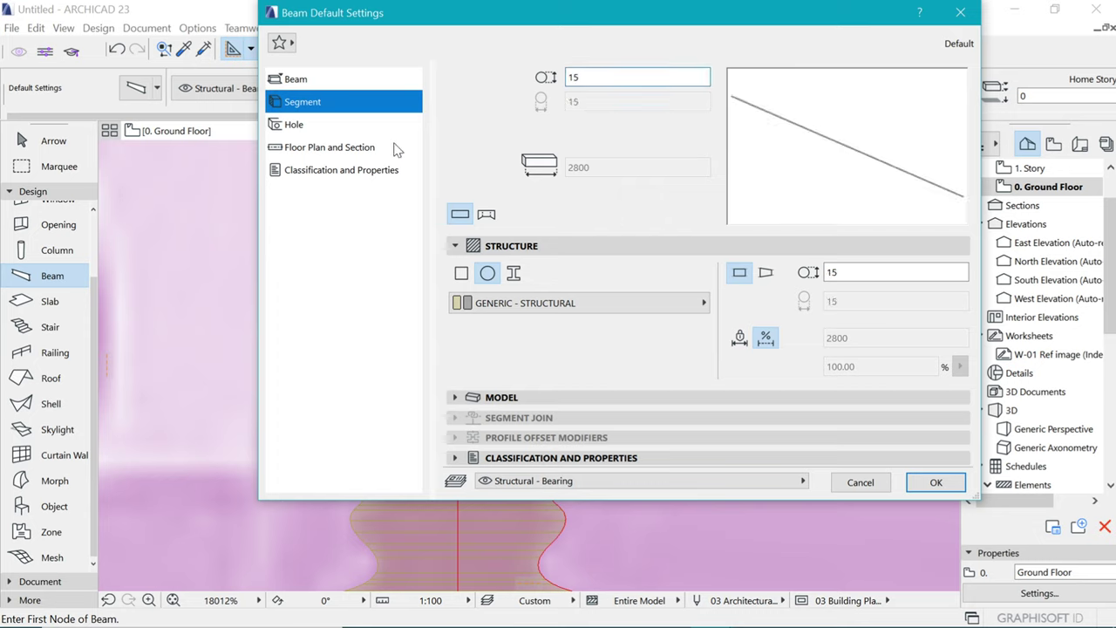
pyautogui.click(321, 79)
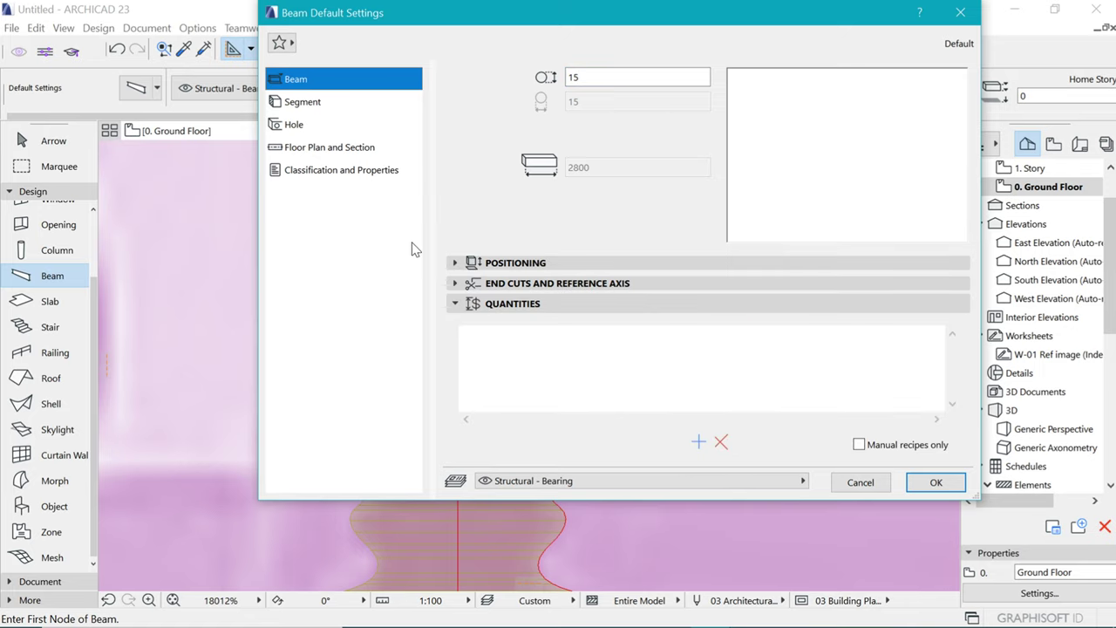
pyautogui.click(300, 103)
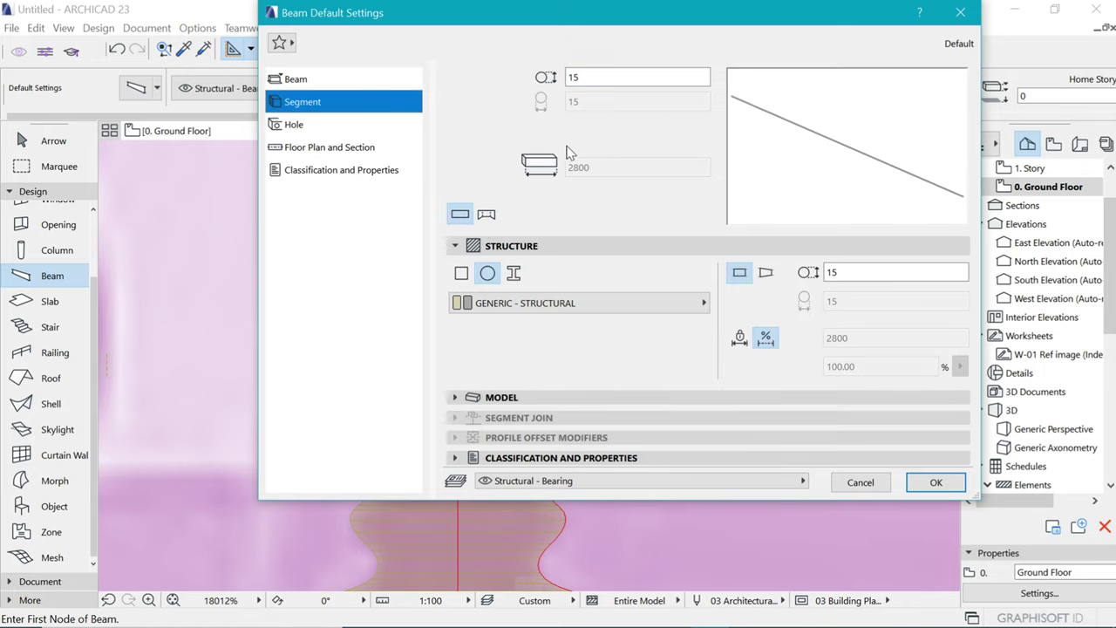
pyautogui.click(299, 80)
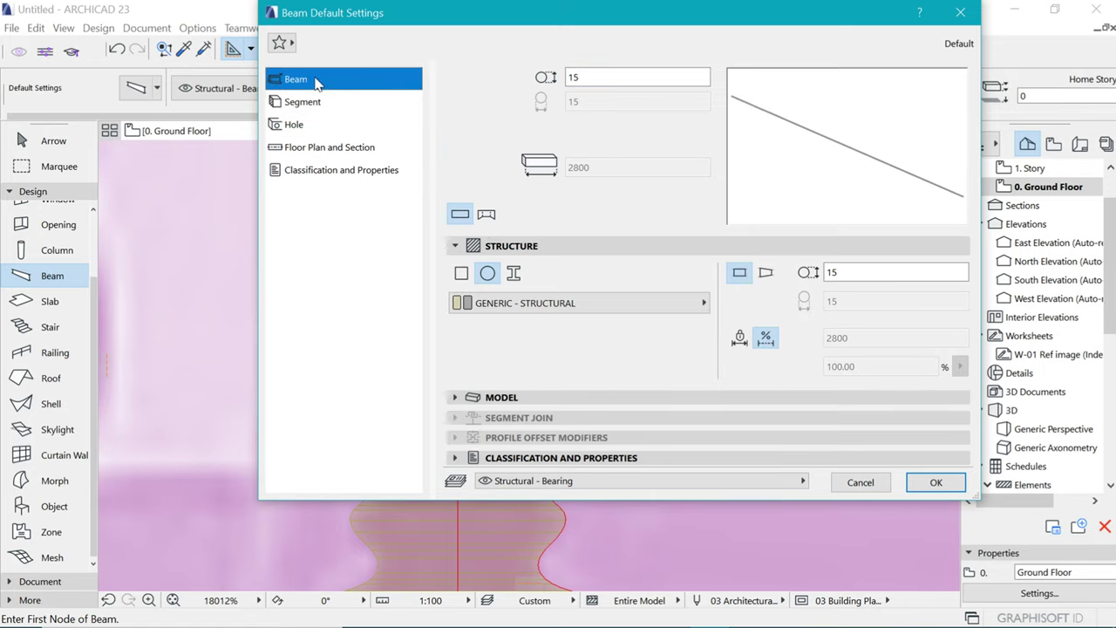
pyautogui.click(510, 262)
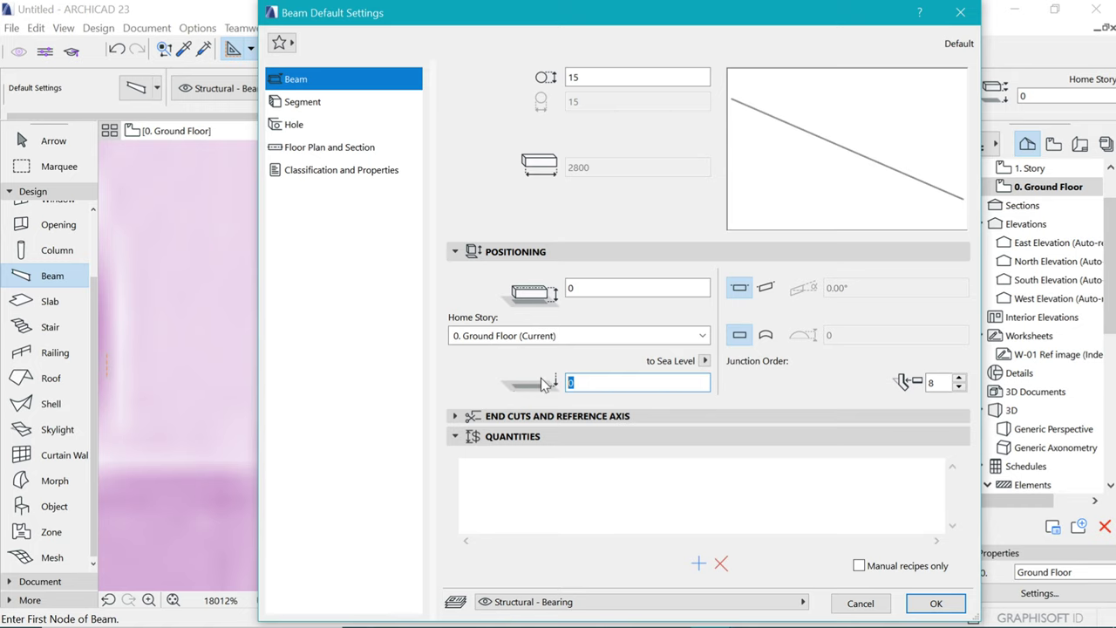
pyautogui.click(935, 604)
# Draw a vertical beam from the top centre of the baluster foot up to where the bar starts twisting
pyautogui.click(460, 454)
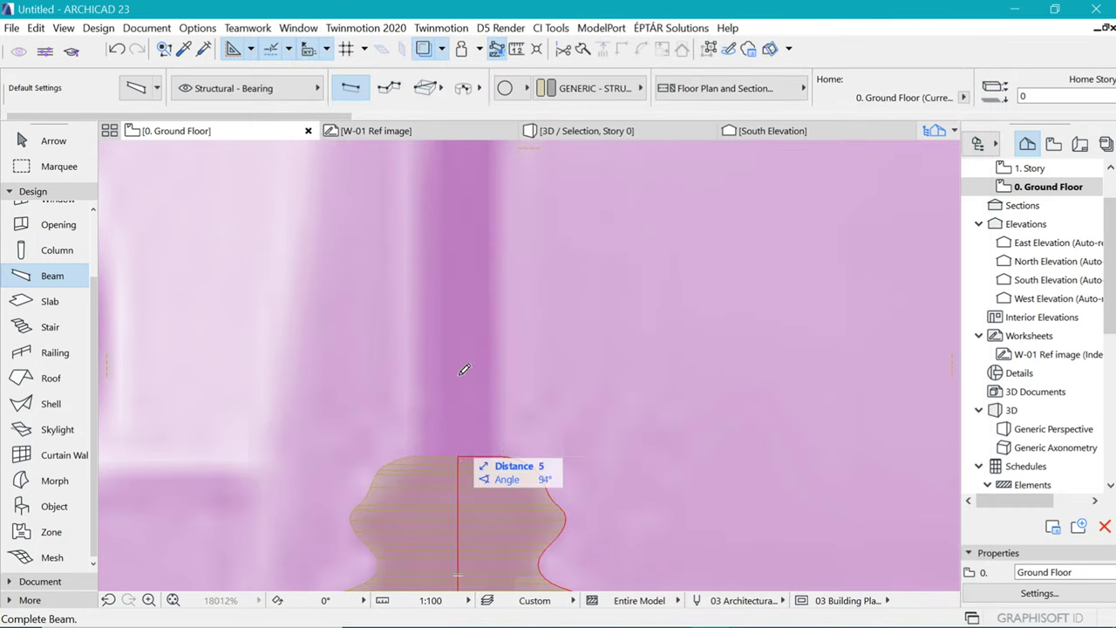
pyautogui.scroll(-3, 461, 332)
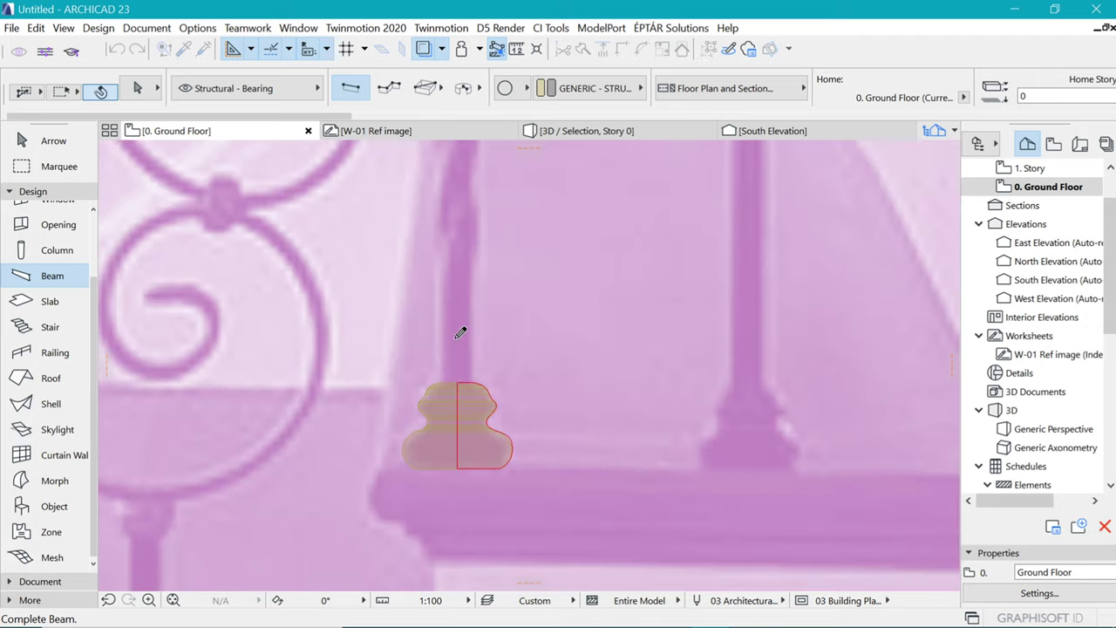
pyautogui.click(465, 247)
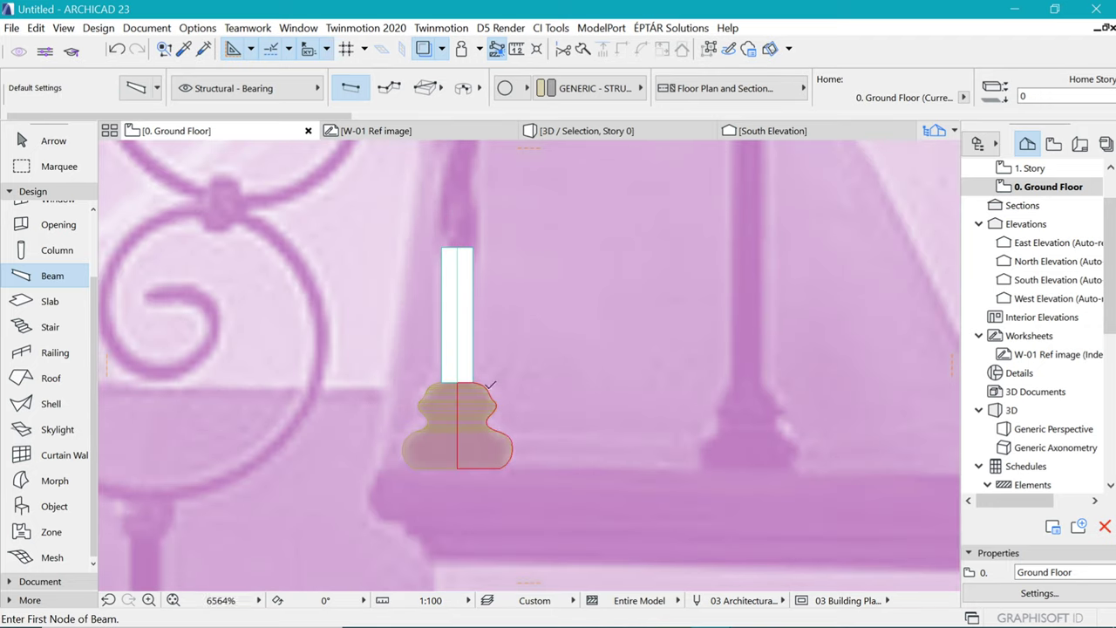
pyautogui.scroll(-2, 541, 300)
pyautogui.scroll(-4, 475, 408)
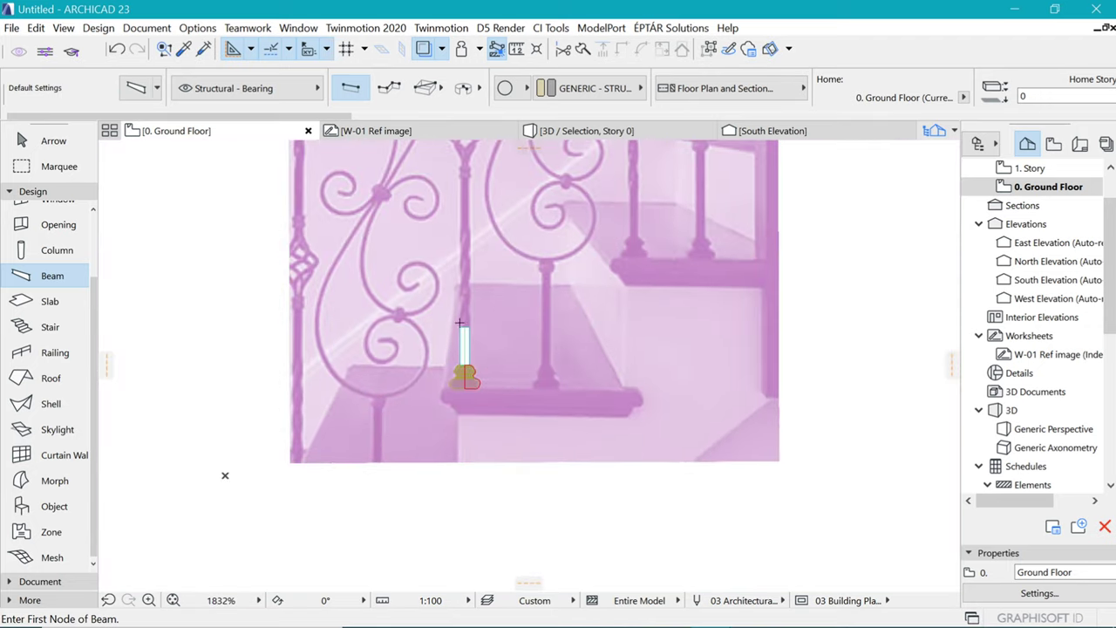
pyautogui.scroll(3, 44, 253)
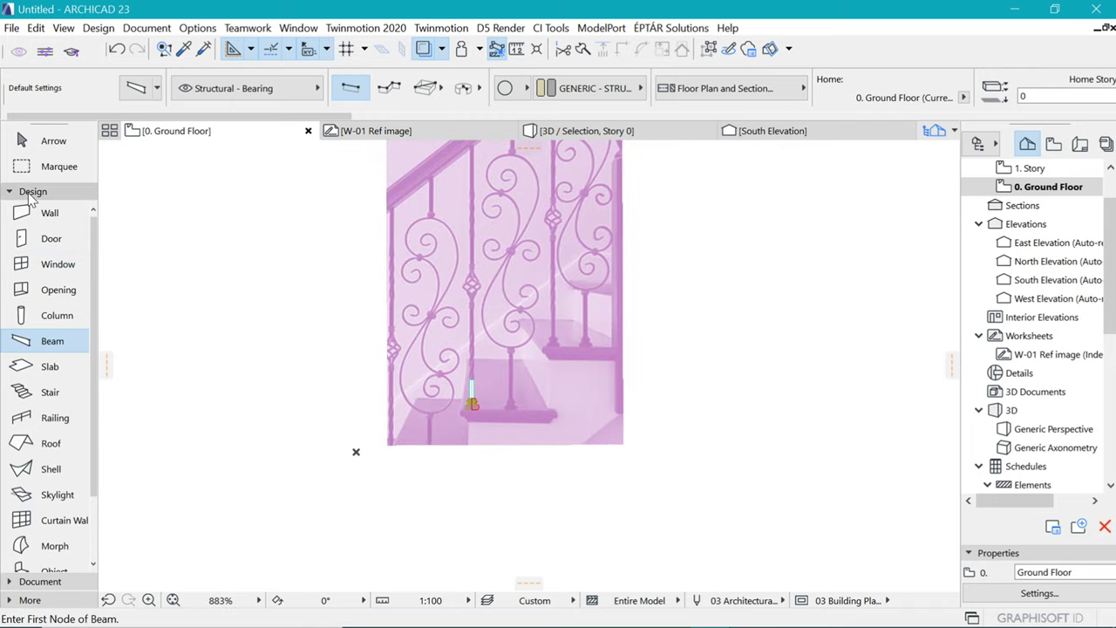
# Activate the Section tool and set its default marker style to Two Lines 1 after reviewing the marker text options
pyautogui.click(33, 191)
pyautogui.click(40, 209)
pyautogui.scroll(-1, 43, 488)
pyautogui.click(47, 451)
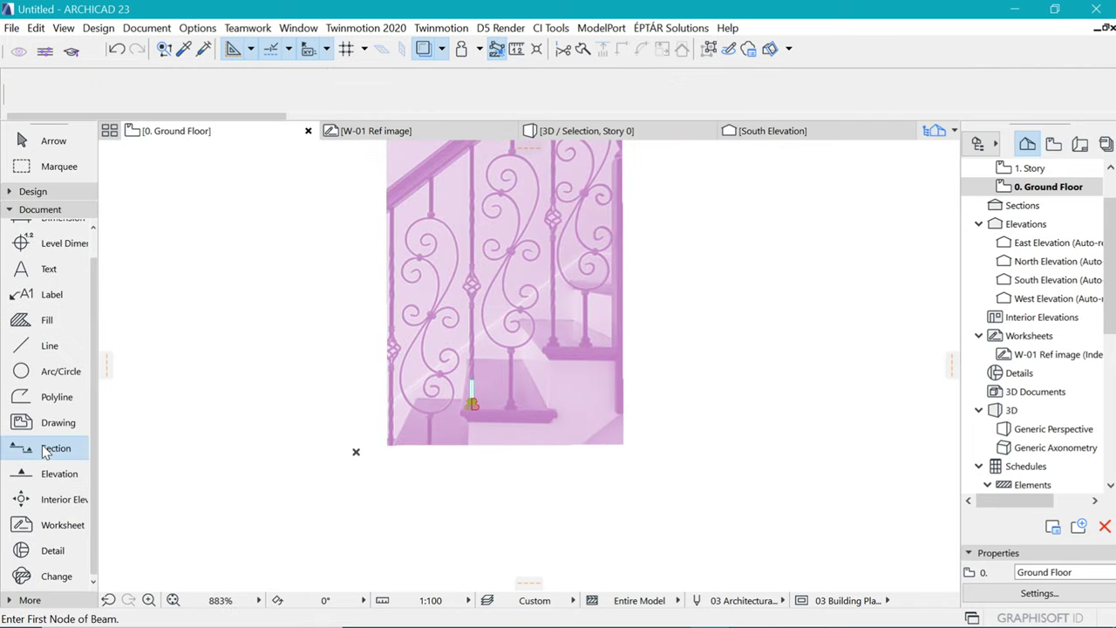
pyautogui.doubleClick(47, 451)
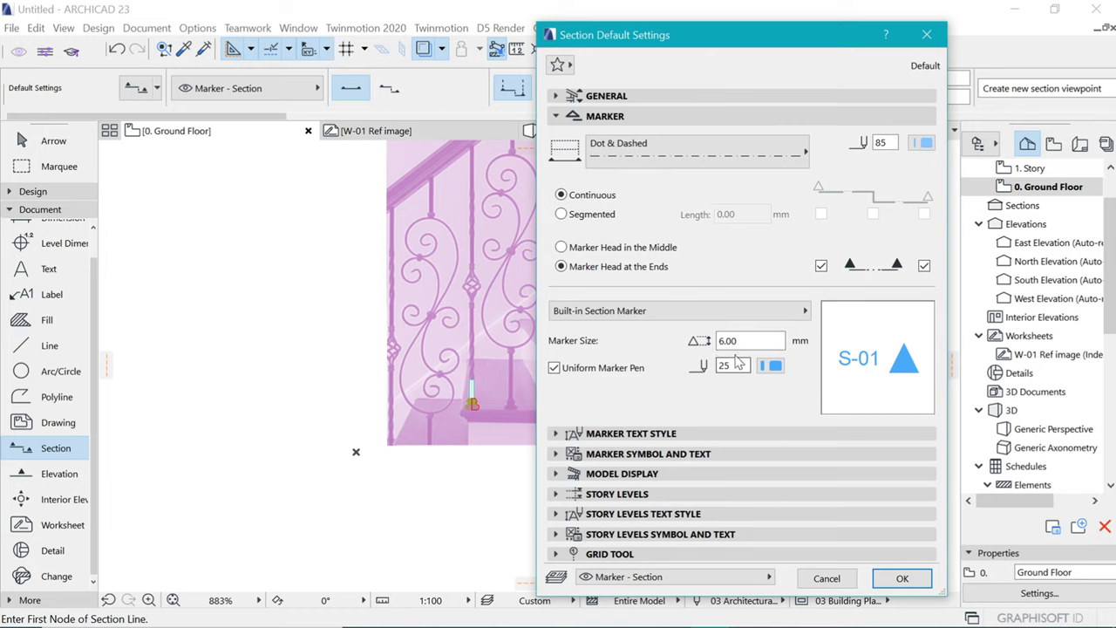
pyautogui.click(665, 434)
pyautogui.click(711, 300)
pyautogui.click(676, 234)
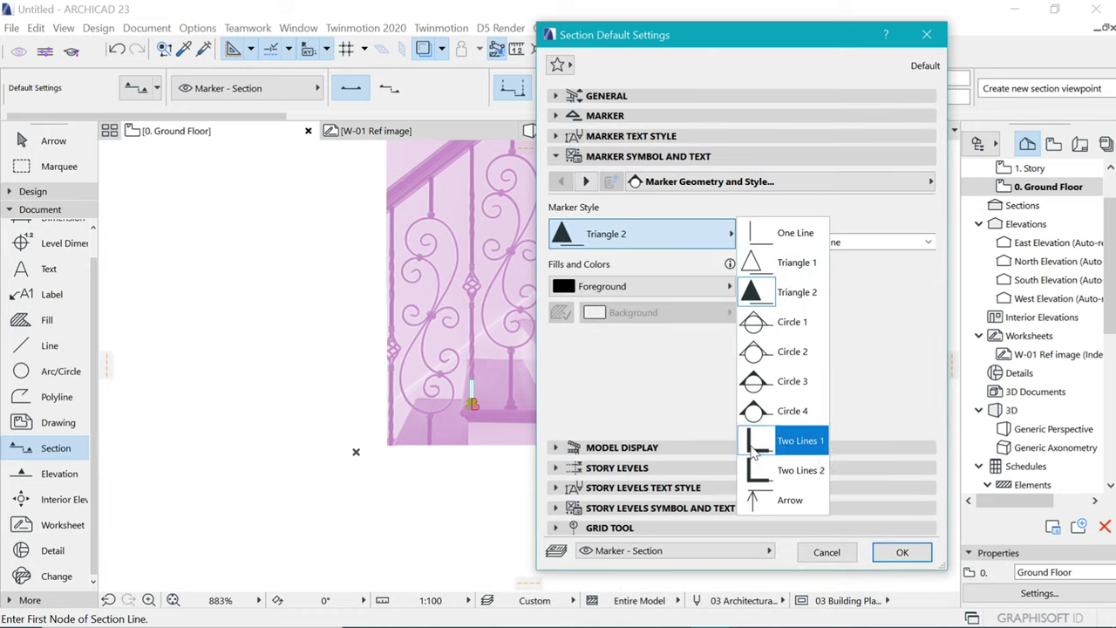
pyautogui.click(795, 437)
pyautogui.click(926, 182)
pyautogui.click(997, 201)
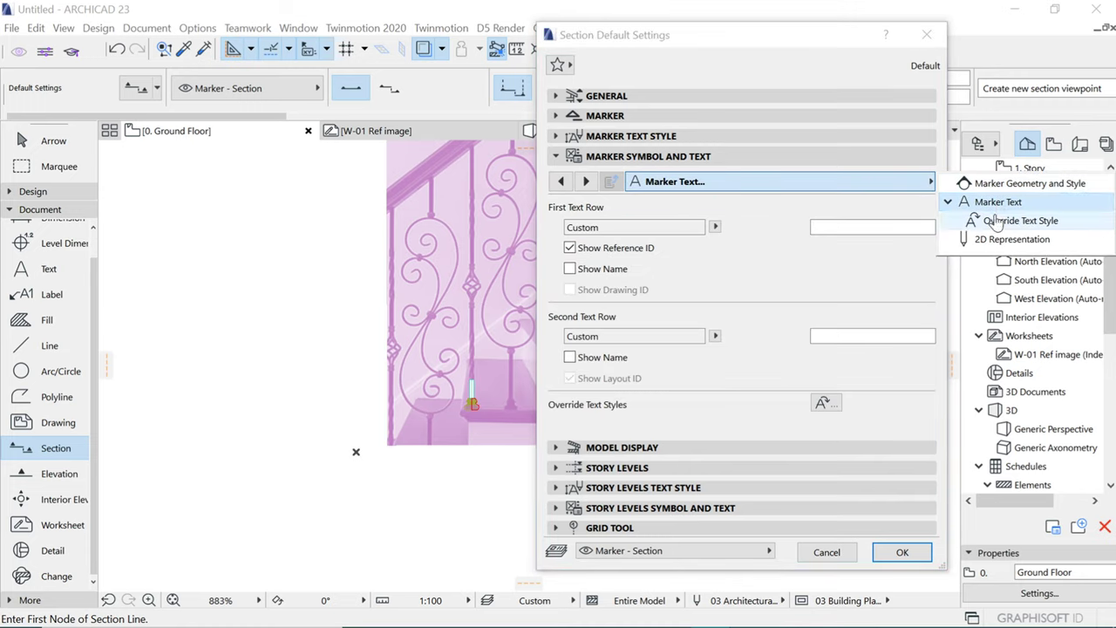
pyautogui.press('Return')
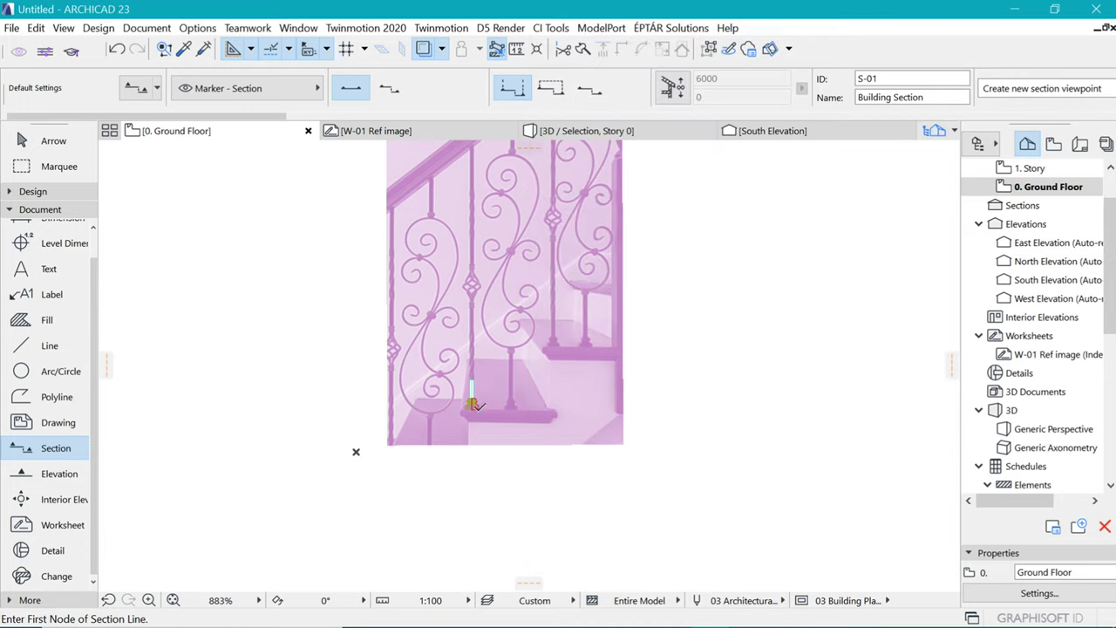
# Place a vertical section line from the baluster foot to above the reference picture, facing right
pyautogui.click(472, 403)
pyautogui.scroll(-2, 472, 401)
pyautogui.click(429, 279)
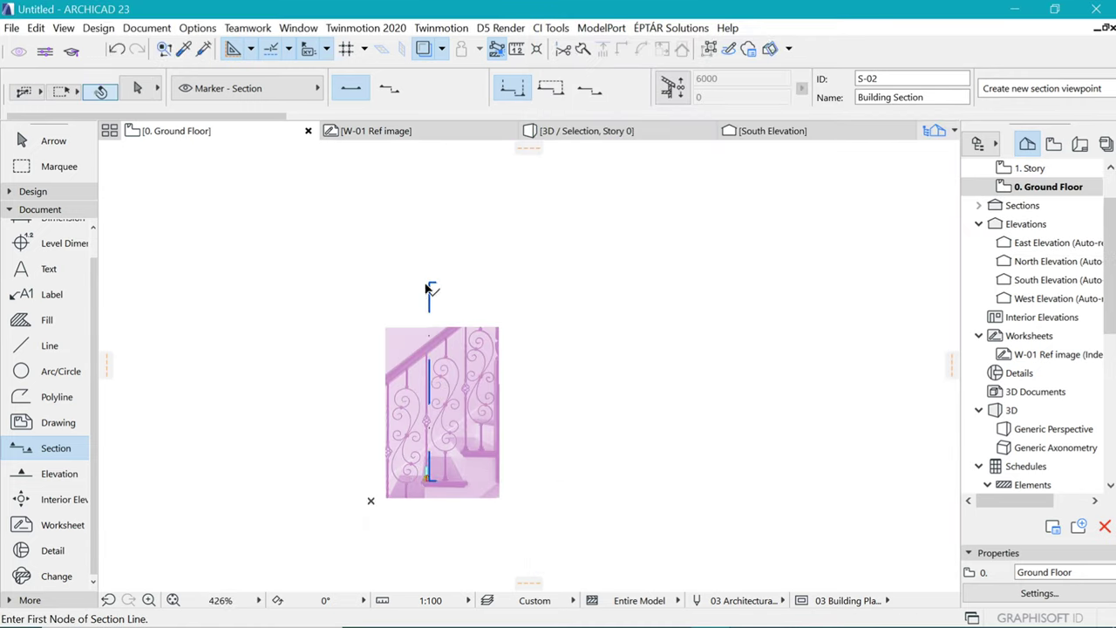
# Move the section line onto the baluster's centre axis, with its lower end below the reference picture
pyautogui.scroll(2, 440, 367)
pyautogui.scroll(-2, 453, 288)
pyautogui.scroll(3, 444, 434)
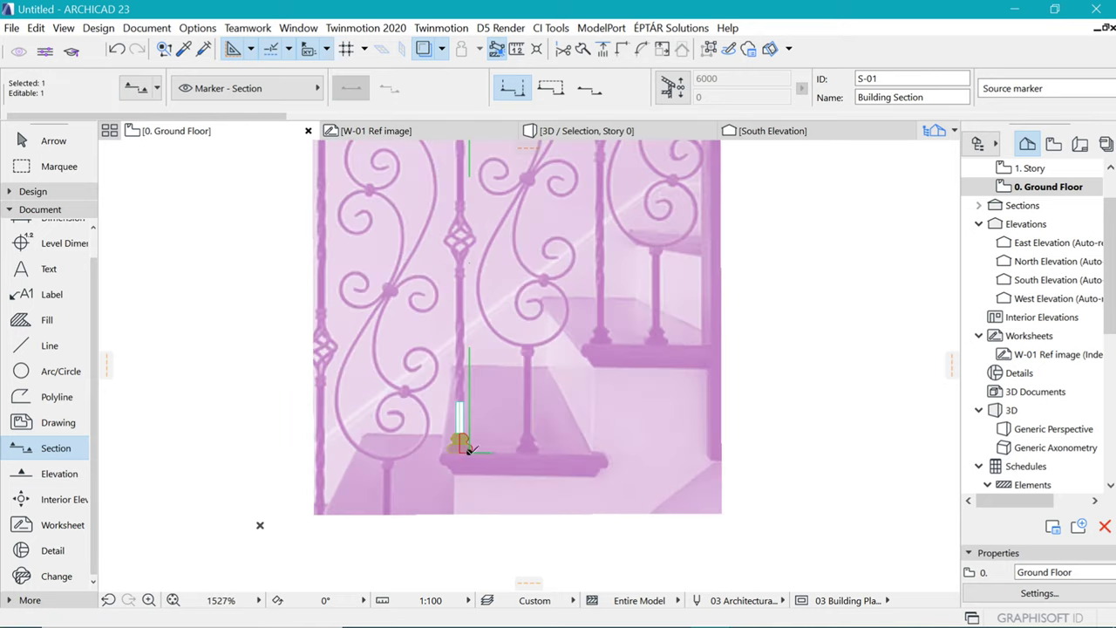
pyautogui.scroll(4, 462, 453)
pyautogui.click(463, 462)
pyautogui.scroll(-3, 471, 455)
pyautogui.click(425, 515)
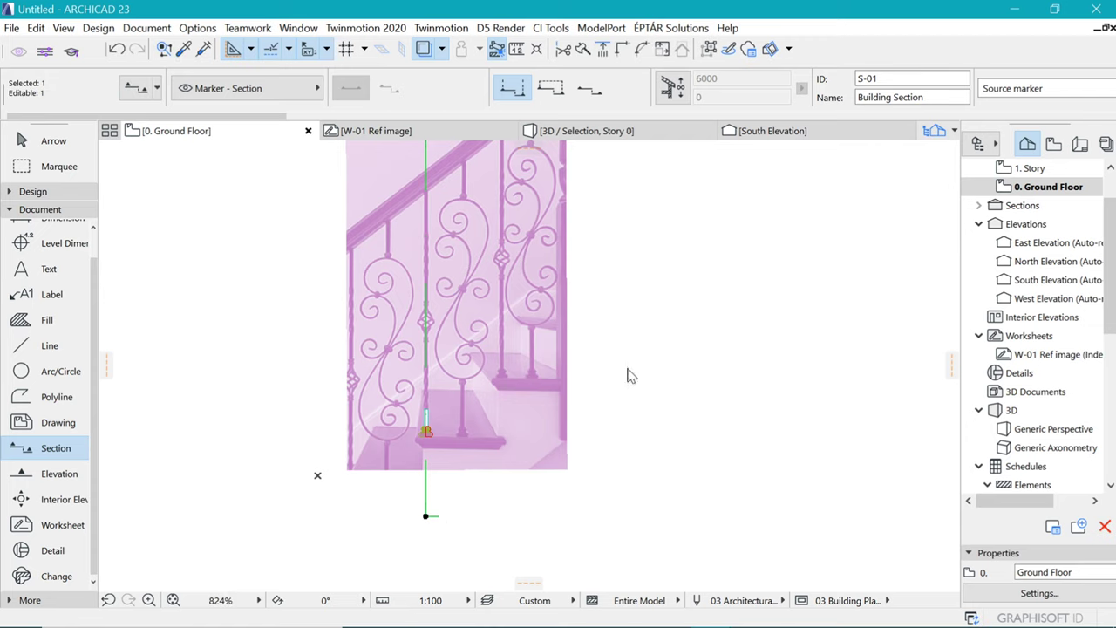
# Open the S-01 section view and move the beam up so its axis lies on the revolved foot's centre line
pyautogui.rightClick(627, 369)
pyautogui.click(735, 307)
pyautogui.scroll(4, 558, 480)
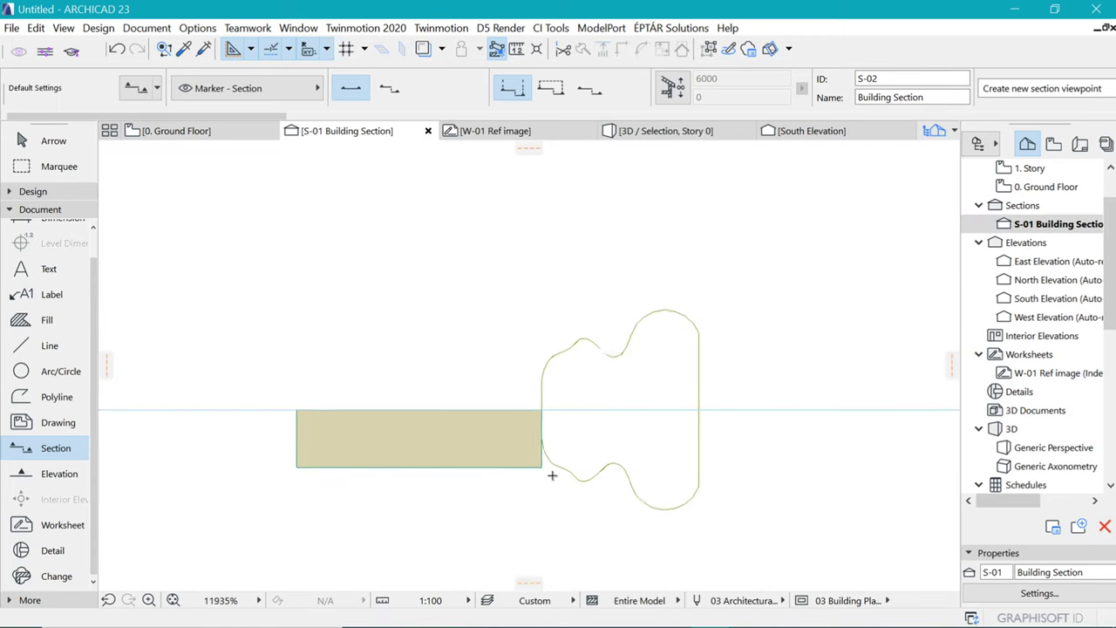
pyautogui.click(545, 434)
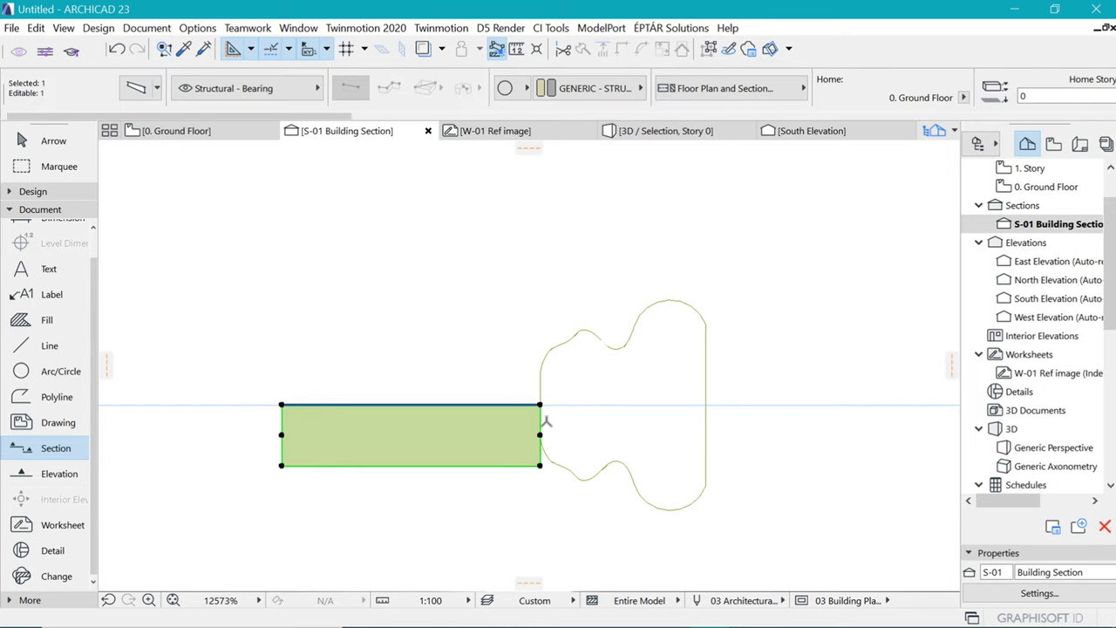
pyautogui.hotkey('ctrl', 'd')
pyautogui.click(540, 433)
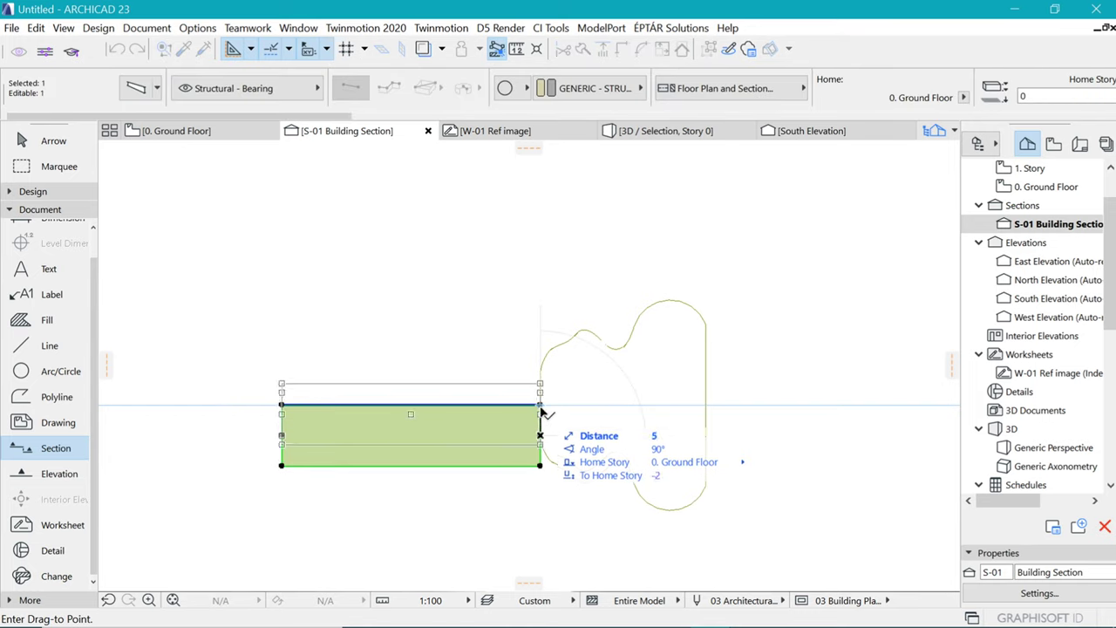
pyautogui.click(541, 404)
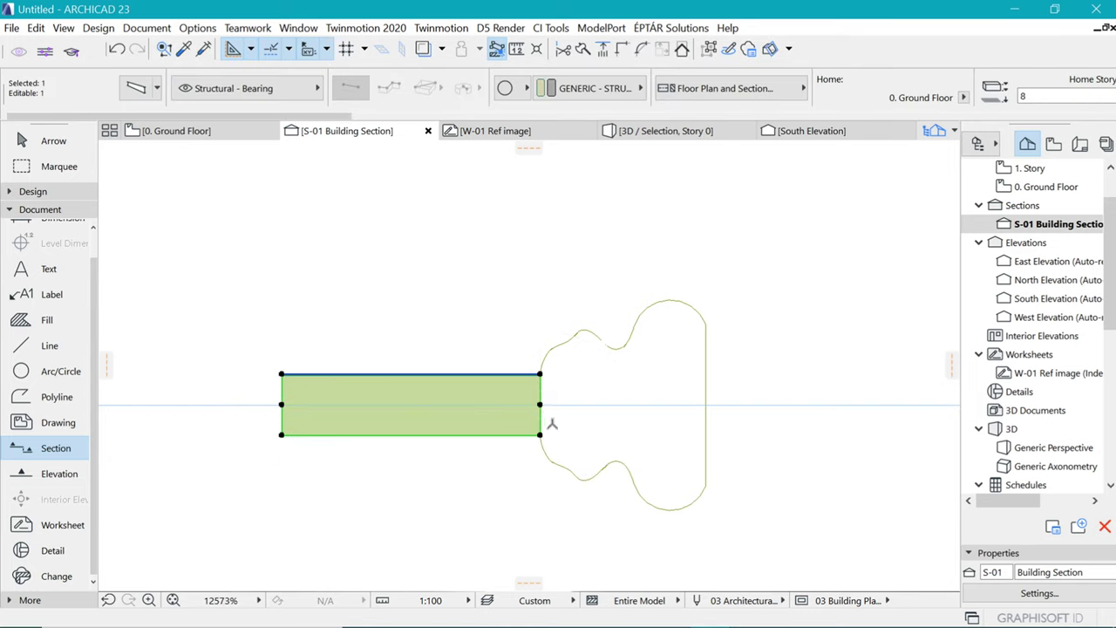
pyautogui.scroll(-5, 552, 423)
pyautogui.scroll(5, 527, 389)
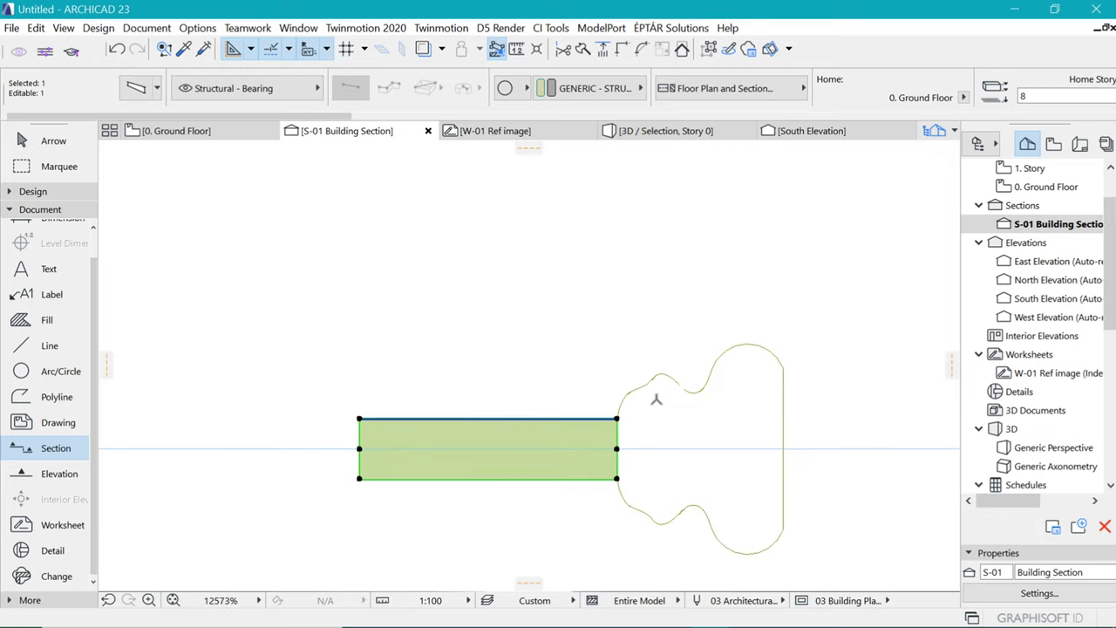
# Return to the Ground Floor plan and measure the length and width of the twisted bar above the beam
pyautogui.press('F2')
pyautogui.scroll(4, 426, 397)
pyautogui.scroll(4, 427, 402)
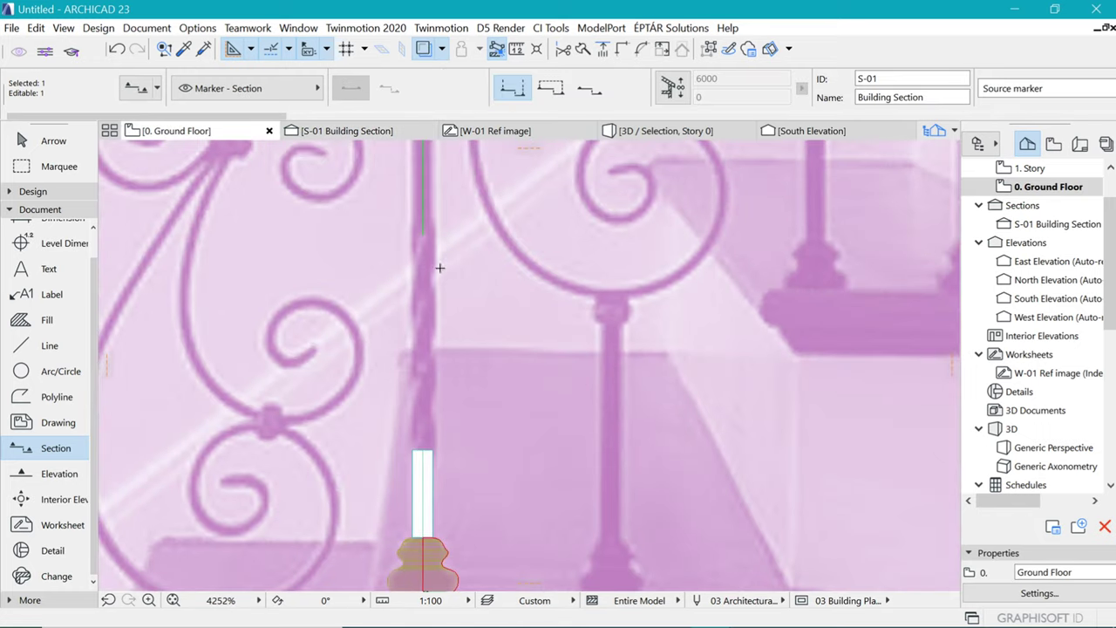
pyautogui.scroll(1, 426, 316)
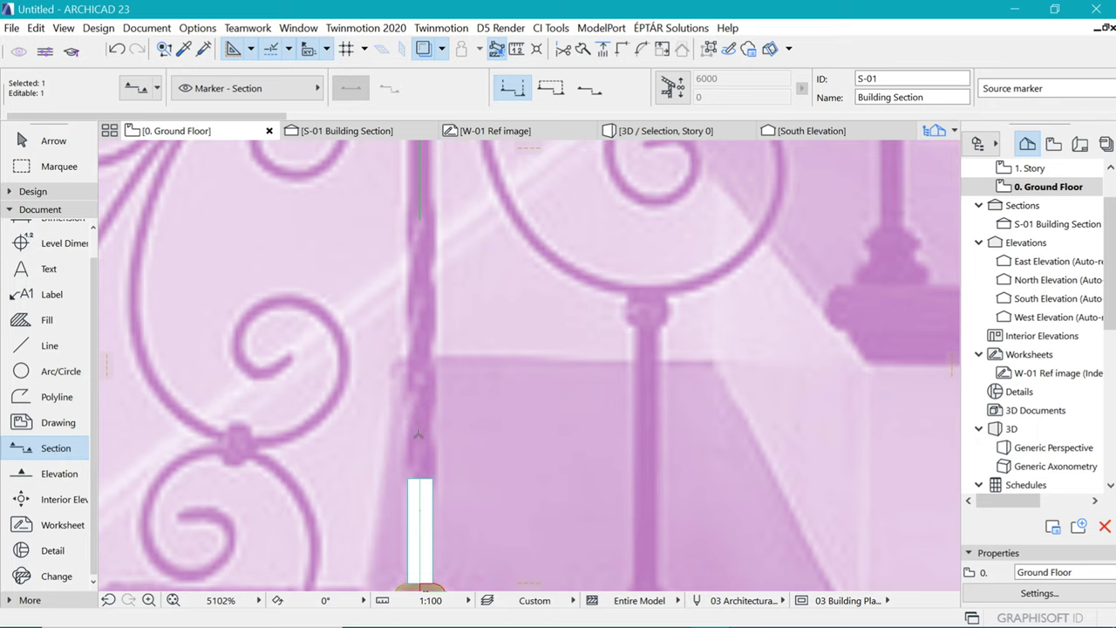
pyautogui.press('m')
pyautogui.scroll(-3, 420, 381)
pyautogui.scroll(3, 419, 381)
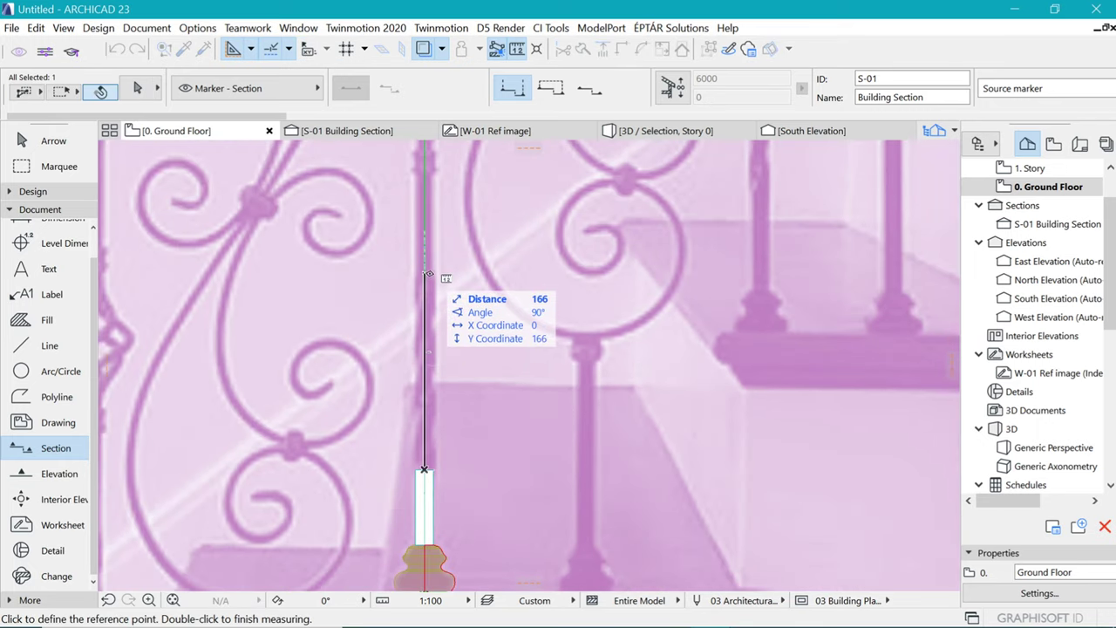
pyautogui.press('Escape')
pyautogui.press('Escape')
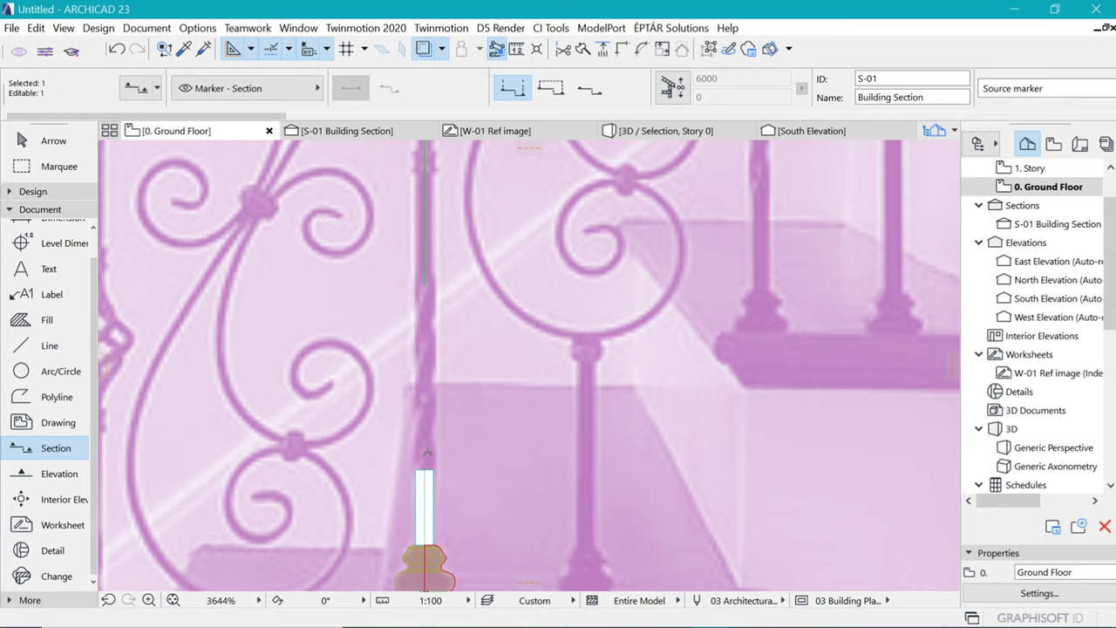
pyautogui.scroll(4, 427, 448)
pyautogui.press('m')
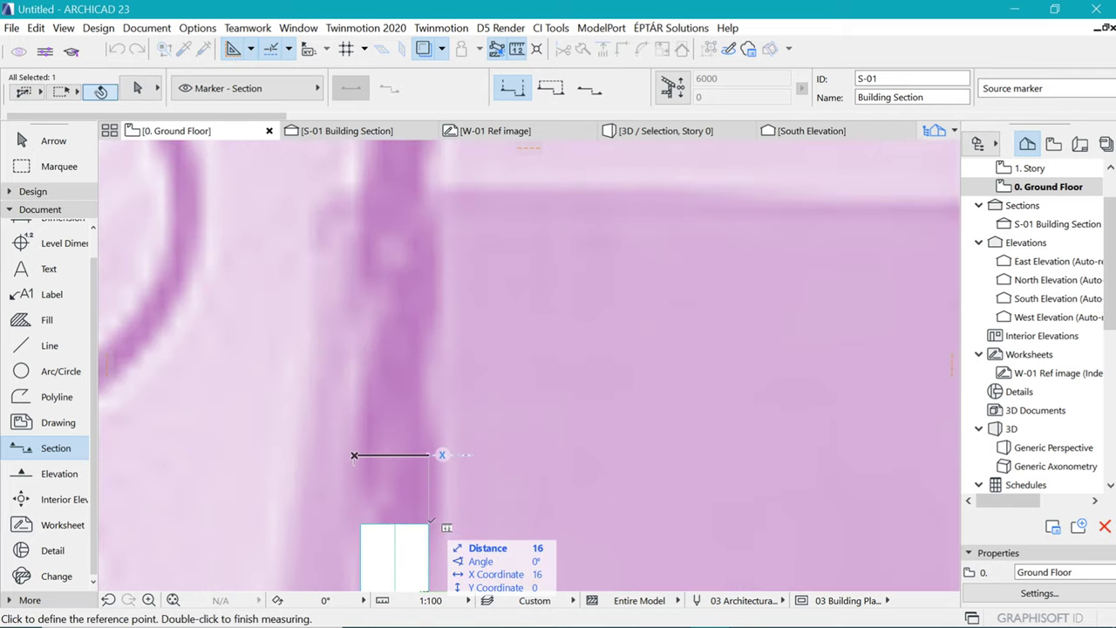
pyautogui.press('Escape')
pyautogui.scroll(-3, 439, 386)
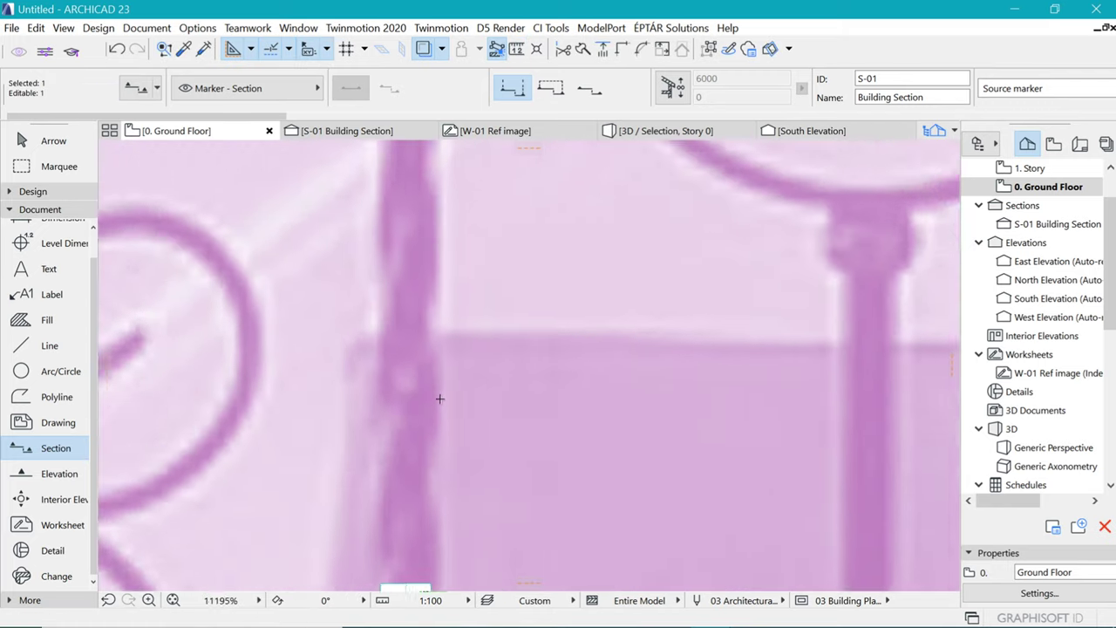
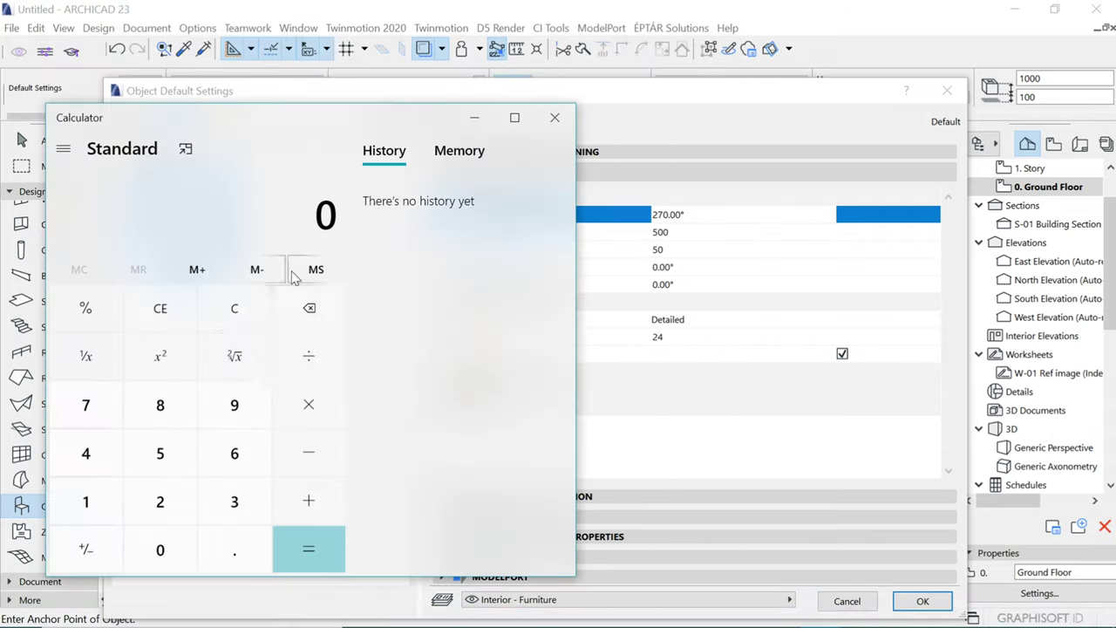
# Multiply 4 by 360 in the Calculator to work out the sweep angle for four full turns
pyautogui.click(115, 473)
pyautogui.click(309, 404)
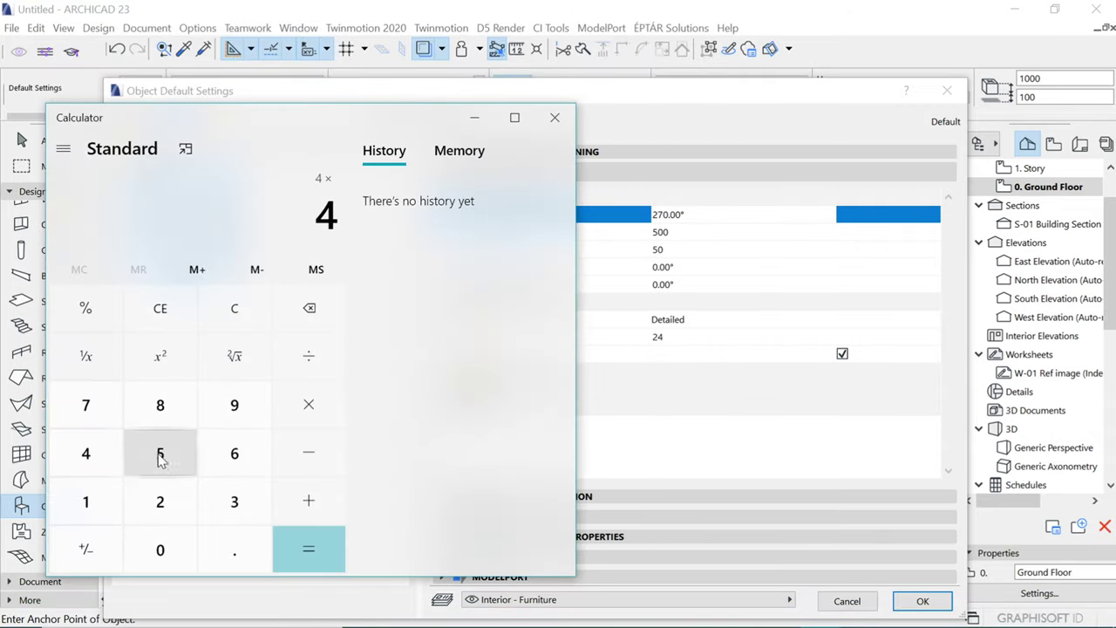
pyautogui.click(234, 502)
pyautogui.click(233, 454)
pyautogui.click(159, 550)
pyautogui.click(308, 549)
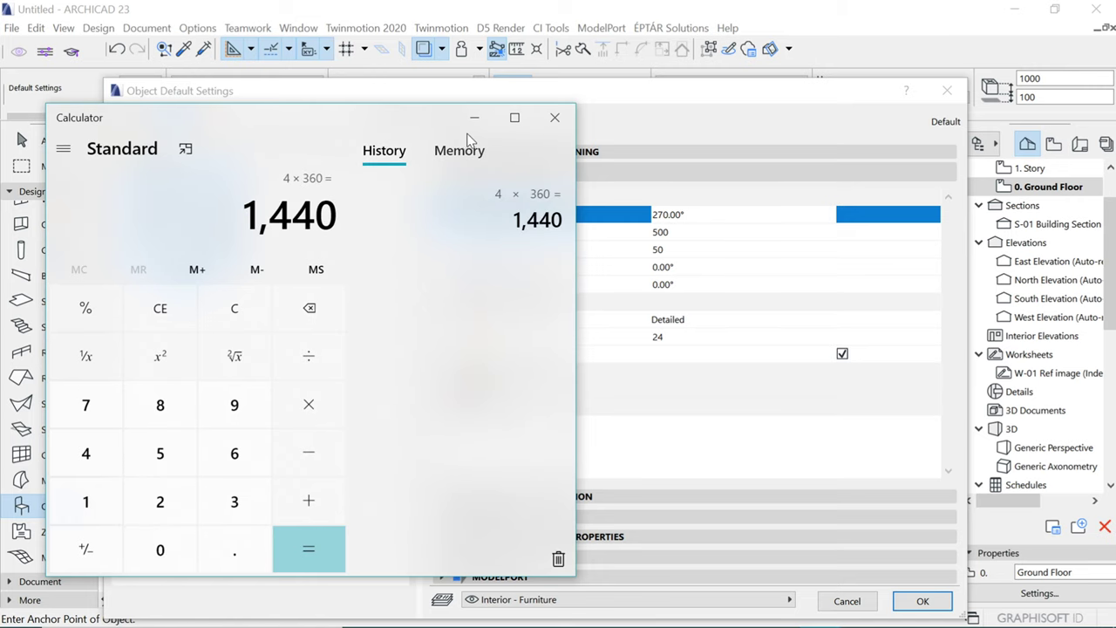
# Return to the Object Default Settings and set the Spiral 23 sweep angle to 1440°
pyautogui.click(580, 419)
pyautogui.click(590, 219)
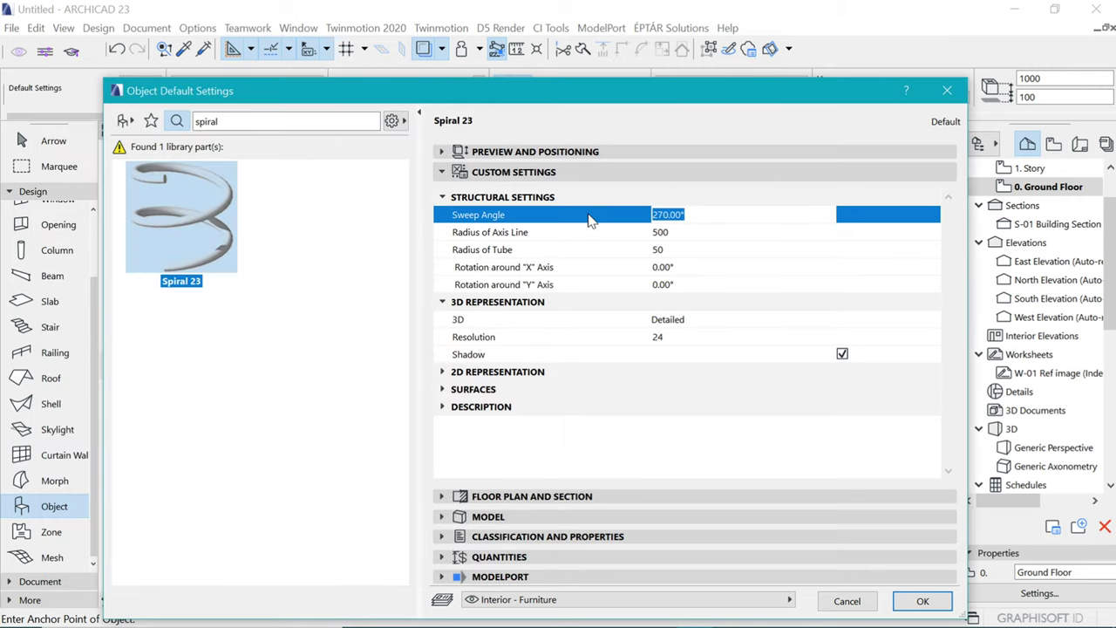
pyautogui.write('1440')
pyautogui.press('Return')
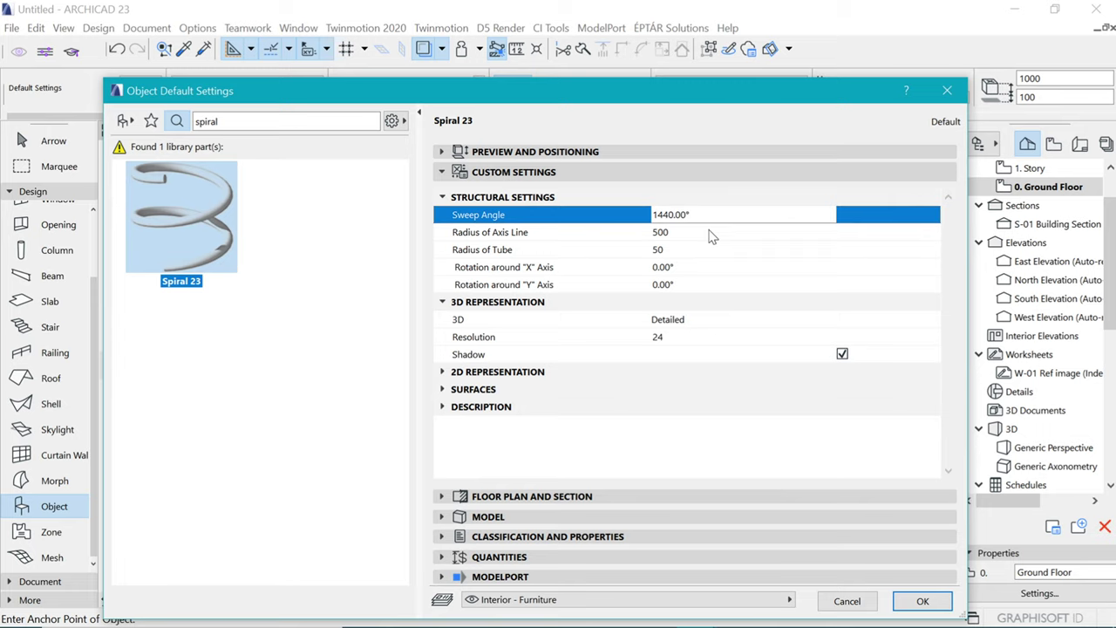
# Set the Spiral 23 object's height to 166 in its preview and positioning settings
pyautogui.click(563, 152)
pyautogui.doubleClick(523, 365)
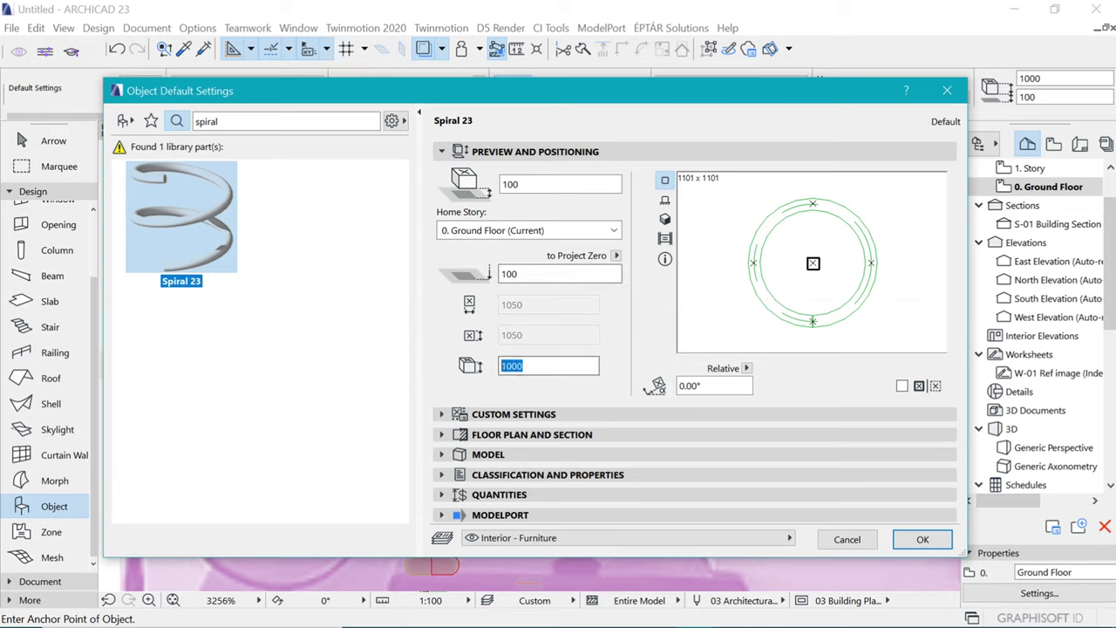
pyautogui.write('166')
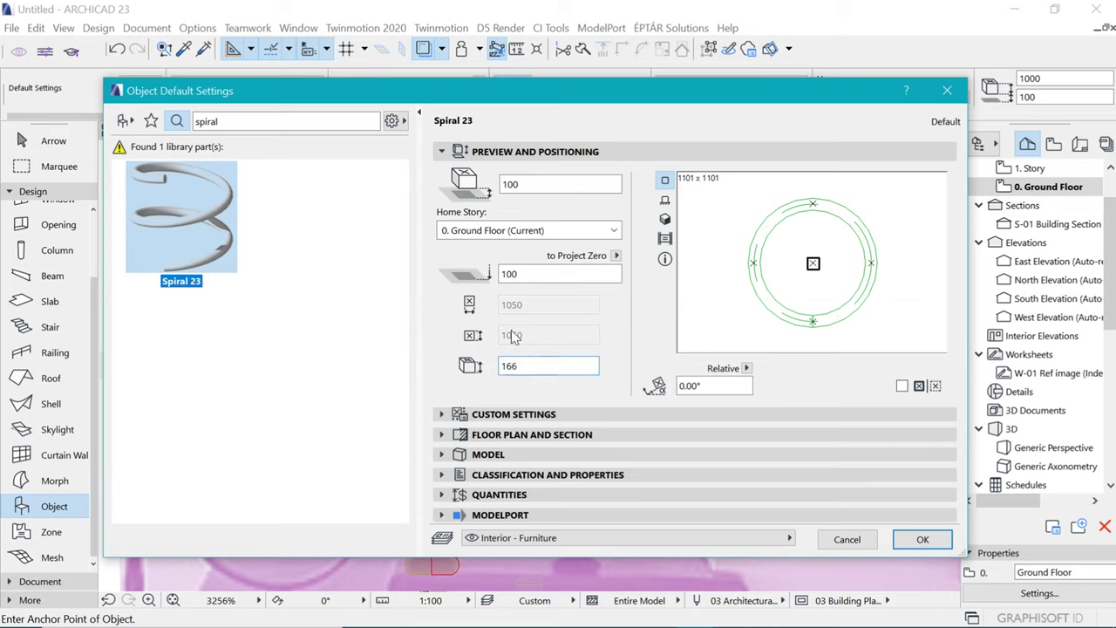
# Set the spiral's radius of axis line to 7 and its radius of tube to 5
pyautogui.click(547, 414)
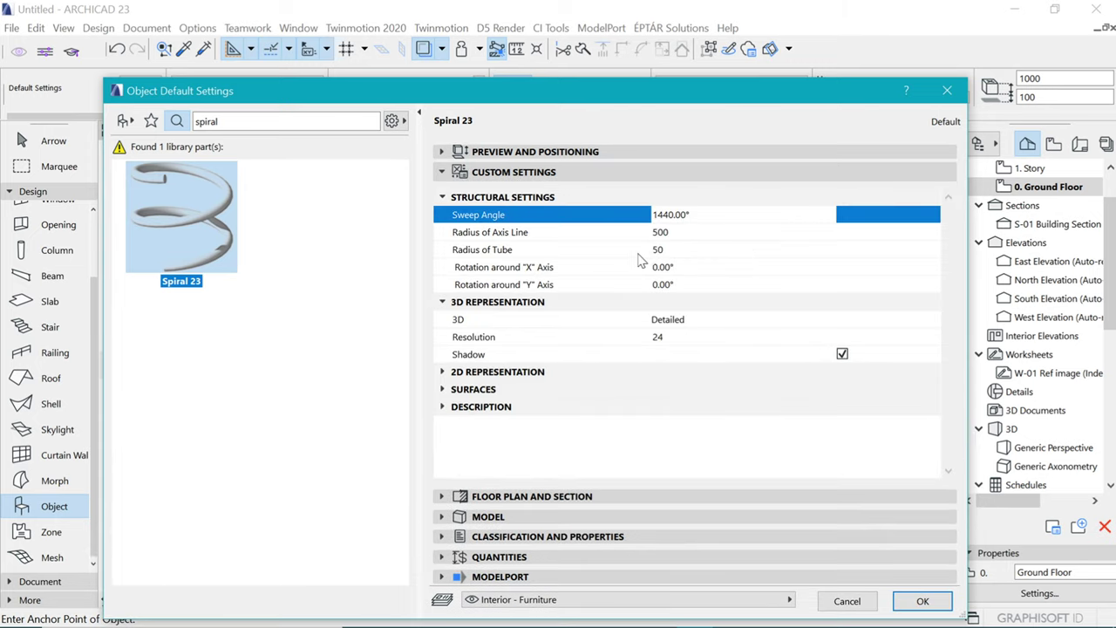
pyautogui.click(493, 233)
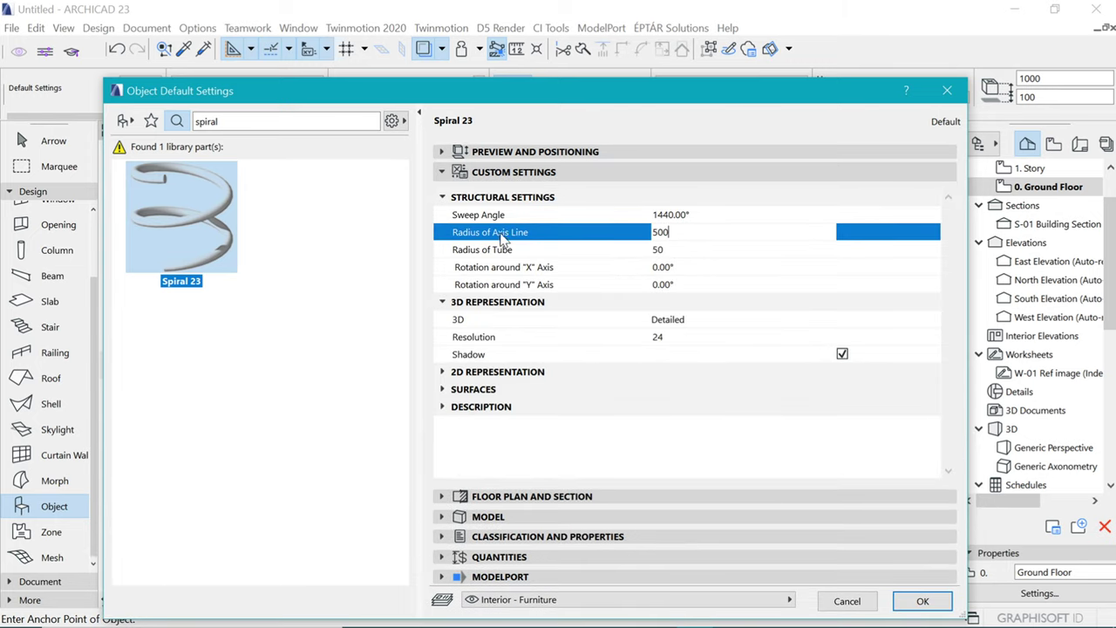
pyautogui.doubleClick(660, 232)
pyautogui.write('7')
pyautogui.click(659, 249)
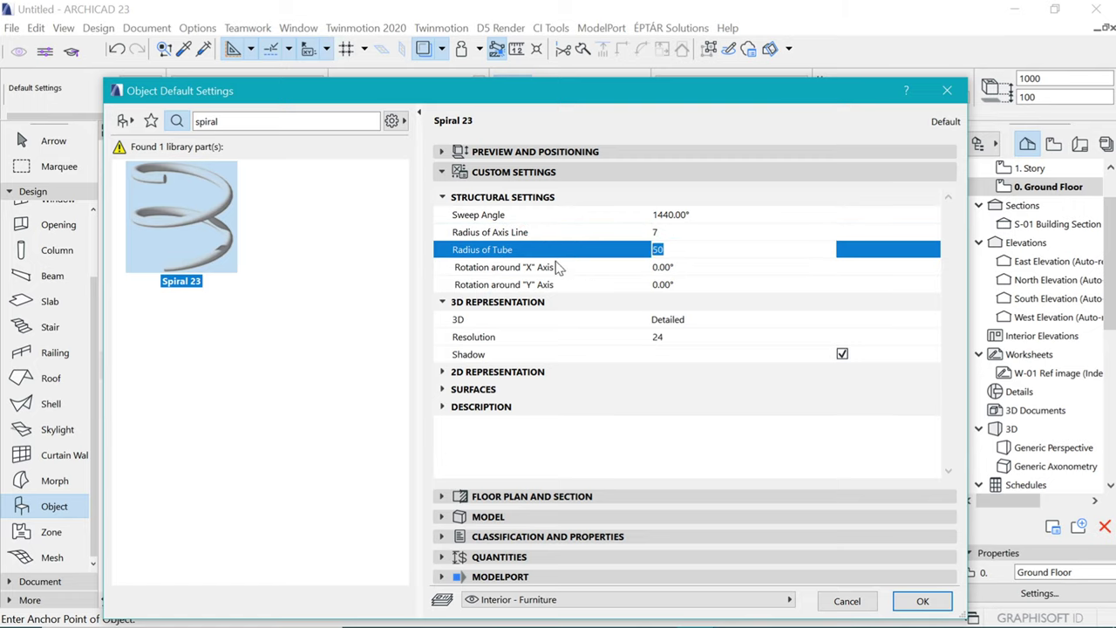
pyautogui.write('5')
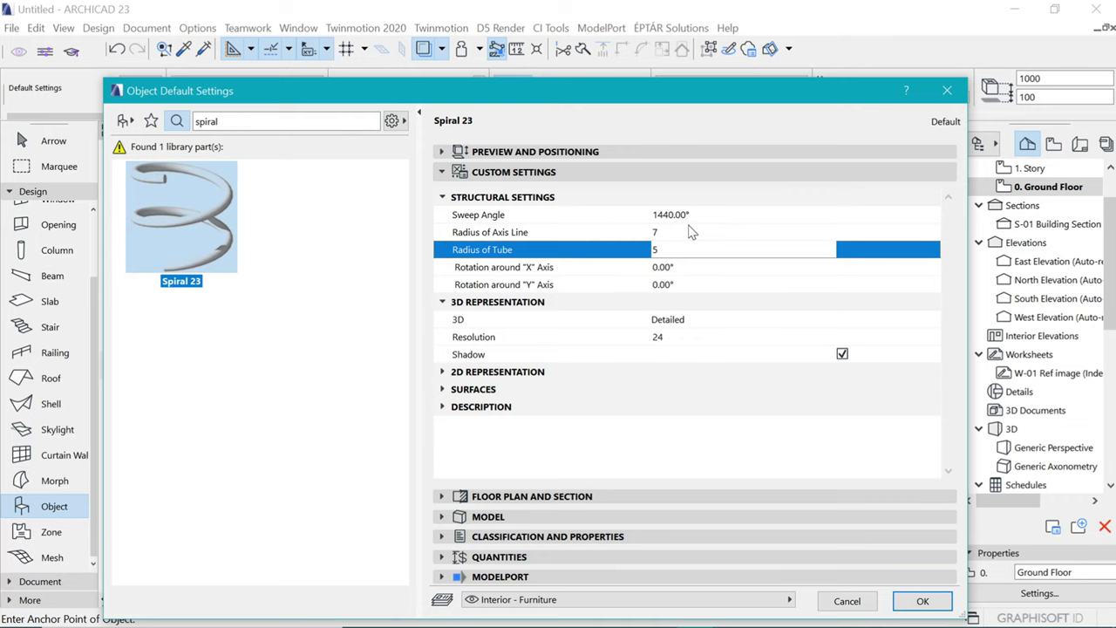
# Reduce the spiral's radius of axis line to 6 and finally 5, checking its overall width after each change, and accept the settings
pyautogui.click(571, 151)
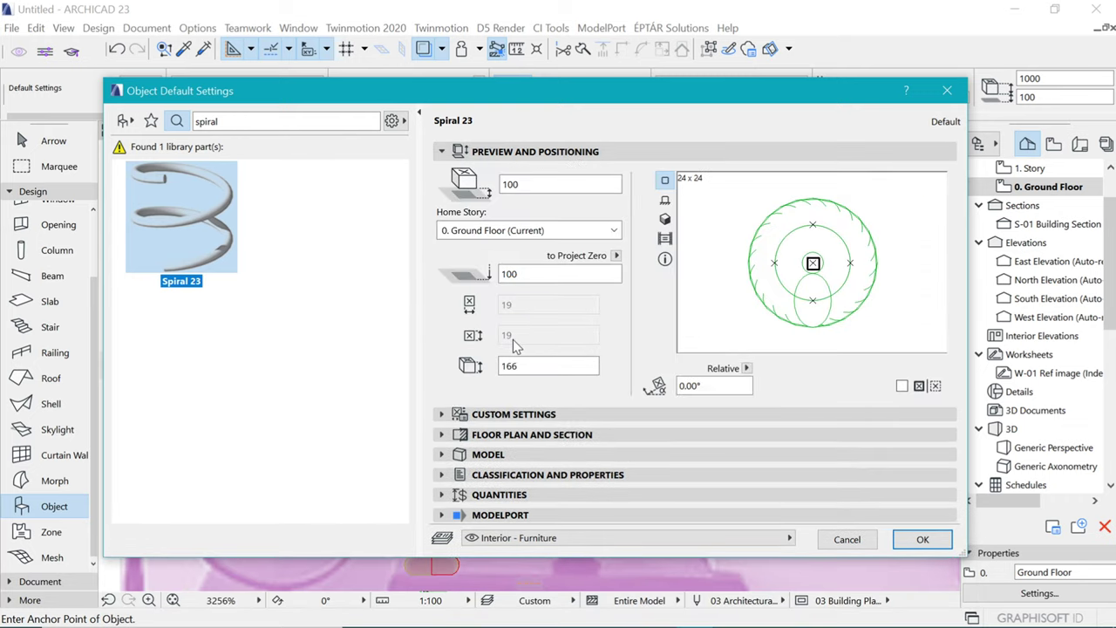
pyautogui.click(559, 414)
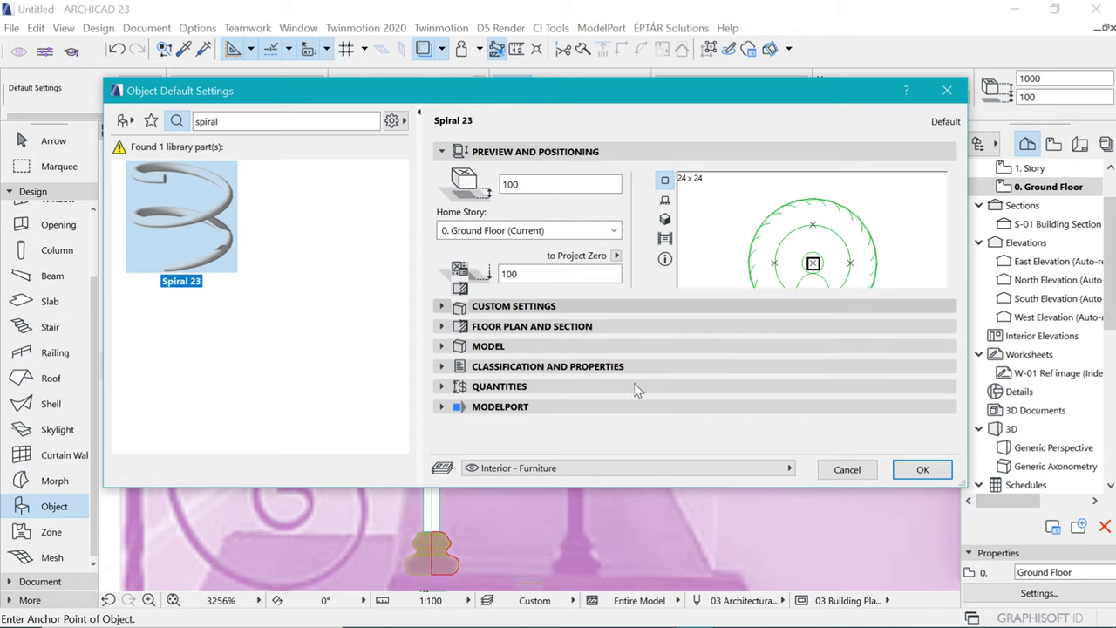
pyautogui.click(534, 151)
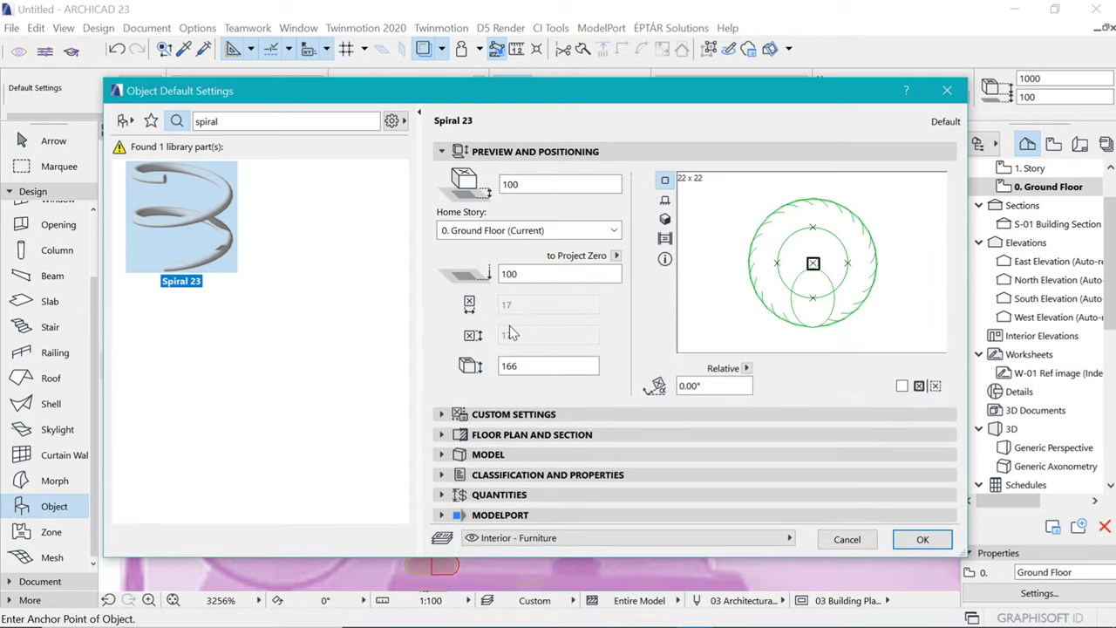
pyautogui.click(561, 415)
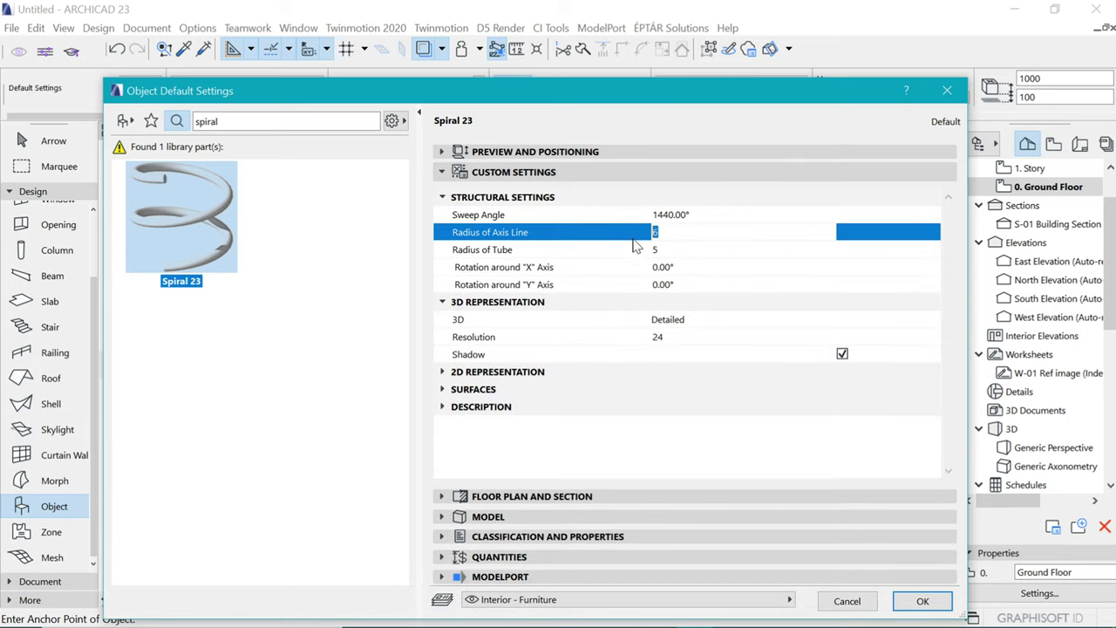
pyautogui.click(508, 151)
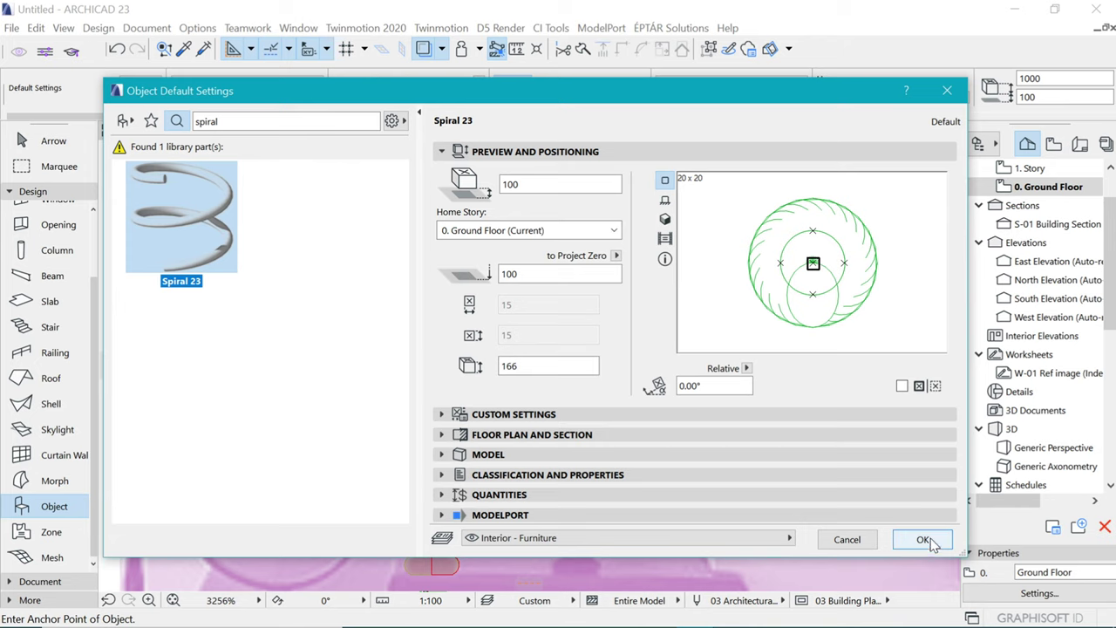
pyautogui.click(922, 526)
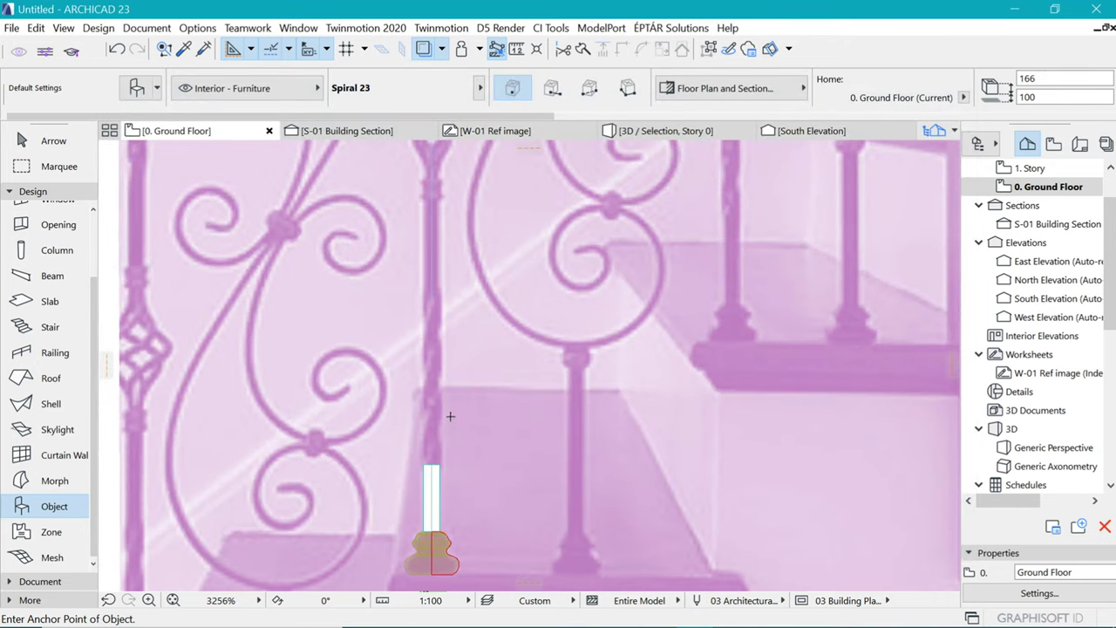
# Reopen the spiral's default settings and set its rotation around the X axis to 90°
pyautogui.hotkey('ctrl', 't')
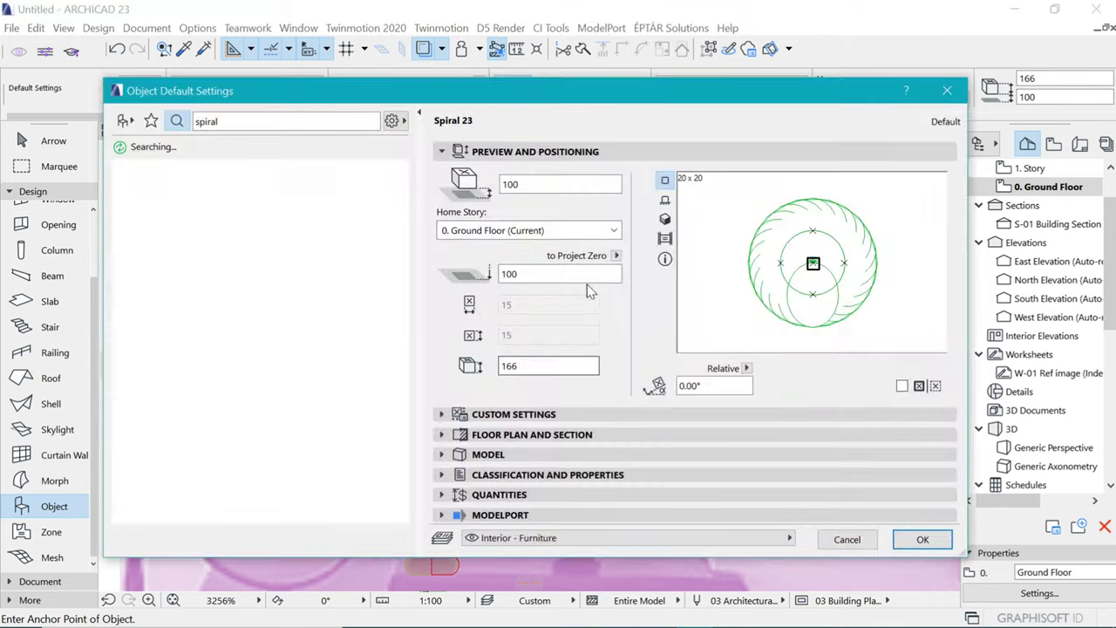
pyautogui.click(548, 416)
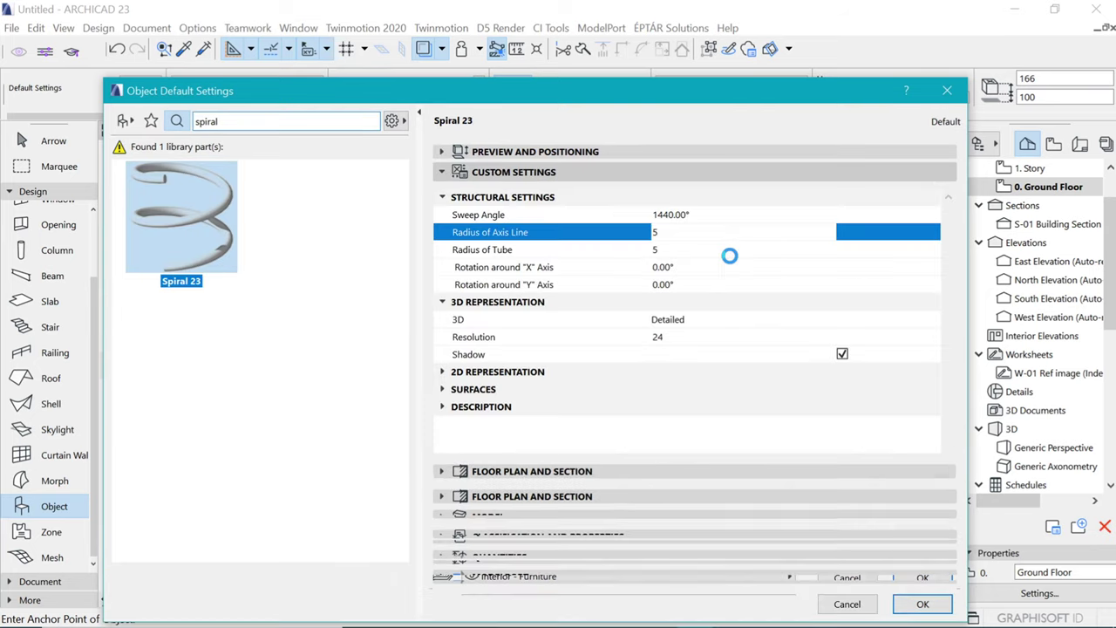
pyautogui.click(658, 269)
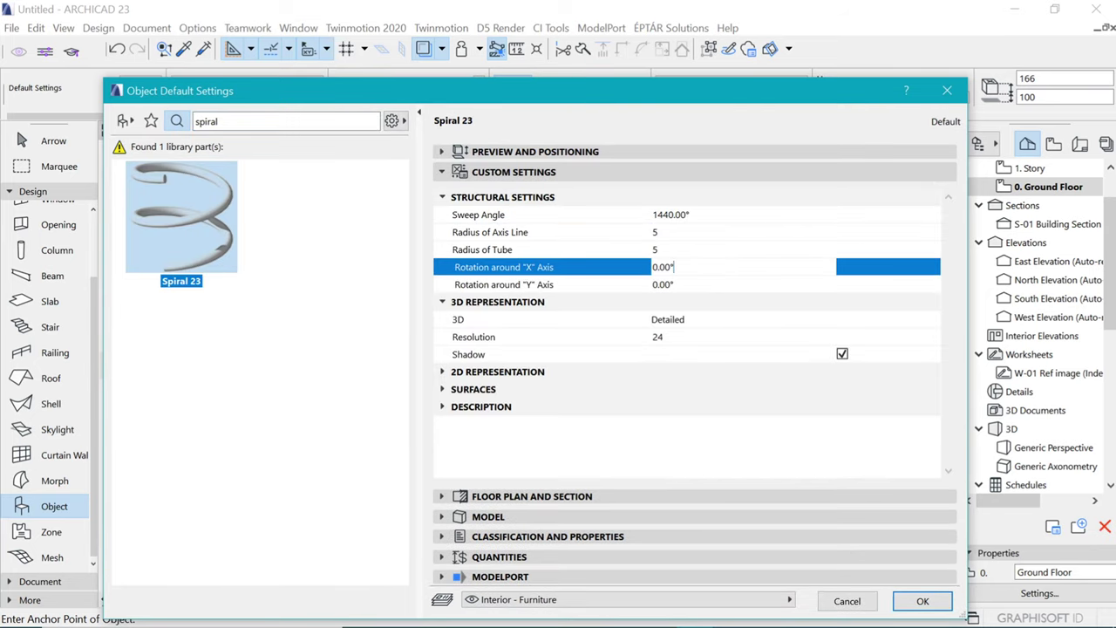
pyautogui.write('90')
pyautogui.click(924, 602)
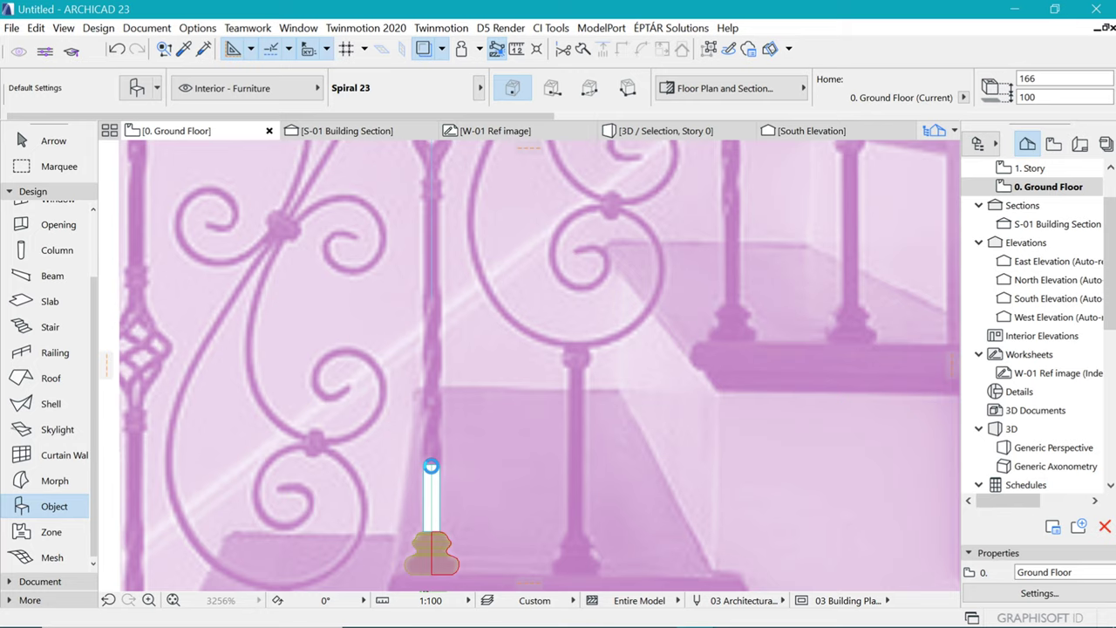
# Place the spiral at the centre of the beam's upper end on the Ground Floor plan
pyautogui.scroll(-3, 431, 475)
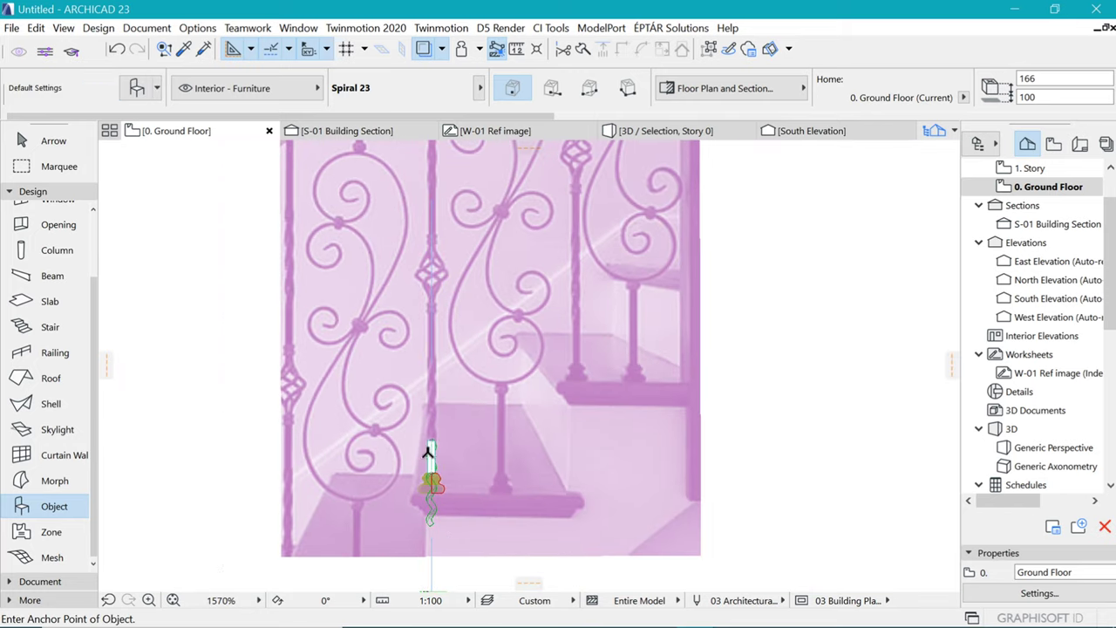
pyautogui.scroll(4, 429, 442)
pyautogui.click(438, 420)
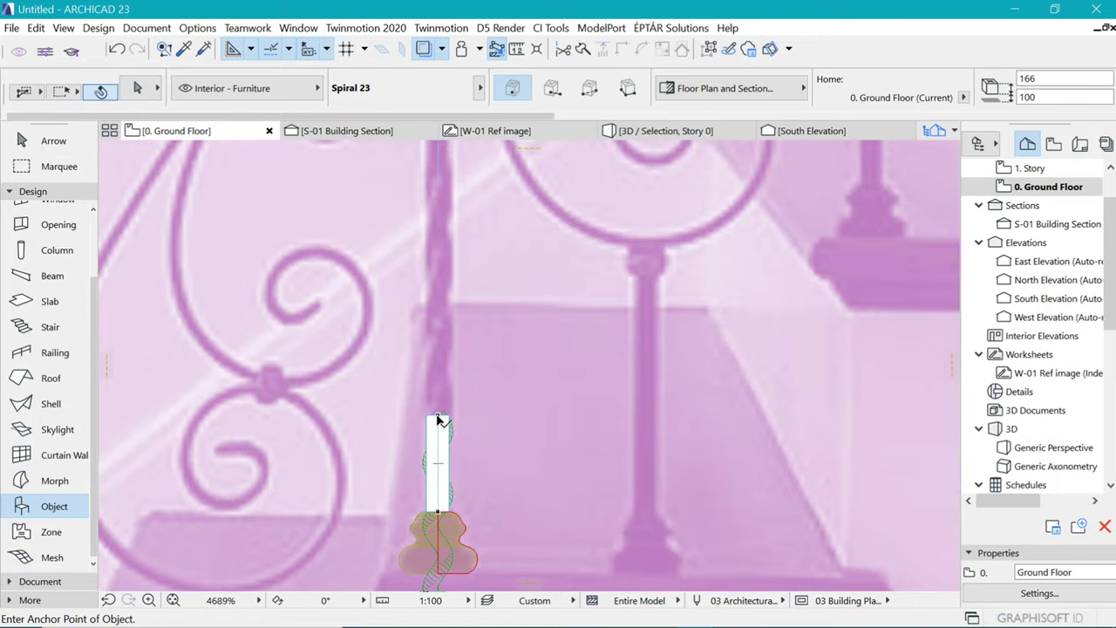
# Mirror the spiral about a horizontal axis through the beam's upper end so it runs up the twisted bar
pyautogui.hotkey('ctrl', 'm')
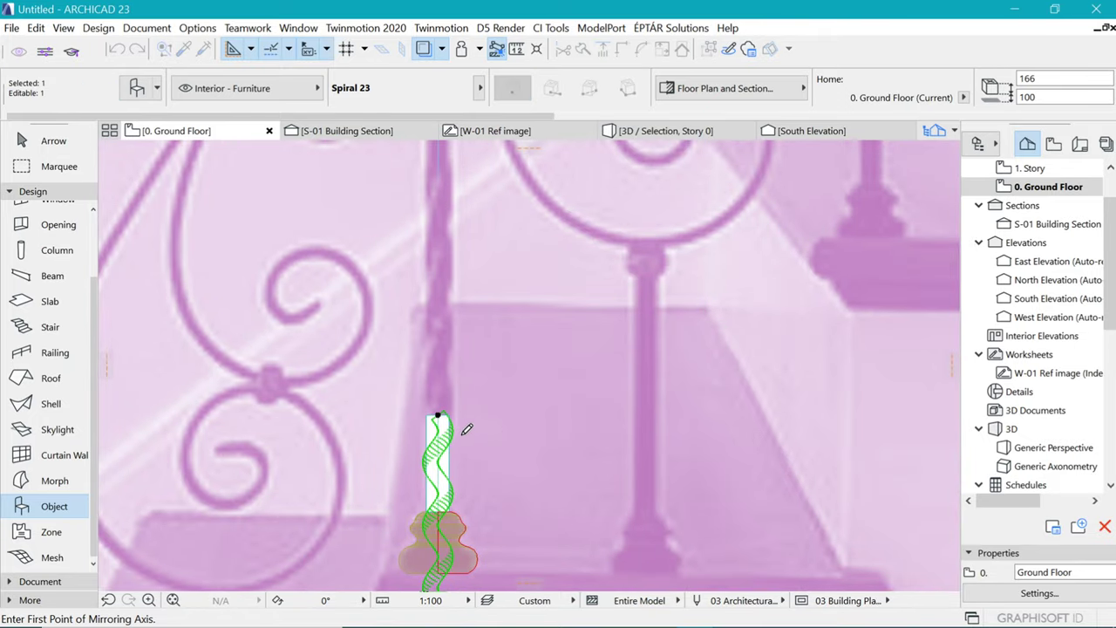
pyautogui.click(436, 415)
pyautogui.click(490, 414)
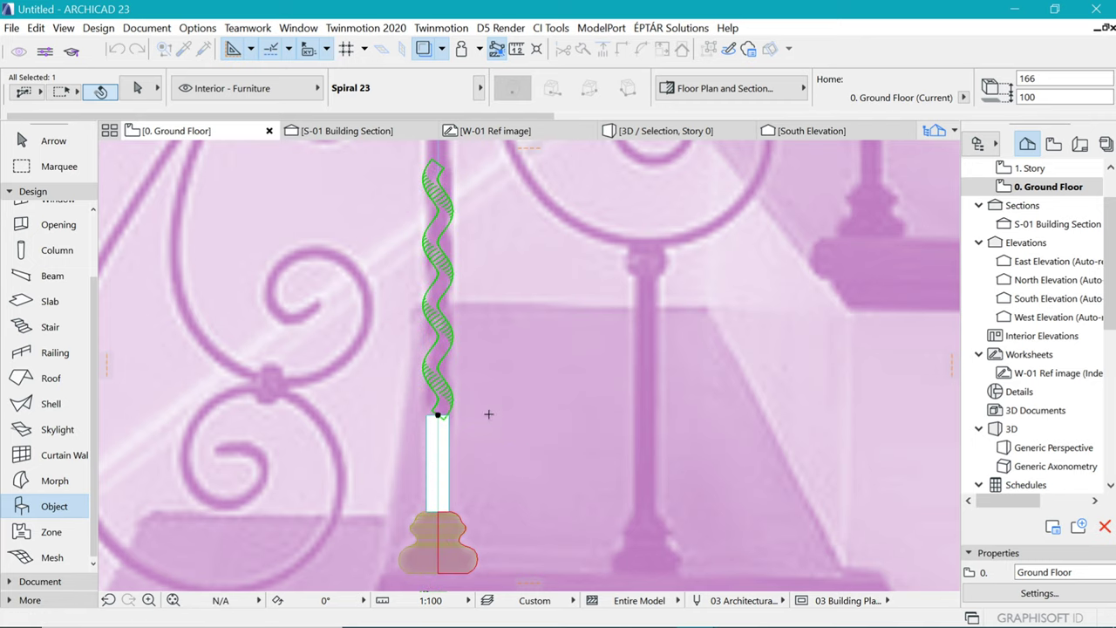
# Drag a copy of the spiral horizontally from the beam's upper centre point to the right of the baluster
pyautogui.scroll(-2, 480, 381)
pyautogui.scroll(5, 480, 381)
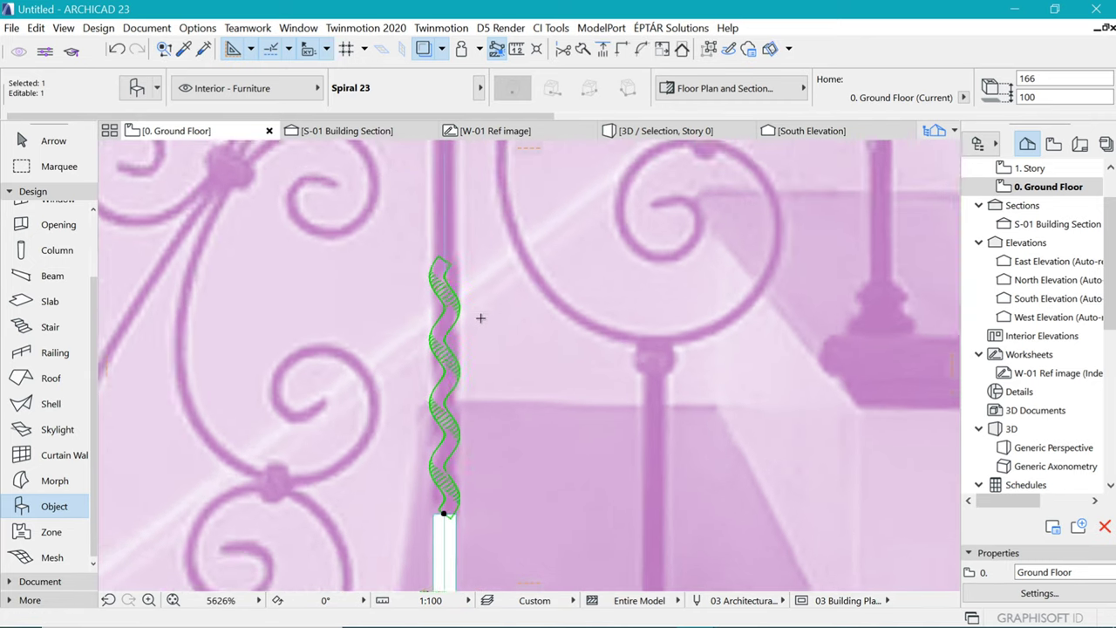
pyautogui.scroll(1, 439, 383)
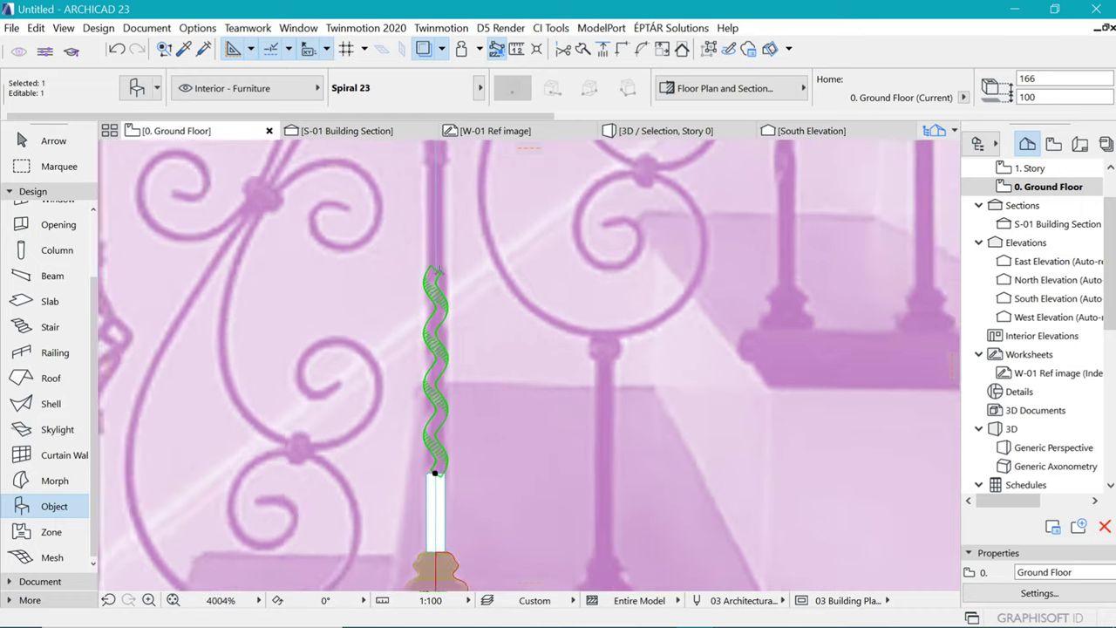
pyautogui.click(435, 522)
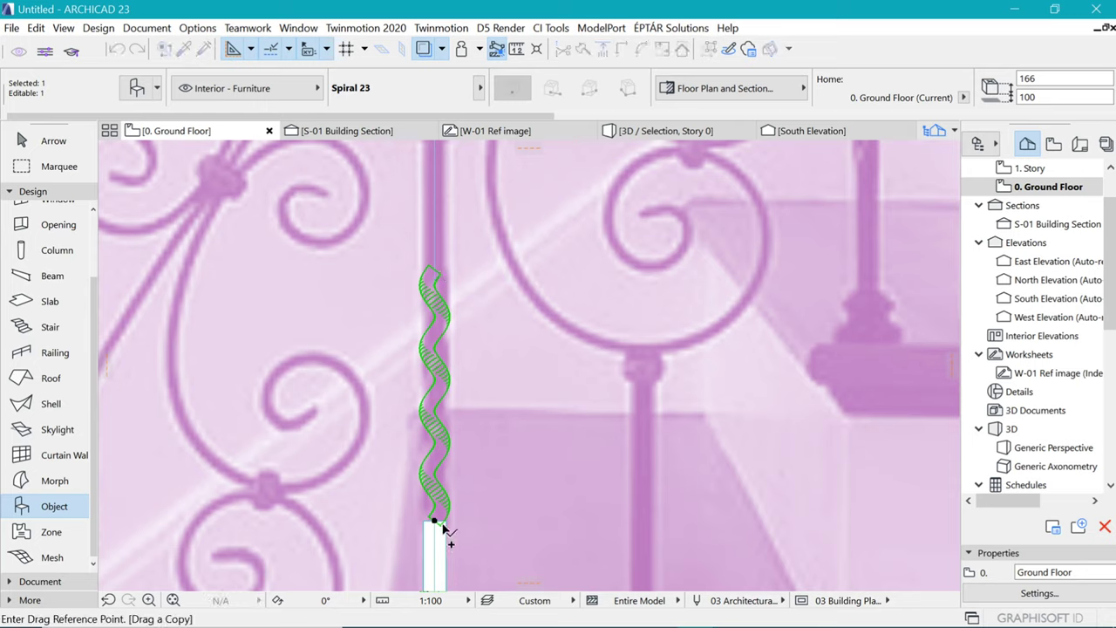
pyautogui.click(434, 521)
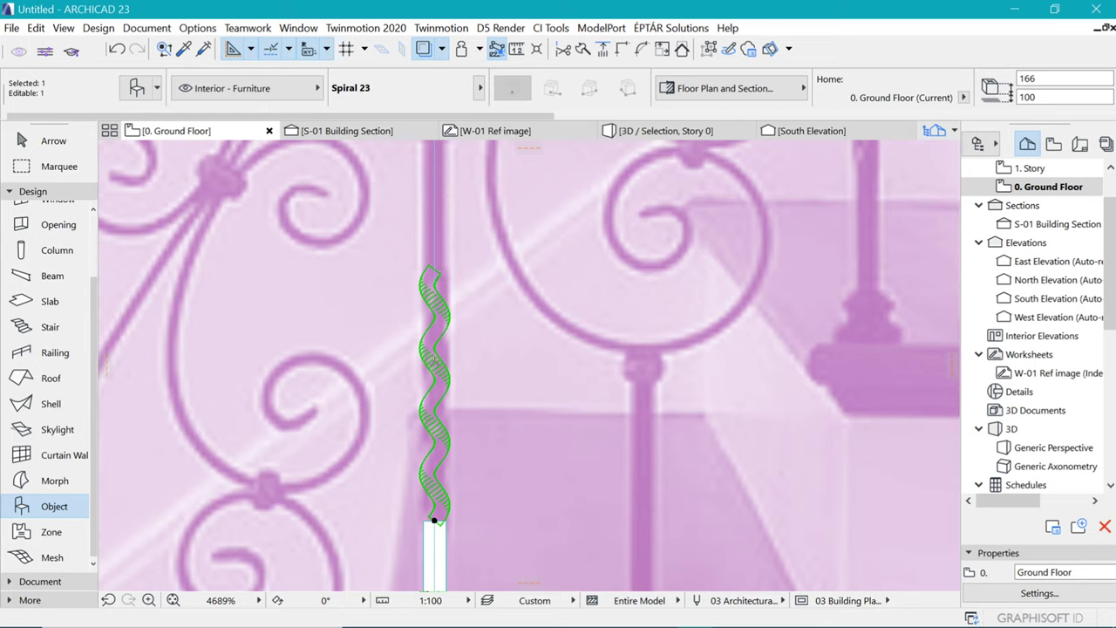
pyautogui.click(434, 521)
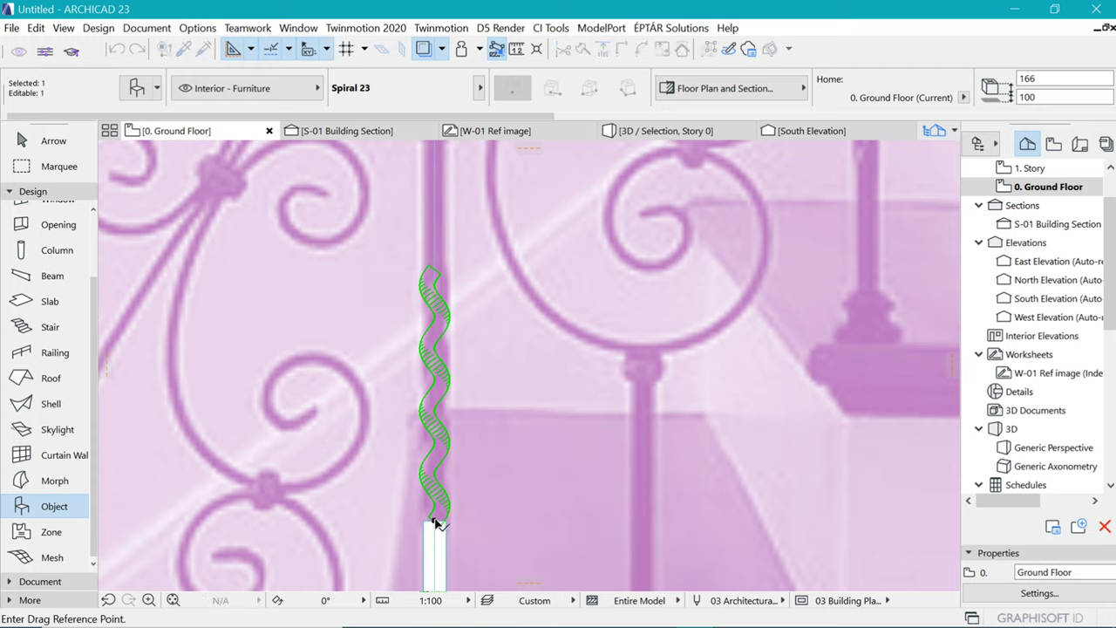
pyautogui.keyDown('ctrl'); pyautogui.click(513, 520); pyautogui.keyUp('ctrl')
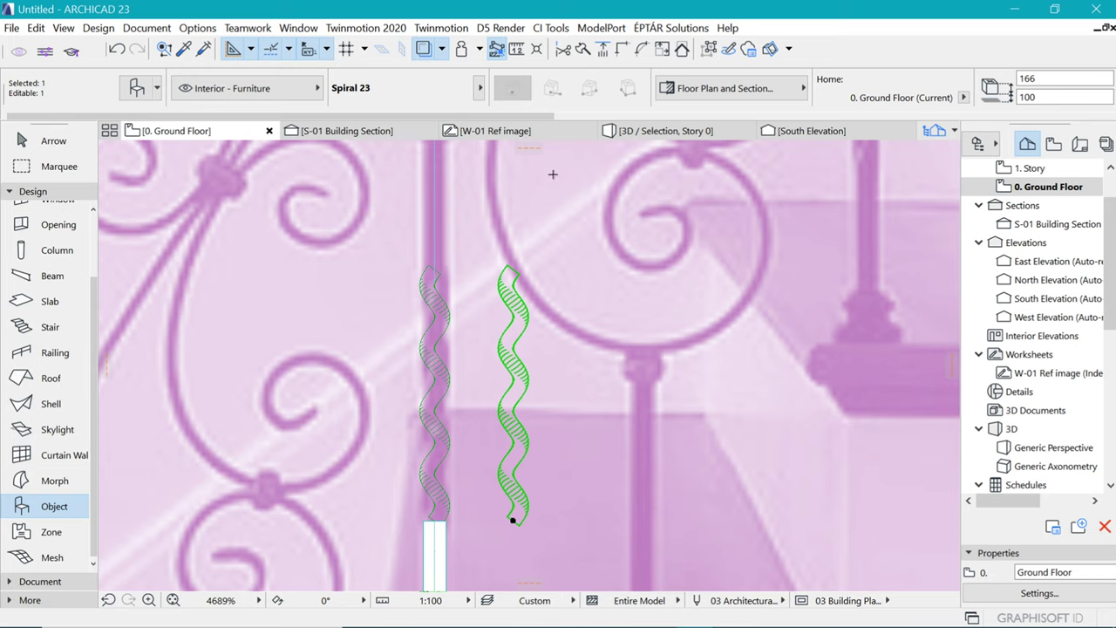
# Open the copied spiral's preview and positioning settings, and switch to Calculator
pyautogui.hotkey('ctrl', 't')
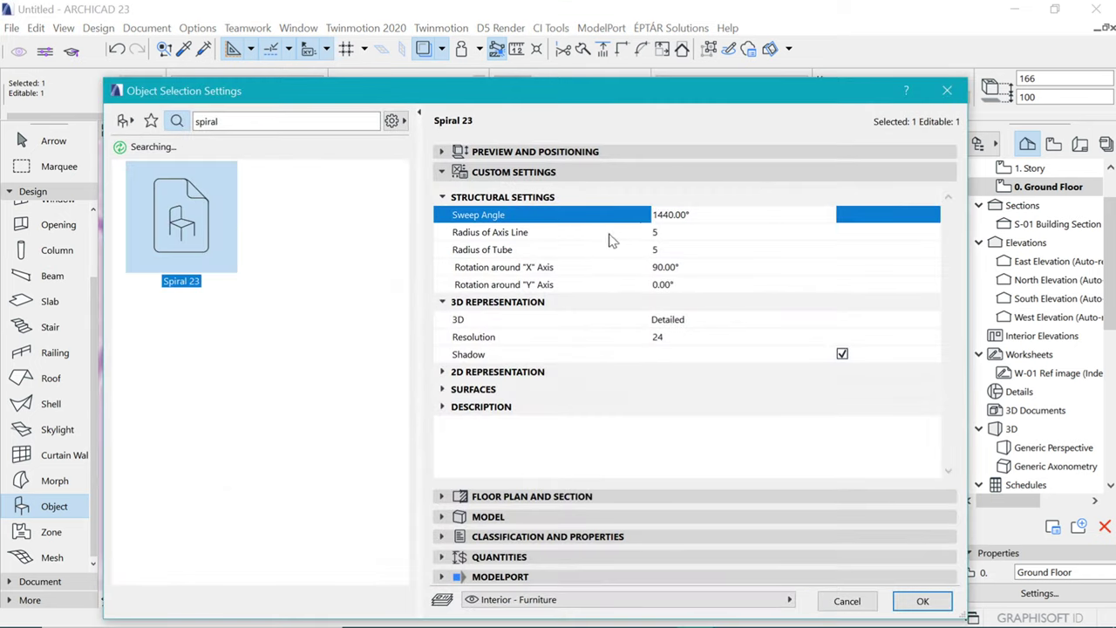
pyautogui.click(536, 151)
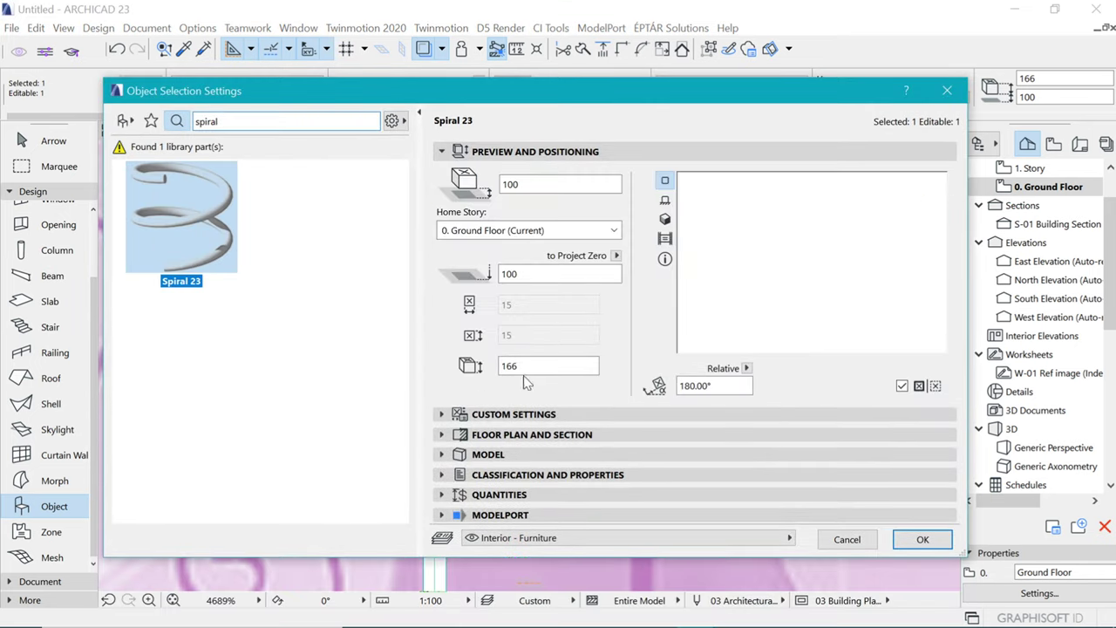
pyautogui.press('super')
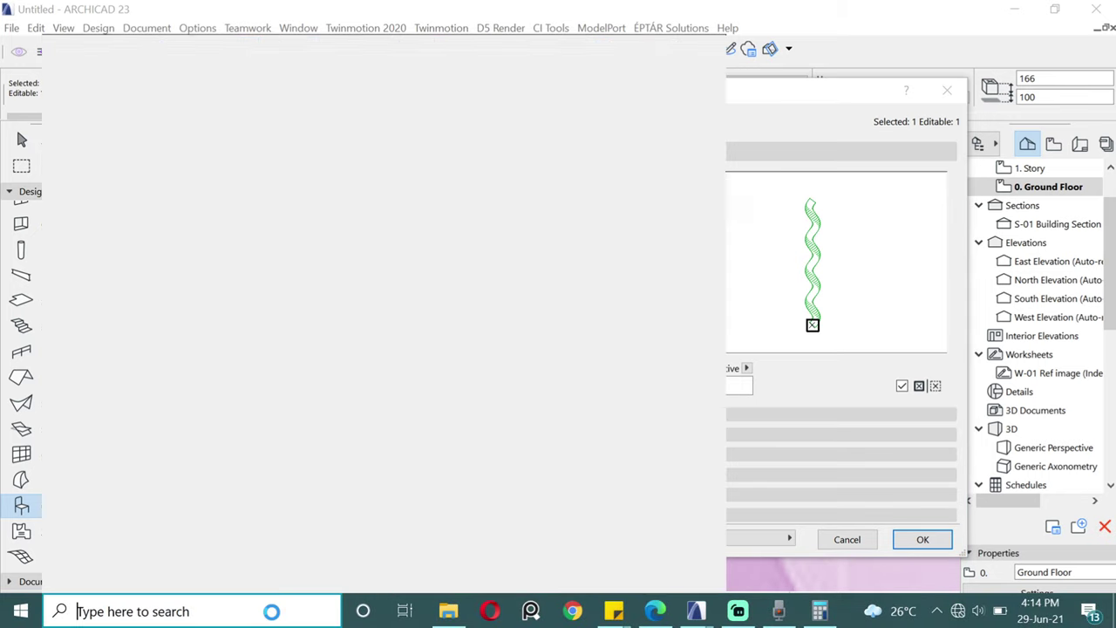
pyautogui.write('cal')
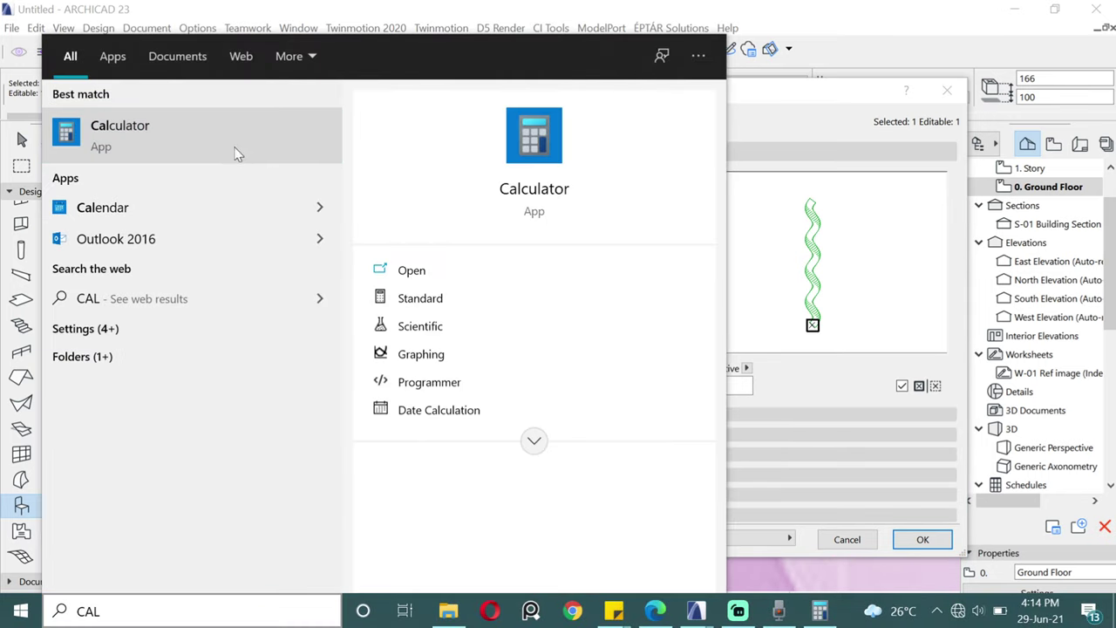
pyautogui.press('Escape')
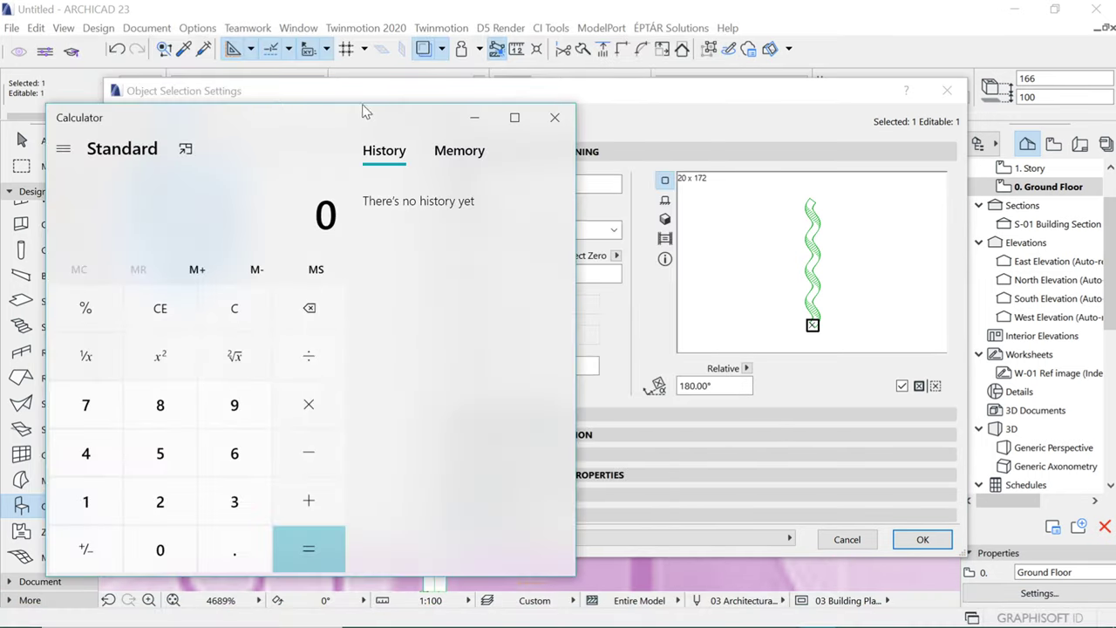
pyautogui.moveTo(361, 110)
pyautogui.mouseDown()
pyautogui.moveTo(511, 428)
pyautogui.moveTo(440, 196)
pyautogui.moveTo(372, 95)
pyautogui.mouseUp()
# Divide 166 by 4 to get the length of one spiral turn
pyautogui.click(151, 547)
pyautogui.doubleClick(300, 499)
pyautogui.click(366, 340)
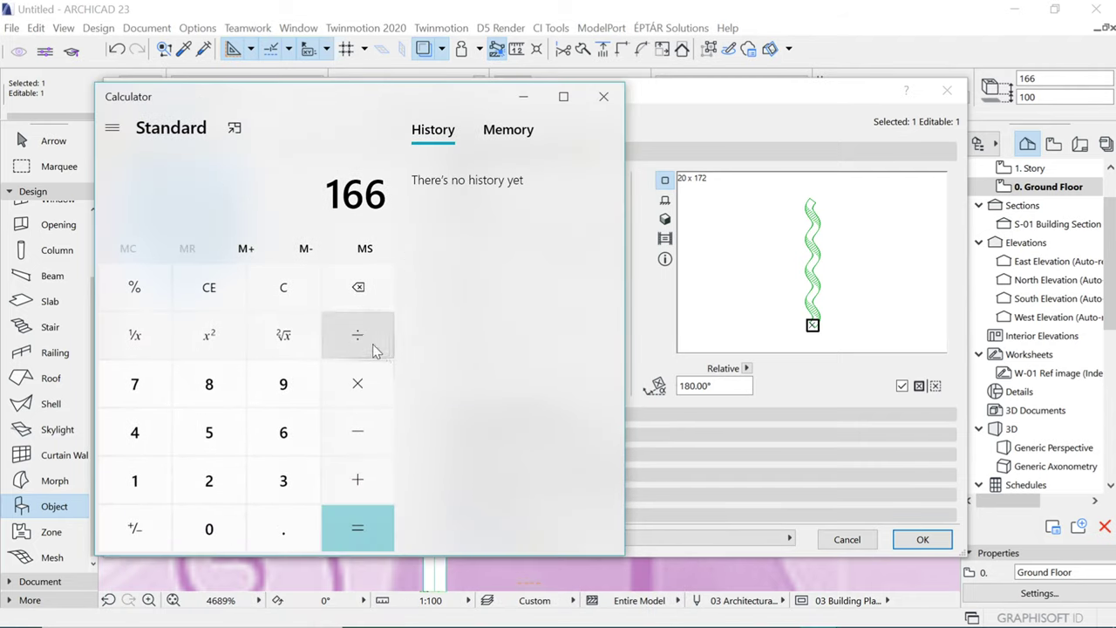
pyautogui.click(135, 432)
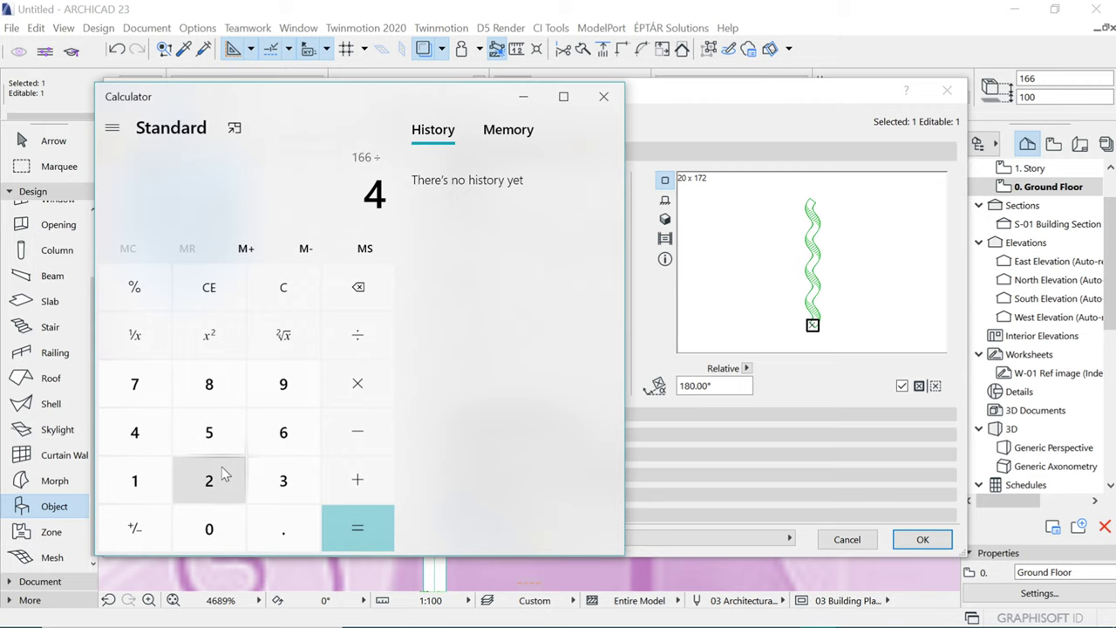
pyautogui.click(360, 523)
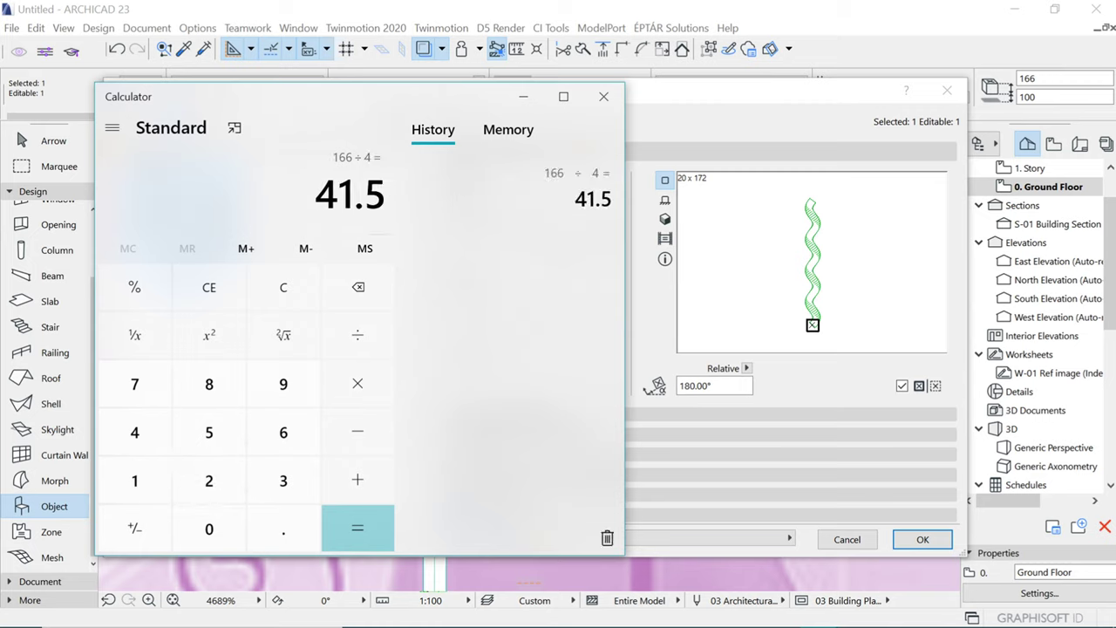
# Add 166 to the quotient for a five-turn length, and return to the spiral's settings in Archicad
pyautogui.moveTo(386, 193); pyautogui.dragTo(316, 194)
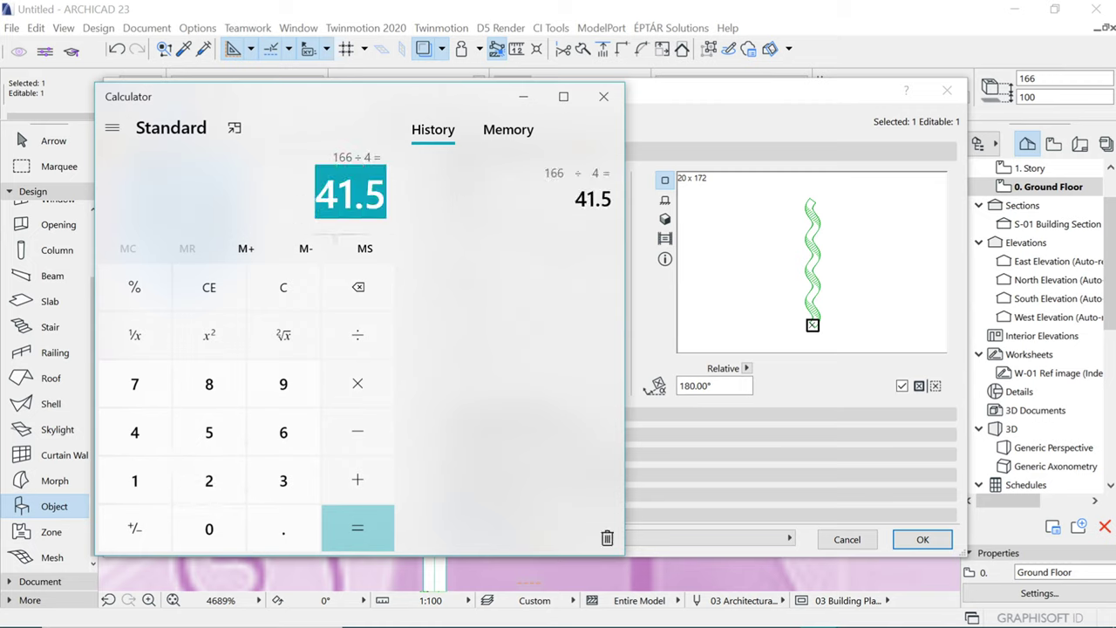
pyautogui.click(363, 482)
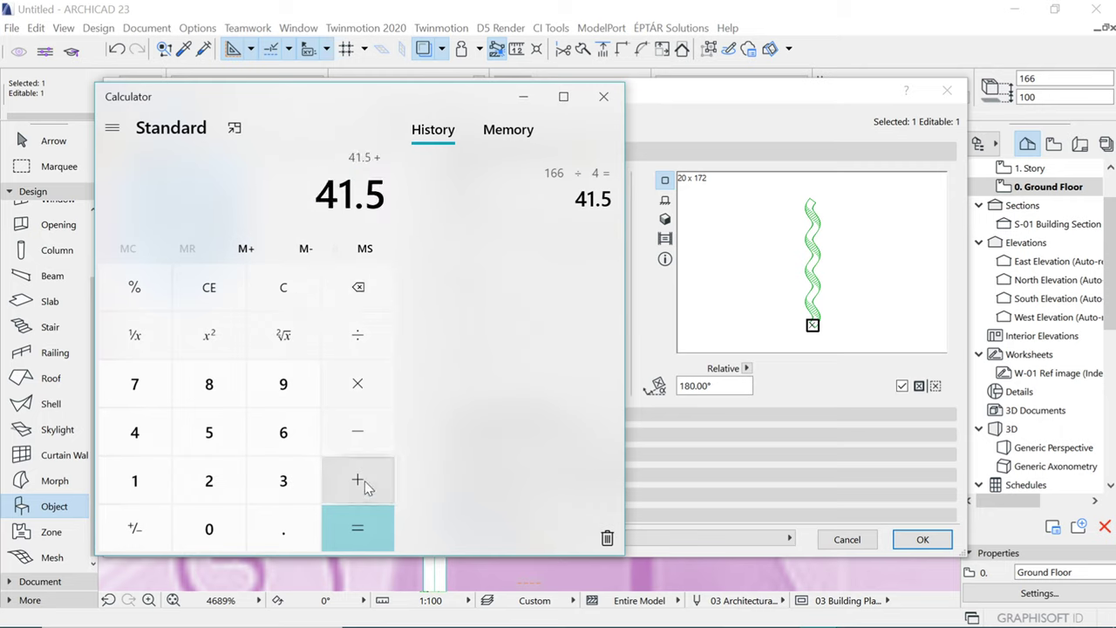
pyautogui.click(157, 478)
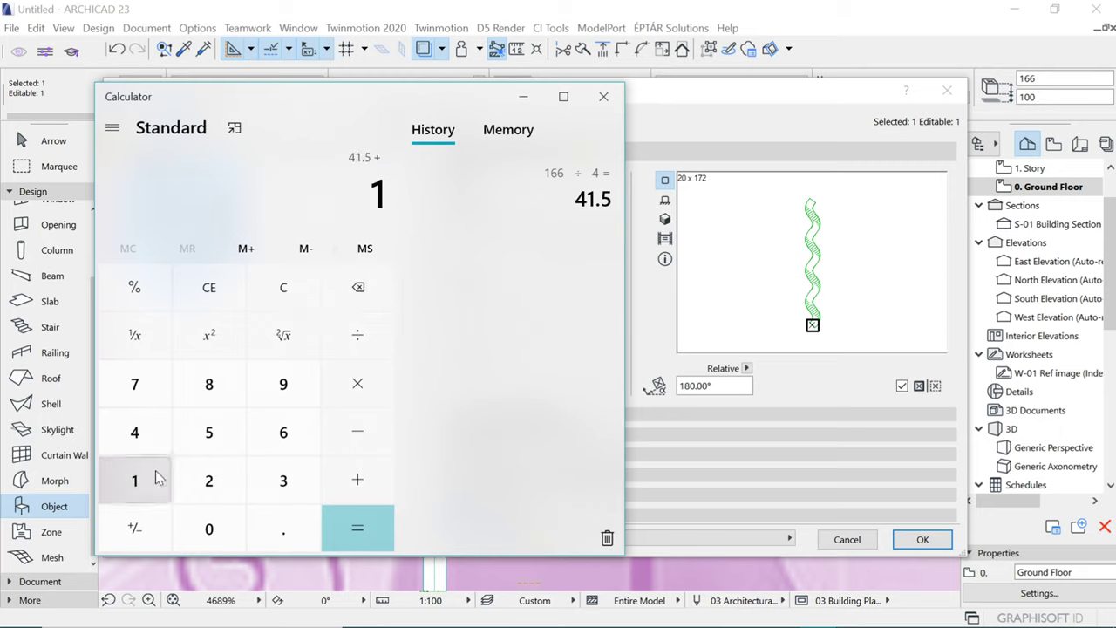
pyautogui.click(277, 436)
pyautogui.click(277, 436)
pyautogui.click(356, 516)
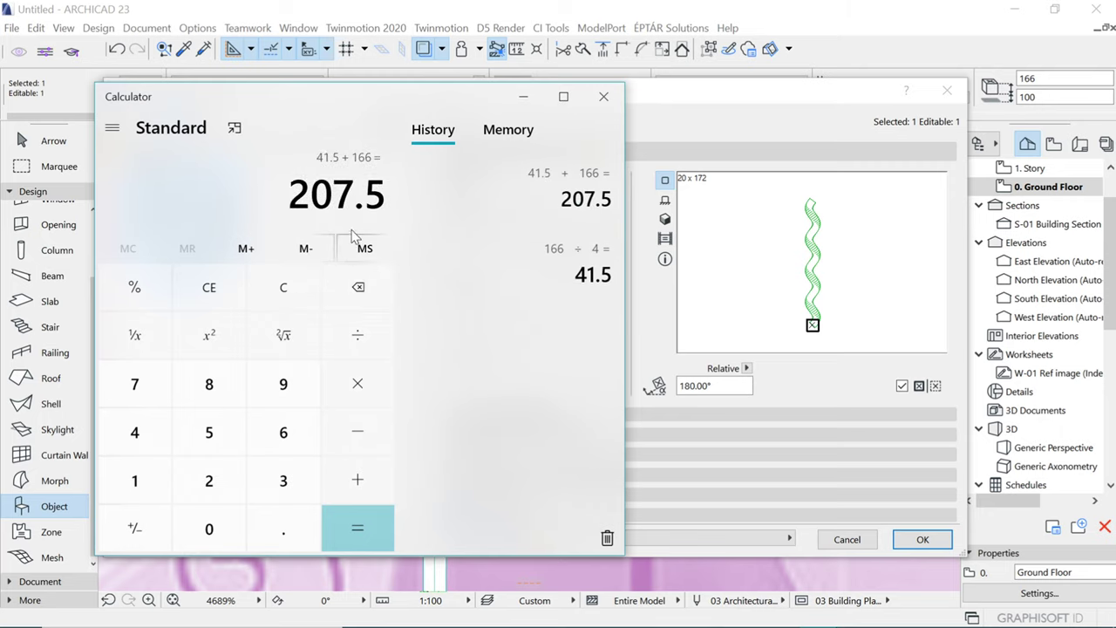
pyautogui.click(524, 98)
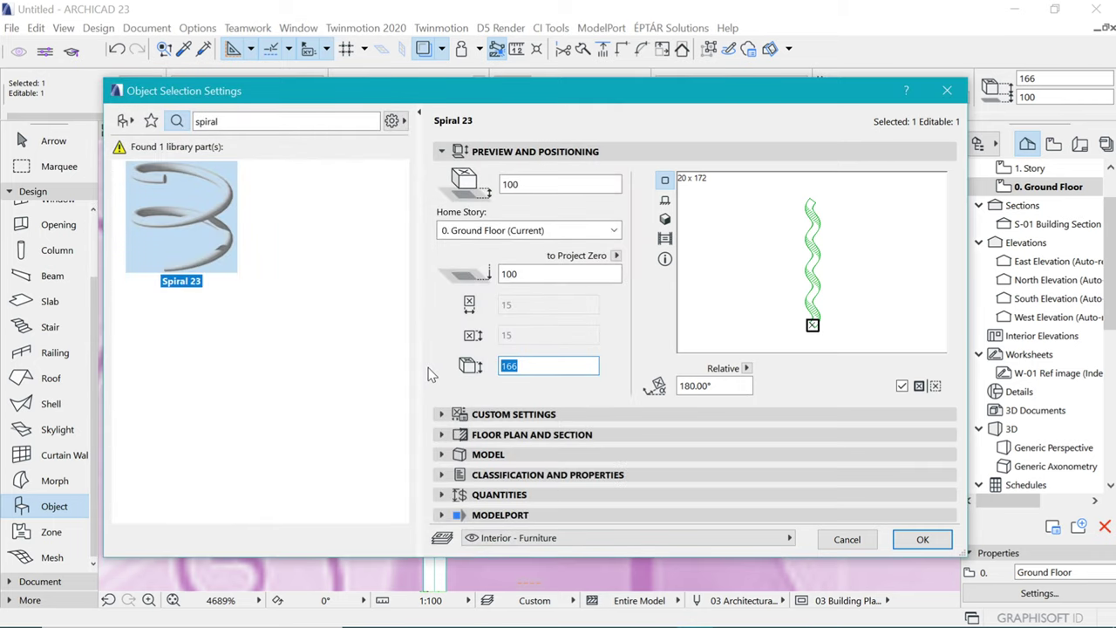
# Set the copied spiral's height to 208 and its sweep angle to 1800°
pyautogui.write('208')
pyautogui.click(566, 275)
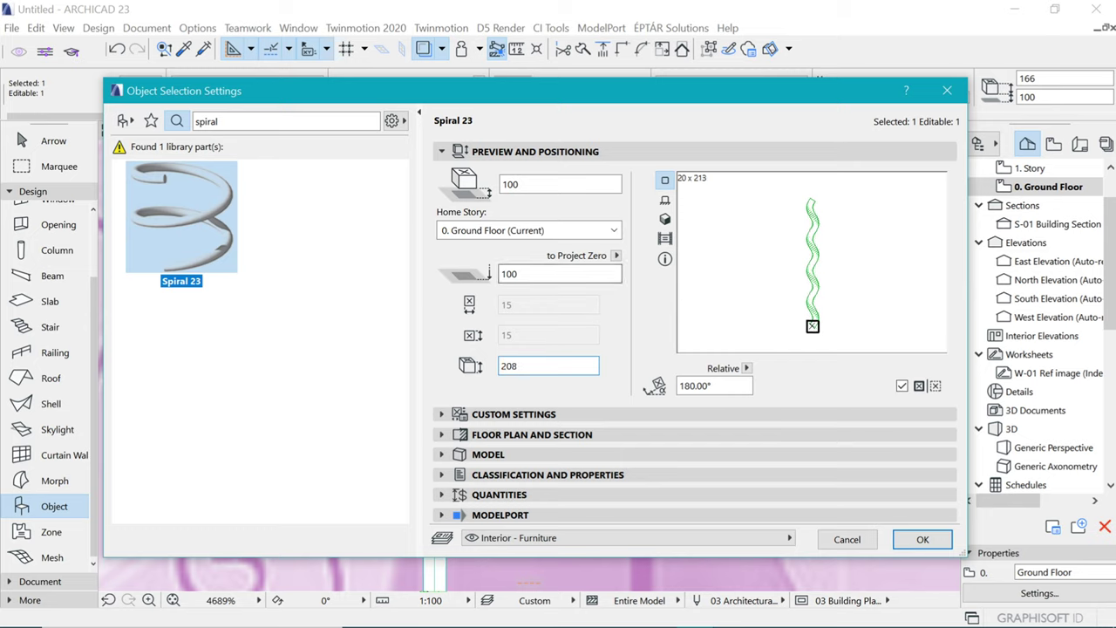
pyautogui.click(561, 414)
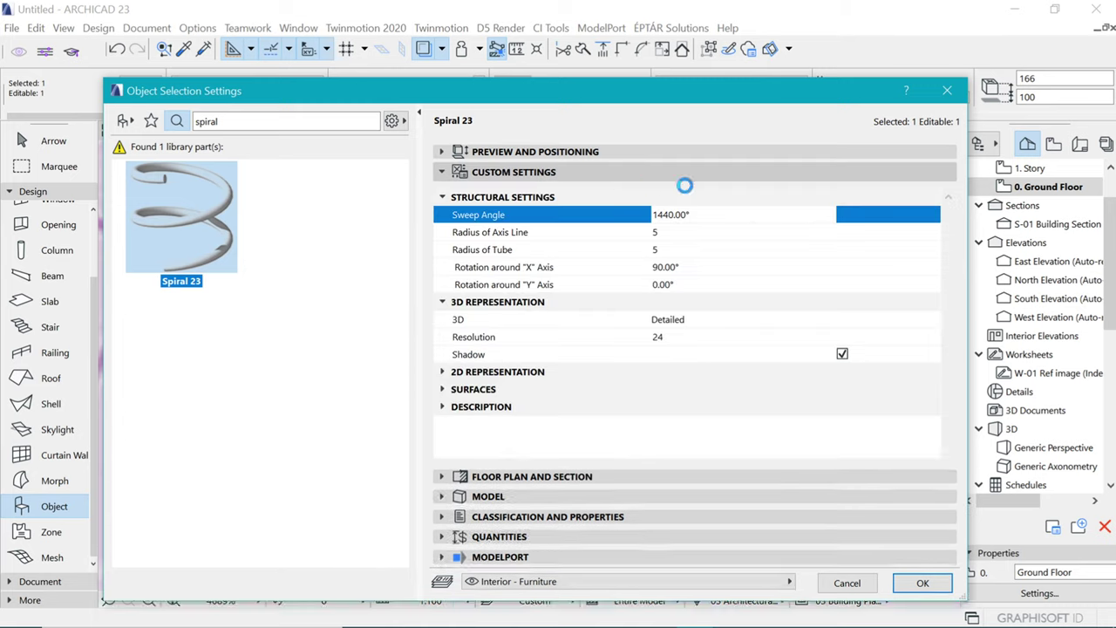
pyautogui.click(670, 214)
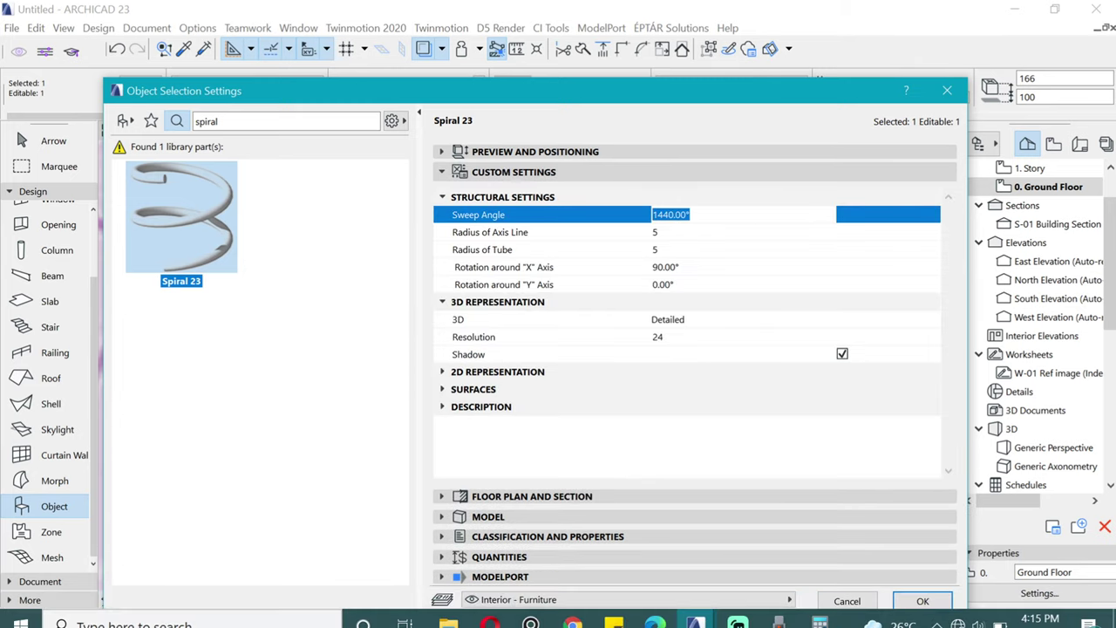
pyautogui.write('18')
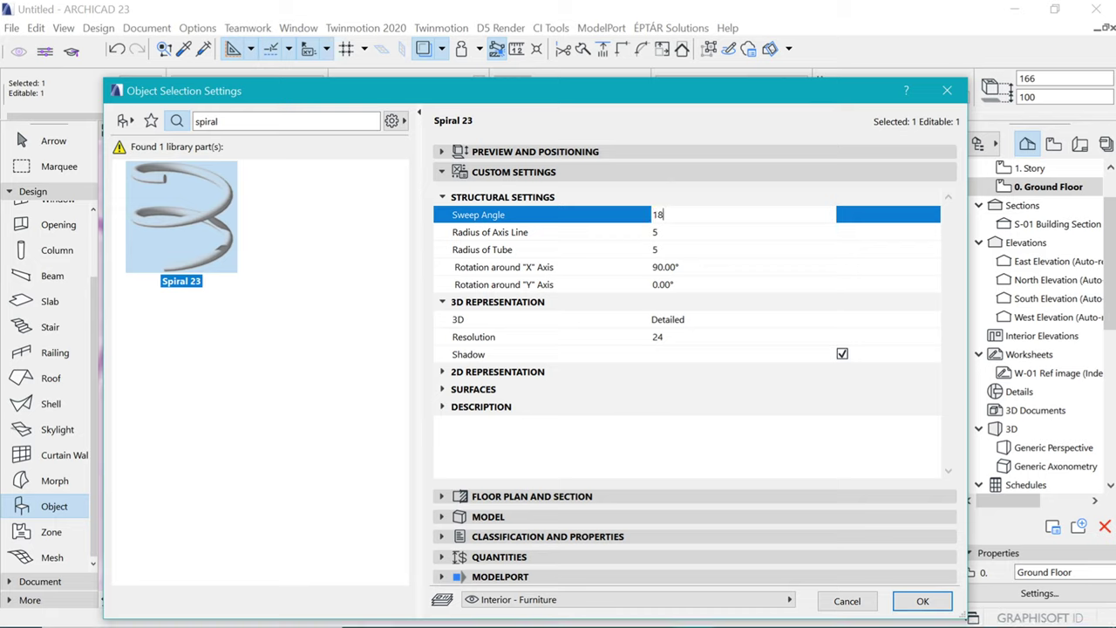
pyautogui.write('00')
pyautogui.press('Return')
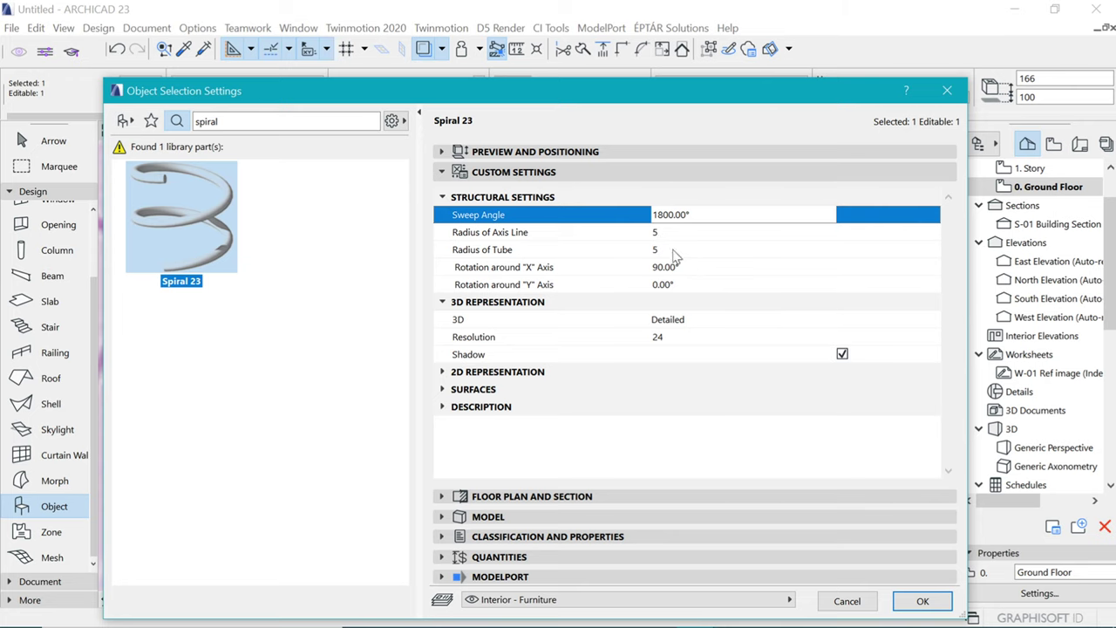
pyautogui.click(921, 601)
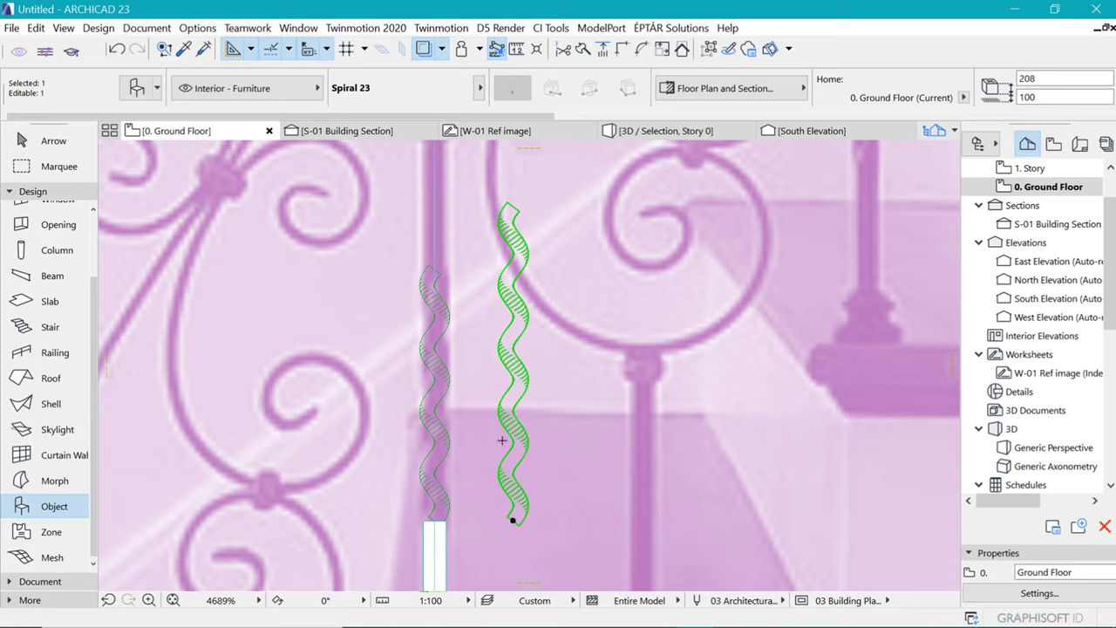
pyautogui.hotkey('ctrl', 'd')
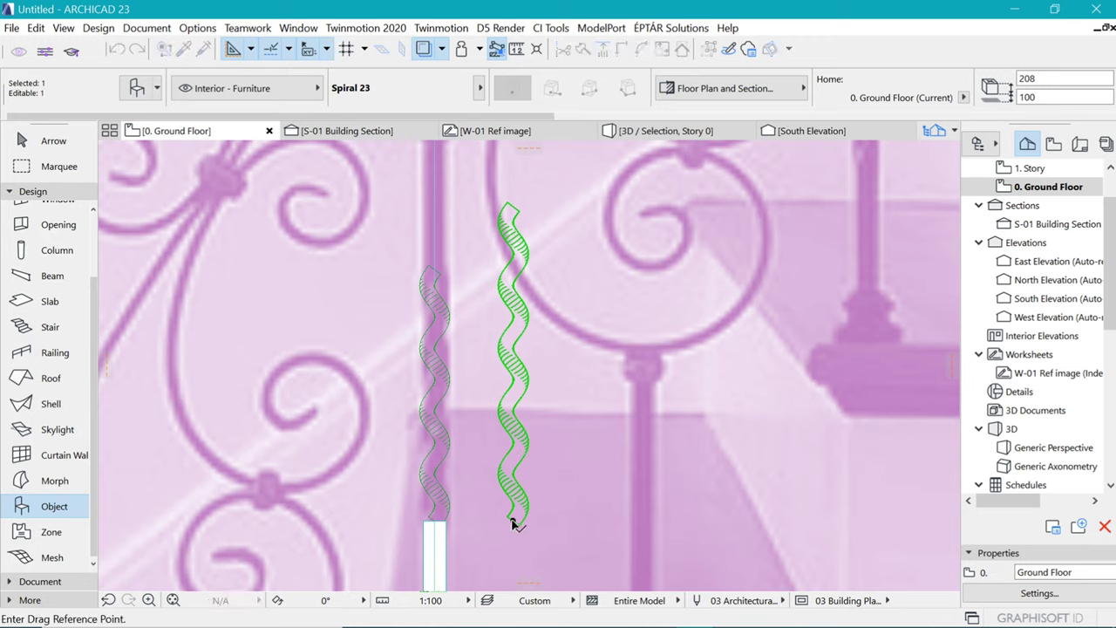
pyautogui.click(513, 521)
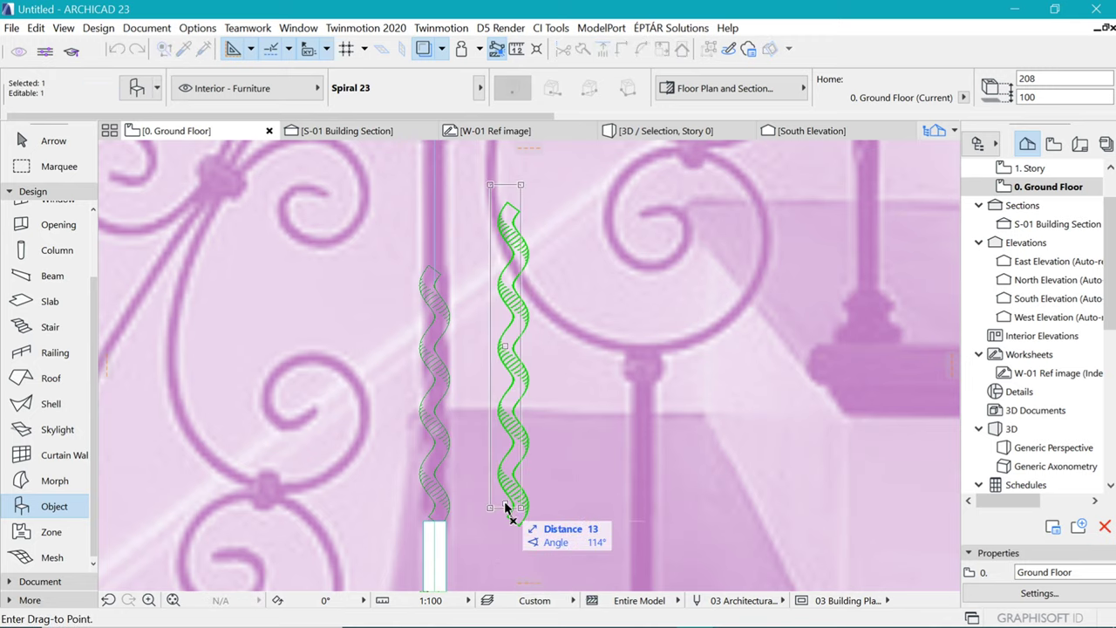
pyautogui.click(513, 522)
pyautogui.hotkey('ctrl', 'd')
pyautogui.click(513, 521)
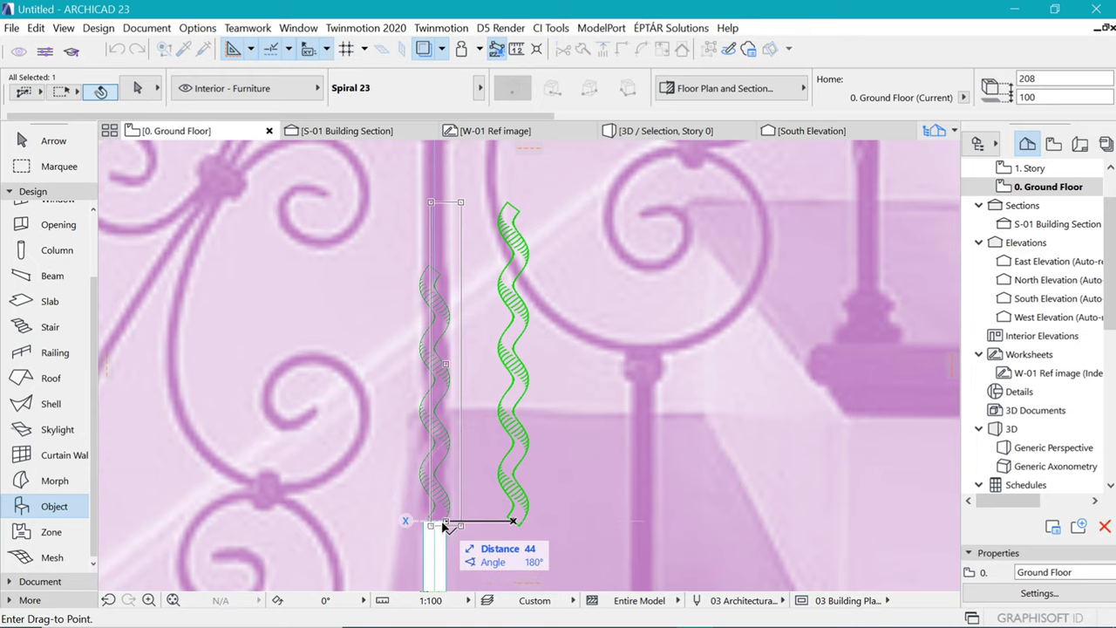
pyautogui.click(513, 520)
# Move the spiral copy straight down the plan by about half a turn
pyautogui.scroll(1, 523, 489)
pyautogui.hotkey('ctrl', 'd')
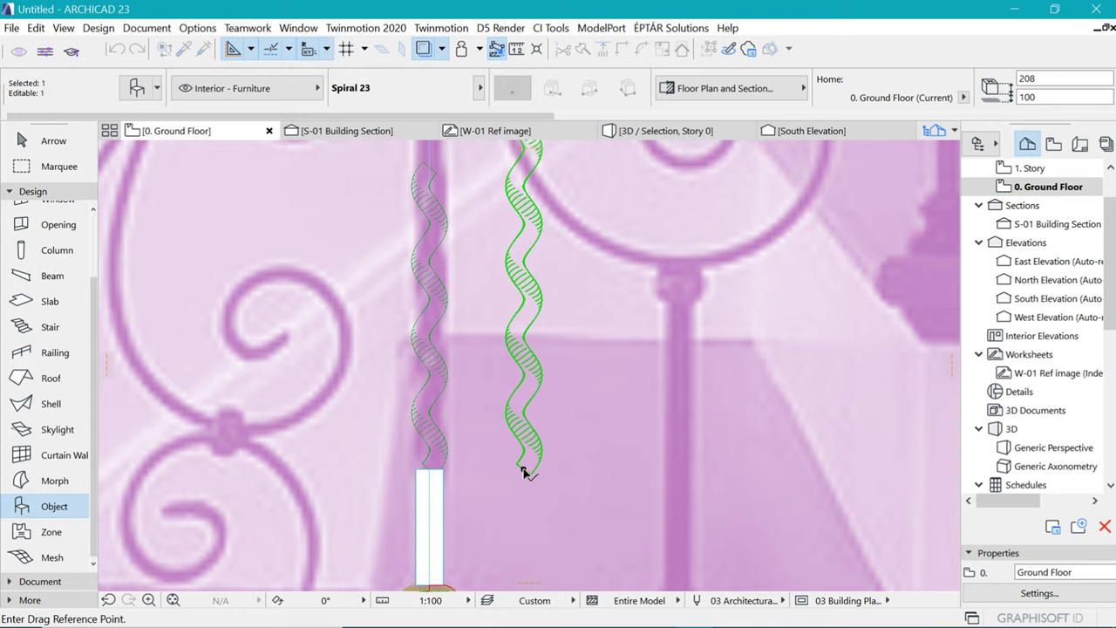
pyautogui.click(523, 469)
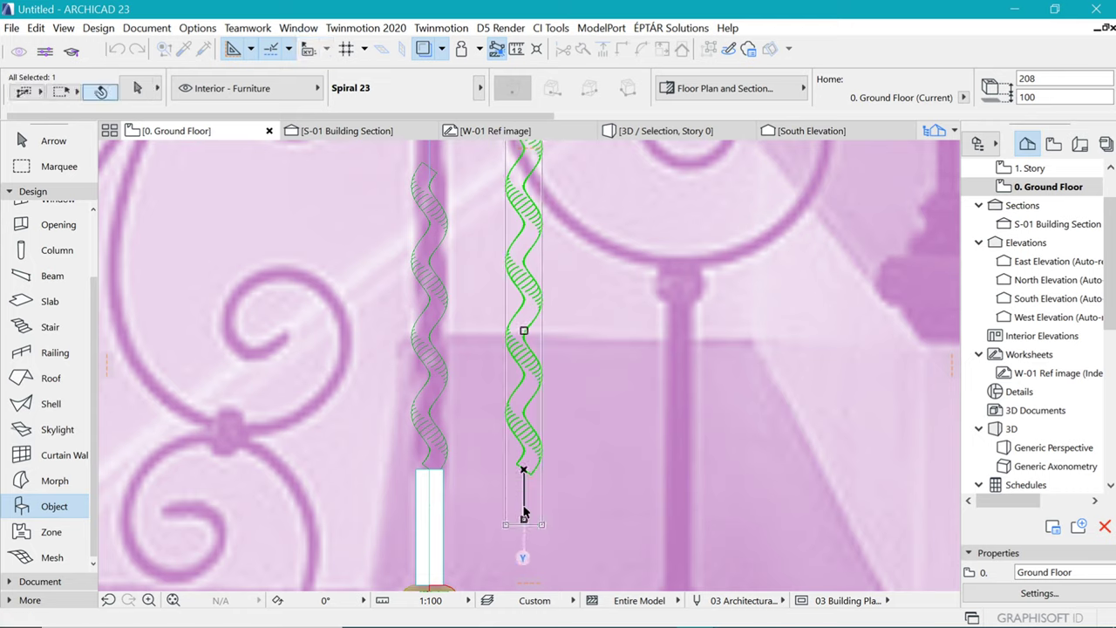
pyautogui.click(523, 514)
# Move the spiral copy horizontally by about 52 onto the beam's centre axis, interlocking it with the first spiral
pyautogui.hotkey('ctrl', 'd')
pyautogui.click(521, 504)
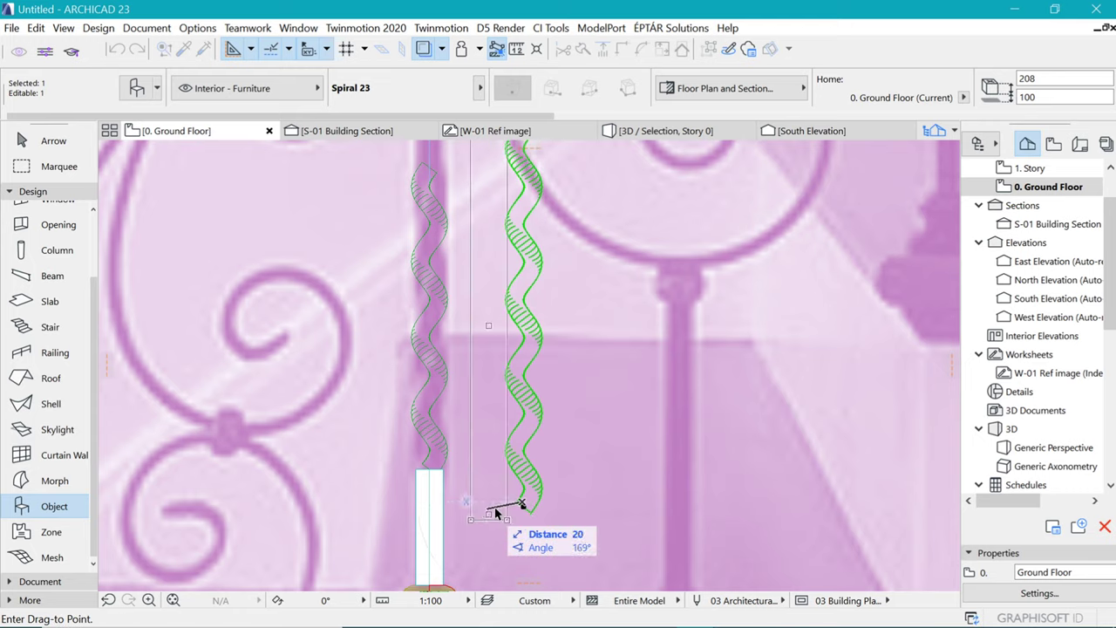
pyautogui.press('Escape')
pyautogui.click(523, 507)
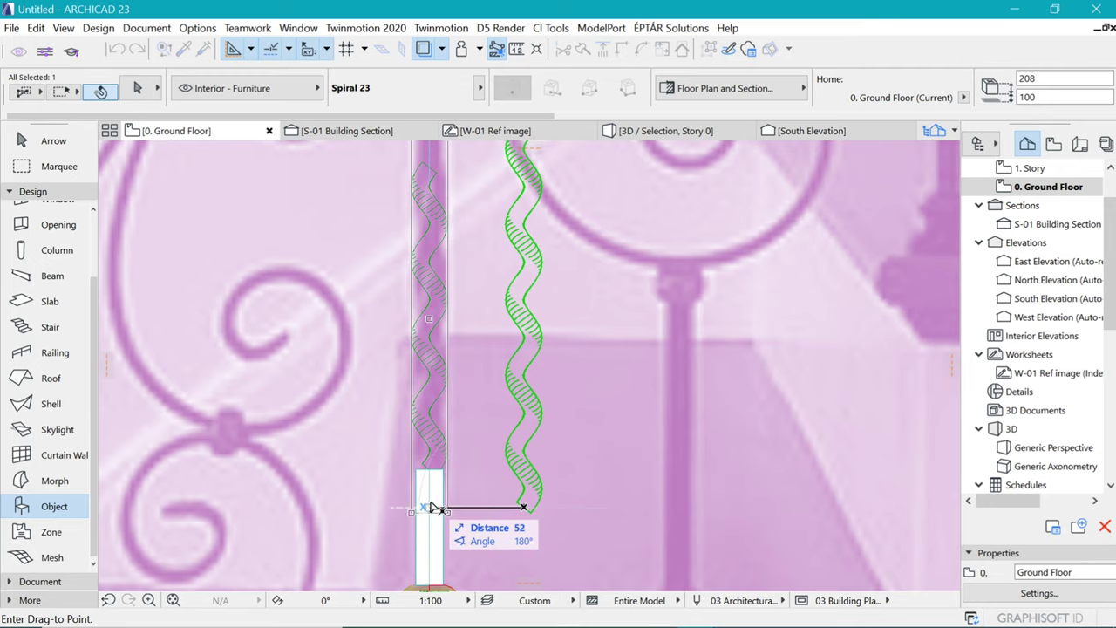
pyautogui.click(433, 515)
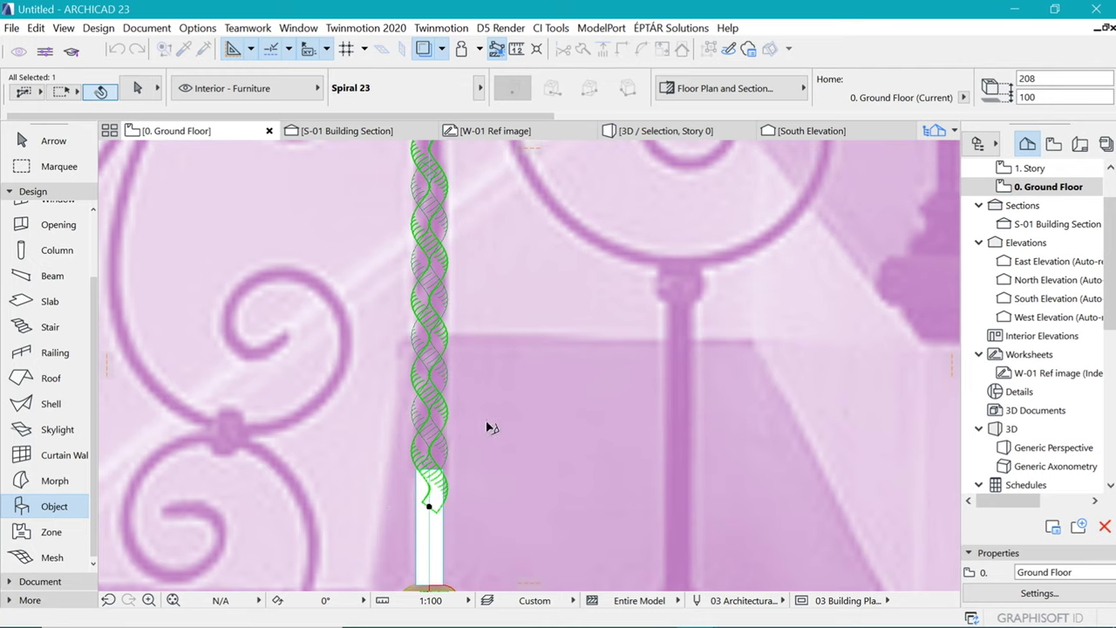
# Clear the selection, select both spirals on the Ground Floor plan and show only them in 3D
pyautogui.scroll(-2, 486, 424)
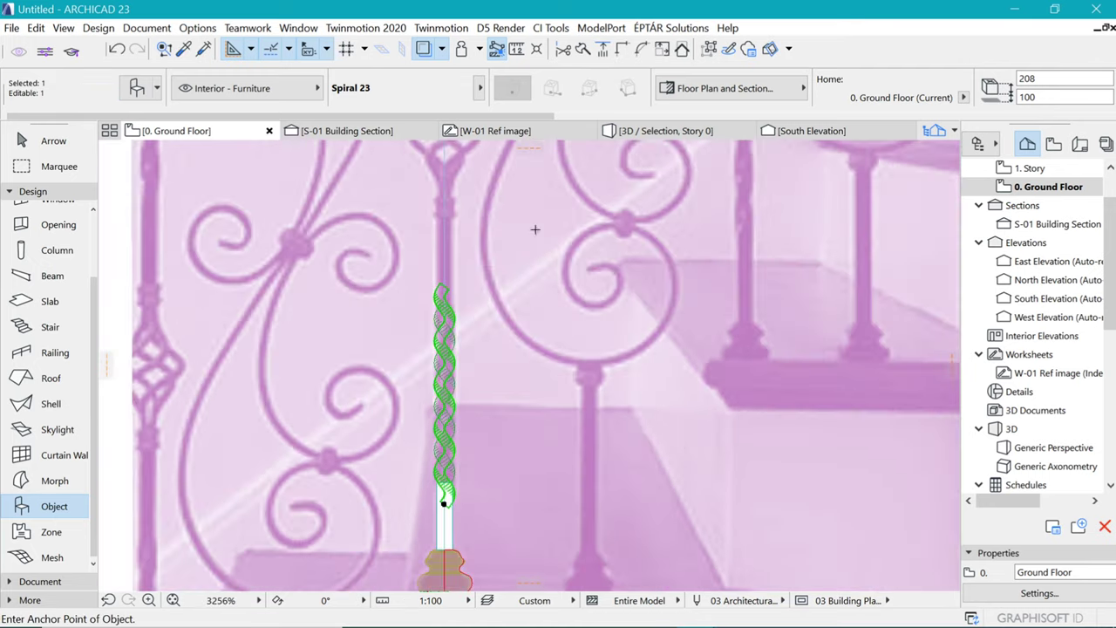
pyautogui.press('Escape')
pyautogui.scroll(2, 431, 413)
pyautogui.scroll(-3, 483, 363)
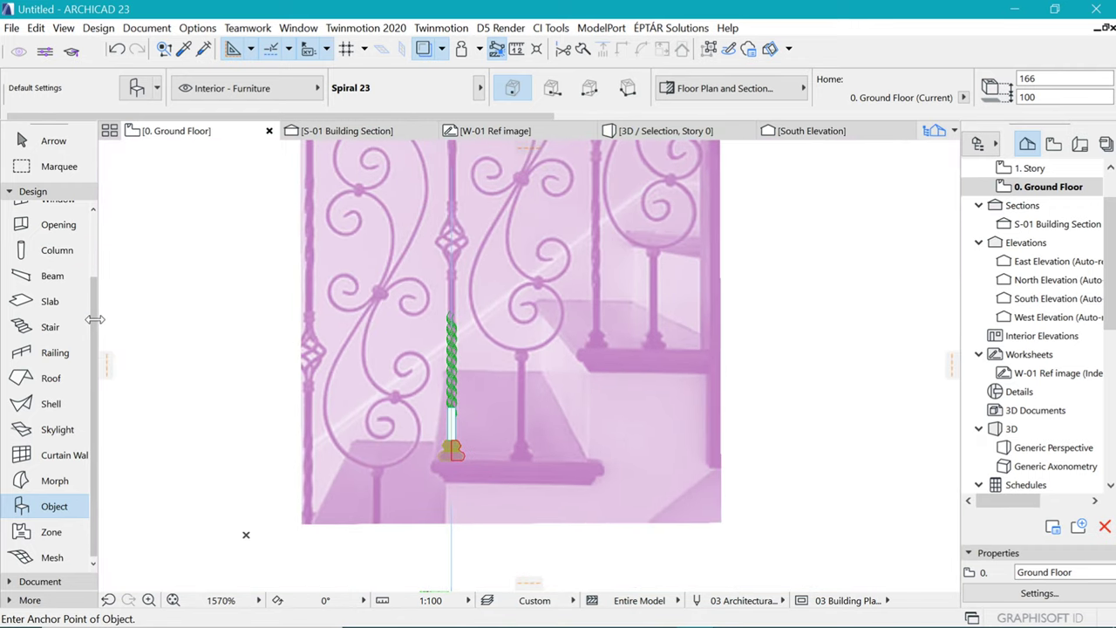
pyautogui.hotkey('ctrl', 'a')
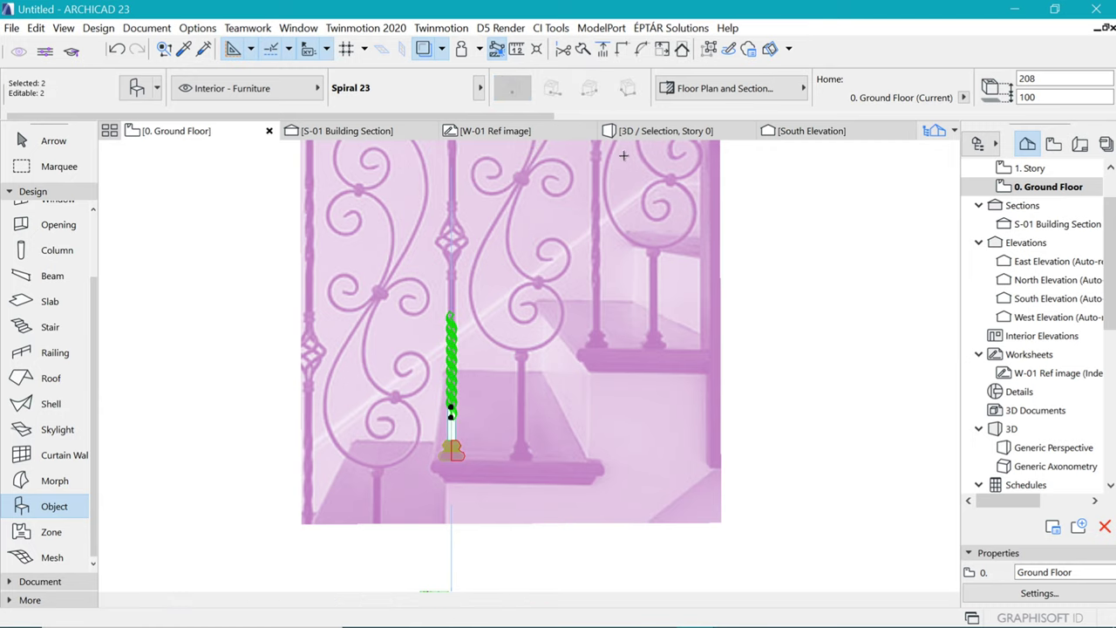
pyautogui.press('F5')
# Select both spirals in the 3D view and set their surface to Metal - Iron
pyautogui.moveTo(268, 278); pyautogui.dragTo(803, 467)
pyautogui.click(804, 466)
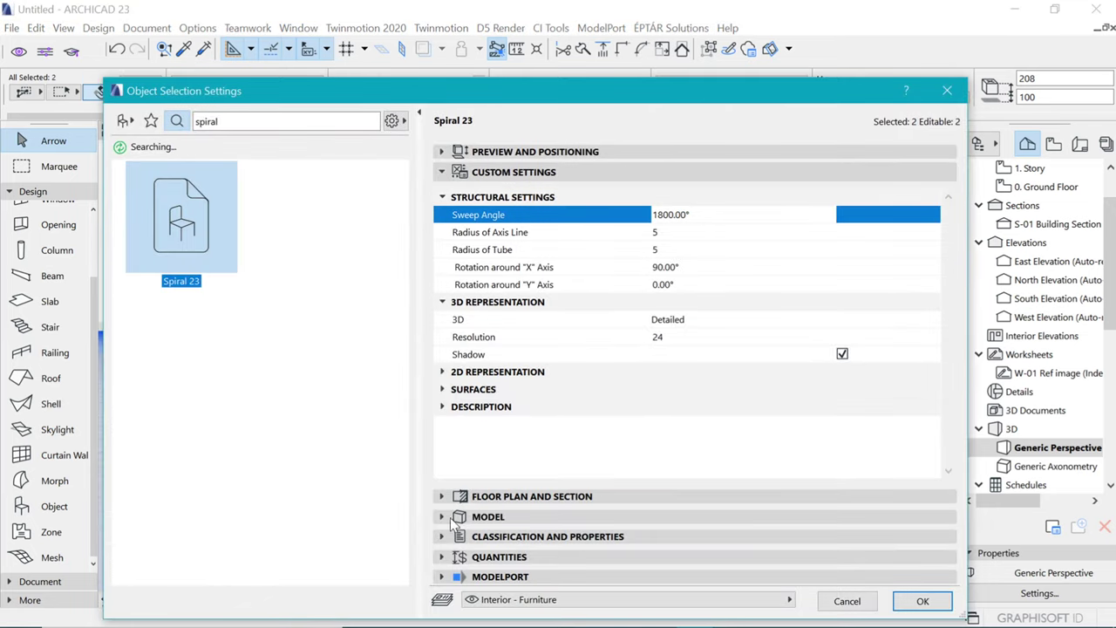
pyautogui.click(489, 516)
pyautogui.click(528, 449)
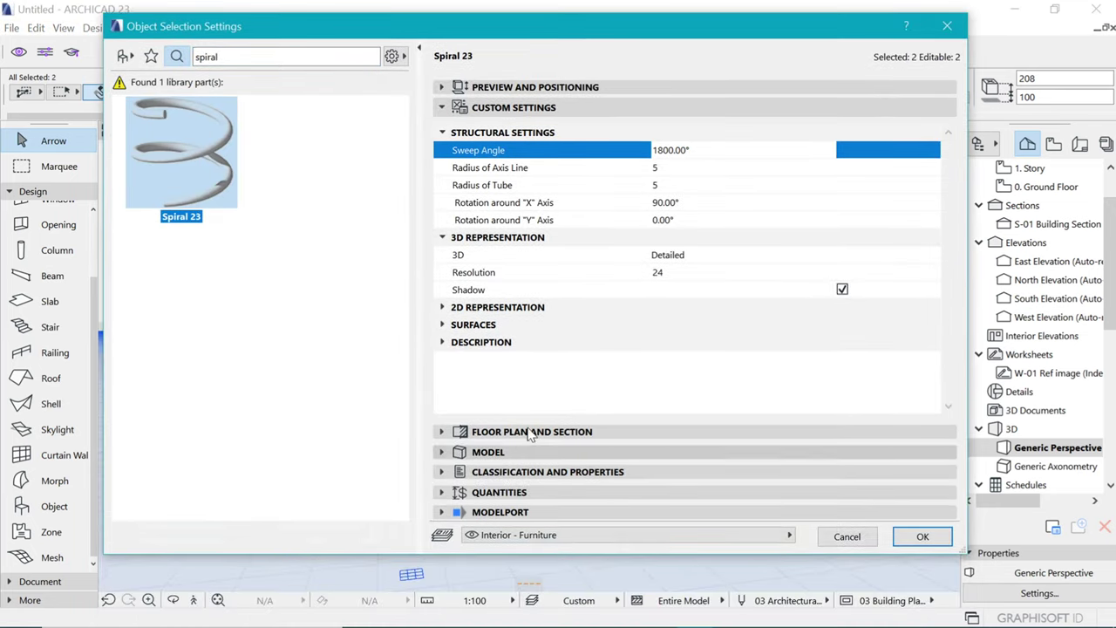
pyautogui.click(444, 325)
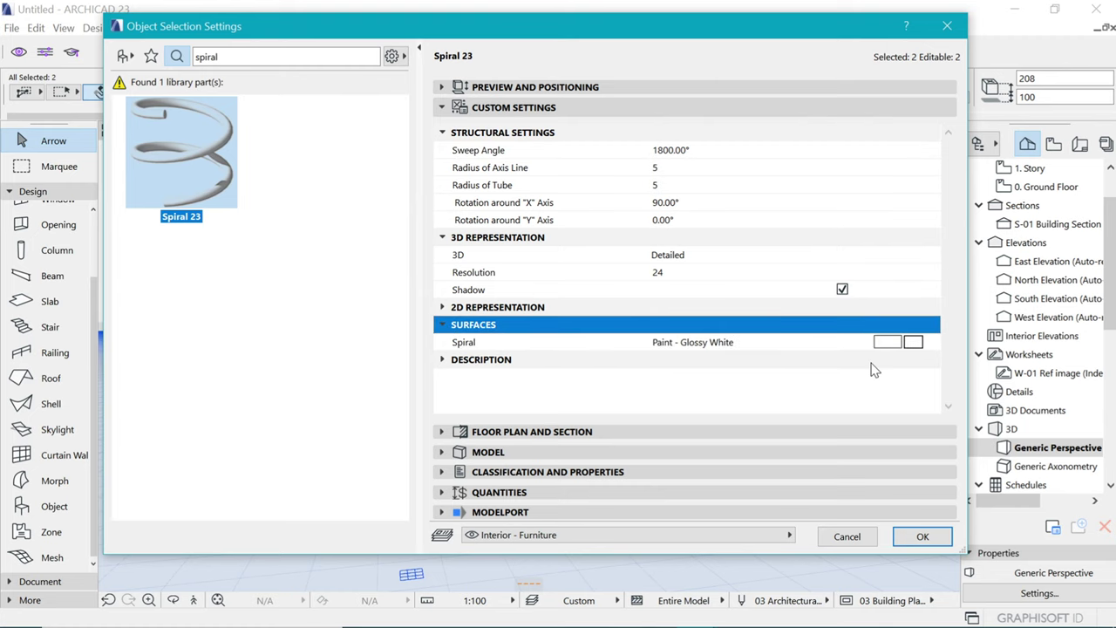
pyautogui.click(913, 343)
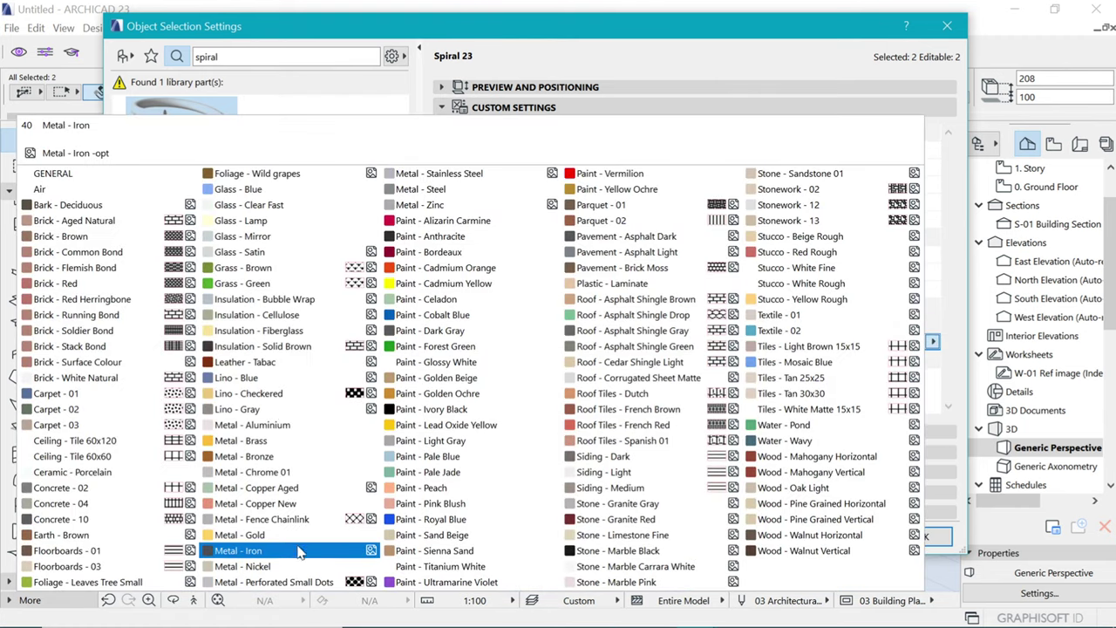
pyautogui.click(299, 552)
pyautogui.click(918, 535)
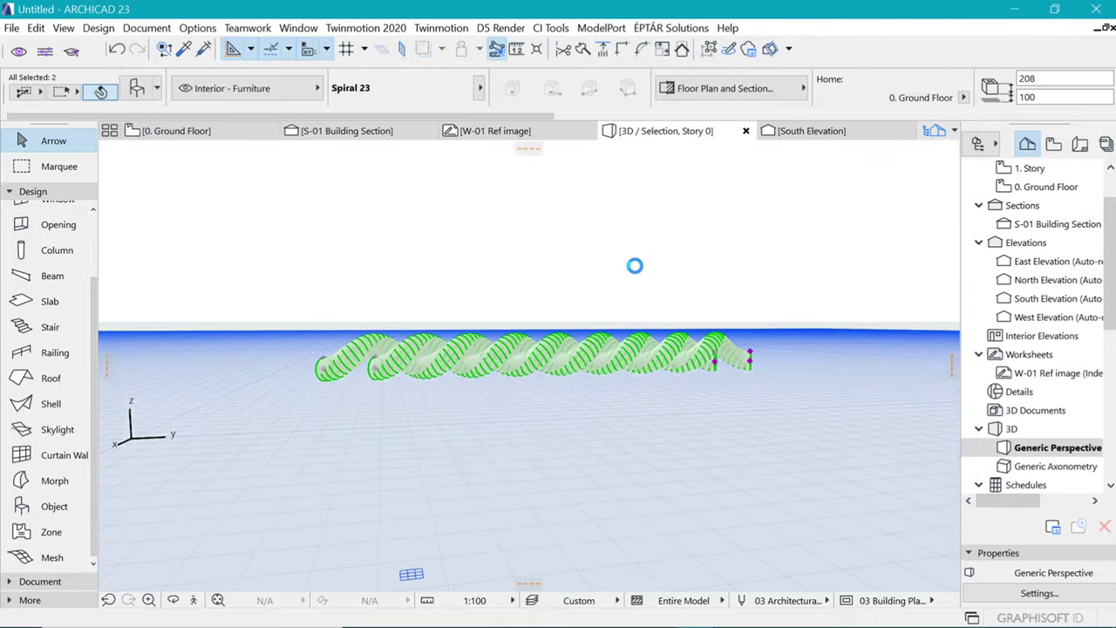
# In the S-01 Building Section, select both spirals and move them straight down onto the beam's centre axis
pyautogui.click(637, 262)
pyautogui.scroll(-3, 523, 408)
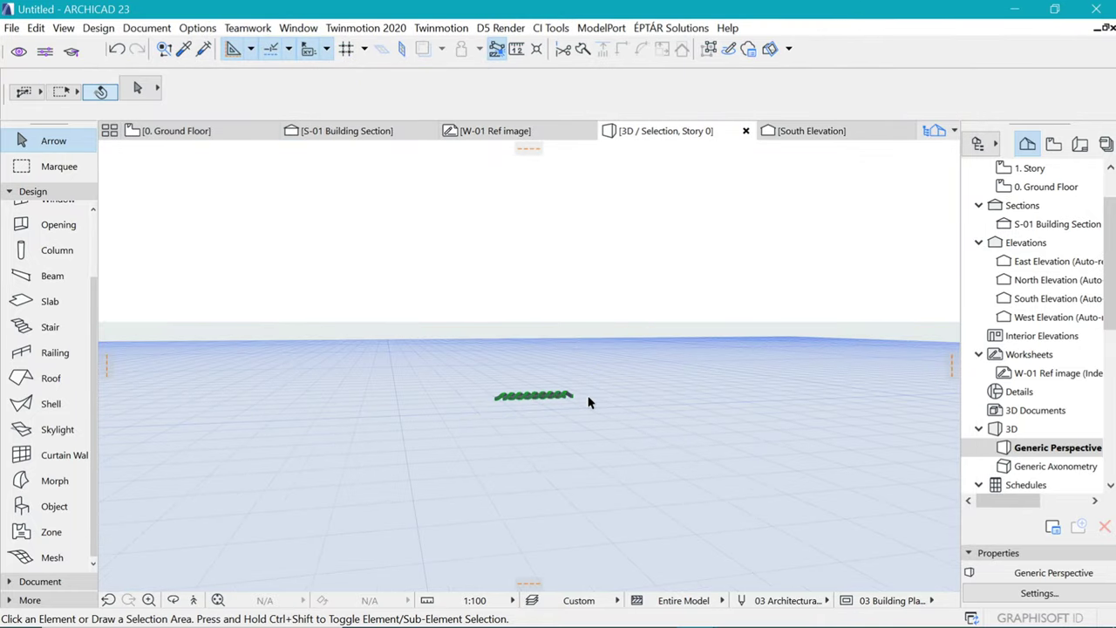
pyautogui.scroll(5, 589, 403)
pyautogui.press('F2')
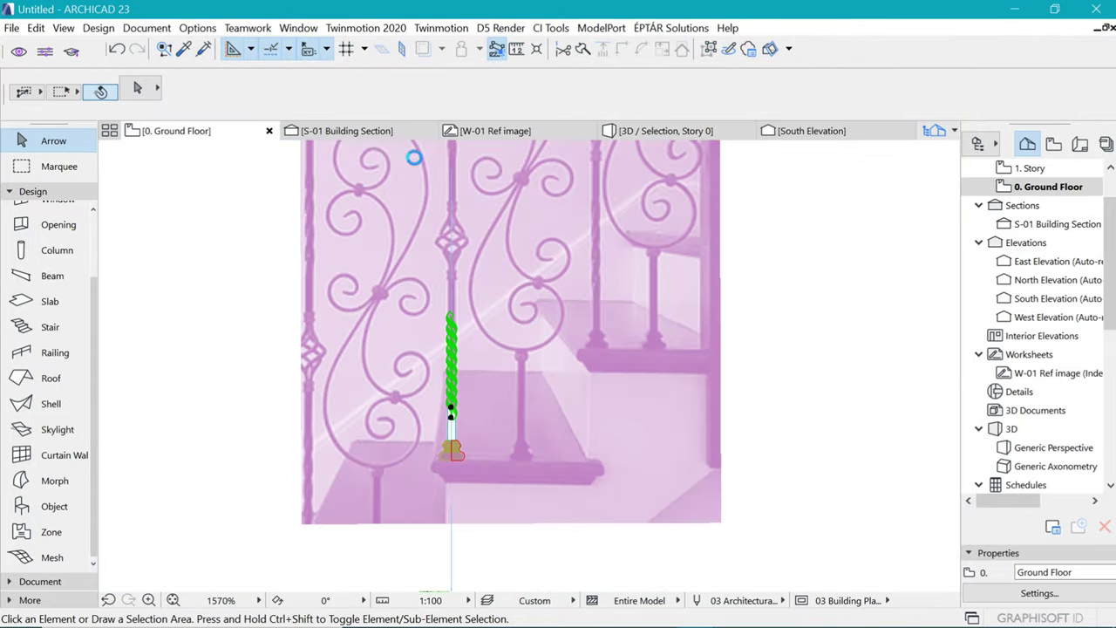
pyautogui.click(351, 130)
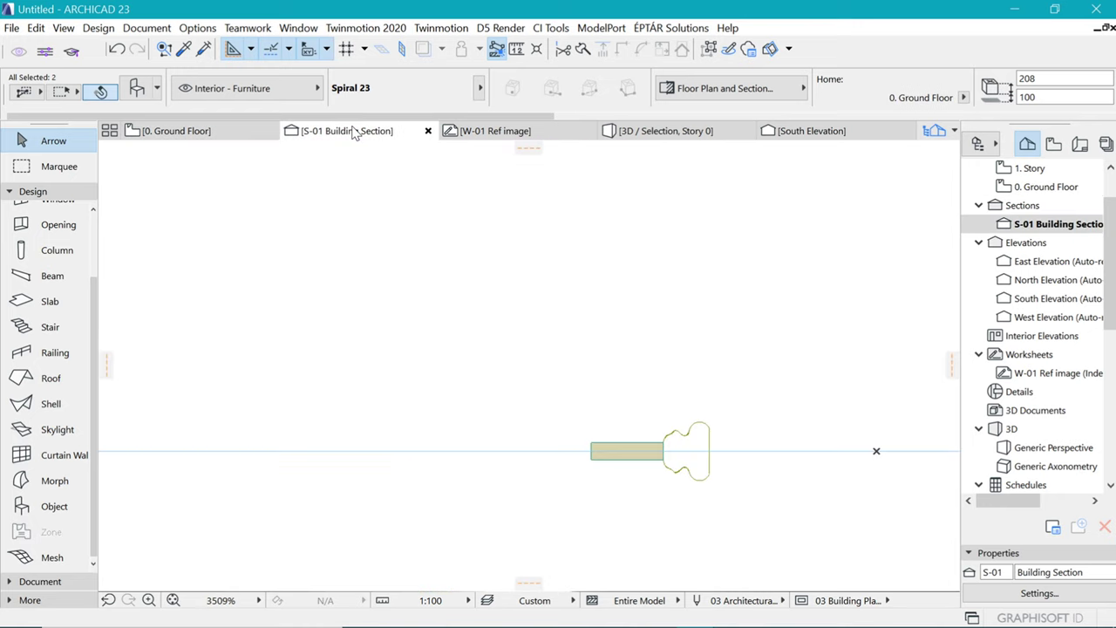
pyautogui.click(361, 299)
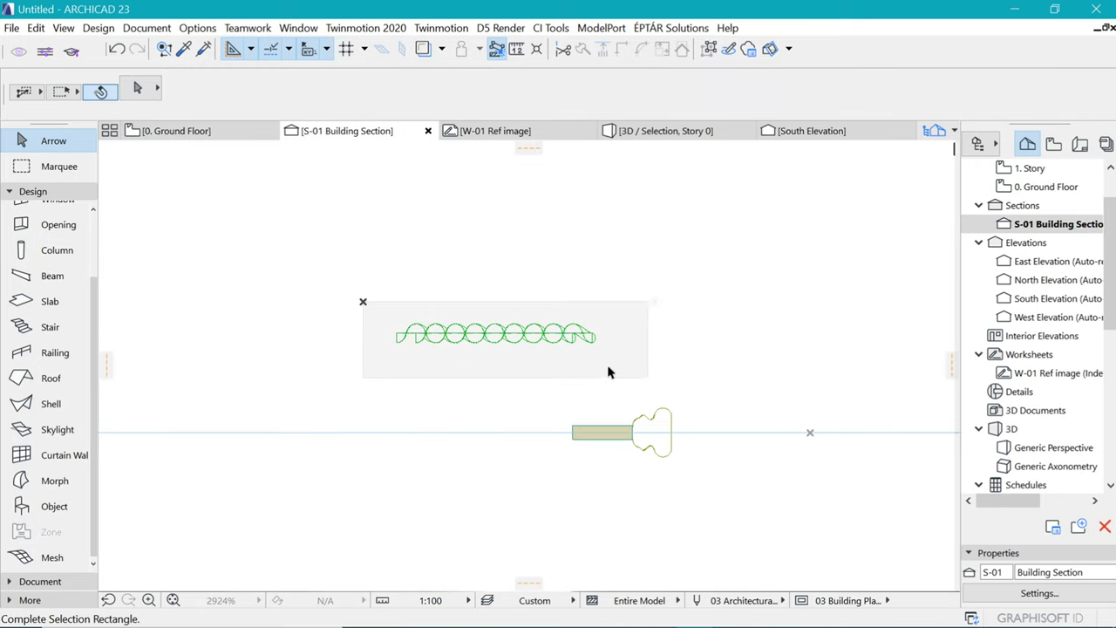
pyautogui.click(648, 380)
pyautogui.hotkey('ctrl', 'd')
pyautogui.click(582, 337)
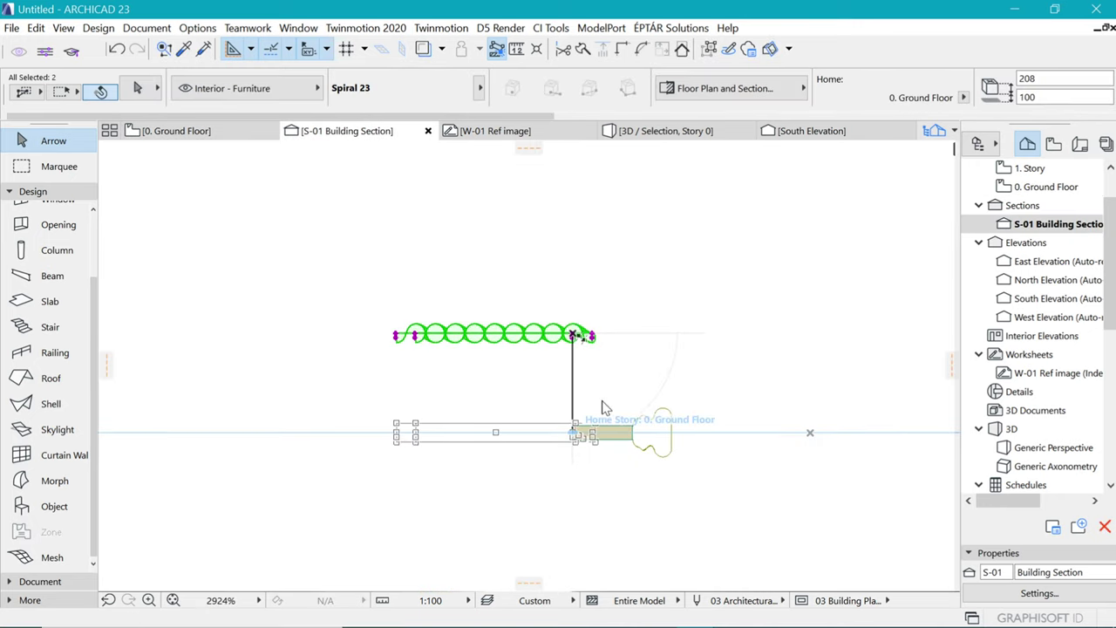
pyautogui.click(602, 438)
pyautogui.scroll(-1, 731, 438)
# On the Ground Floor plan, copy the short round beam straight up to the top end of the interlocked spirals
pyautogui.click(200, 133)
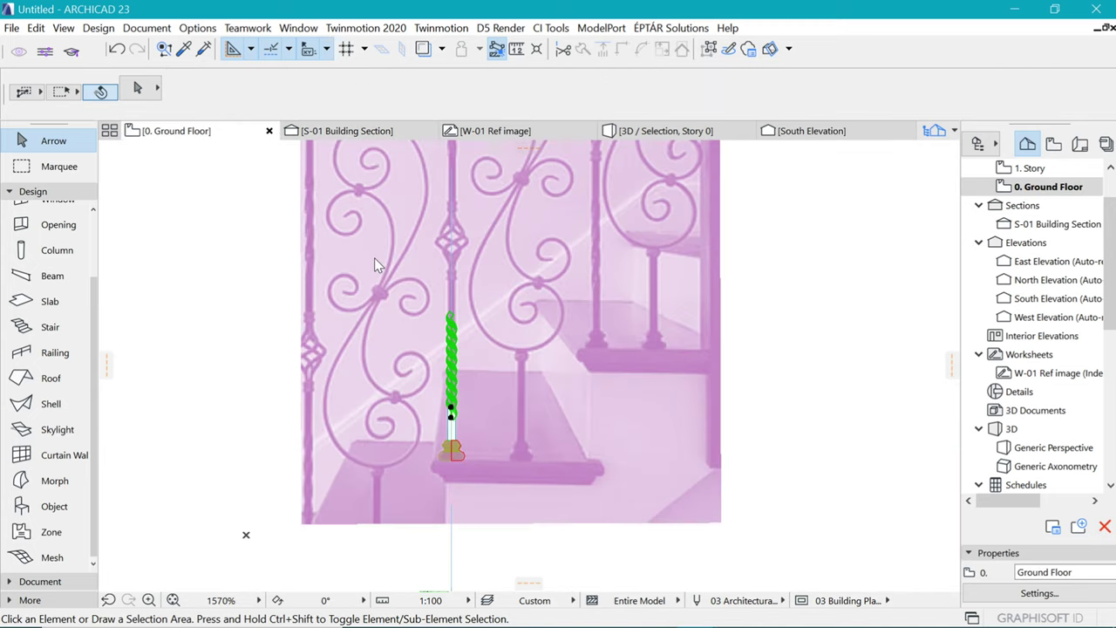
pyautogui.scroll(3, 448, 422)
pyautogui.click(453, 482)
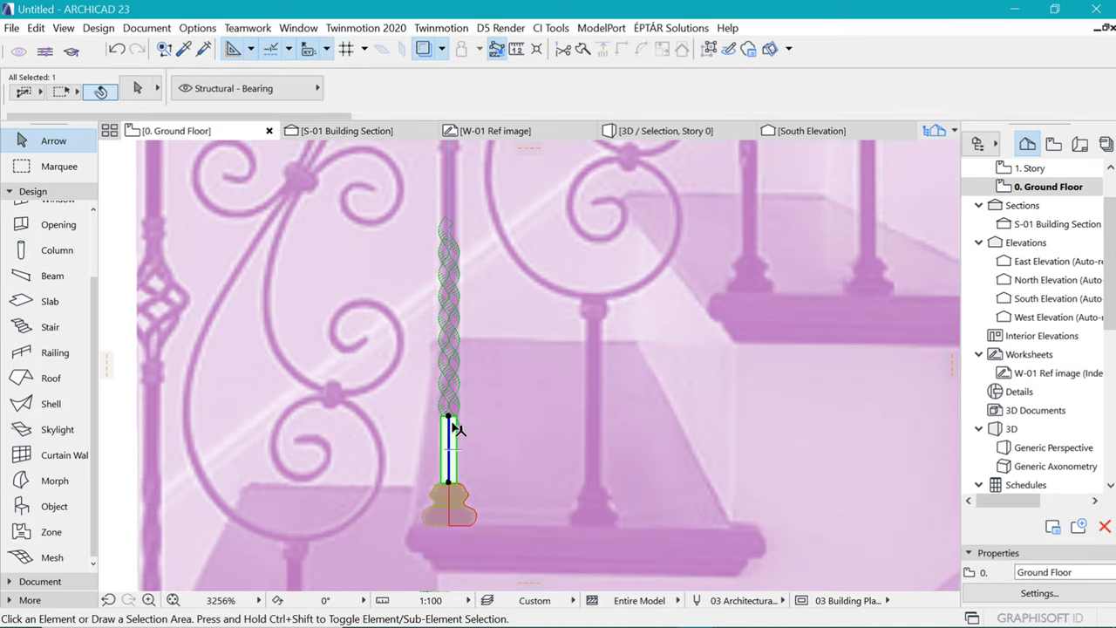
pyautogui.hotkey('ctrl', 'd')
pyautogui.click(448, 484)
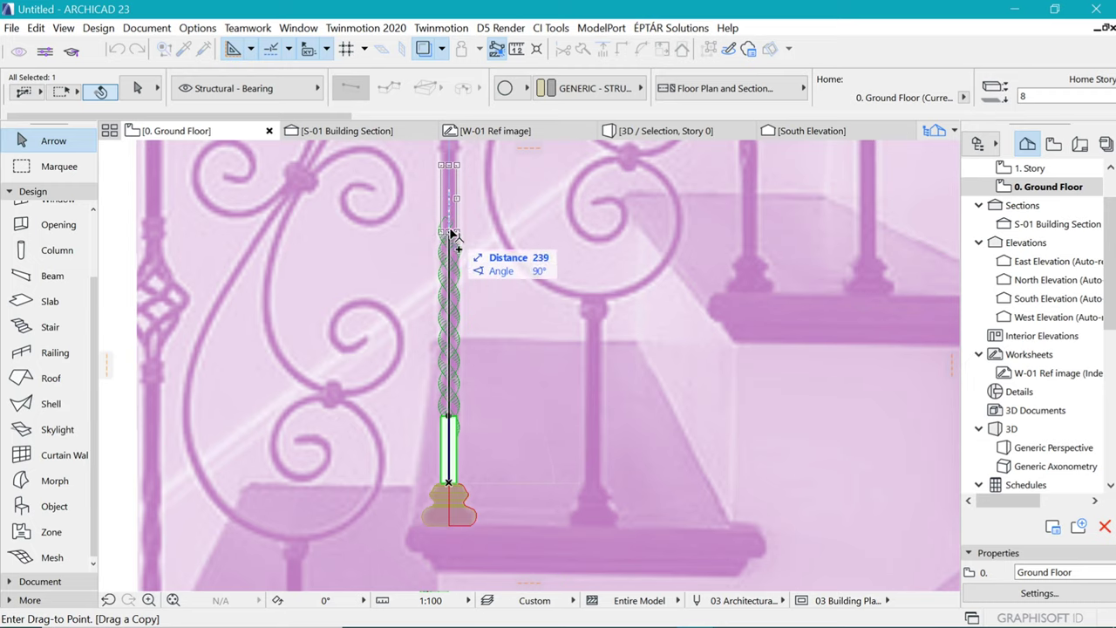
pyautogui.click(449, 222)
pyautogui.scroll(-4, 441, 375)
pyautogui.press('Escape')
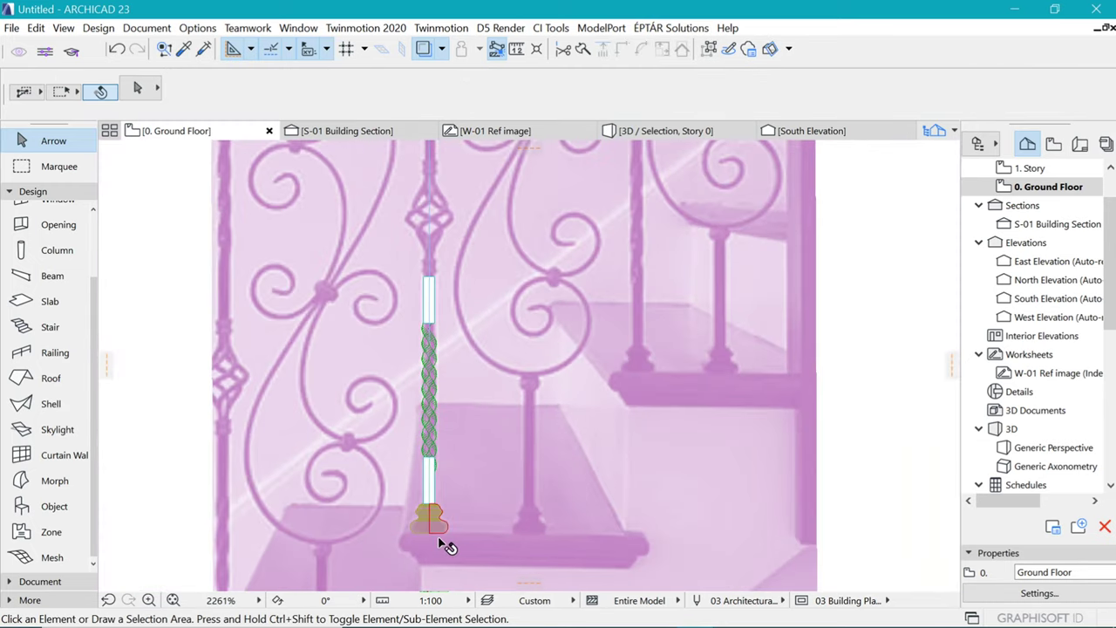
# Trace one side of the small collar above the upper beam with a spline, following the reference picture
pyautogui.scroll(4, 440, 545)
pyautogui.press('s')
pyautogui.scroll(-3, 462, 523)
pyautogui.scroll(6, 483, 530)
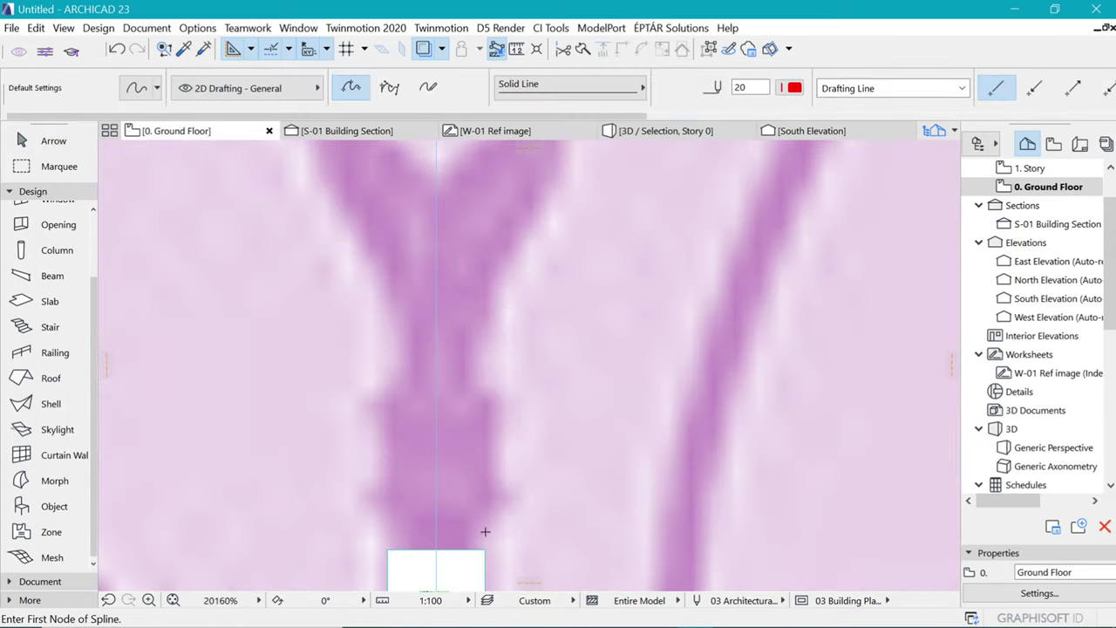
pyautogui.click(484, 535)
pyautogui.doubleClick(498, 393)
# Copy the base profile's axis line up to the collar and close the outline with horizontal lines to the spline's ends
pyautogui.scroll(-4, 476, 435)
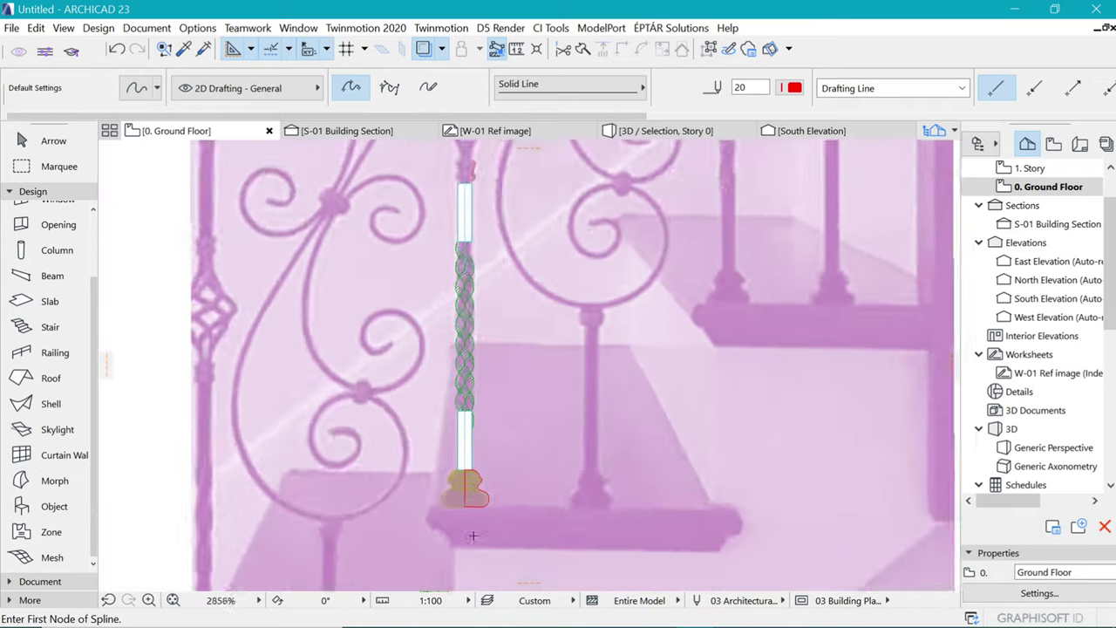
pyautogui.scroll(3, 473, 537)
pyautogui.scroll(-1, 453, 486)
pyautogui.click(447, 491)
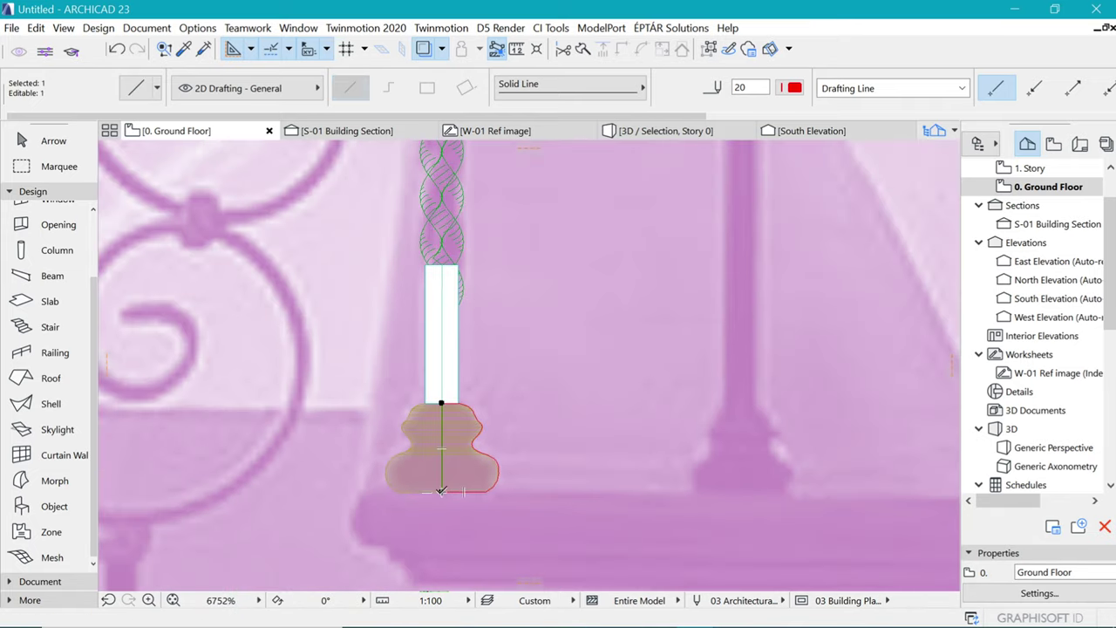
pyautogui.click(441, 489)
pyautogui.scroll(-3, 481, 392)
pyautogui.scroll(3, 488, 326)
pyautogui.click(488, 326)
pyautogui.scroll(2, 427, 374)
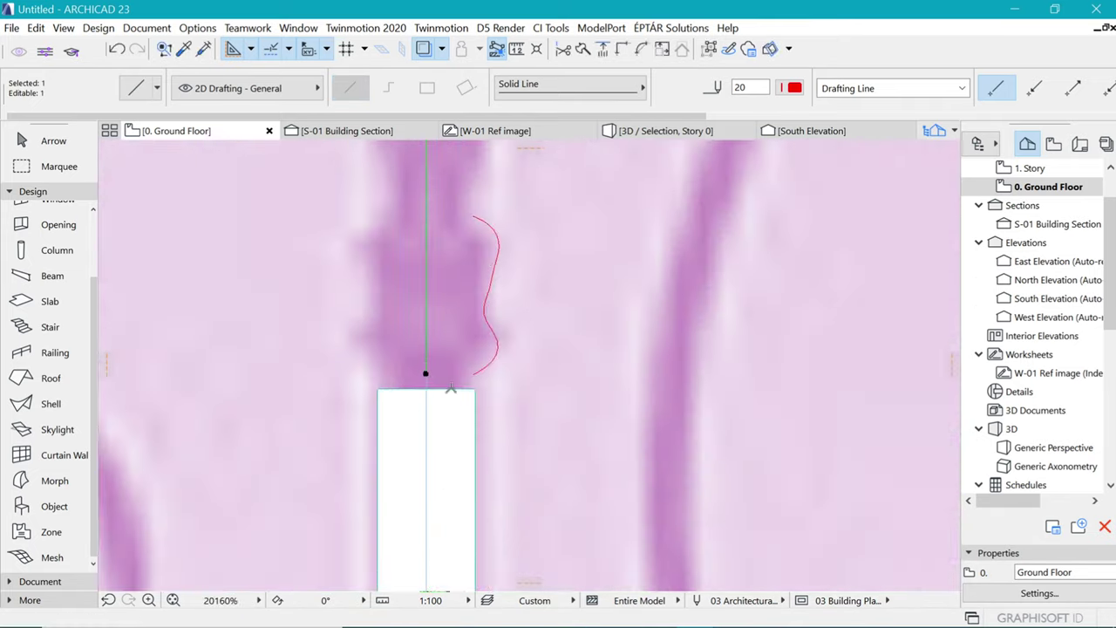
pyautogui.press('l')
pyautogui.scroll(-3, 498, 363)
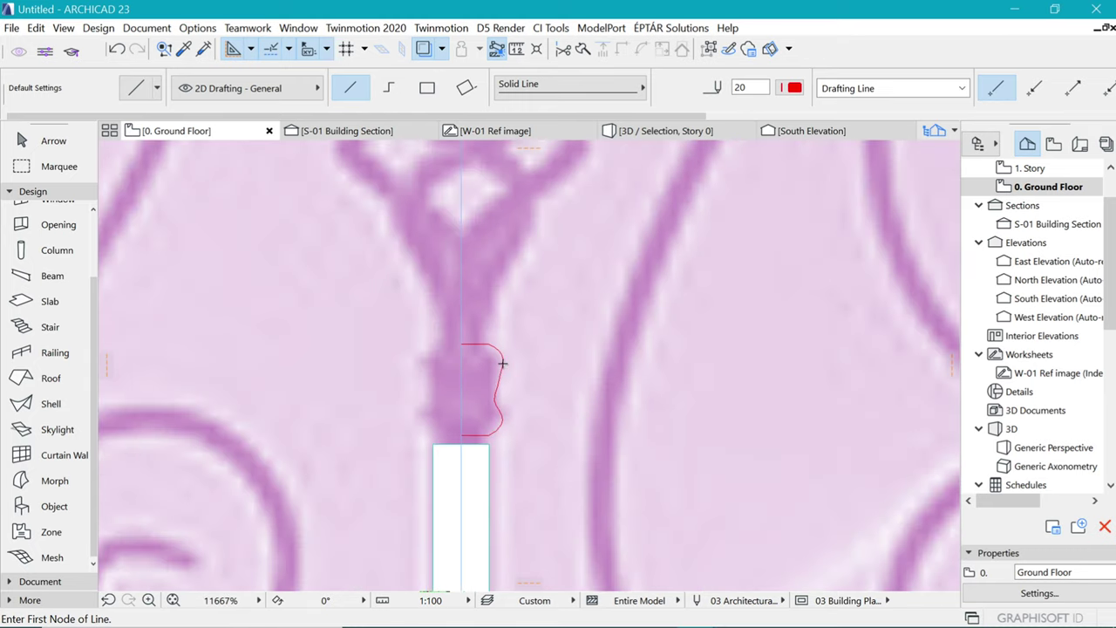
pyautogui.scroll(2, 494, 402)
pyautogui.scroll(-3, 398, 267)
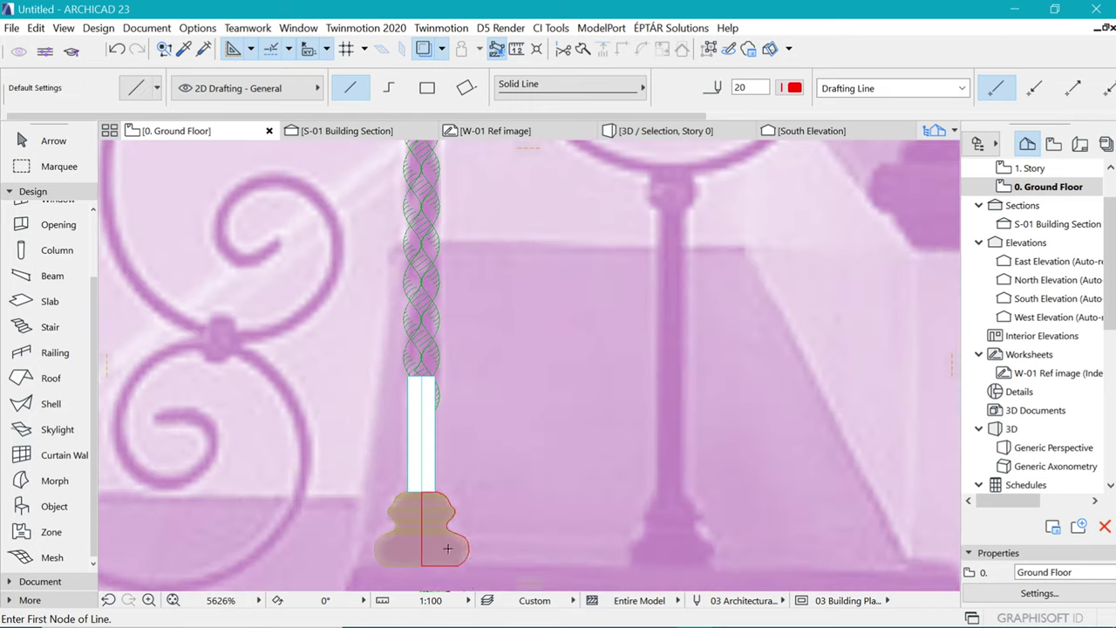
# Create a revolved Iron morph from the closed collar profile, turning it 360° about the baluster's centre axis
pyautogui.click(448, 547)
pyautogui.press('Escape')
pyautogui.scroll(-2, 463, 533)
pyautogui.click(54, 480)
pyautogui.scroll(4, 445, 488)
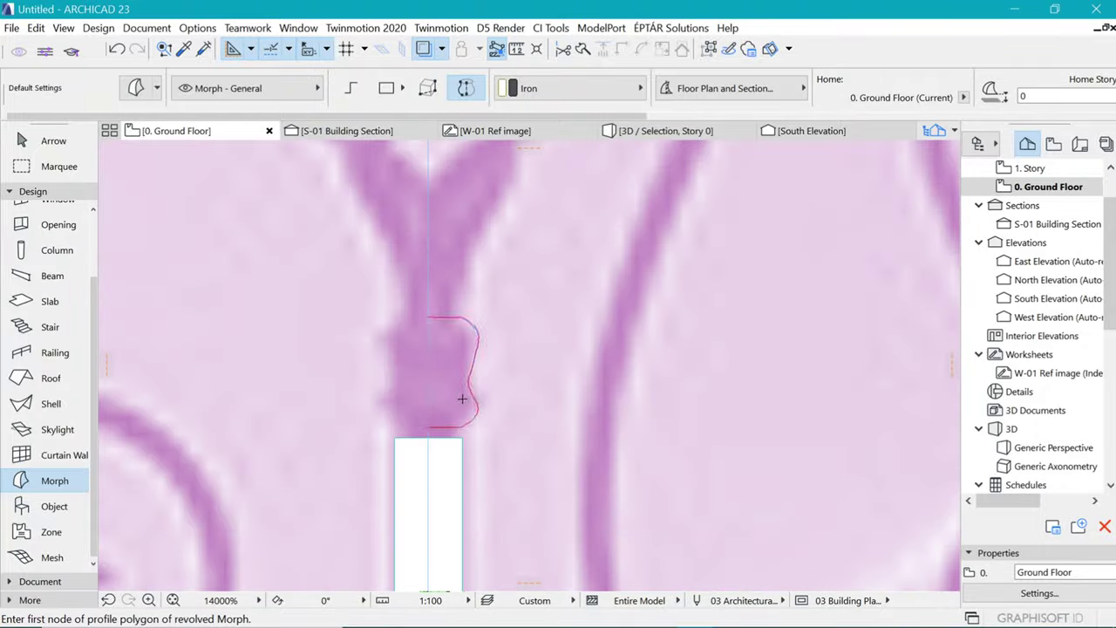
pyautogui.scroll(2, 439, 384)
pyautogui.click(439, 384)
pyautogui.click(428, 427)
pyautogui.click(428, 319)
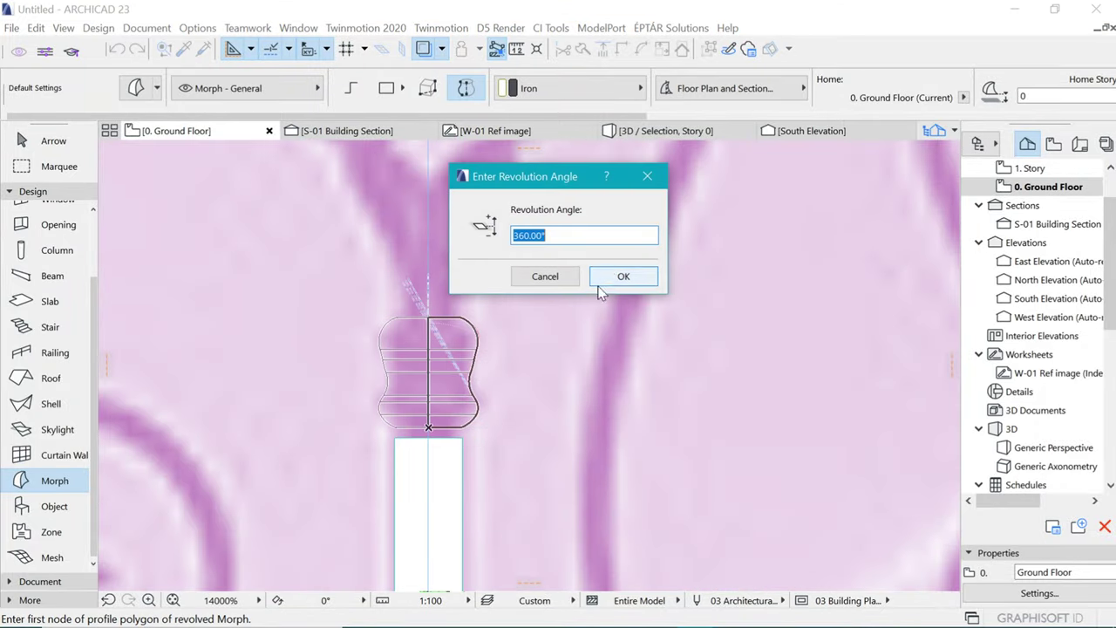
pyautogui.press('Return')
# Stretch the top end of the upper beam until it meets the underside of the collar
pyautogui.click(428, 439)
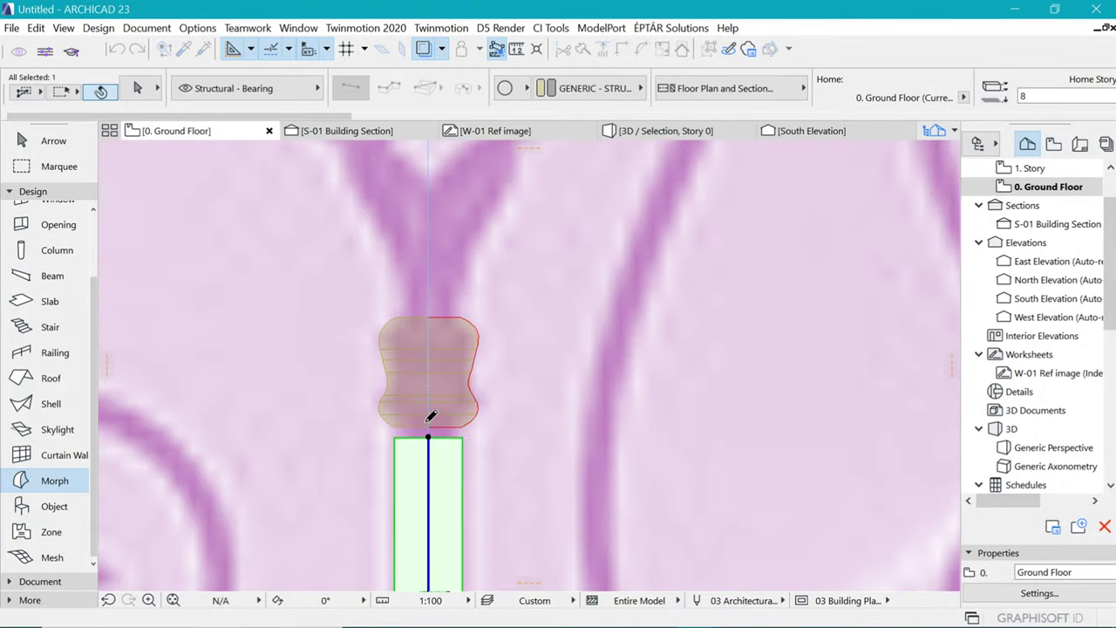
pyautogui.scroll(-5, 428, 419)
pyautogui.press('Escape')
pyautogui.scroll(-3, 401, 357)
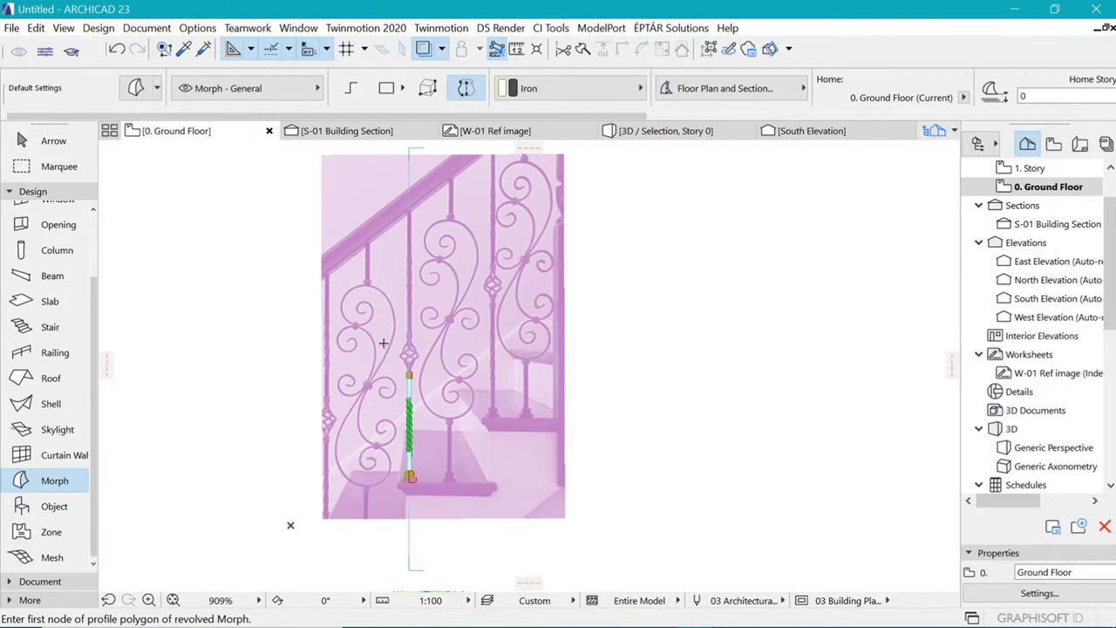
# Show all the modelled baluster parts in the 3D view and examine the assembly
pyautogui.press('F3')
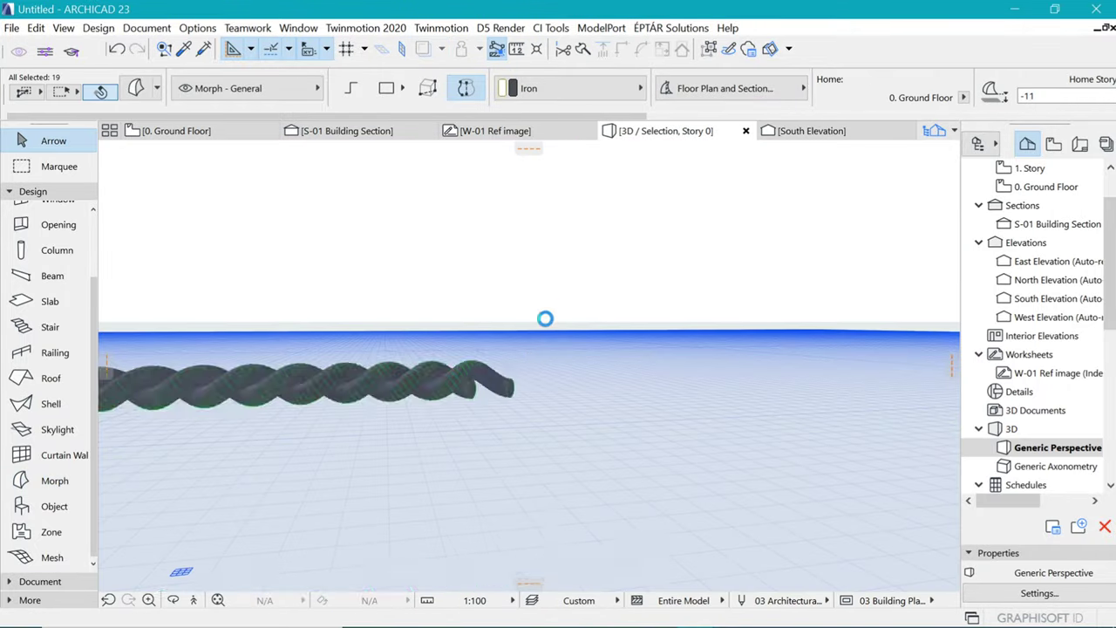
pyautogui.scroll(-5, 575, 411)
pyautogui.scroll(3, 601, 407)
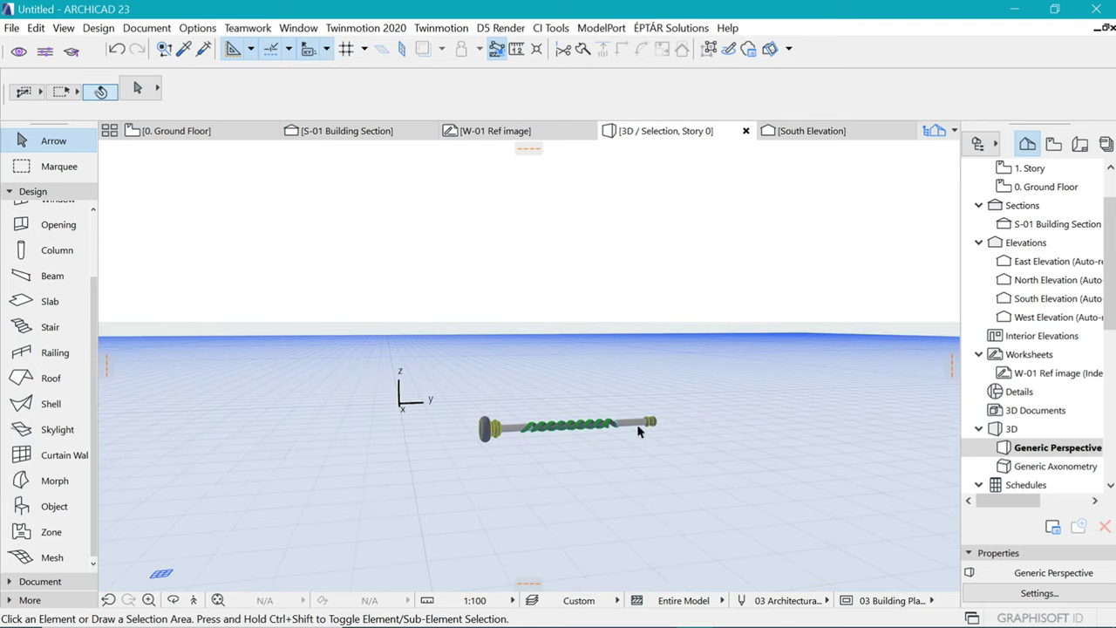
# Select both short round beams in 3D and replace their generic structural building material
pyautogui.moveTo(642, 424); pyautogui.dragTo(470, 397)
pyautogui.hotkey('ctrl', 't')
pyautogui.click(302, 101)
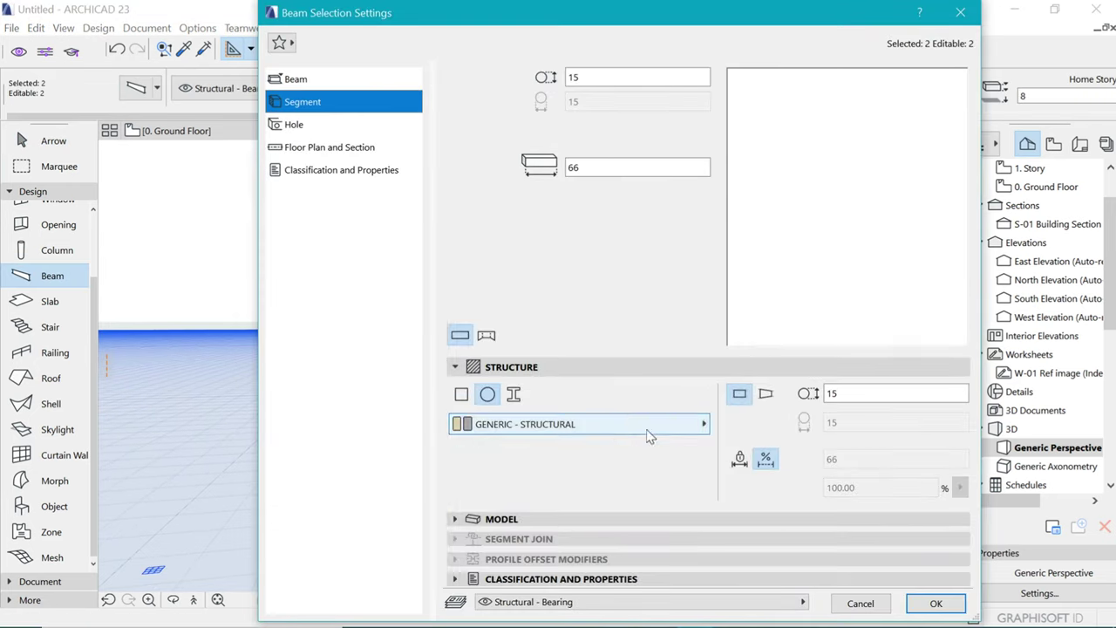
pyautogui.click(642, 424)
pyautogui.click(331, 571)
pyautogui.click(935, 602)
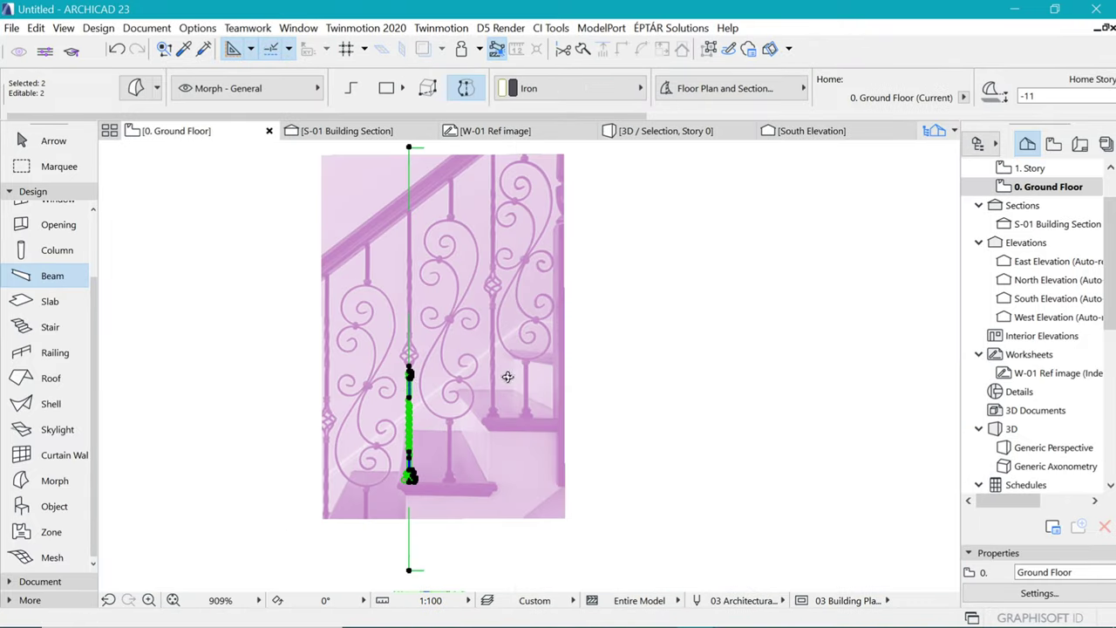
# On the Ground Floor plan, ready the Object tool with Spiral 23 and measure the basket's height above the collar
pyautogui.scroll(5, 401, 362)
pyautogui.press('Escape')
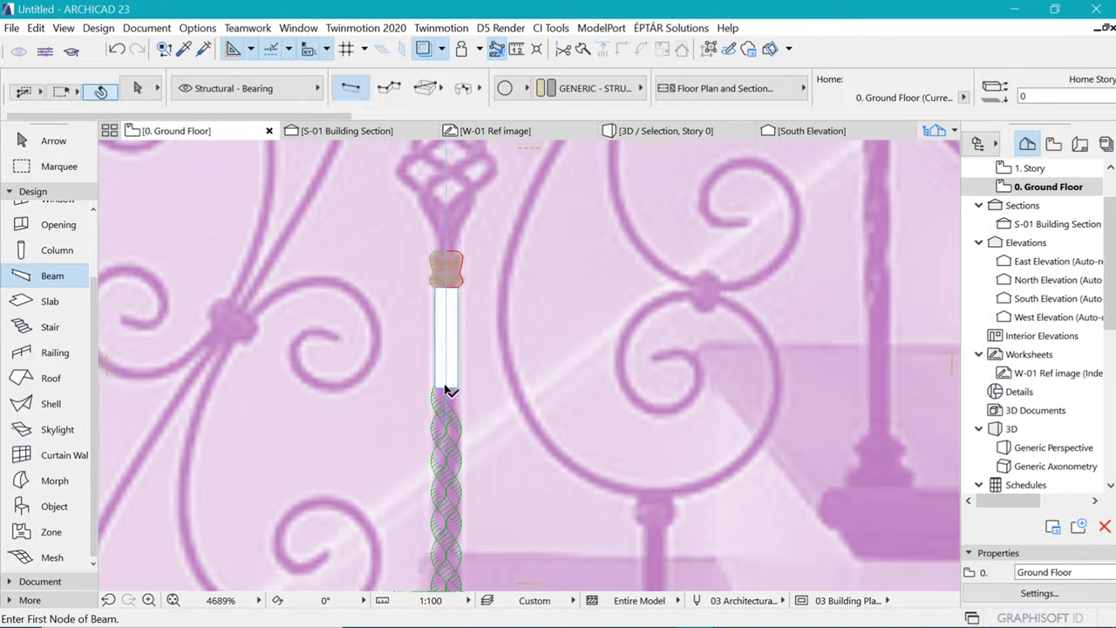
pyautogui.scroll(-5, 474, 393)
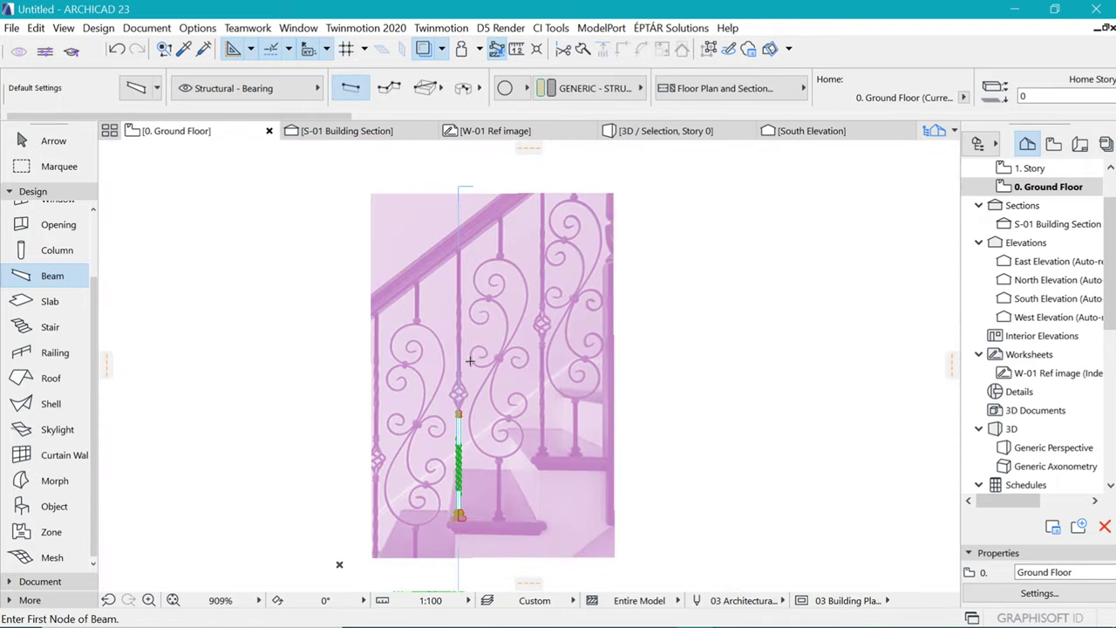
pyautogui.scroll(1, 469, 360)
pyautogui.scroll(7, 456, 391)
pyautogui.click(44, 507)
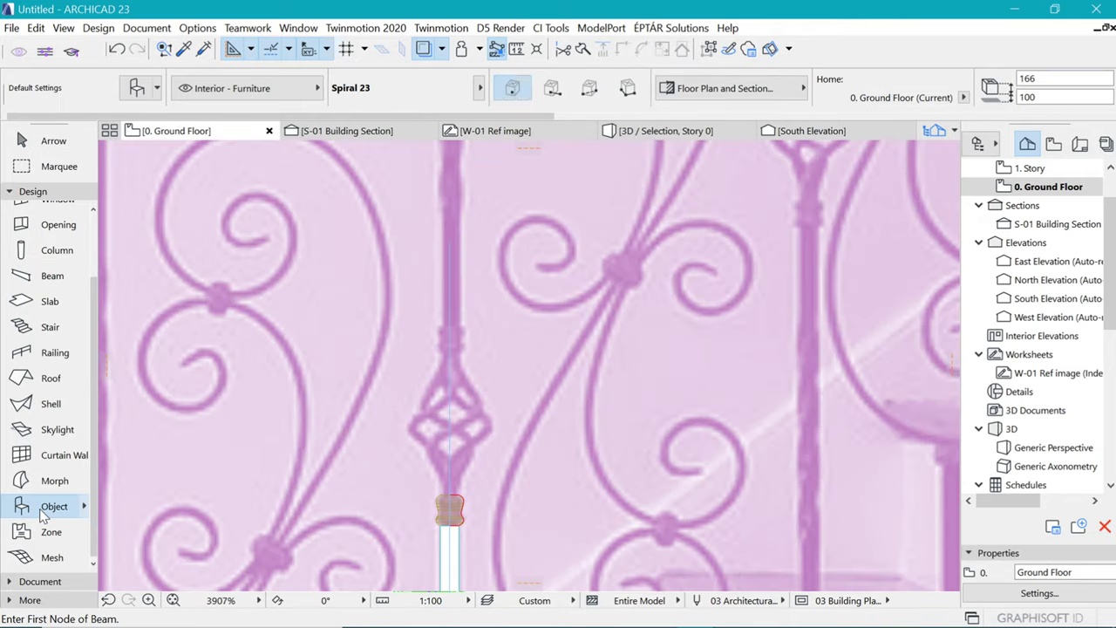
pyautogui.doubleClick(43, 515)
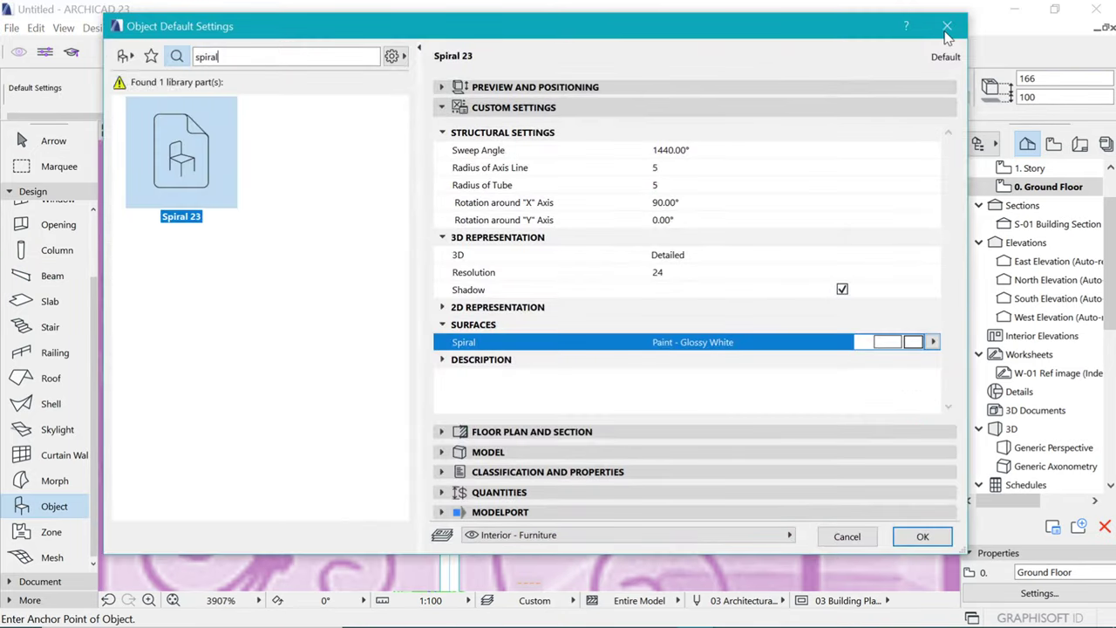
pyautogui.click(946, 27)
pyautogui.press('m')
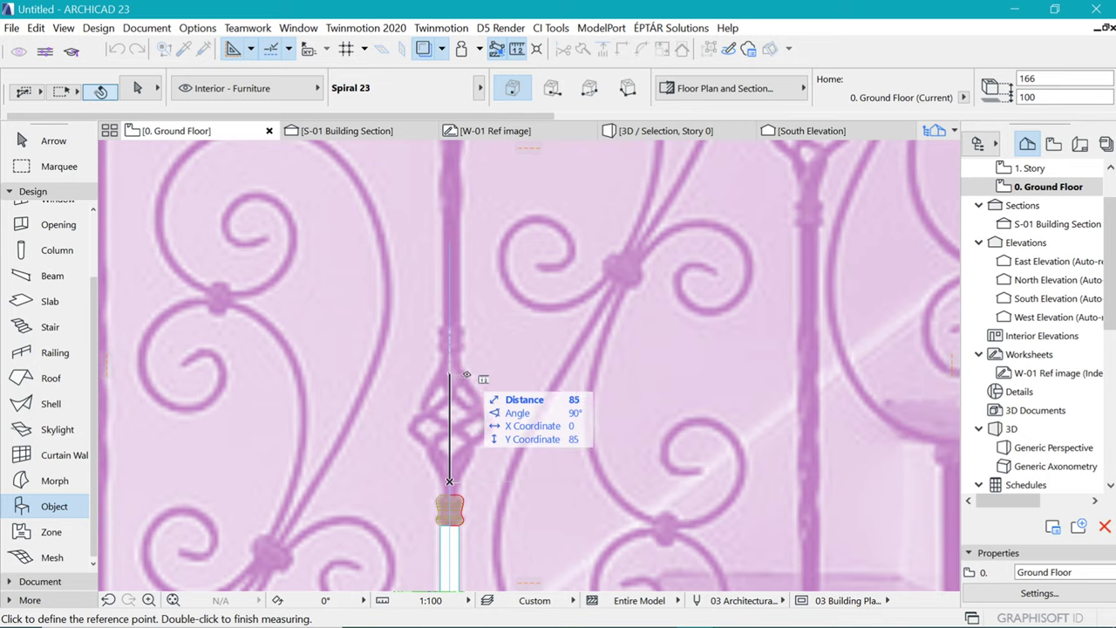
pyautogui.press('Escape')
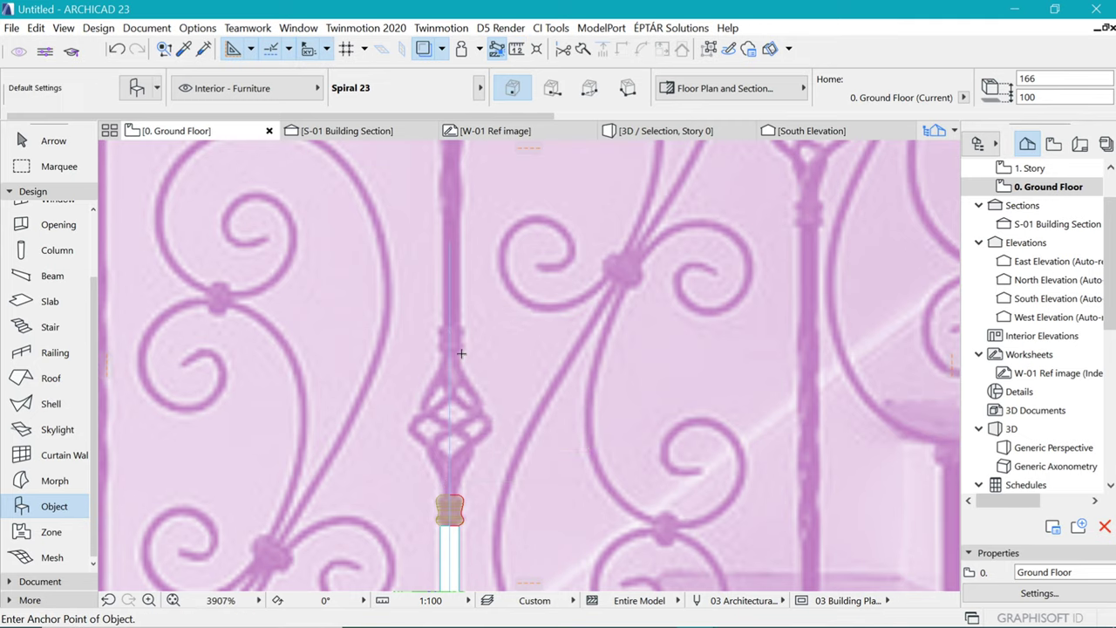
# Set the Spiral 23 default height to 89 and its sweep angle to 360°
pyautogui.hotkey('ctrl', 't')
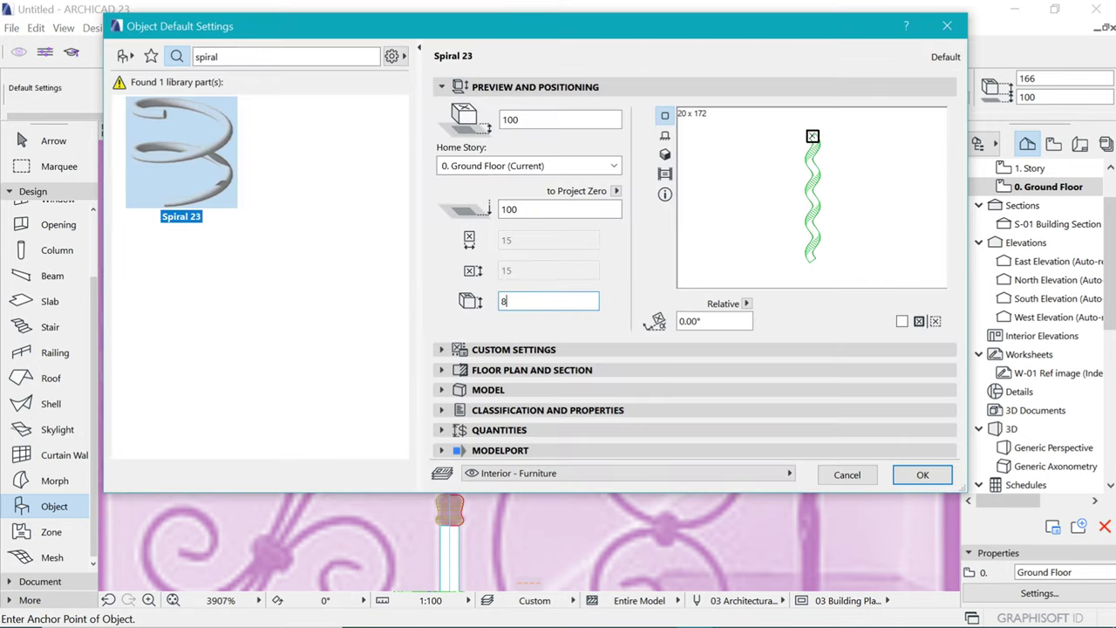
pyautogui.click(513, 348)
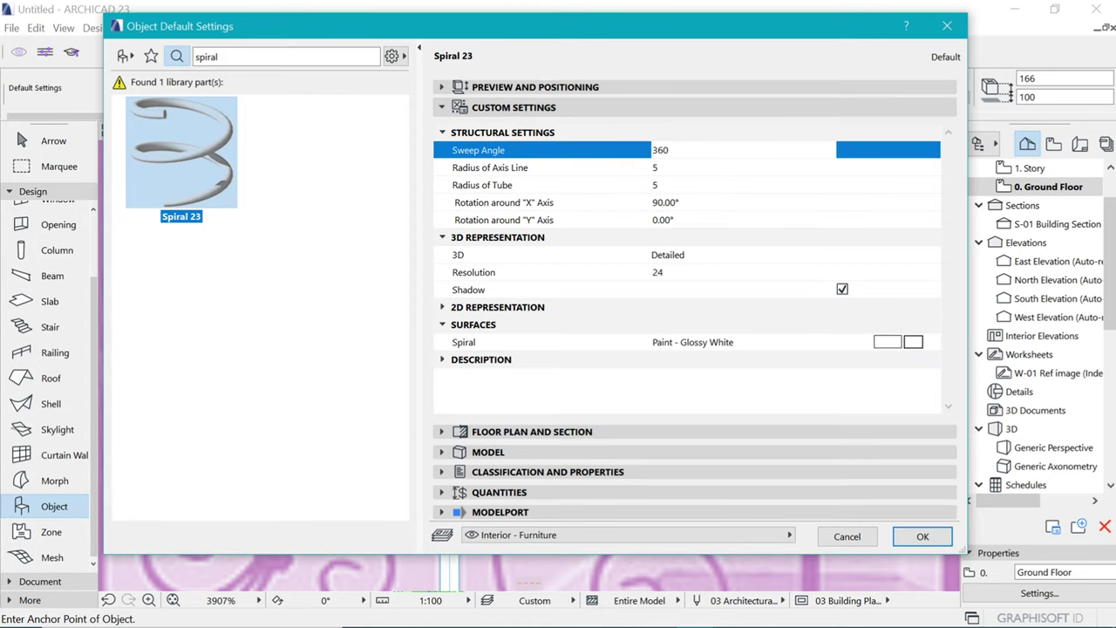
pyautogui.click(619, 89)
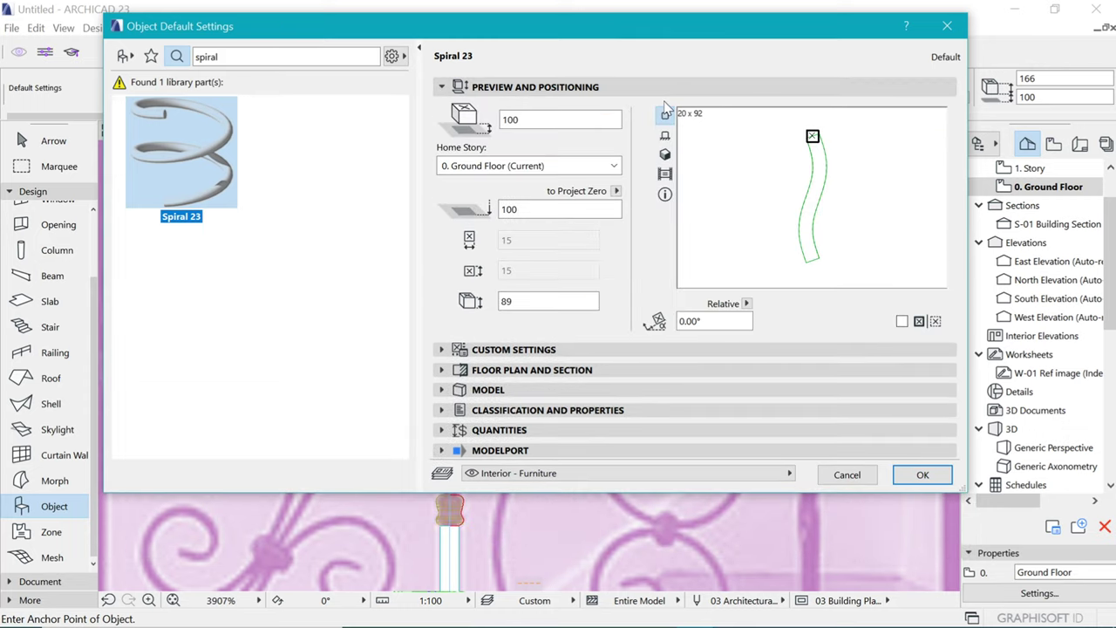
# Change the spiral's axis-line radius for the wider basket curve and place the object just above the collar
pyautogui.click(664, 87)
pyautogui.click(665, 107)
pyautogui.click(660, 169)
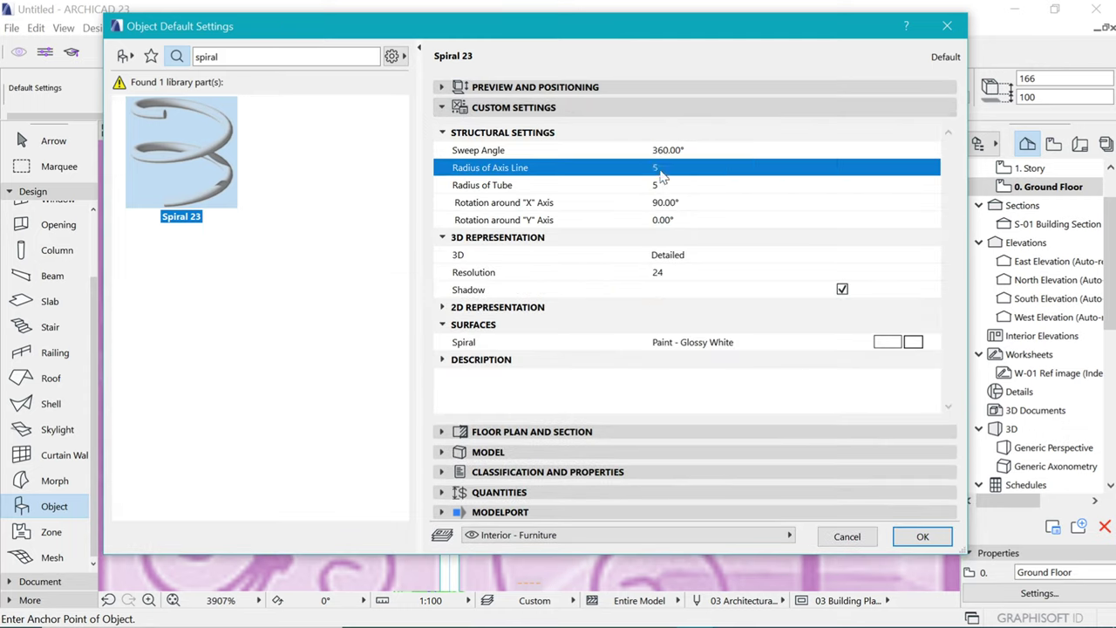
pyautogui.click(660, 172)
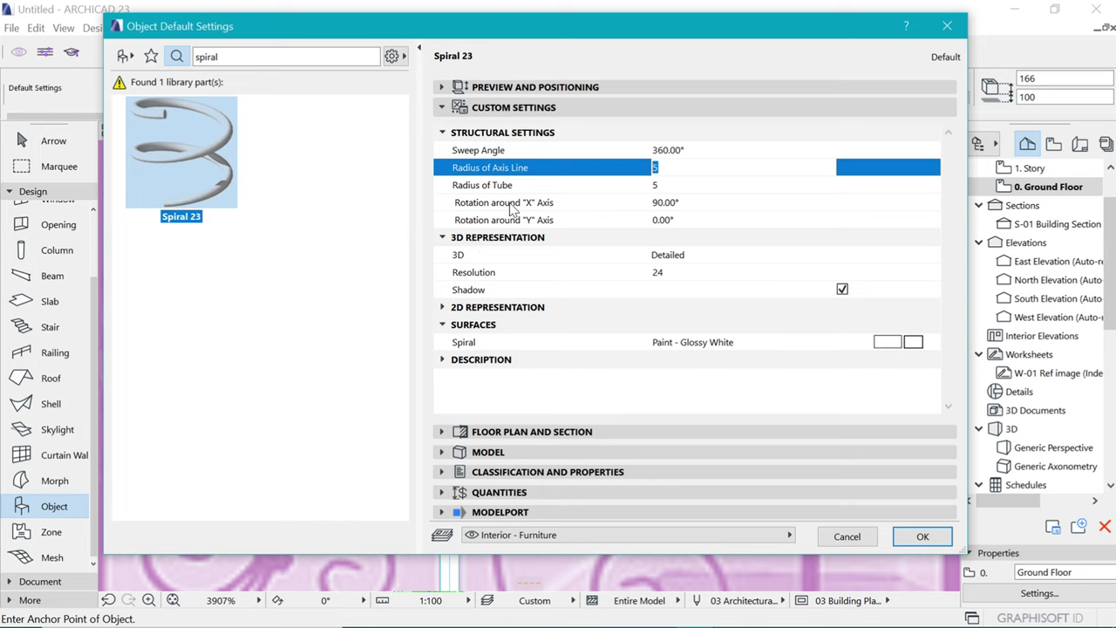
pyautogui.press('Return')
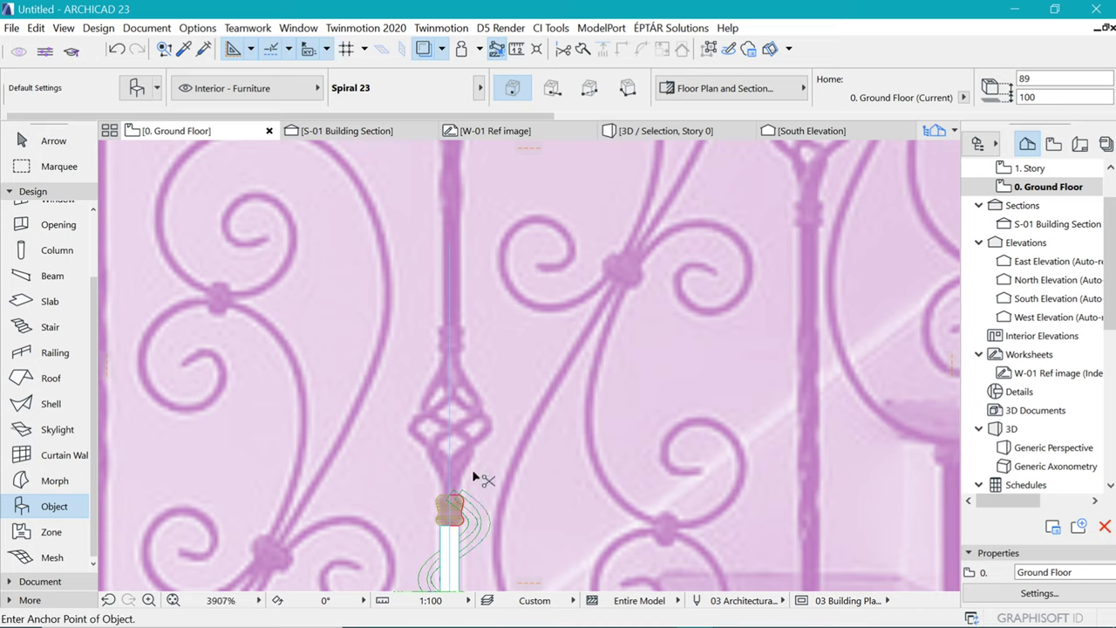
# Undo the spiral placement, place Spiral 23 again just above the collar, and mirror it about a horizontal axis through its anchor point
pyautogui.hotkey('ctrl', 'z')
pyautogui.click(451, 496)
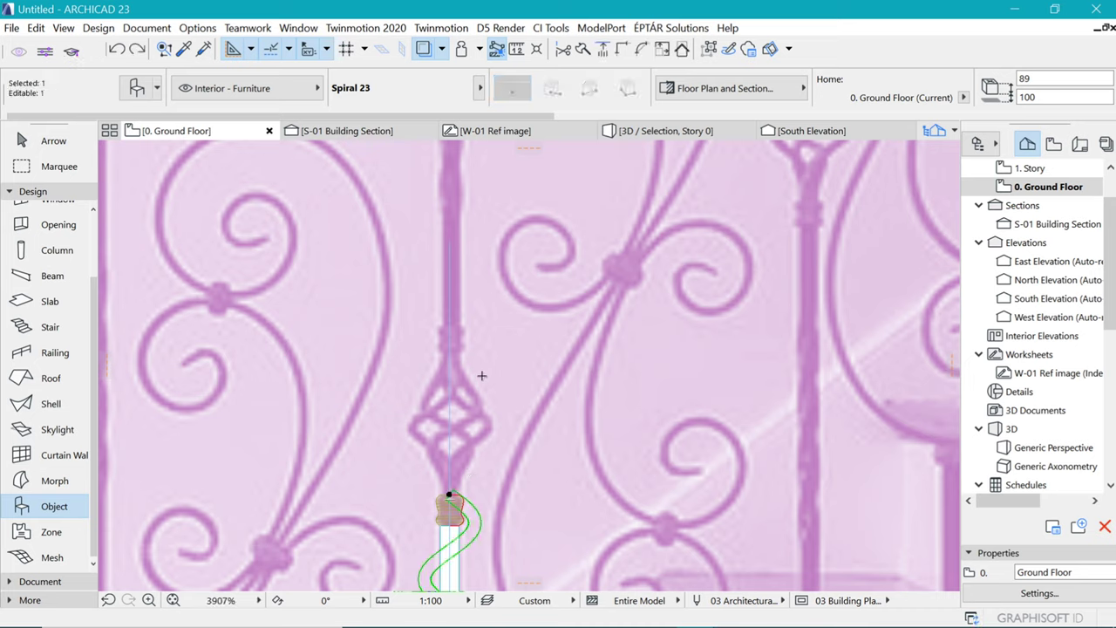
pyautogui.hotkey('ctrl', 'm')
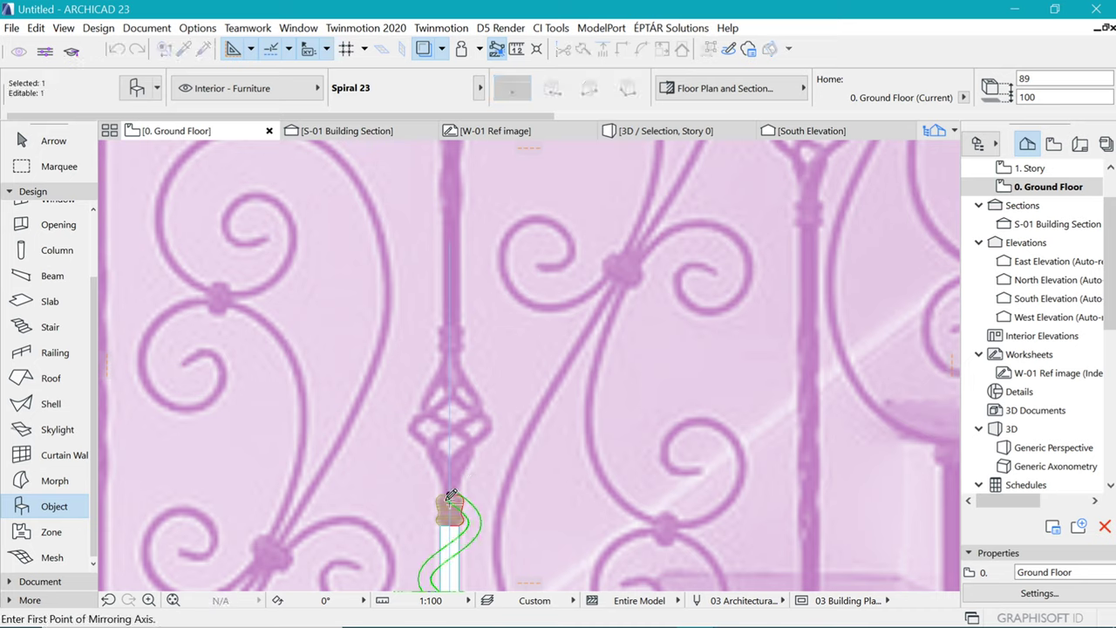
pyautogui.click(503, 490)
pyautogui.click(451, 496)
pyautogui.press('Escape')
pyautogui.scroll(-3, 500, 476)
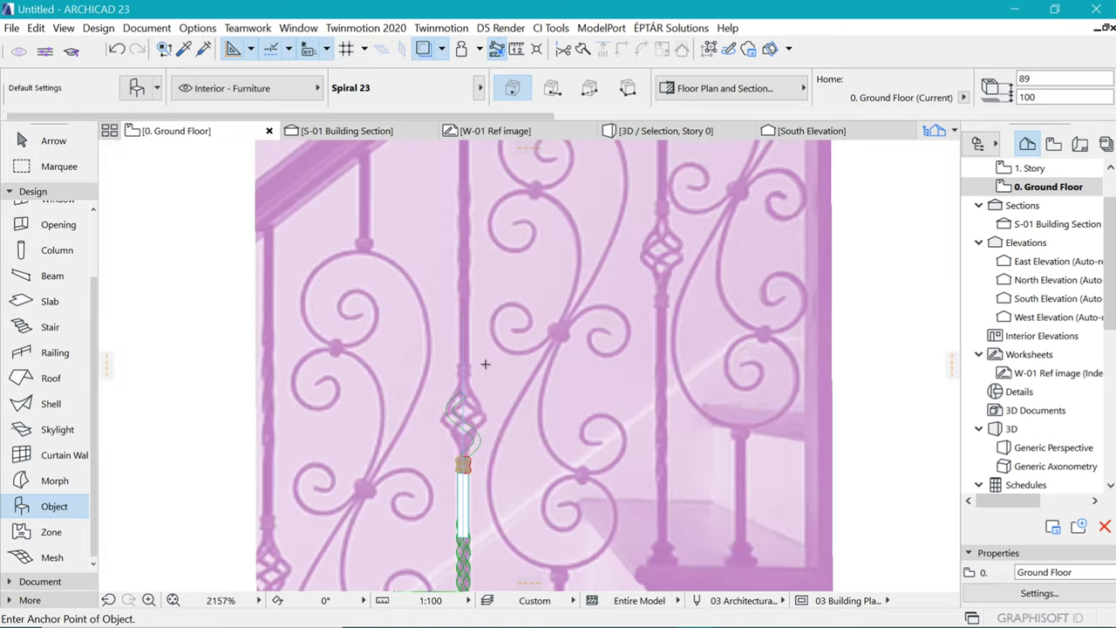
# Drag the mirrored spiral vertically in two moves to align its ends with the basket in the traced picture
pyautogui.scroll(2, 456, 421)
pyautogui.scroll(1, 457, 421)
pyautogui.hotkey('ctrl', 'a')
pyautogui.hotkey('ctrl', 'd')
pyautogui.click(448, 506)
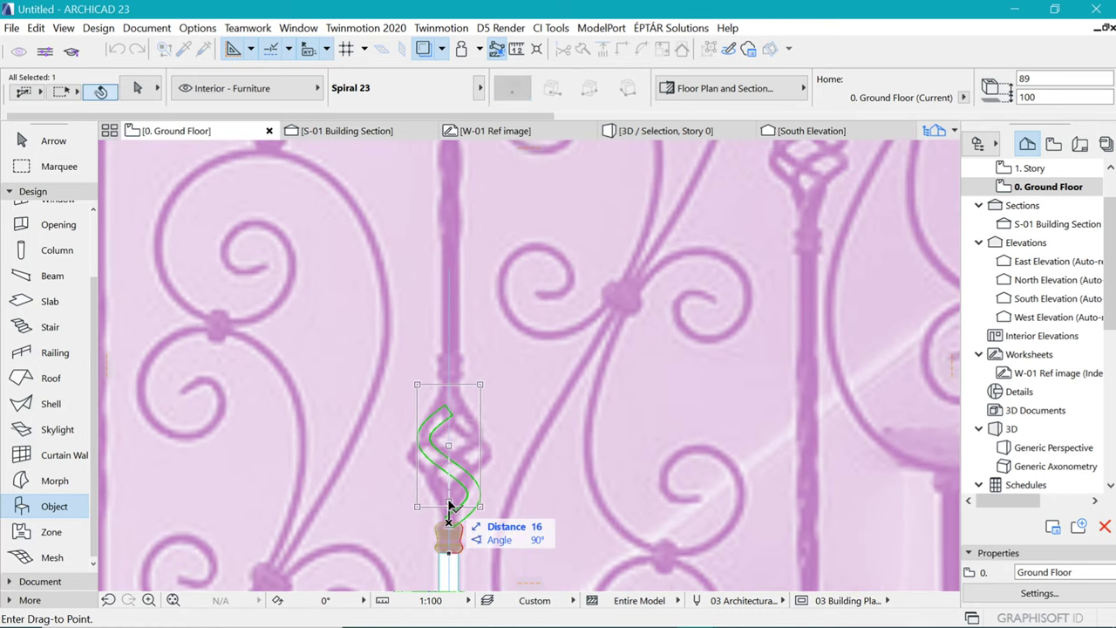
pyautogui.click(448, 501)
pyautogui.hotkey('ctrl', 'd')
pyautogui.click(448, 389)
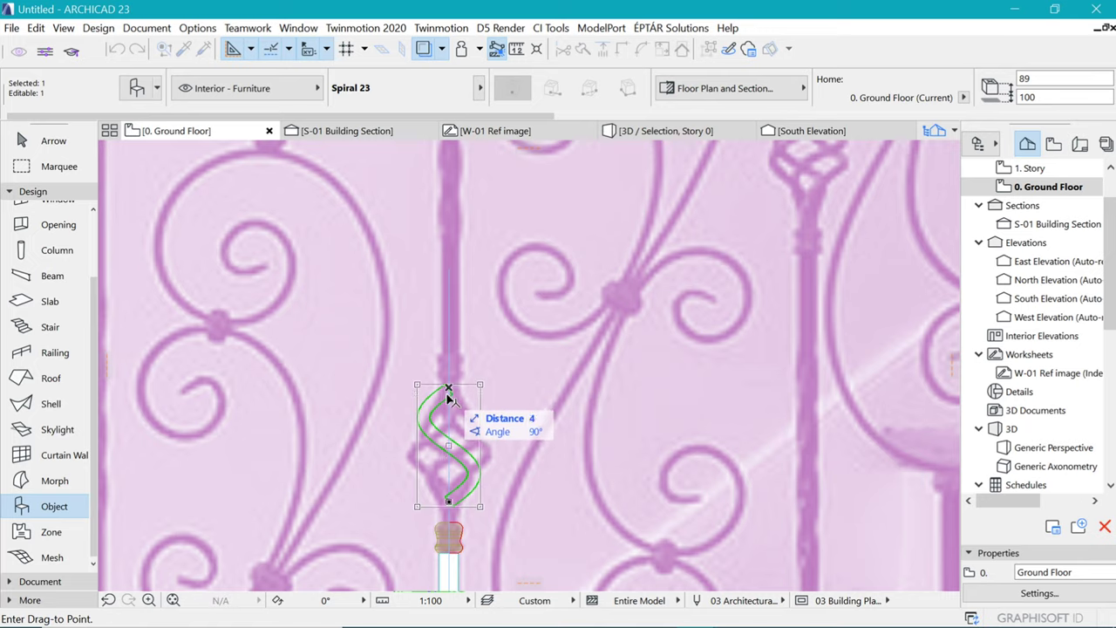
pyautogui.click(449, 393)
pyautogui.press('Escape')
pyautogui.scroll(-5, 418, 165)
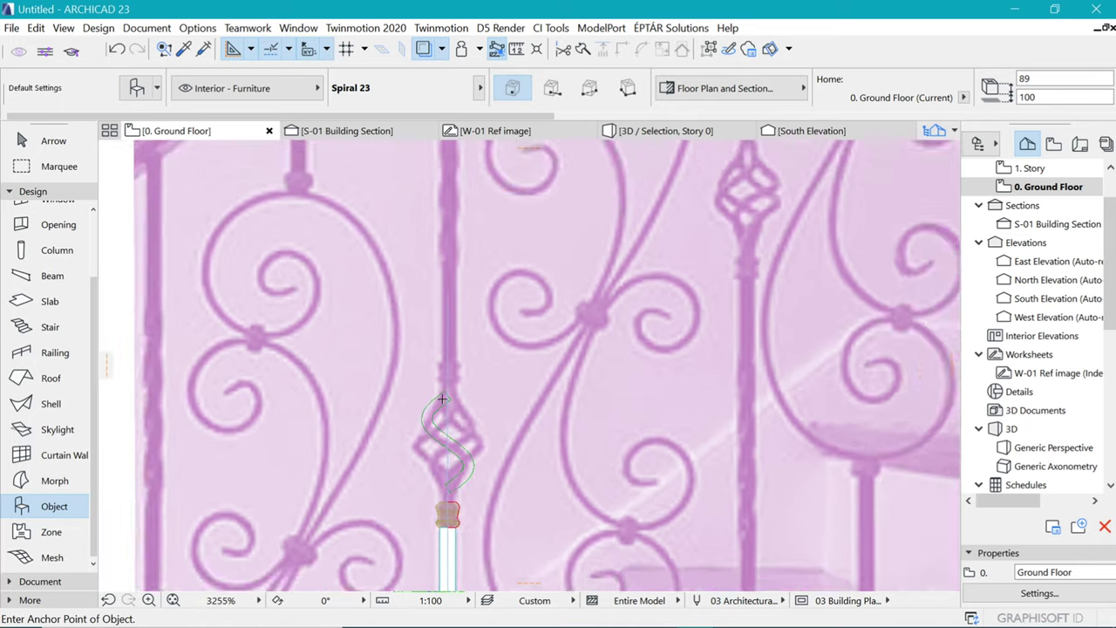
# In the S-01 Building Section, drag the spiral onto the railing bar's centre line
pyautogui.click(348, 131)
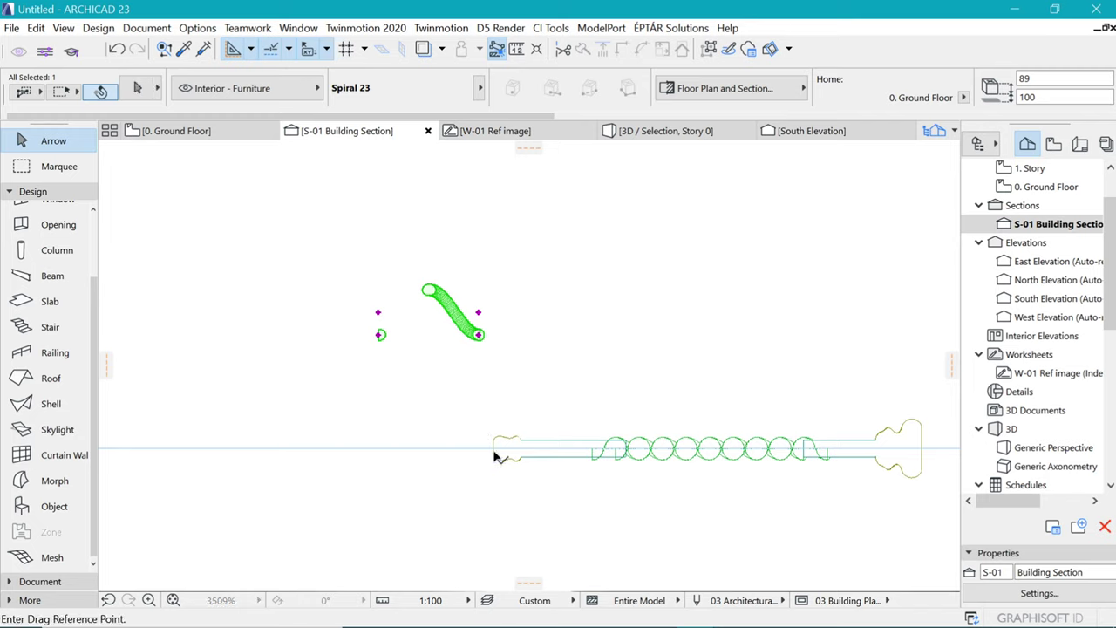
pyautogui.click(495, 453)
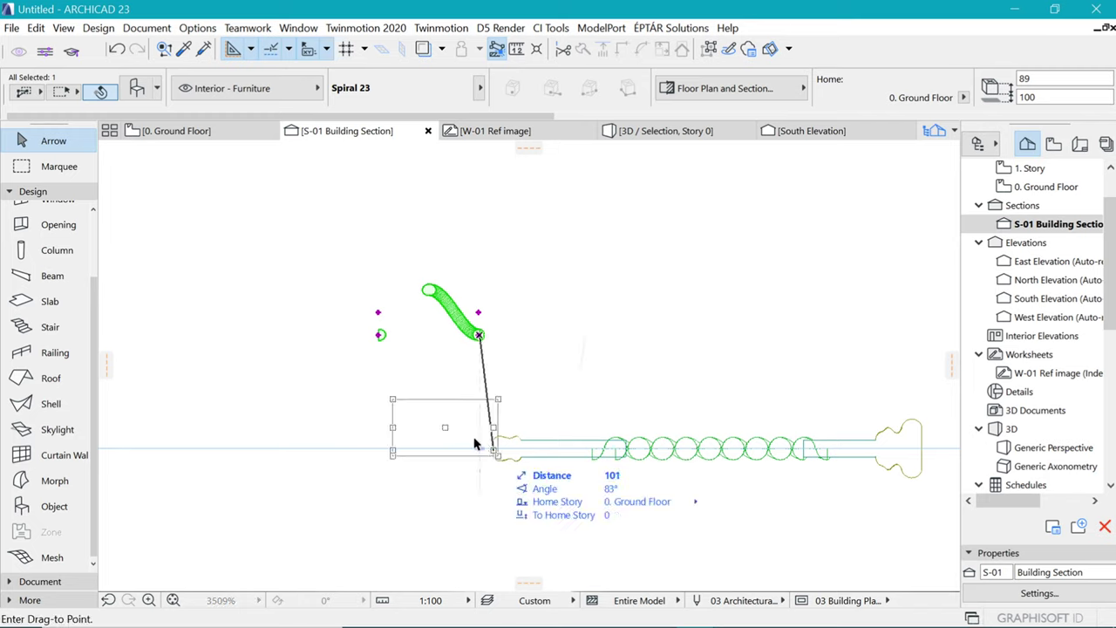
pyautogui.click(480, 452)
pyautogui.scroll(3, 523, 441)
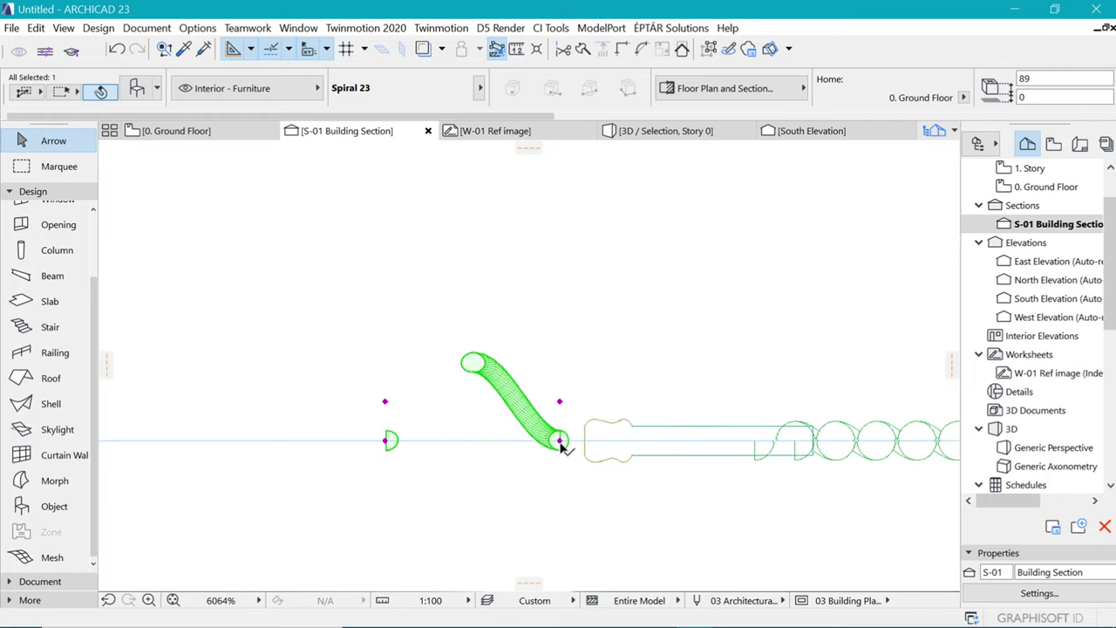
# Measure the spiral's overall width in the section, perpendicular to the bar's centre line
pyautogui.press('m')
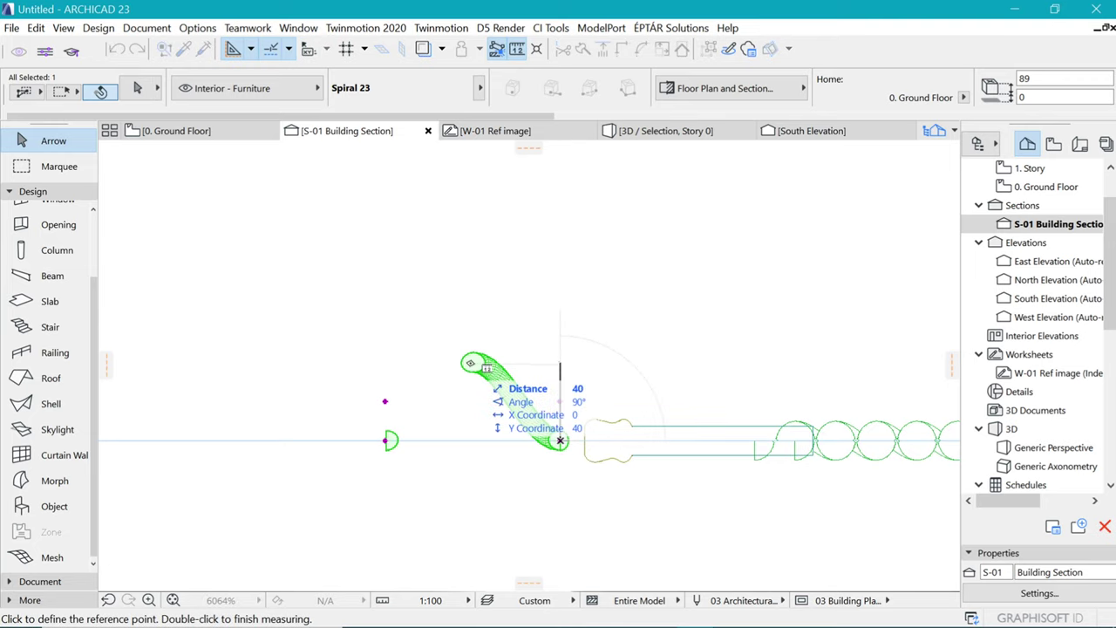
pyautogui.click(560, 440)
pyautogui.press('Escape')
# Open the W-01 Ref image worksheet and measure the basket's width at its widest point
pyautogui.click(1053, 144)
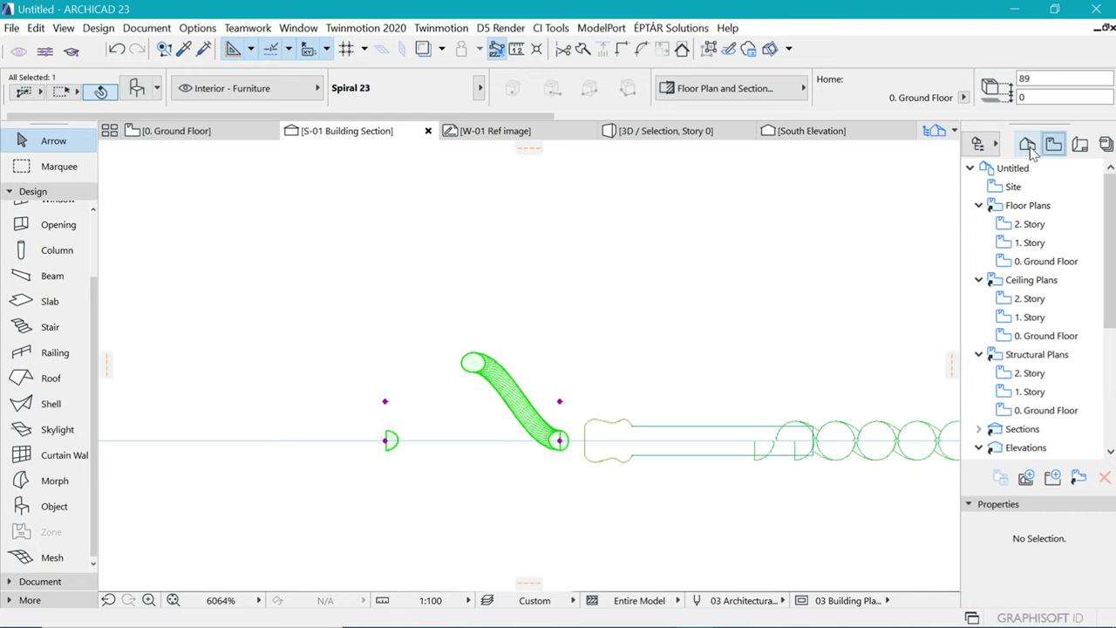
pyautogui.scroll(-3, 1025, 262)
pyautogui.doubleClick(1042, 374)
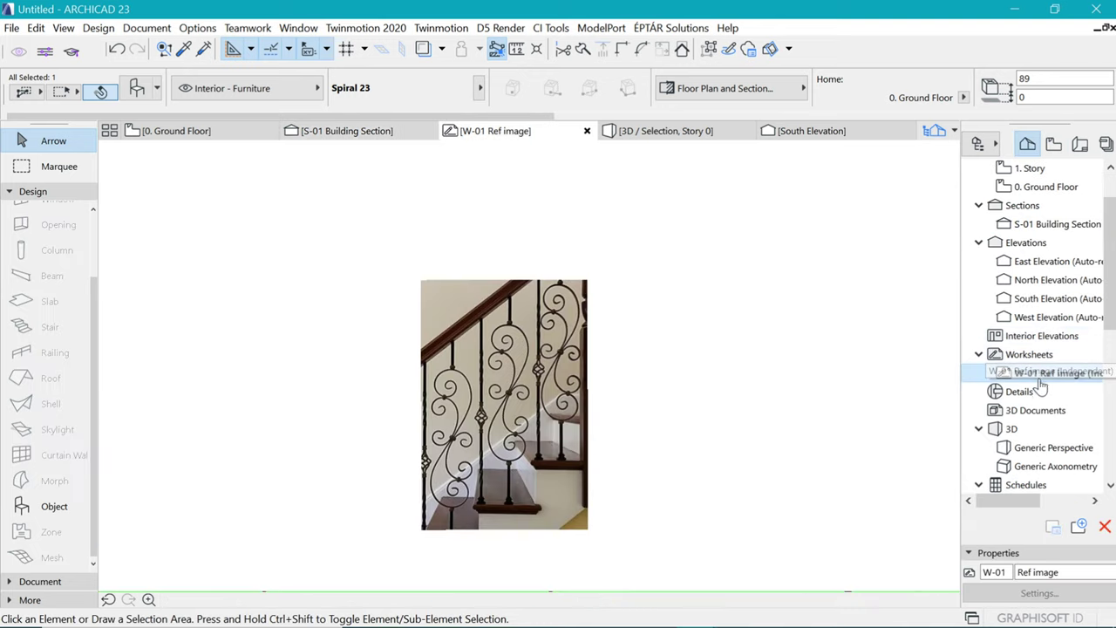
pyautogui.scroll(6, 475, 349)
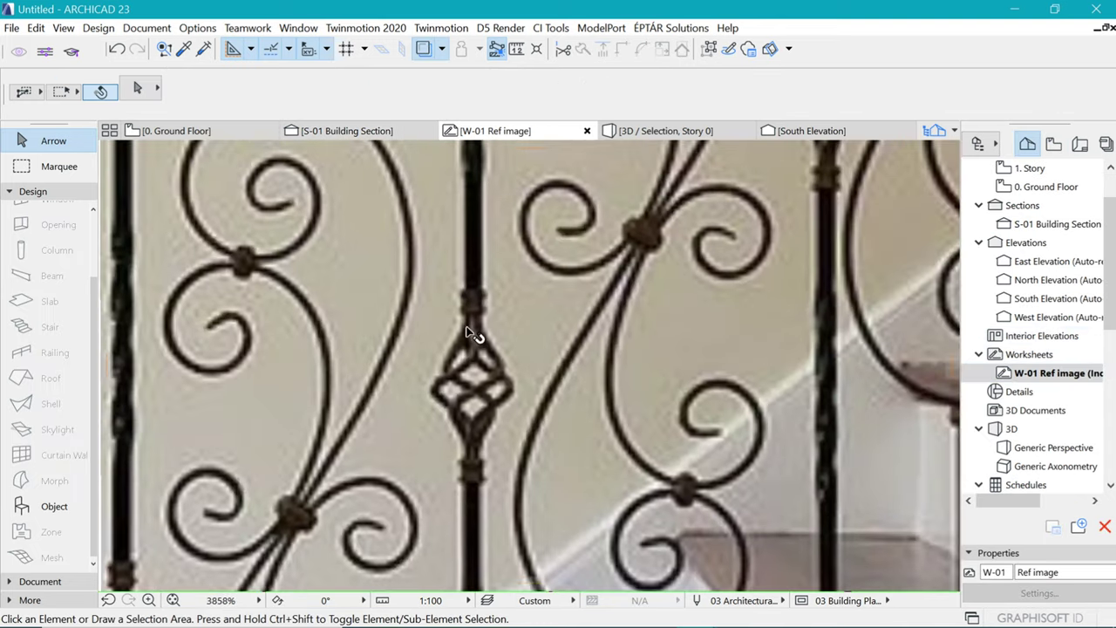
pyautogui.press('m')
pyautogui.click(430, 393)
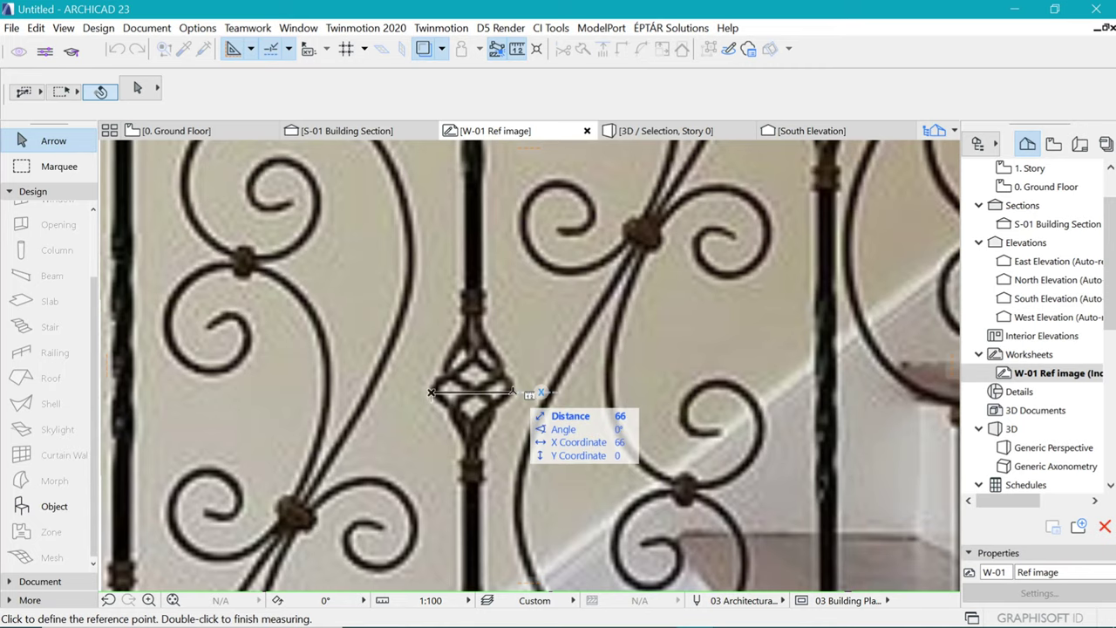
pyautogui.press('Escape')
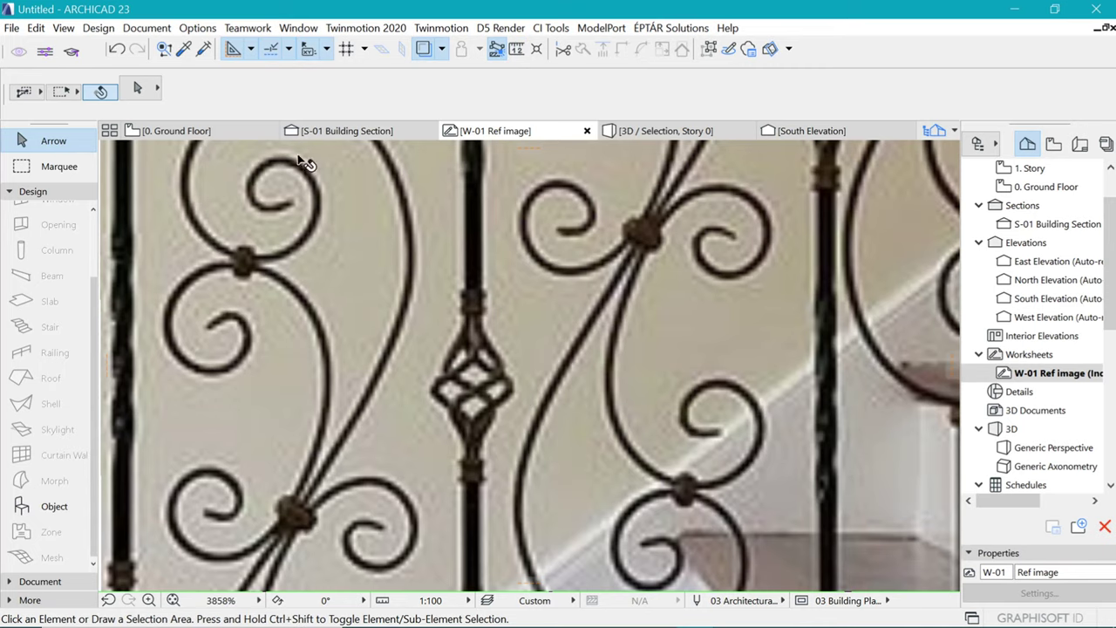
# Back in the building section, try an axis-line radius of 15 for the spiral and check its width
pyautogui.click(332, 131)
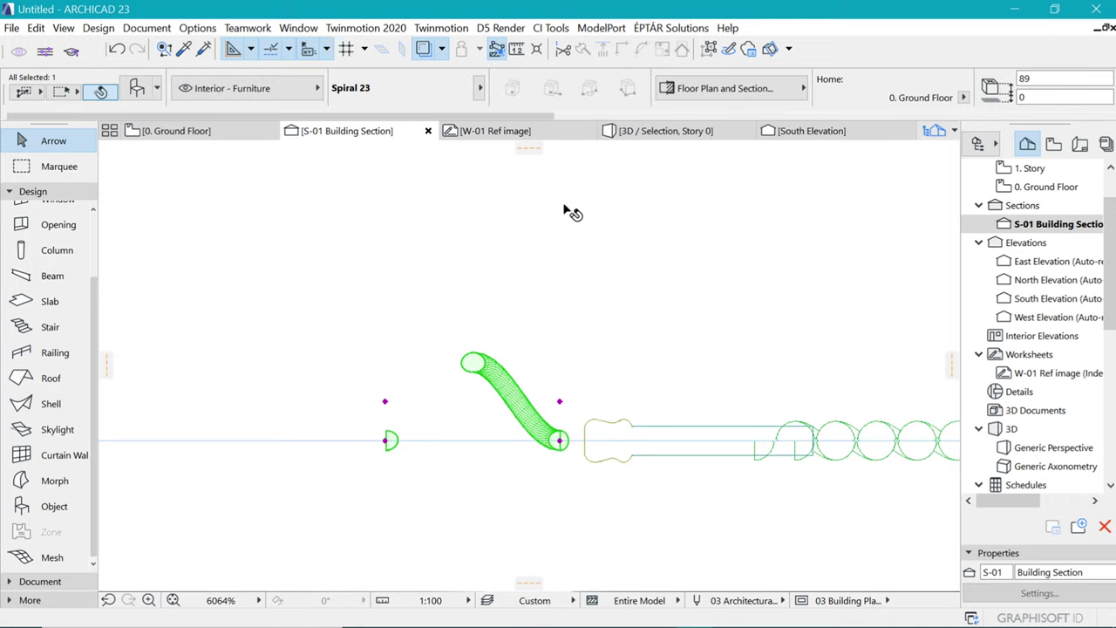
pyautogui.hotkey('ctrl', 't')
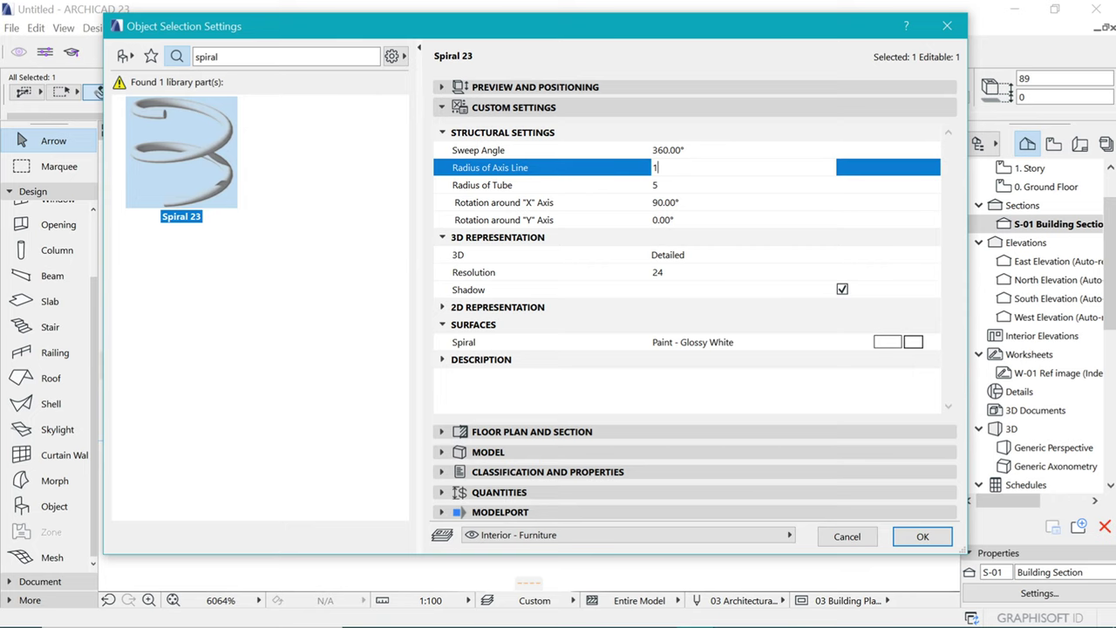
pyautogui.press('Return')
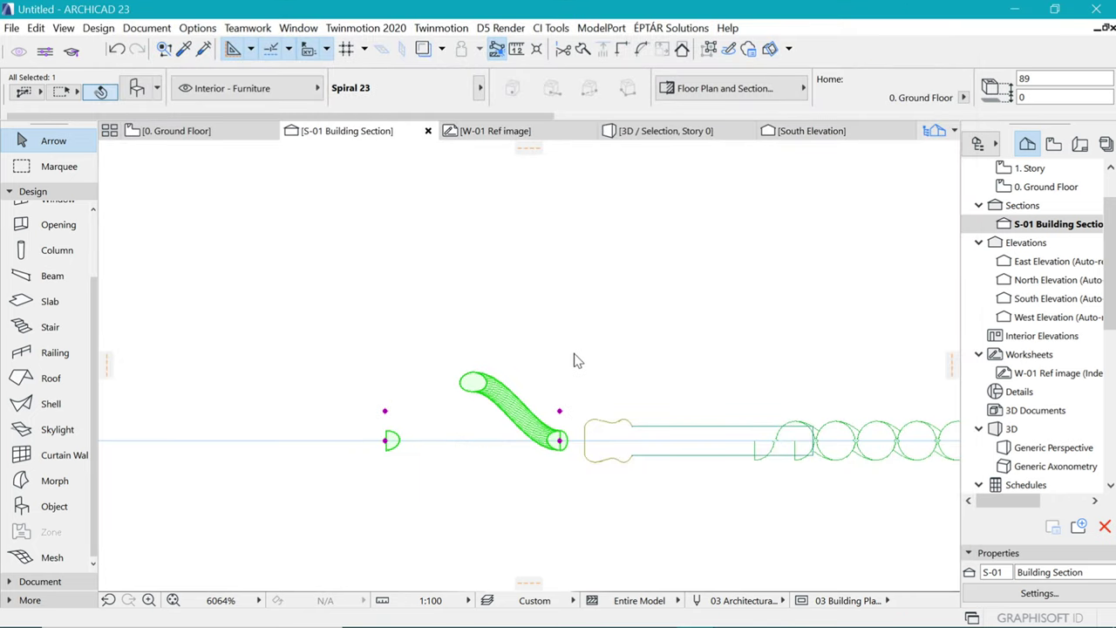
pyautogui.press('m')
# Set the spiral's axis-line radius to 10 and measure its width in the section
pyautogui.hotkey('ctrl', 't')
pyautogui.click(649, 169)
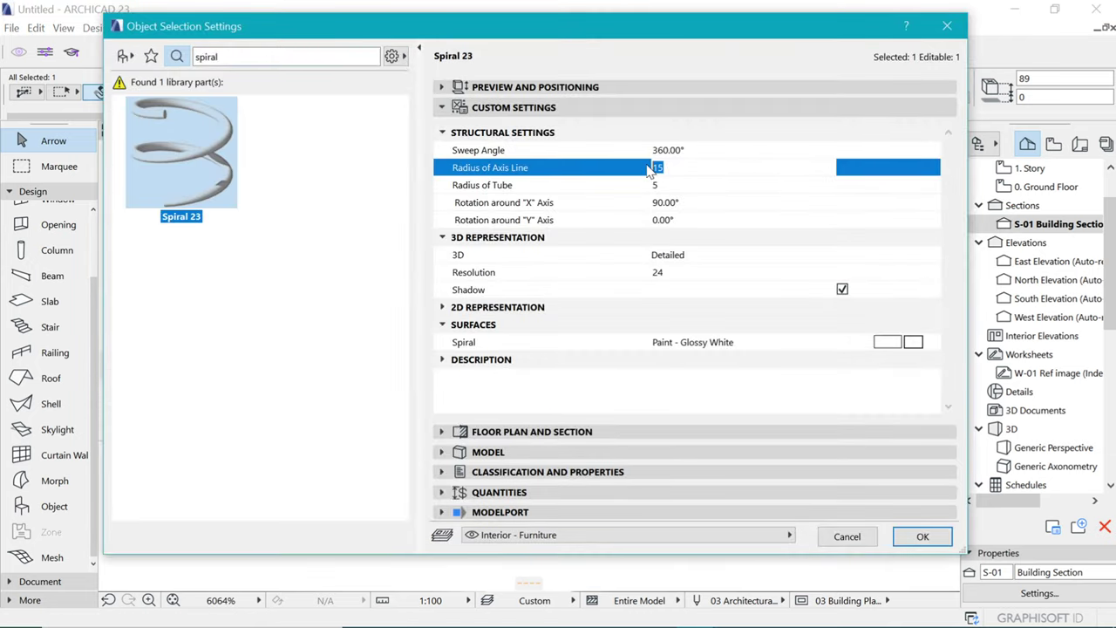
pyautogui.press('Return')
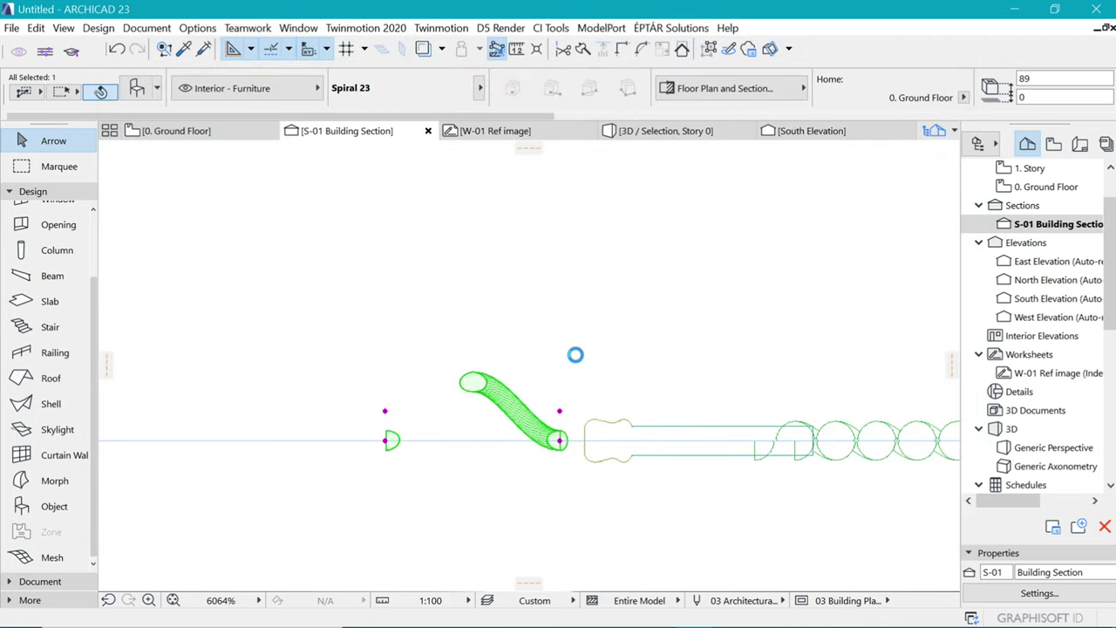
pyautogui.press('m')
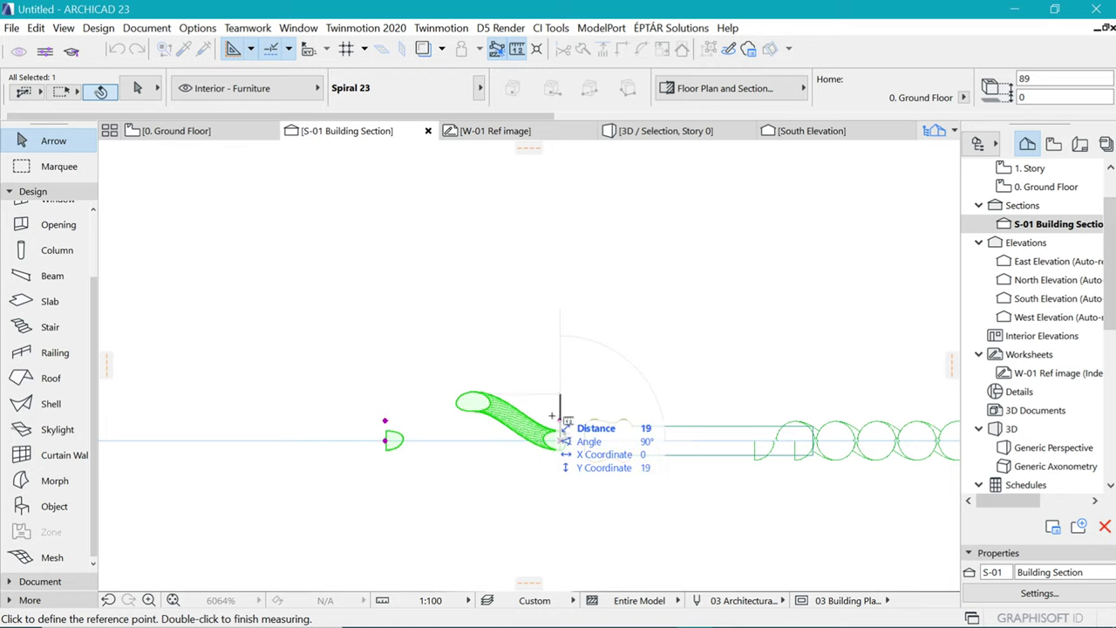
pyautogui.press('Escape')
pyautogui.press('Escape')
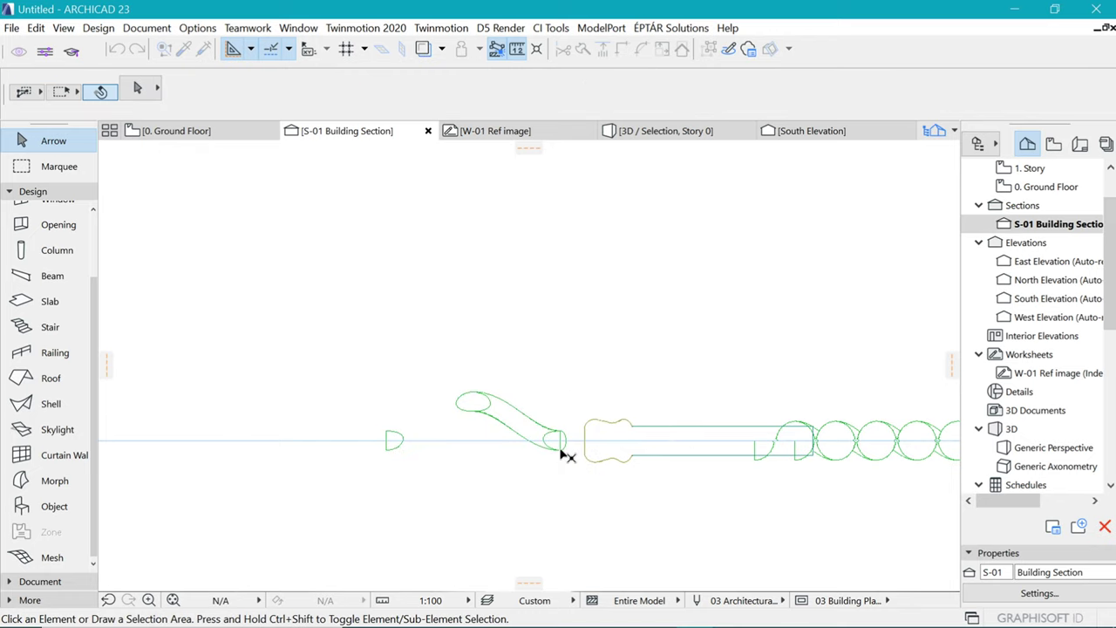
# On the Ground Floor plan, set the basket spiral's tube radius to 3
pyautogui.scroll(2, 562, 455)
pyautogui.click(194, 132)
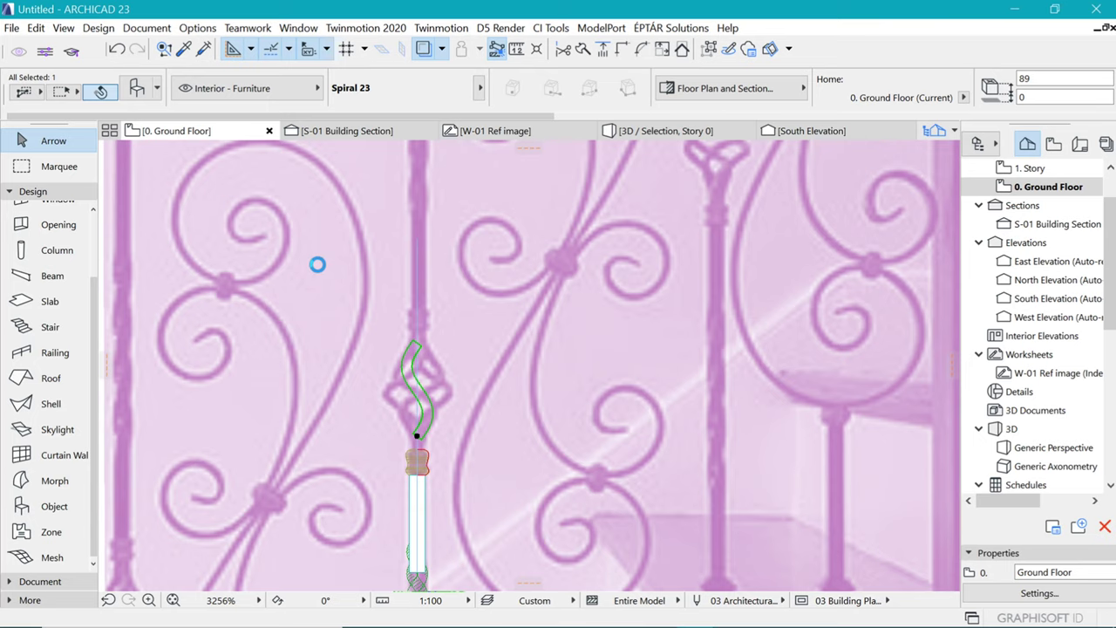
pyautogui.press('Tab')
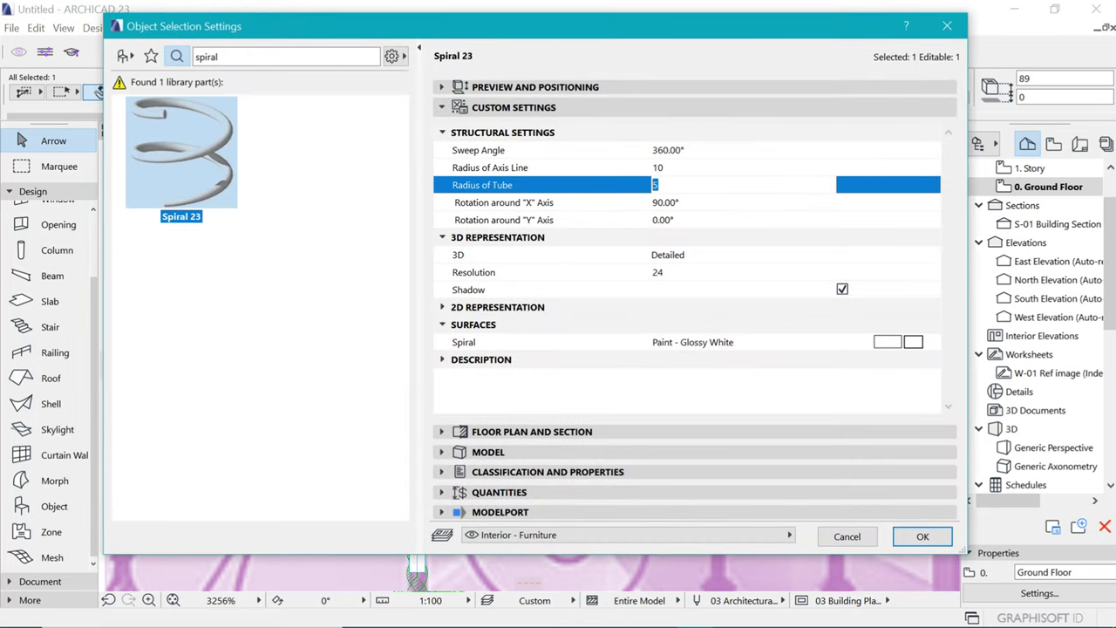
pyautogui.write('3')
pyautogui.press('Return')
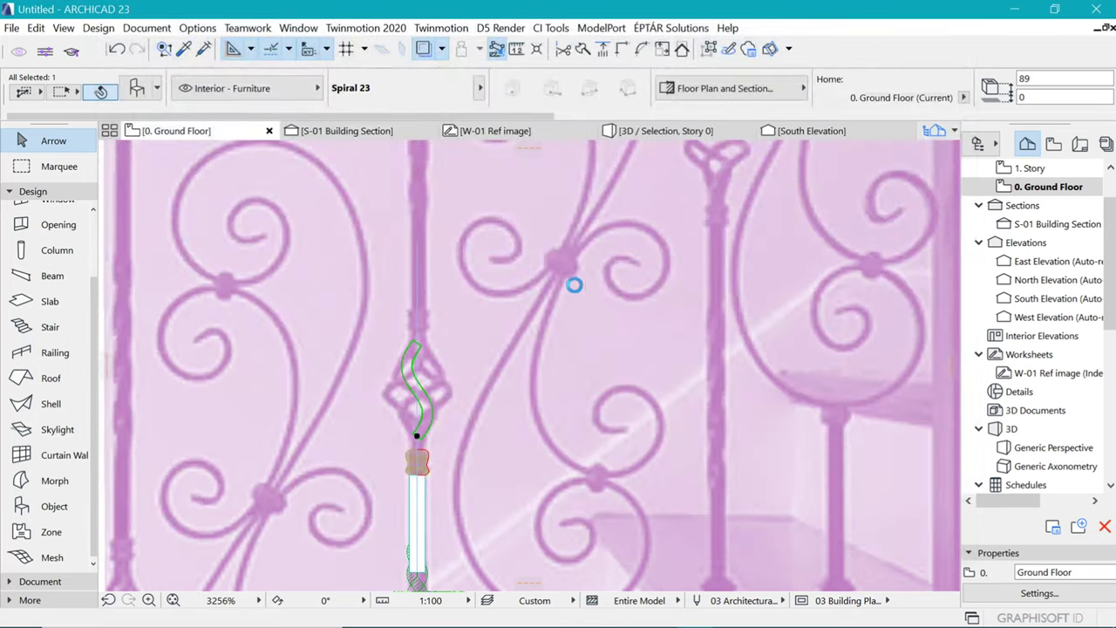
# Convert the basket spiral object to a morph
pyautogui.scroll(2, 446, 371)
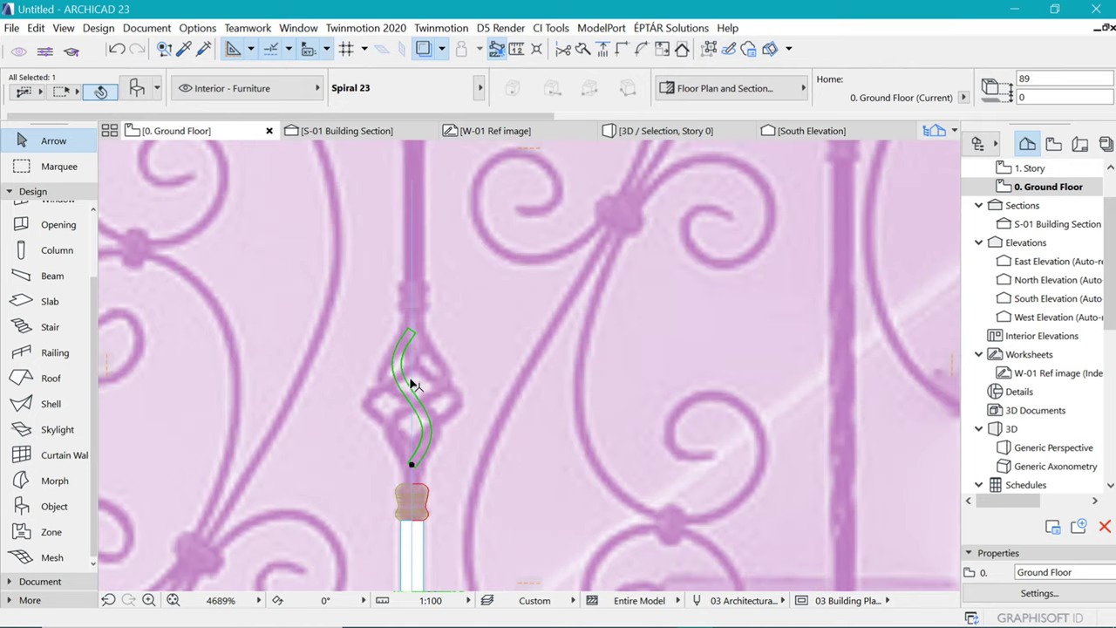
pyautogui.rightClick(464, 358)
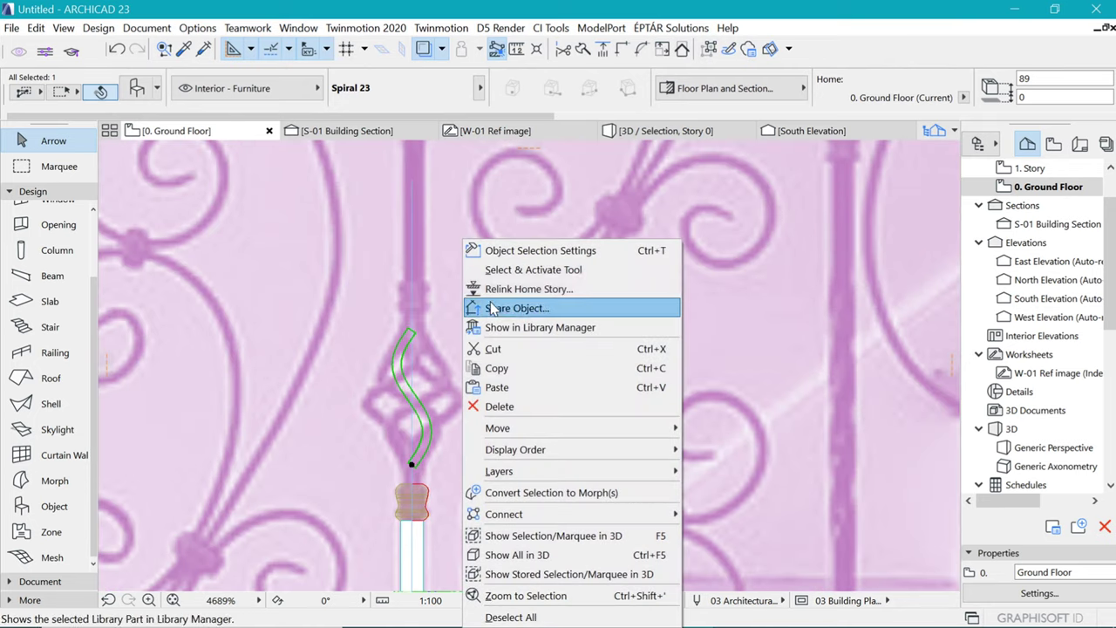
pyautogui.click(536, 493)
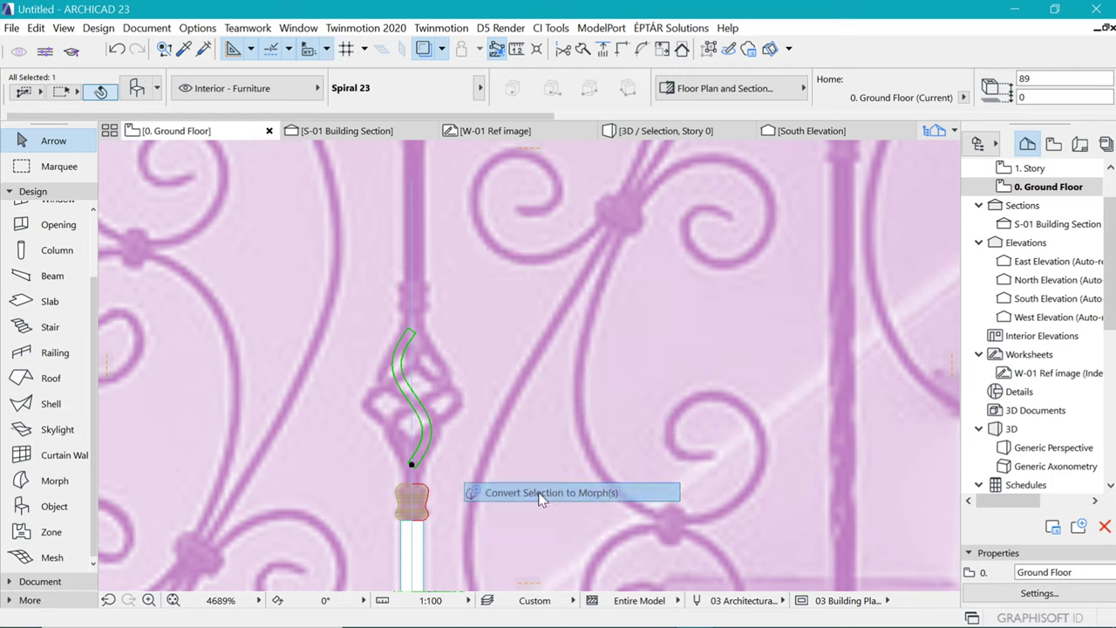
pyautogui.click(707, 261)
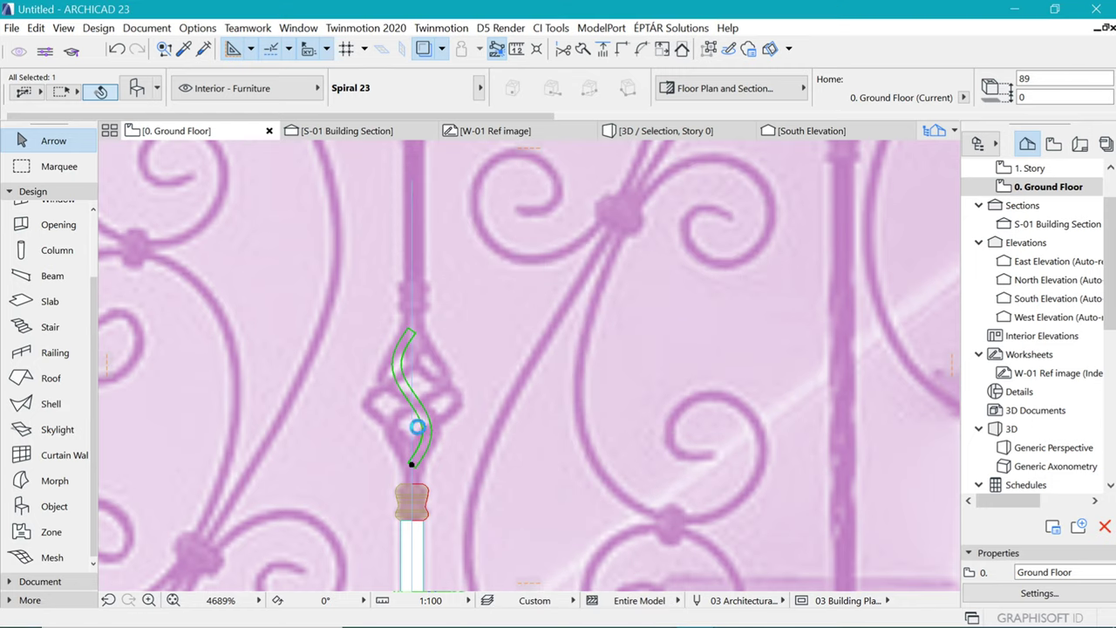
# Open the North Elevation in a new tab from its marker on the plan and bring the spiral's end view into focus
pyautogui.hotkey('ctrl', "'")
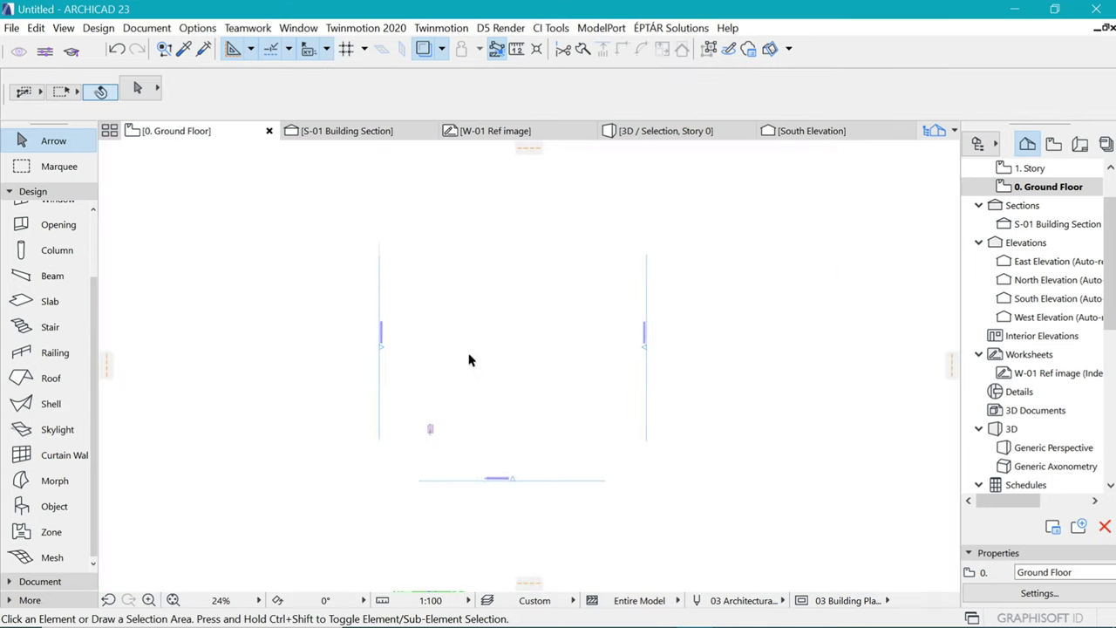
pyautogui.rightClick(652, 239)
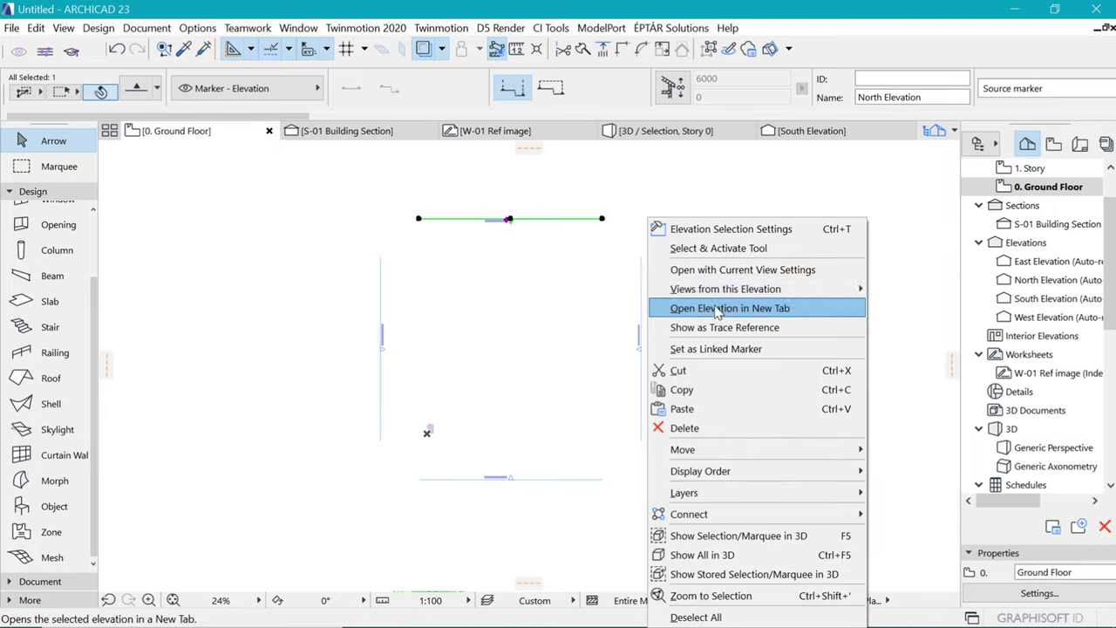
pyautogui.click(718, 308)
pyautogui.scroll(10, 665, 410)
pyautogui.scroll(10, 593, 453)
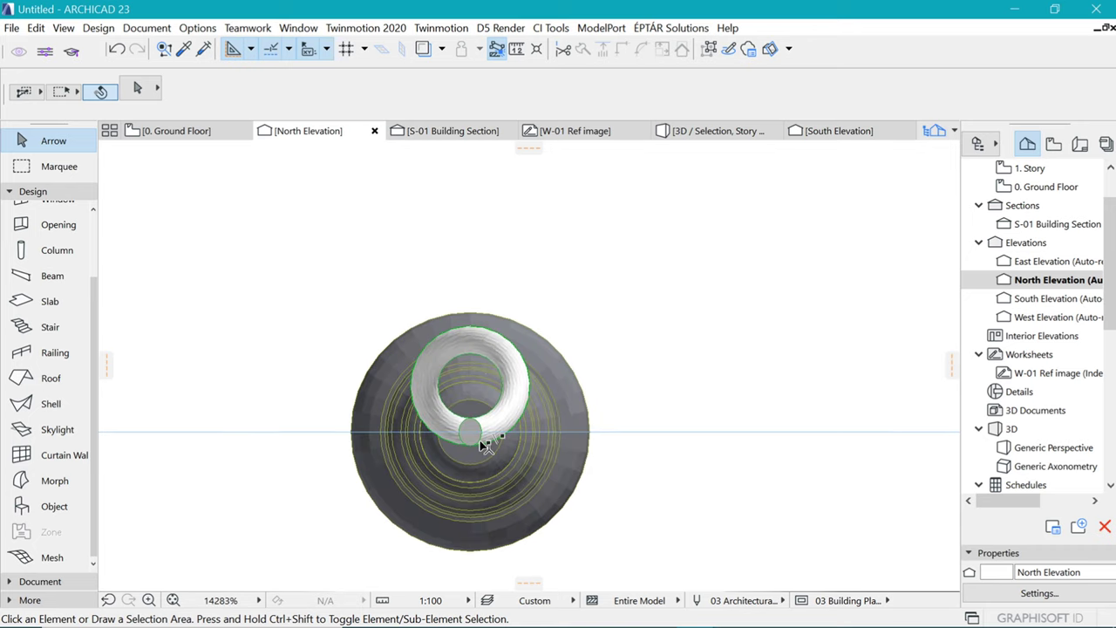
# Select the spiral morph in the North Elevation and override its surface with Metal - Iron
pyautogui.click(482, 447)
pyautogui.hotkey('ctrl', 't')
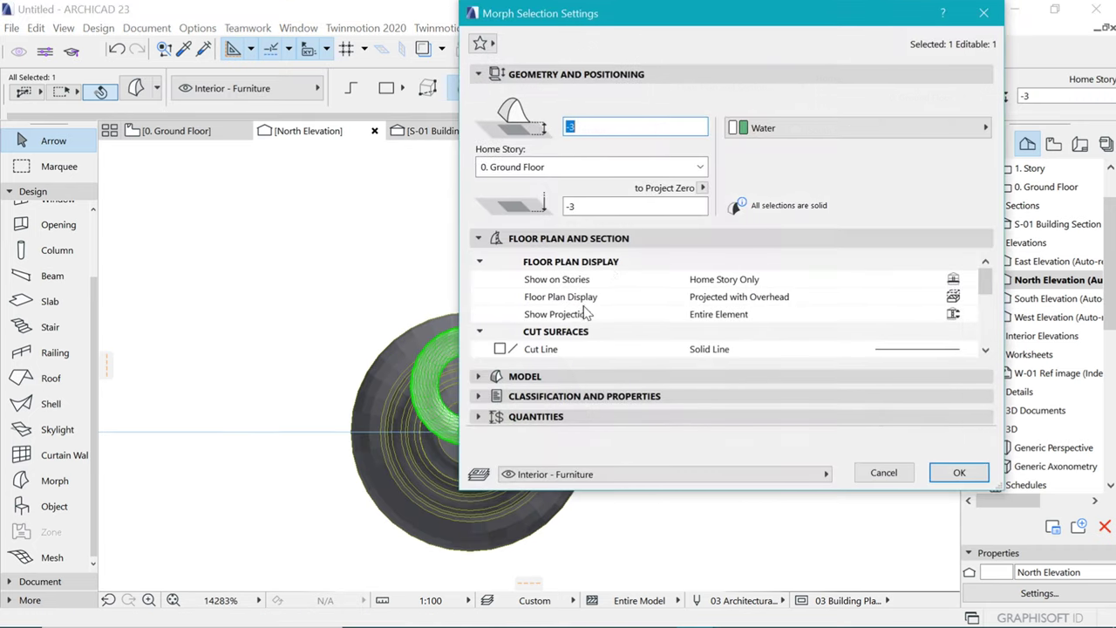
pyautogui.click(579, 375)
pyautogui.click(644, 321)
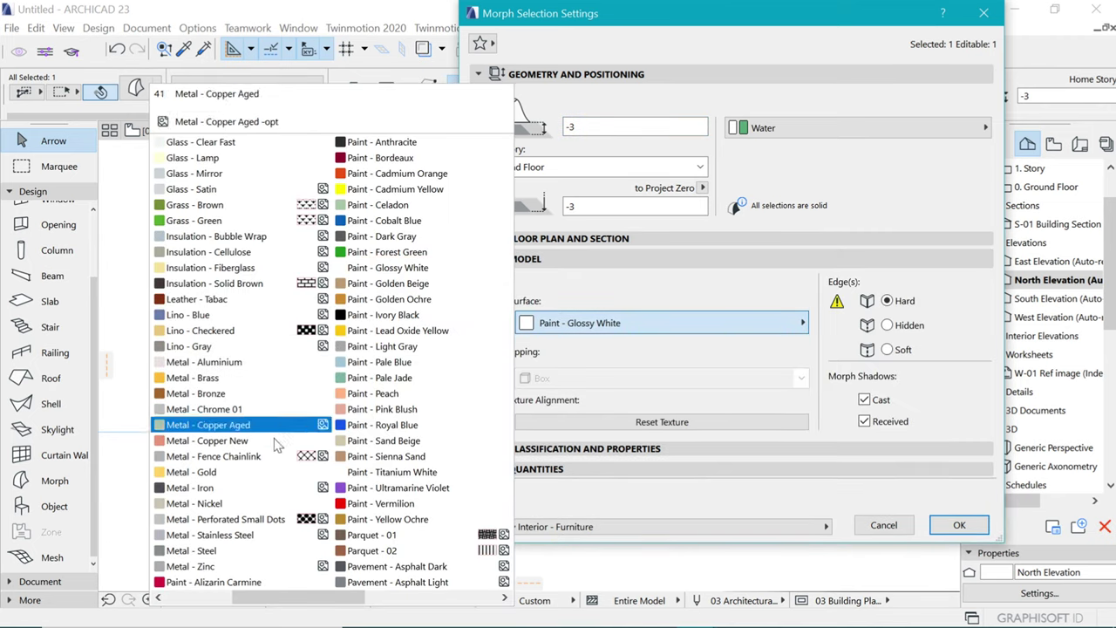
pyautogui.click(200, 488)
pyautogui.click(959, 525)
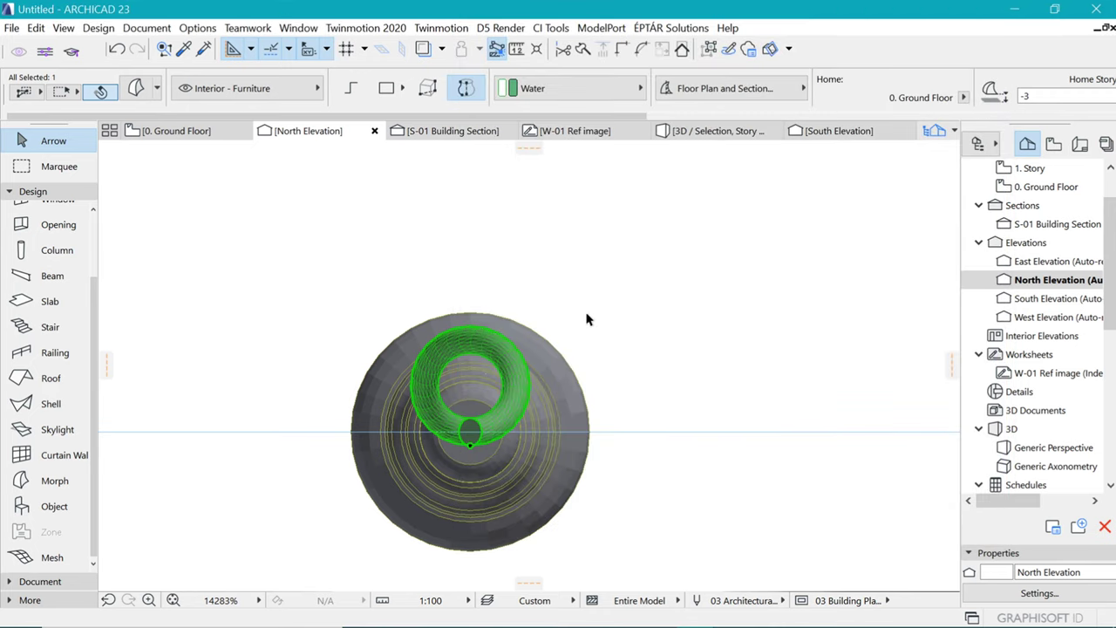
# Set up a rotational Multiply of the spiral morph using Distribute, 3 copies and Rotate to Path
pyautogui.hotkey('ctrl', 'u')
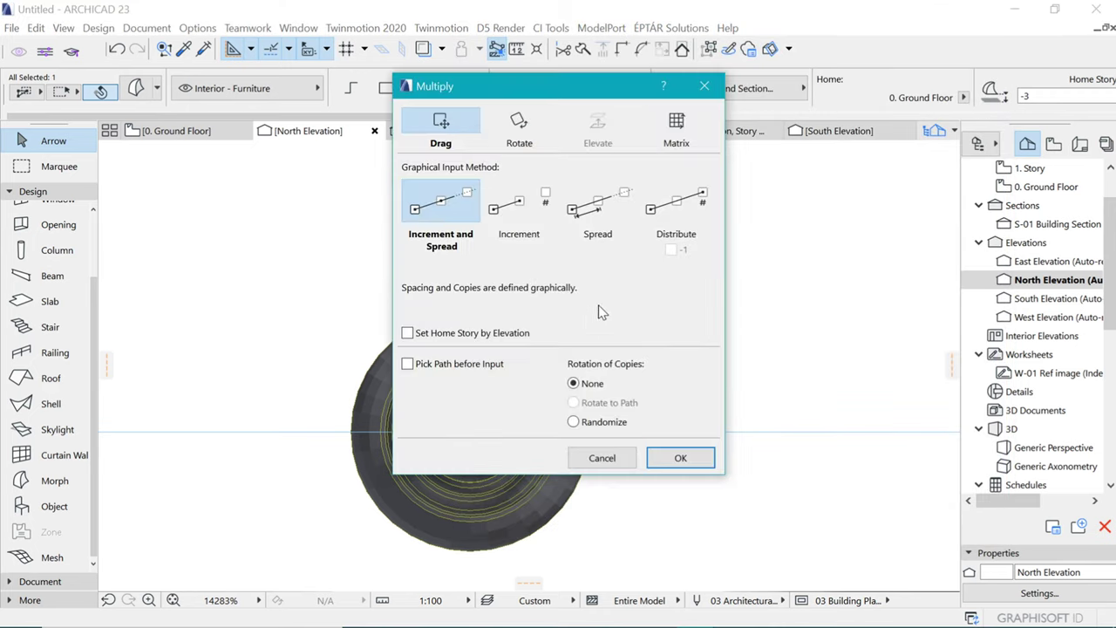
pyautogui.click(598, 204)
pyautogui.click(676, 202)
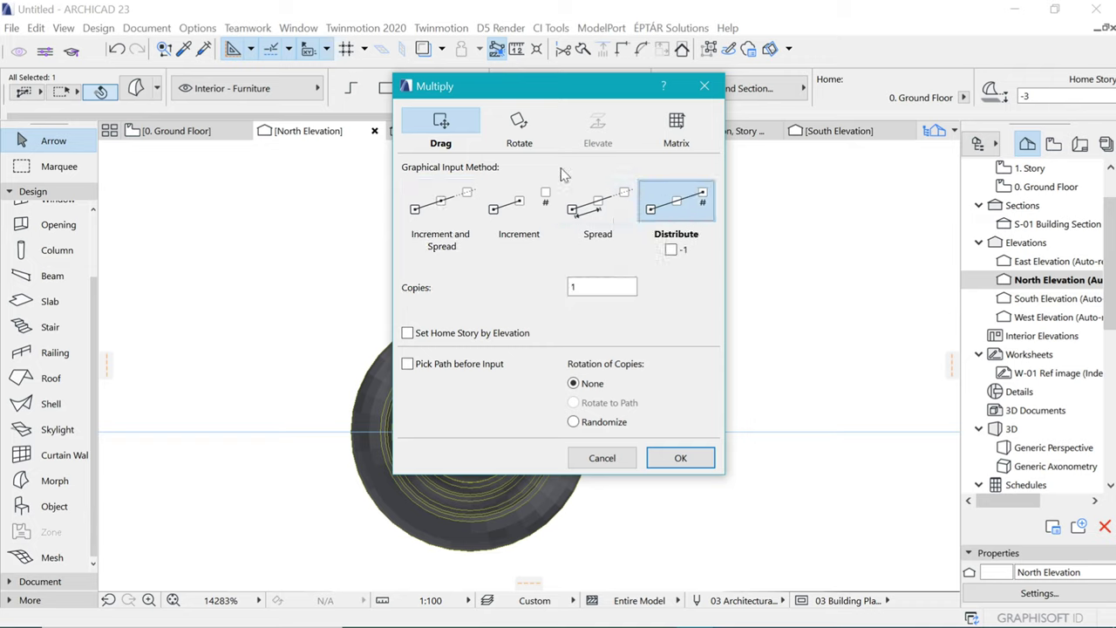
pyautogui.click(519, 127)
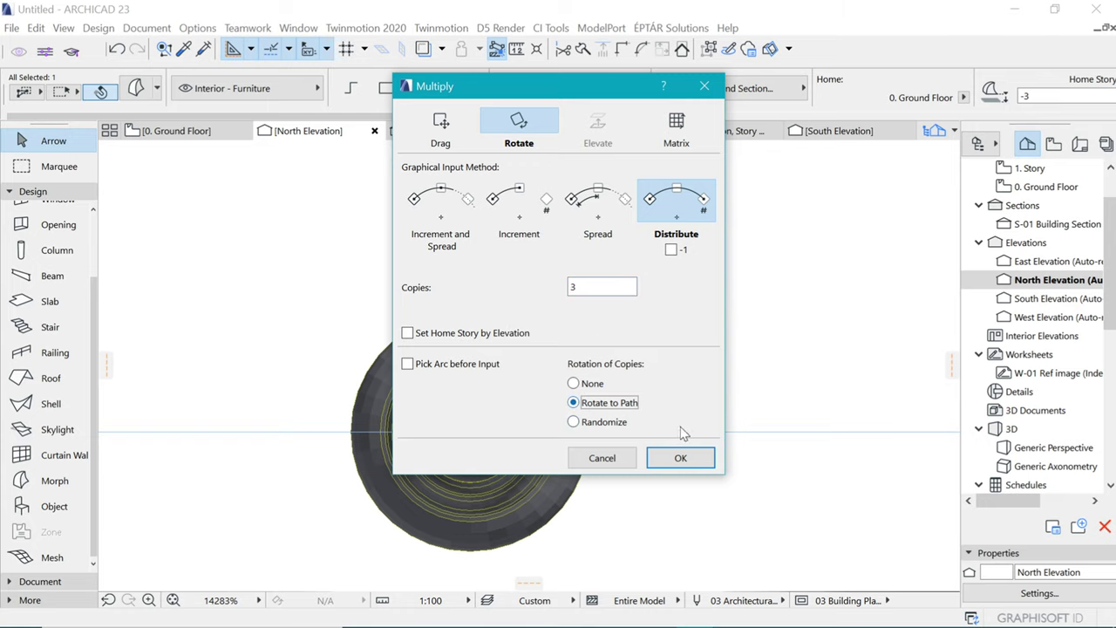
pyautogui.click(680, 458)
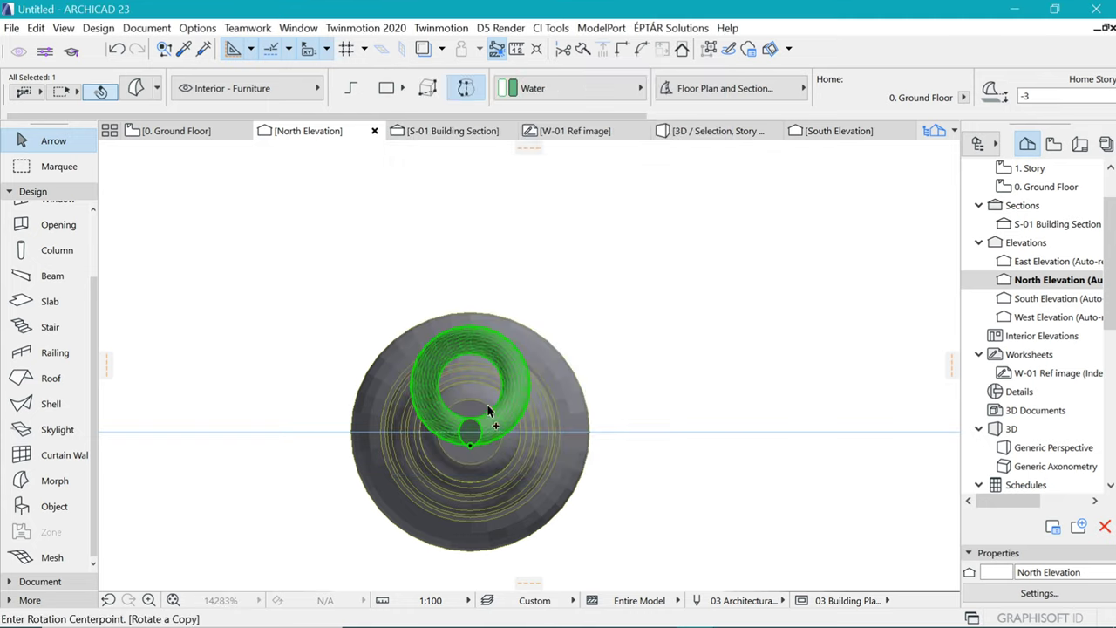
# Distribute the copies through a three-quarter turn around the bar's centre, starting from the vertical, and view the basket in 3D
pyautogui.scroll(3, 468, 434)
pyautogui.click(467, 425)
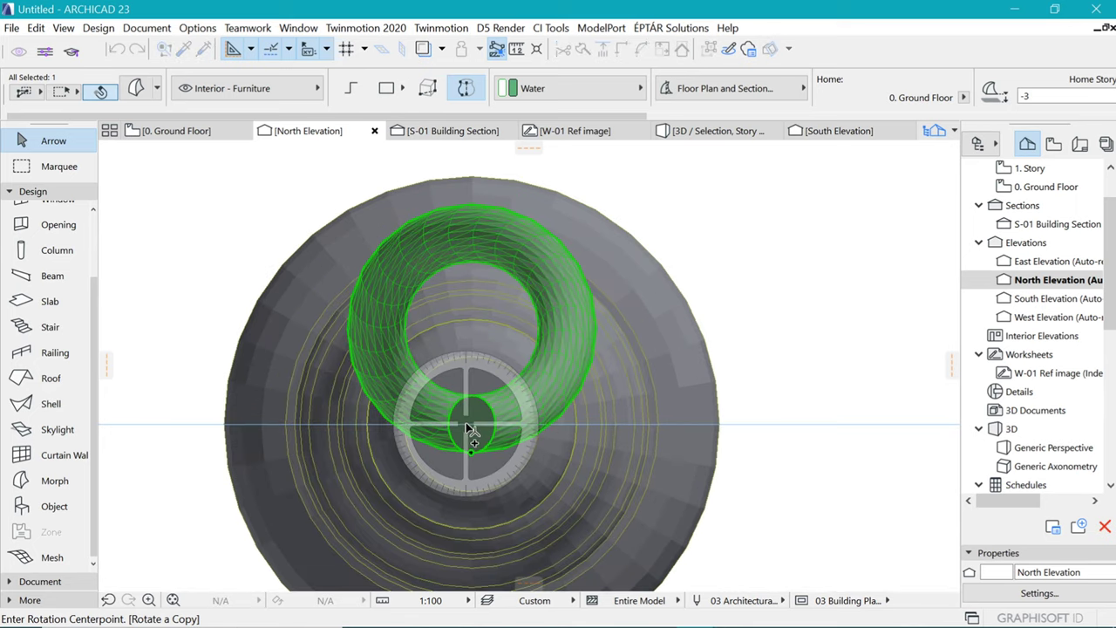
pyautogui.click(465, 424)
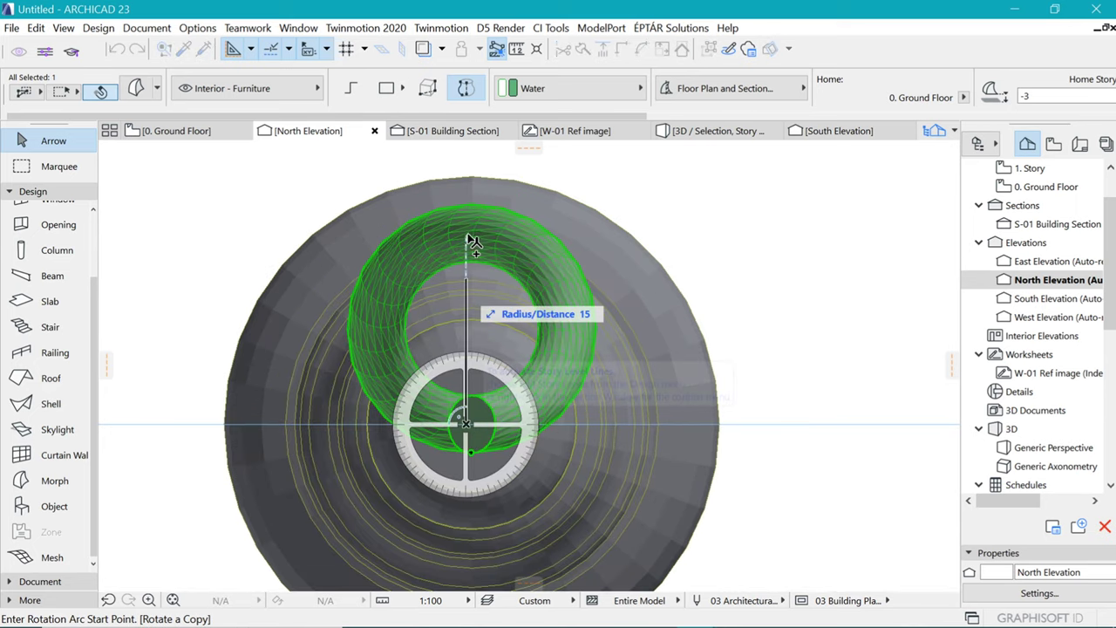
pyautogui.click(469, 231)
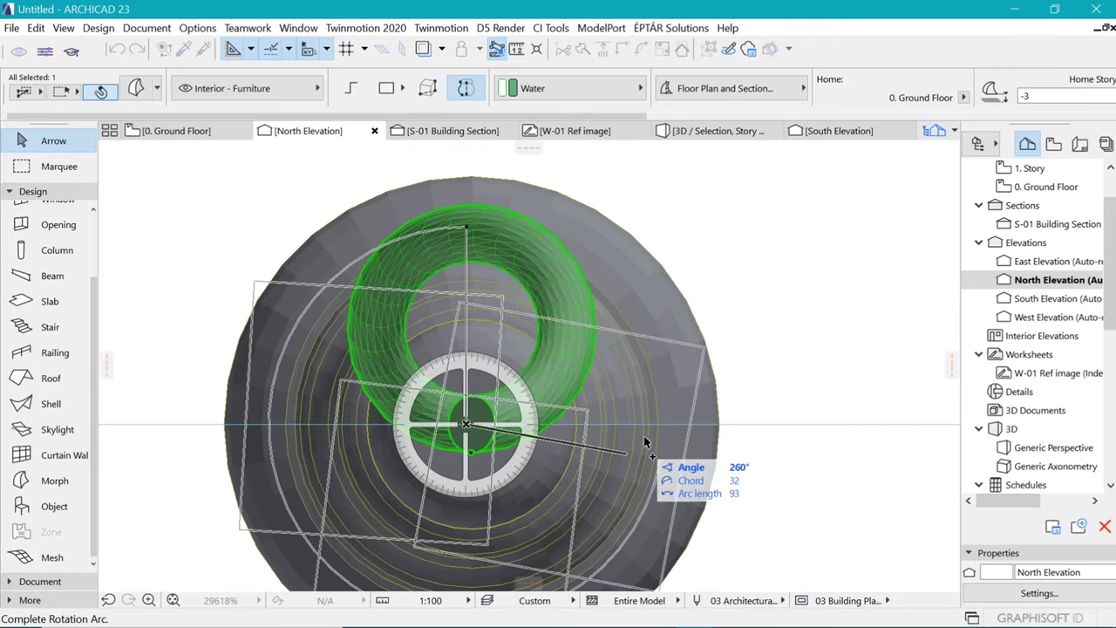
pyautogui.click(675, 416)
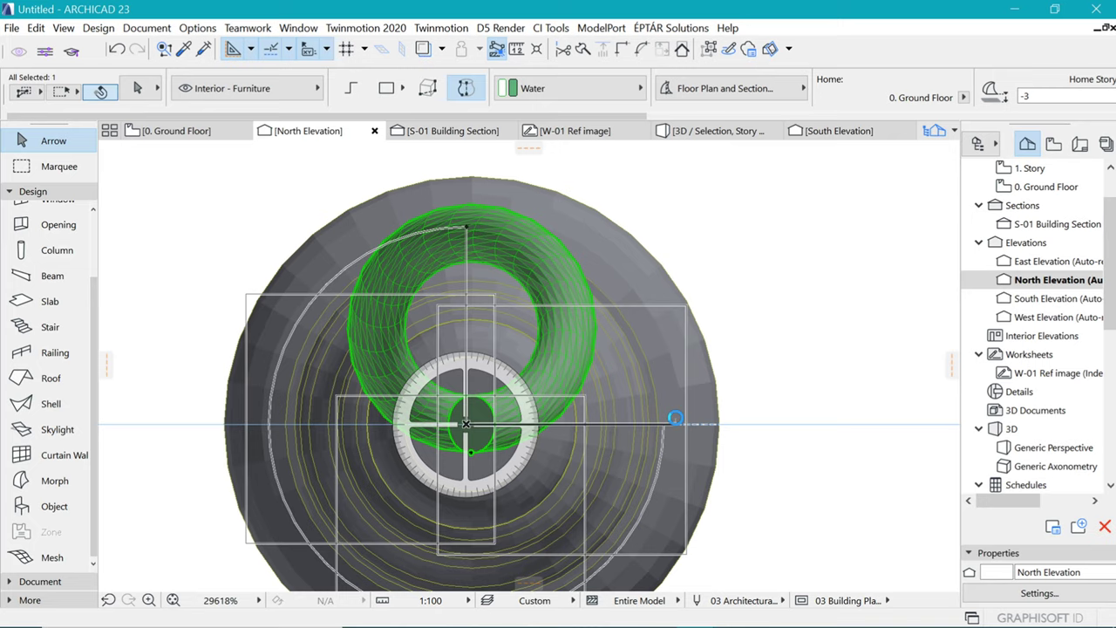
pyautogui.scroll(-3, 488, 362)
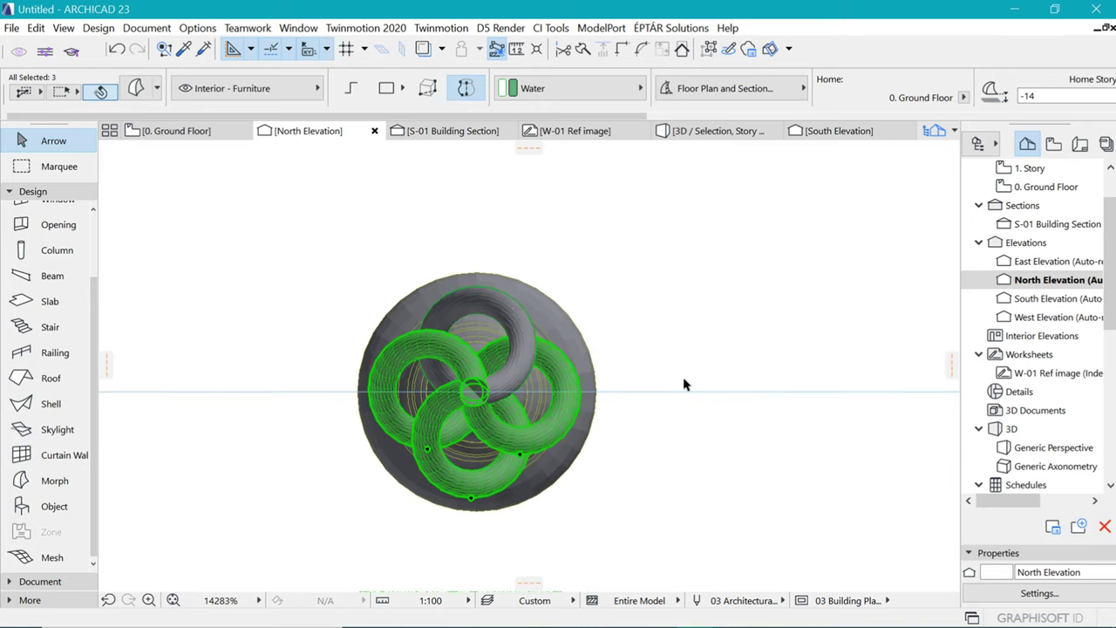
pyautogui.press('Escape')
pyautogui.press('F3')
pyautogui.keyDown('shift'); pyautogui.moveTo(537, 441); pyautogui.dragTo(340, 292, button='middle'); pyautogui.keyUp('shift')
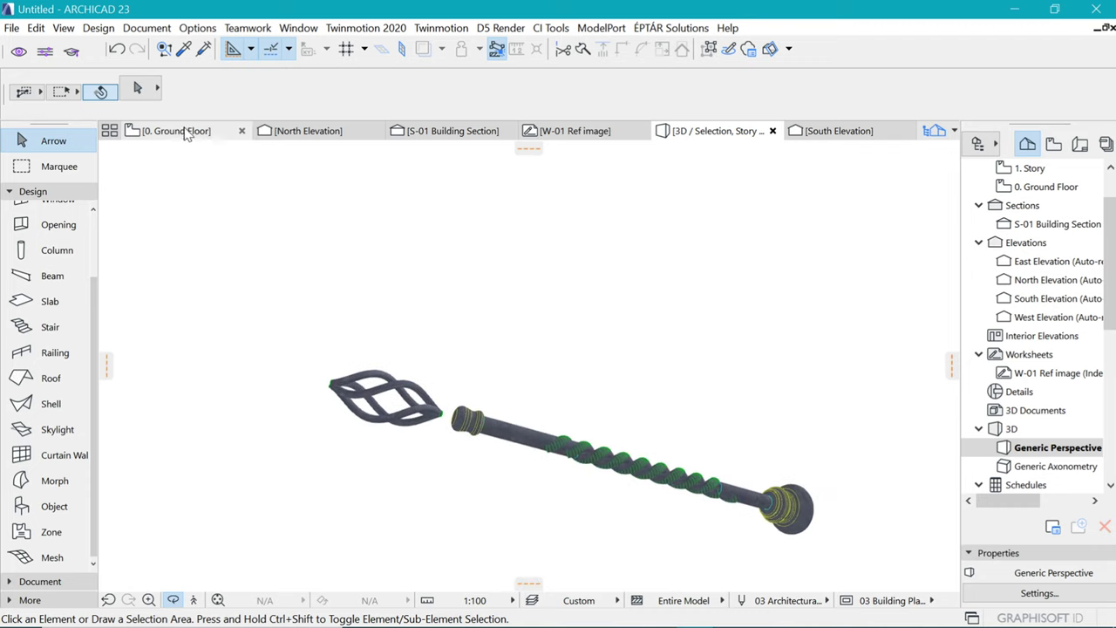
# On the Ground Floor plan, draw a short round iron beam joining the collar to the lower end of the basket
pyautogui.click(185, 133)
pyautogui.hotkey('ctrl', 'a')
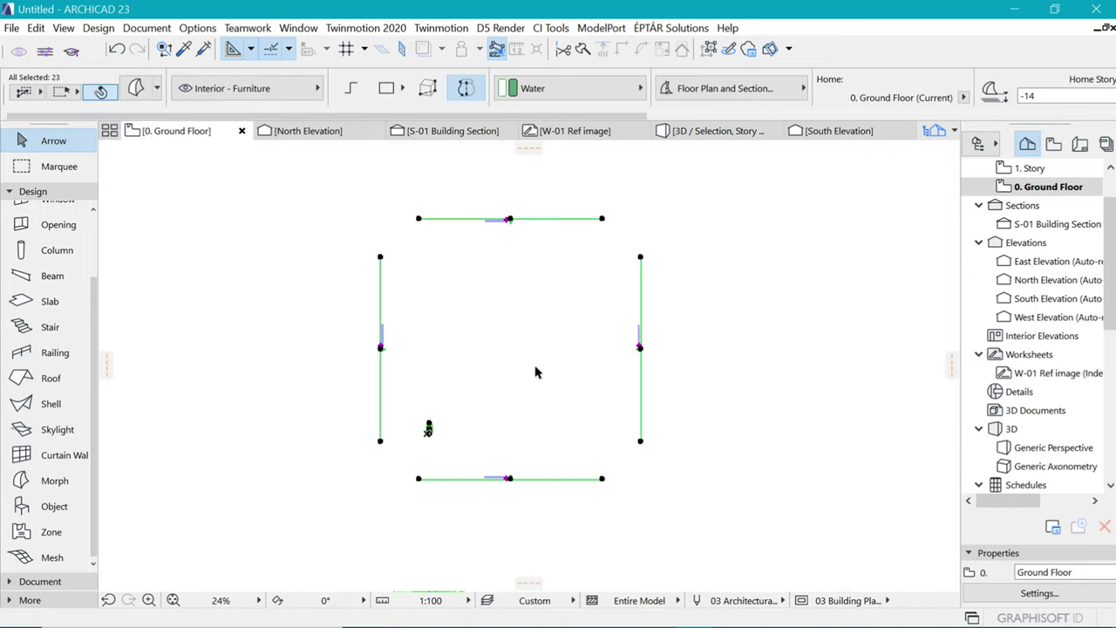
pyautogui.press('Escape')
pyautogui.scroll(15, 433, 423)
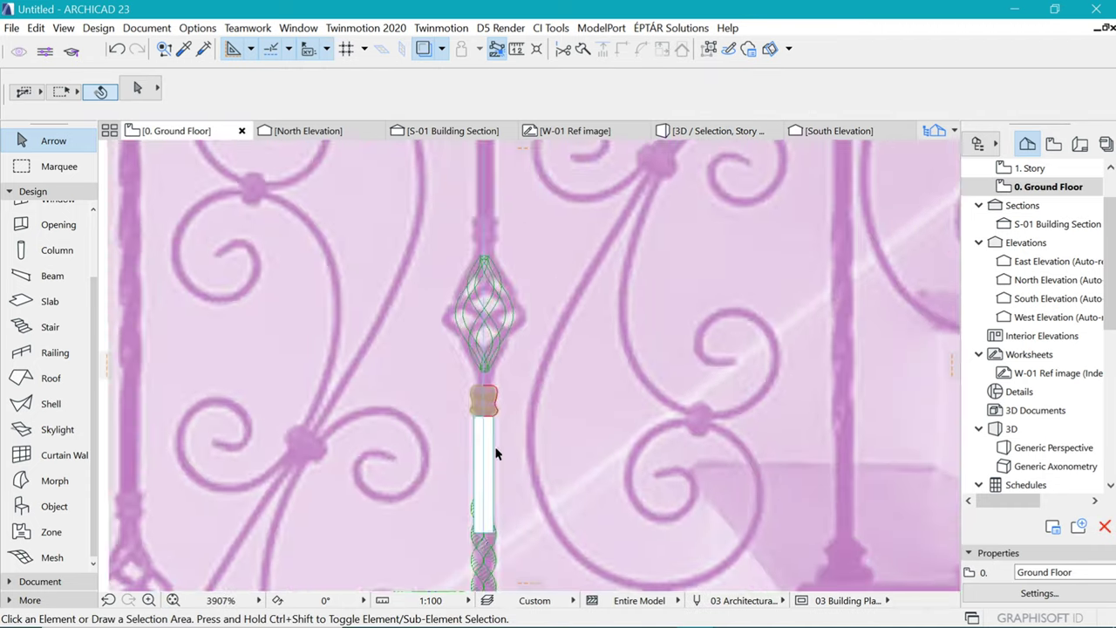
pyautogui.click(496, 453)
pyautogui.scroll(3, 486, 369)
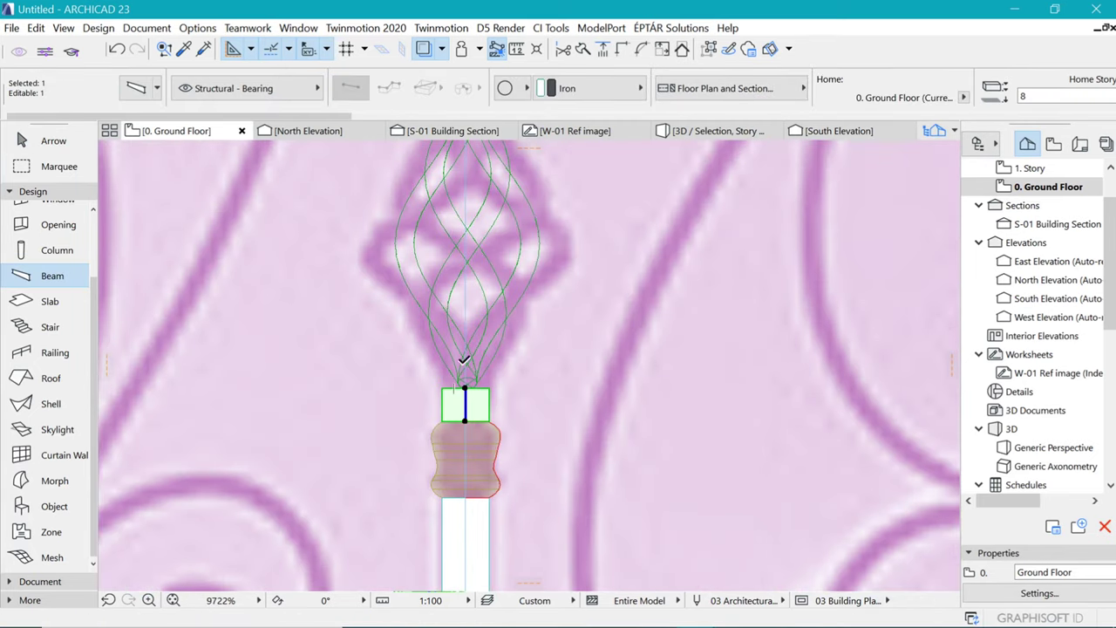
# Draw a matching short round iron beam upward from the basket's upper end
pyautogui.click(464, 388)
pyautogui.click(540, 436)
pyautogui.scroll(-2, 503, 418)
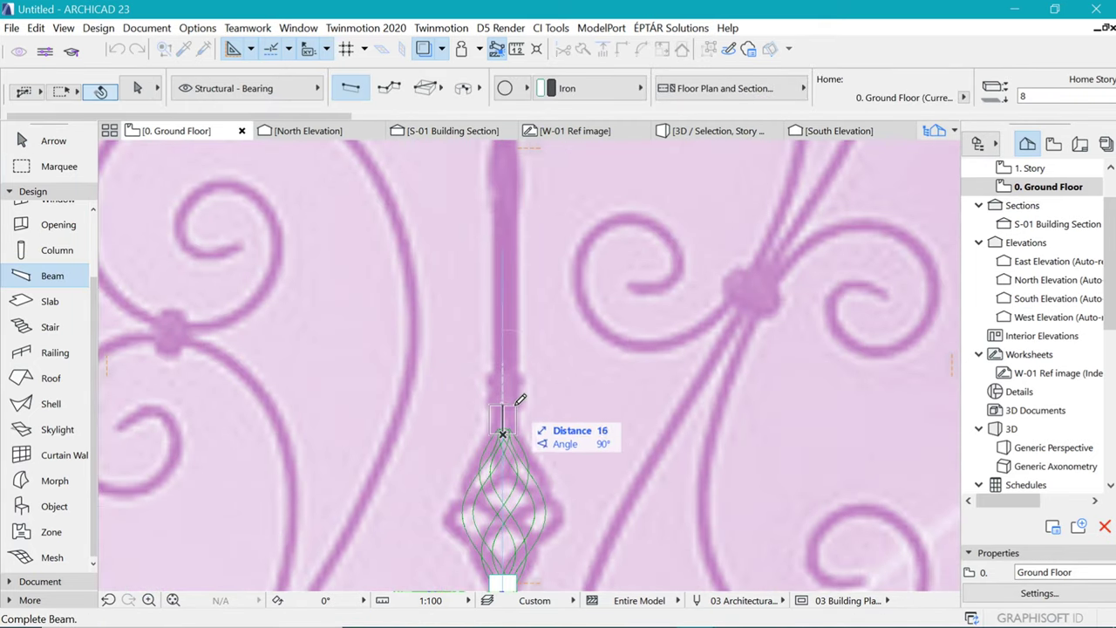
pyautogui.click(502, 433)
pyautogui.click(500, 423)
pyautogui.press('Escape')
# Mirror a copy of the collar morph about the basket's horizontal centre line onto the upper short beam
pyautogui.scroll(-3, 499, 435)
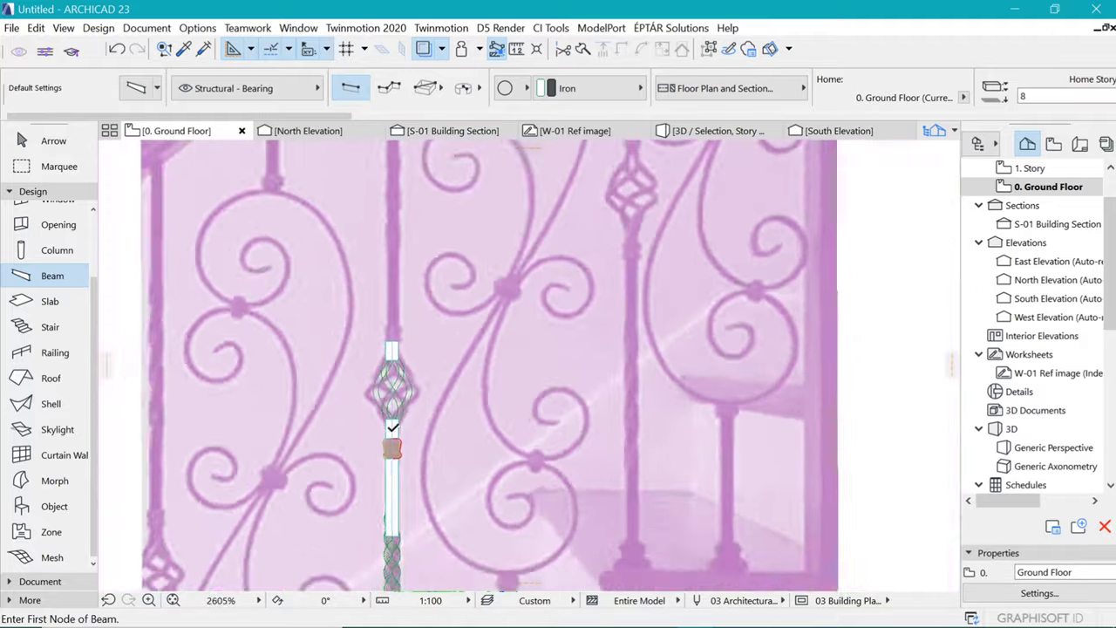
pyautogui.scroll(3, 392, 427)
pyautogui.click(399, 479)
pyautogui.hotkey('ctrl', 'alt', 'm')
pyautogui.click(388, 323)
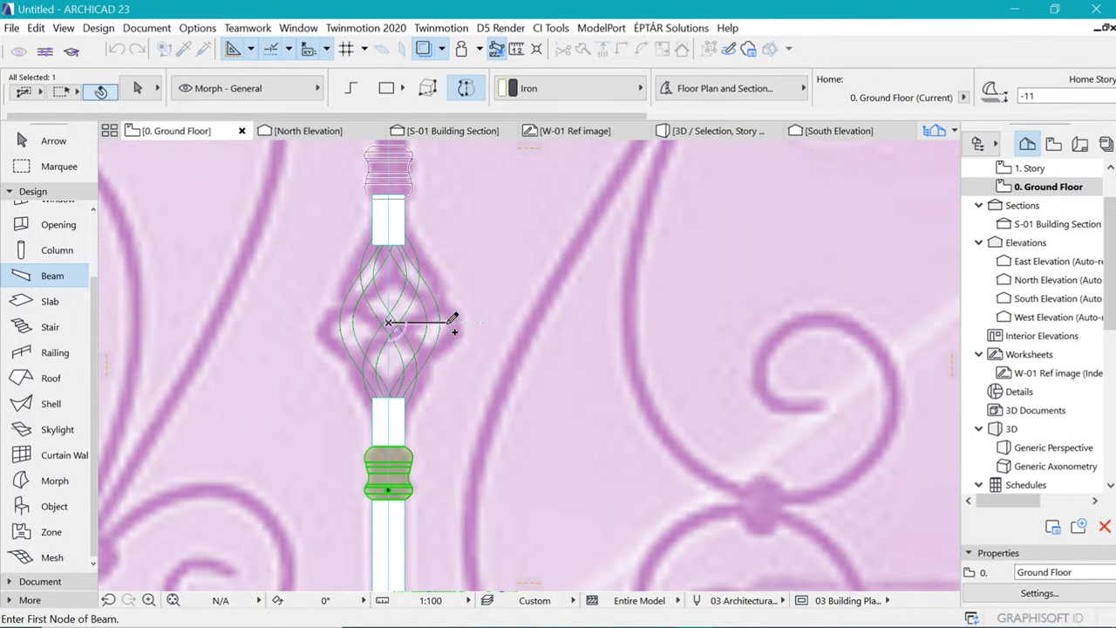
pyautogui.click(453, 318)
pyautogui.scroll(-6, 427, 323)
pyautogui.press('Escape')
# Copy the plain round beam and the two twisted spirals from the lower bar to above the upper collar
pyautogui.keyDown('shift'); pyautogui.click(425, 516); pyautogui.keyUp('shift')
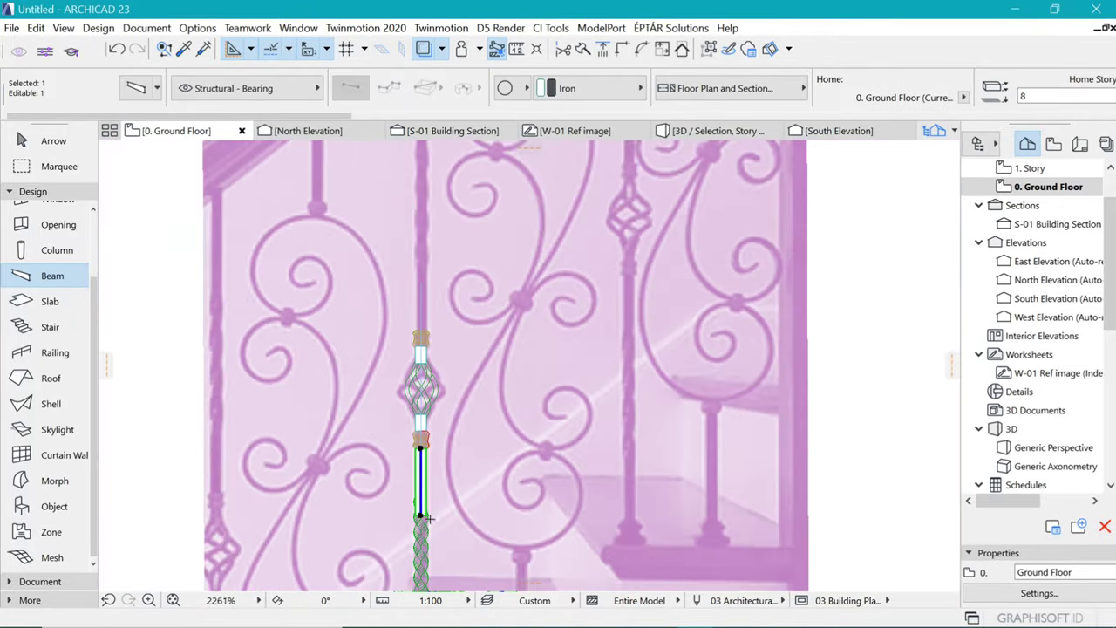
pyautogui.press('Escape')
pyautogui.scroll(-2, 427, 489)
pyautogui.scroll(5, 443, 485)
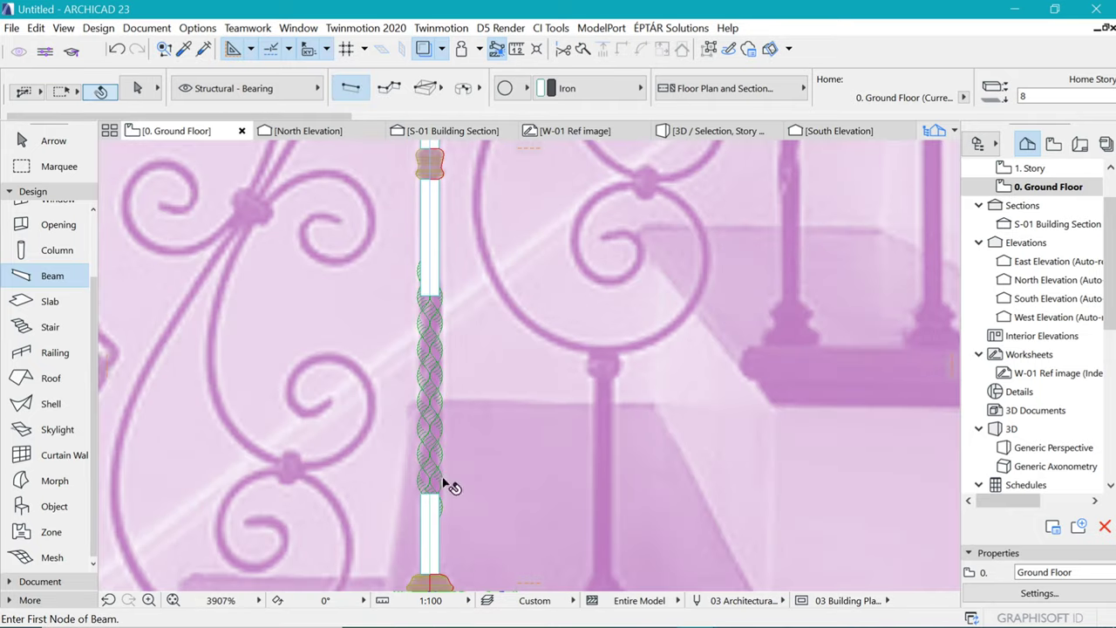
pyautogui.press('Escape')
pyautogui.click(436, 298)
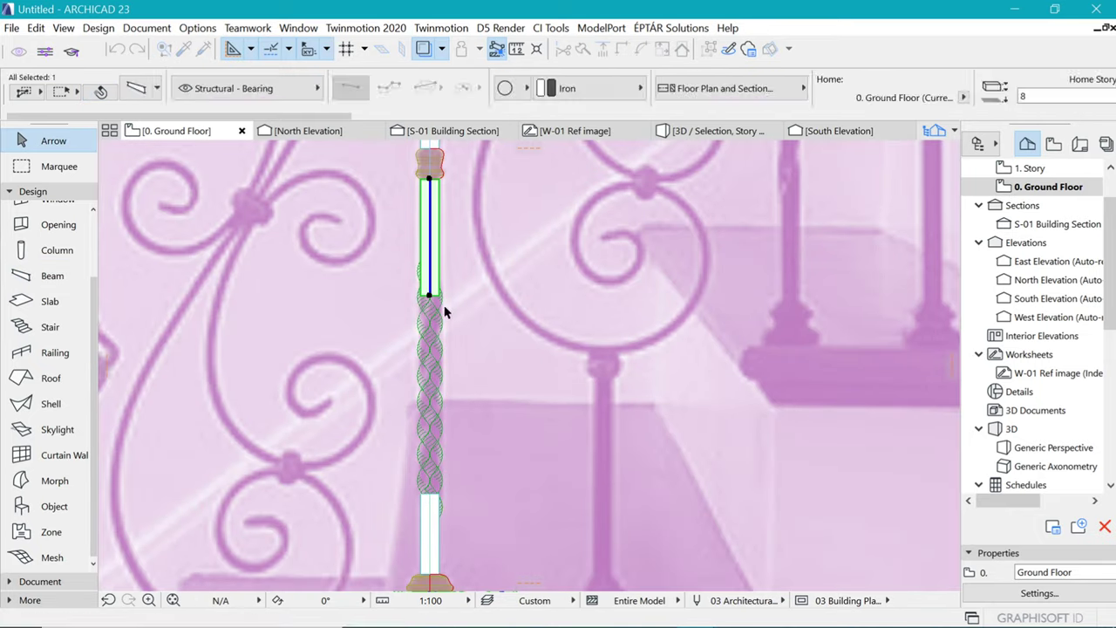
pyautogui.keyDown('shift'); pyautogui.click(440, 517); pyautogui.keyUp('shift')
pyautogui.keyDown('shift'); pyautogui.click(434, 440); pyautogui.keyUp('shift')
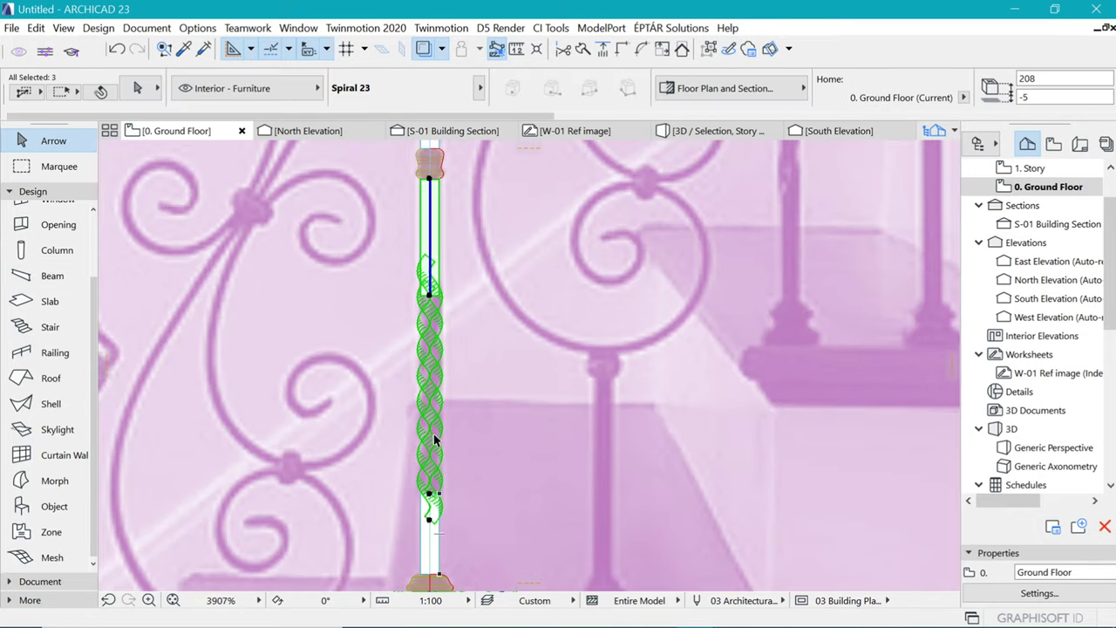
pyautogui.click(433, 228)
pyautogui.scroll(-3, 475, 288)
# Move the two copied spirals down so they overlap the upper end of the plain beam
pyautogui.scroll(6, 451, 356)
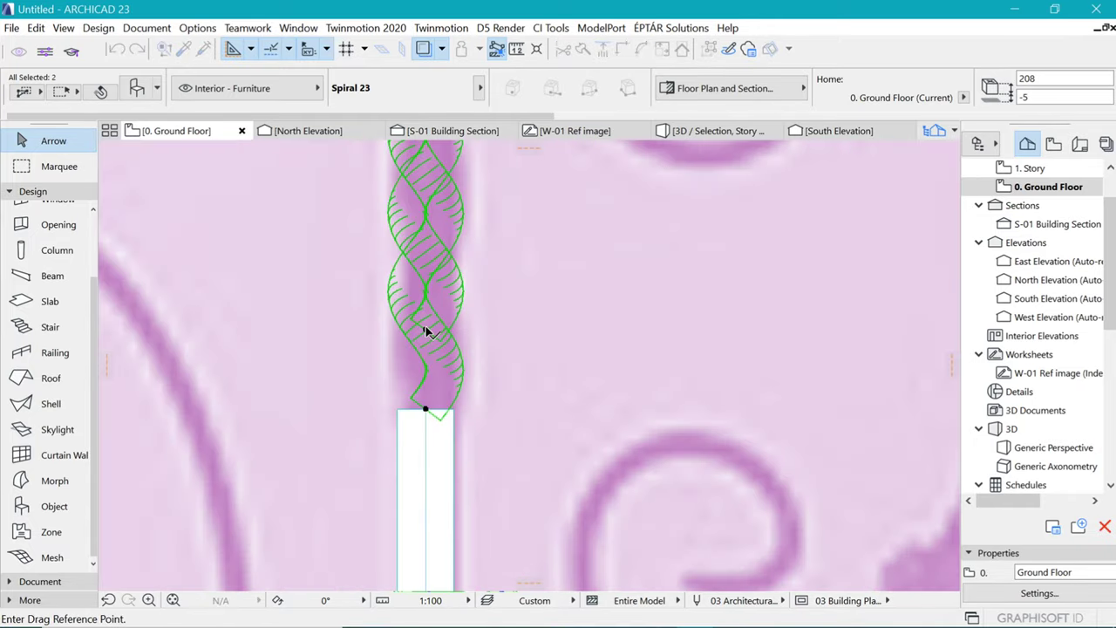
pyautogui.click(425, 331)
pyautogui.click(436, 448)
# Copy the plain beam to above the upper twist, overlapping its end, and extend it up to the handrail
pyautogui.scroll(-4, 438, 500)
pyautogui.click(427, 446)
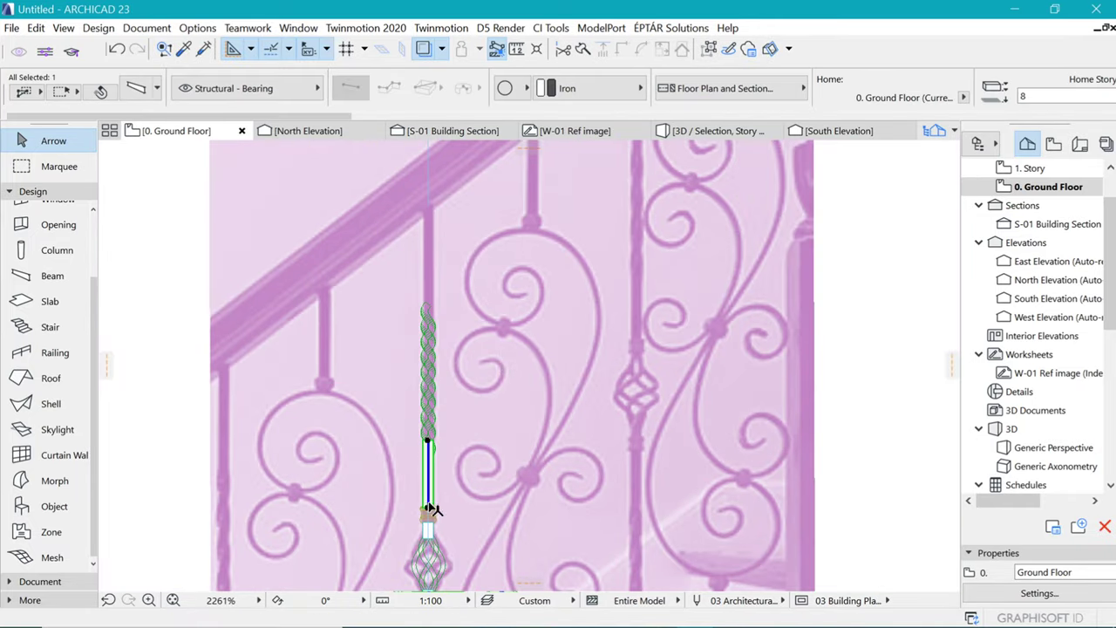
pyautogui.click(428, 508)
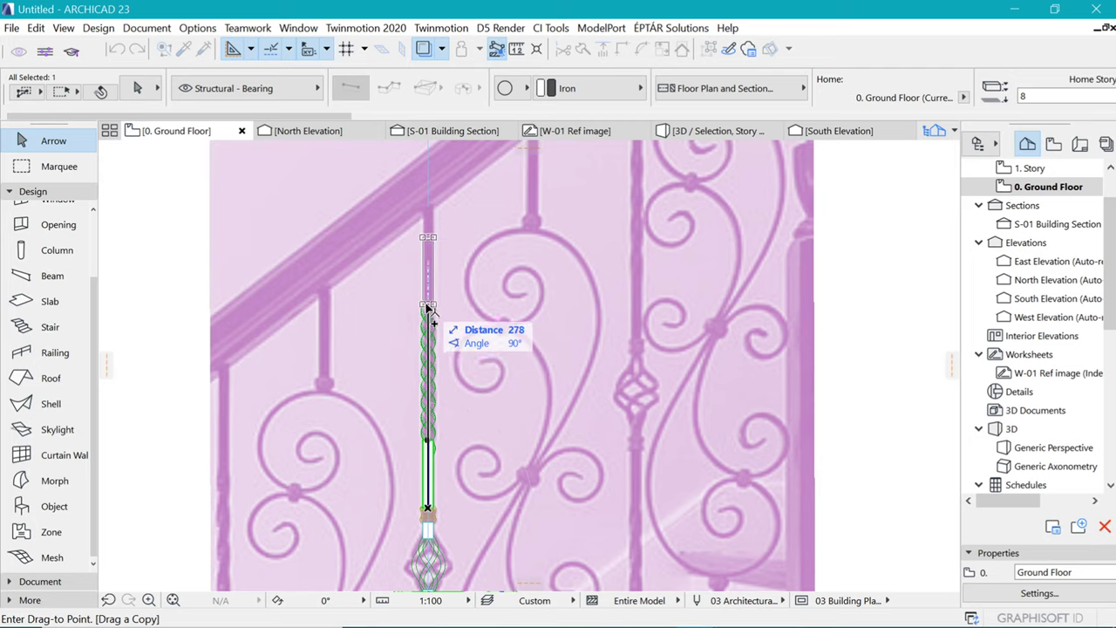
pyautogui.scroll(5, 430, 313)
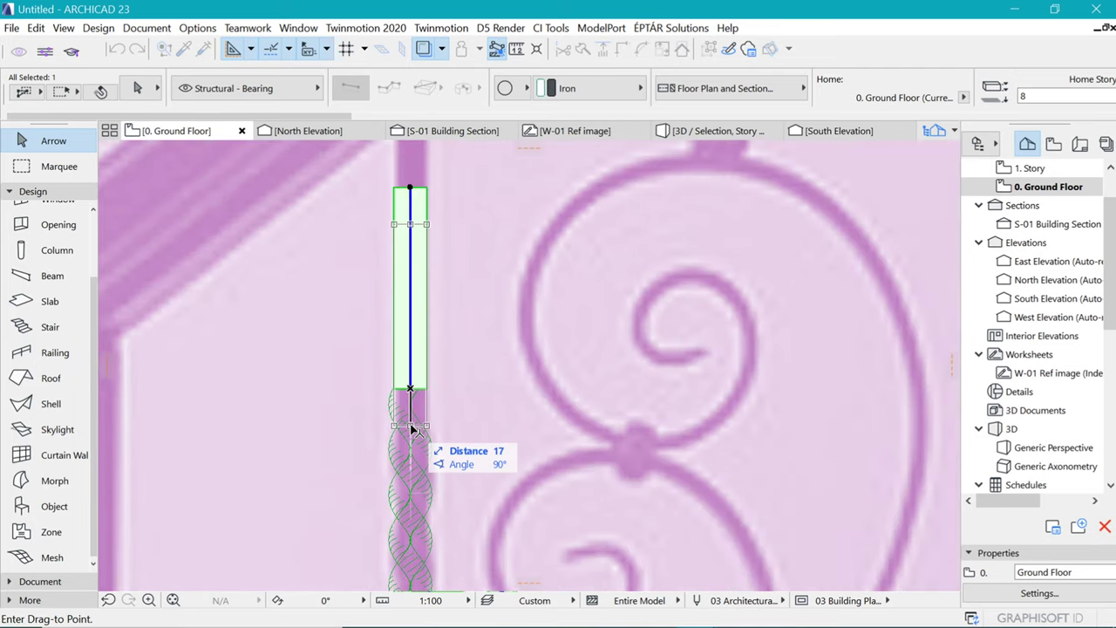
pyautogui.click(424, 451)
pyautogui.scroll(-1, 428, 336)
pyautogui.press('Escape')
pyautogui.scroll(-10, 423, 369)
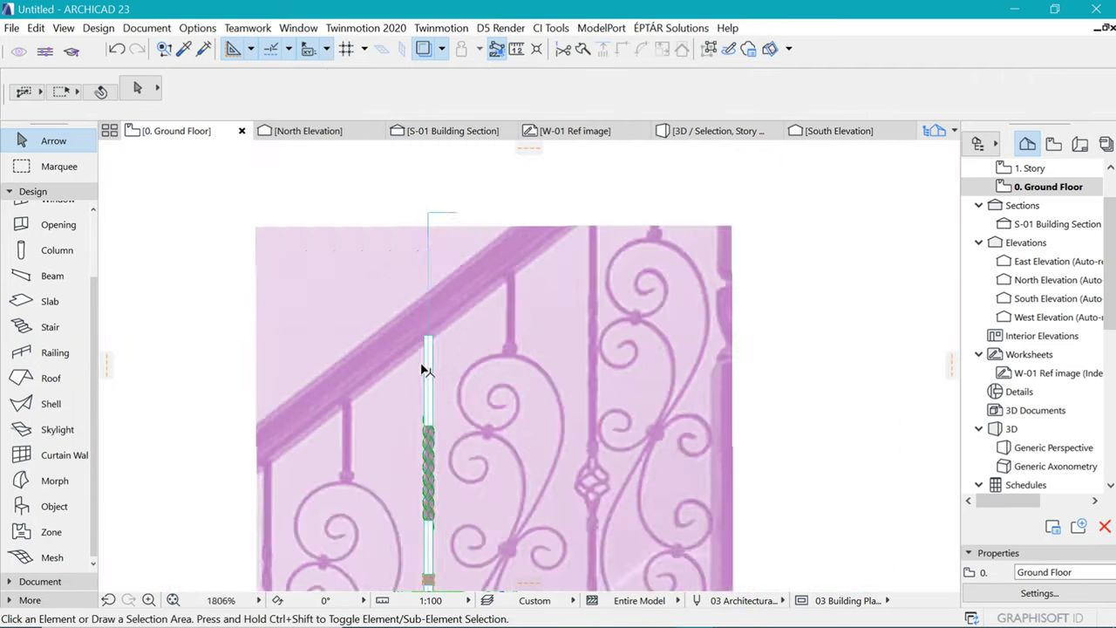
# Draw a marquee around the baluster on the plan and show the enclosed elements in 3D
pyautogui.click(59, 165)
pyautogui.click(204, 200)
pyautogui.click(604, 560)
pyautogui.press('F5')
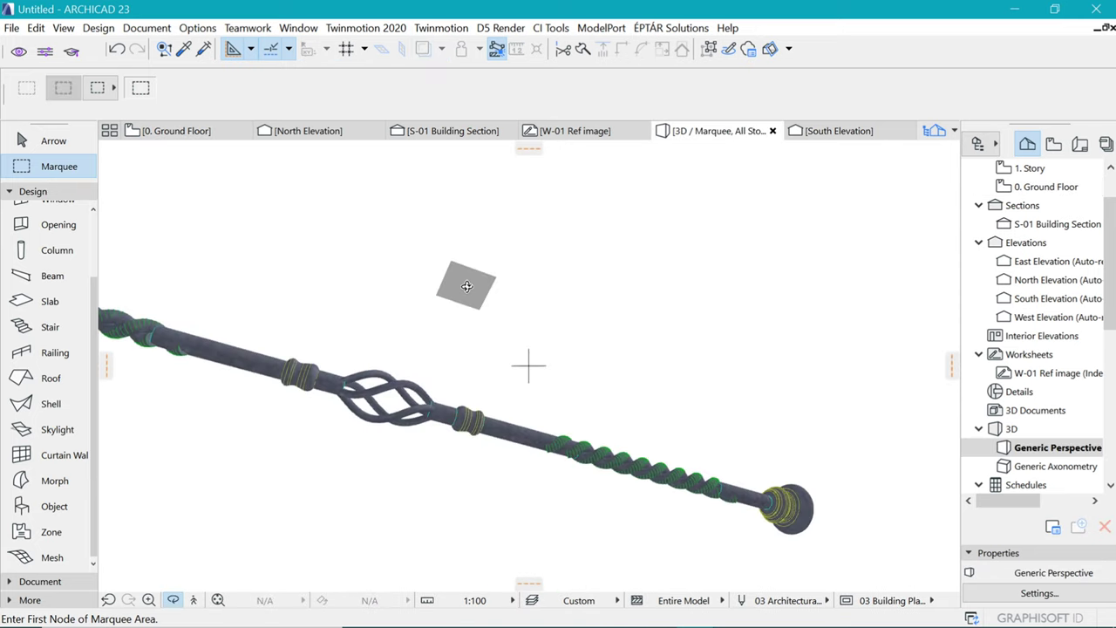
# Move the W-01 traced reference image about 1075 horizontally with Drag Reference so it sits beside the modelled baluster
pyautogui.keyDown('shift'); pyautogui.moveTo(559, 374); pyautogui.dragTo(572, 336, button='middle'); pyautogui.keyUp('shift')
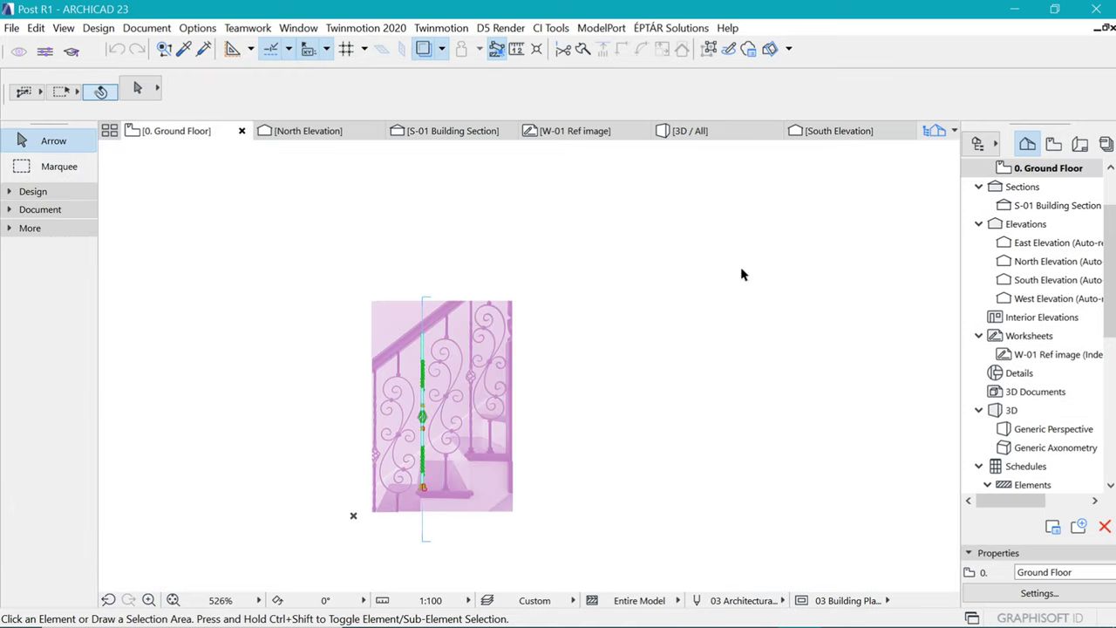
pyautogui.scroll(-1, 491, 361)
pyautogui.scroll(3, 419, 314)
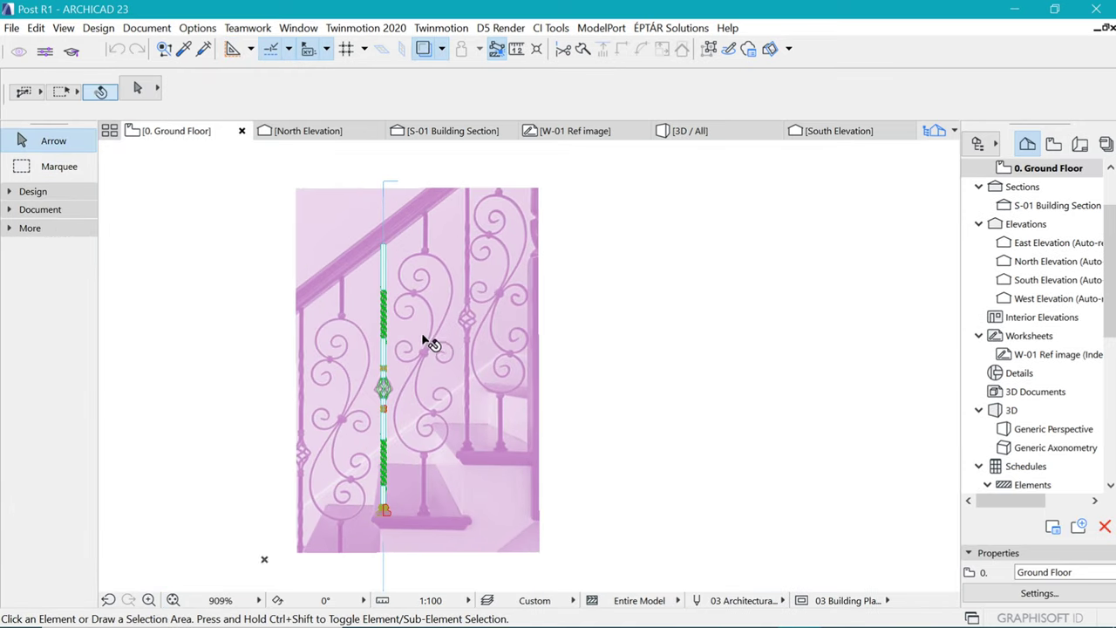
pyautogui.scroll(-3, 427, 266)
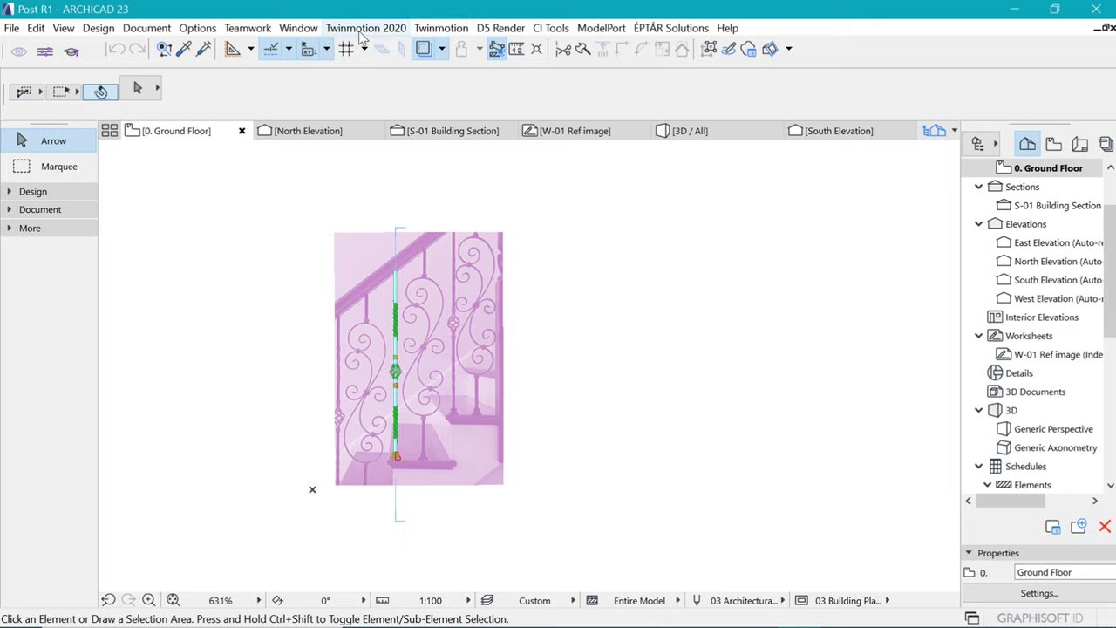
pyautogui.click(442, 49)
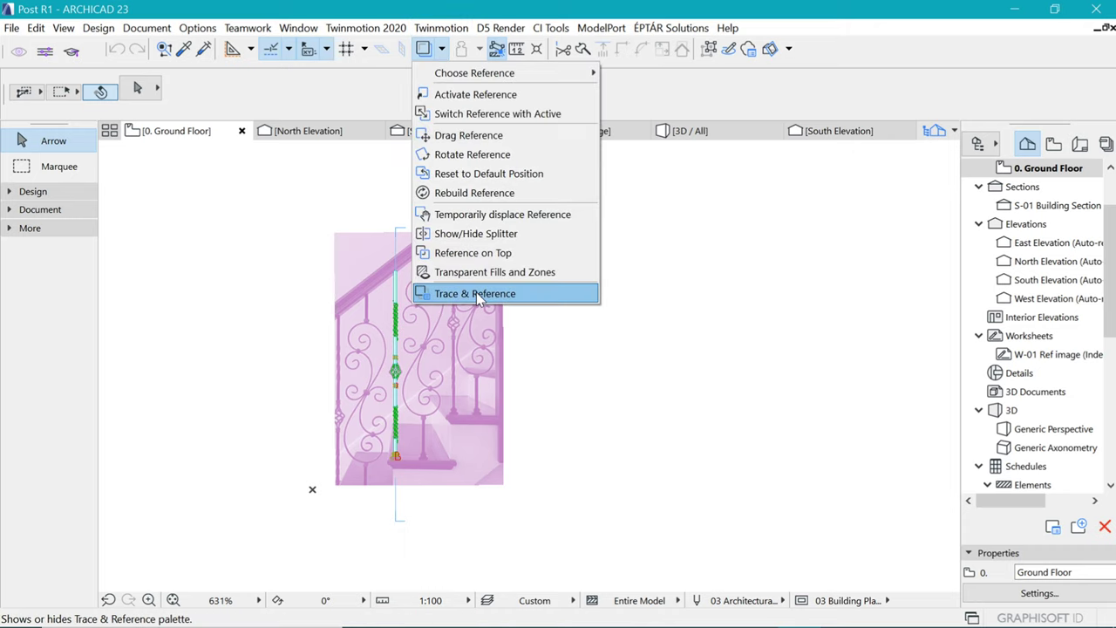
pyautogui.click(458, 291)
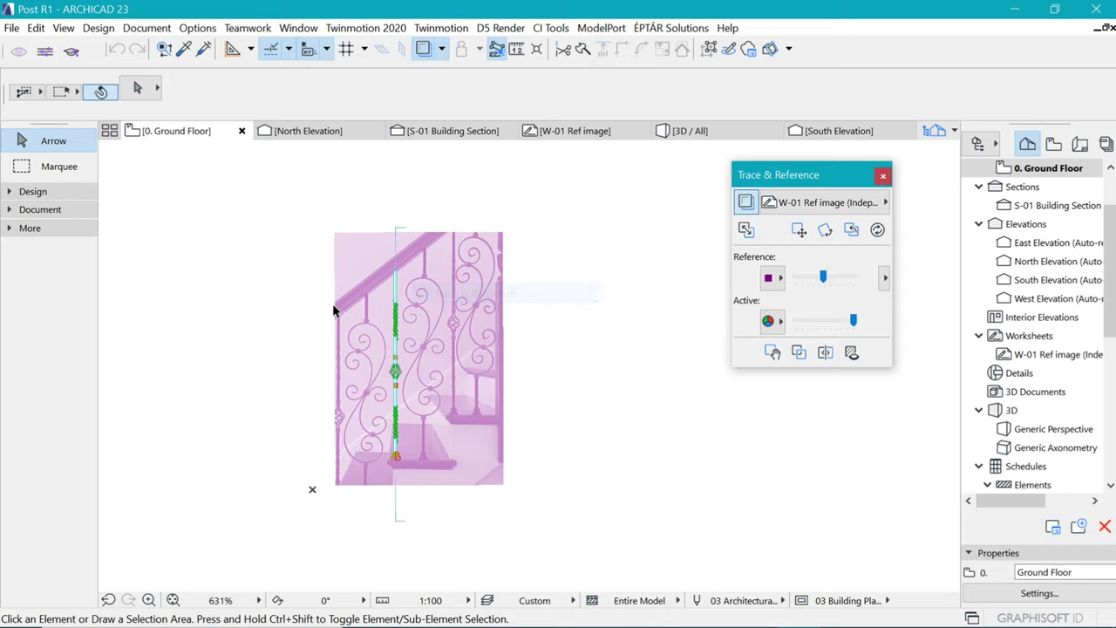
pyautogui.click(800, 230)
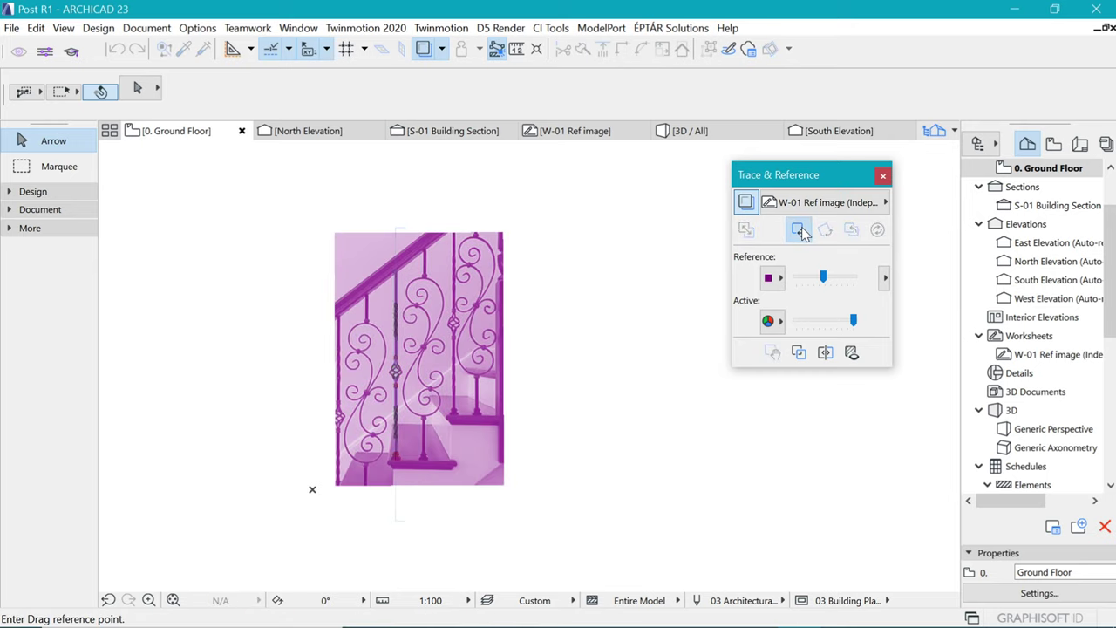
pyautogui.click(418, 324)
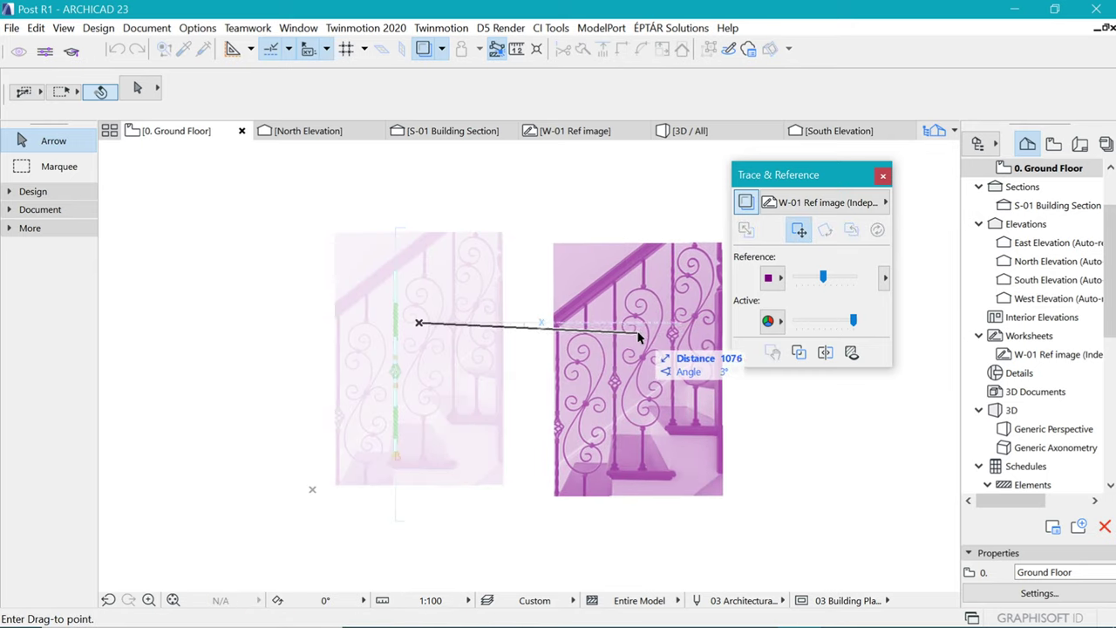
pyautogui.click(639, 324)
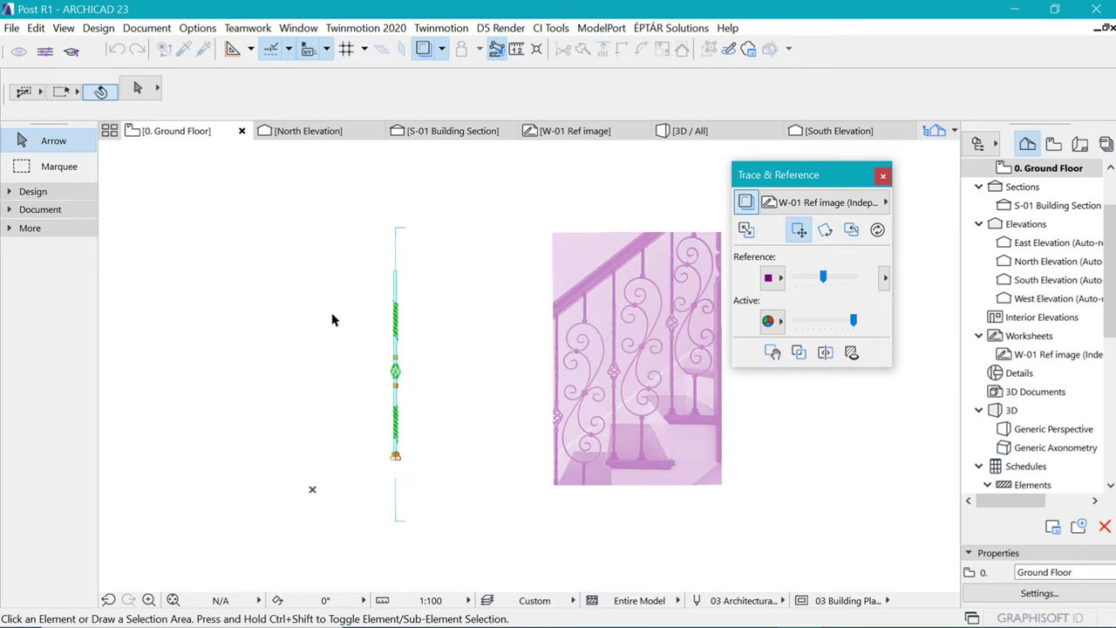
pyautogui.scroll(-2, 245, 329)
pyautogui.scroll(4, 523, 340)
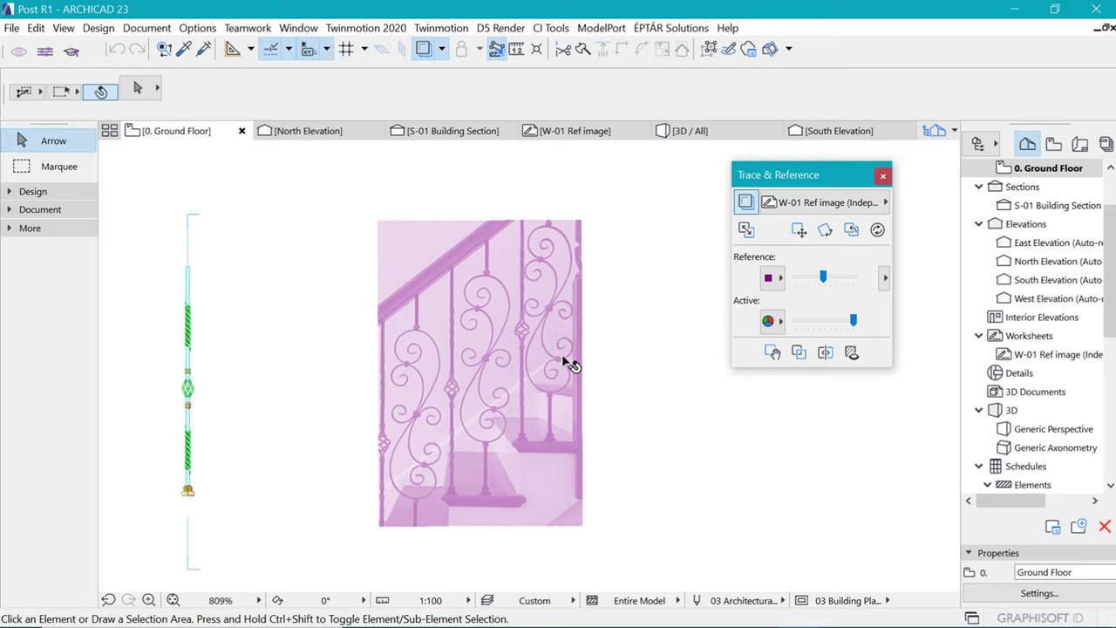
pyautogui.click(883, 175)
# Copy the baluster's base morph and the short iron beam above it about 1210 across onto the middle scroll baluster's foot in the reference
pyautogui.scroll(2, 436, 399)
pyautogui.scroll(-2, 498, 348)
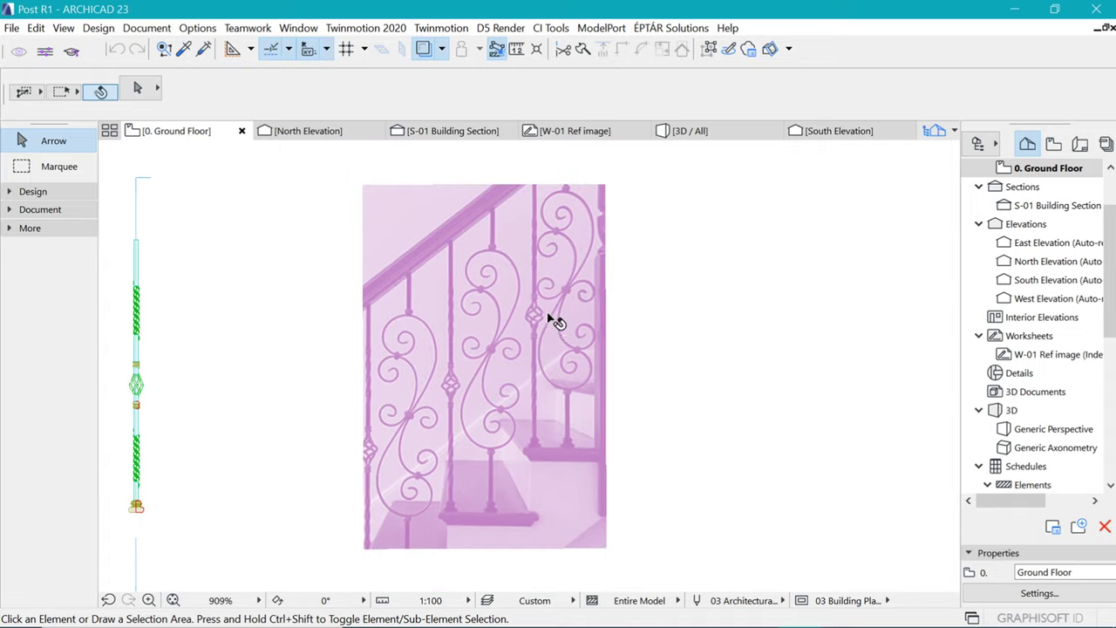
pyautogui.scroll(1, 562, 362)
pyautogui.scroll(-3, 568, 366)
pyautogui.scroll(1, 276, 439)
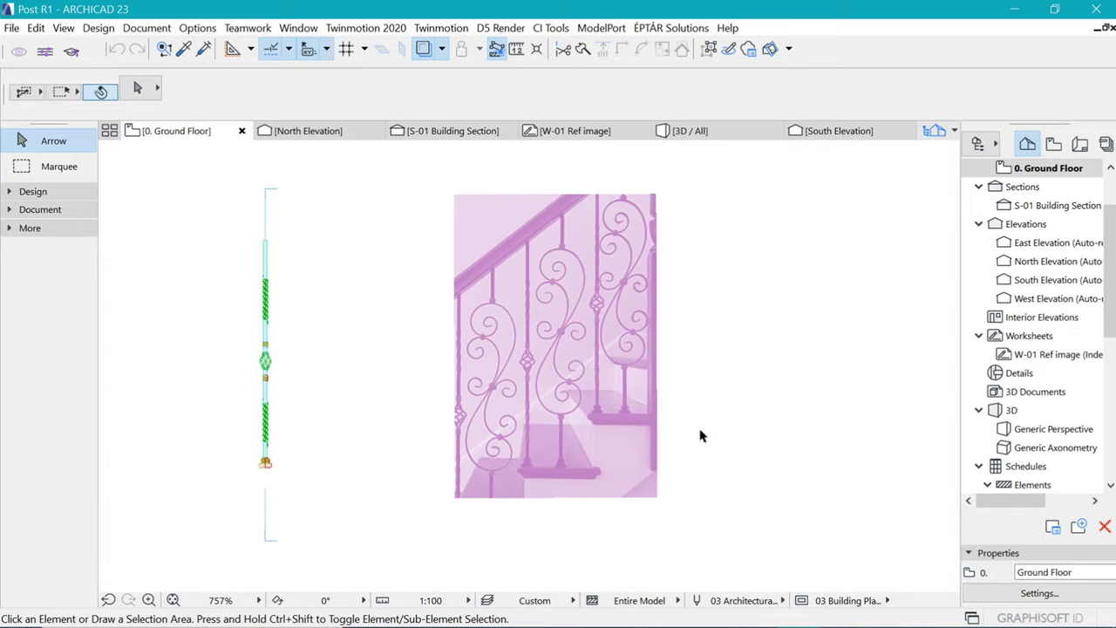
pyautogui.scroll(4, 224, 426)
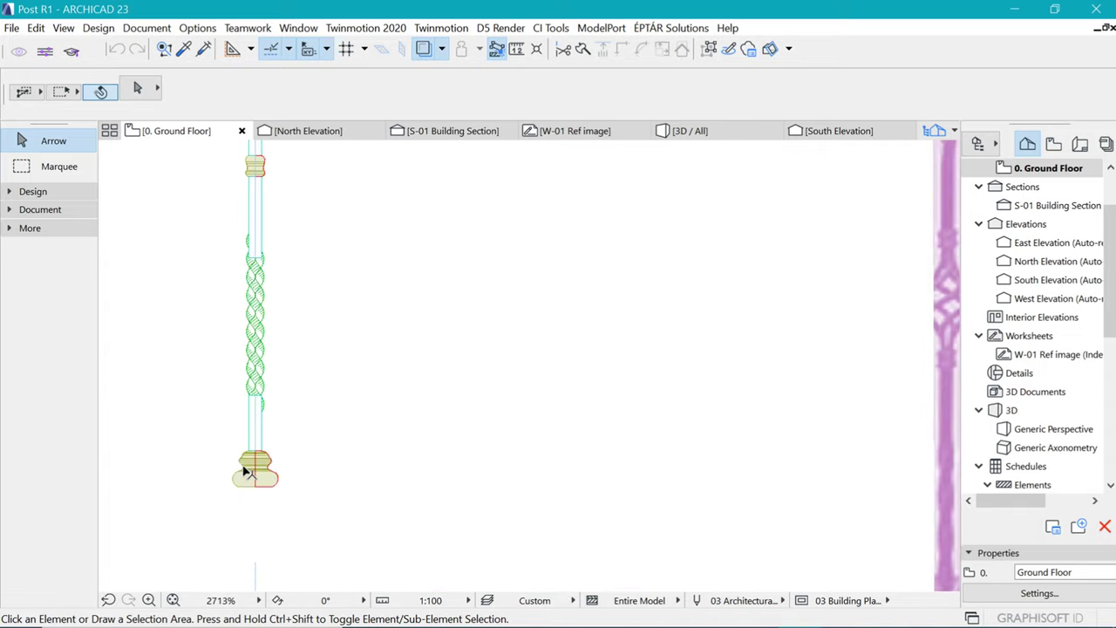
pyautogui.click(254, 466)
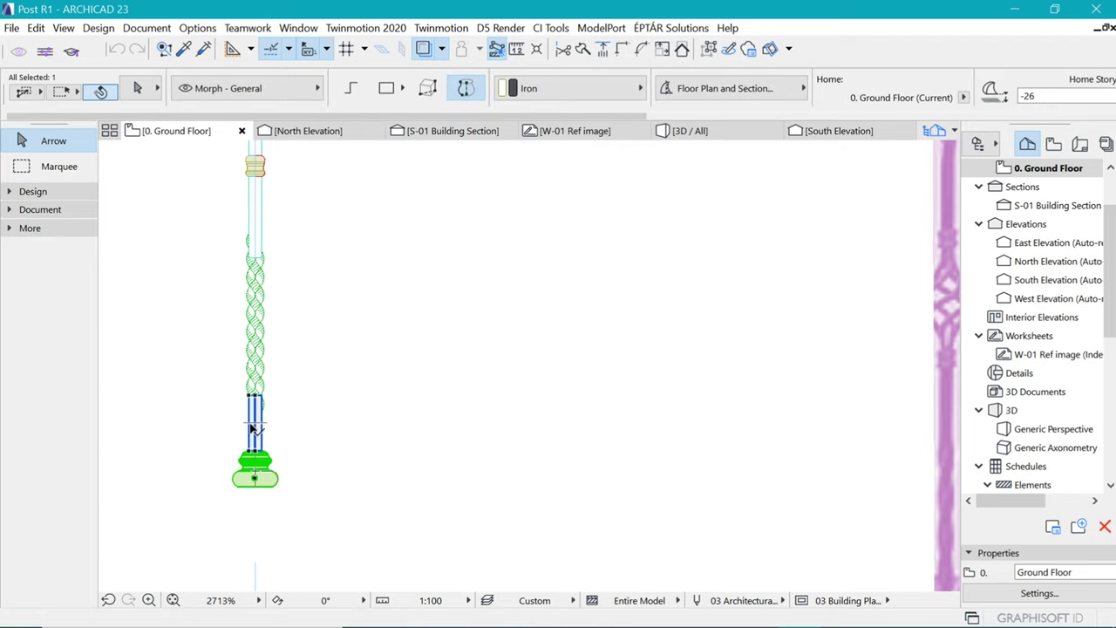
pyautogui.click(252, 429)
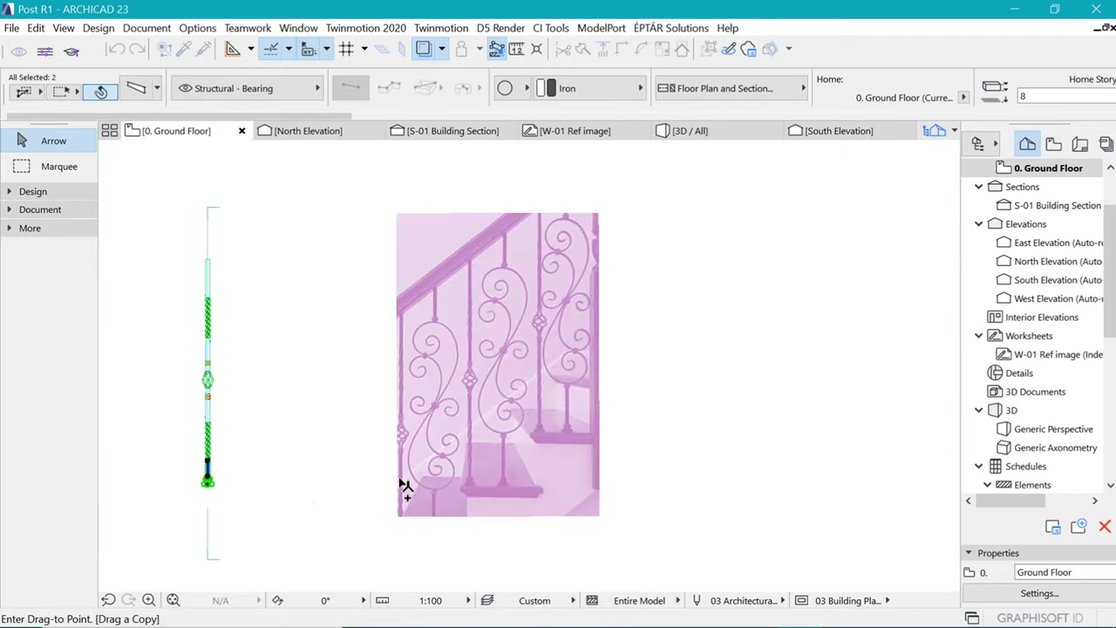
pyautogui.scroll(5, 496, 496)
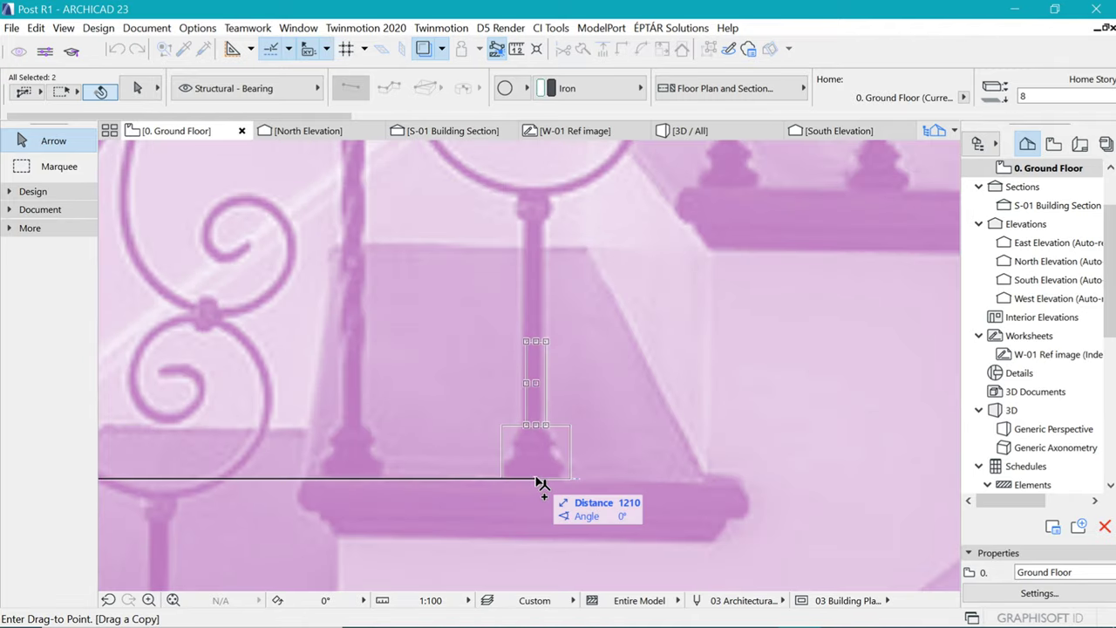
pyautogui.click(583, 319)
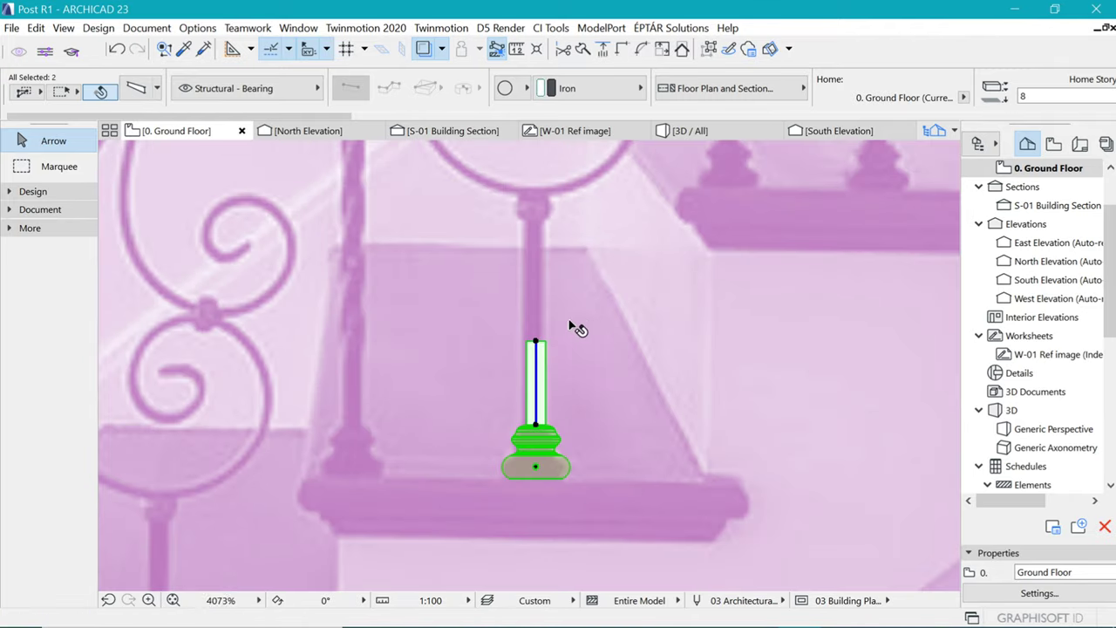
# Stretch the copied iron beam upward to the collar beneath the scroll in the reference image
pyautogui.scroll(-2, 573, 323)
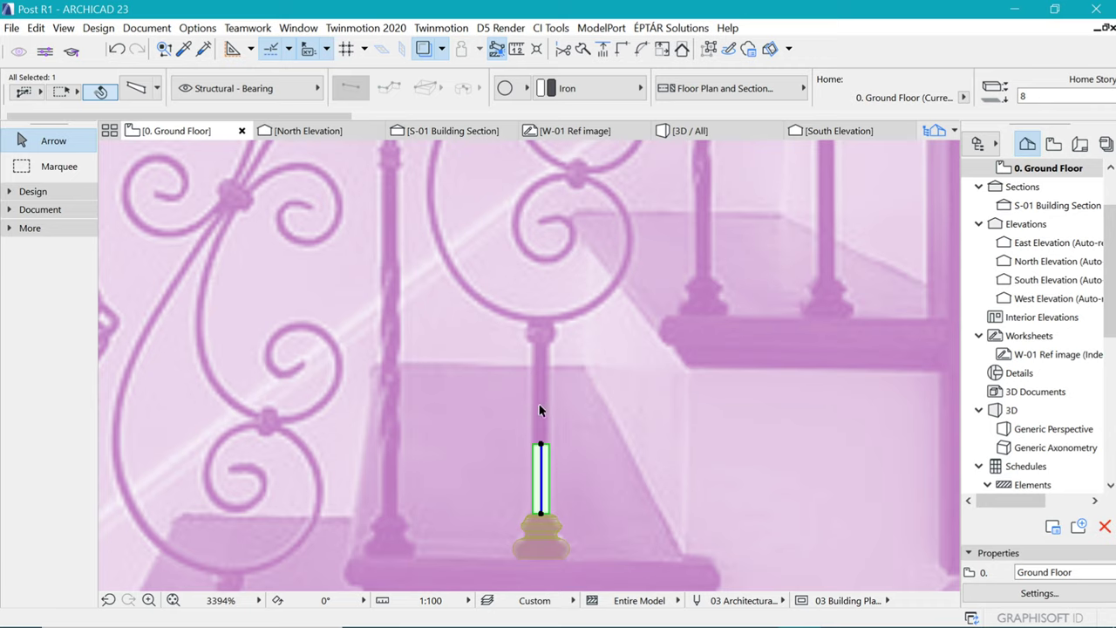
pyautogui.click(541, 445)
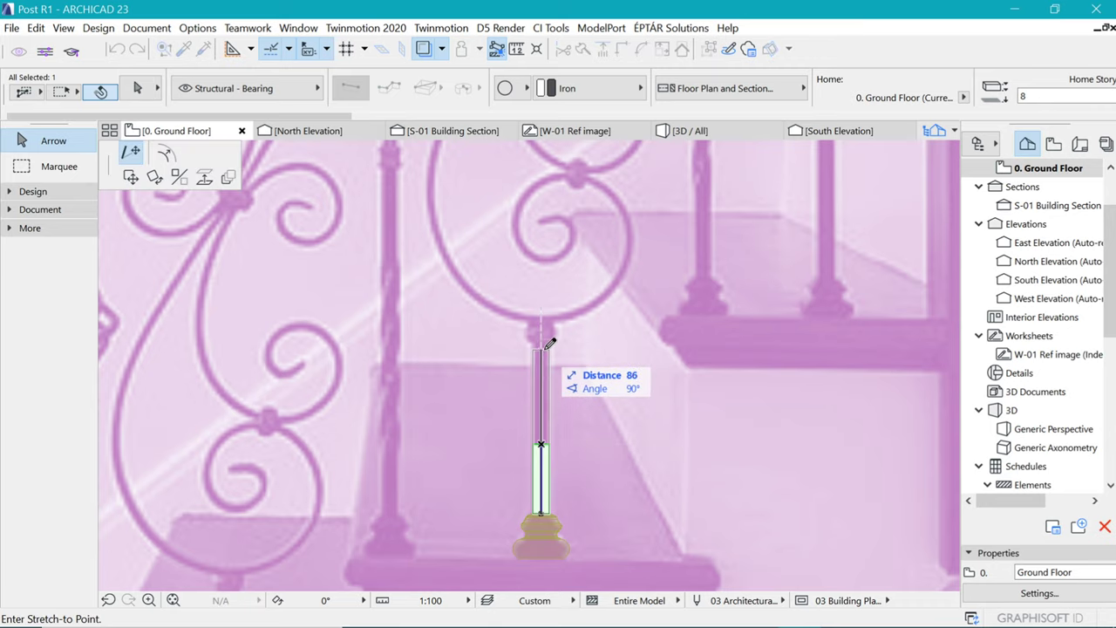
pyautogui.click(546, 335)
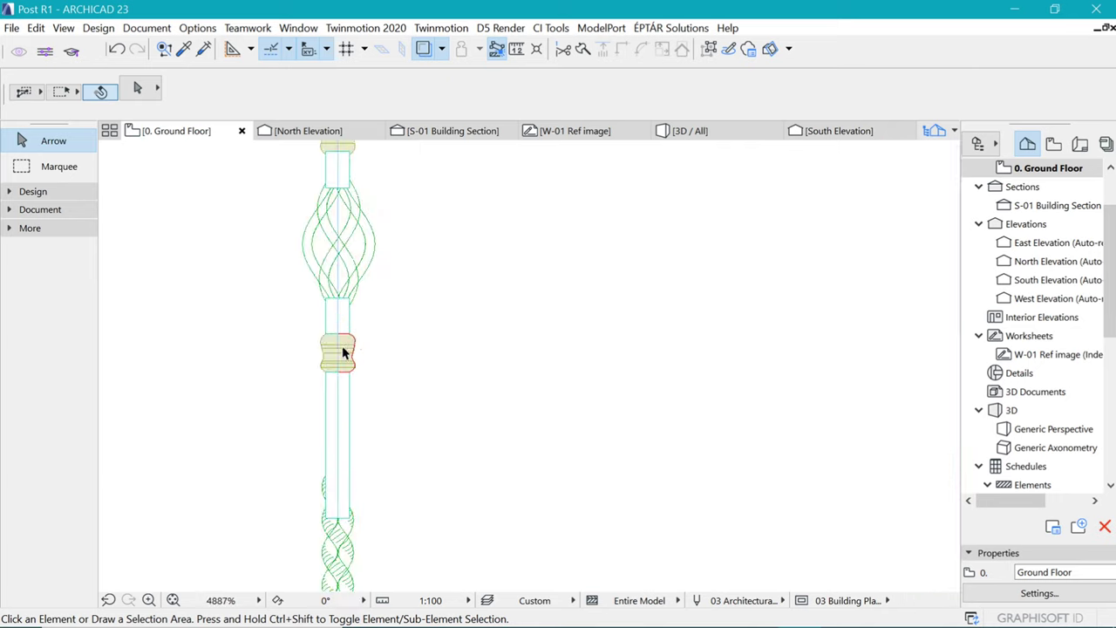
# Copy the collar morph below the baluster's basket onto the top of the stretched beam, directly under the scroll
pyautogui.click(342, 355)
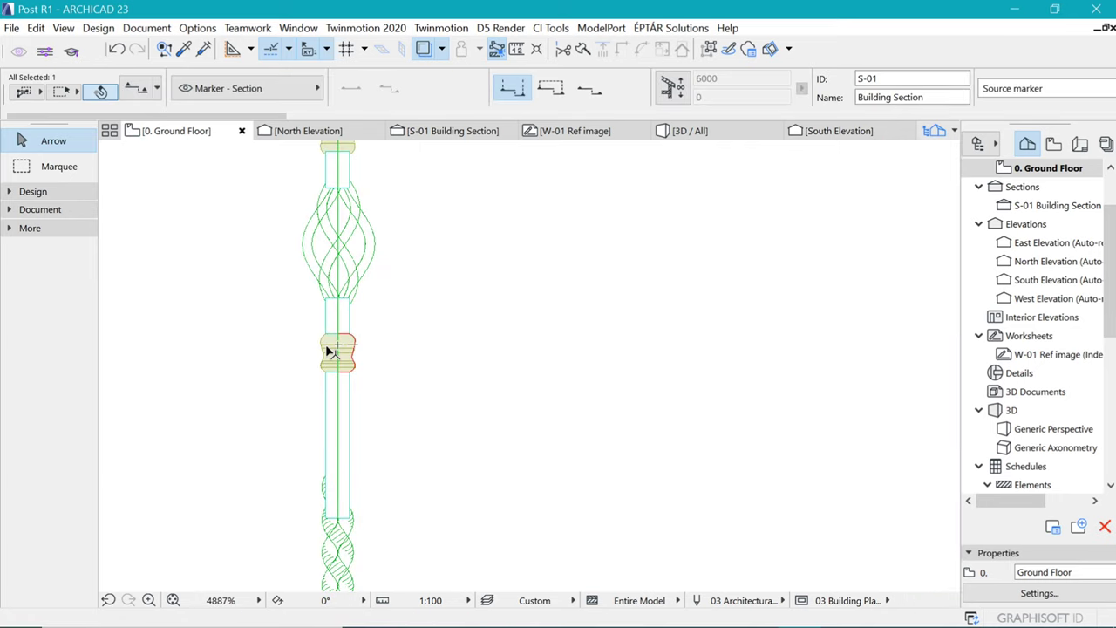
pyautogui.moveTo(461, 331); pyautogui.dragTo(276, 336)
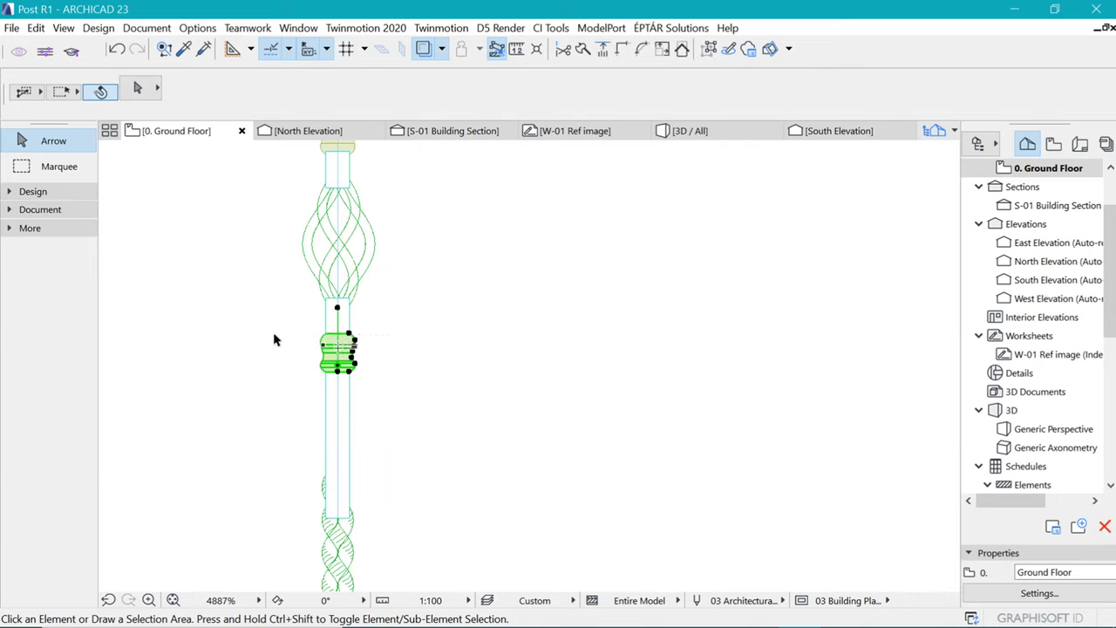
pyautogui.click(340, 347)
pyautogui.click(509, 353)
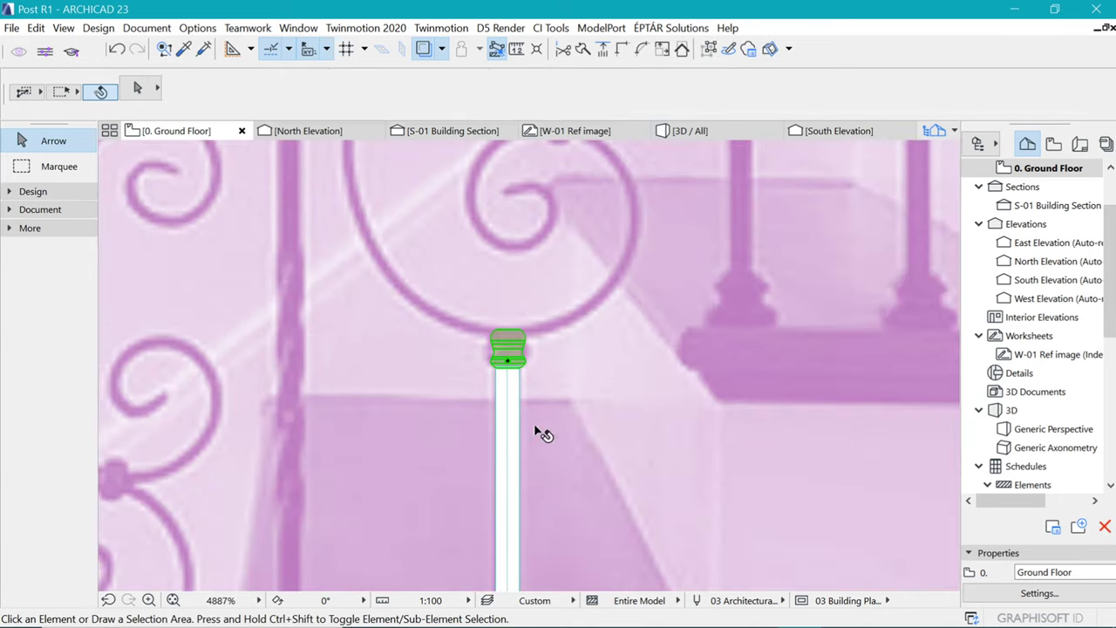
# Start a spline at the inner end of the middle baluster's lowest scroll and trace its spiral outward past the joint
pyautogui.scroll(-4, 538, 432)
pyautogui.scroll(1, 560, 253)
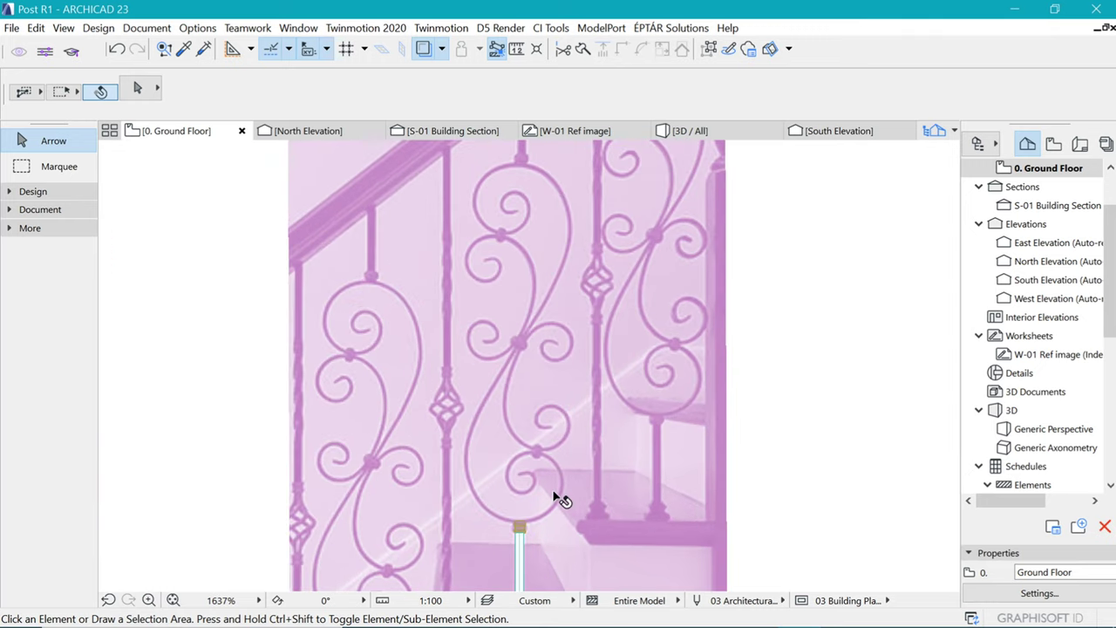
pyautogui.click(30, 228)
pyautogui.click(53, 405)
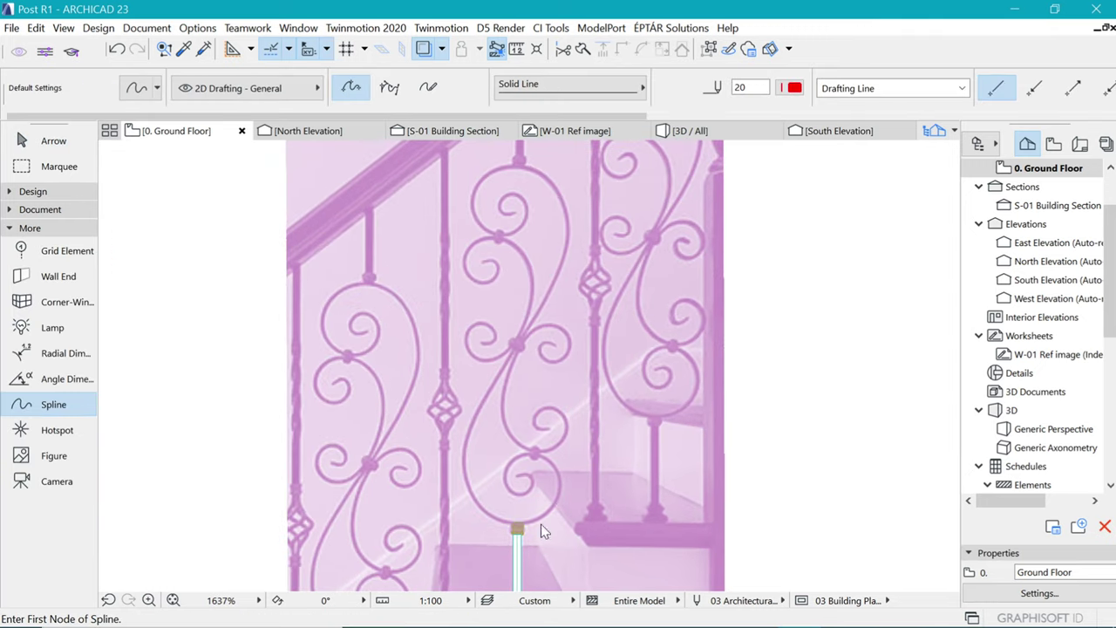
pyautogui.scroll(3, 545, 515)
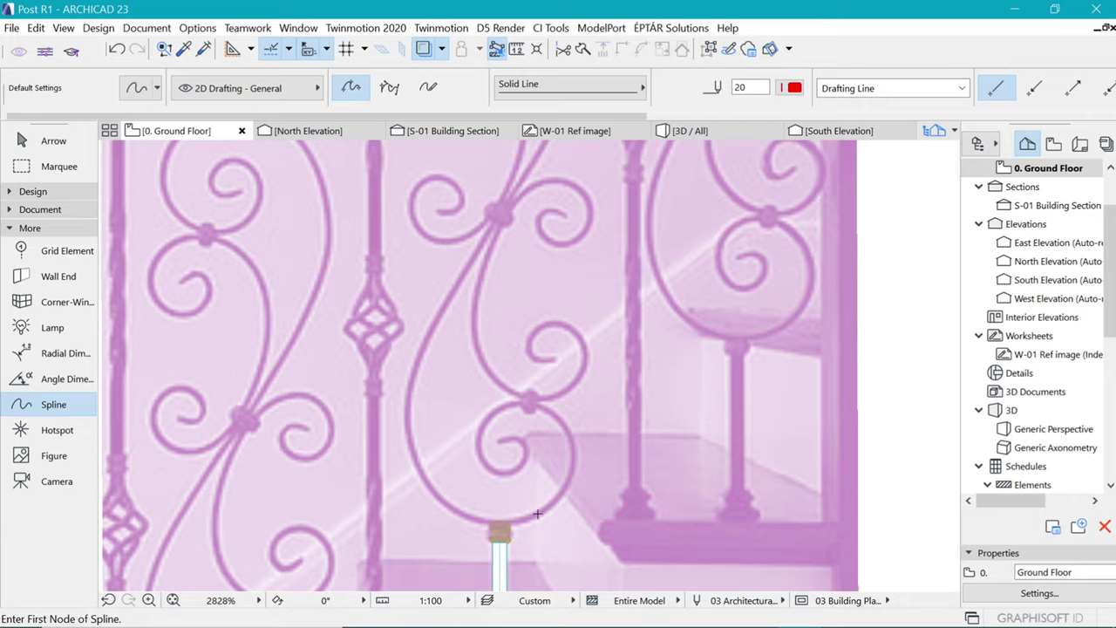
pyautogui.scroll(3, 537, 515)
pyautogui.click(478, 395)
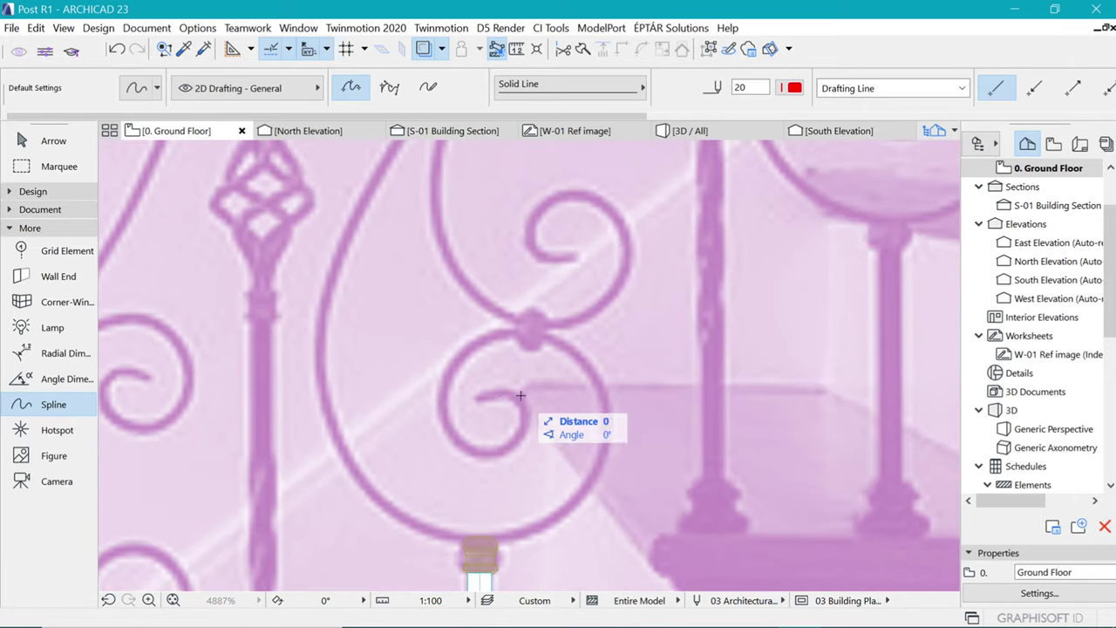
pyautogui.click(523, 395)
pyautogui.scroll(2, 523, 436)
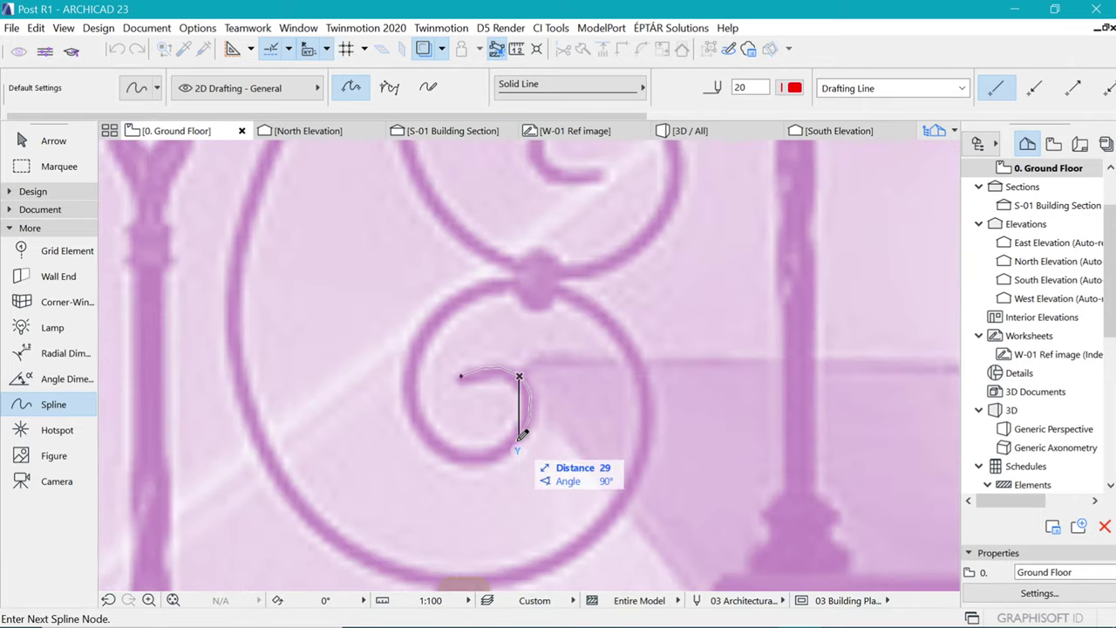
pyautogui.click(519, 436)
pyautogui.click(454, 452)
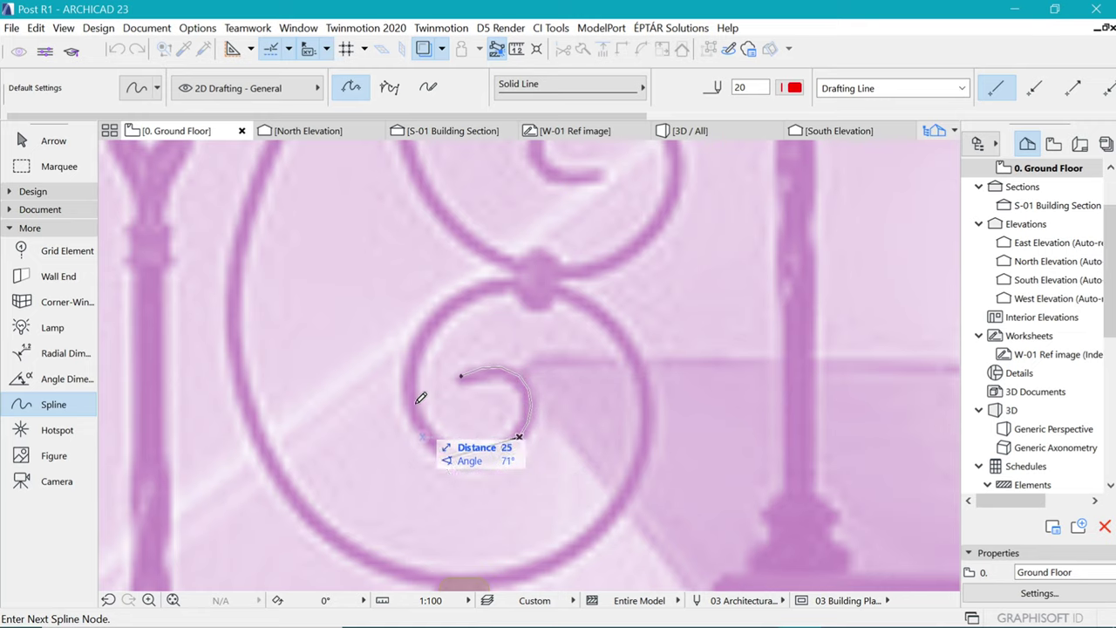
pyautogui.click(408, 388)
pyautogui.click(454, 301)
pyautogui.click(601, 305)
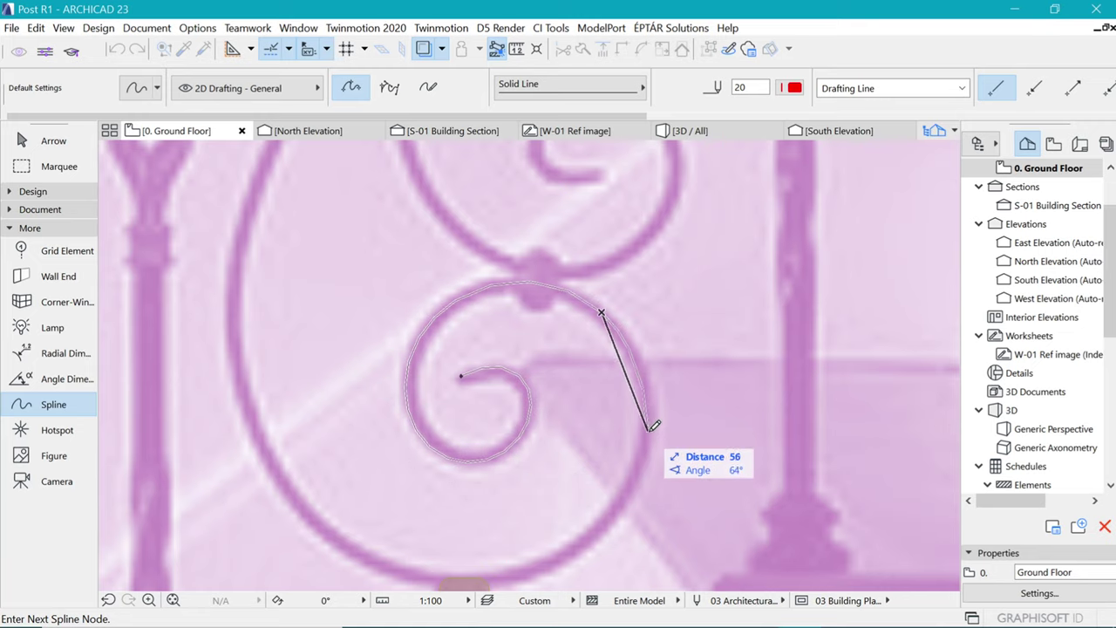
# Continue the spline around the bottom curve, up the long S-shaped bar and over the curve beneath the upper collar
pyautogui.moveTo(658, 427); pyautogui.dragTo(711, 262, button='middle')
pyautogui.click(708, 261)
pyautogui.click(483, 384)
pyautogui.scroll(-3, 409, 293)
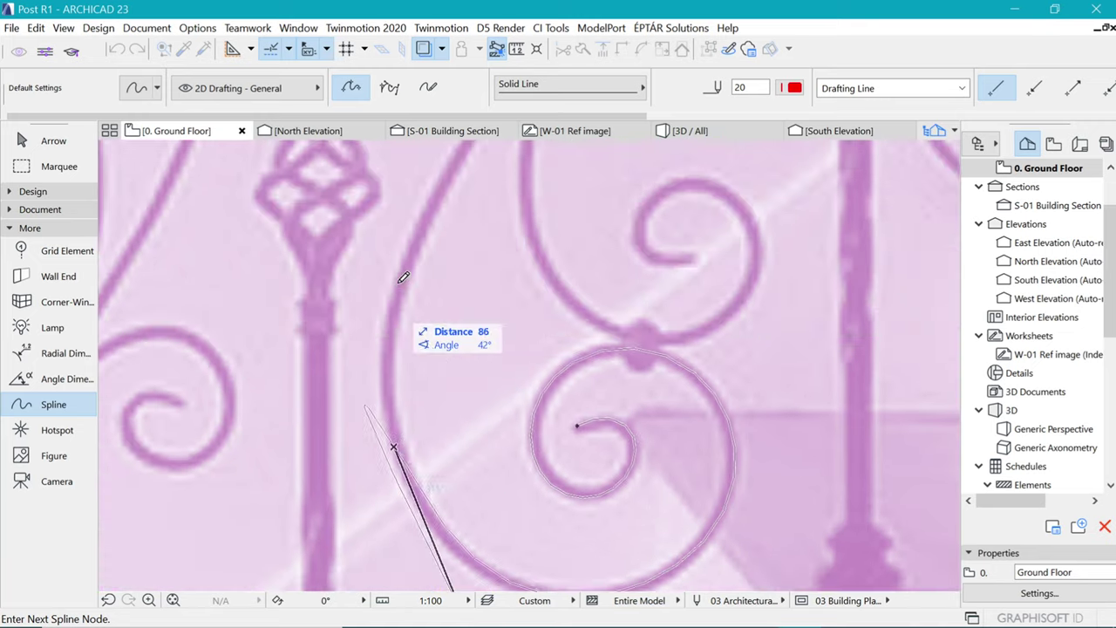
pyautogui.scroll(2, 525, 223)
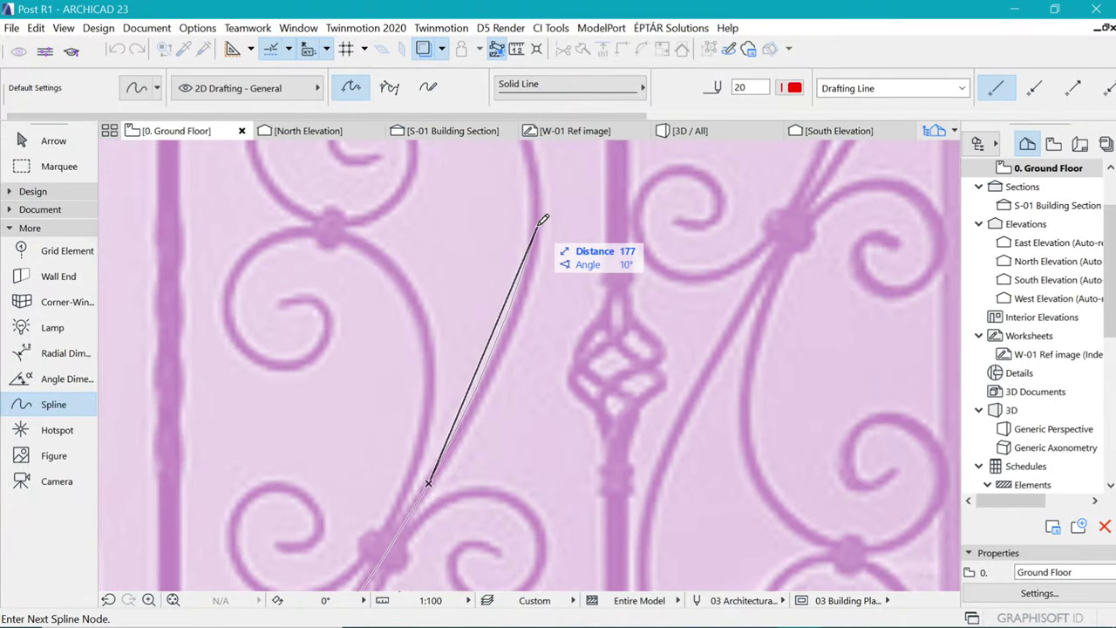
pyautogui.scroll(-2, 538, 205)
pyautogui.scroll(3, 524, 259)
pyautogui.click(441, 227)
pyautogui.click(324, 267)
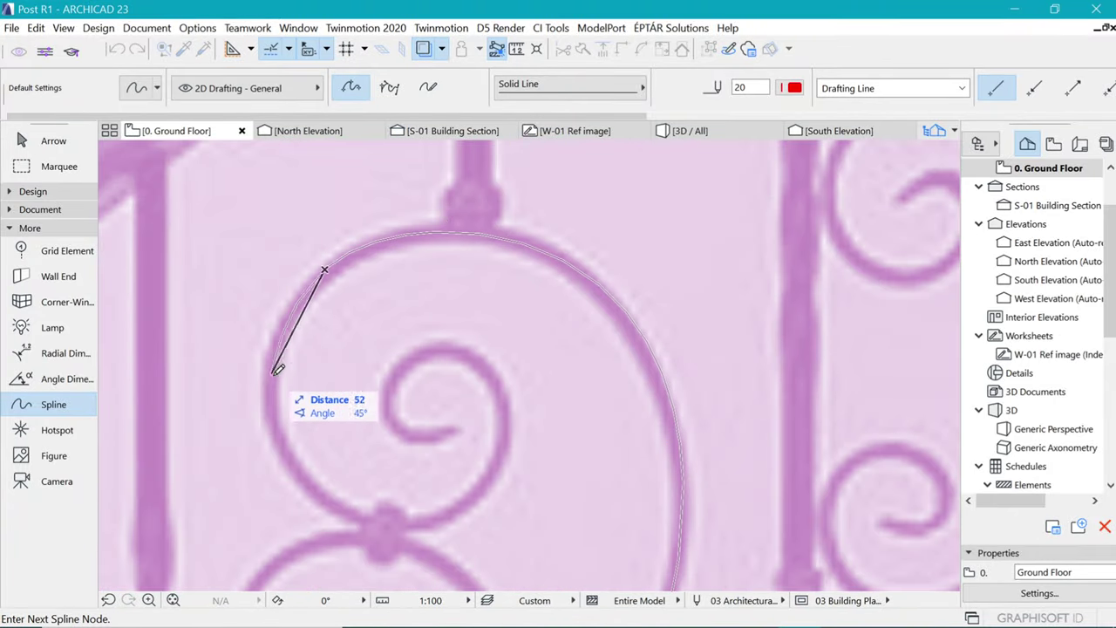
# Trace the uppermost scroll's spiral inward and finish the spline at its inner end
pyautogui.click(269, 408)
pyautogui.click(337, 511)
pyautogui.click(504, 428)
pyautogui.click(445, 346)
pyautogui.click(393, 370)
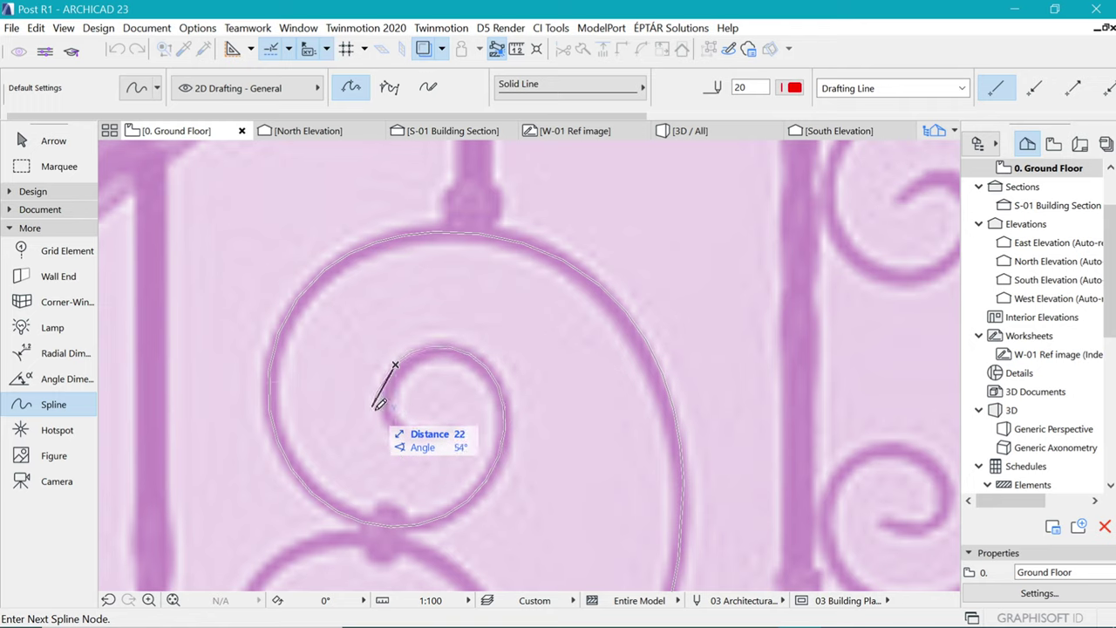
pyautogui.click(386, 428)
pyautogui.click(422, 442)
pyautogui.doubleClick(458, 428)
# Pick up the iron beam's settings and generate beams along the traced S-scroll spline with the Magic Wand
pyautogui.scroll(-3, 455, 459)
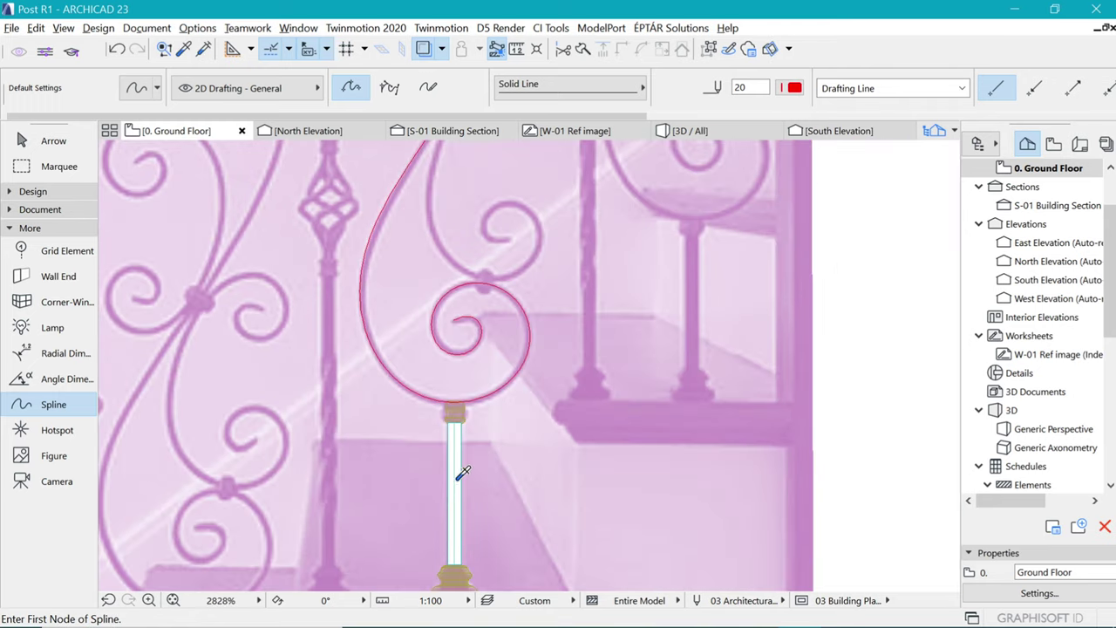
pyautogui.keyDown('alt'); pyautogui.click(458, 476); pyautogui.keyUp('alt')
pyautogui.scroll(3, 504, 268)
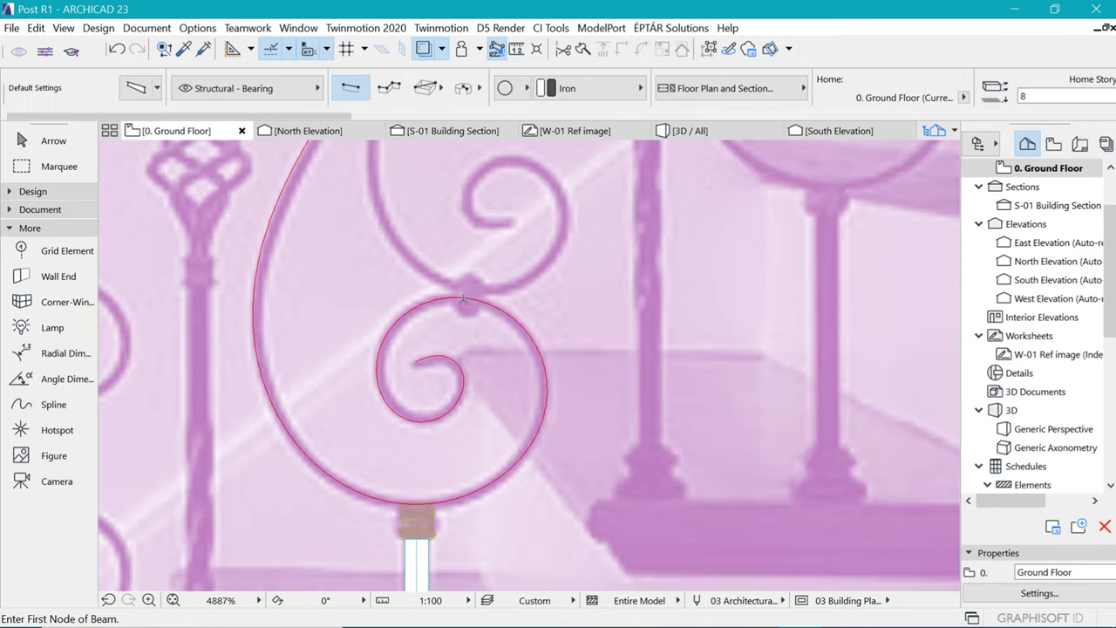
pyautogui.click(432, 301)
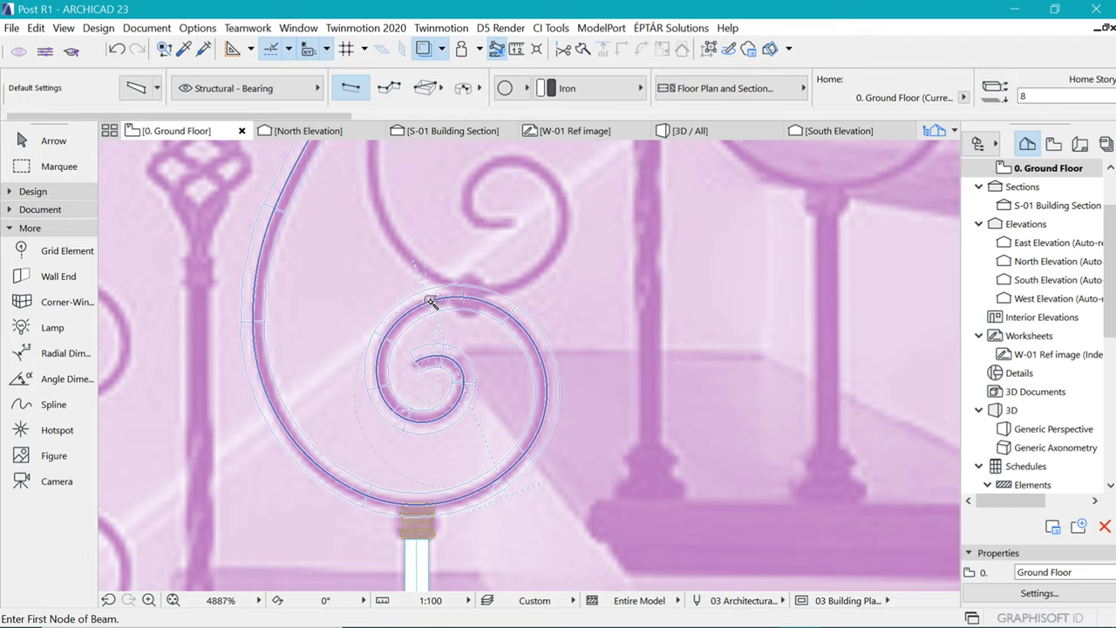
pyautogui.click(471, 297)
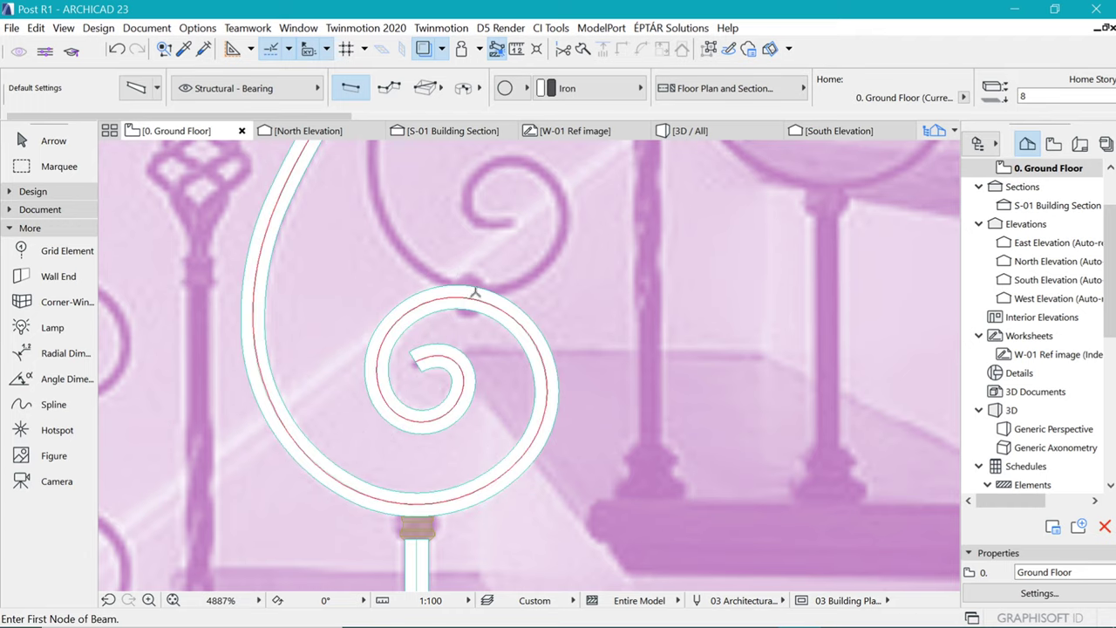
pyautogui.scroll(-5, 488, 288)
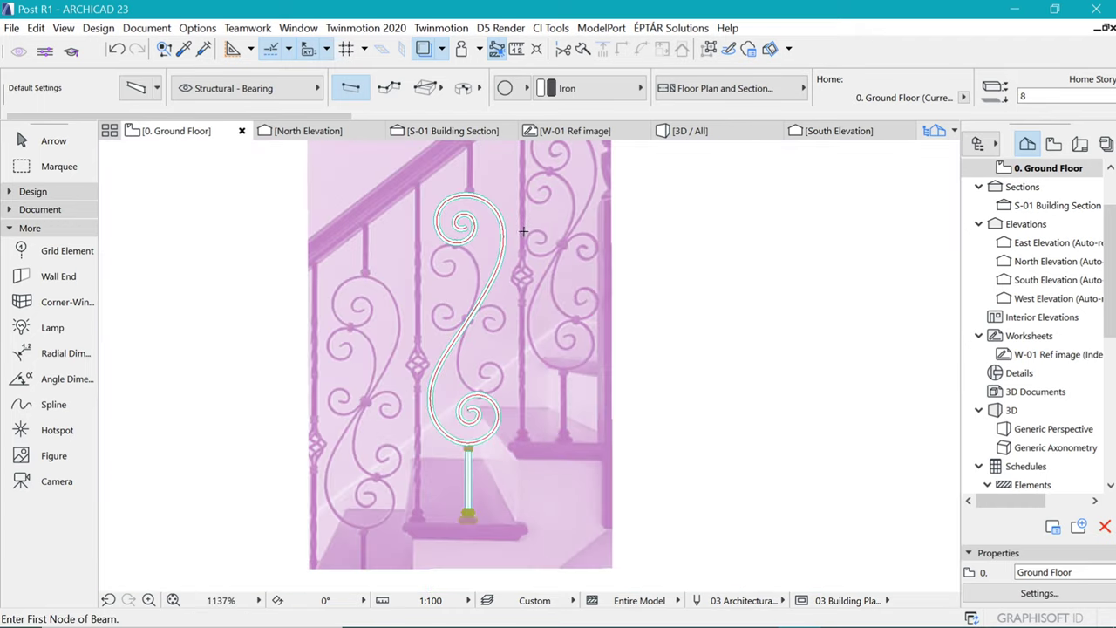
# Select all beam segments of the S-scroll and reduce their profile size to suit the thin bar in the reference image
pyautogui.scroll(3, 499, 420)
pyautogui.hotkey('ctrl', 'a')
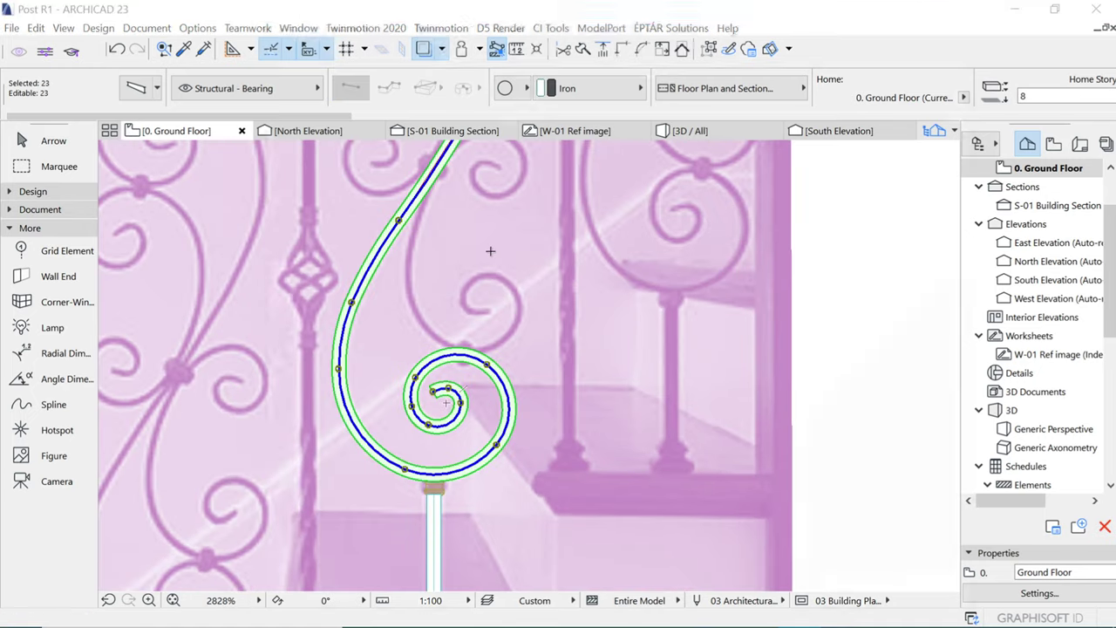
pyautogui.hotkey('ctrl', 't')
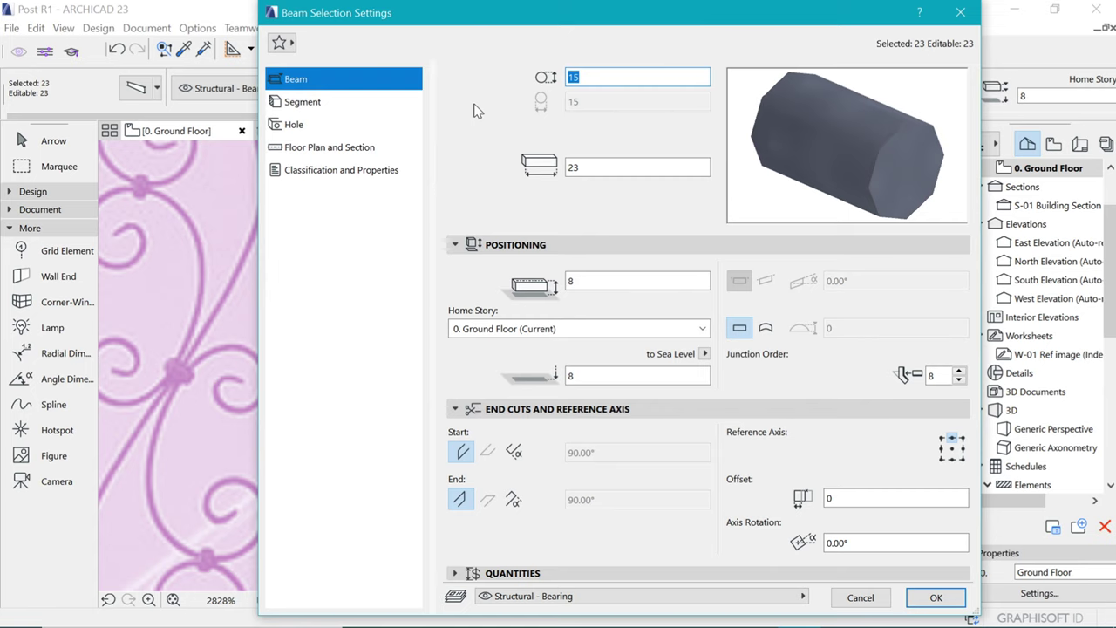
pyautogui.press('Return')
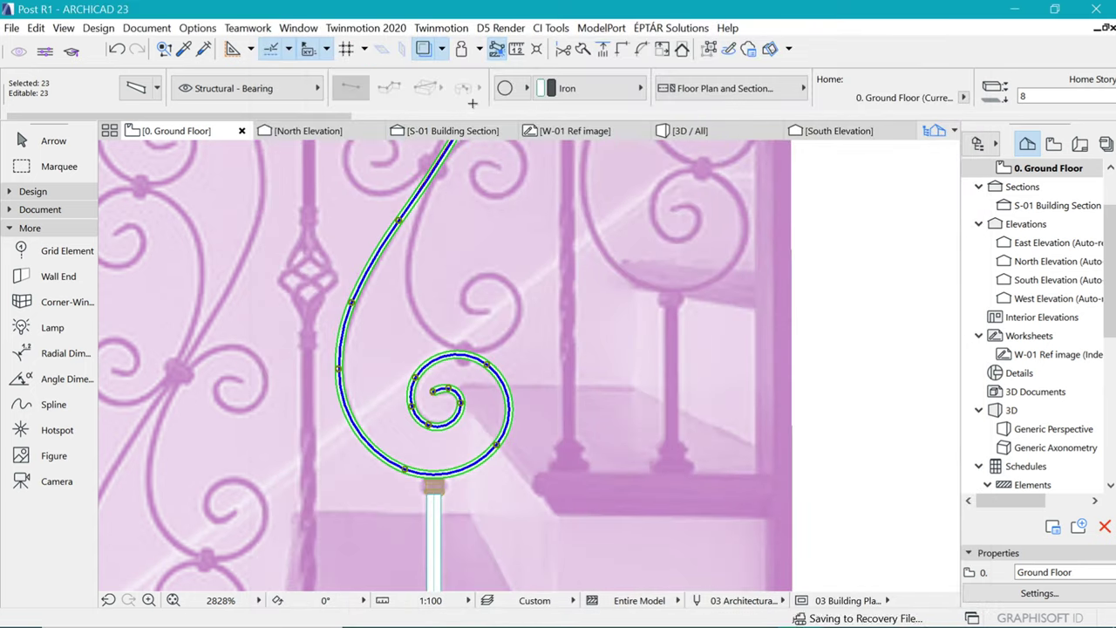
pyautogui.press('Escape')
pyautogui.scroll(3, 436, 413)
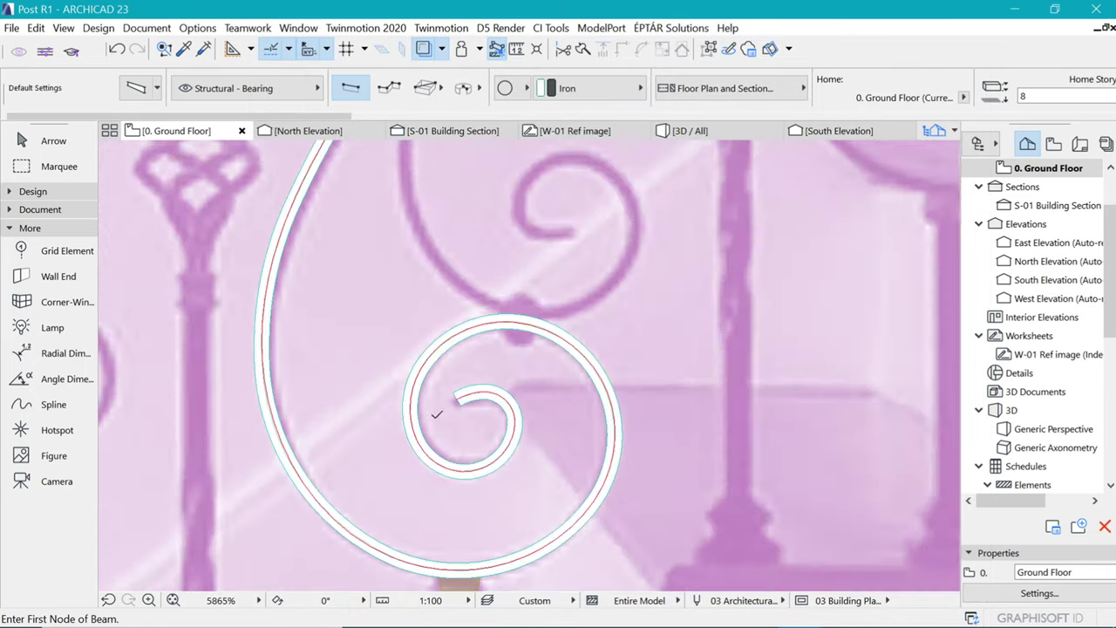
# Start a spline at the inner end of the curl right of the middle joint and trace its spiral outward to the joint
pyautogui.scroll(-6, 436, 414)
pyautogui.scroll(1, 459, 462)
pyautogui.scroll(-1, 459, 462)
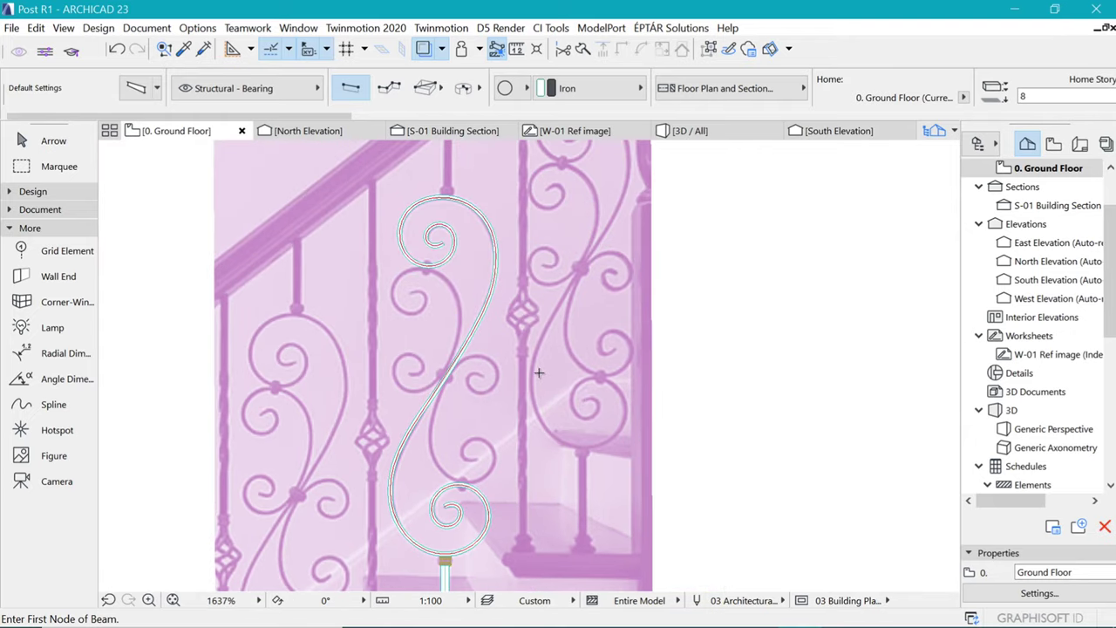
pyautogui.scroll(3, 539, 373)
pyautogui.click(35, 194)
pyautogui.click(37, 195)
pyautogui.click(44, 211)
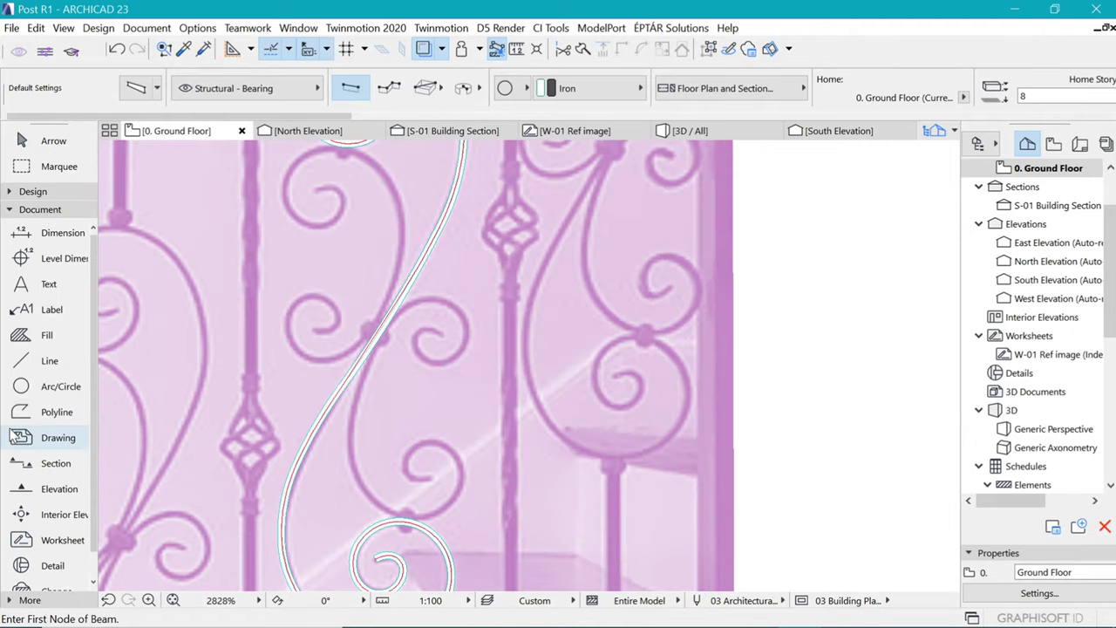
pyautogui.scroll(-1, 47, 261)
pyautogui.click(56, 212)
pyautogui.click(30, 228)
pyautogui.click(53, 405)
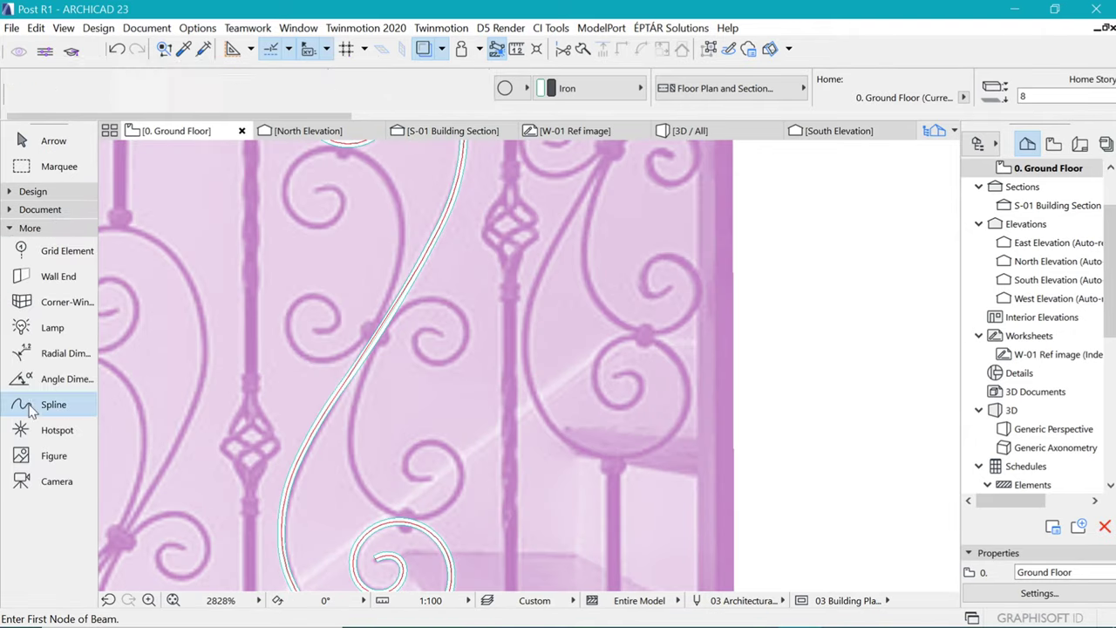
pyautogui.scroll(4, 458, 282)
pyautogui.click(472, 392)
pyautogui.click(380, 417)
pyautogui.click(531, 434)
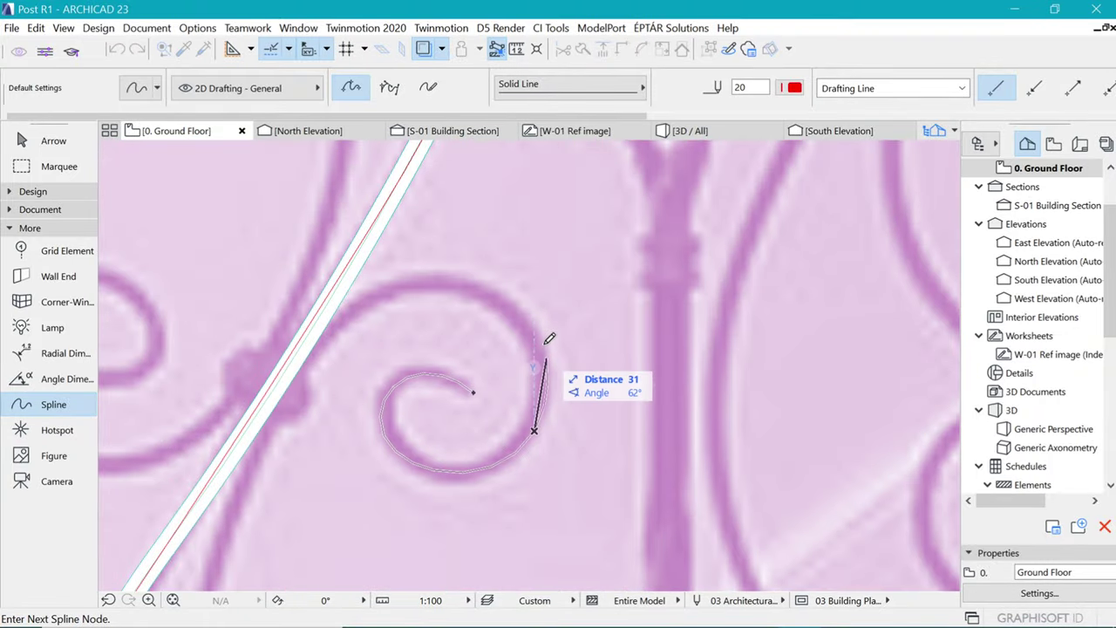
pyautogui.click(549, 337)
pyautogui.click(469, 279)
pyautogui.click(391, 289)
pyautogui.doubleClick(393, 272)
# Continue the spline down the C-shaped bar and around the lower curl, finishing it at that curl's inner end
pyautogui.click(337, 456)
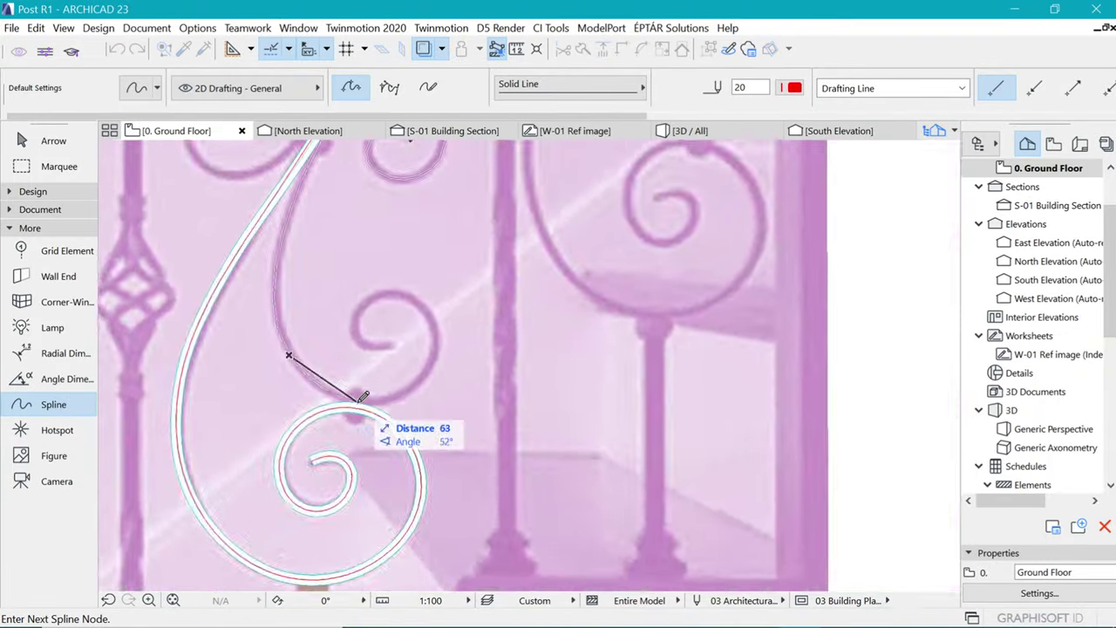
pyautogui.click(215, 305)
pyautogui.scroll(-2, 515, 219)
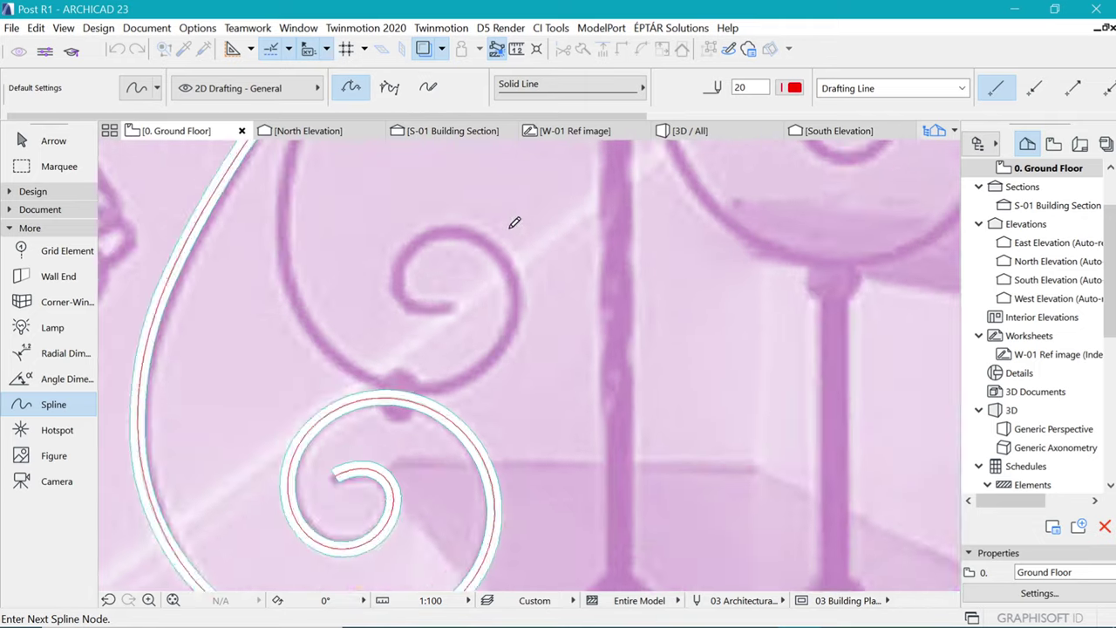
pyautogui.scroll(2, 498, 274)
pyautogui.click(514, 340)
pyautogui.click(427, 233)
pyautogui.click(348, 296)
pyautogui.click(425, 340)
pyautogui.doubleClick(424, 339)
pyautogui.scroll(-5, 378, 366)
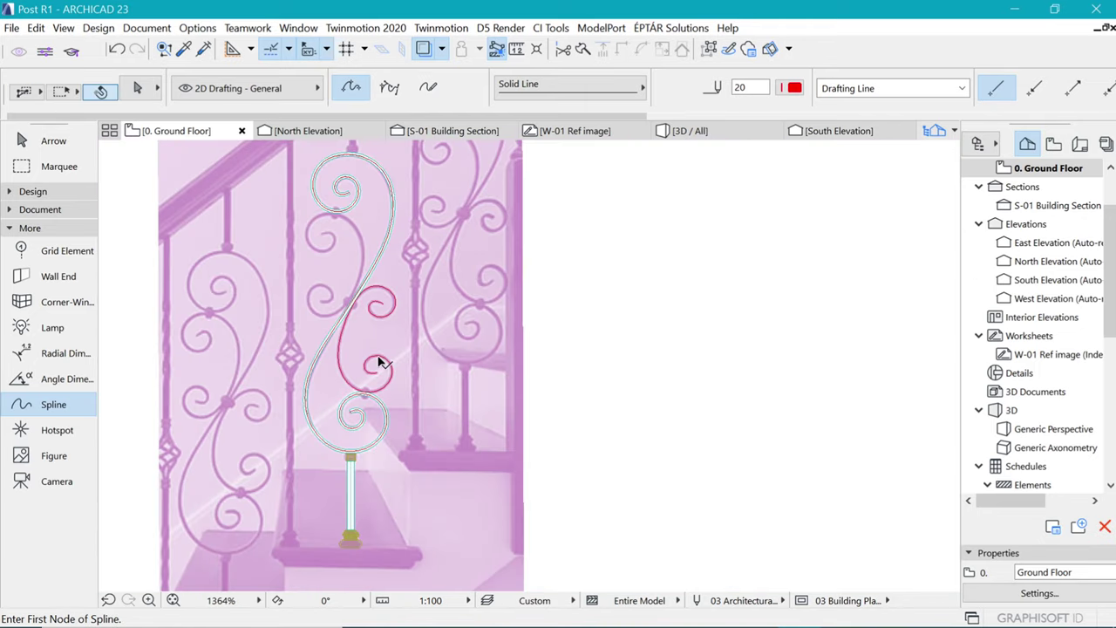
# Place a copy of the C-scroll spline horizontally in the blank area right of the reference image, a distance of about 640 away
pyautogui.click(388, 357)
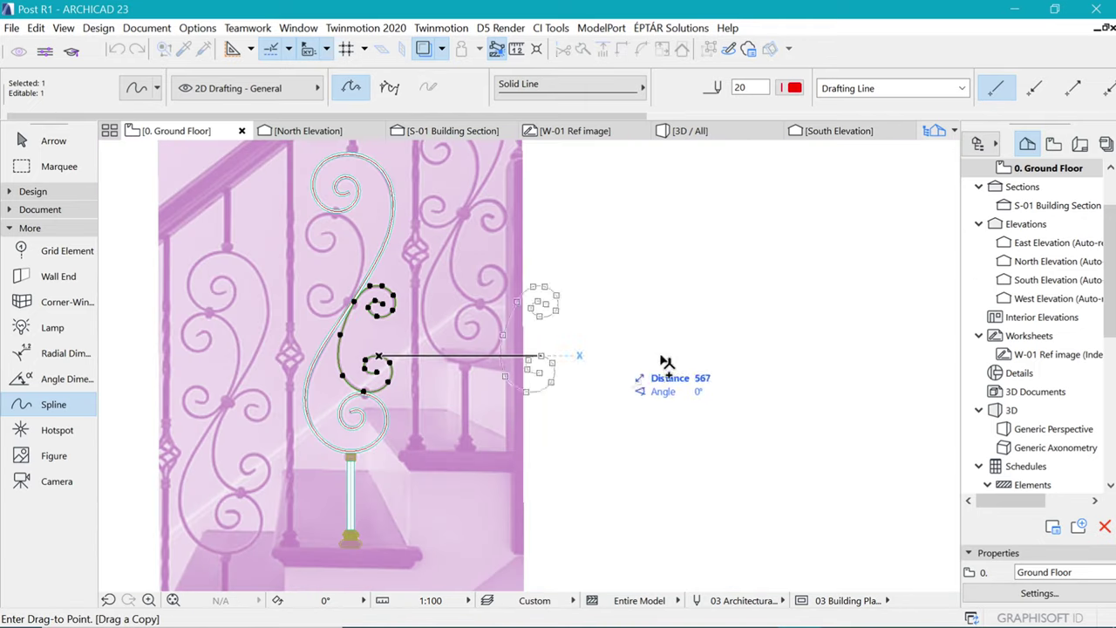
pyautogui.click(673, 360)
pyautogui.scroll(3, 365, 445)
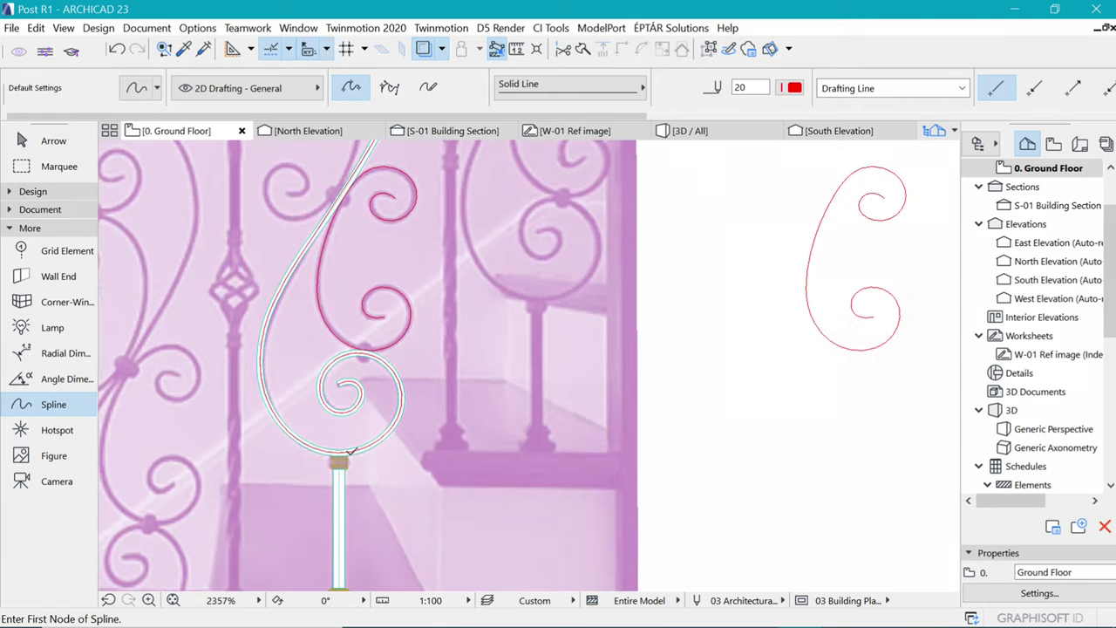
# Generate thin iron beams along the copied C-scroll spline with the Magic Wand, using the S-scroll beam's settings
pyautogui.press('b')
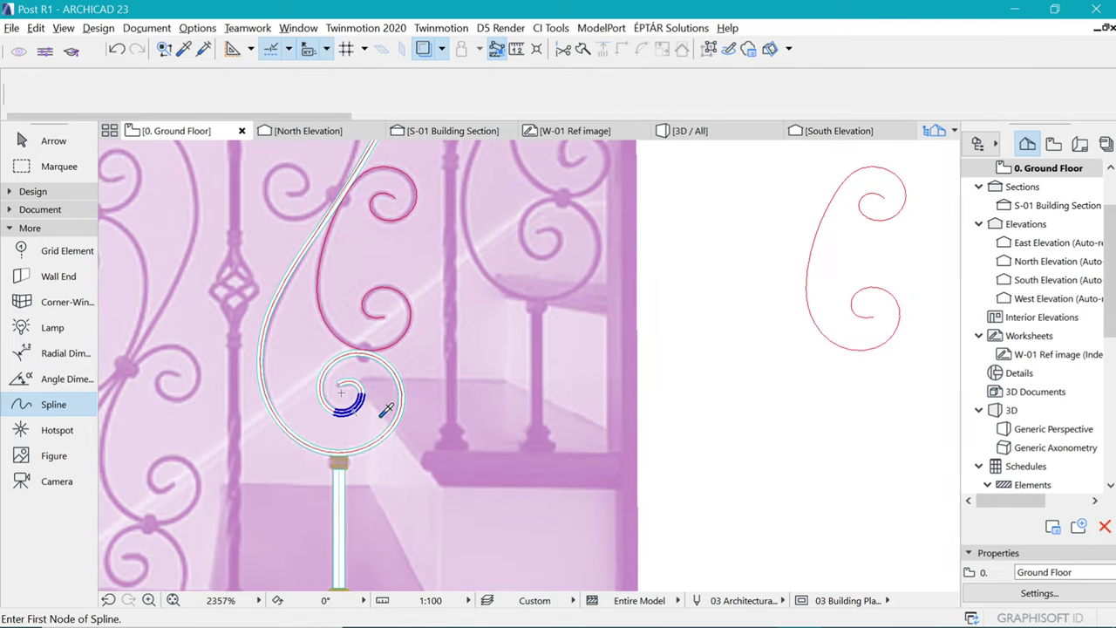
pyautogui.scroll(-2, 410, 401)
pyautogui.scroll(2, 566, 317)
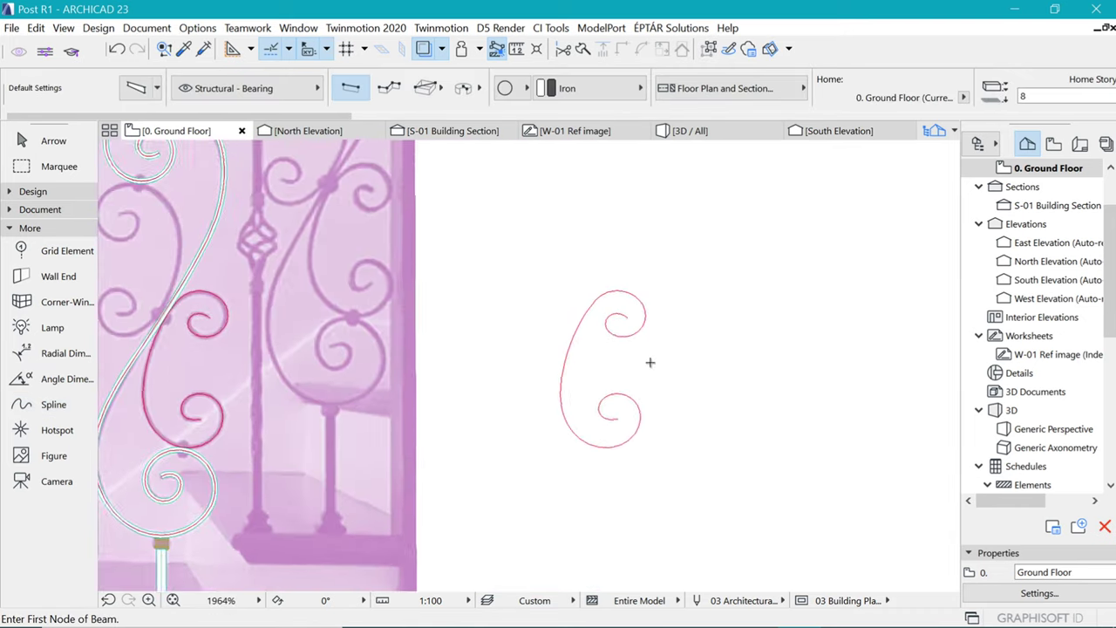
pyautogui.press('space')
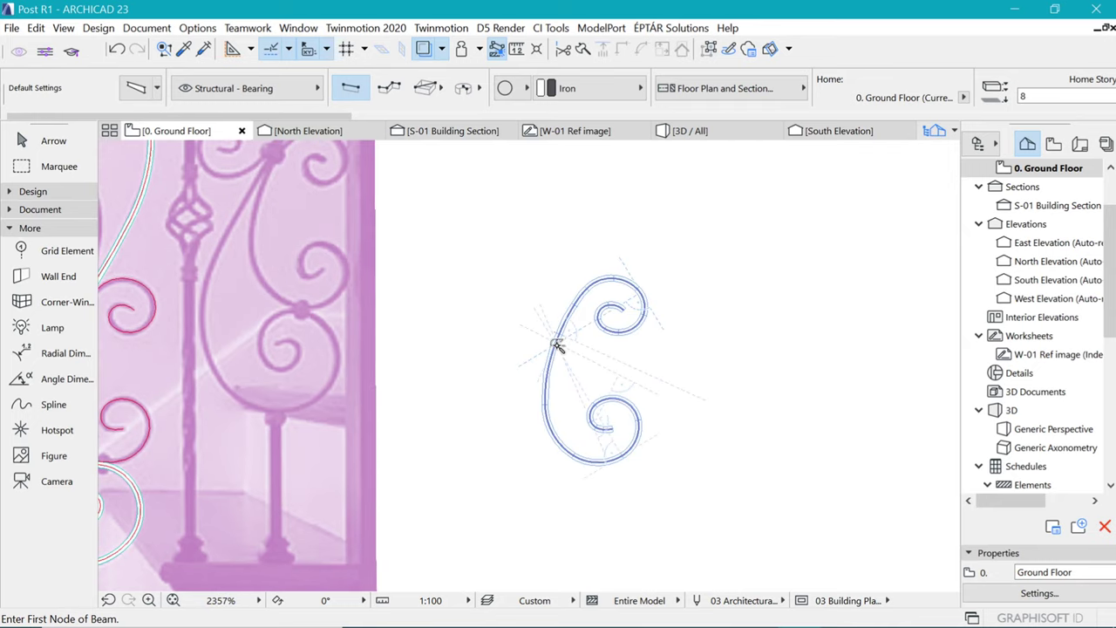
pyautogui.click(557, 346)
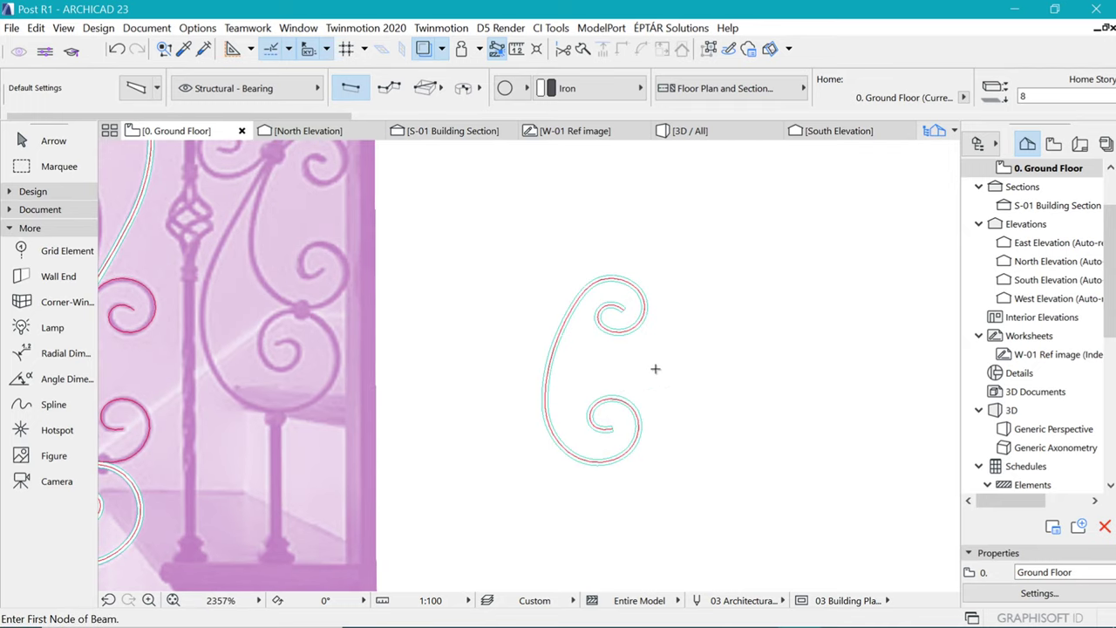
pyautogui.keyDown('shift'); pyautogui.click(677, 329); pyautogui.keyUp('shift')
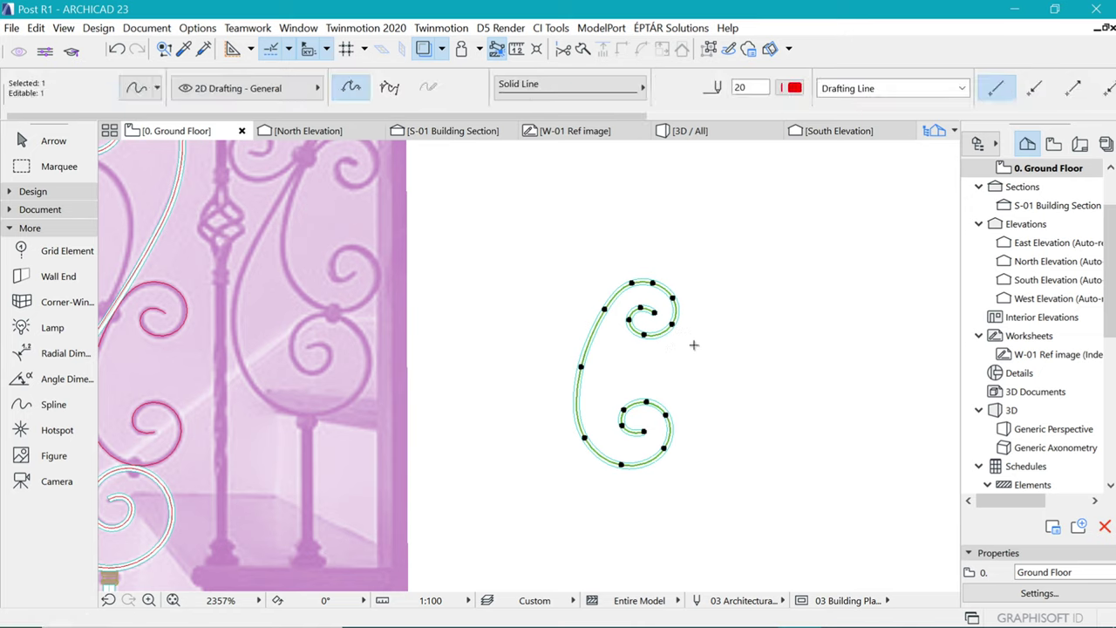
pyautogui.press('Escape')
# Move all the C-scroll beams from the lower curl's inner end onto the matching end of the spline traced over the reference image
pyautogui.scroll(5, 647, 429)
pyautogui.hotkey('ctrl', 'a')
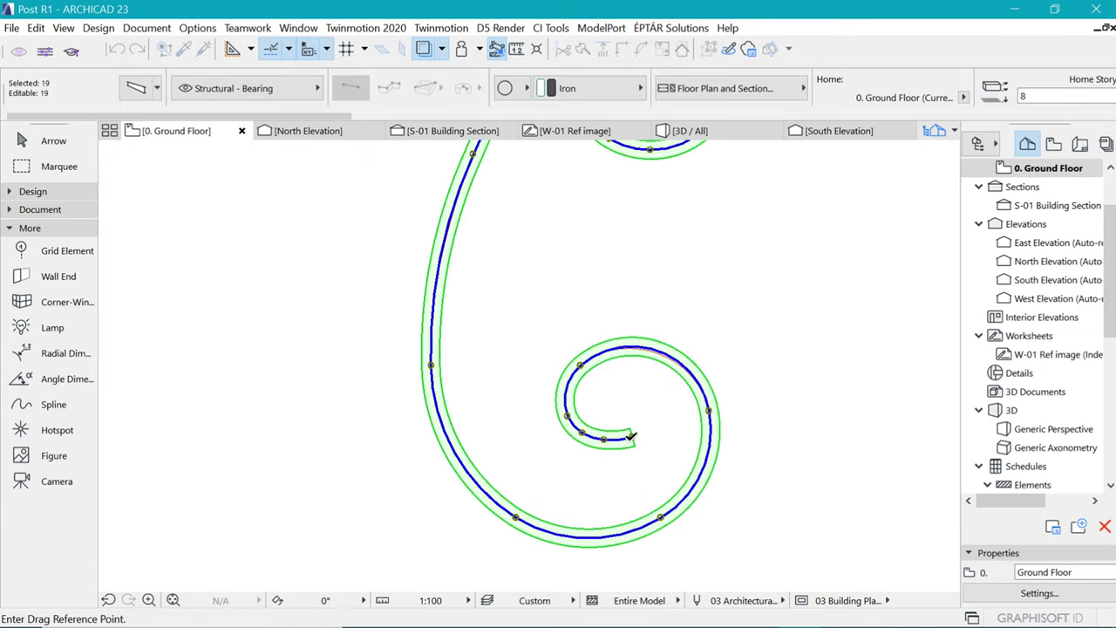
pyautogui.click(636, 433)
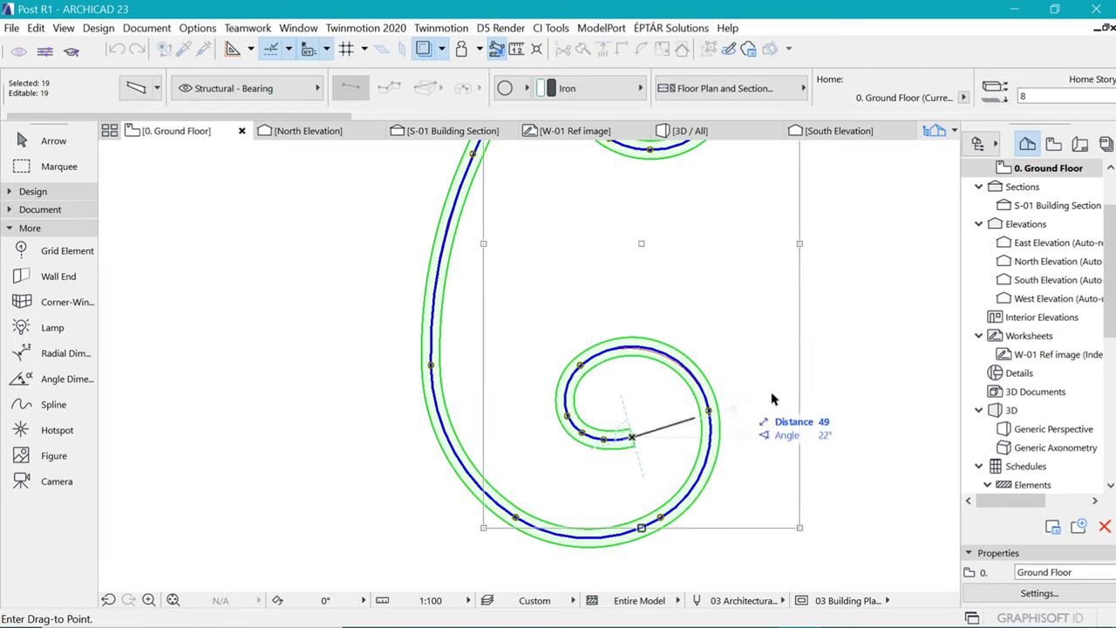
pyautogui.scroll(-4, 531, 398)
pyautogui.scroll(6, 456, 452)
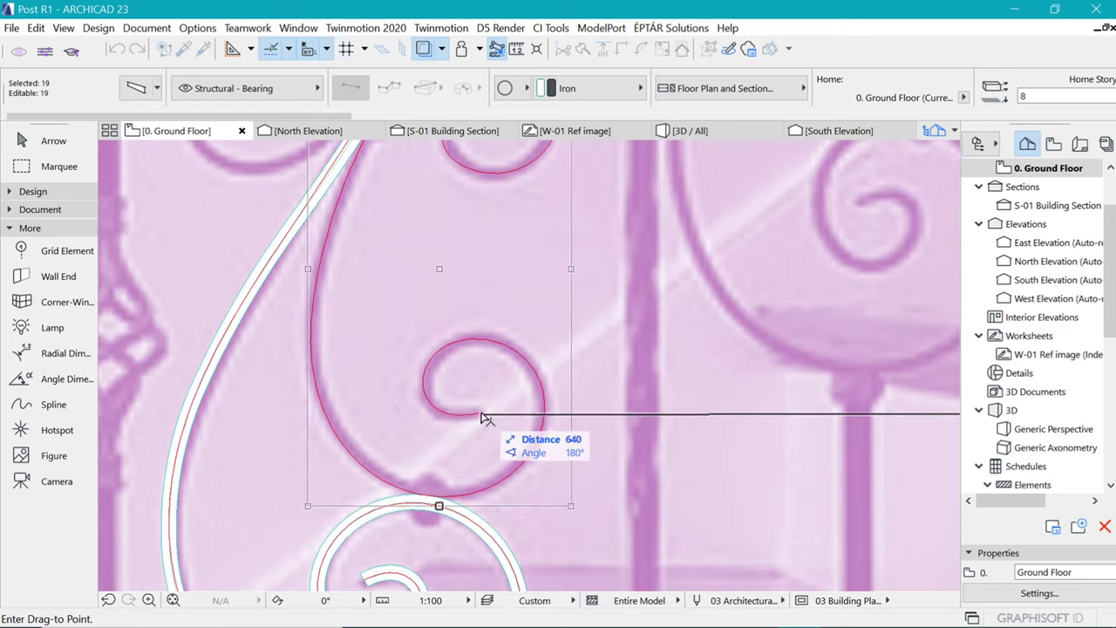
pyautogui.click(485, 416)
pyautogui.scroll(-4, 486, 416)
pyautogui.scroll(2, 517, 284)
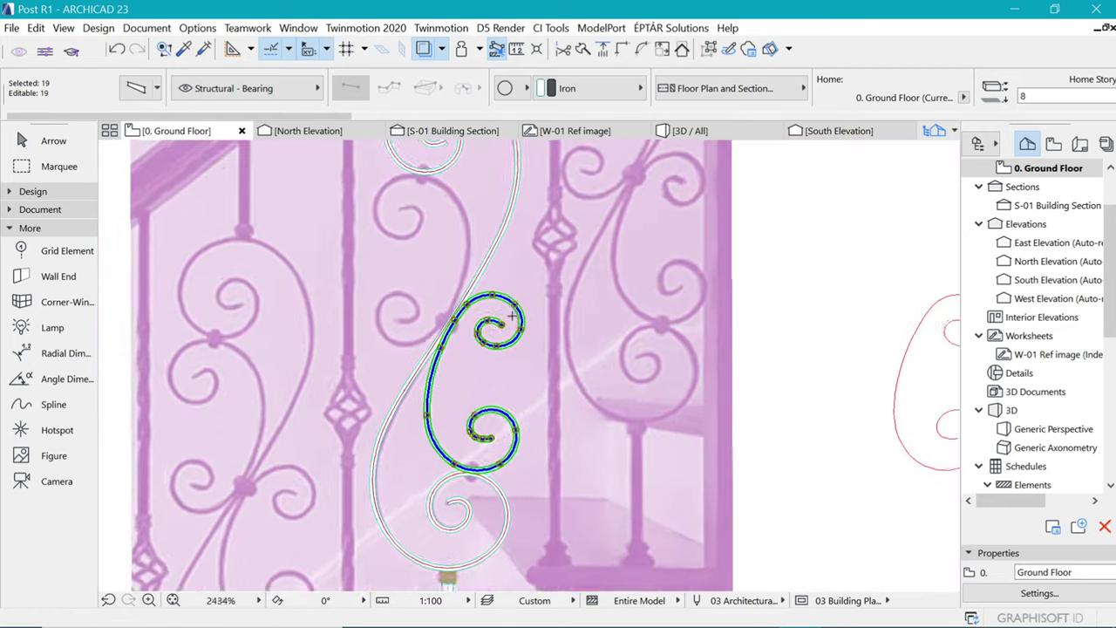
pyautogui.scroll(-1, 471, 370)
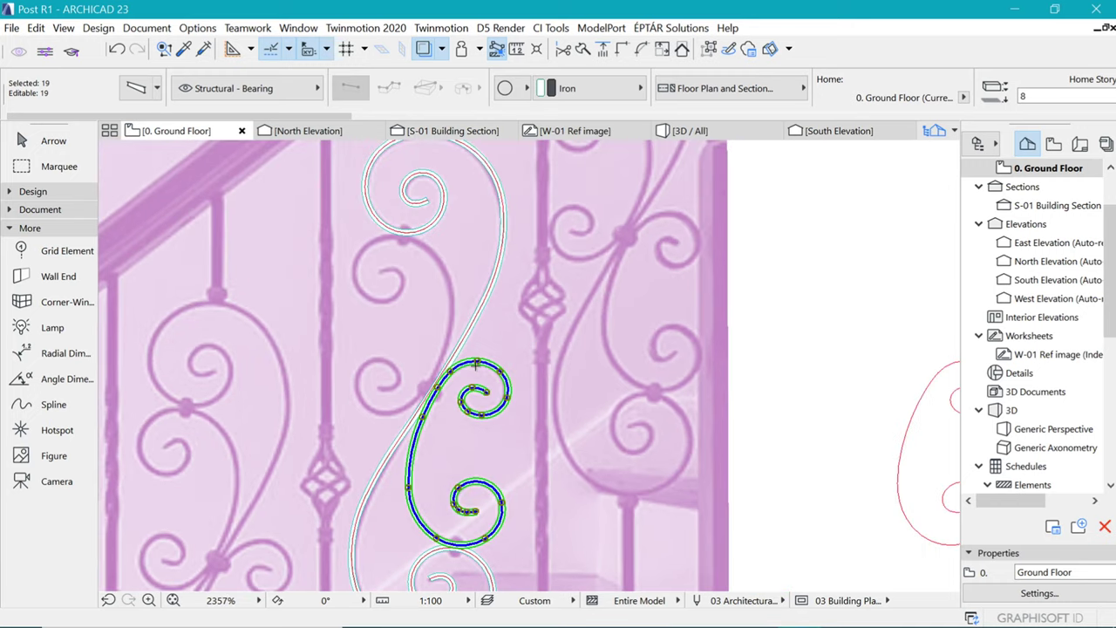
# Mirror a copy of the C-scroll beams across a horizontal axis near the middle joint and flip that copy across a vertical axis
pyautogui.hotkey('ctrl', 'alt', 'm')
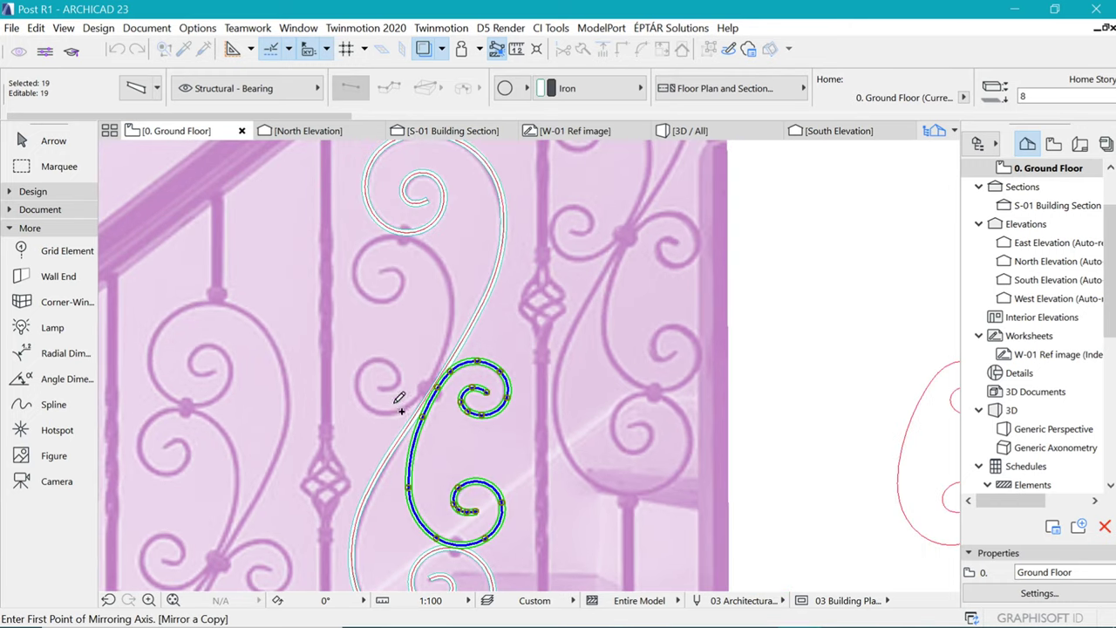
pyautogui.click(401, 403)
pyautogui.click(549, 388)
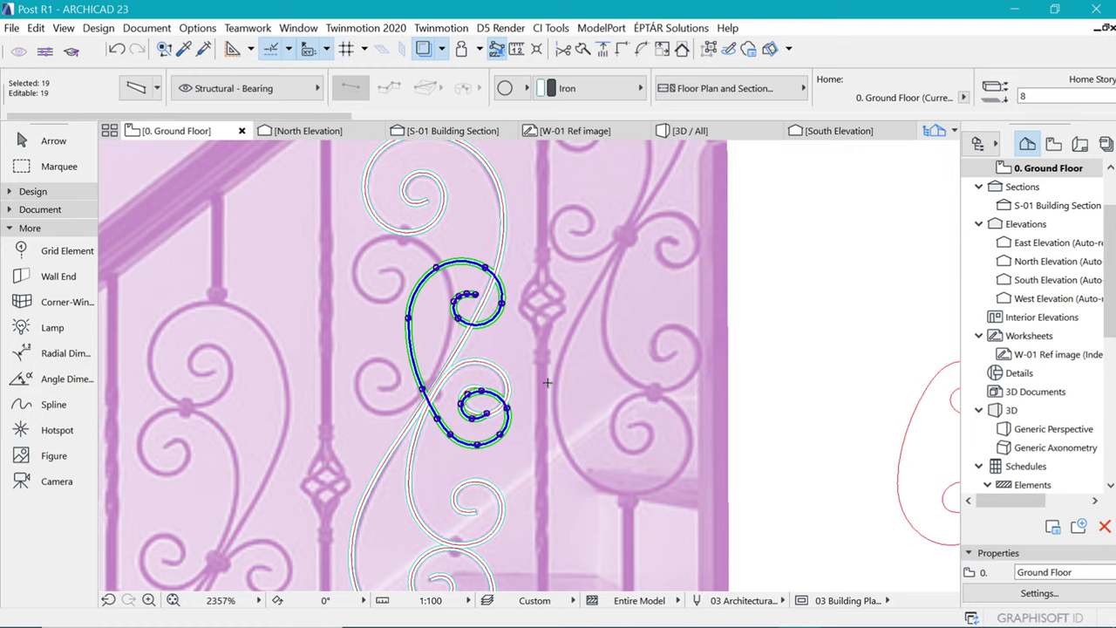
pyautogui.click(457, 410)
pyautogui.click(474, 248)
# Move the mirrored C-scroll by its lower curl's inner end onto the end of the reference curl left of the middle joint
pyautogui.scroll(4, 436, 427)
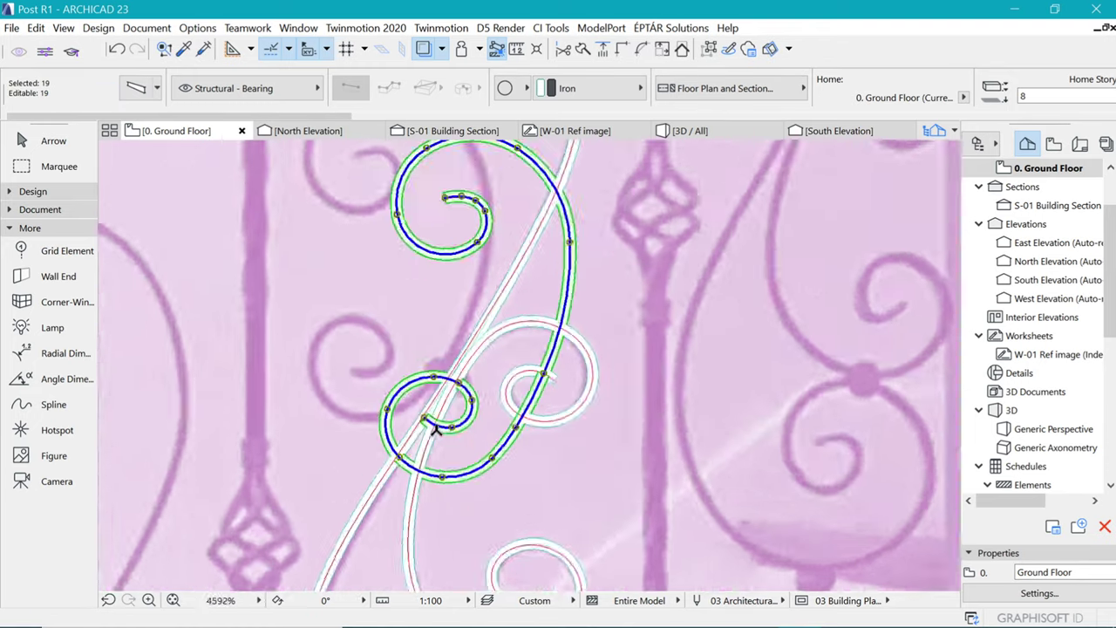
pyautogui.scroll(2, 433, 426)
pyautogui.click(424, 418)
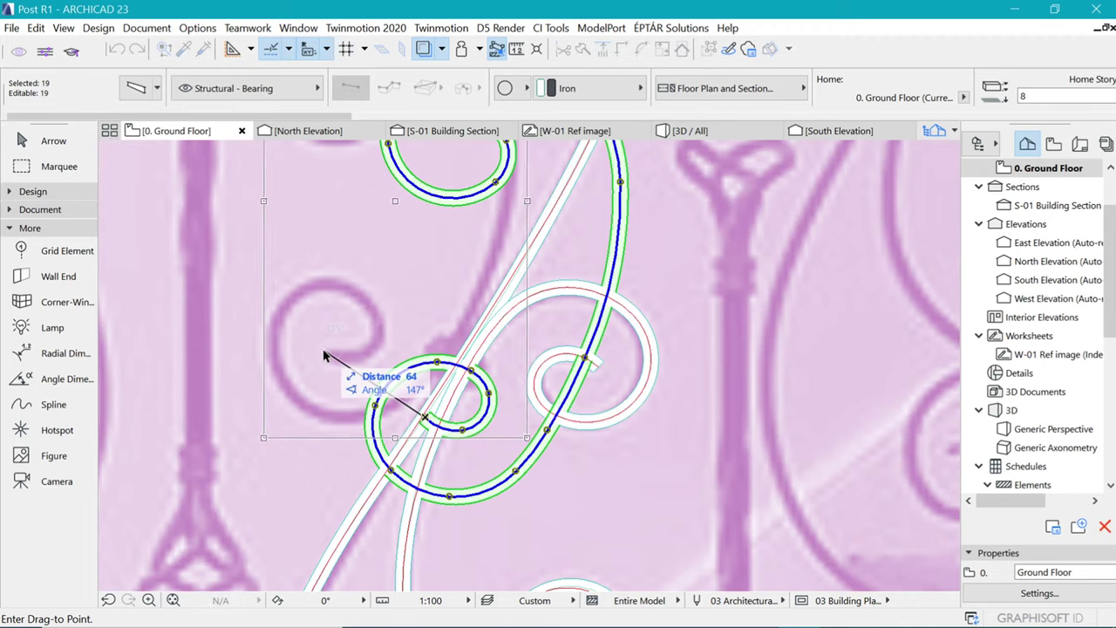
pyautogui.click(323, 356)
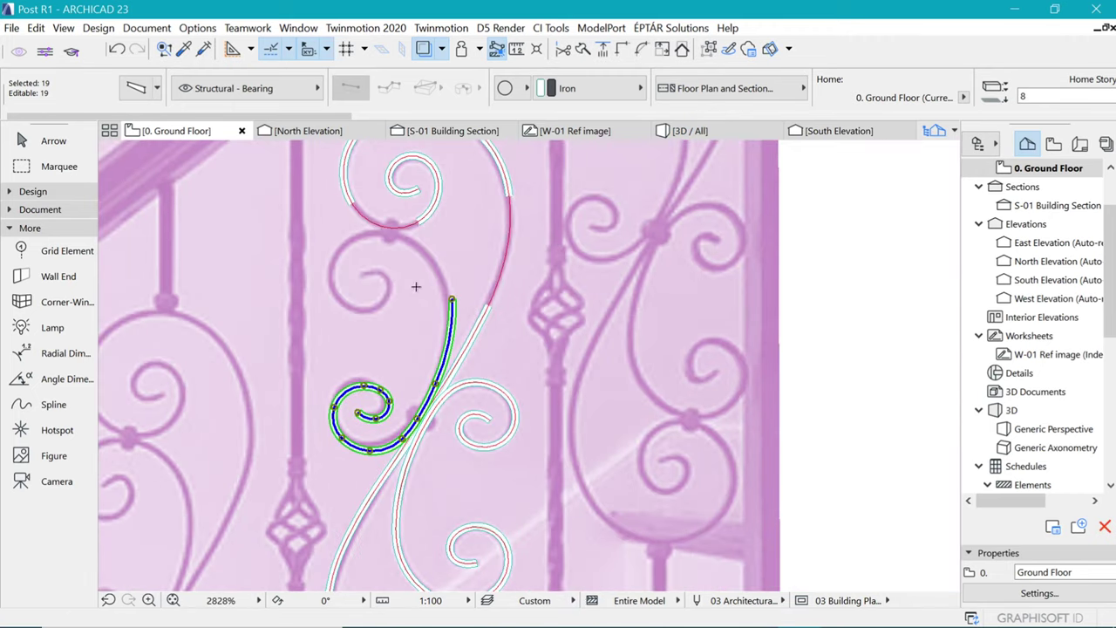
# Nudge the mirrored C-scroll slightly, using its upper curl's inner end as reference, to line it up closer with the image
pyautogui.scroll(3, 386, 246)
pyautogui.hotkey('ctrl', 'd')
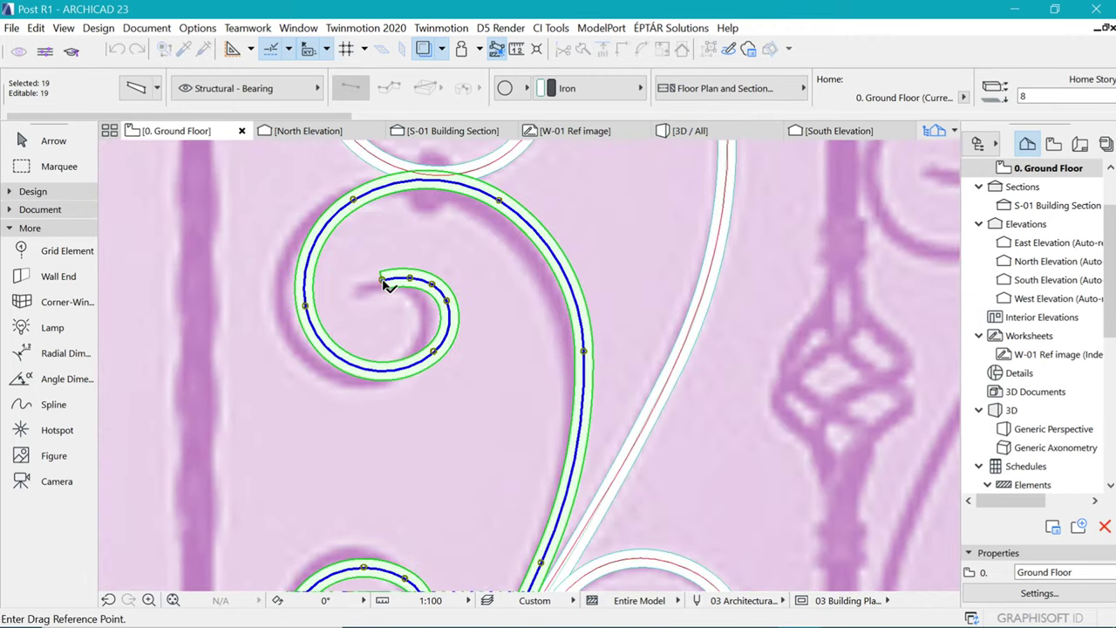
pyautogui.click(383, 280)
pyautogui.click(372, 282)
pyautogui.scroll(-2, 336, 254)
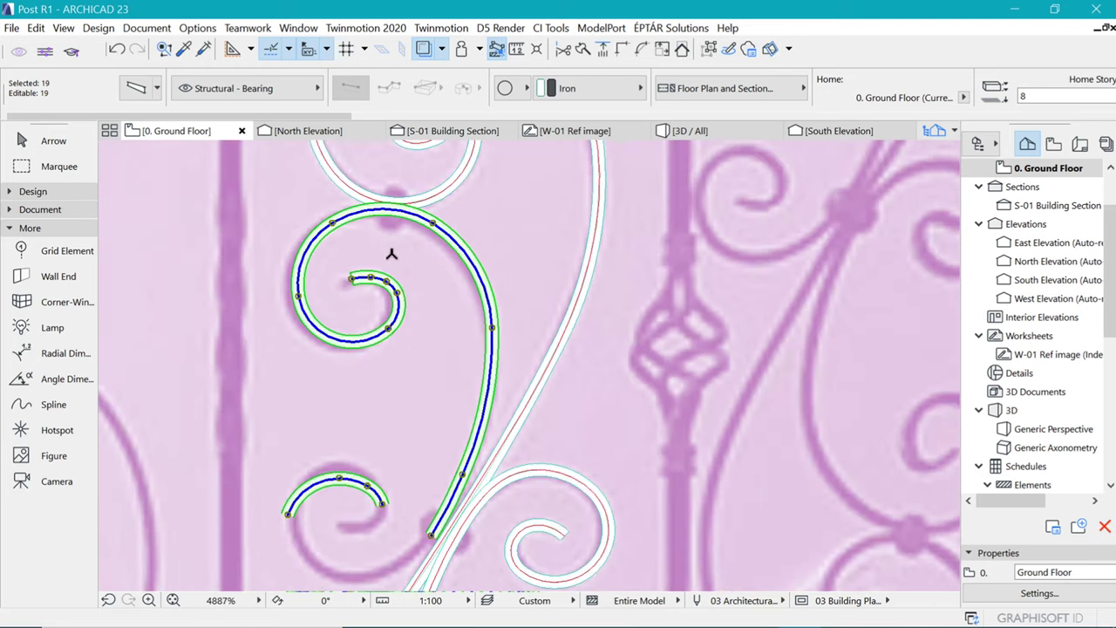
# Copy the collar at the top of the bottom post onto the joint where the two lower curls touch
pyautogui.scroll(-2, 400, 251)
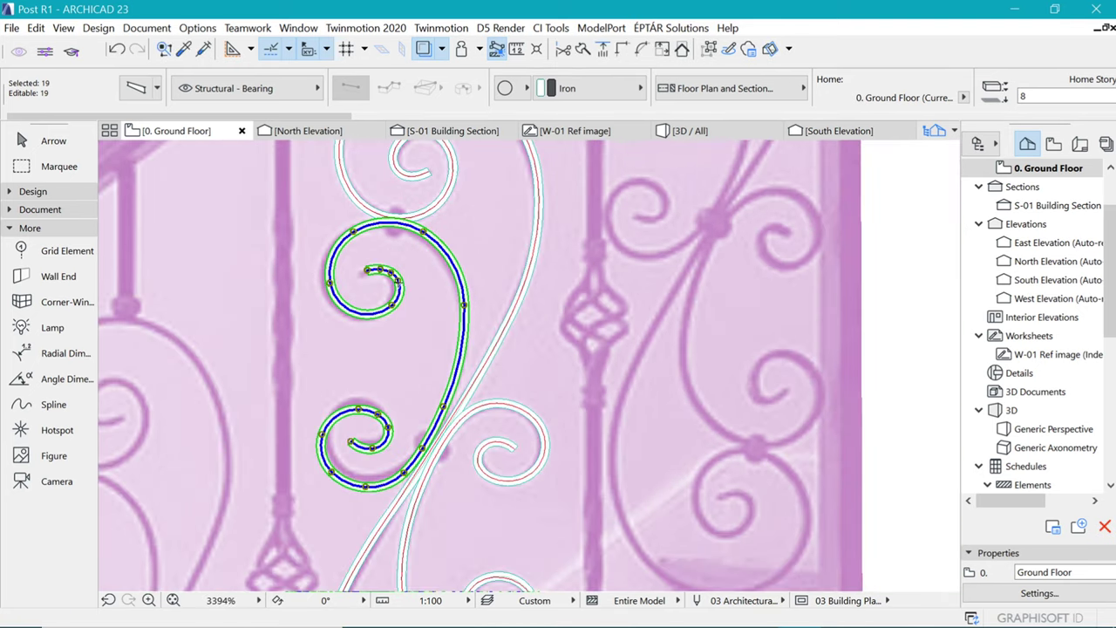
pyautogui.press('b')
pyautogui.scroll(-6, 419, 232)
pyautogui.scroll(6, 407, 407)
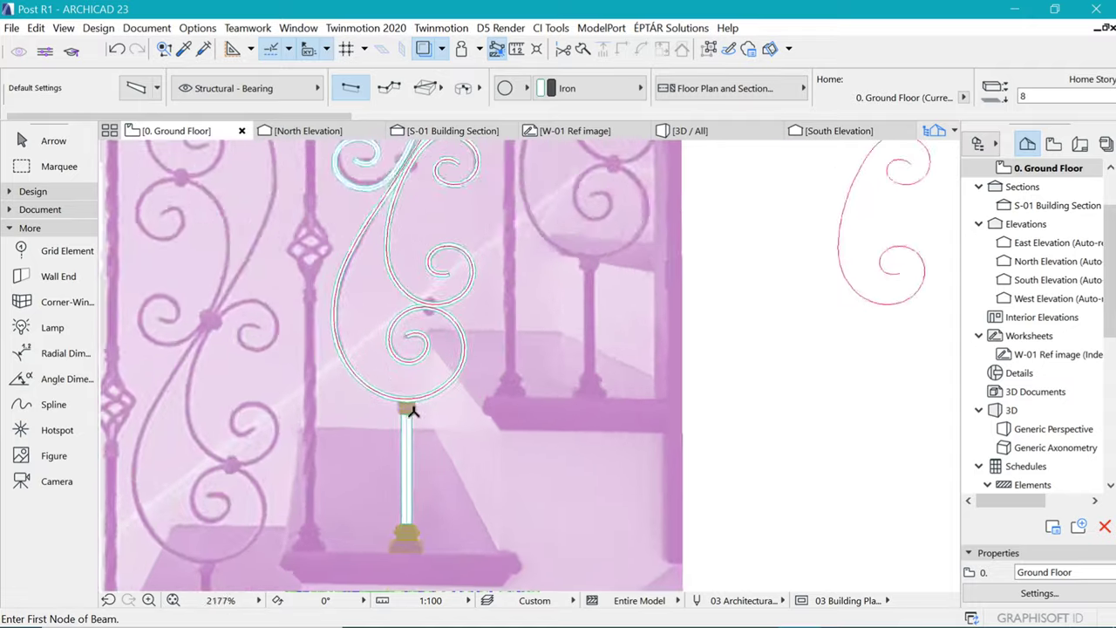
pyautogui.scroll(4, 409, 413)
pyautogui.keyDown('shift'); pyautogui.click(404, 411); pyautogui.keyUp('shift')
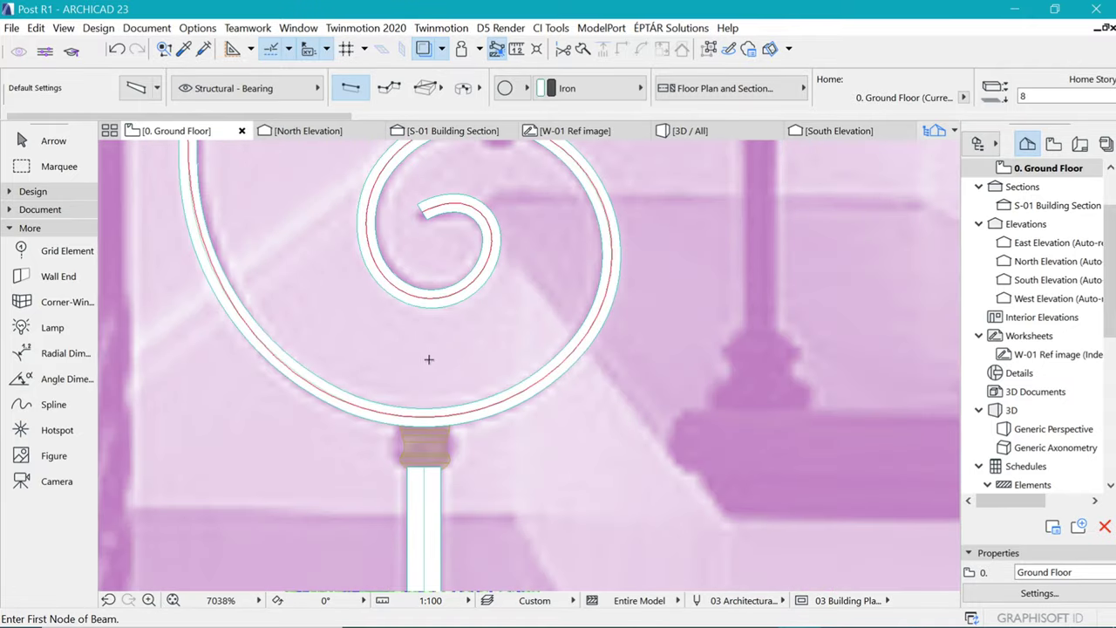
pyautogui.hotkey('ctrl', 'shift', 'd')
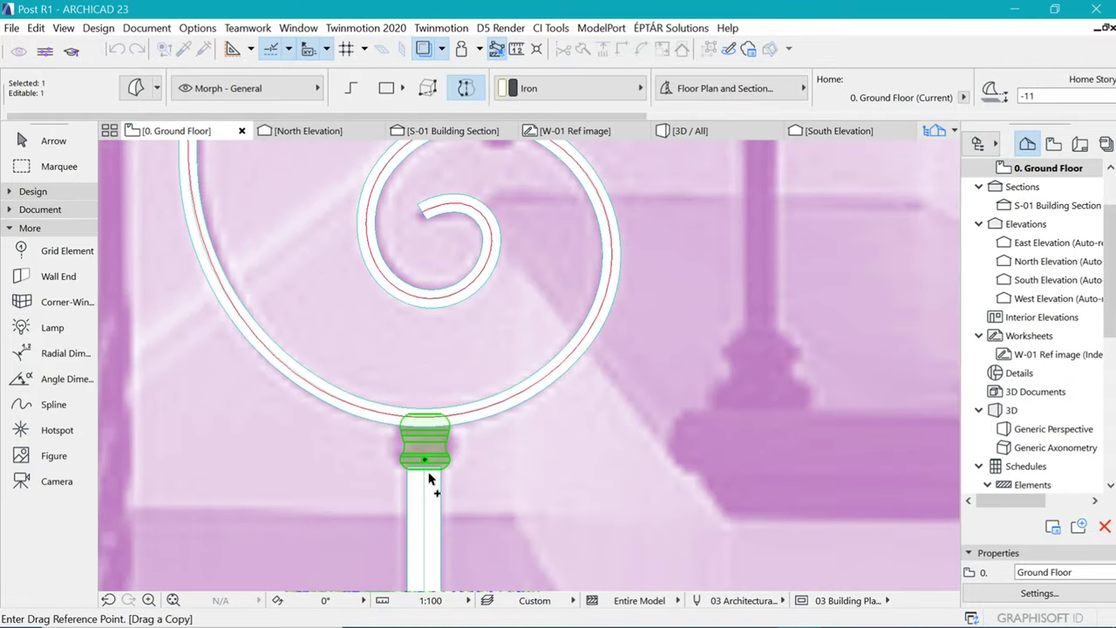
pyautogui.click(425, 464)
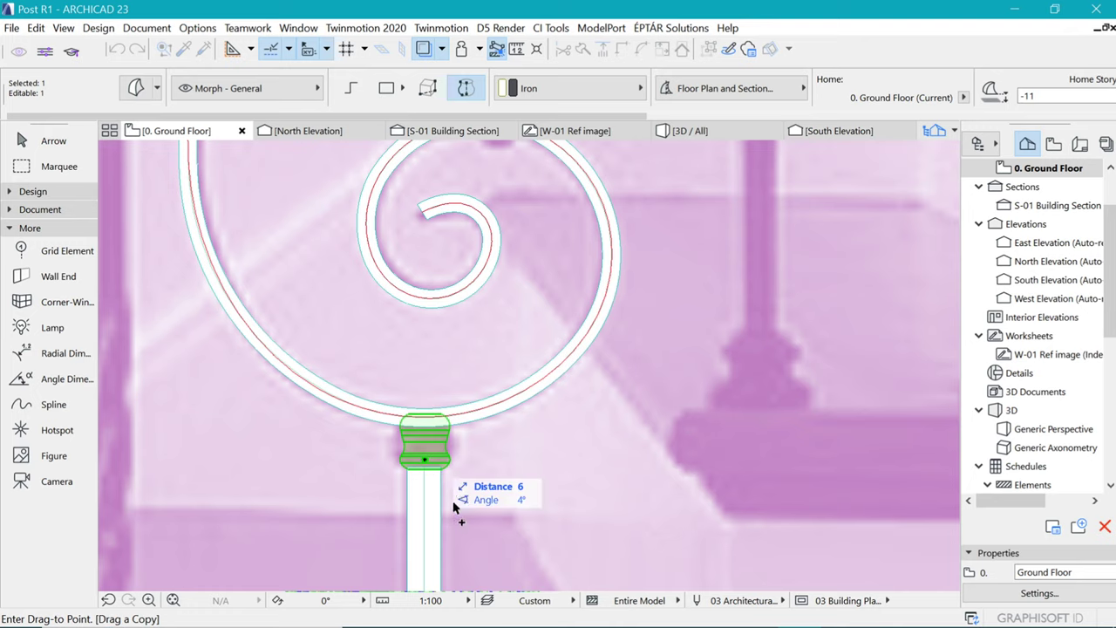
pyautogui.scroll(-3, 474, 429)
pyautogui.scroll(3, 518, 523)
pyautogui.scroll(2, 498, 497)
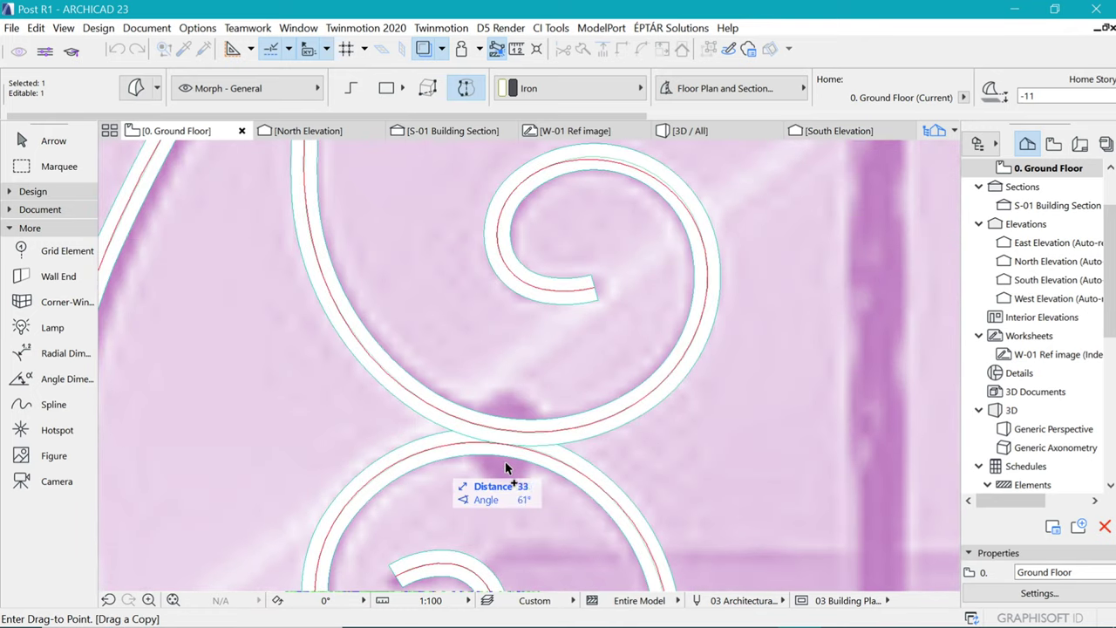
pyautogui.click(527, 478)
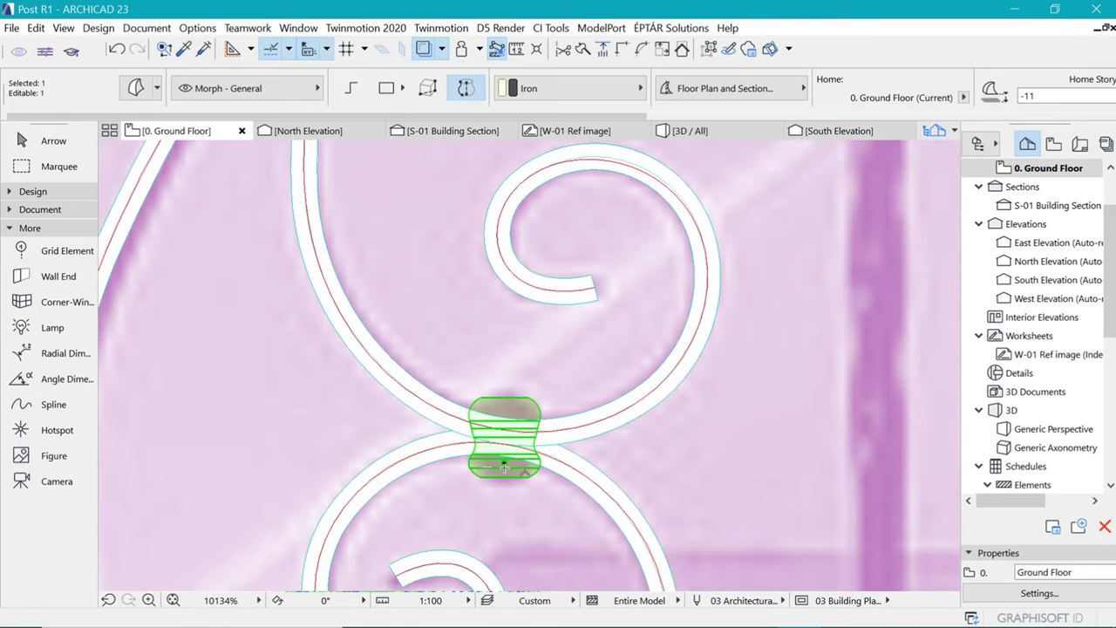
# Rotate the copied collar slightly clockwise so it follows the tilt of the lower curls' joint
pyautogui.hotkey('ctrl', 'e')
pyautogui.click(504, 475)
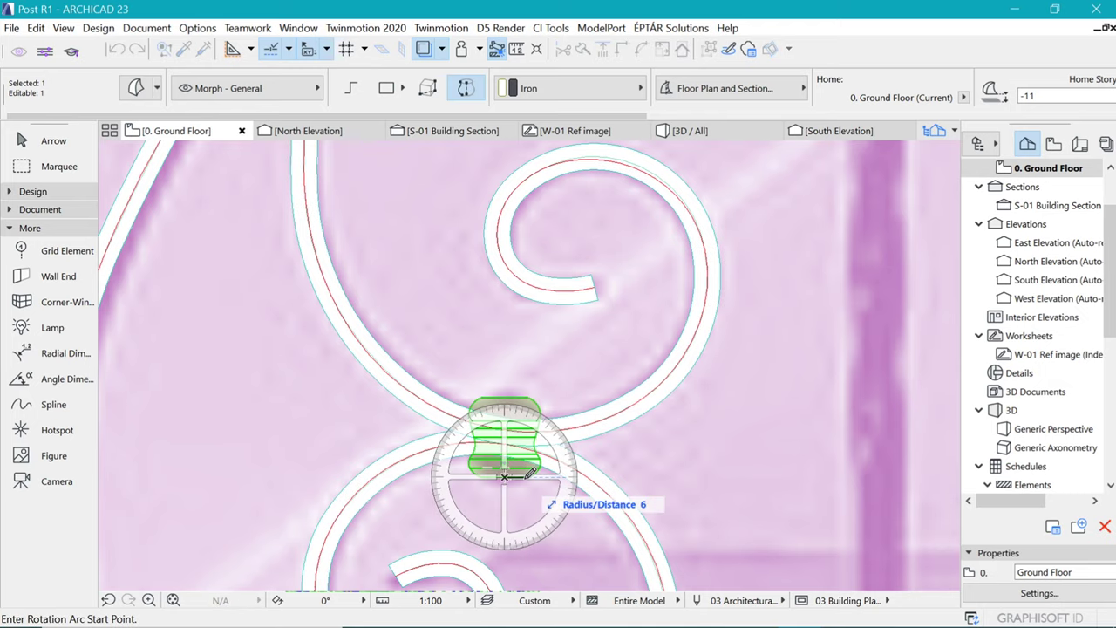
pyautogui.click(535, 486)
pyautogui.click(533, 488)
# Copy the collar onto the middle joint of the scroll and rotate it to wrap across the crossing beams
pyautogui.hotkey('ctrl', 'shift', 'd')
pyautogui.click(523, 504)
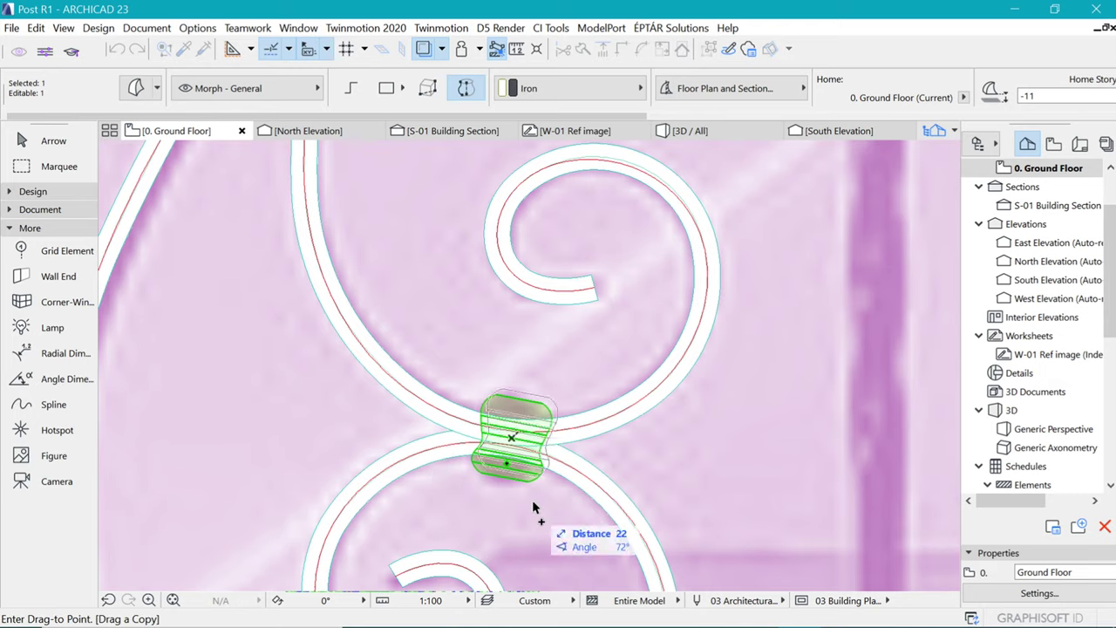
pyautogui.scroll(-5, 523, 501)
pyautogui.scroll(5, 514, 312)
pyautogui.click(478, 356)
pyautogui.hotkey('ctrl', 'e')
pyautogui.click(478, 357)
pyautogui.click(519, 365)
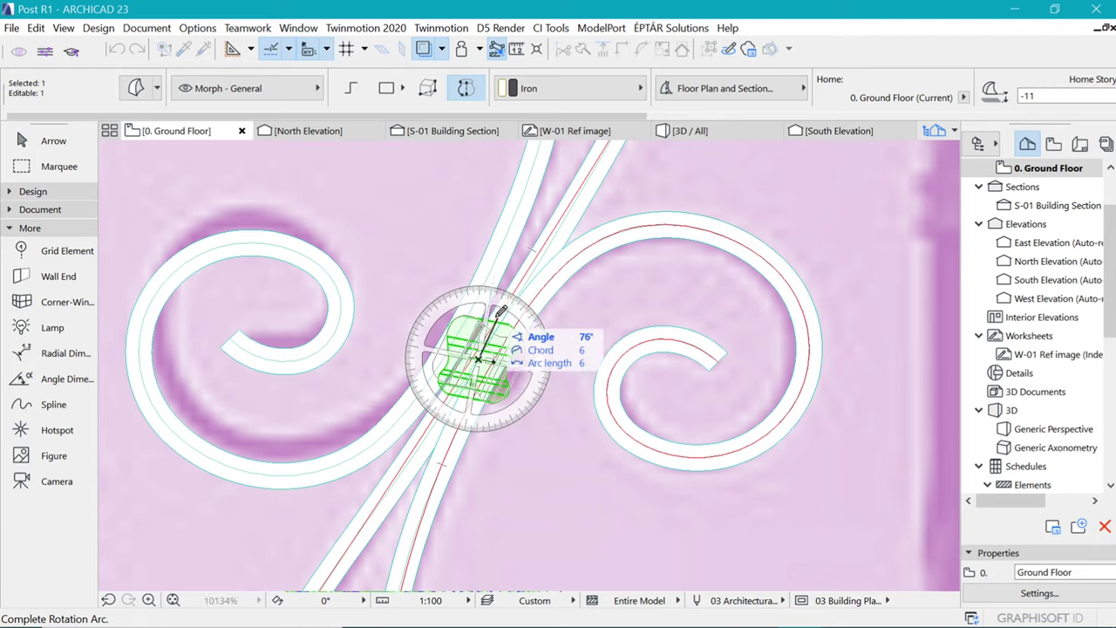
pyautogui.click(501, 318)
# Copy the middle collar onto the joint between the two upper curls and rotate it to match that joint
pyautogui.hotkey('ctrl', 'shift', 'd')
pyautogui.click(494, 369)
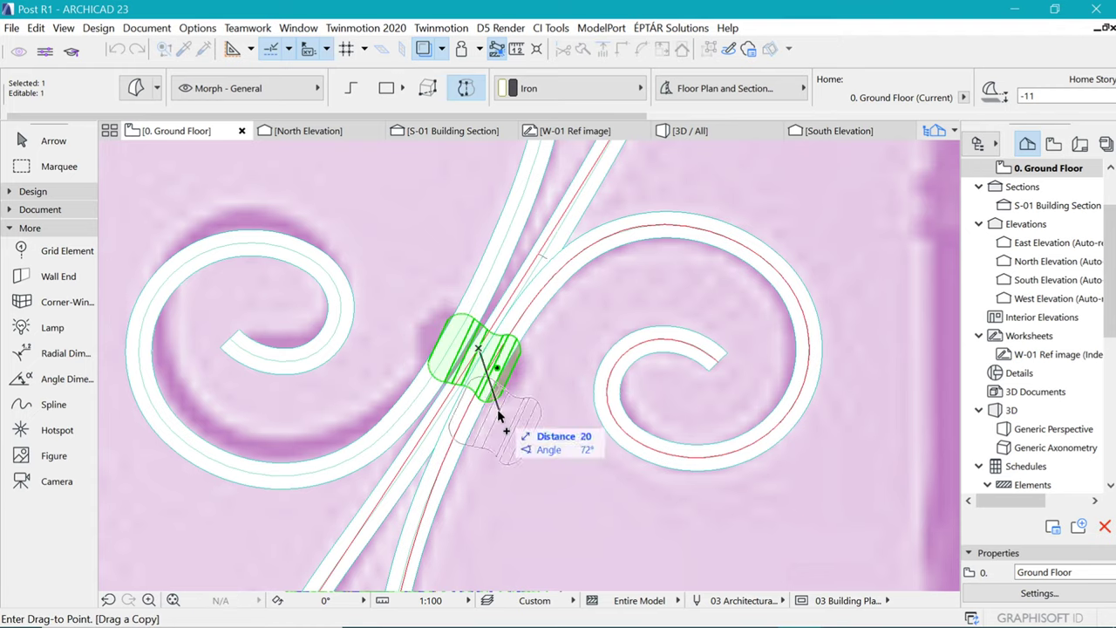
pyautogui.scroll(-5, 490, 349)
pyautogui.scroll(5, 490, 312)
pyautogui.click(473, 348)
pyautogui.hotkey('ctrl', 'e')
pyautogui.click(475, 333)
pyautogui.click(523, 325)
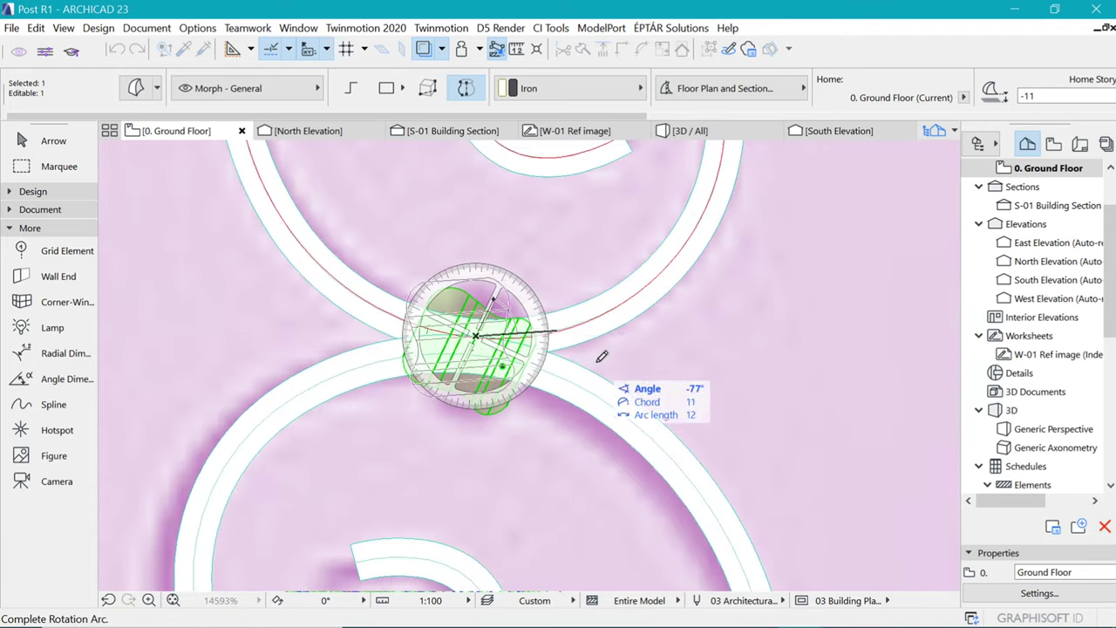
pyautogui.click(533, 340)
# Adjust the position of the collar on the upper curls' joint to fit the touching beams
pyautogui.hotkey('ctrl', 'shift', 'd')
pyautogui.click(493, 331)
pyautogui.scroll(-5, 488, 327)
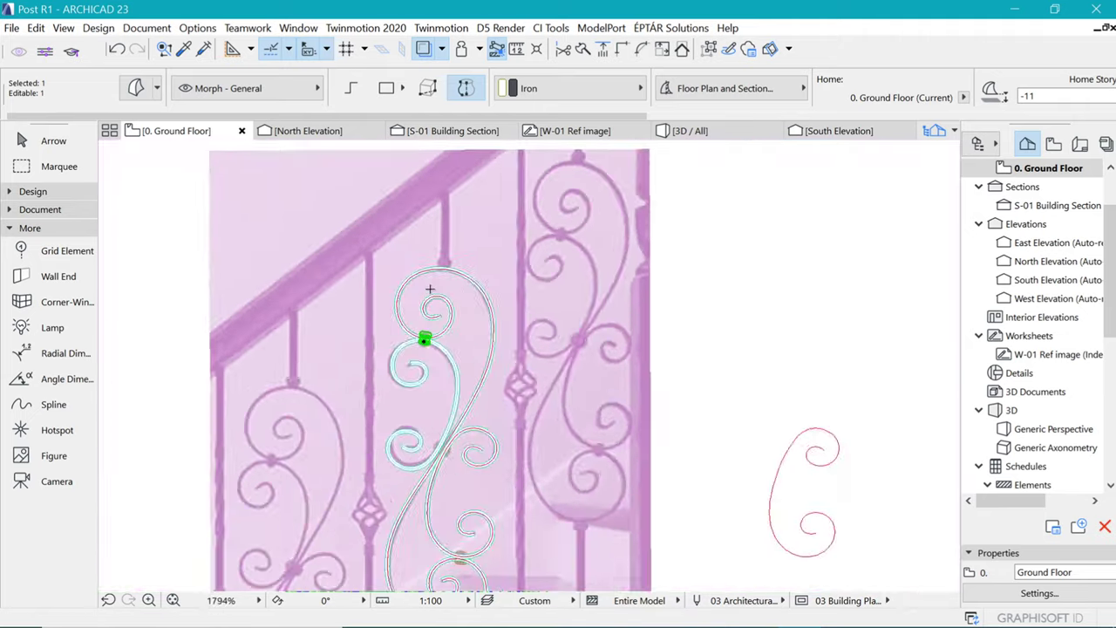
pyautogui.scroll(3, 419, 414)
pyautogui.click(419, 414)
# Copy the bottom post and its collar to the top of the scroll, aligned with the upper bar in the image
pyautogui.hotkey('ctrl', 'shift', 'd')
pyautogui.scroll(-5, 419, 414)
pyautogui.keyDown('alt'); pyautogui.click(469, 453); pyautogui.keyUp('alt')
pyautogui.scroll(5, 471, 451)
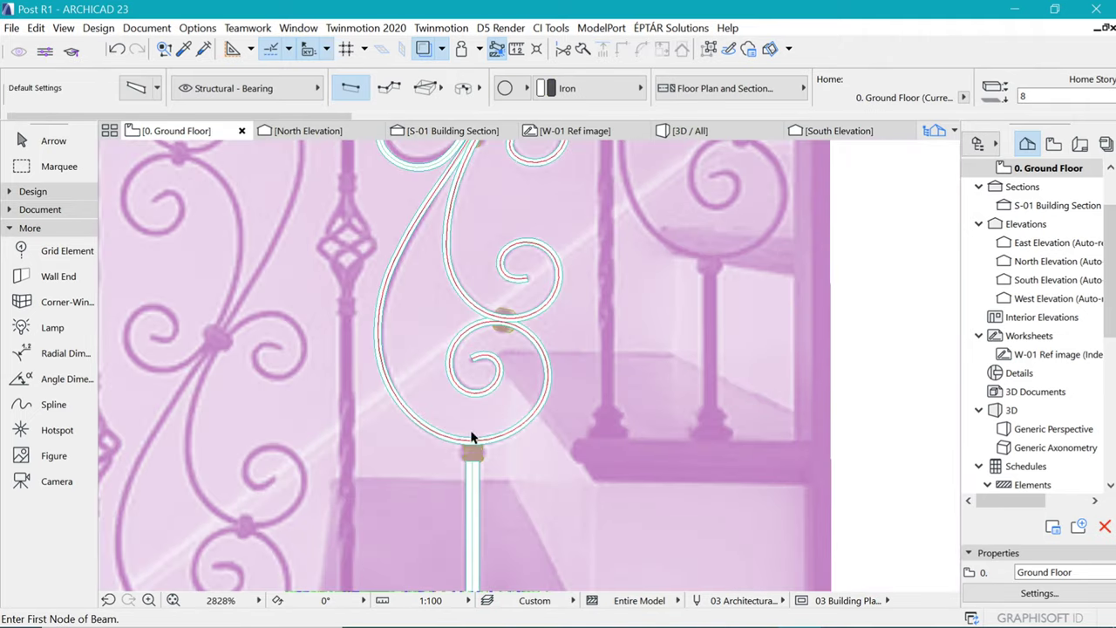
pyautogui.hotkey('ctrl', 'a')
pyautogui.hotkey('ctrl', 'shift', 'd')
pyautogui.click(471, 449)
pyautogui.scroll(3, 489, 378)
pyautogui.click(488, 366)
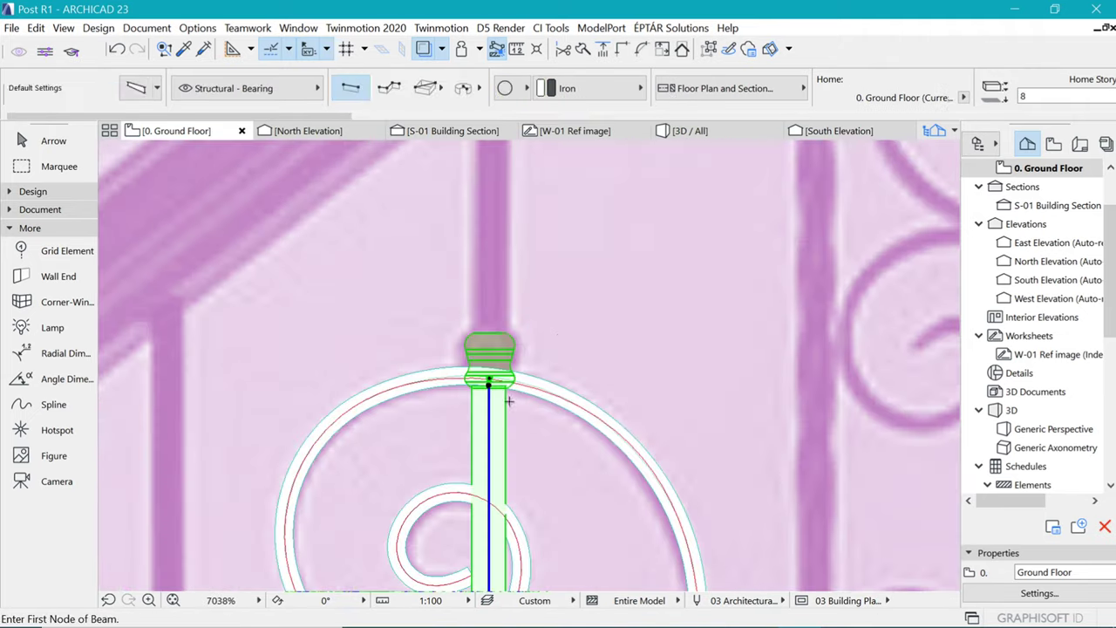
# Move the copied post upward so it runs from the scroll's top curve to the handrail in the image
pyautogui.scroll(-4, 499, 414)
pyautogui.hotkey('ctrl', 'shift', 'd')
pyautogui.click(491, 418)
pyautogui.click(490, 314)
pyautogui.scroll(5, 491, 314)
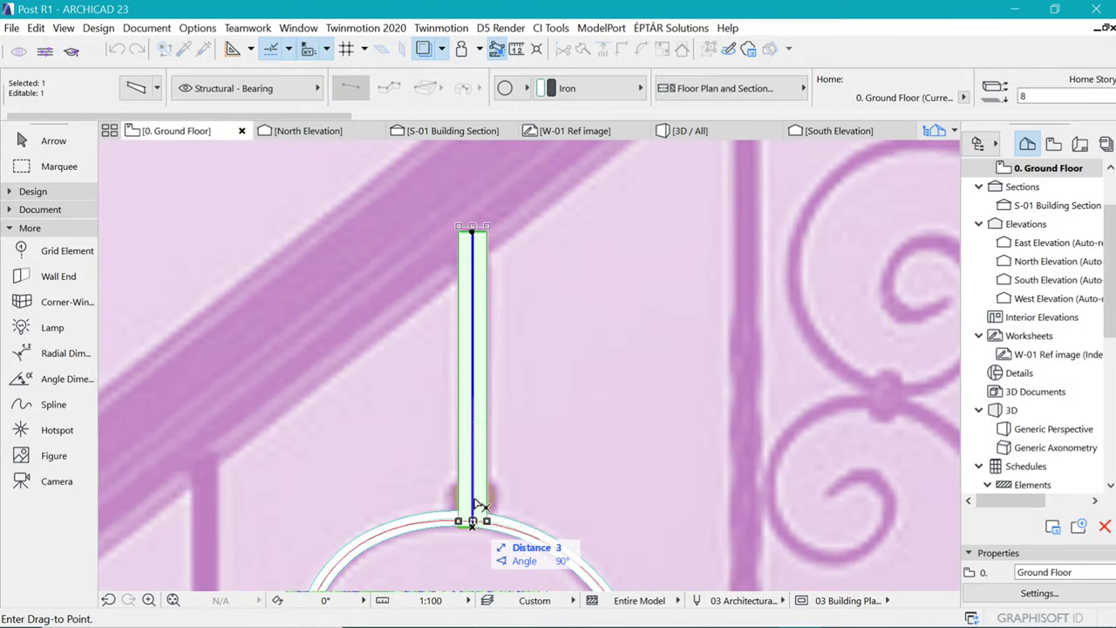
pyautogui.press('Escape')
# Show only the scroll baluster in 3D using a marquee around the reference image and examine it from above
pyautogui.scroll(-10, 427, 268)
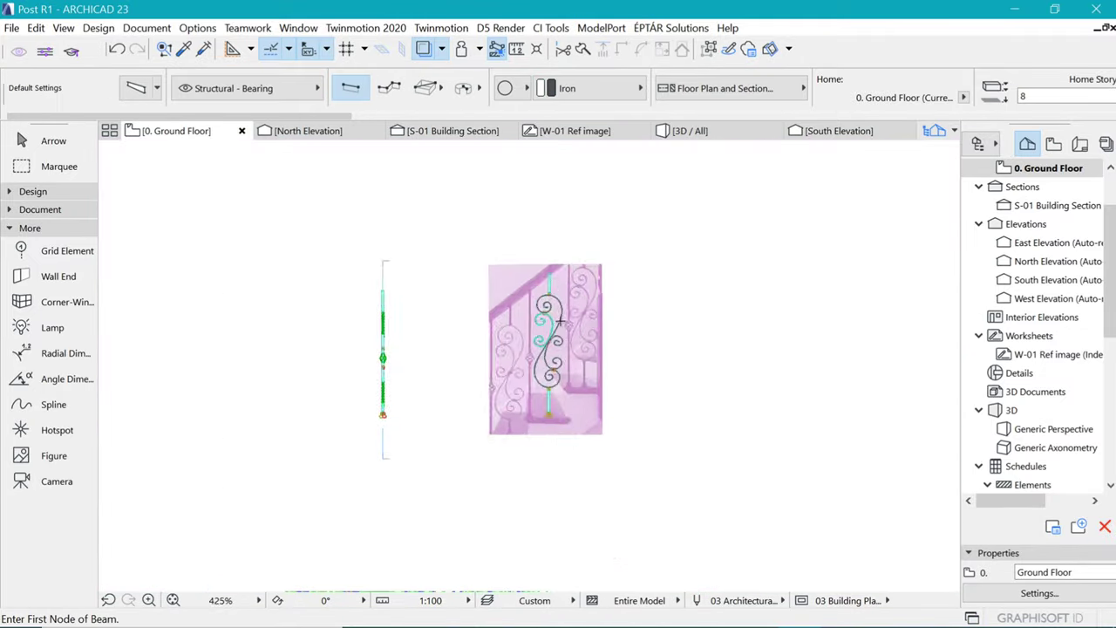
pyautogui.scroll(4, 427, 267)
pyautogui.scroll(-2, 427, 267)
pyautogui.click(26, 167)
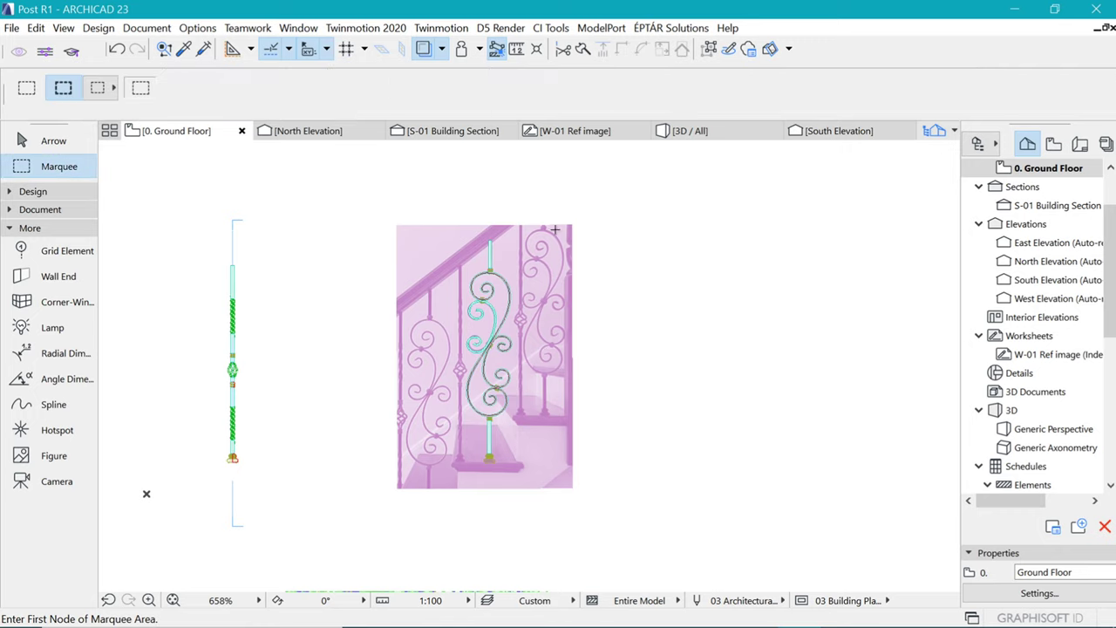
pyautogui.click(387, 195)
pyautogui.click(596, 508)
pyautogui.press('F5')
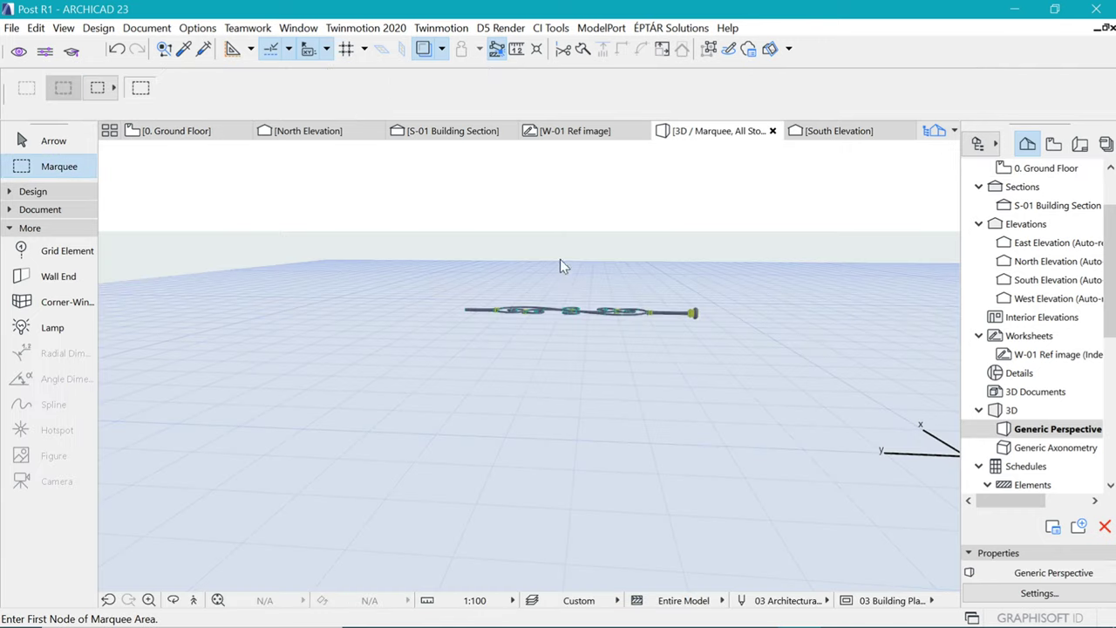
pyautogui.keyDown('shift'); pyautogui.moveTo(561, 267); pyautogui.dragTo(629, 326, button='middle'); pyautogui.keyUp('shift')
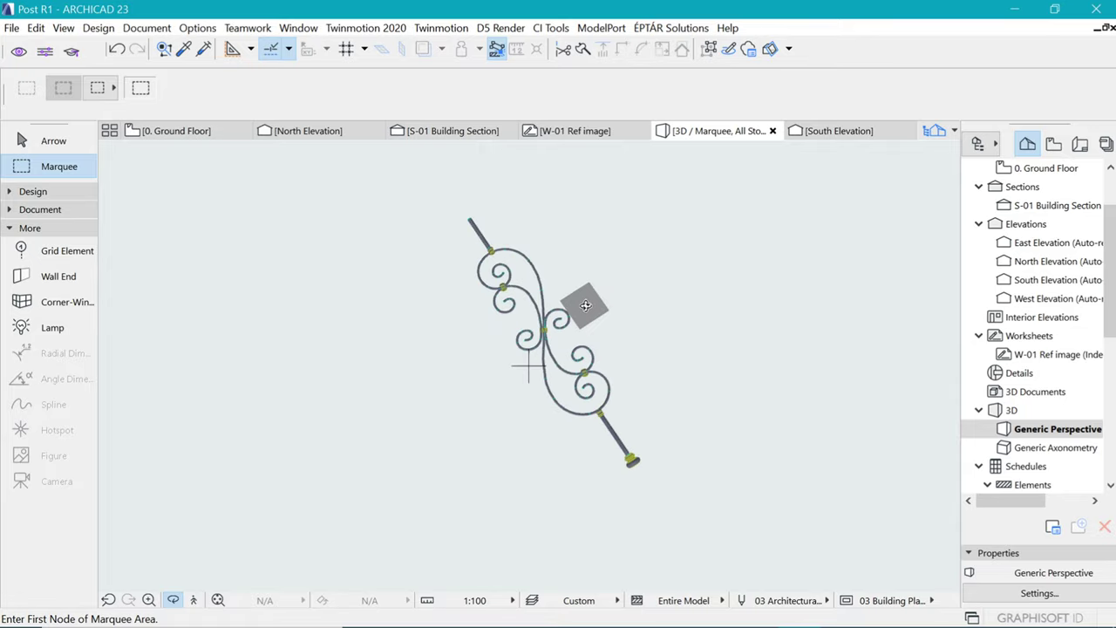
pyautogui.keyDown('shift'); pyautogui.moveTo(585, 305); pyautogui.dragTo(703, 249, button='middle'); pyautogui.keyUp('shift')
# Show only the straight twisted baluster in 3D using a marquee around it on the ground floor plan
pyautogui.click(204, 132)
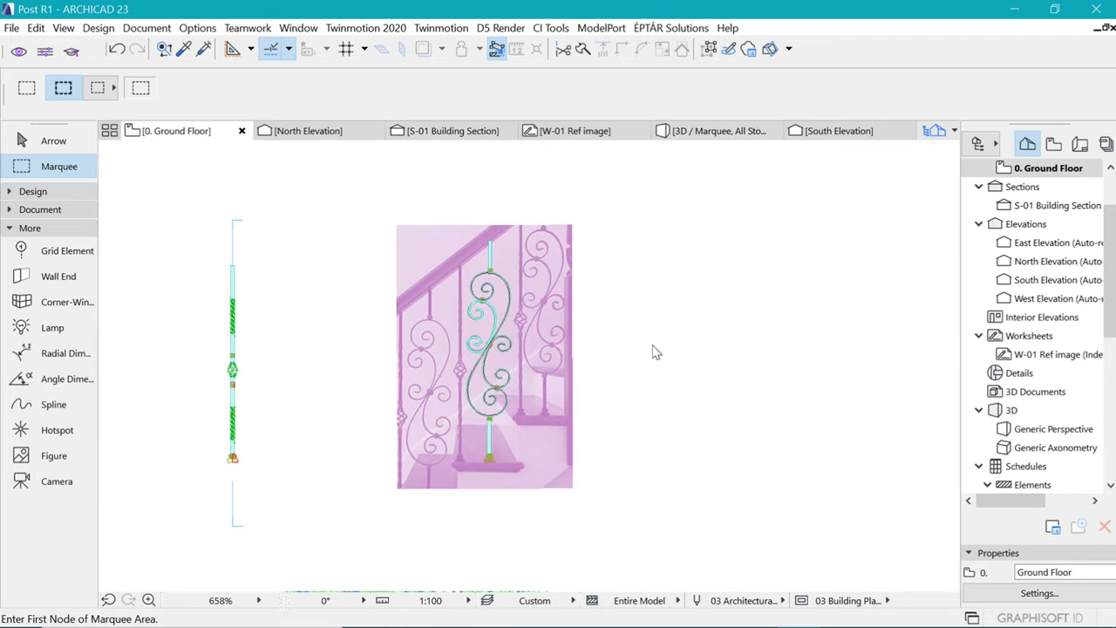
pyautogui.press('Escape')
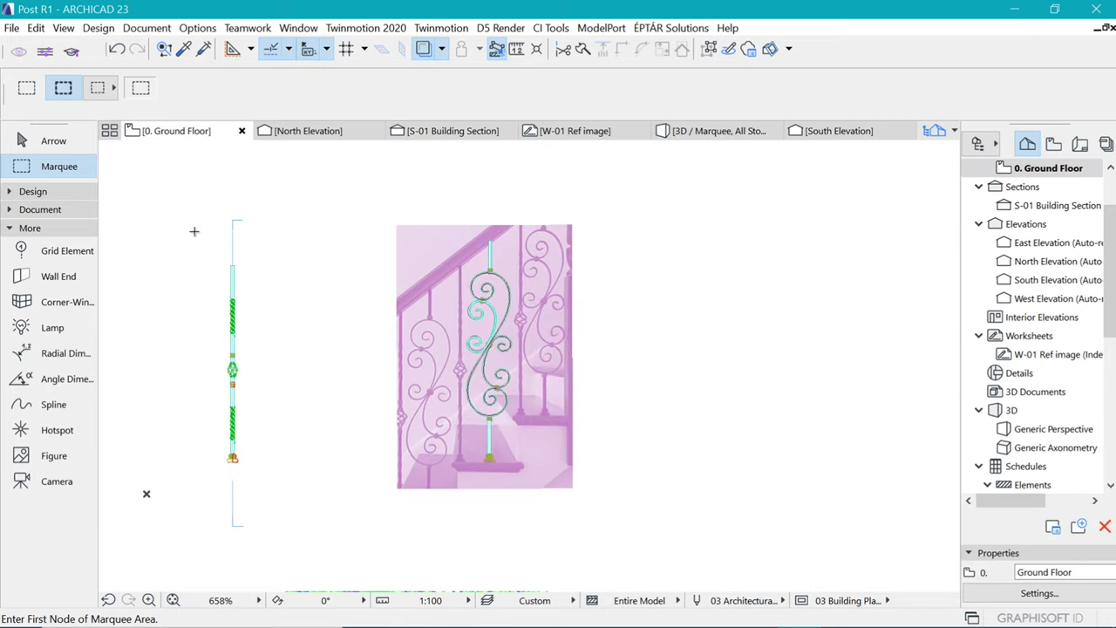
pyautogui.click(190, 224)
pyautogui.click(320, 538)
pyautogui.press('F5')
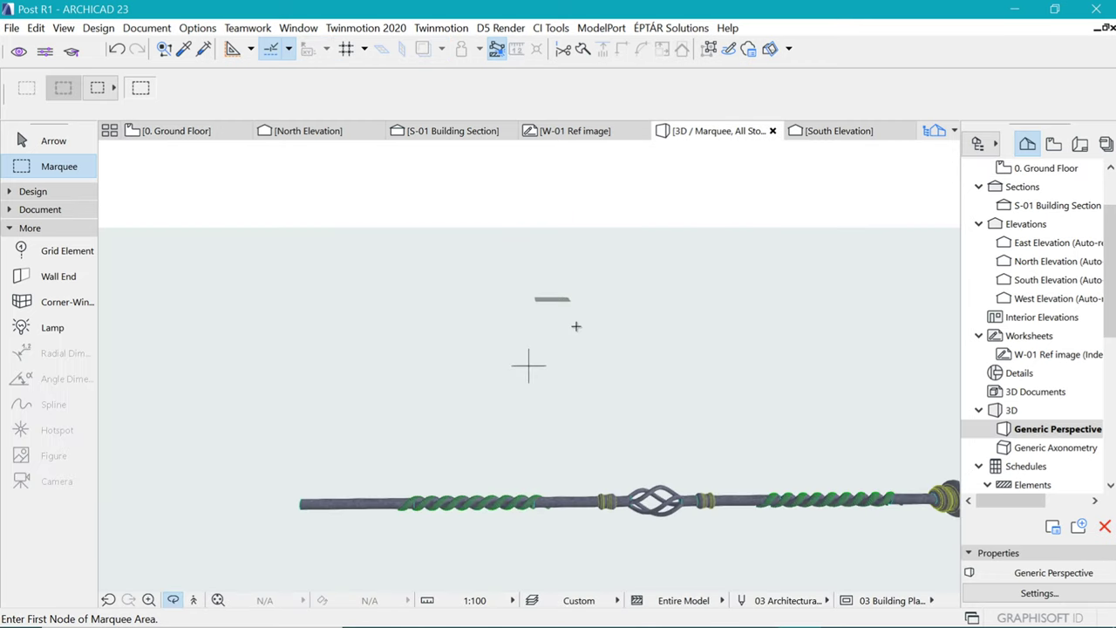
# Convert all elements of the straight twisted baluster to morphs, continuing despite their complexity
pyautogui.moveTo(413, 378); pyautogui.dragTo(735, 421)
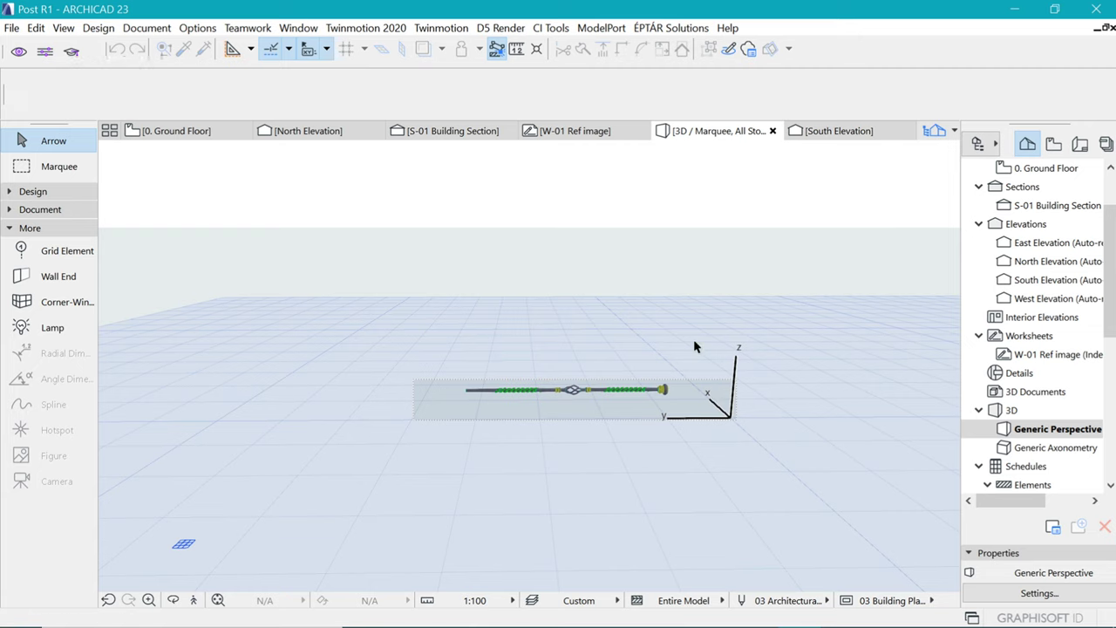
pyautogui.rightClick(657, 324)
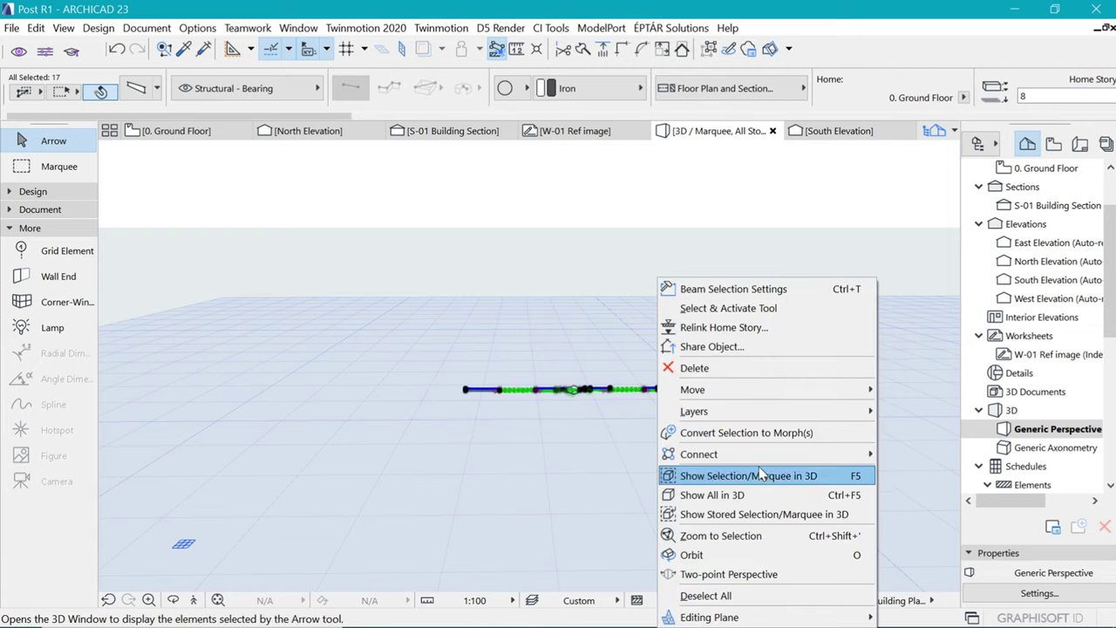
pyautogui.click(766, 436)
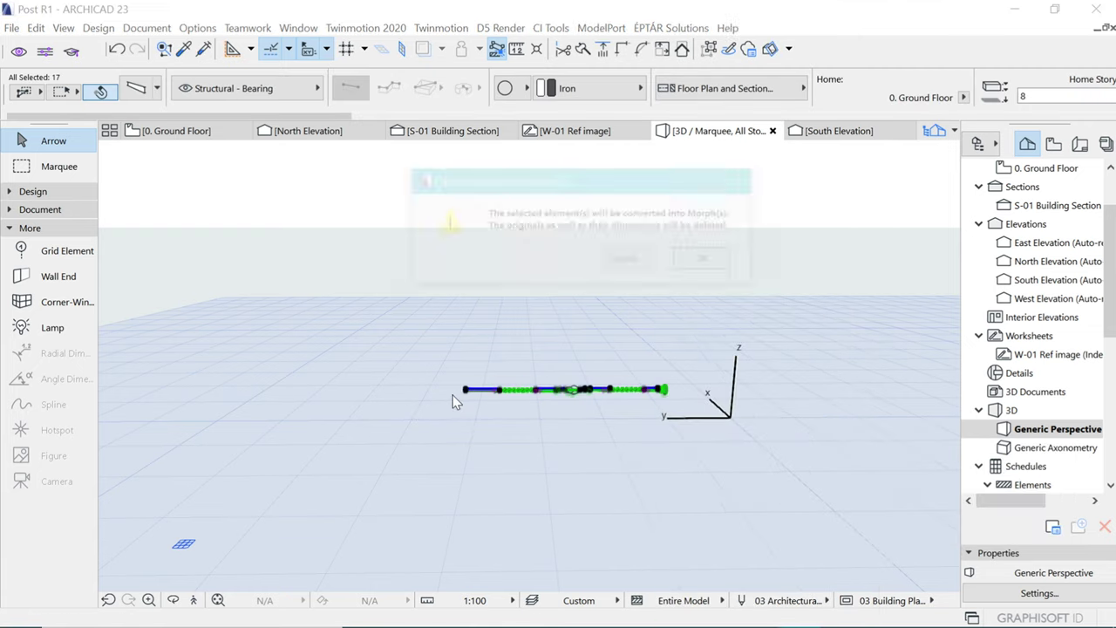
pyautogui.click(719, 254)
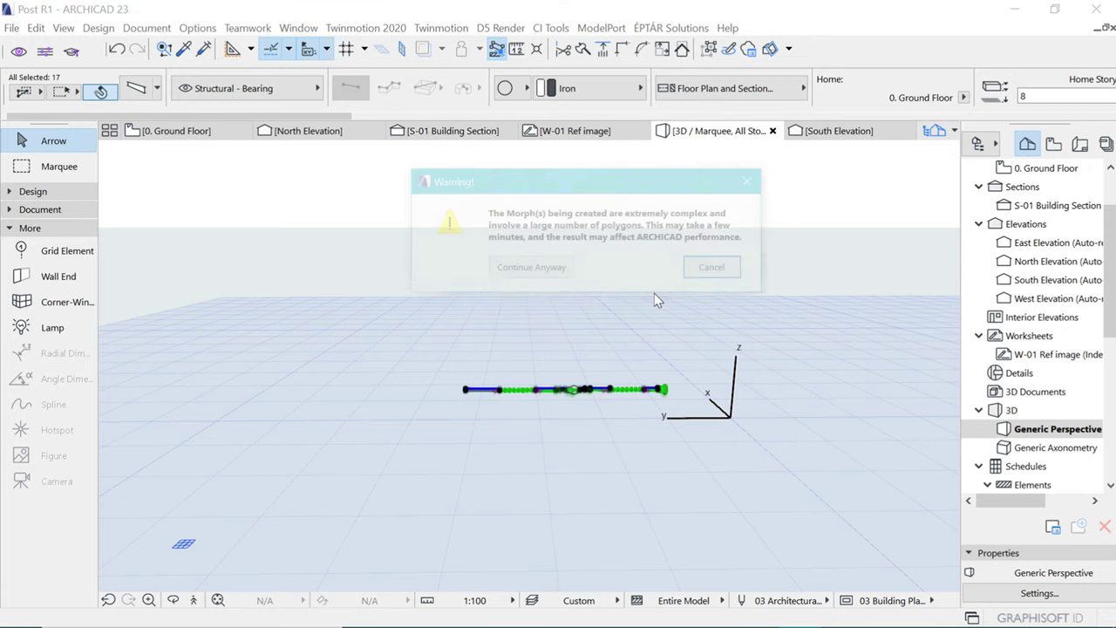
pyautogui.click(545, 272)
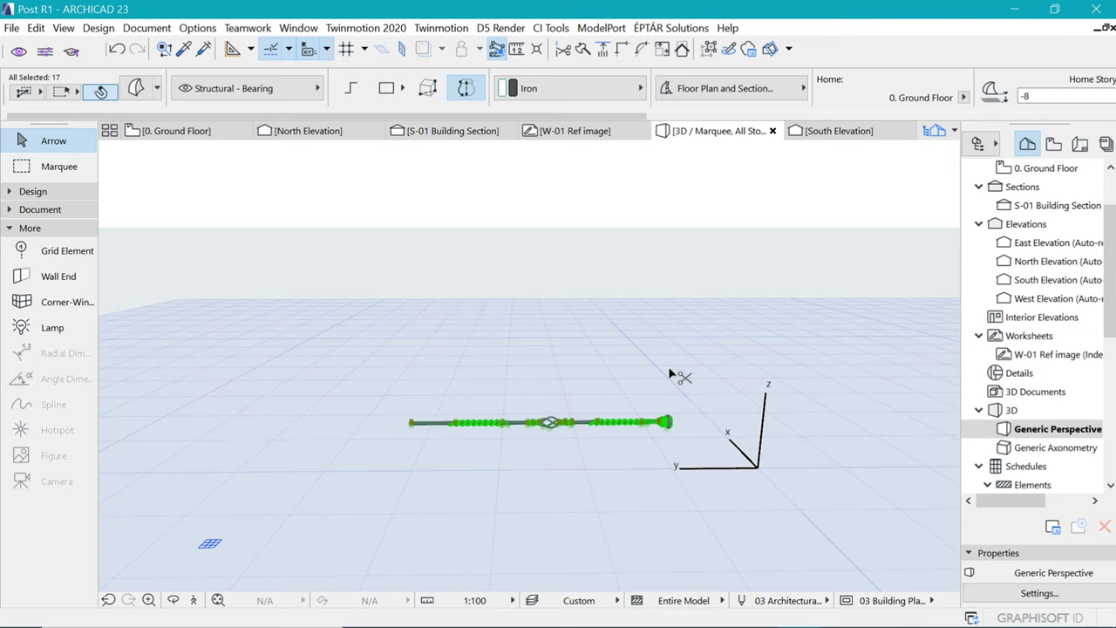
# Set the uncut line pen of the baluster's morphs to the dark grey pen 81
pyautogui.hotkey('ctrl', 't')
pyautogui.scroll(-3, 913, 343)
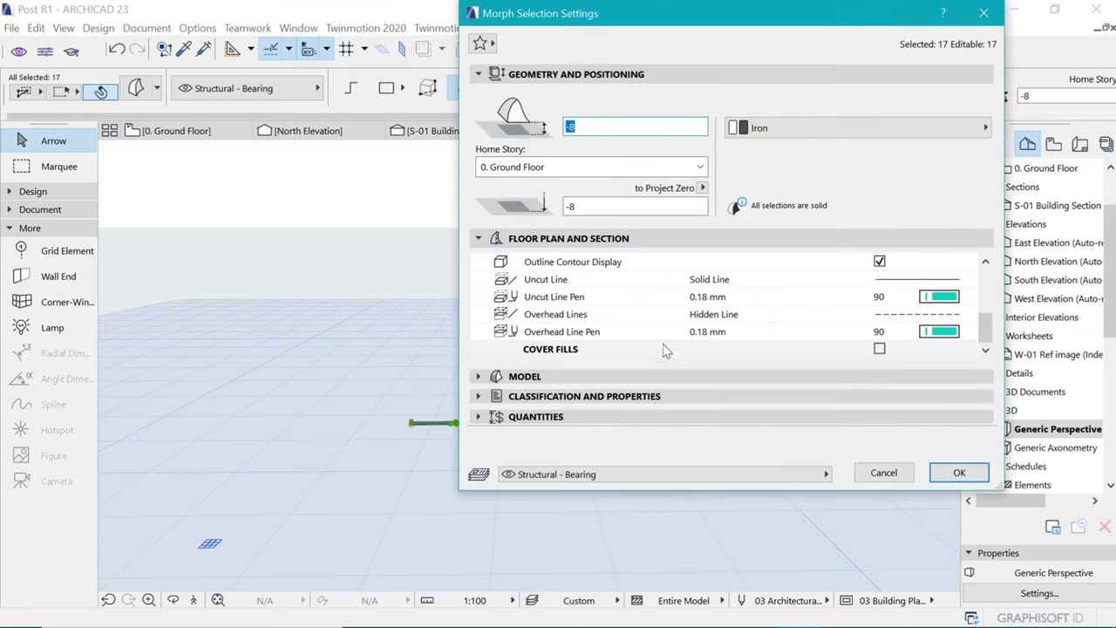
pyautogui.scroll(3, 842, 274)
pyautogui.scroll(-3, 576, 305)
pyautogui.click(938, 297)
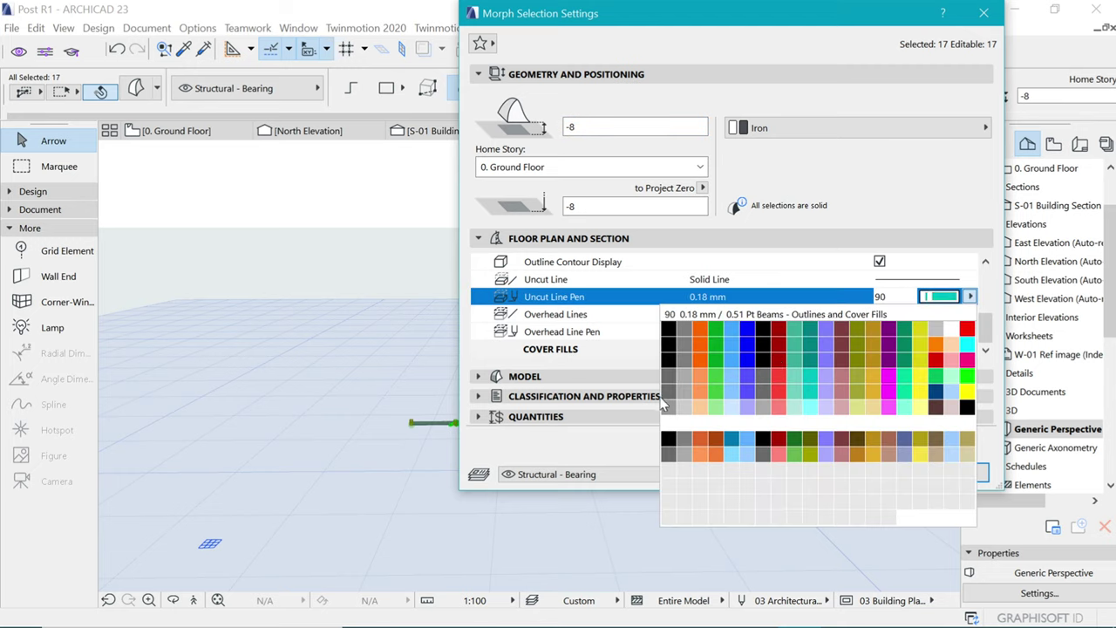
pyautogui.click(664, 392)
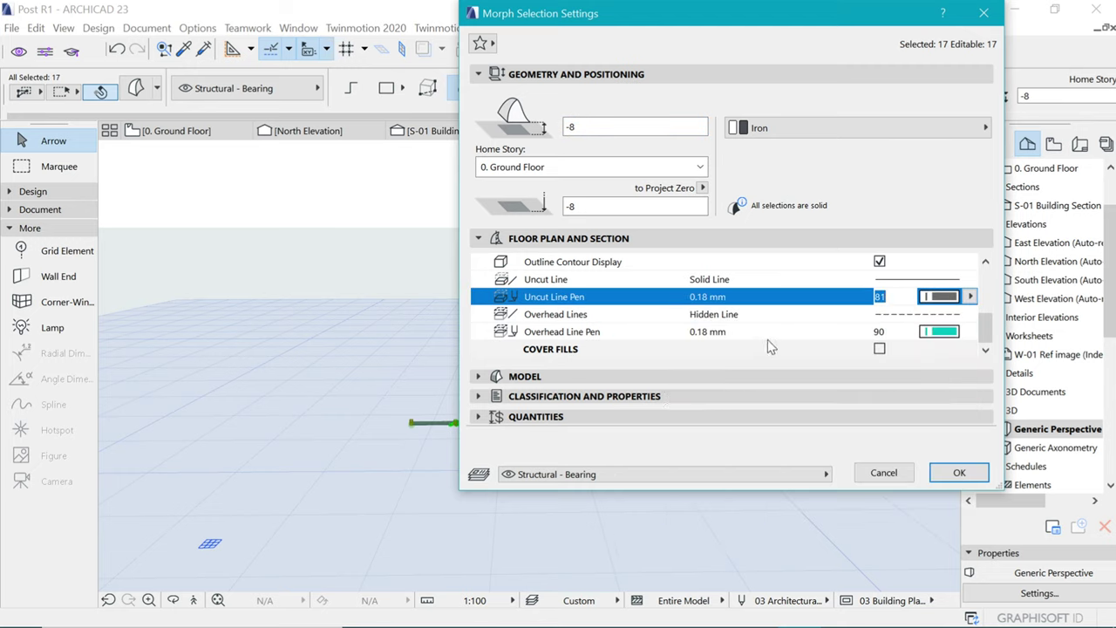
pyautogui.click(959, 473)
pyautogui.keyDown('shift'); pyautogui.moveTo(552, 422); pyautogui.dragTo(716, 434, button='middle'); pyautogui.keyUp('shift')
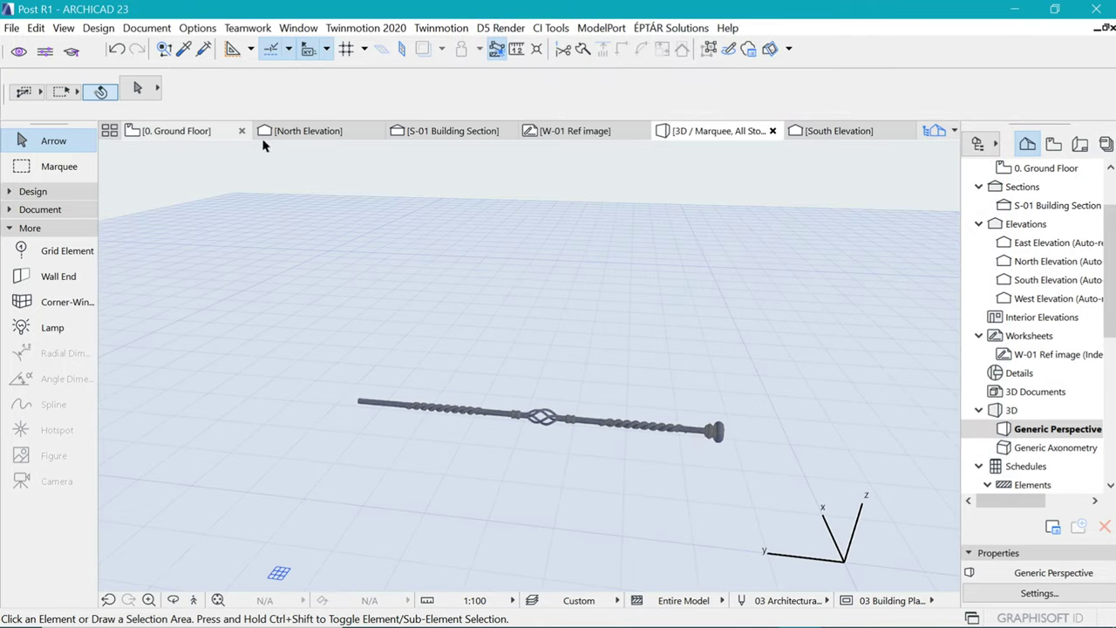
# Open section S-01 from its marker over the straight twisted baluster on the ground floor plan, using the current view settings
pyautogui.click(219, 131)
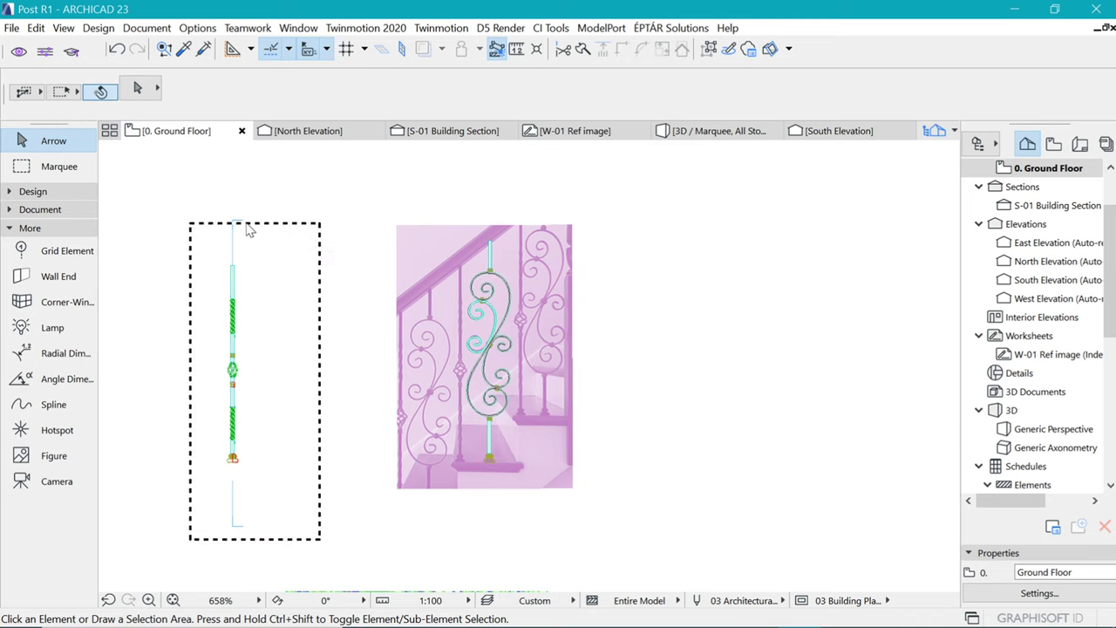
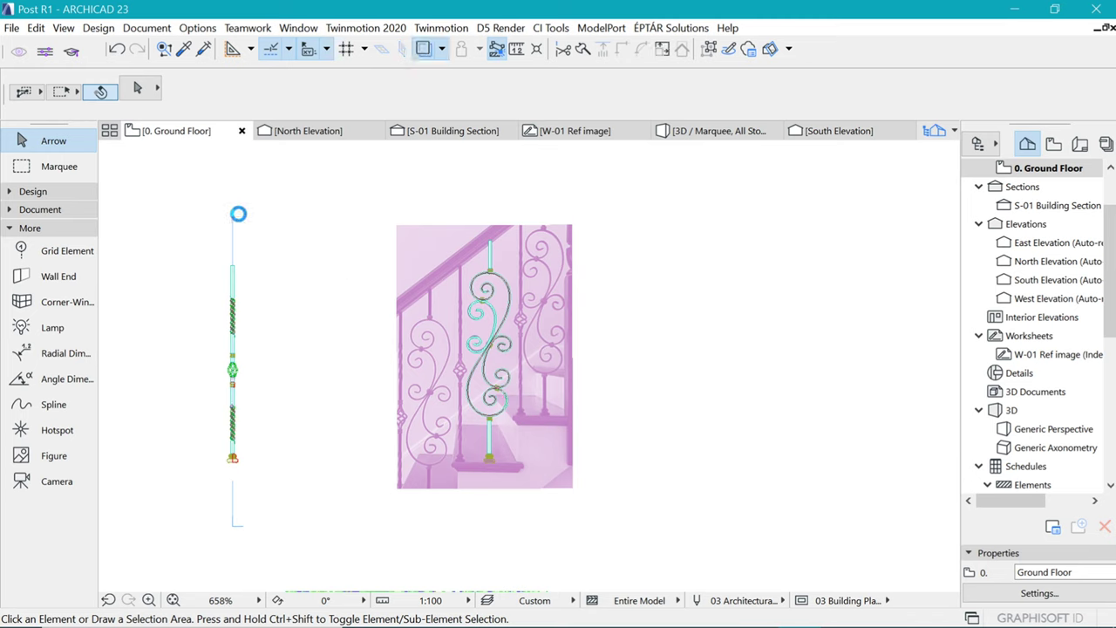
pyautogui.click(232, 223)
pyautogui.rightClick(303, 208)
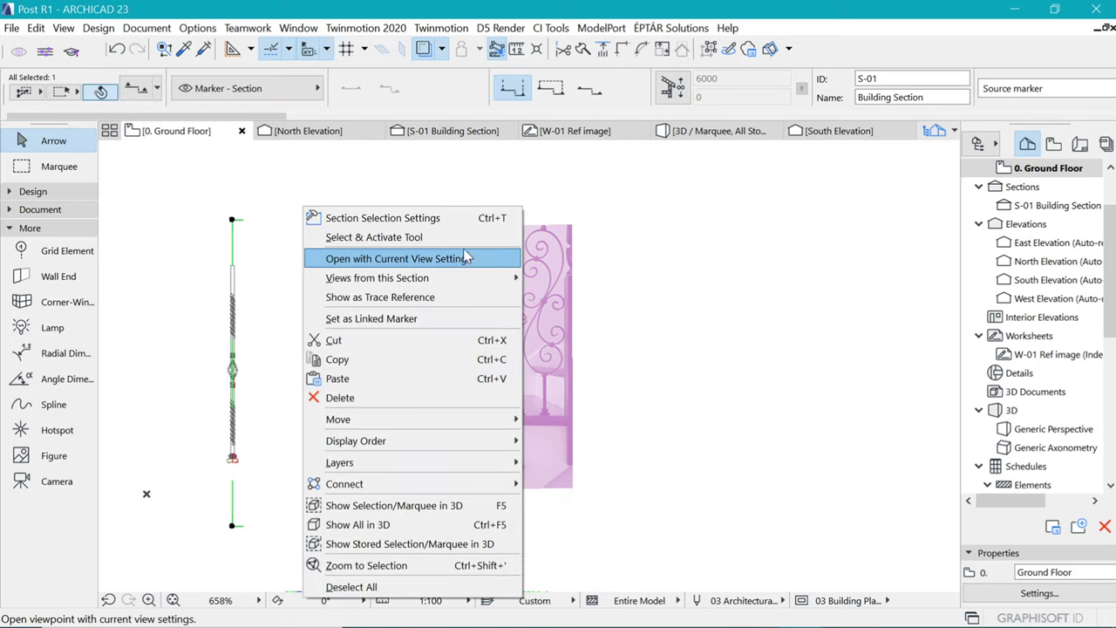
pyautogui.click(462, 259)
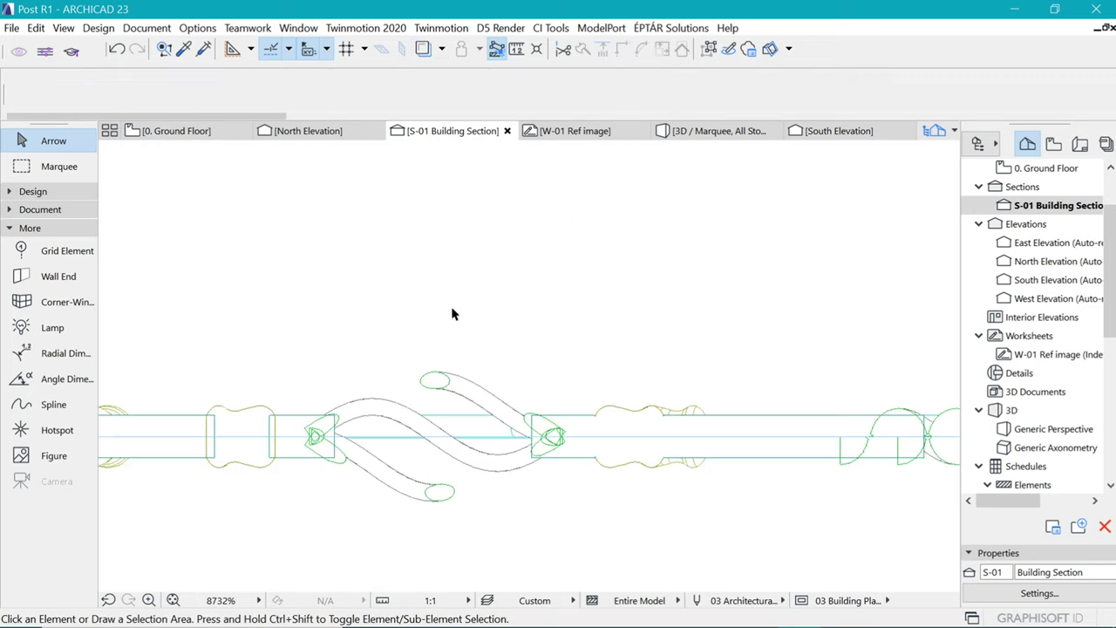
# Rotate all elements of the twisted baluster 90° in the section about the centre of its base end so it stands upright
pyautogui.hotkey('ctrl', 'a')
pyautogui.hotkey('ctrl', 'e')
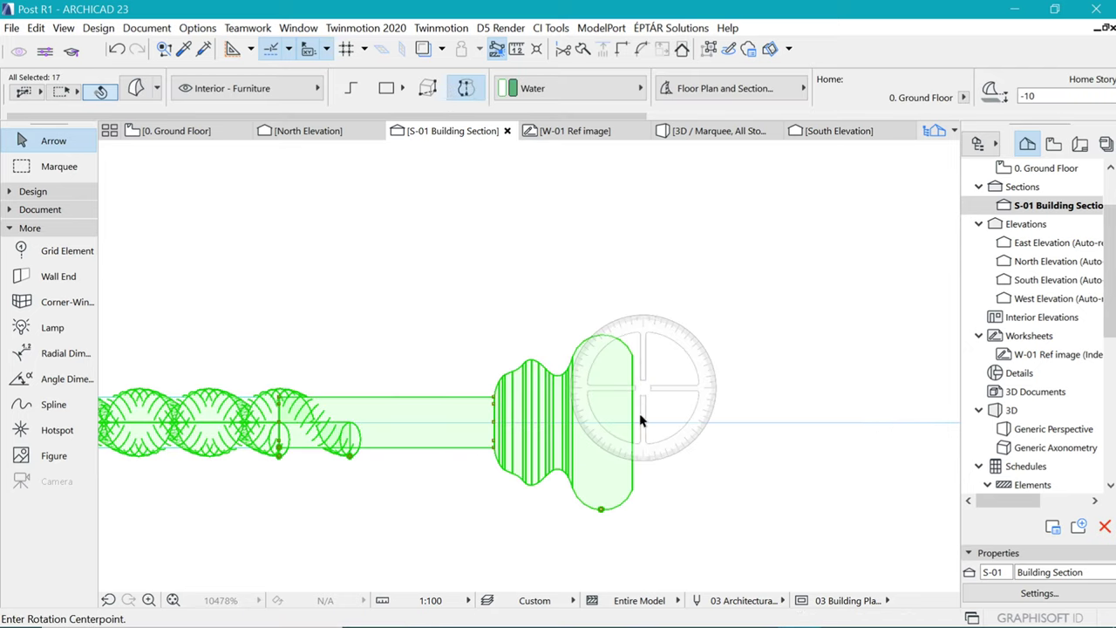
pyautogui.click(634, 422)
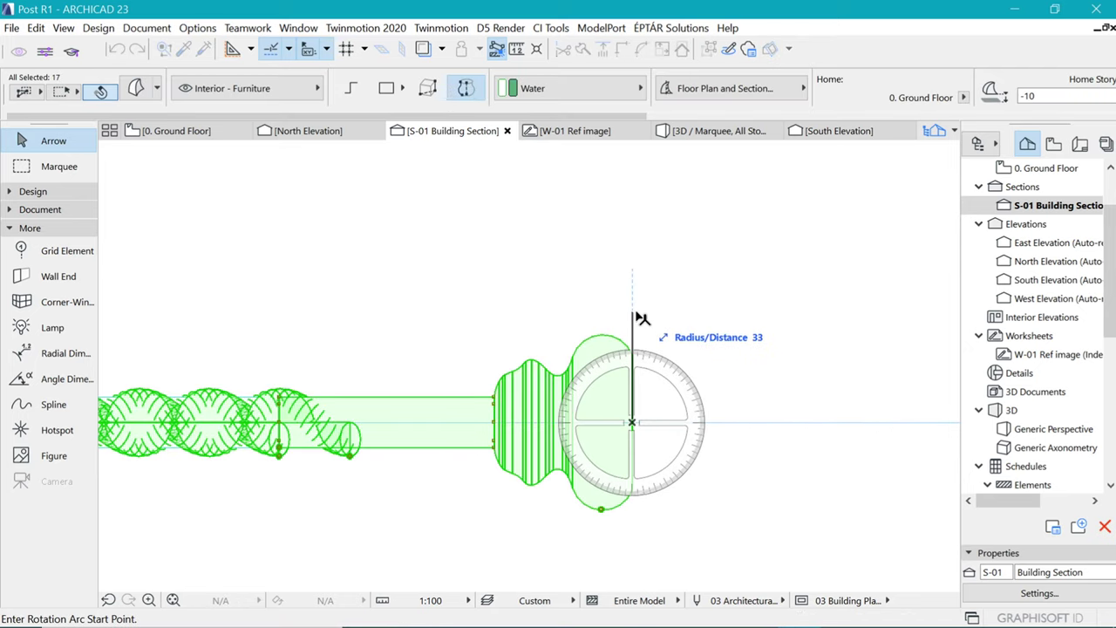
pyautogui.click(634, 312)
pyautogui.click(760, 406)
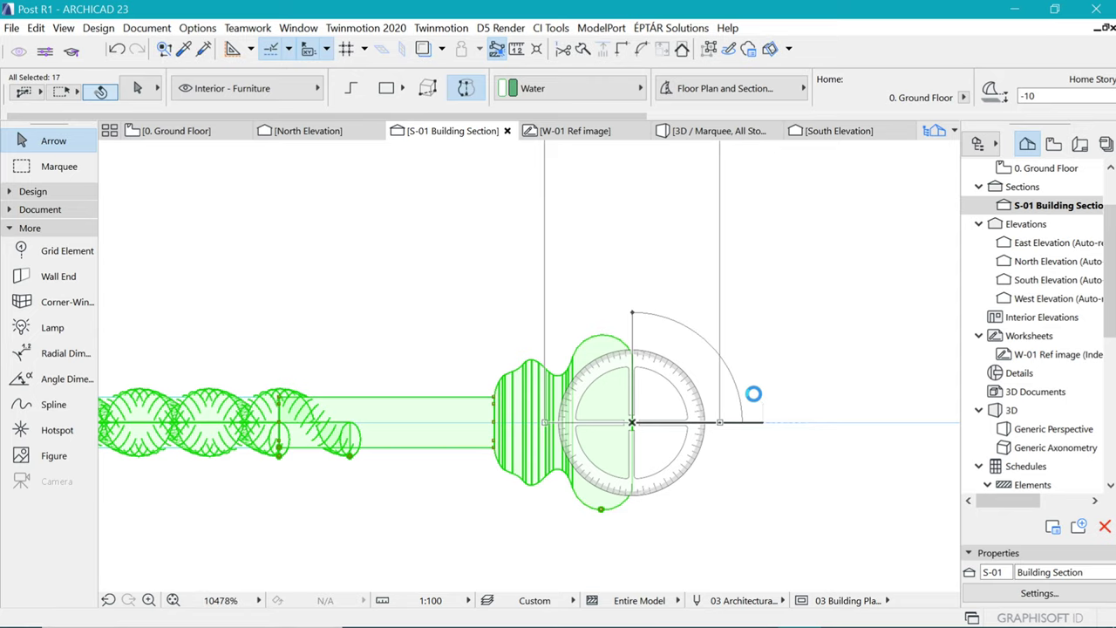
pyautogui.scroll(-5, 658, 341)
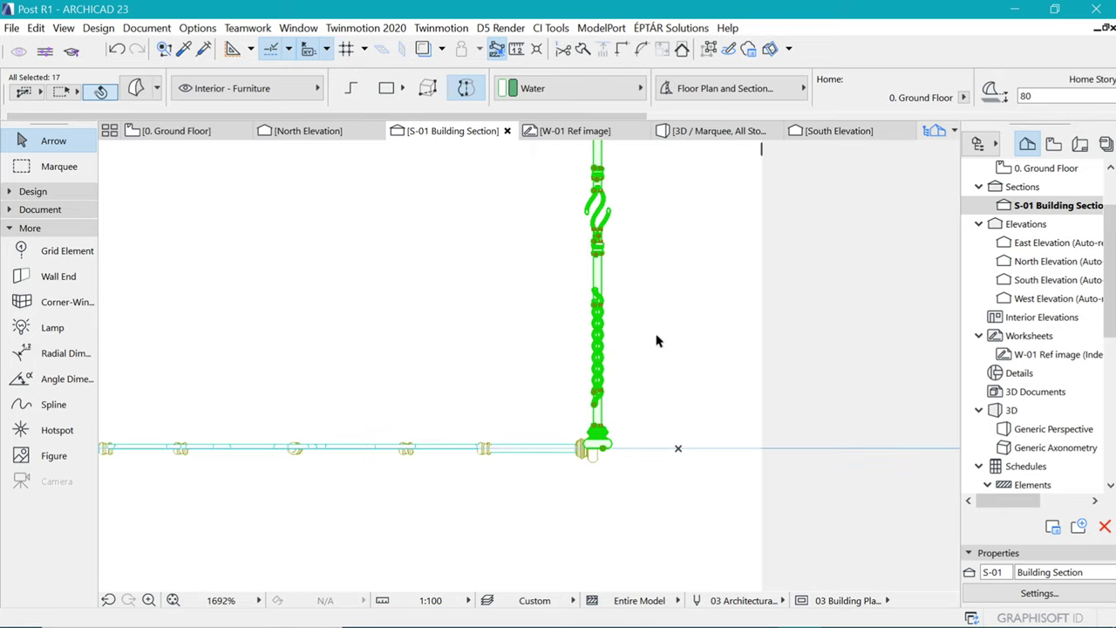
# Show only the rotated twisted baluster in 3D and check that it stands upright
pyautogui.press('F5')
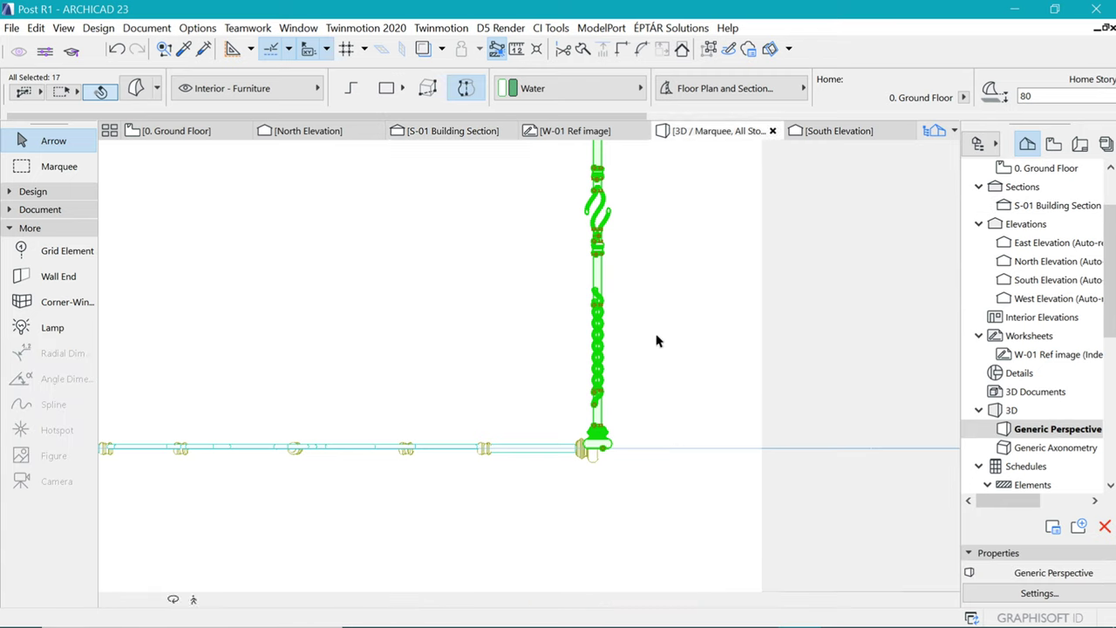
pyautogui.scroll(-3, 553, 441)
pyautogui.keyDown('shift'); pyautogui.moveTo(658, 342); pyautogui.dragTo(493, 425, button='middle'); pyautogui.keyUp('shift')
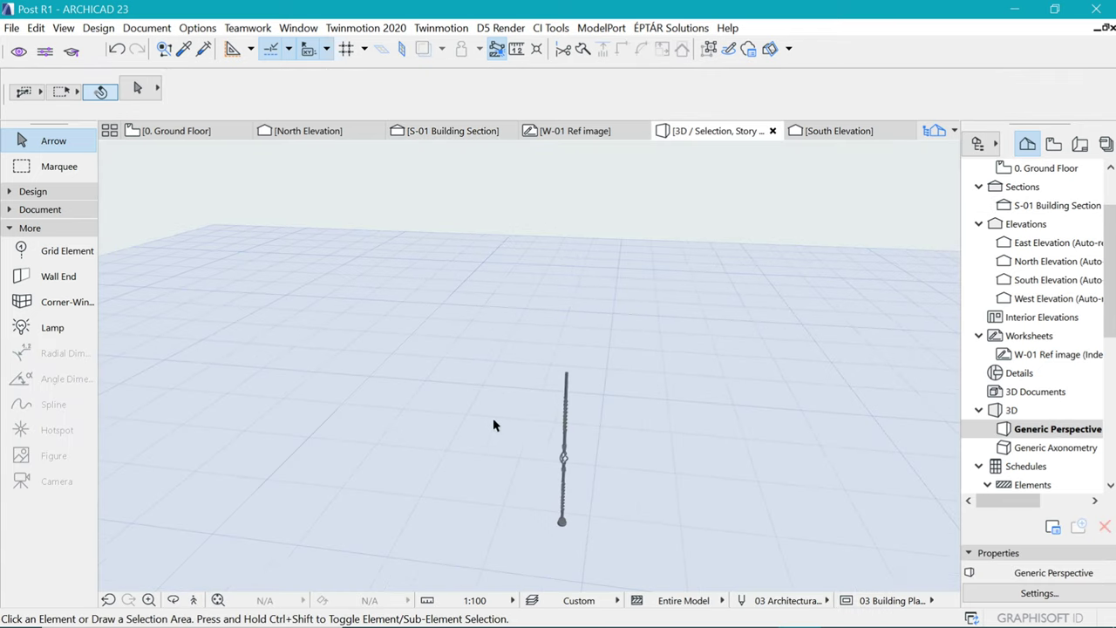
# Save the selected twisted baluster morphs as a railing post named 01 post in the Embedded Library
pyautogui.click(564, 378)
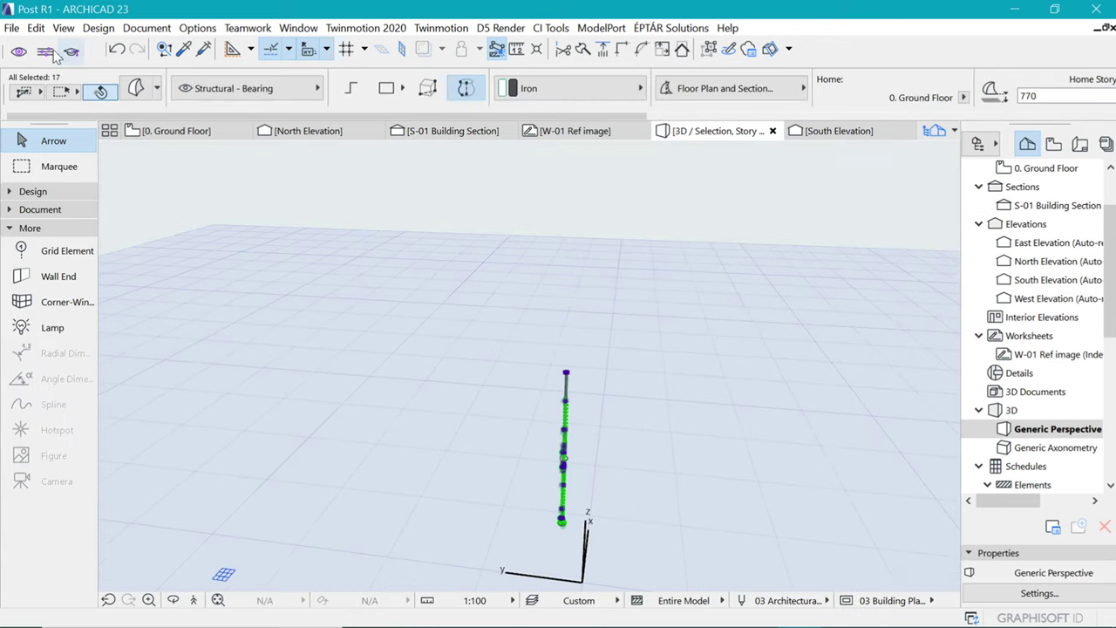
pyautogui.click(10, 28)
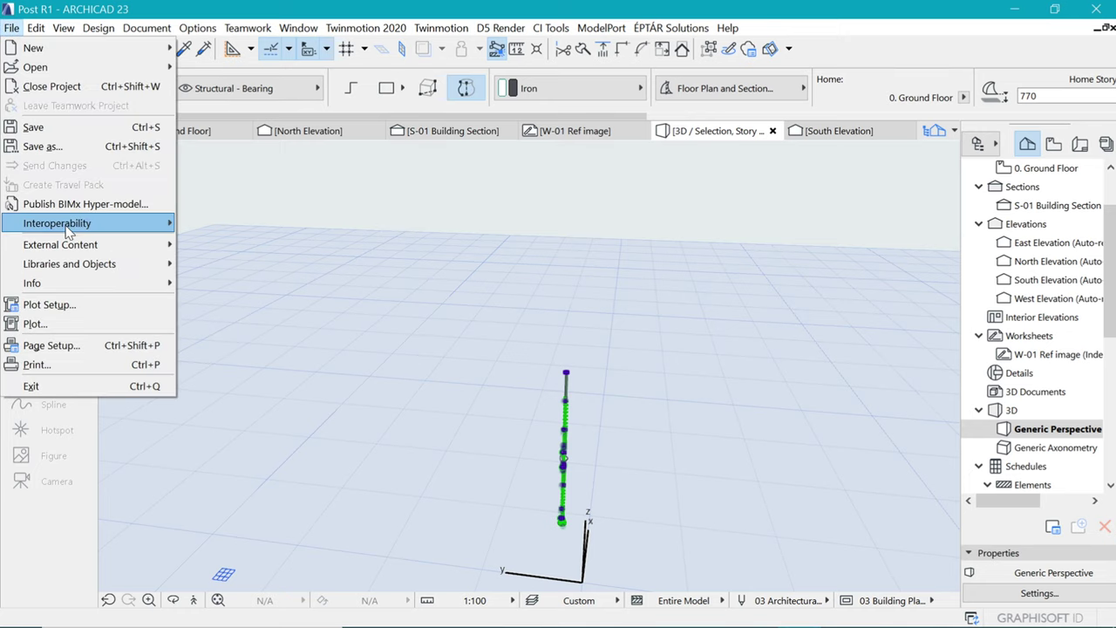
pyautogui.moveTo(81, 264)
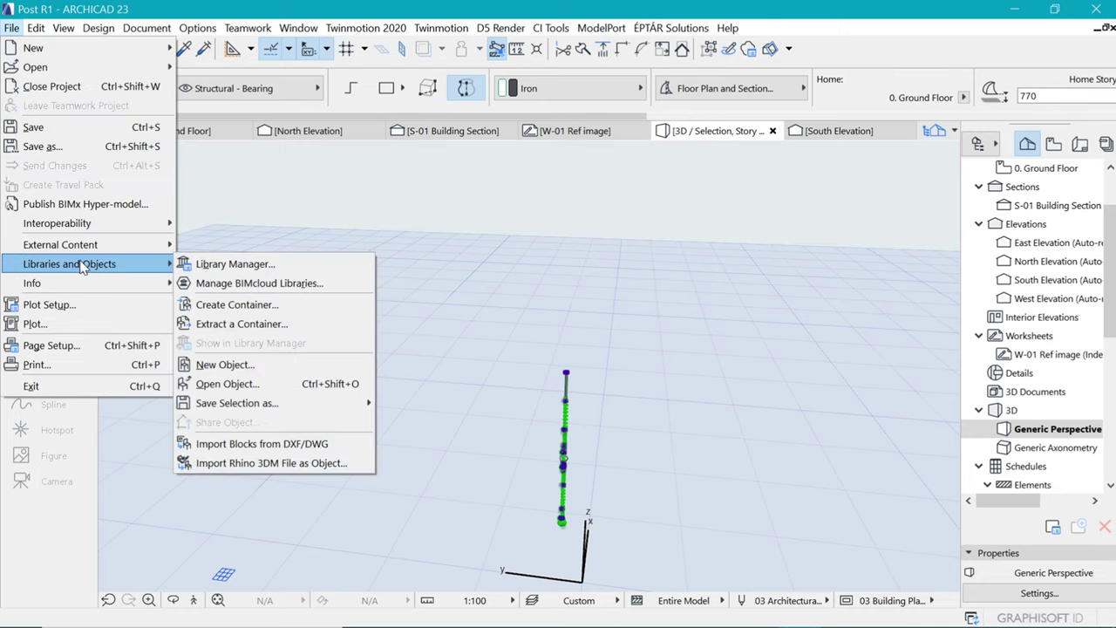
pyautogui.moveTo(266, 406)
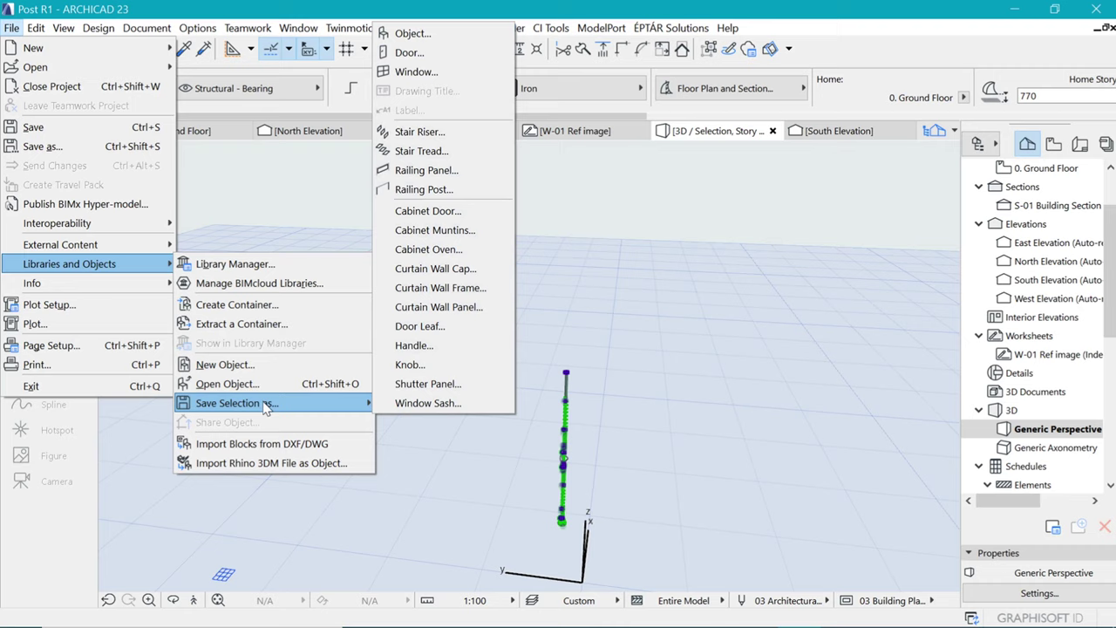
pyautogui.click(427, 190)
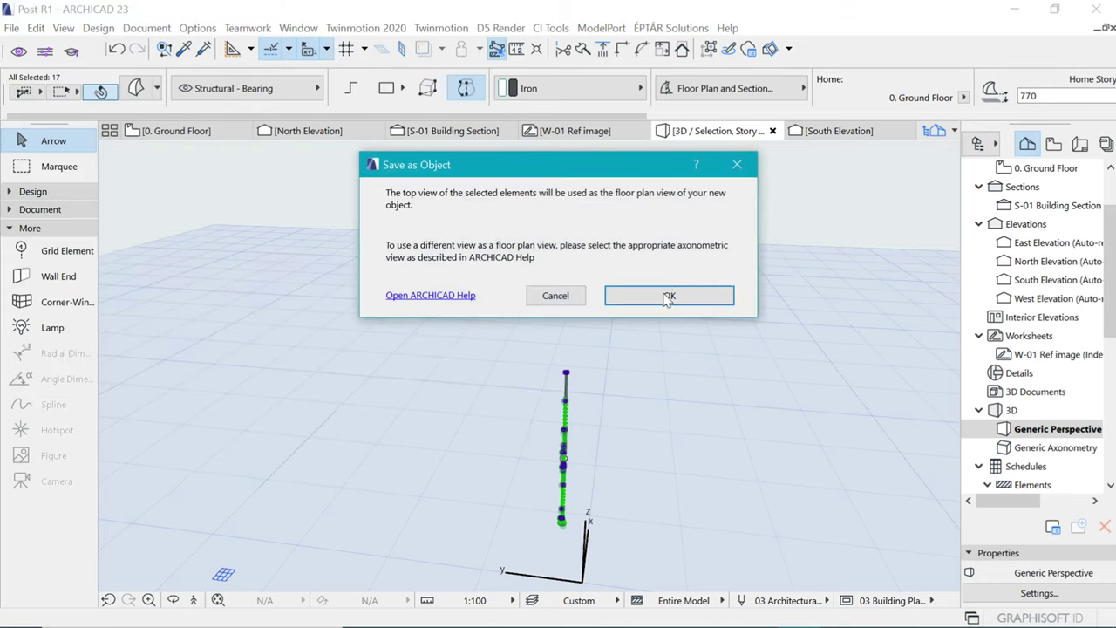
pyautogui.click(668, 297)
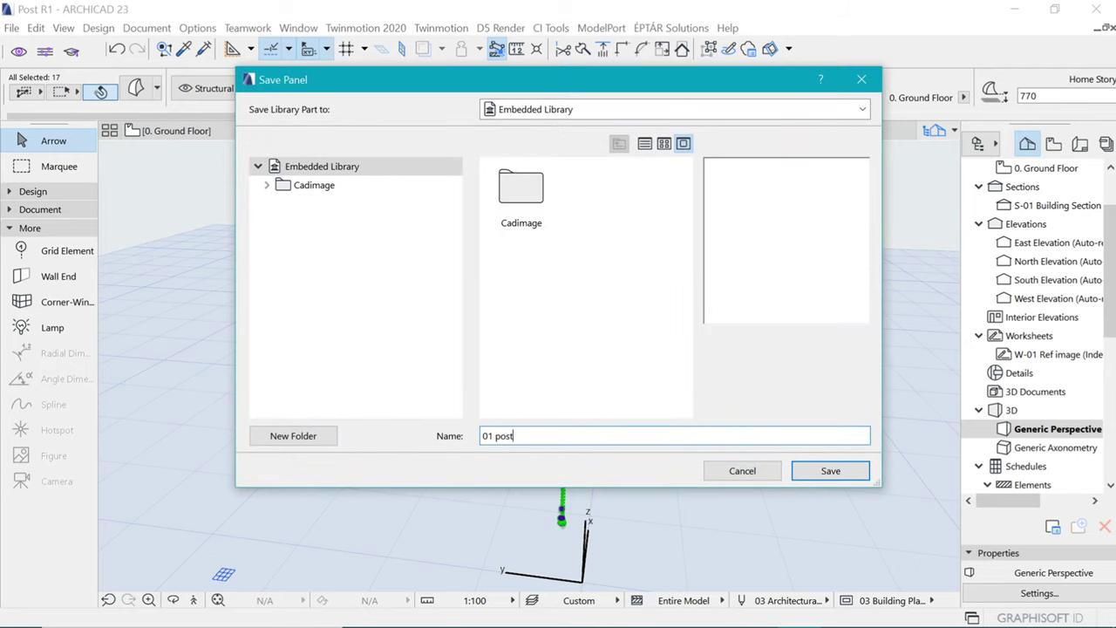
pyautogui.click(832, 473)
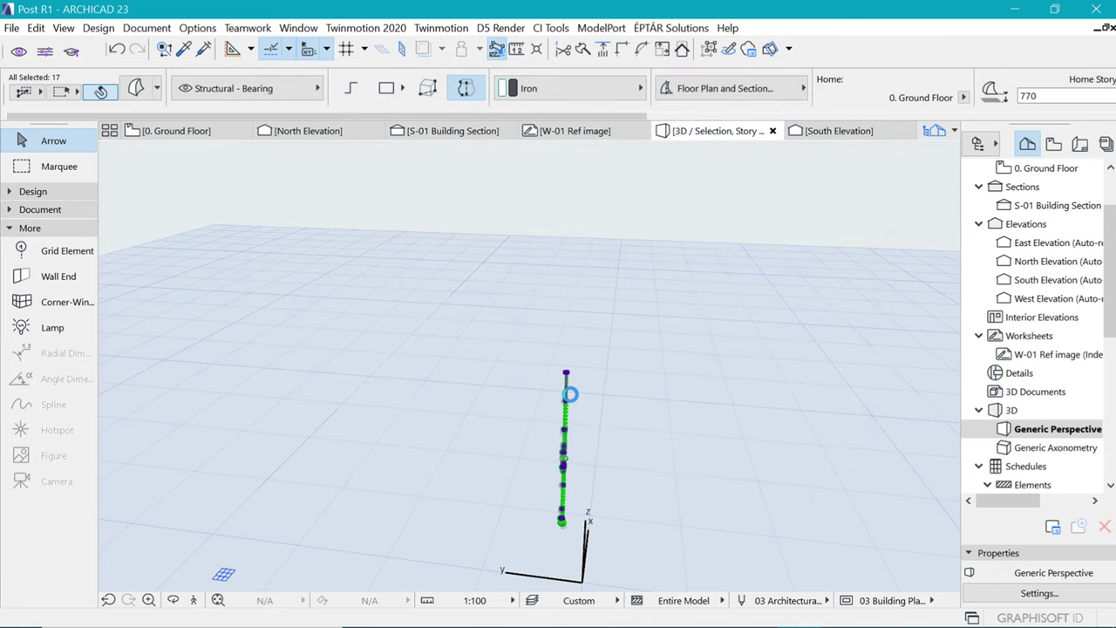
pyautogui.click(717, 436)
# Move the S-01 section marker on the ground floor plan onto the axis of the scroll baluster
pyautogui.click(188, 134)
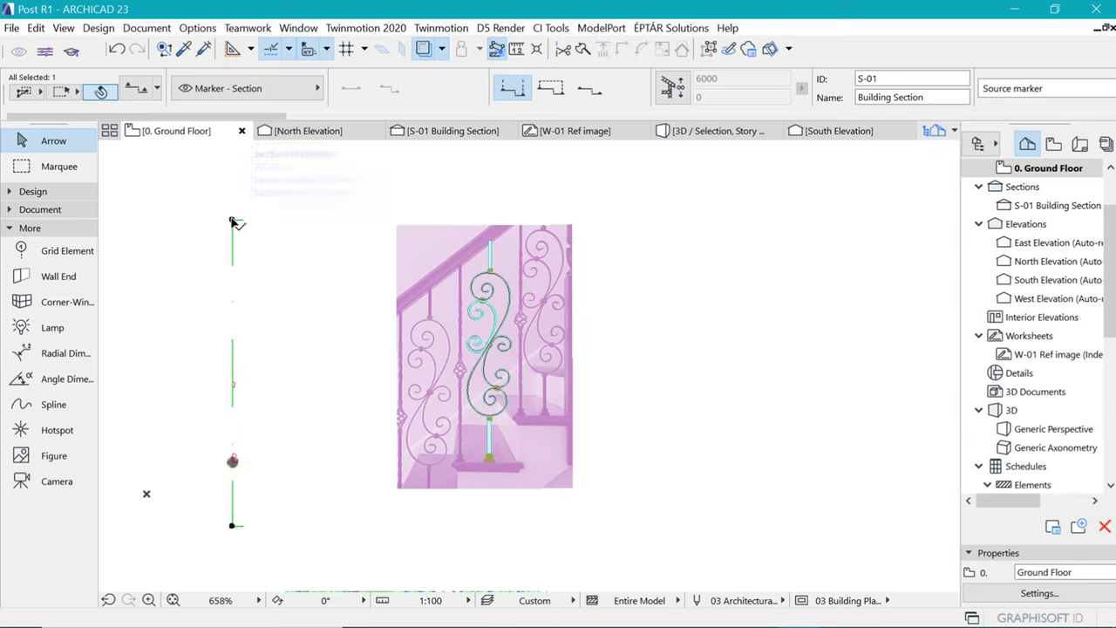
pyautogui.click(233, 219)
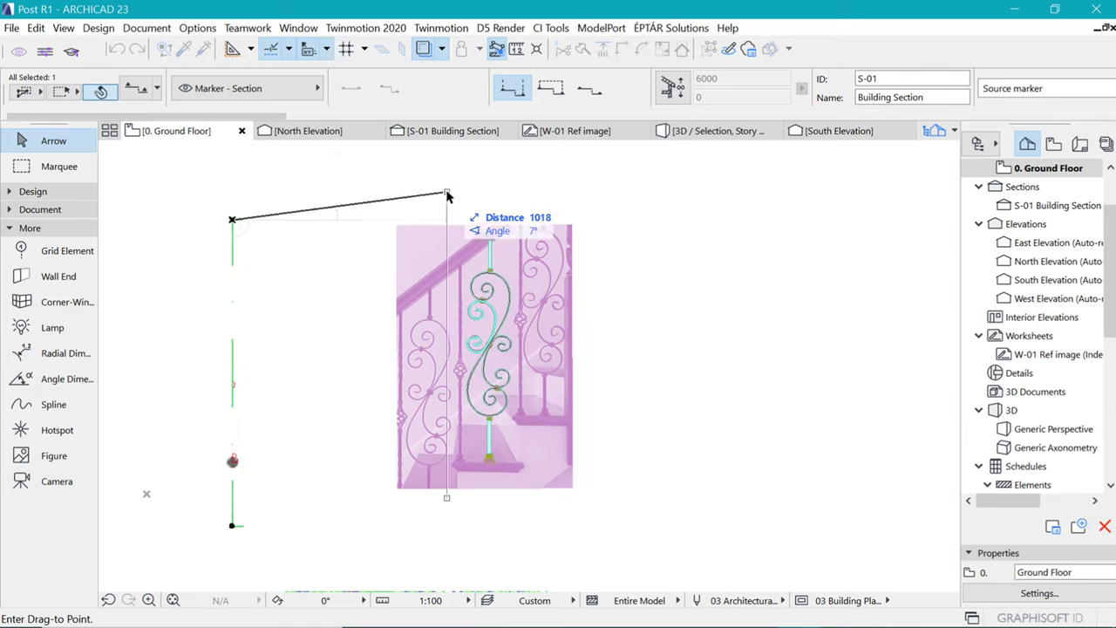
pyautogui.click(493, 247)
pyautogui.press('Escape')
# Show only the scroll baluster in 3D using a marquee around the reference image on the ground floor plan
pyautogui.scroll(1, 504, 295)
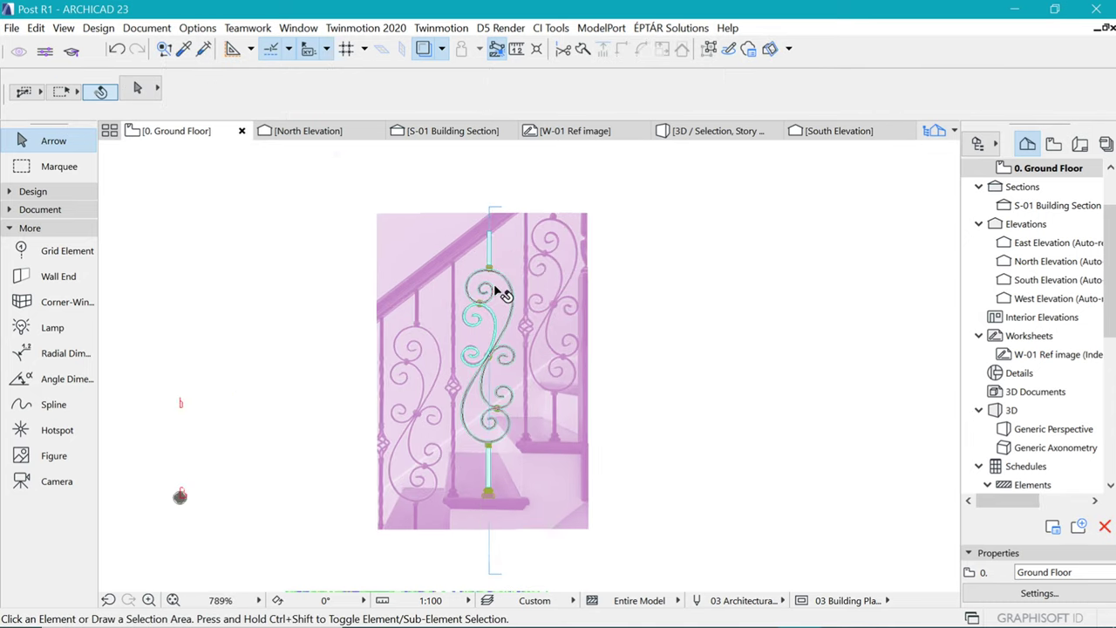
pyautogui.scroll(-1, 422, 266)
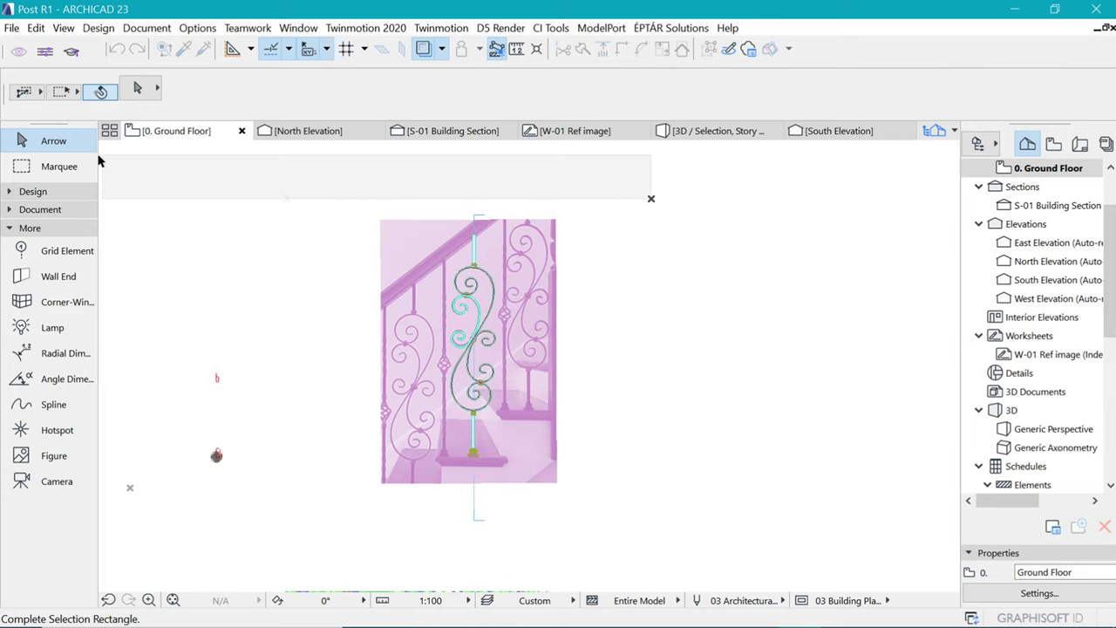
pyautogui.click(59, 167)
pyautogui.click(355, 184)
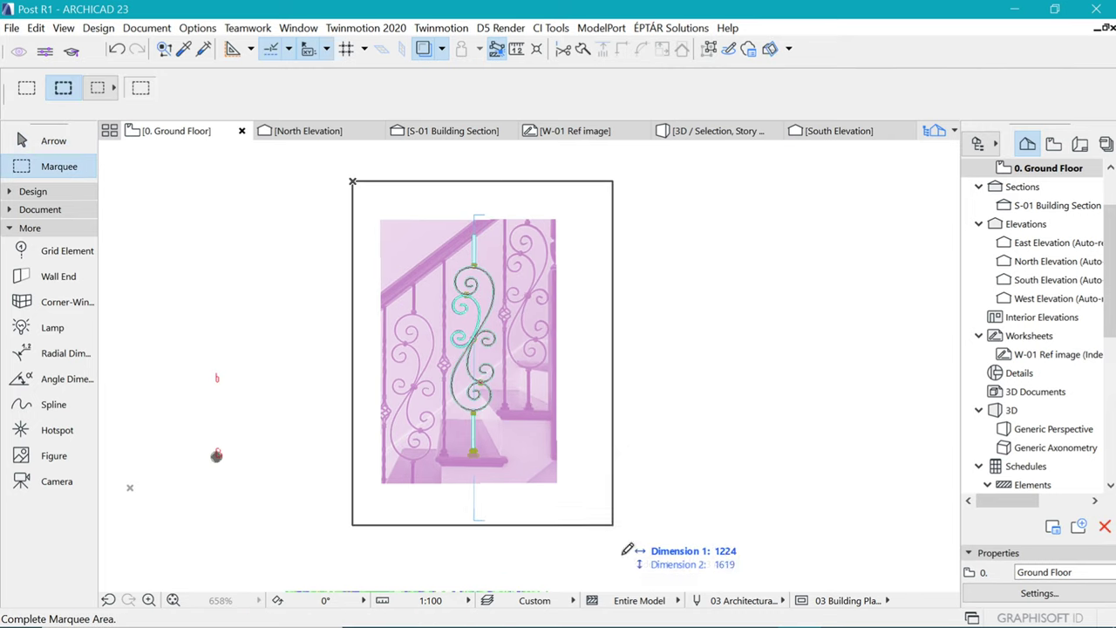
pyautogui.click(610, 536)
pyautogui.press('F5')
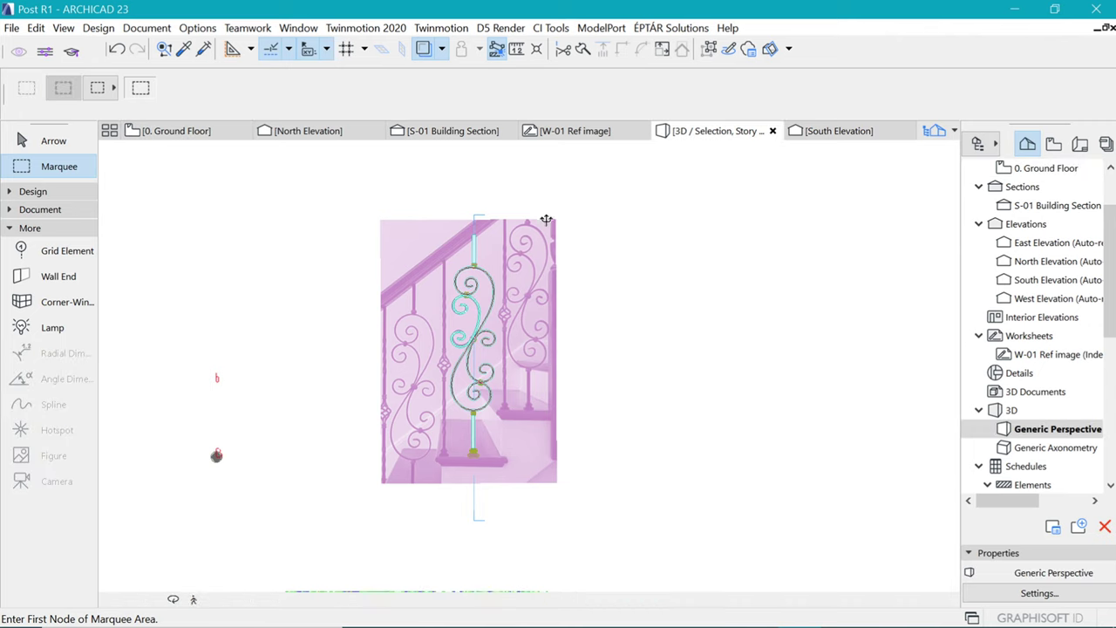
pyautogui.click(371, 386)
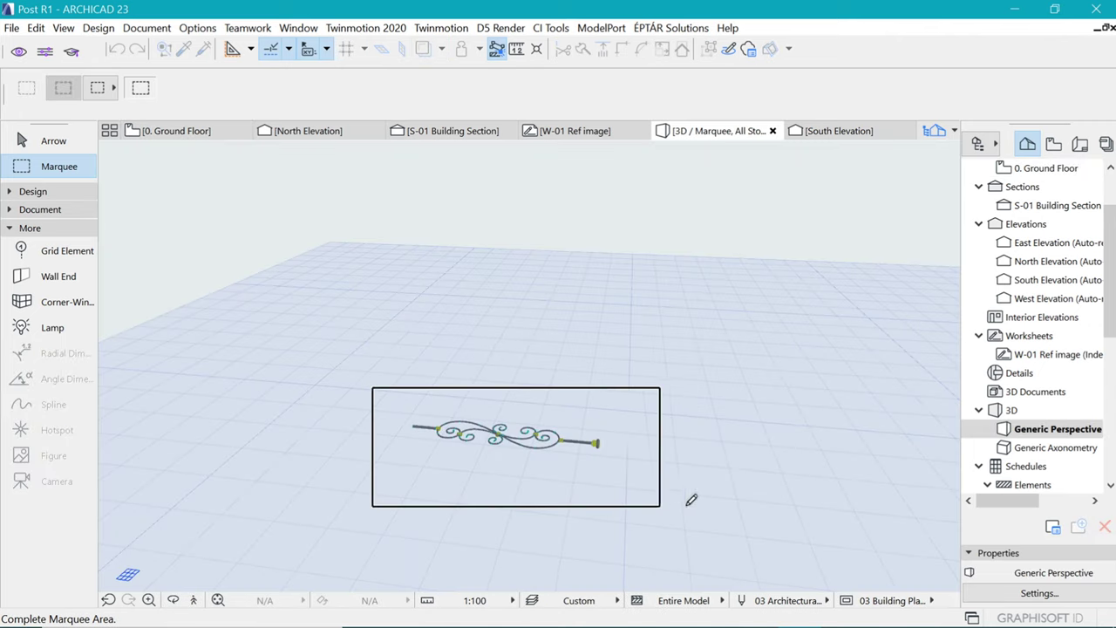
pyautogui.press('Escape')
# Convert all elements of the scroll baluster to morphs, accepting the deletion of the originals
pyautogui.click(366, 380)
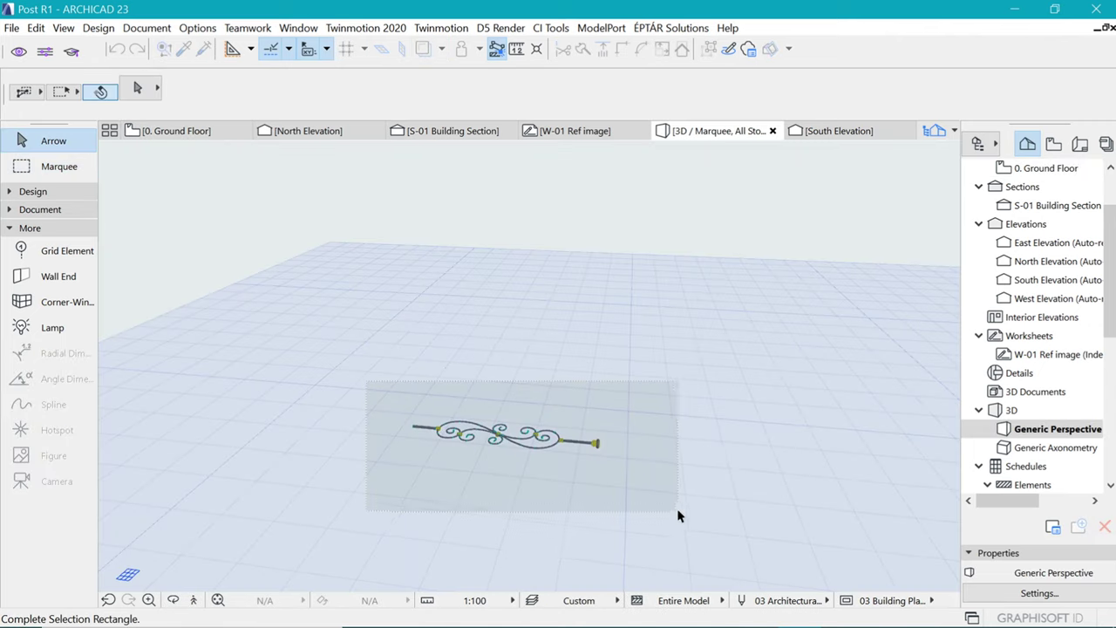
pyautogui.click(565, 435)
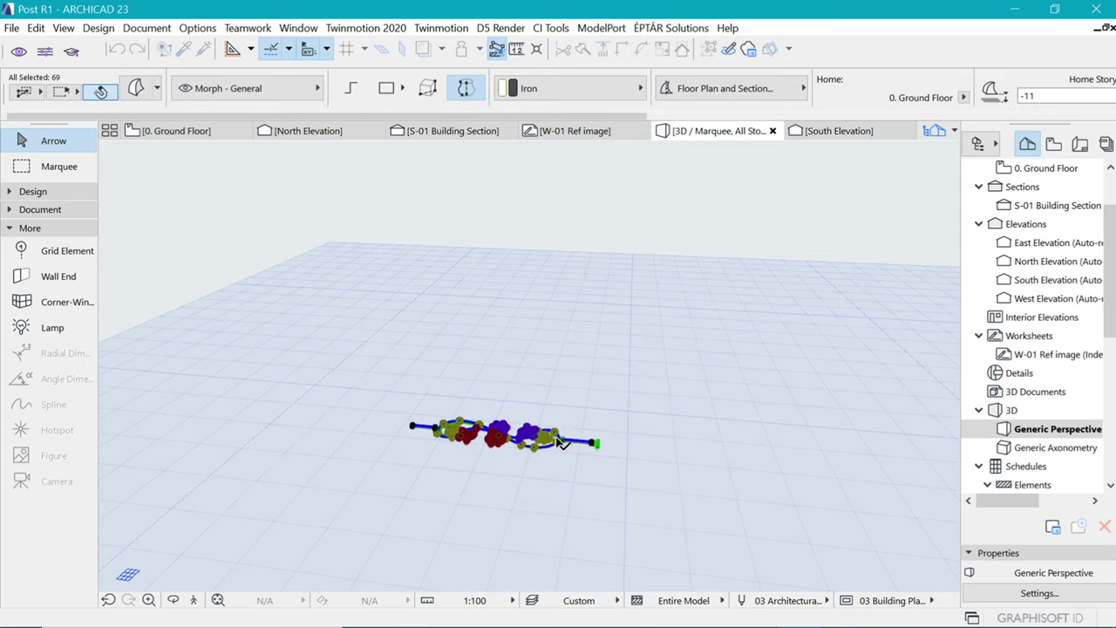
pyautogui.rightClick(563, 443)
pyautogui.click(652, 245)
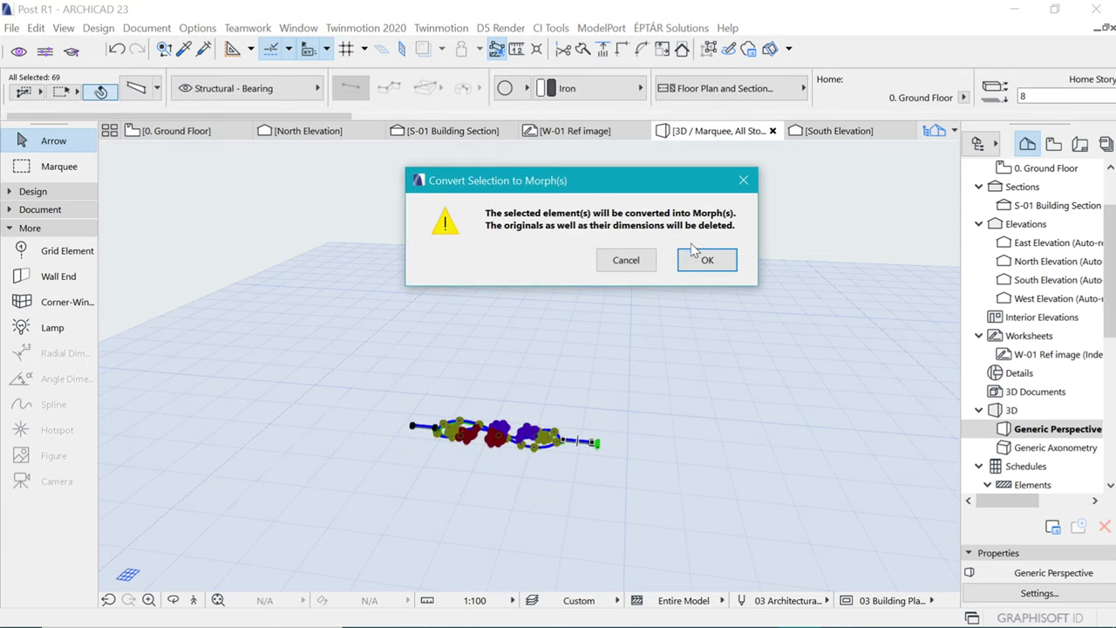
pyautogui.click(707, 260)
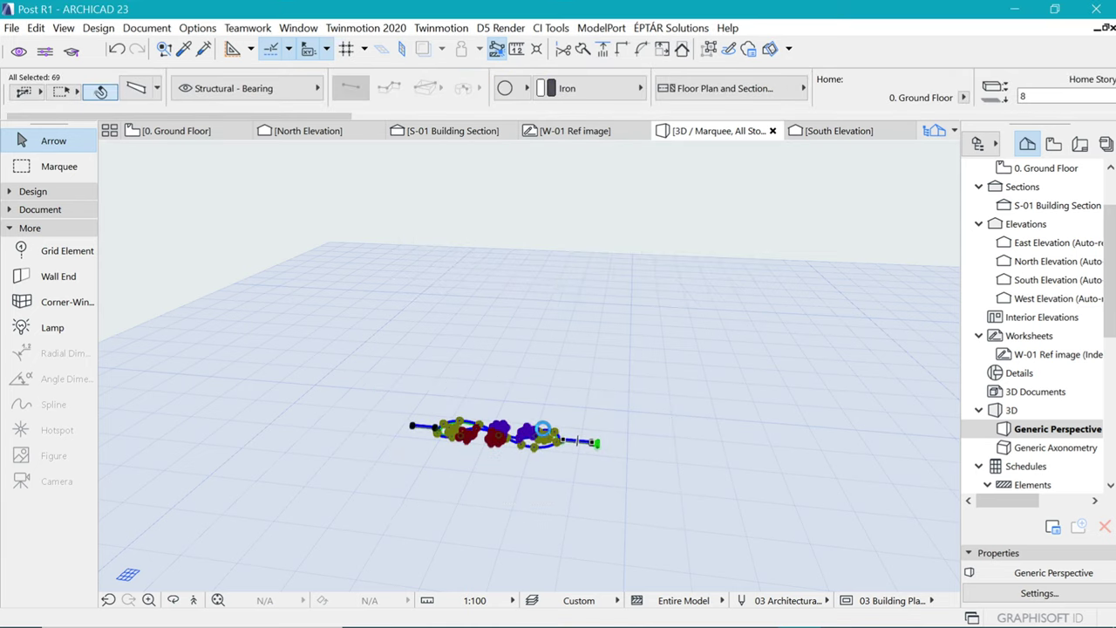
pyautogui.click(539, 268)
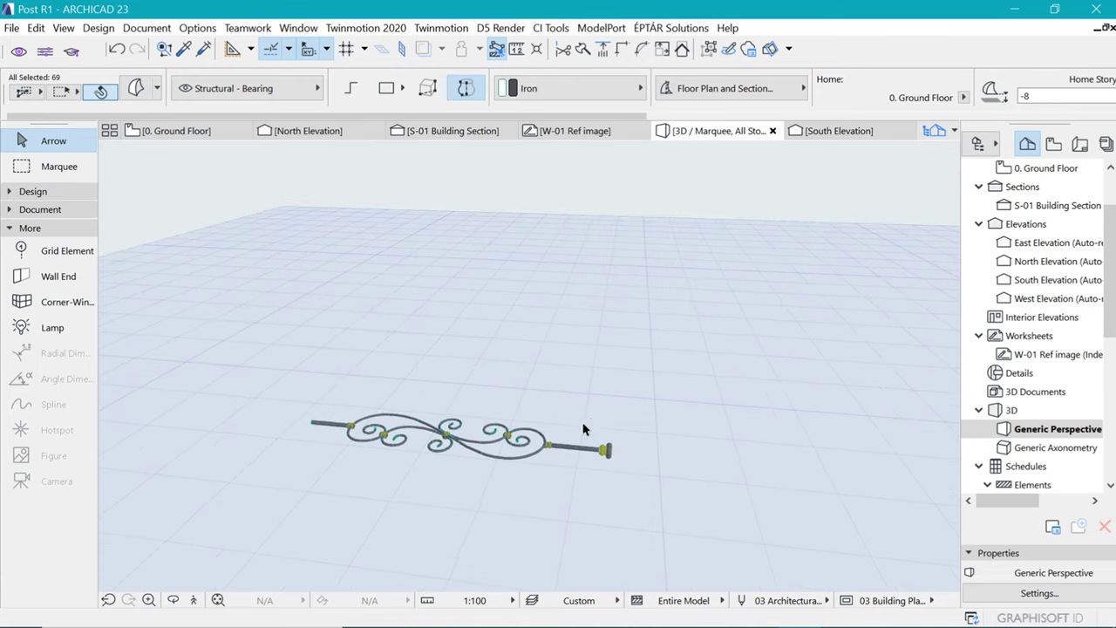
# Set the uncut line pen of the scroll baluster's morphs to a dark grey pen
pyautogui.hotkey('ctrl', 't')
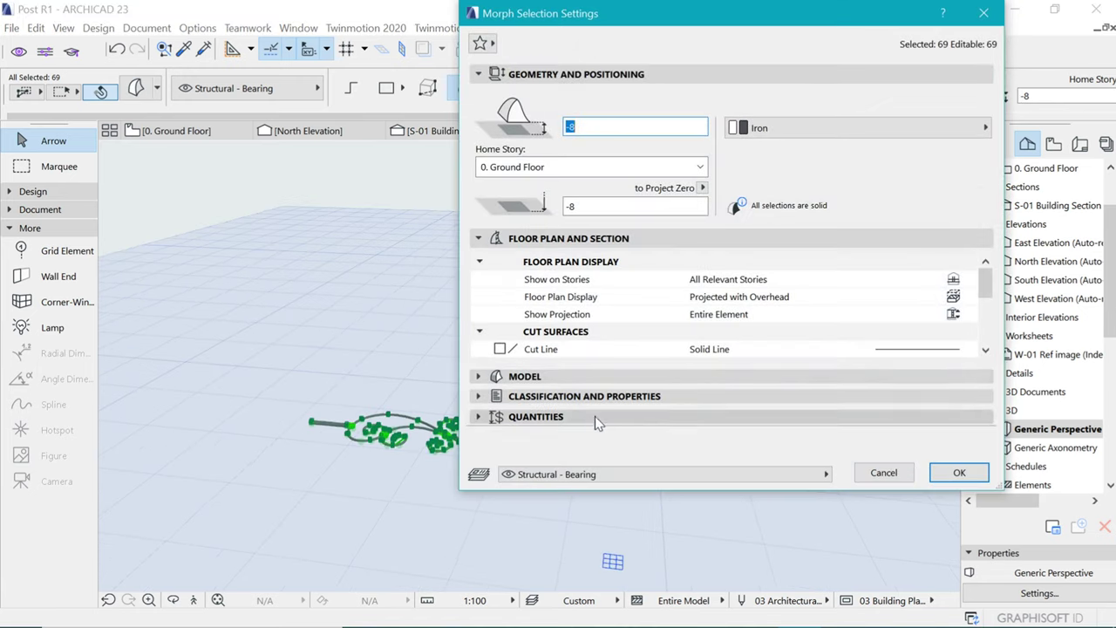
pyautogui.scroll(-3, 658, 348)
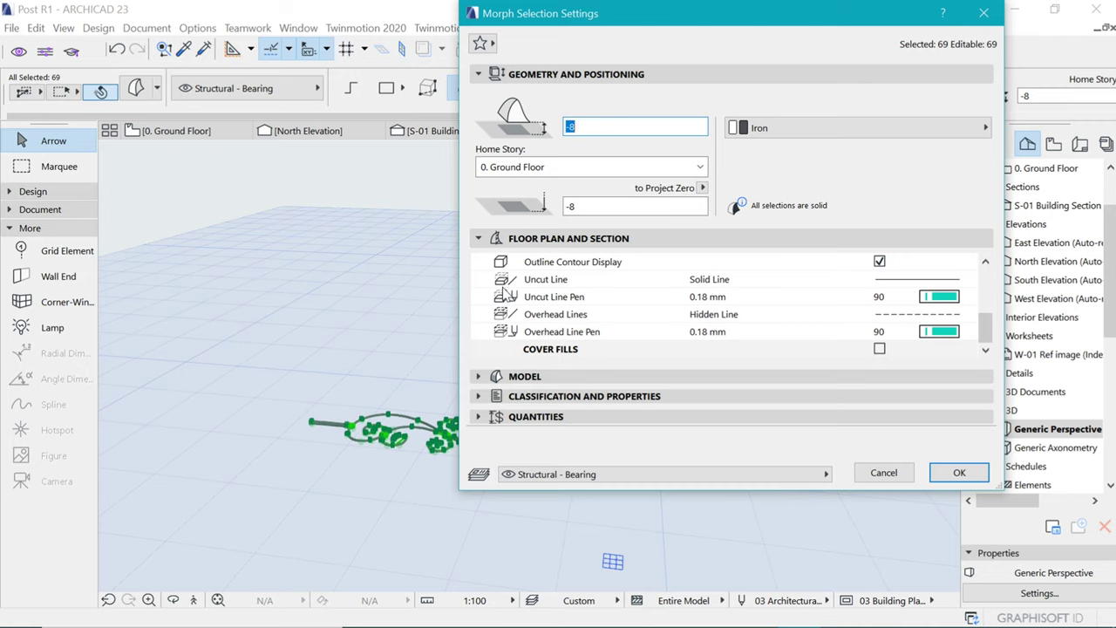
pyautogui.click(926, 300)
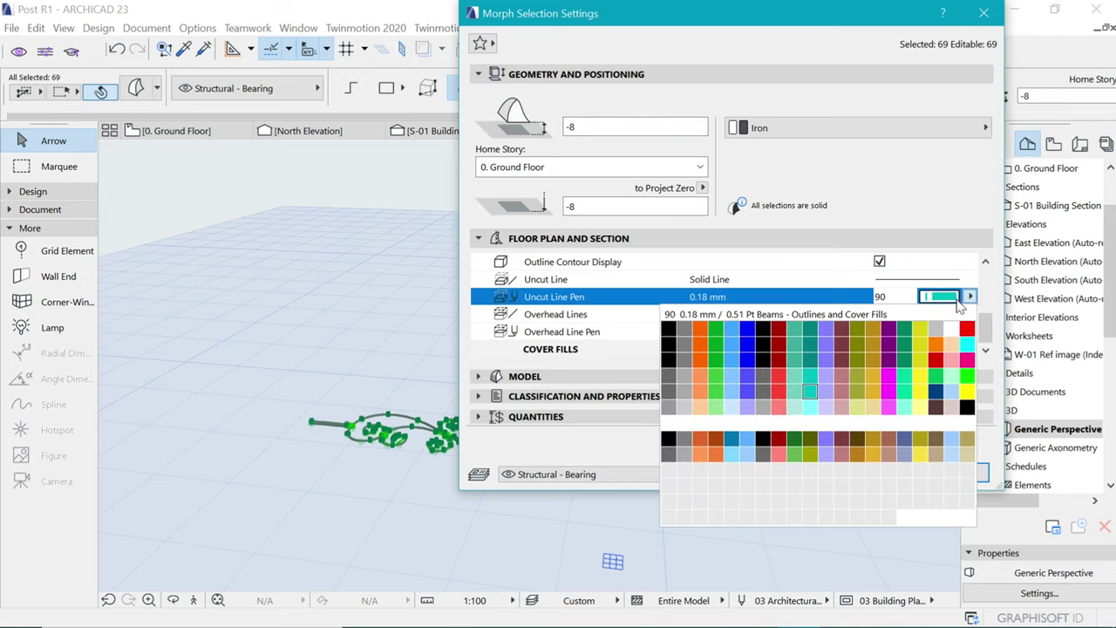
pyautogui.click(670, 398)
pyautogui.click(957, 471)
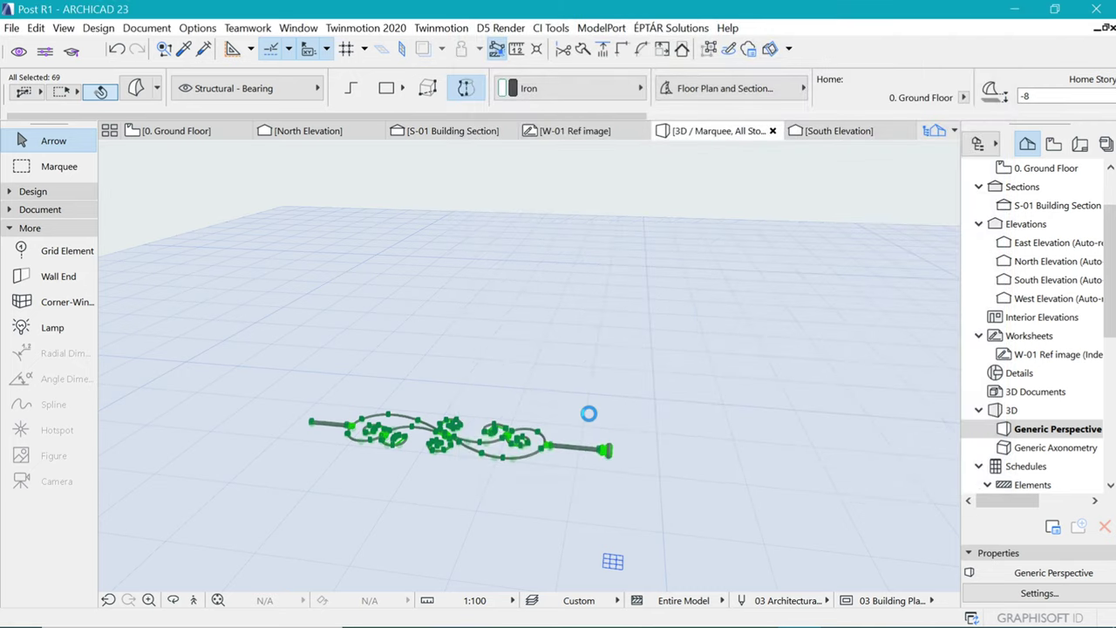
pyautogui.press('Escape')
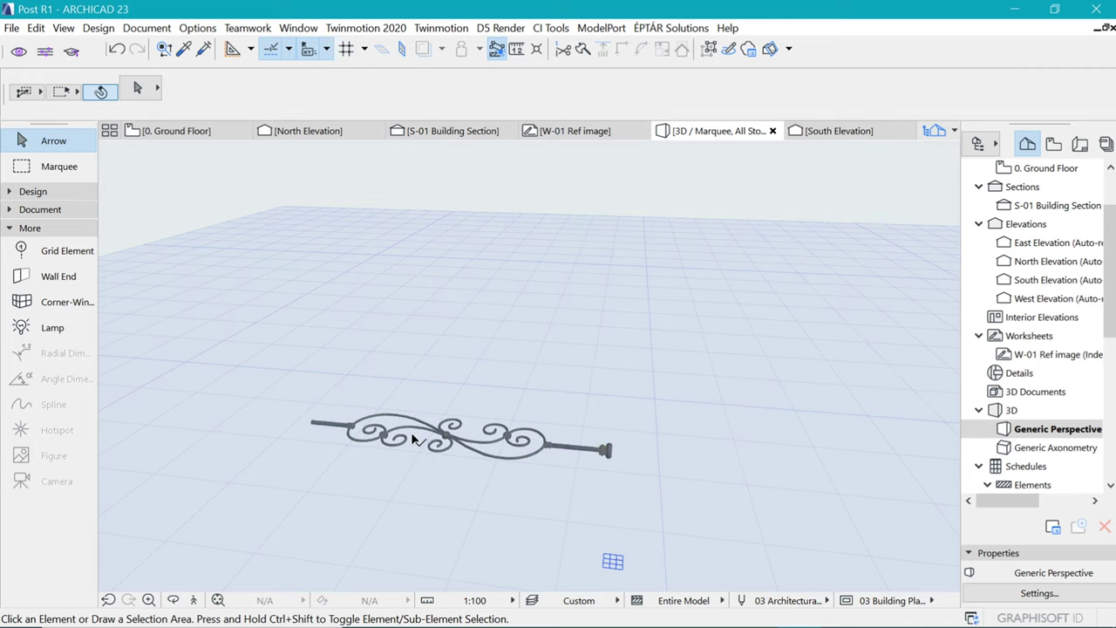
pyautogui.scroll(2, 413, 438)
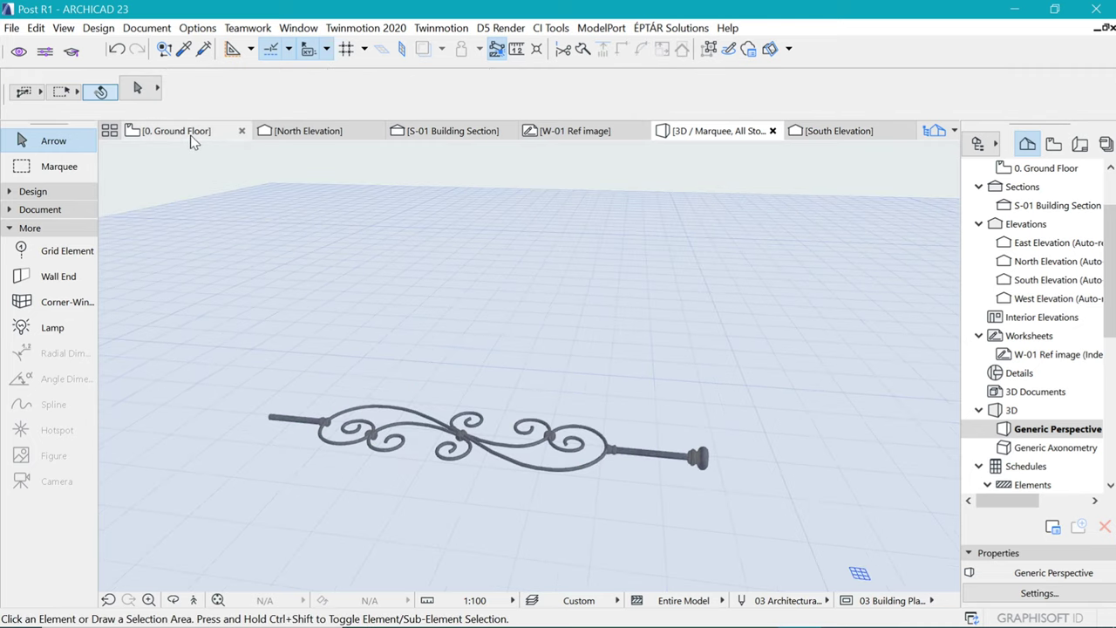
# Rotate all morphs of the scroll baluster 90° clockwise about the centre of its base end in the S-01 section, standing it upright
pyautogui.click(445, 130)
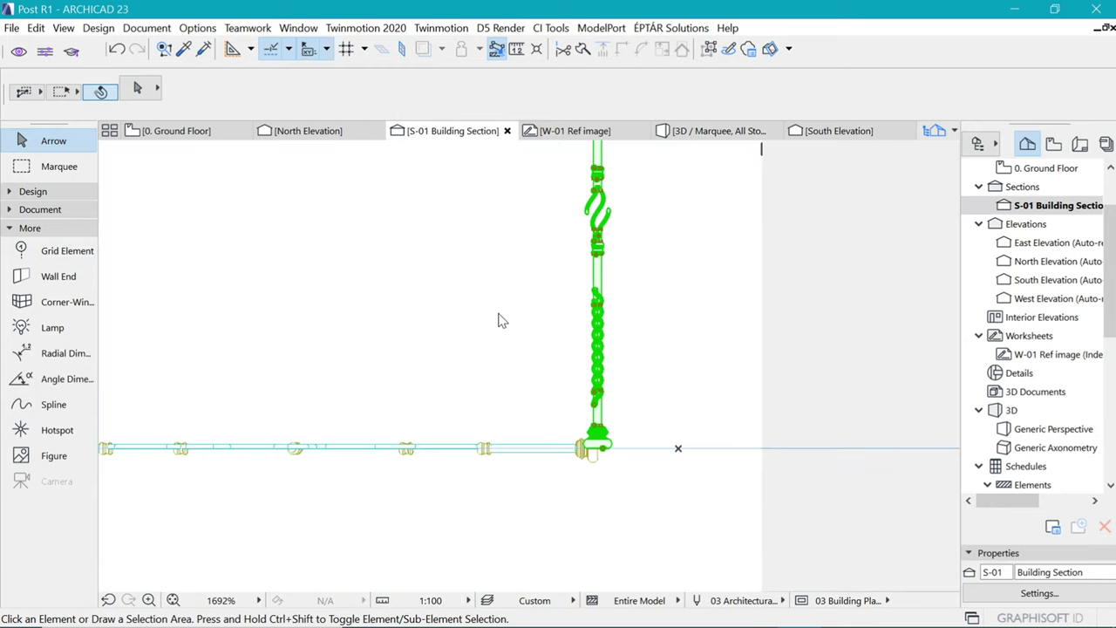
pyautogui.hotkey('ctrl', 'a')
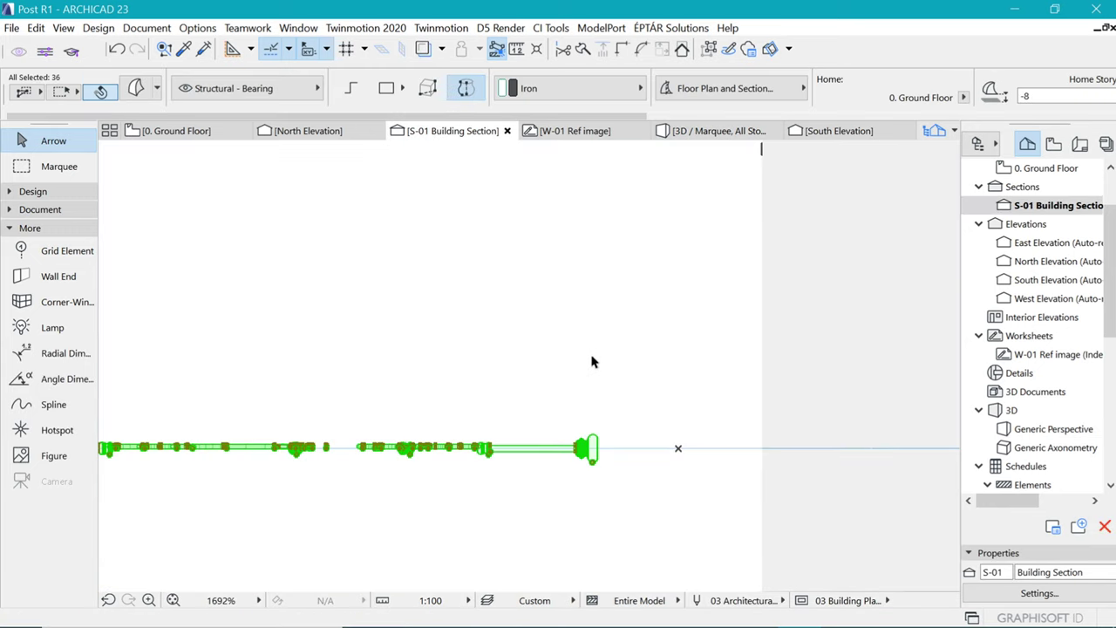
pyautogui.hotkey('ctrl', 'e')
pyautogui.scroll(5, 598, 399)
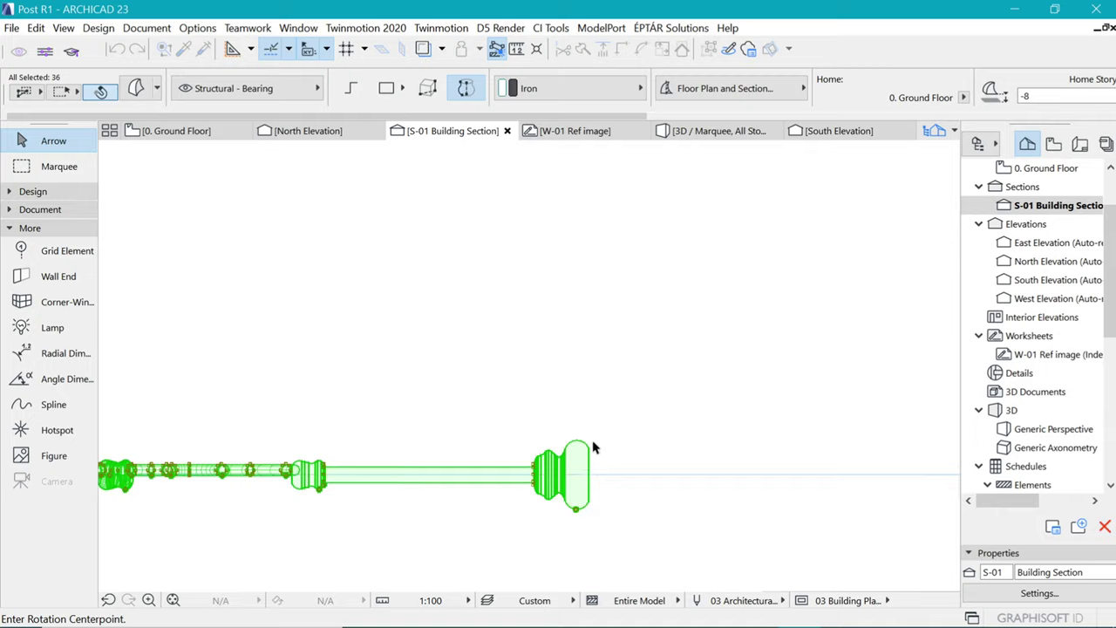
pyautogui.click(584, 495)
pyautogui.click(584, 340)
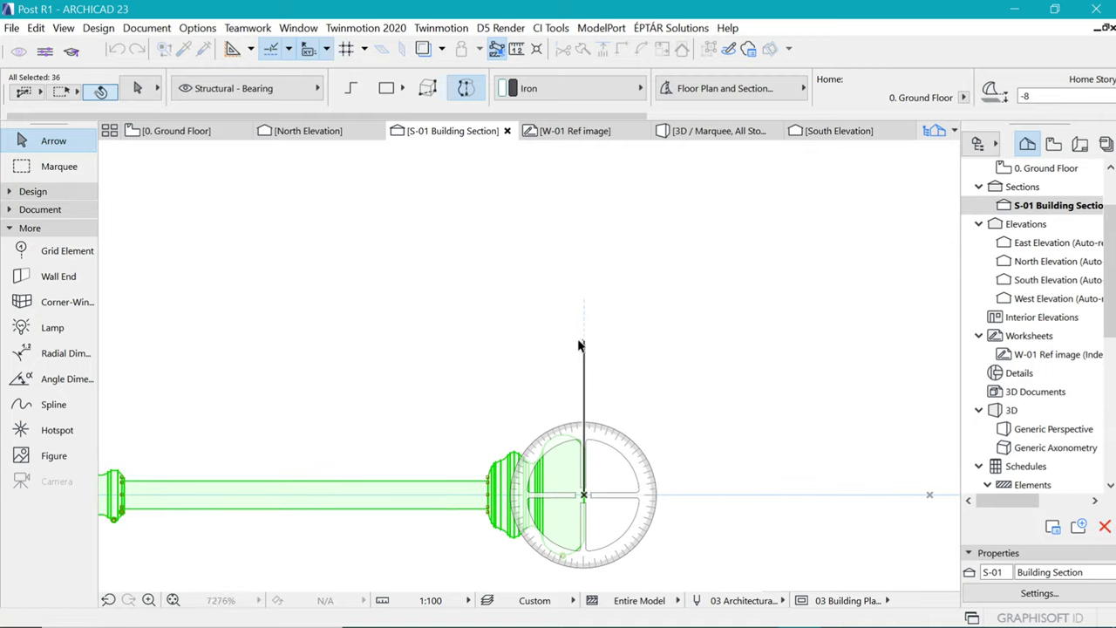
pyautogui.click(771, 503)
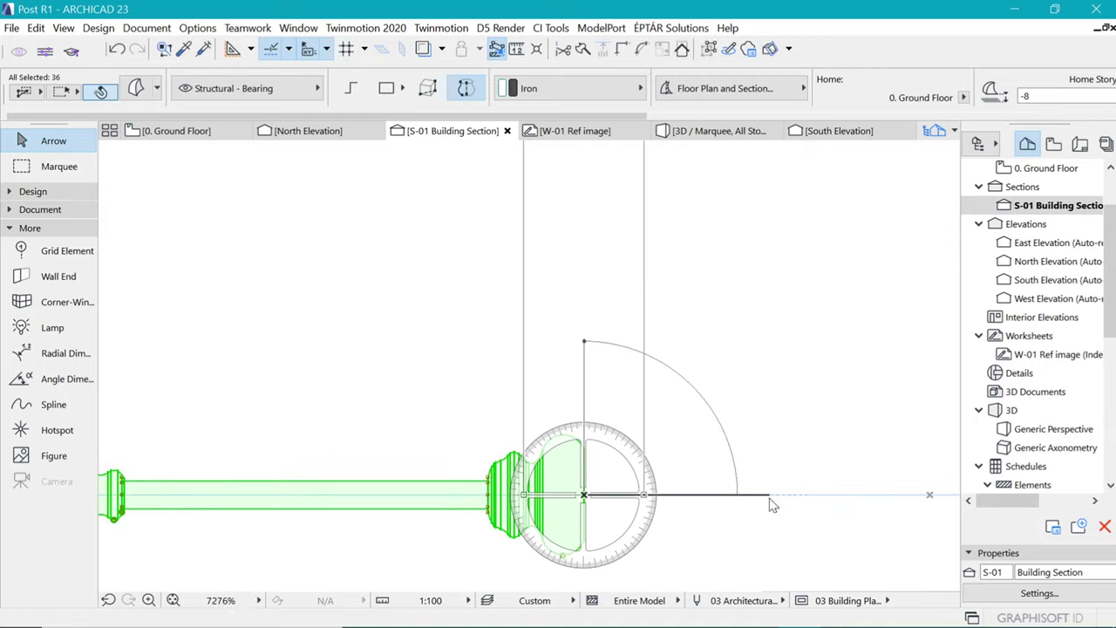
pyautogui.scroll(-6, 532, 462)
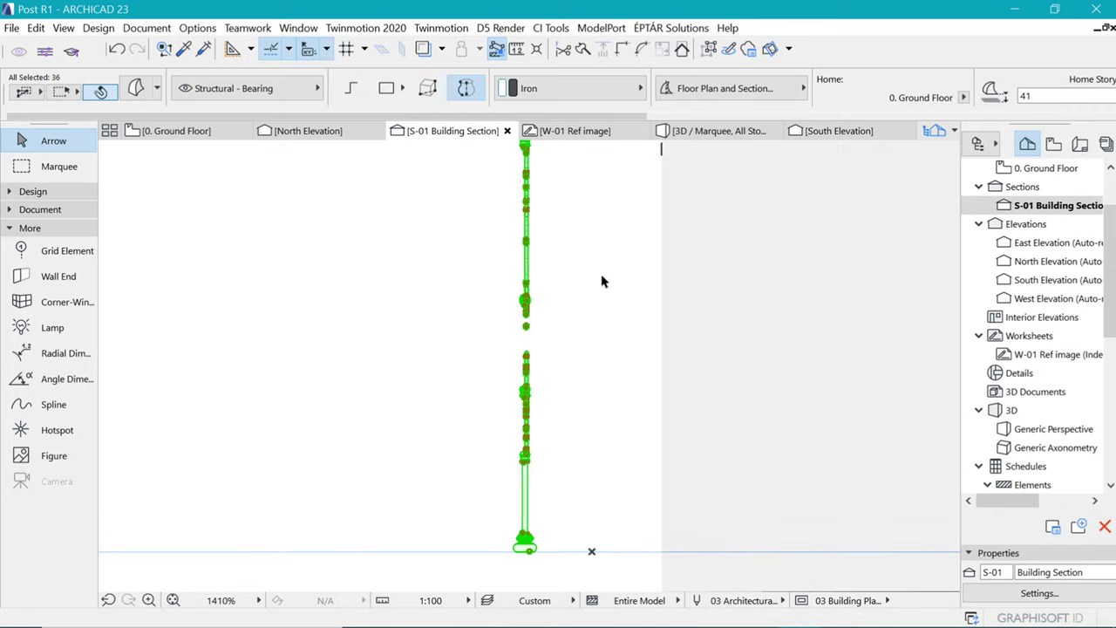
# Save the whole upright scroll baluster from 3D as a railing post named "01 baluster" in the Embedded Library, keeping the default object settings
pyautogui.press('F3')
pyautogui.hotkey('ctrl', 'a')
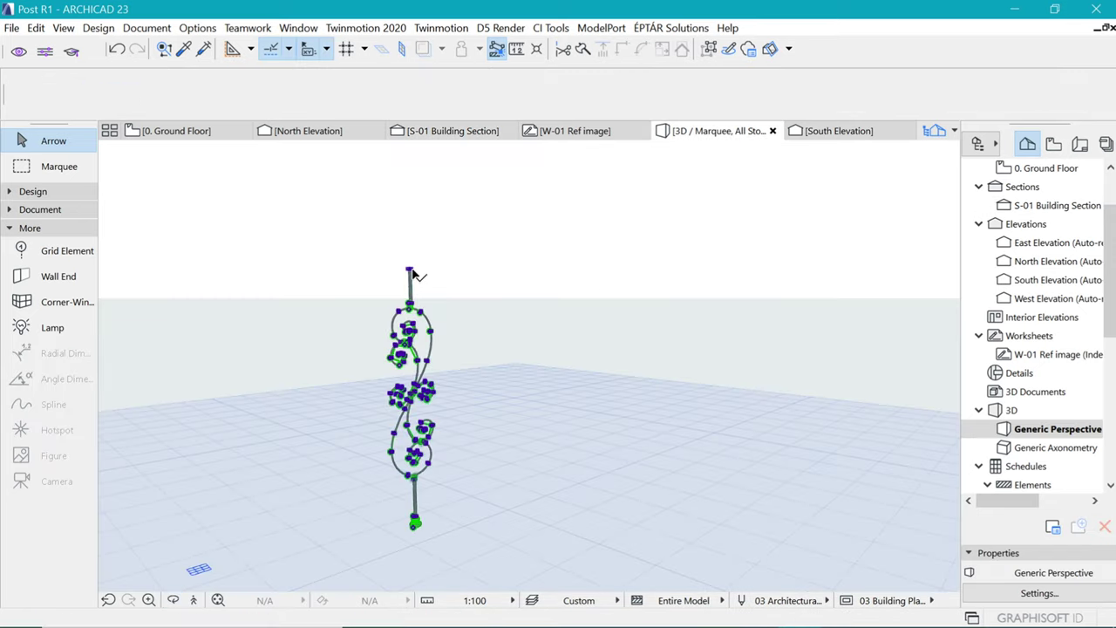
pyautogui.click(12, 29)
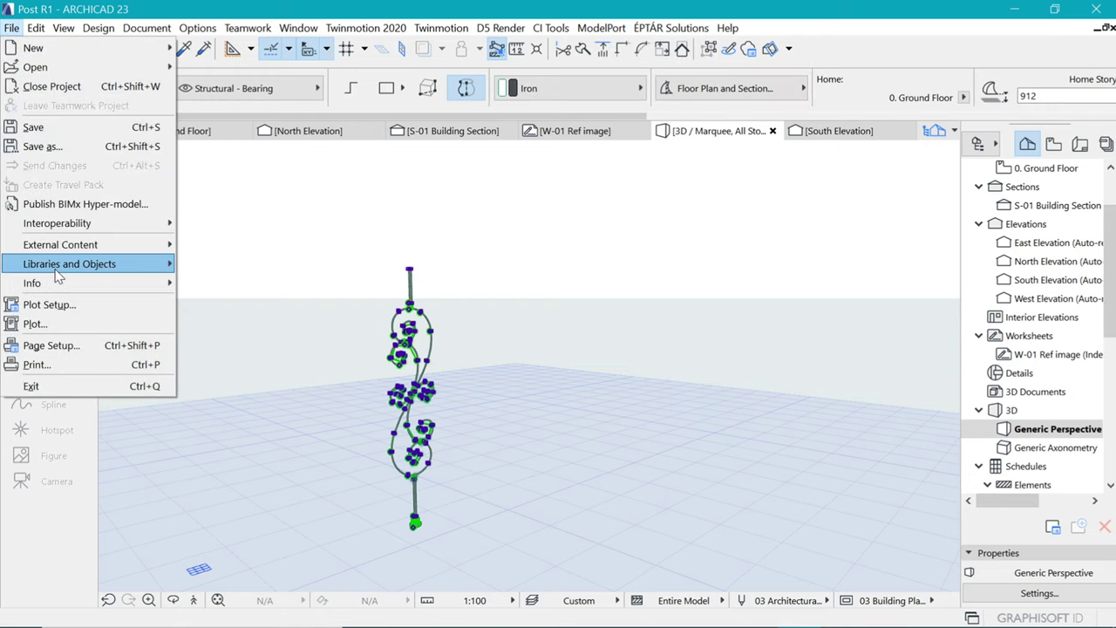
pyautogui.moveTo(57, 267)
pyautogui.moveTo(225, 403)
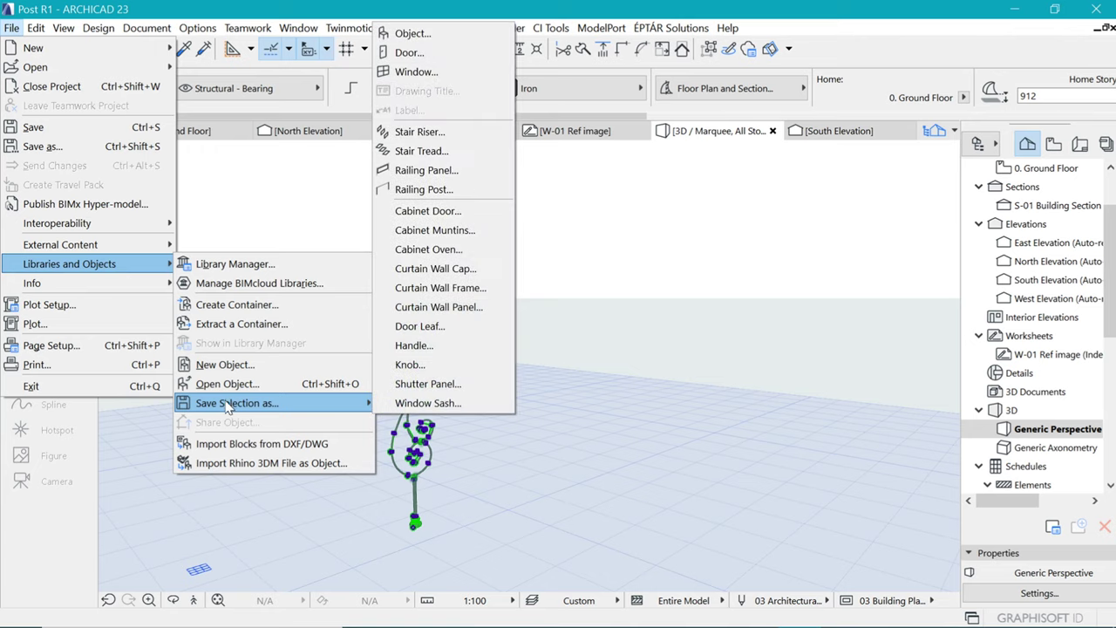
pyautogui.click(447, 189)
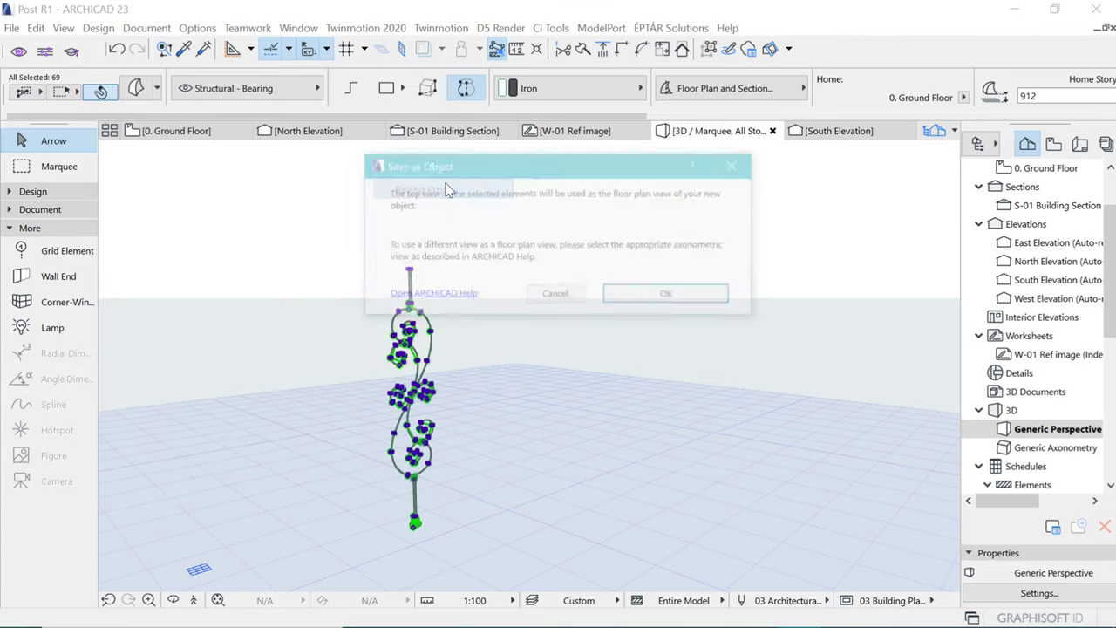
pyautogui.click(683, 301)
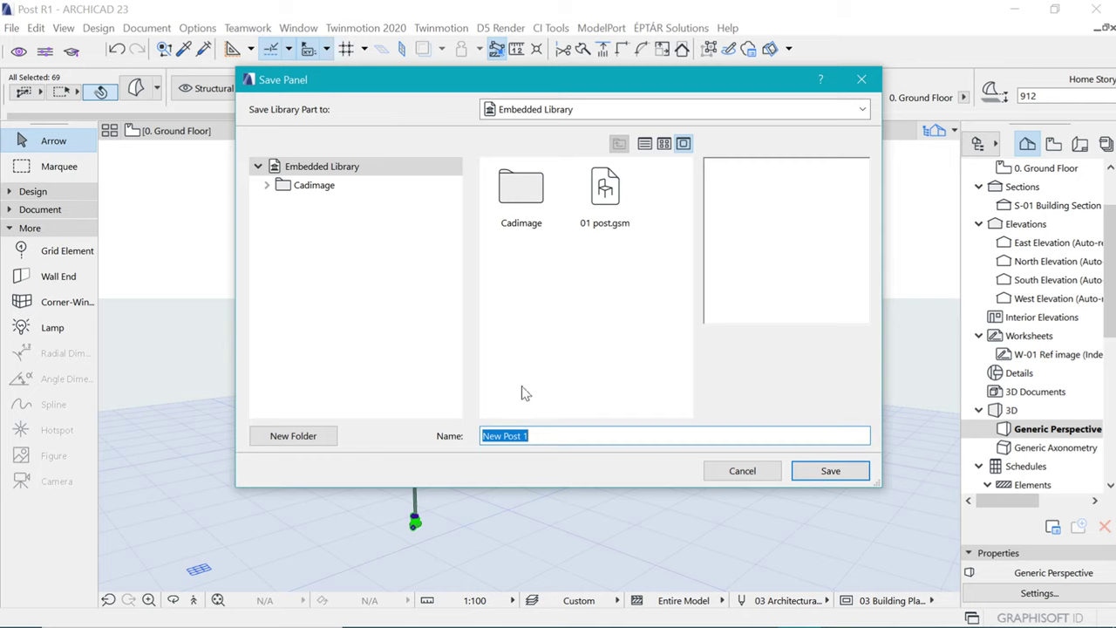
pyautogui.write('01 baluster')
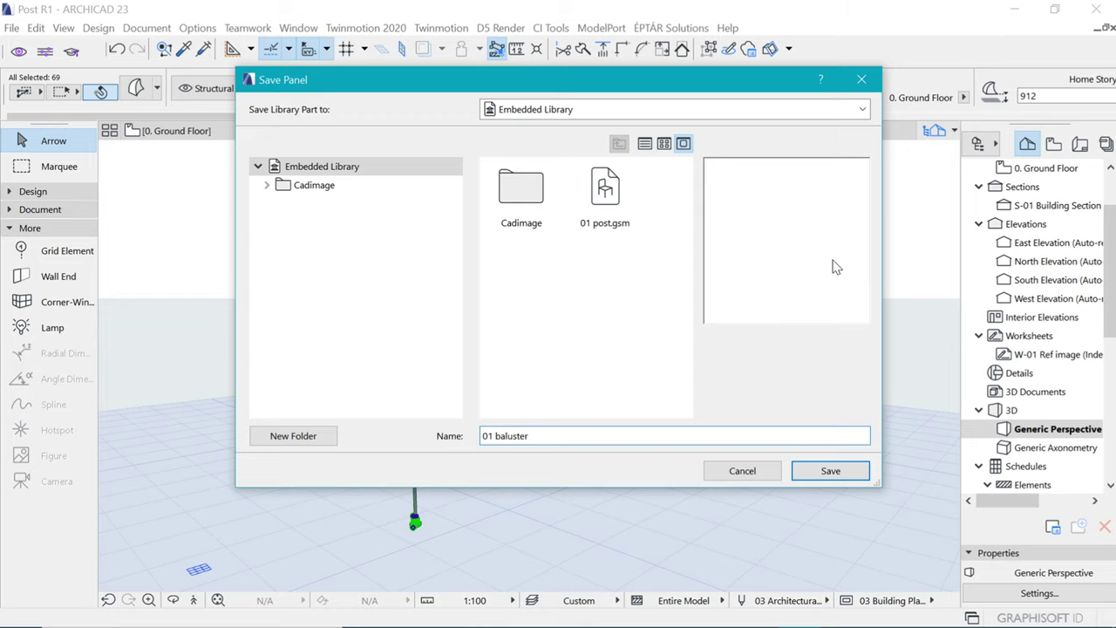
pyautogui.click(828, 475)
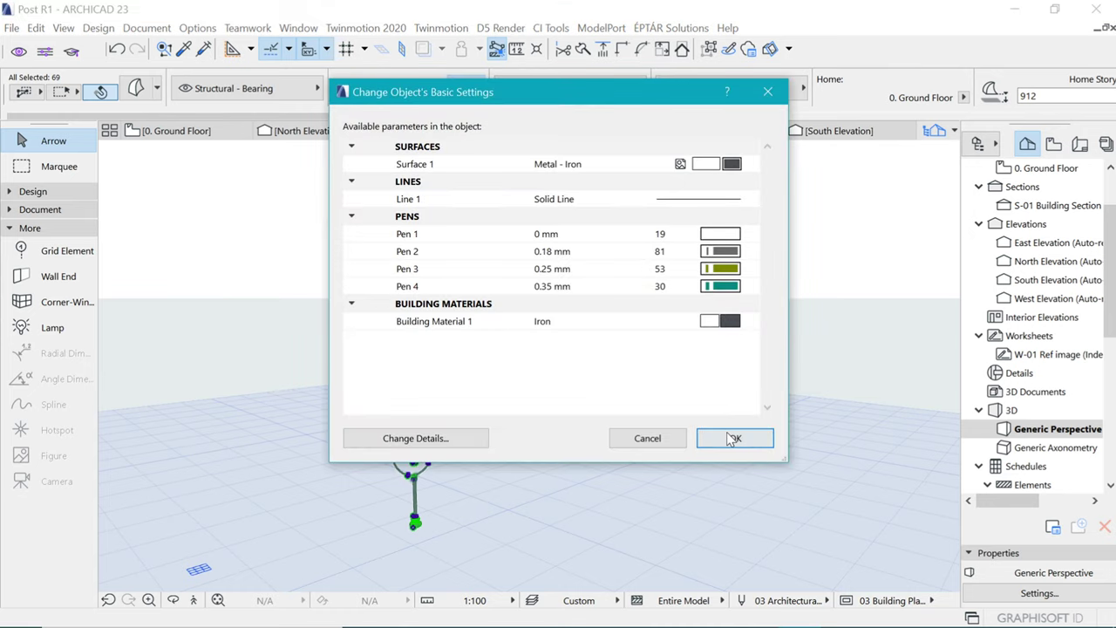
pyautogui.click(732, 438)
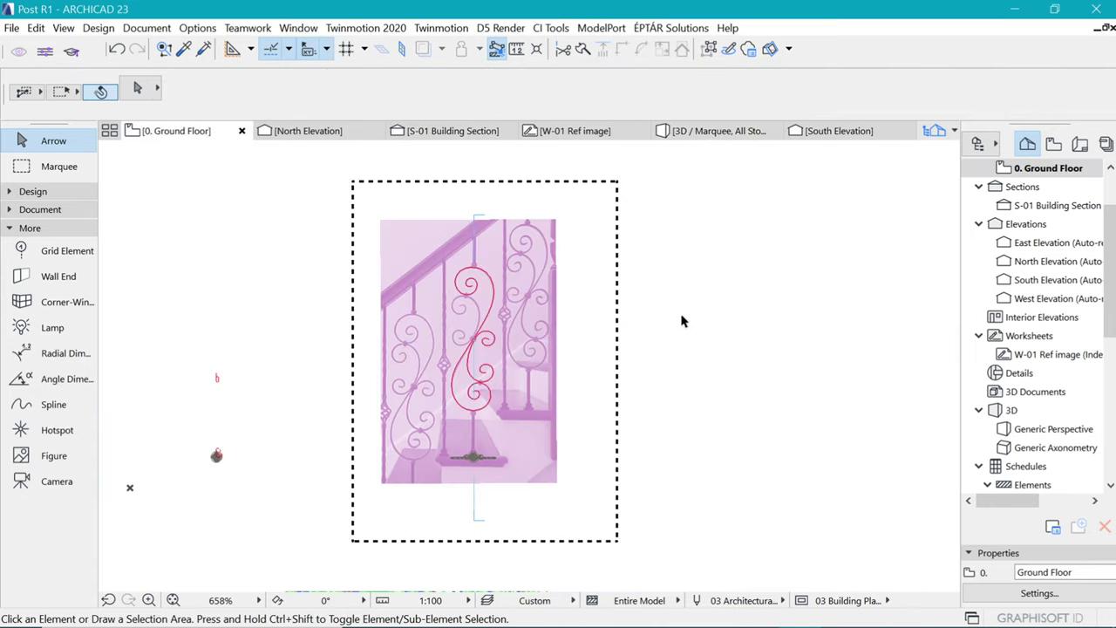
# Start a stair beside the reference image on the ground floor plan with a straight vertical first flight about 4580 mm long
pyautogui.scroll(2, 610, 314)
pyautogui.scroll(-5, 655, 254)
pyautogui.scroll(3, 96, 213)
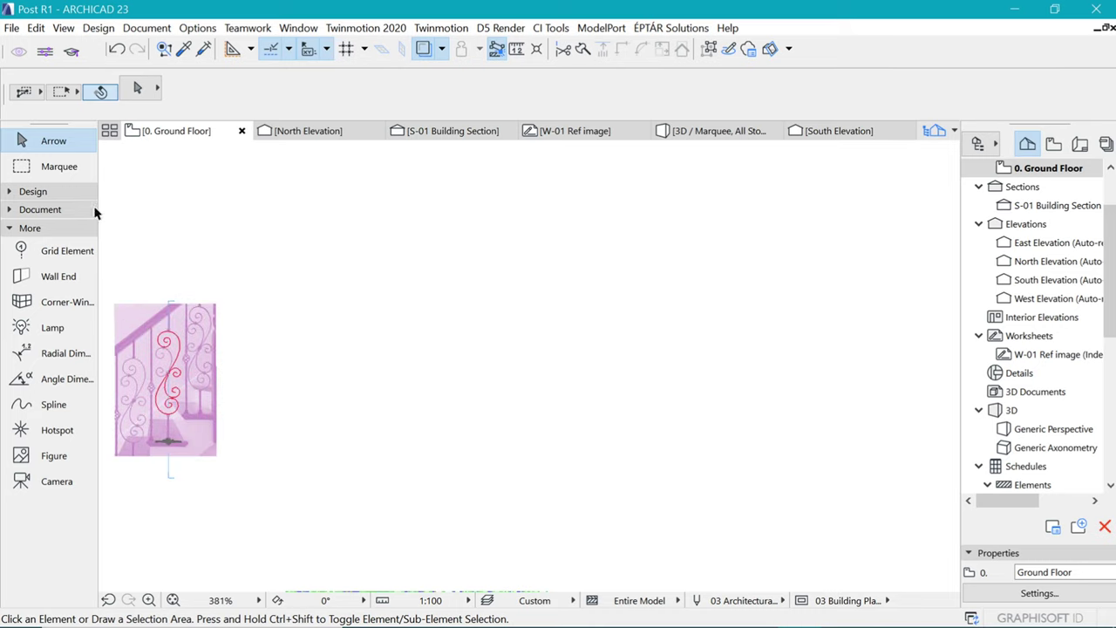
pyautogui.click(43, 187)
pyautogui.scroll(-2, 24, 459)
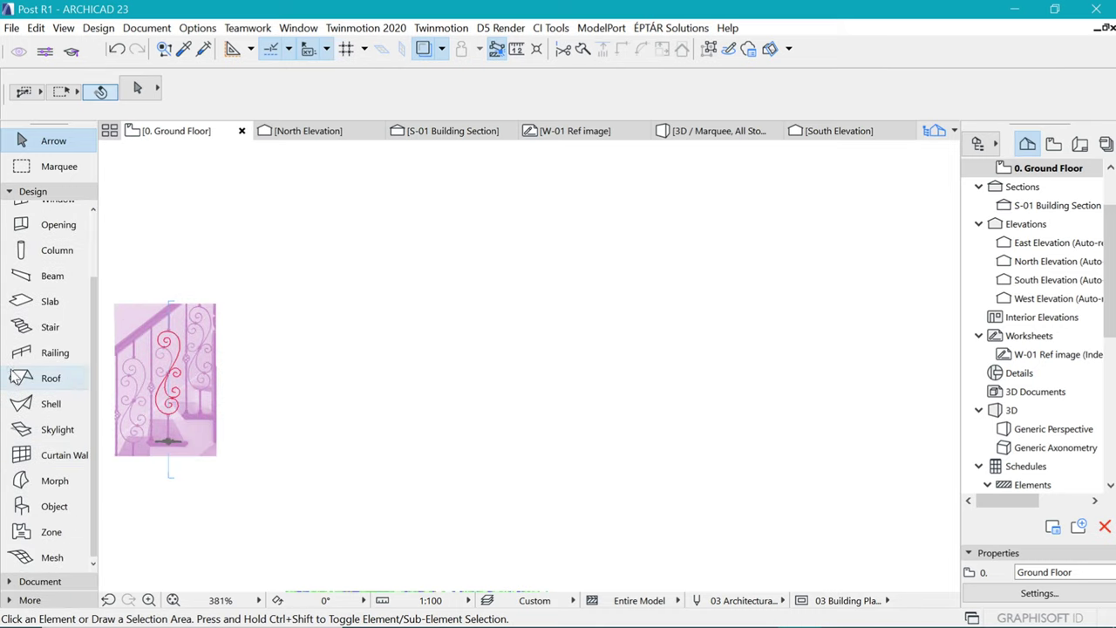
pyautogui.click(21, 337)
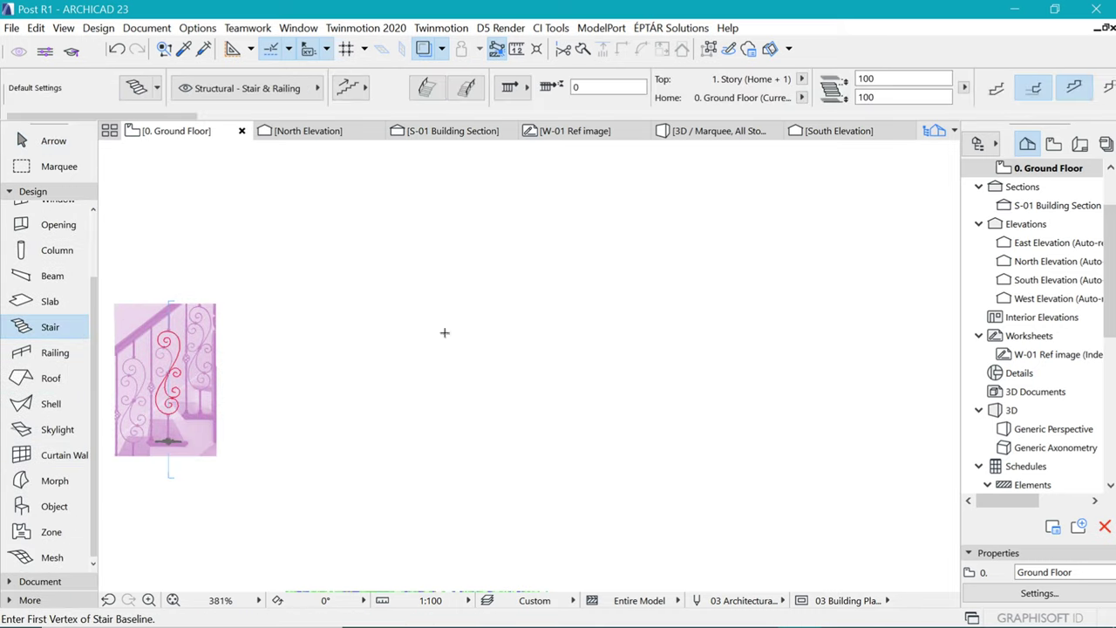
pyautogui.click(379, 483)
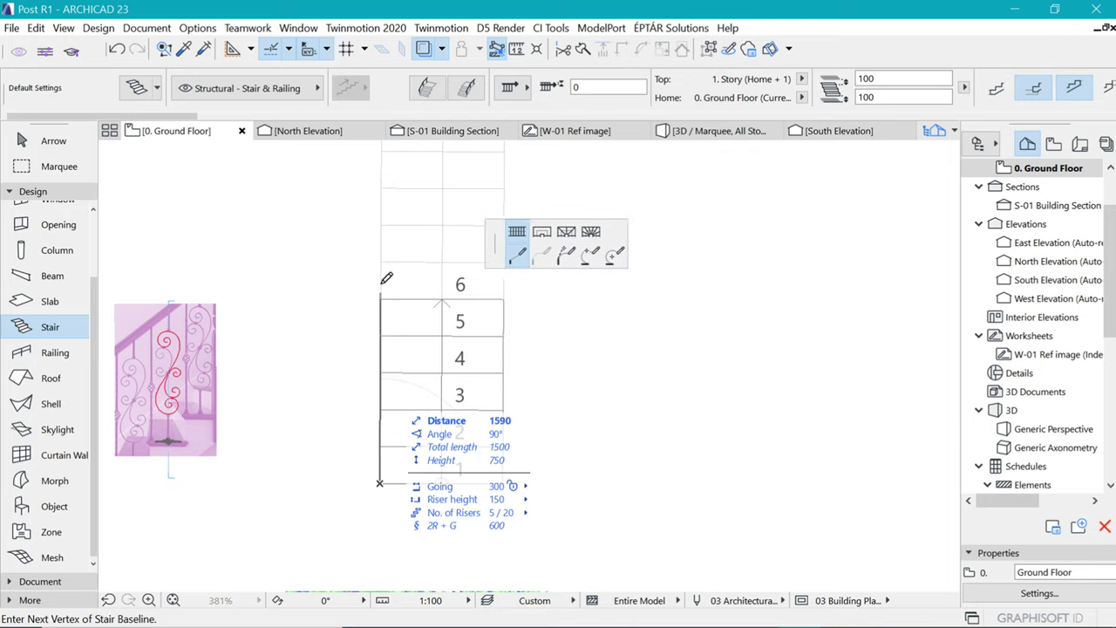
pyautogui.scroll(-5, 376, 434)
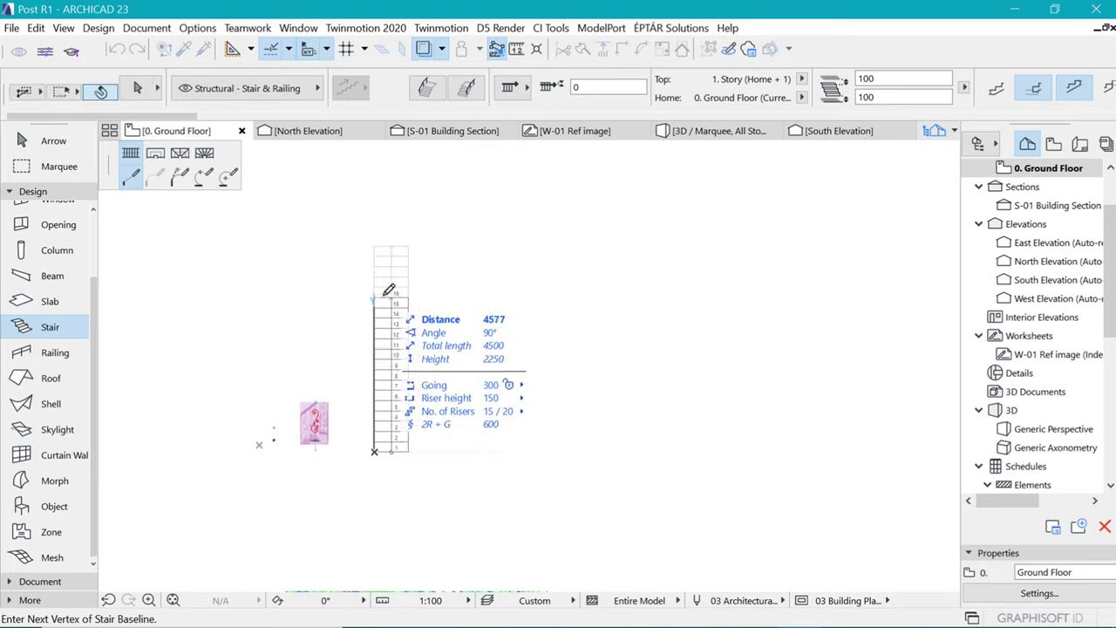
pyautogui.click(382, 297)
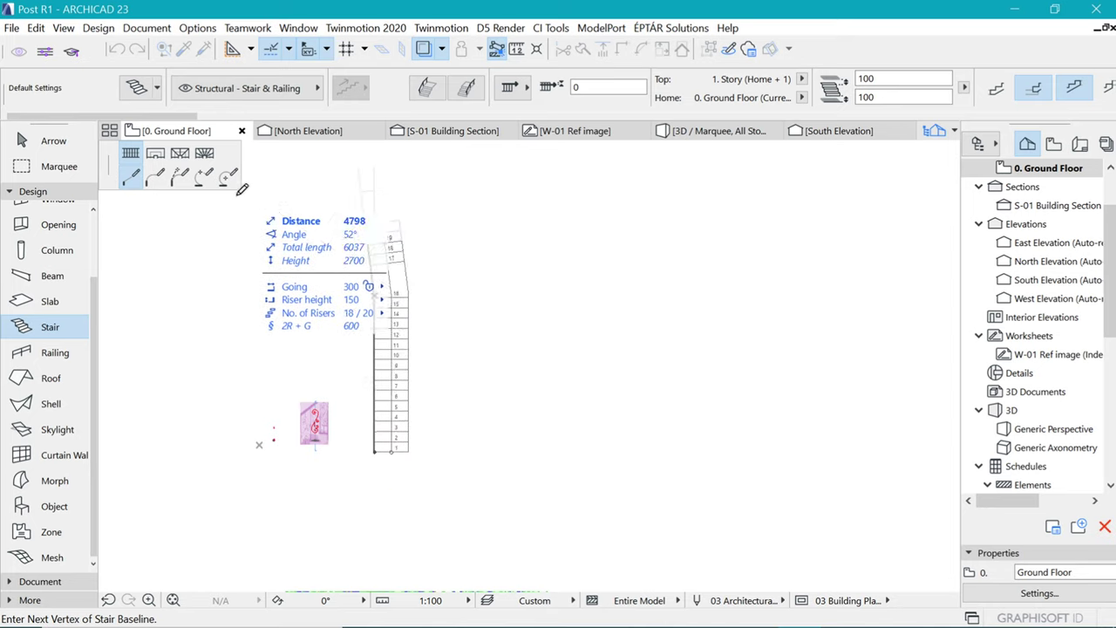
# Continue the stair with a landing turning 90° and a second flight about 3485 mm long running back parallel to the first
pyautogui.click(156, 153)
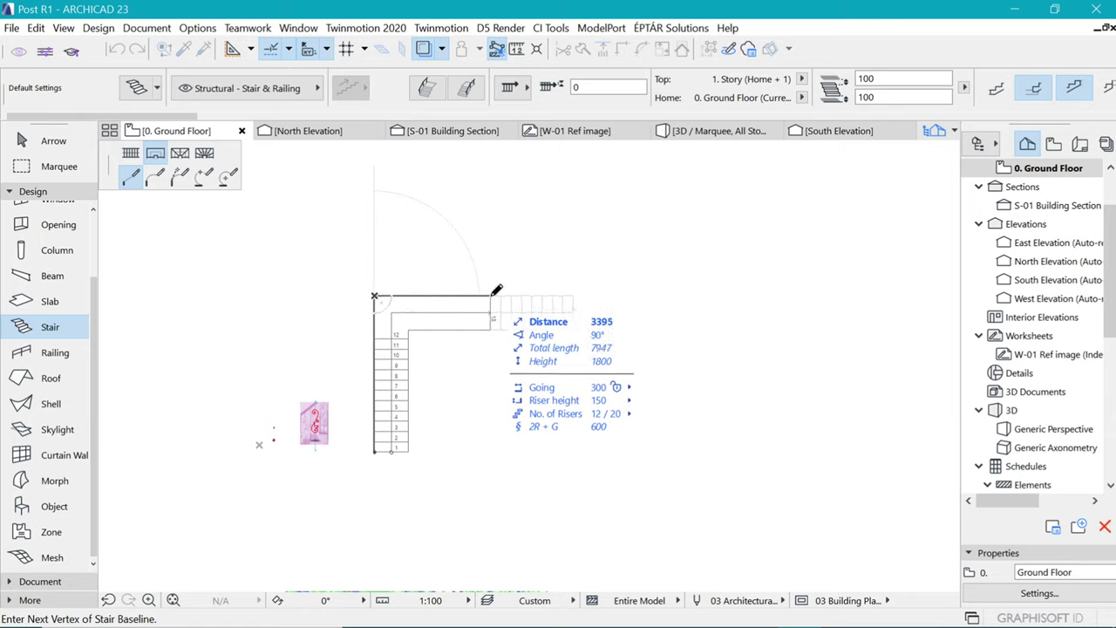
pyautogui.click(459, 296)
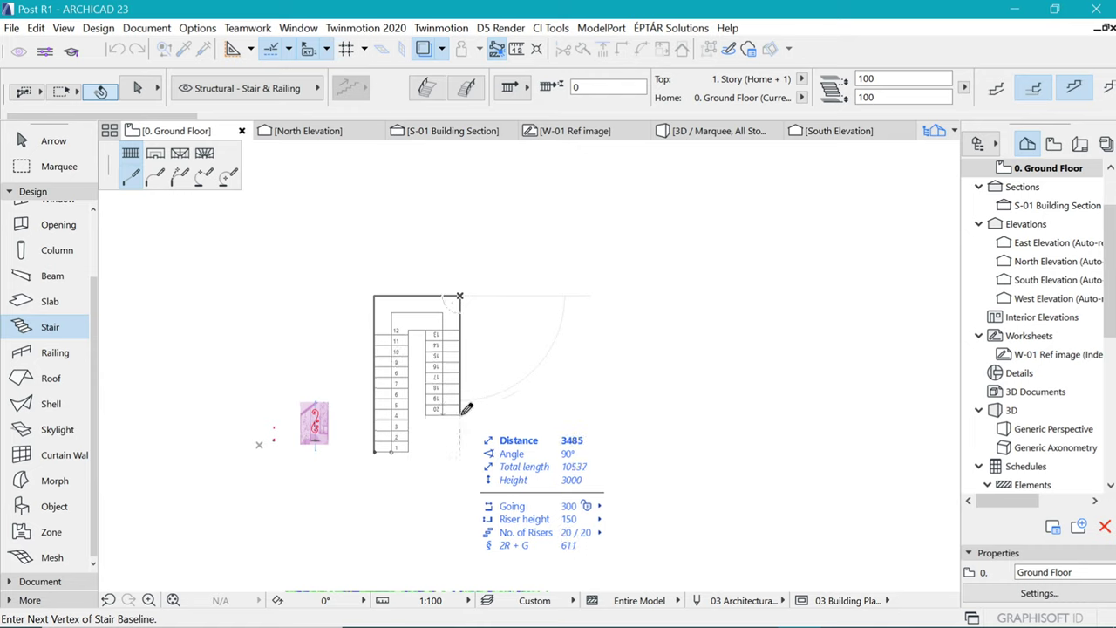
pyautogui.doubleClick(462, 406)
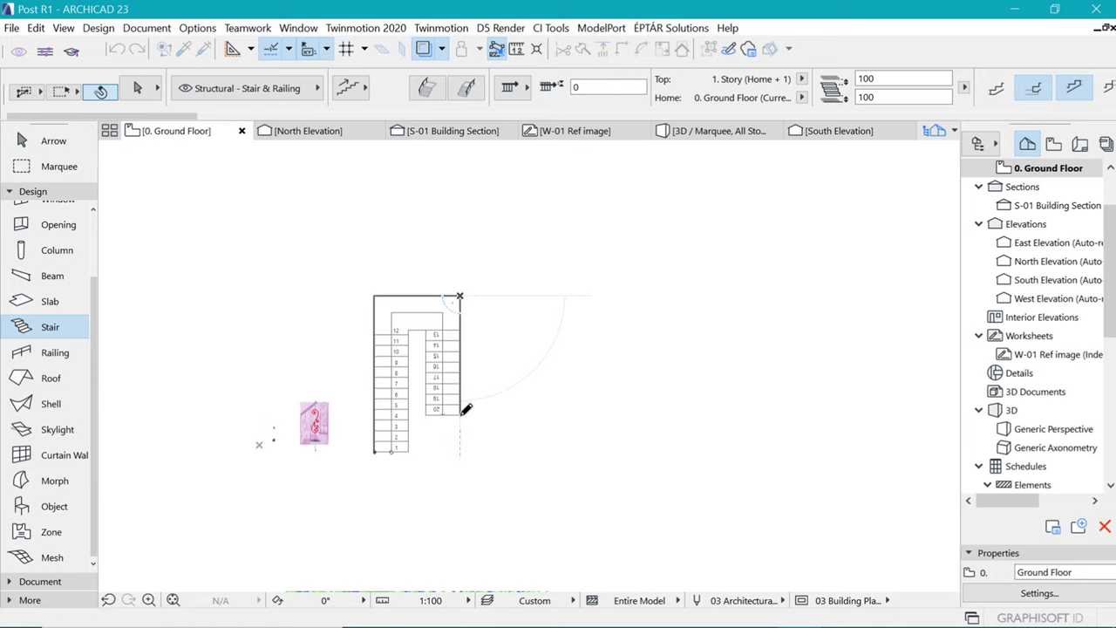
pyautogui.click(439, 357)
pyautogui.scroll(4, 423, 387)
pyautogui.press('Escape')
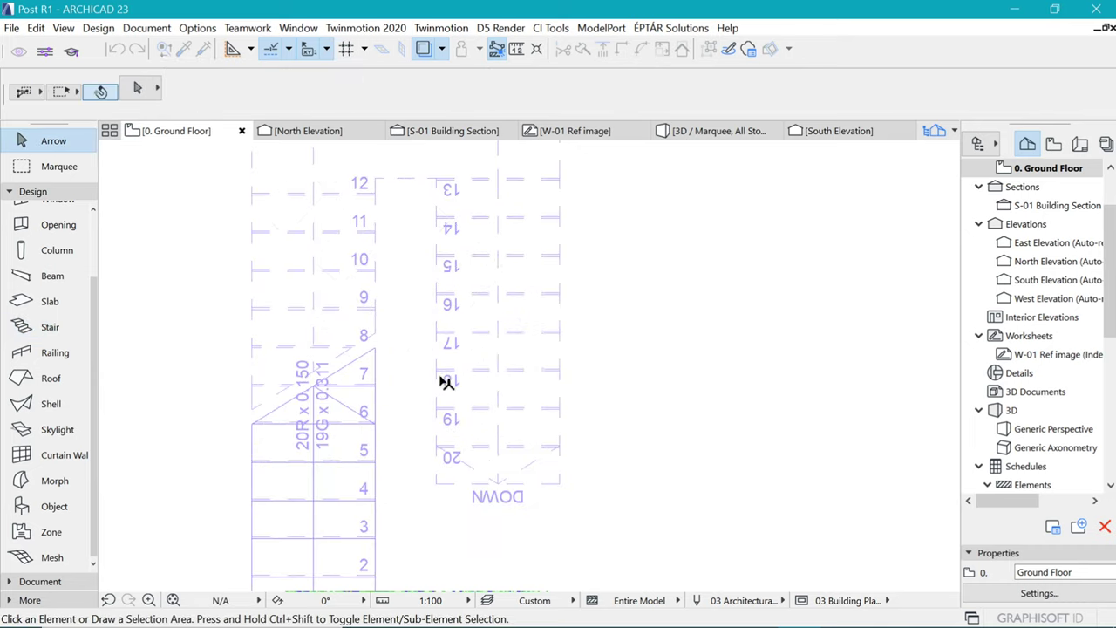
# Reposition the start and end nodes of the stair's baseline so both flights end level with each other
pyautogui.click(348, 513)
pyautogui.click(347, 512)
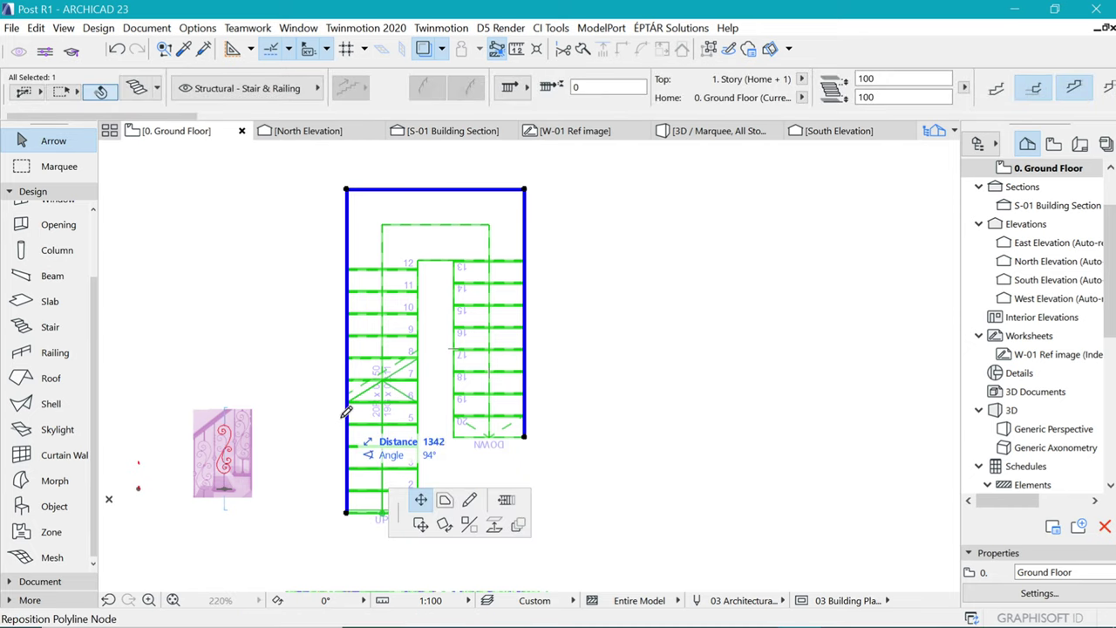
pyautogui.click(347, 445)
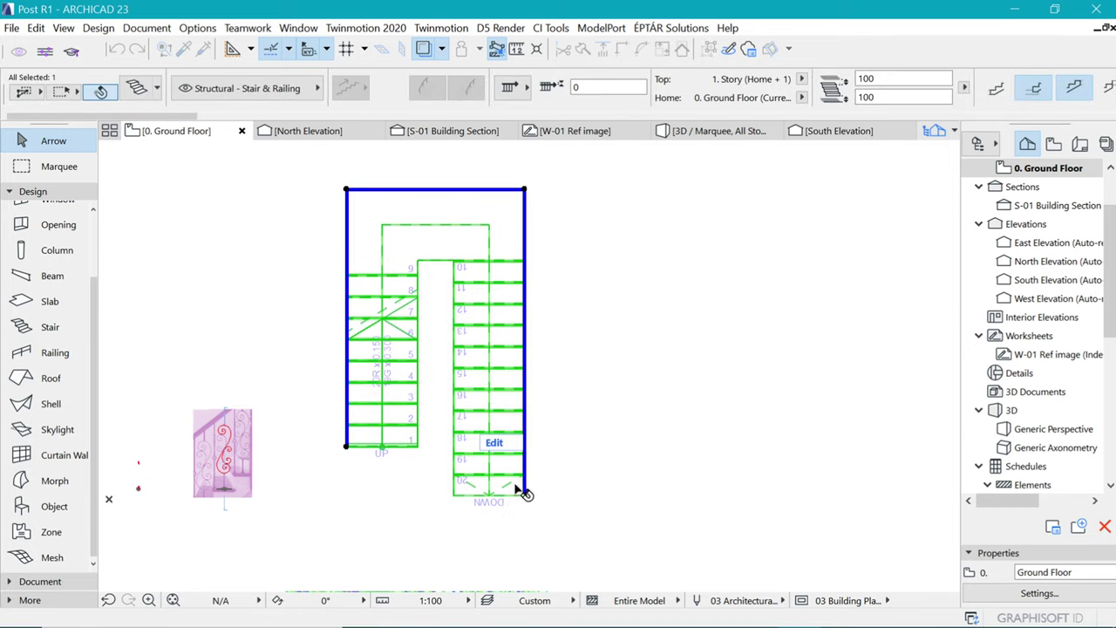
pyautogui.click(523, 495)
pyautogui.click(524, 495)
pyautogui.click(525, 496)
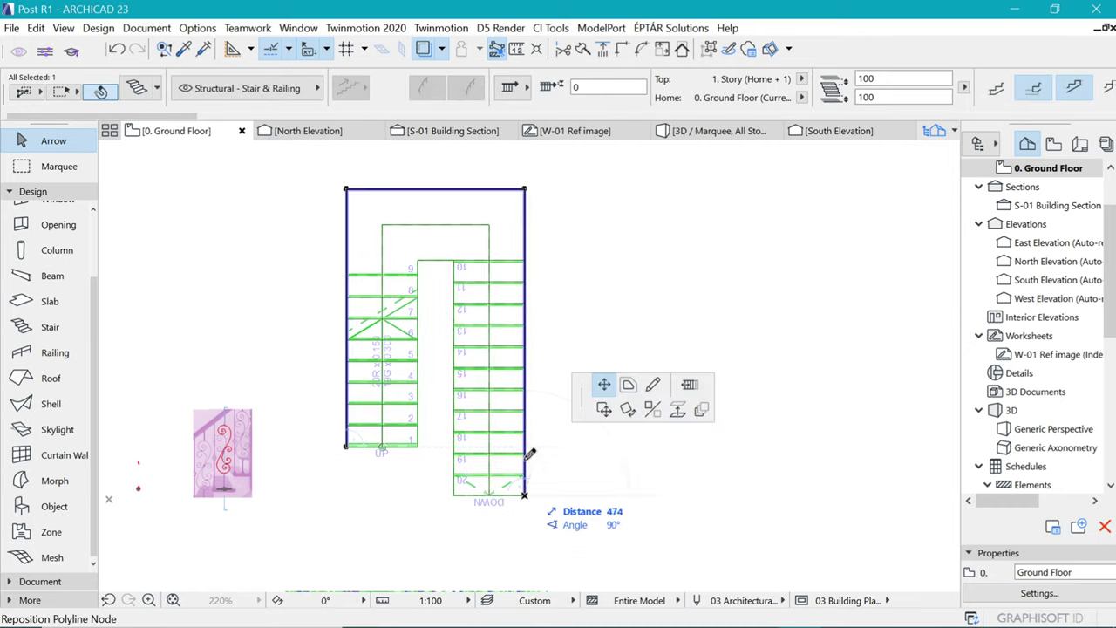
pyautogui.click(348, 448)
pyautogui.click(347, 481)
pyautogui.click(524, 495)
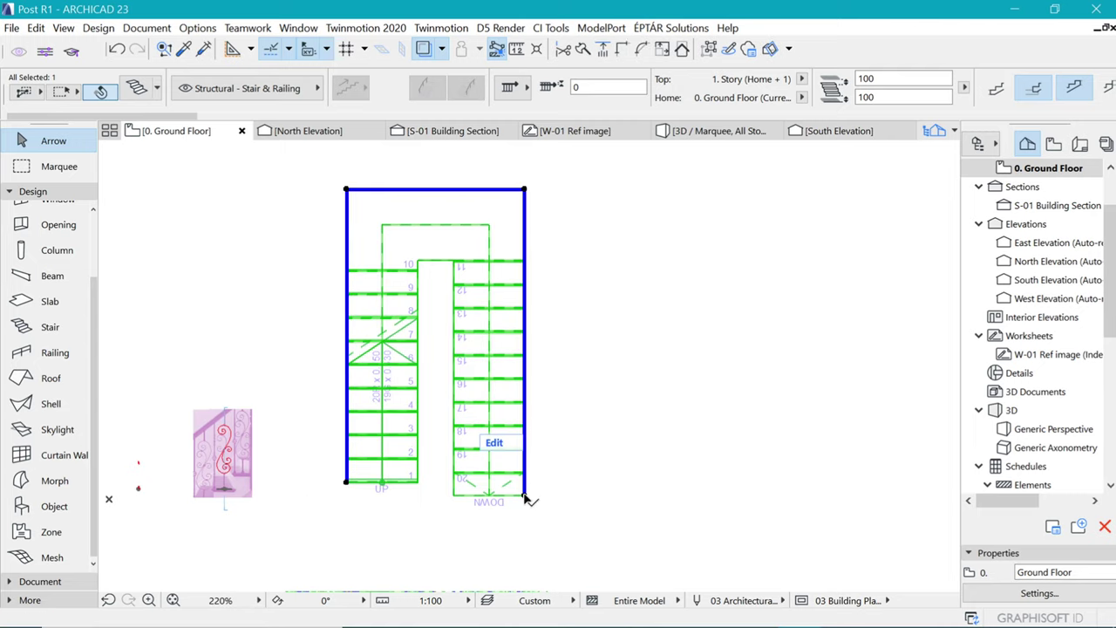
pyautogui.click(525, 481)
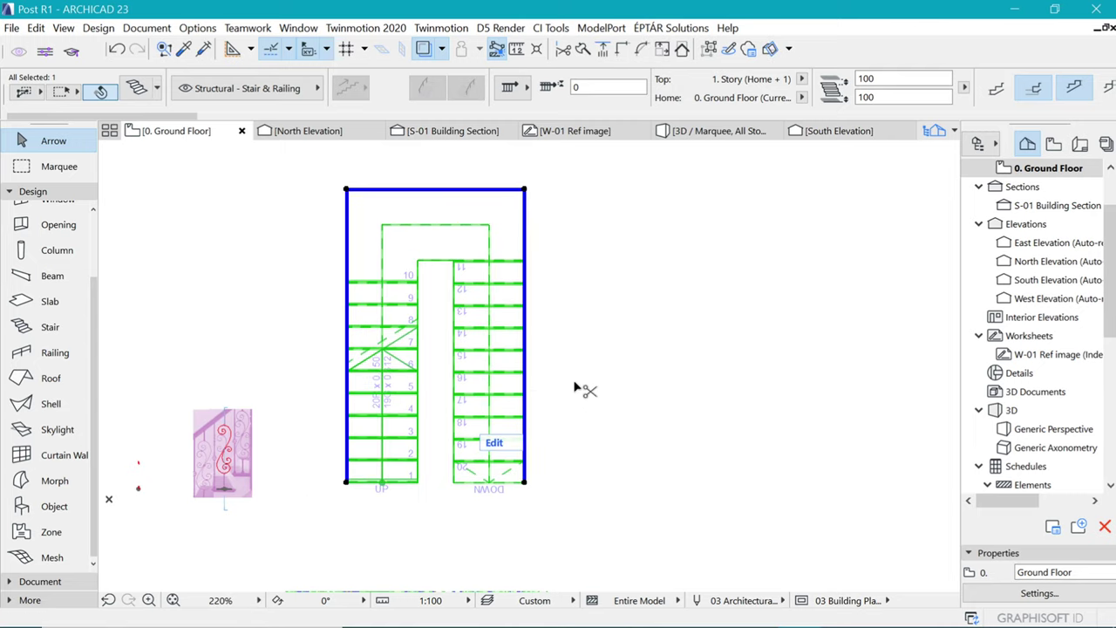
# Lock the stair's going at 300 mm, using vertical risers and a riser height of 150 mm
pyautogui.doubleClick(523, 228)
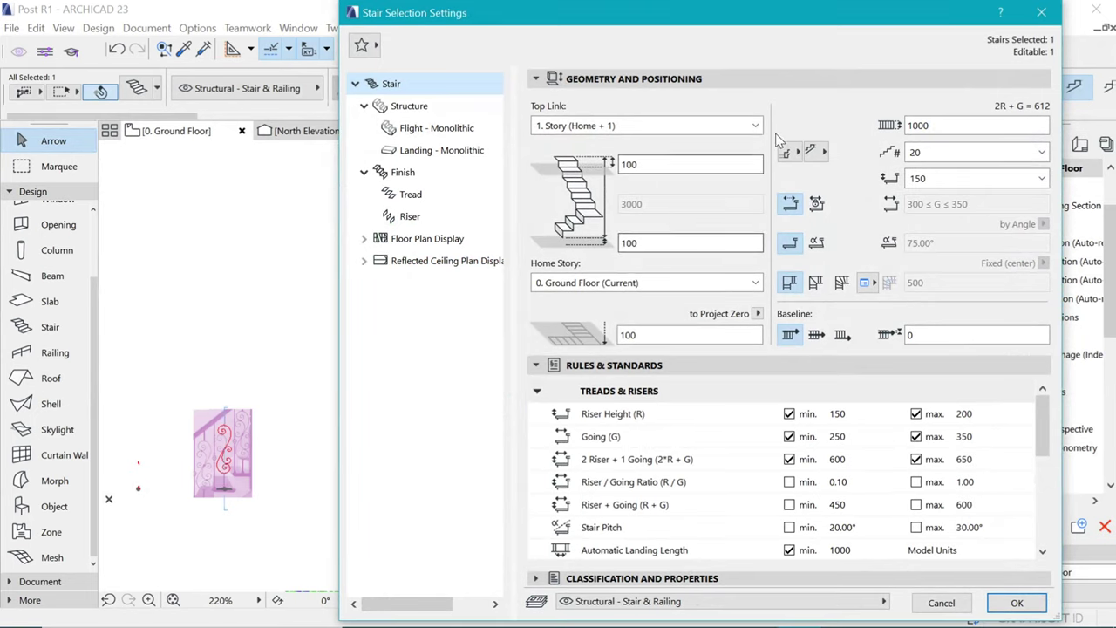
pyautogui.click(816, 242)
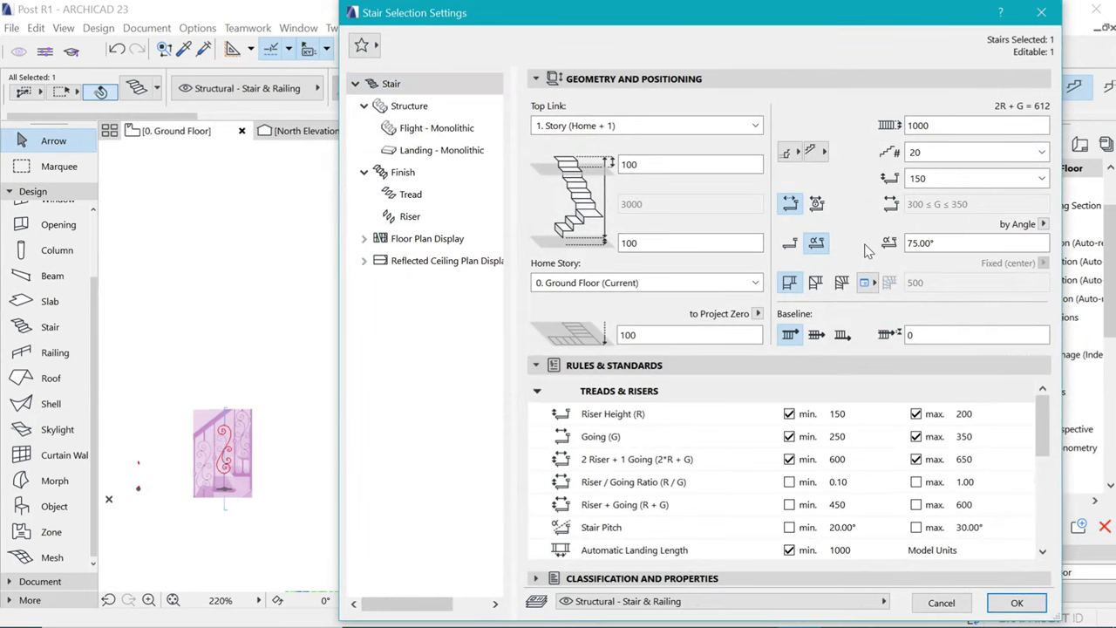
pyautogui.click(816, 203)
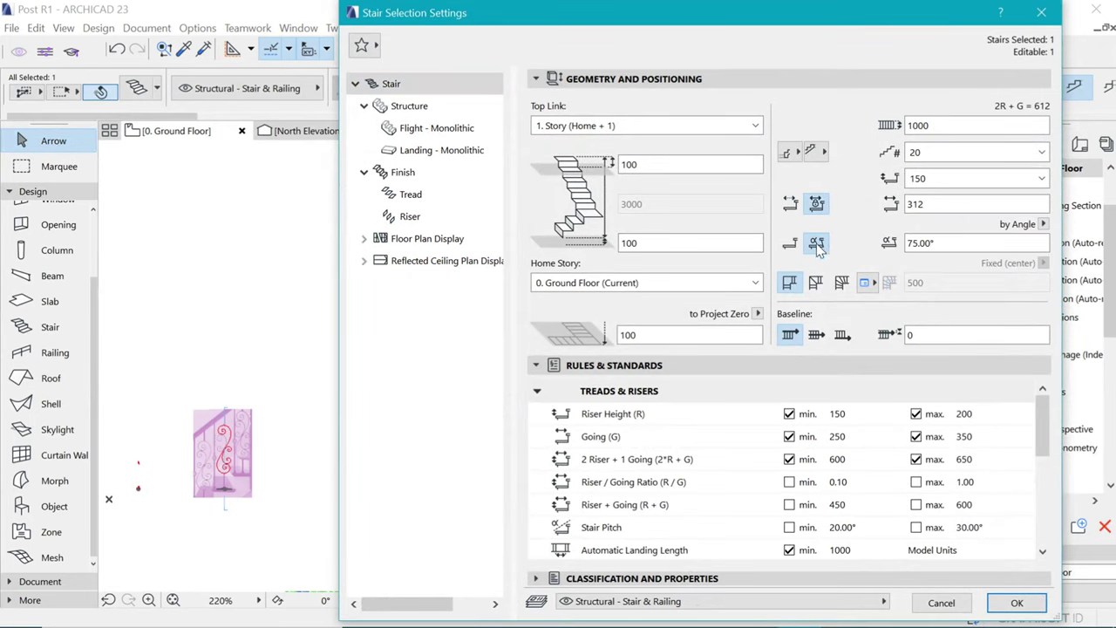
pyautogui.click(792, 245)
pyautogui.doubleClick(914, 209)
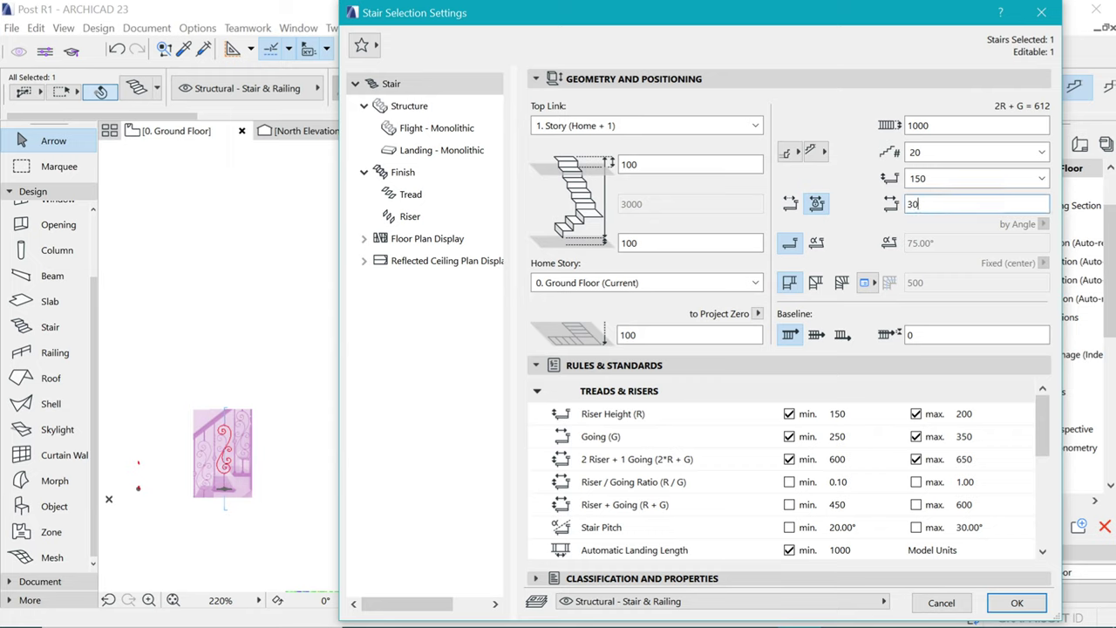
pyautogui.click(967, 178)
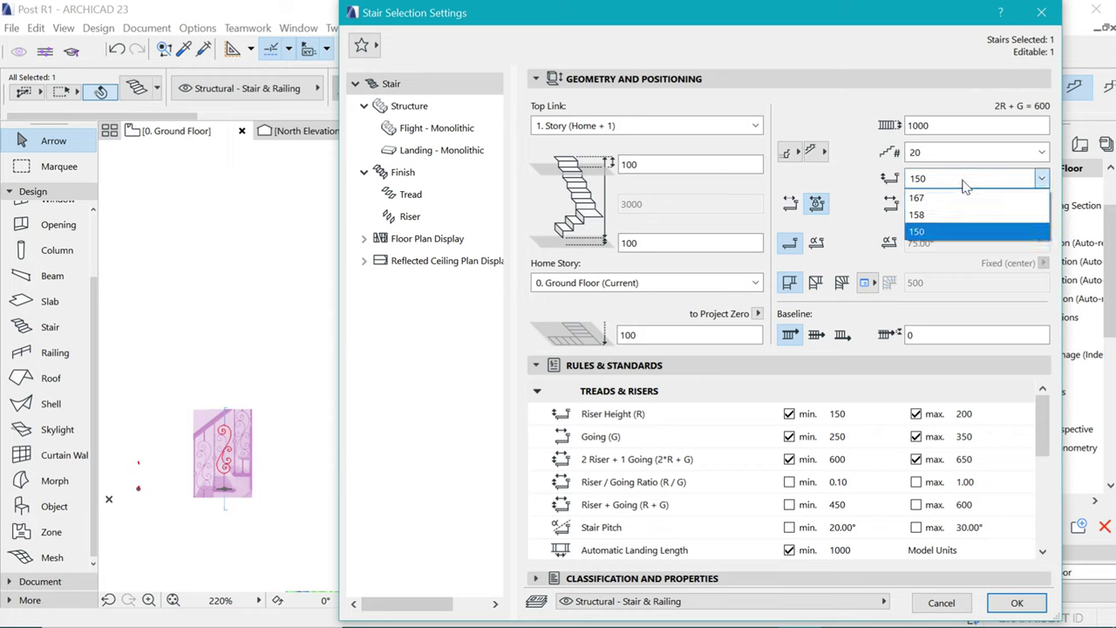
pyautogui.click(835, 216)
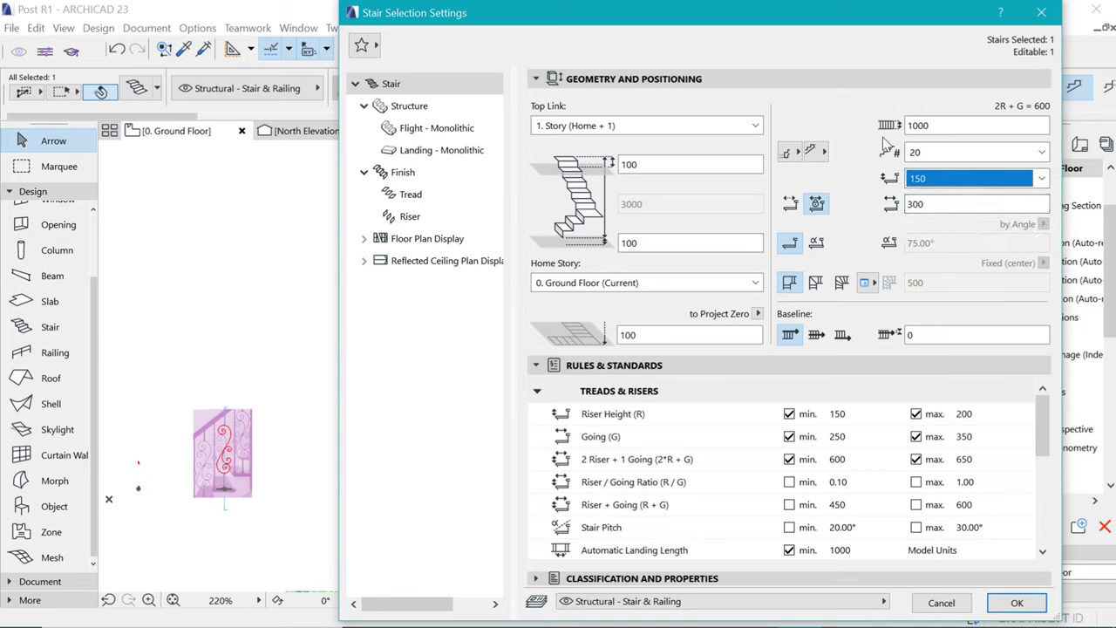
pyautogui.click(1017, 602)
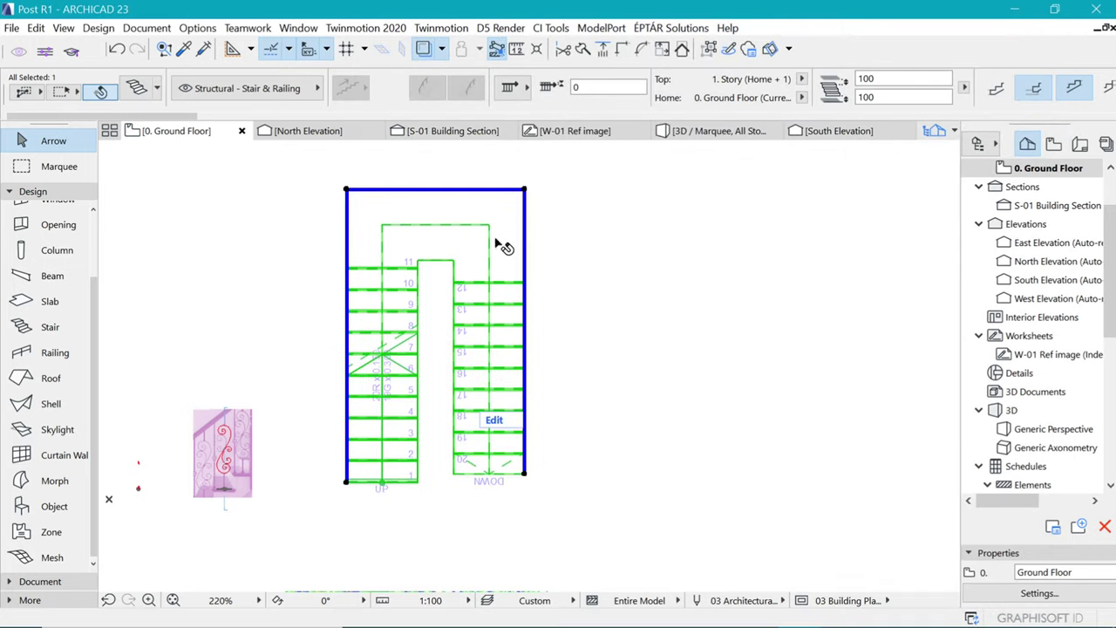
# Enclose the whole stair in a marquee on the ground floor plan and show it in the 3D perspective
pyautogui.click(602, 250)
pyautogui.scroll(-1, 523, 250)
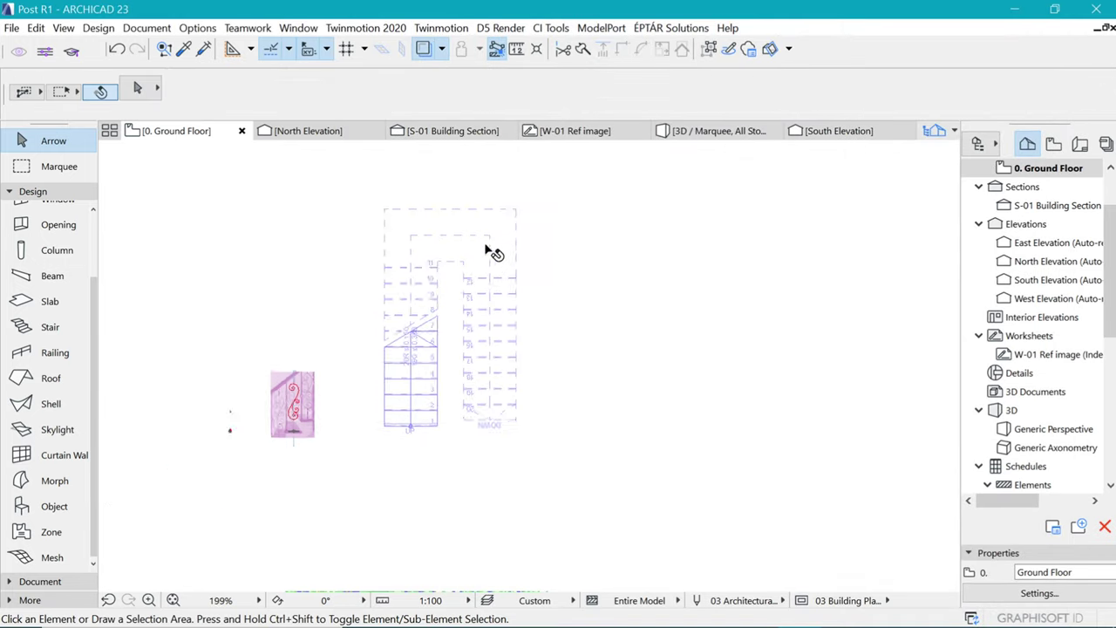
pyautogui.press('m')
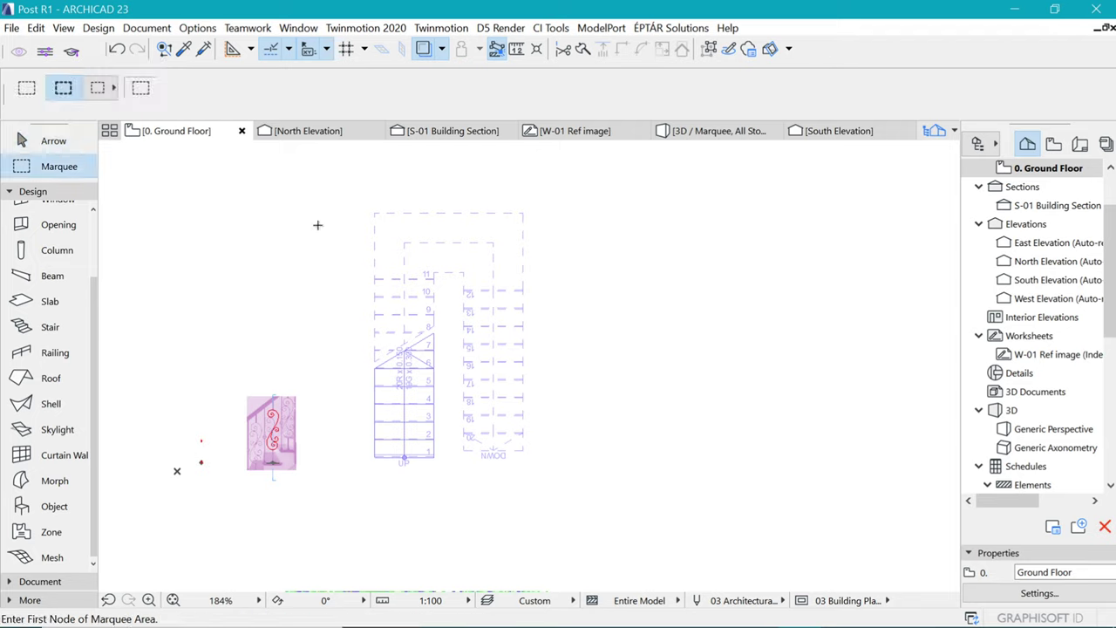
pyautogui.click(300, 194)
pyautogui.press('Escape')
pyautogui.click(346, 172)
pyautogui.click(561, 496)
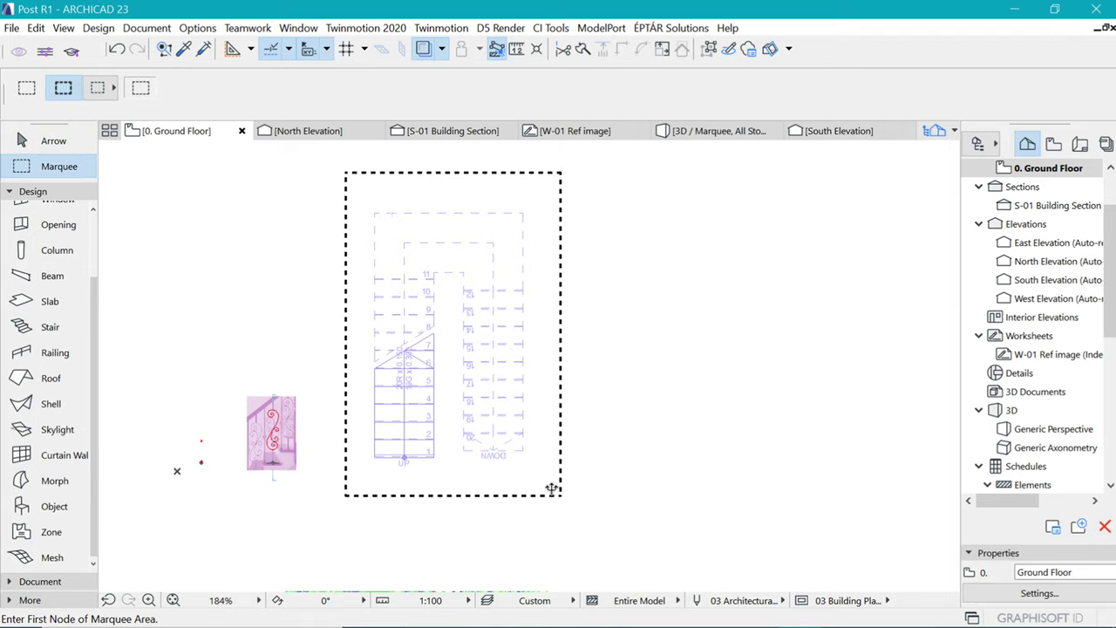
pyautogui.press('F5')
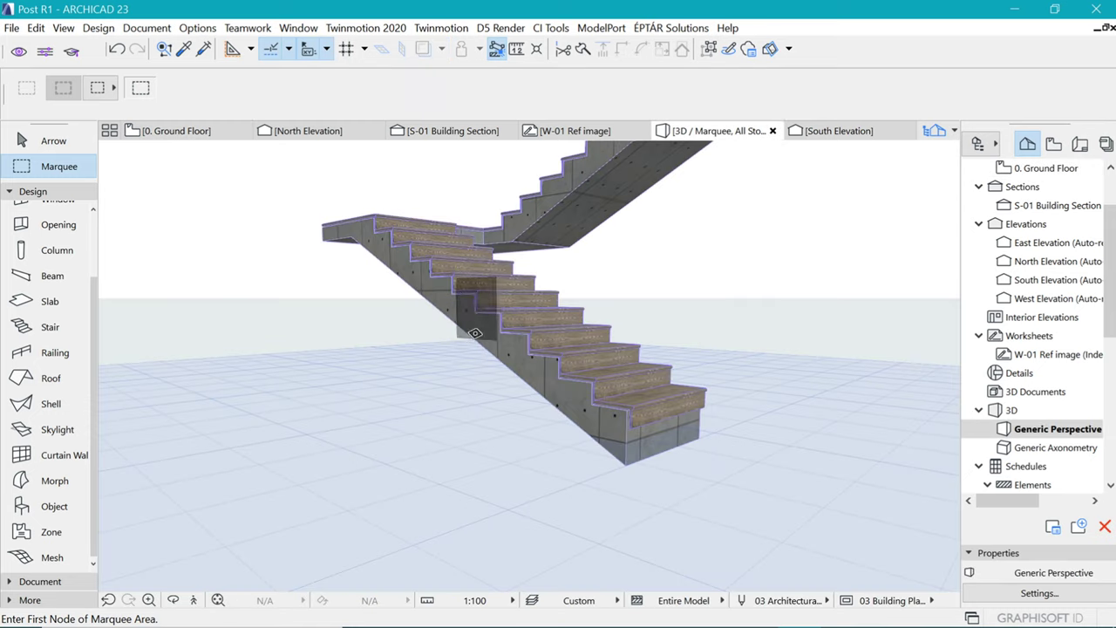
pyautogui.keyDown('shift'); pyautogui.moveTo(488, 288); pyautogui.dragTo(528, 364, button='middle'); pyautogui.keyUp('shift')
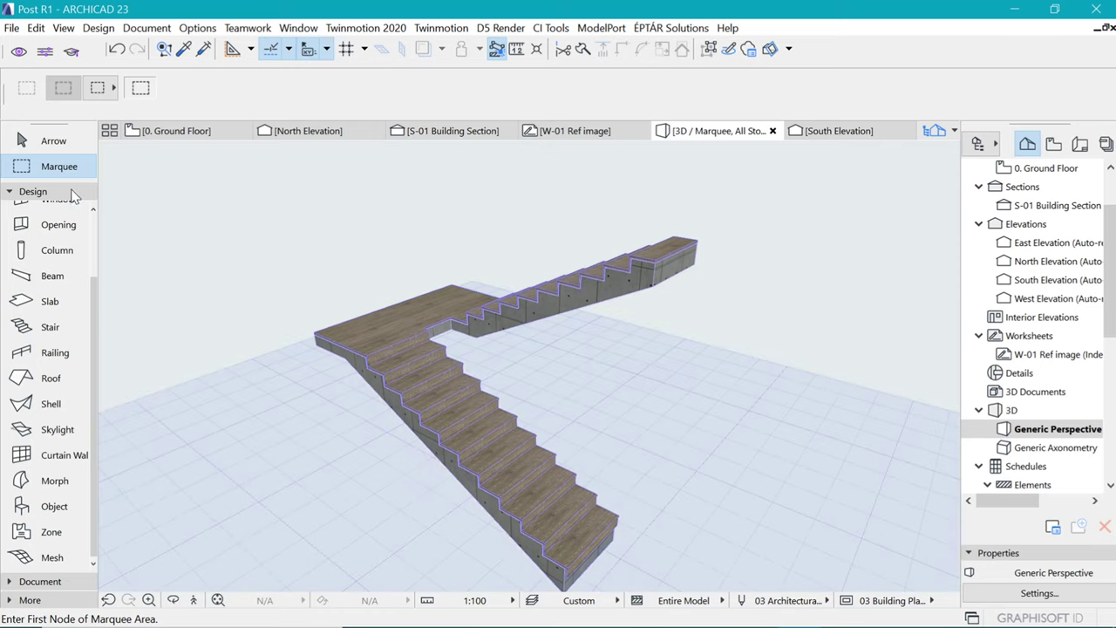
# Open the default settings for railings and remove the handrail from the segment pattern
pyautogui.scroll(3, 65, 288)
pyautogui.click(54, 421)
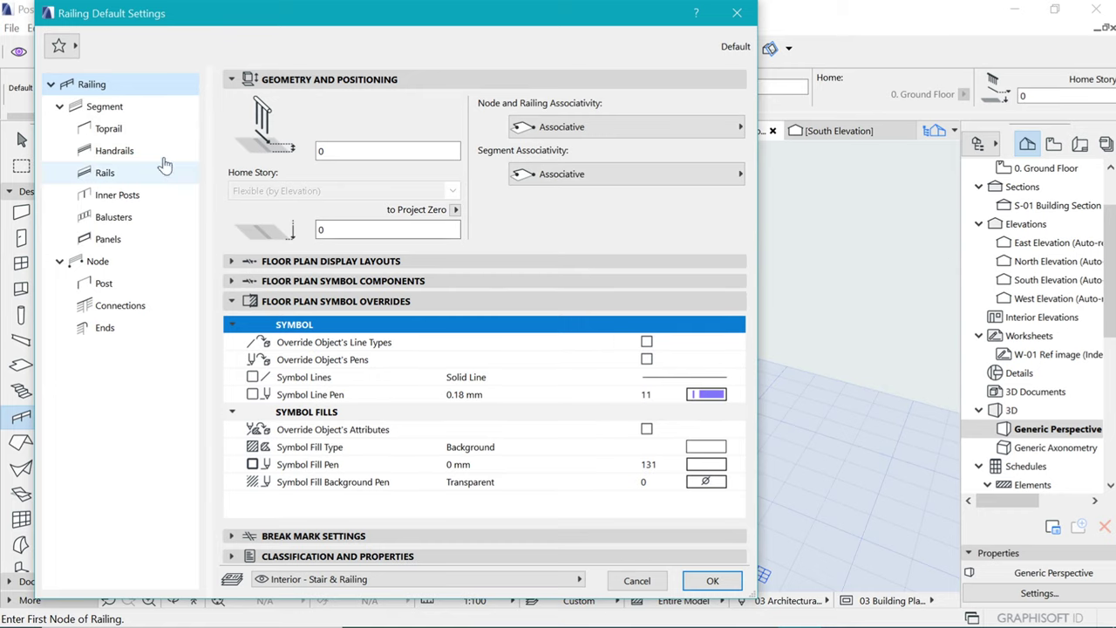
pyautogui.click(120, 116)
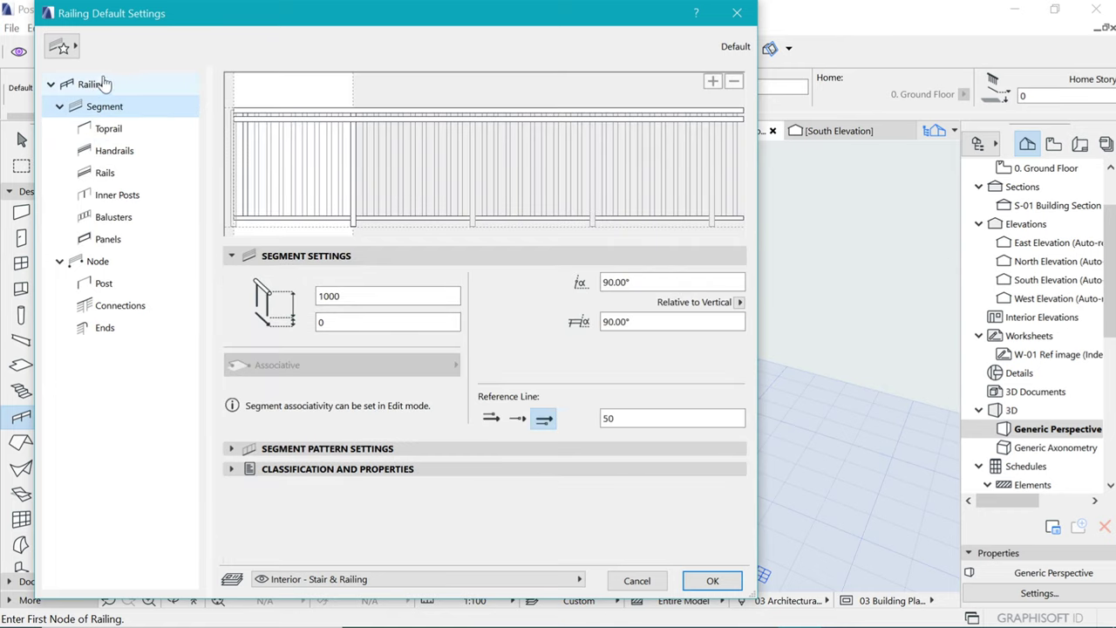
pyautogui.click(367, 125)
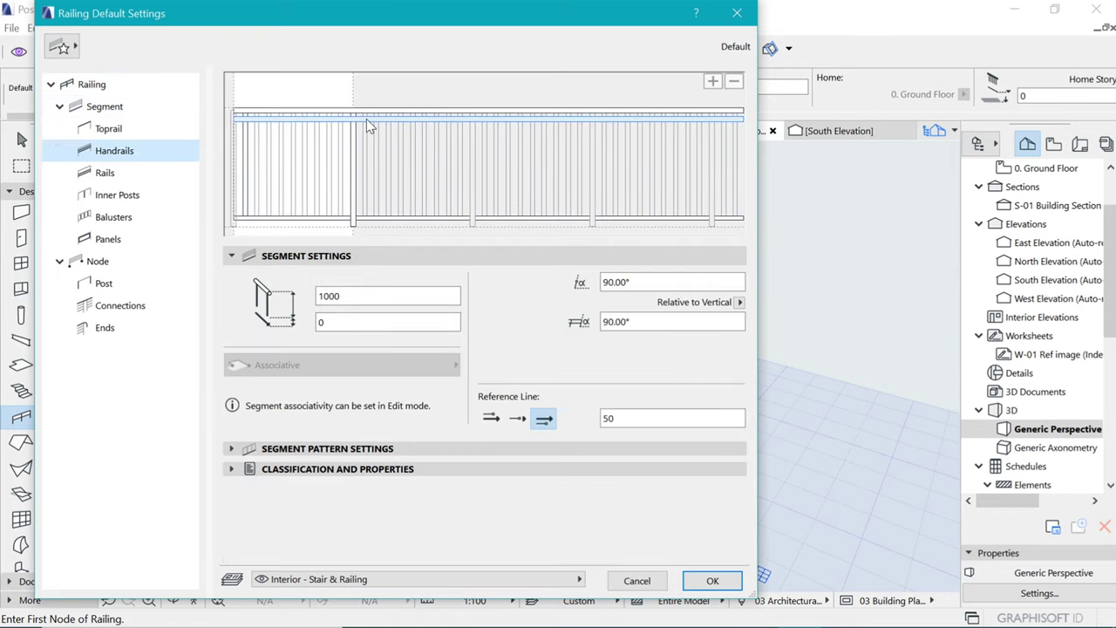
pyautogui.click(289, 116)
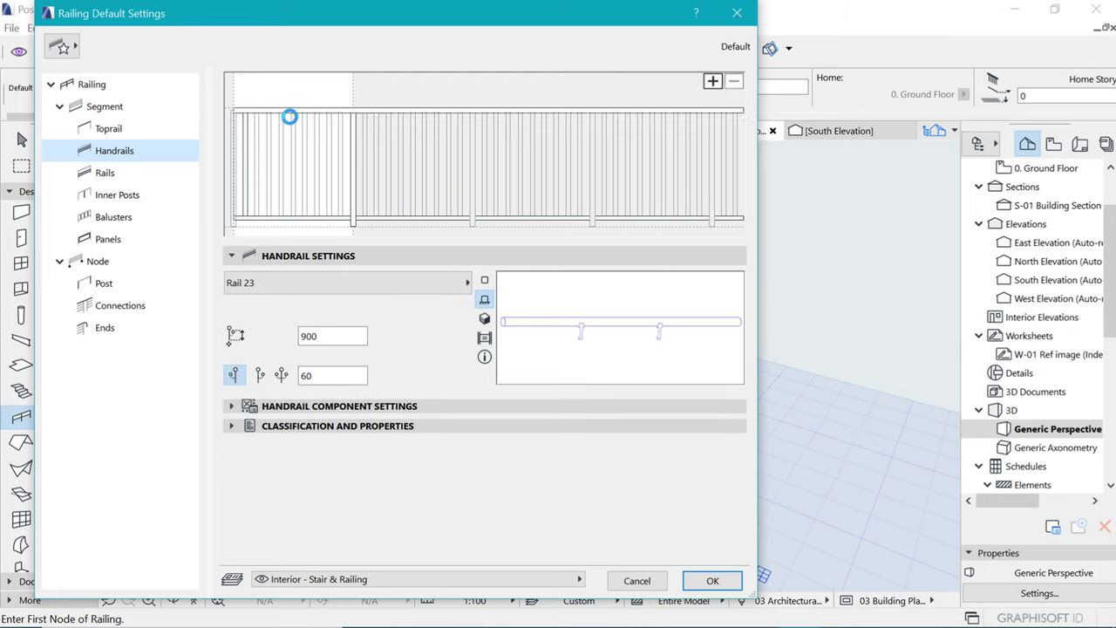
# Give the toprail a solid moulded profile with linked proportions, a width of 80 mm and the Timber - Structural material
pyautogui.click(668, 111)
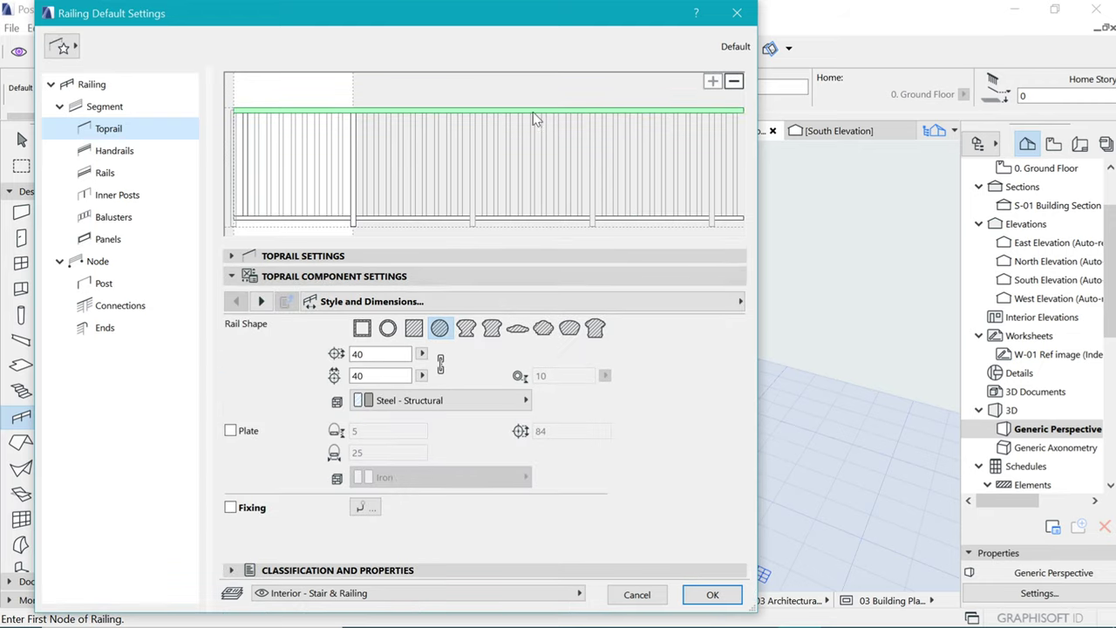
pyautogui.click(492, 331)
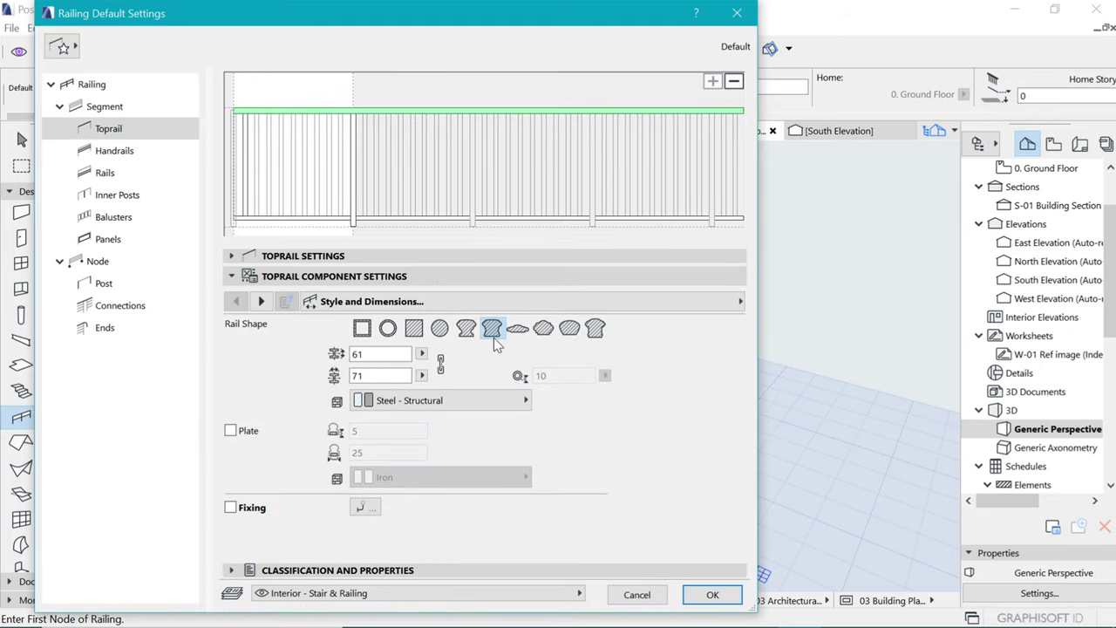
pyautogui.click(440, 365)
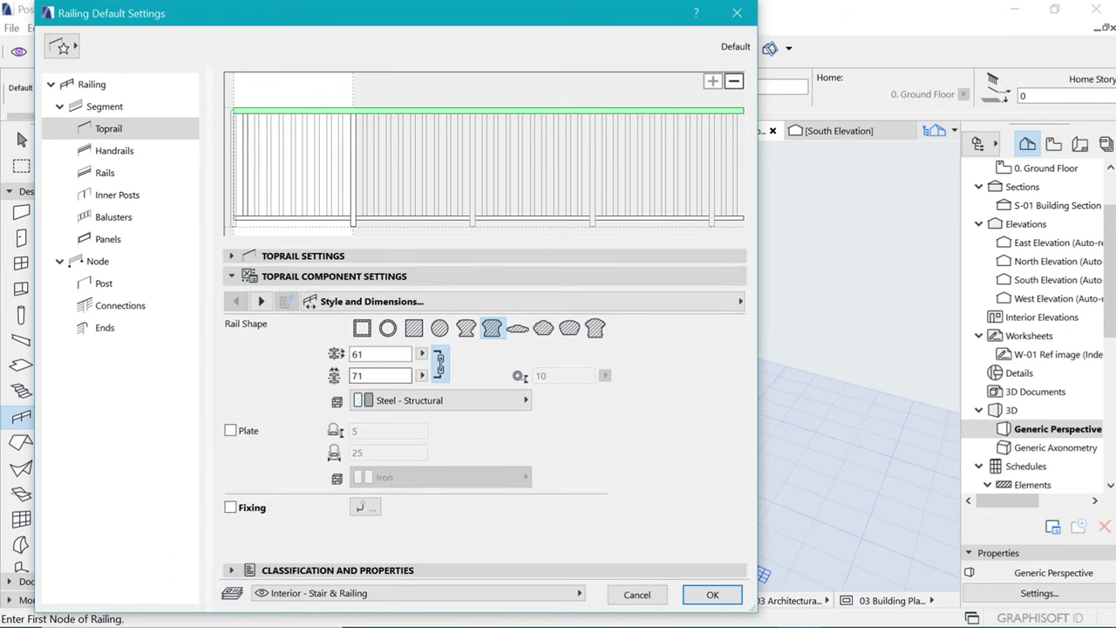
pyautogui.click(362, 374)
pyautogui.press('Return')
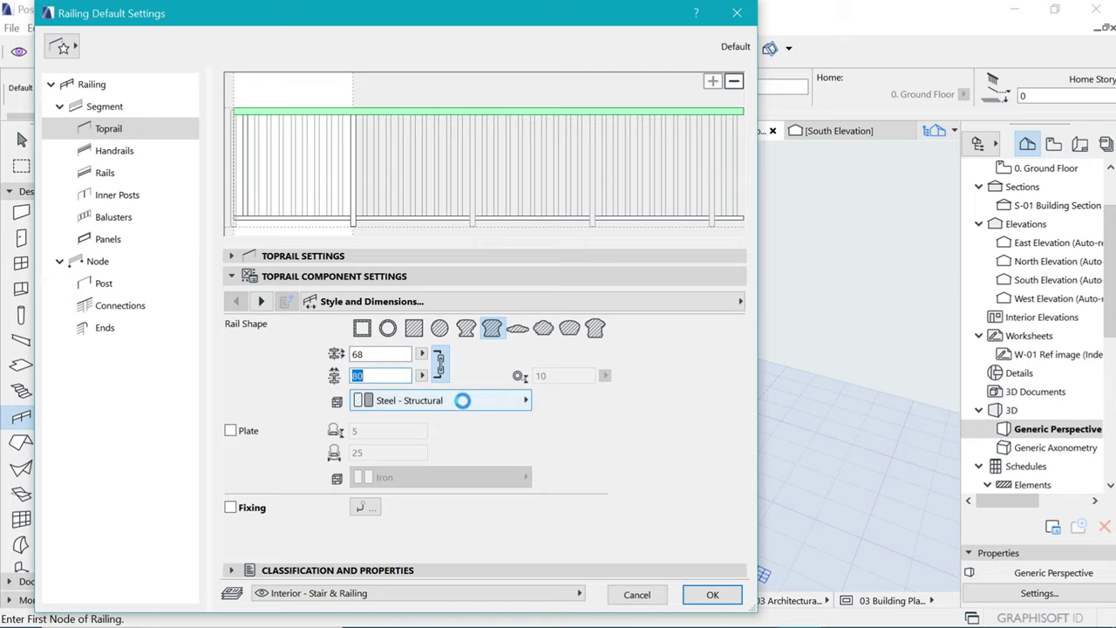
pyautogui.click(466, 408)
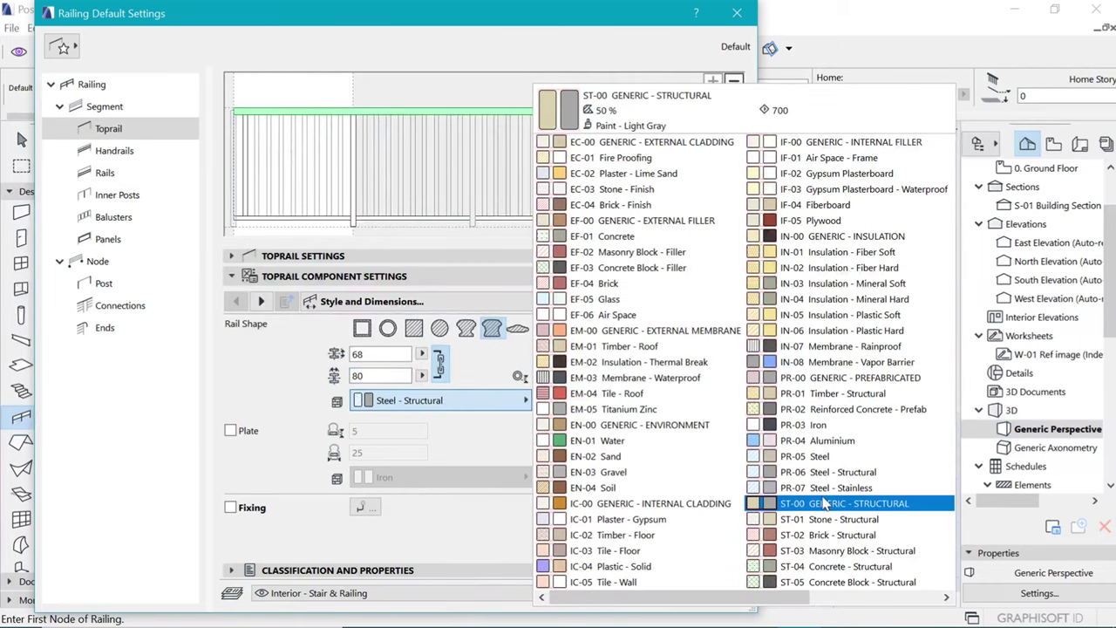
pyautogui.scroll(-1, 828, 497)
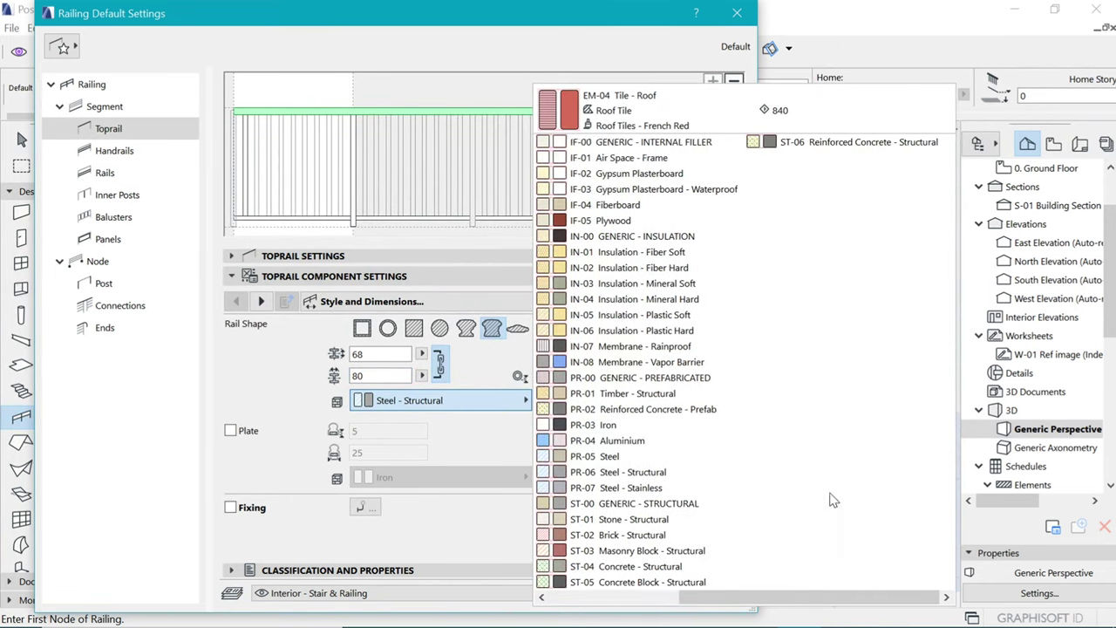
pyautogui.click(649, 393)
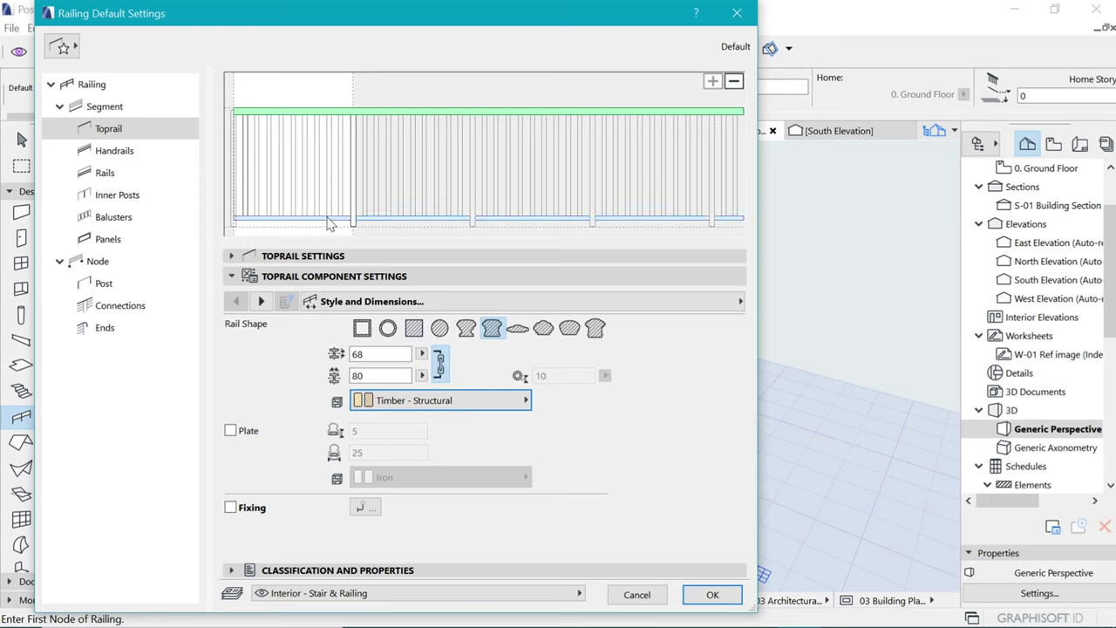
# Remove the bottom rail from the segment and assign the custom "01 post" as the inner post, previewing it in 3D
pyautogui.click(364, 218)
pyautogui.click(734, 82)
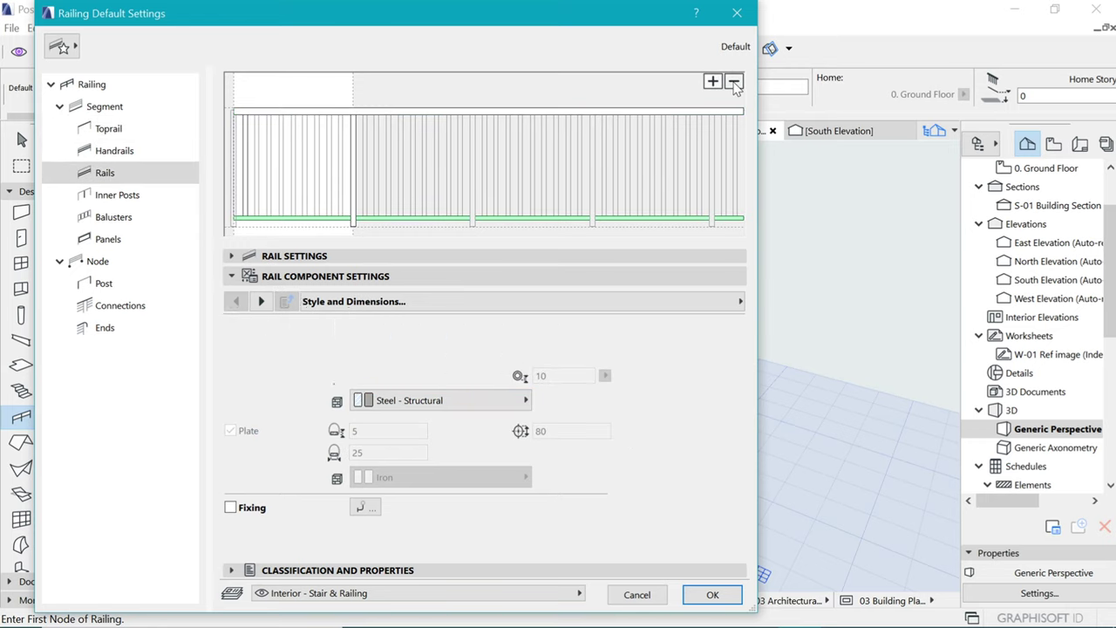
pyautogui.click(353, 218)
pyautogui.click(377, 283)
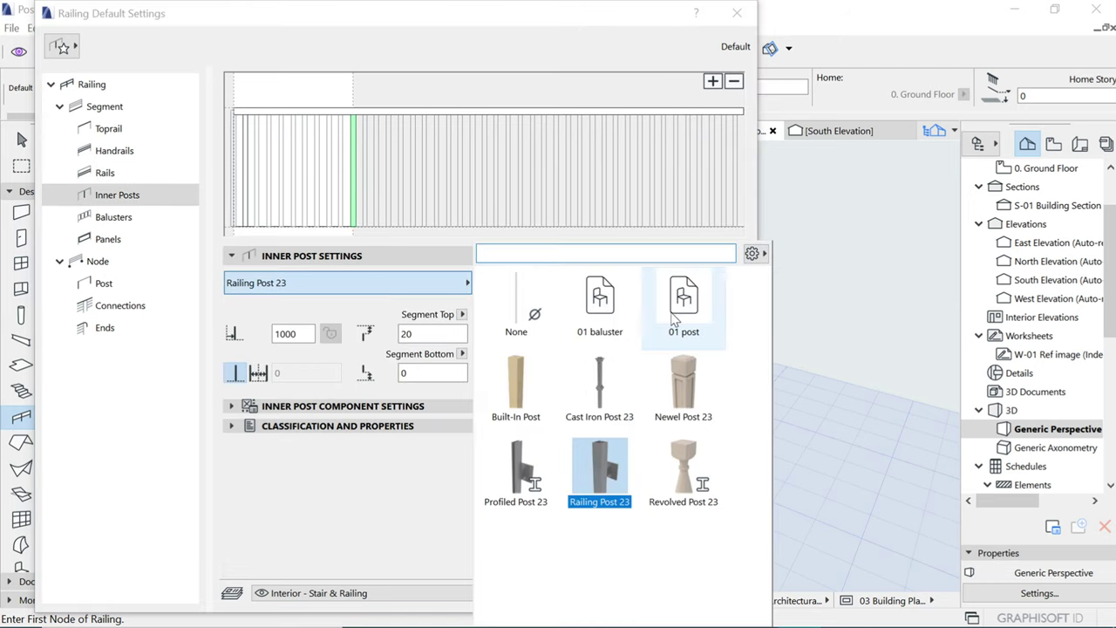
pyautogui.click(675, 321)
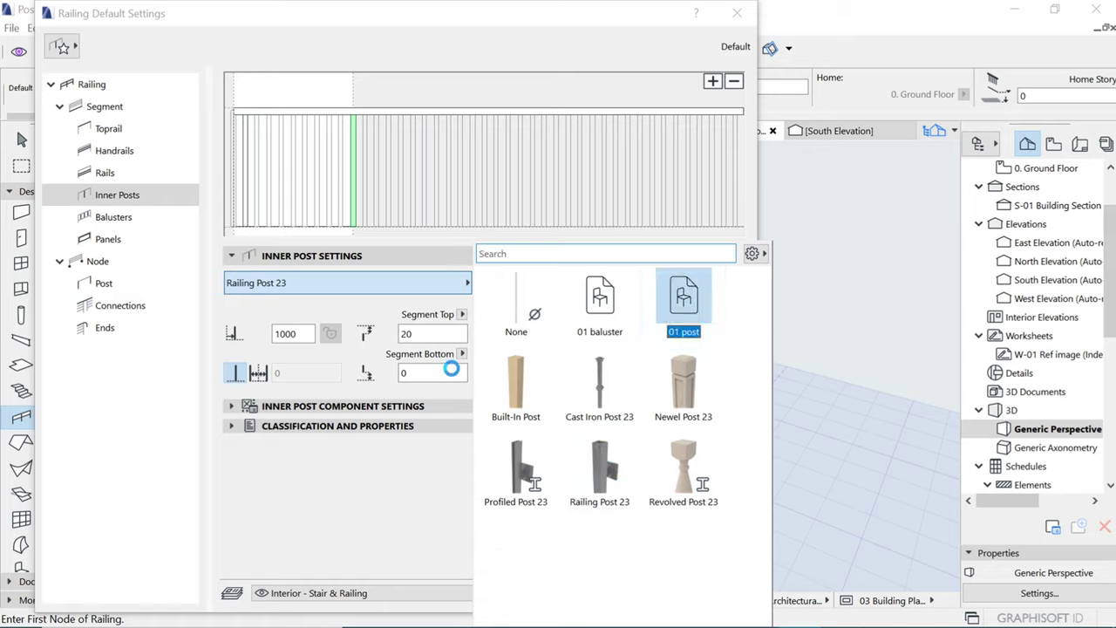
pyautogui.click(404, 452)
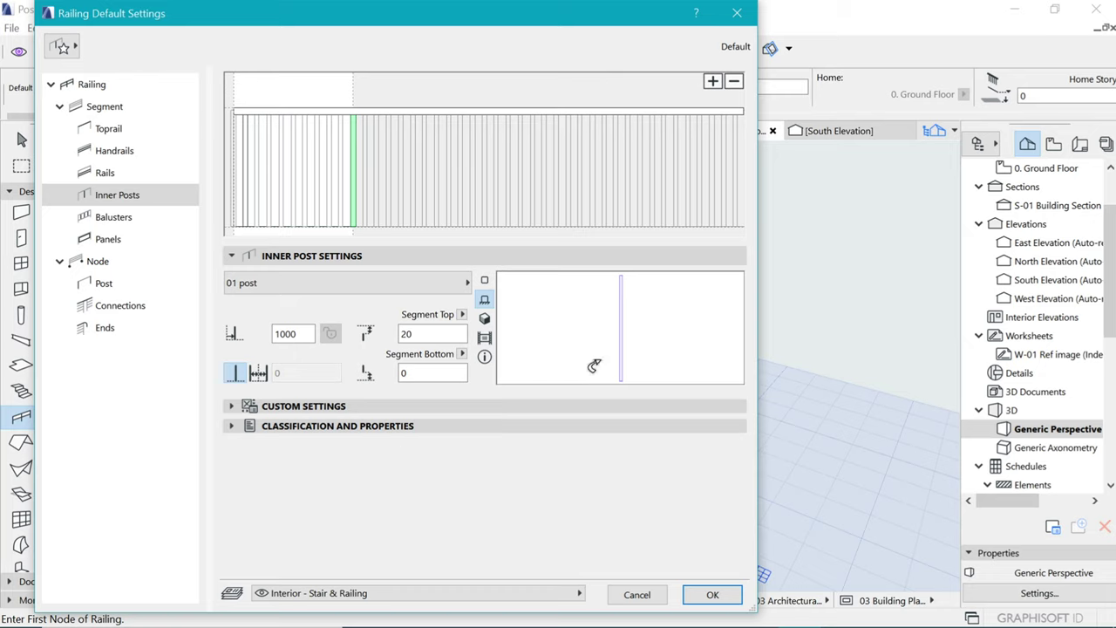
pyautogui.click(484, 318)
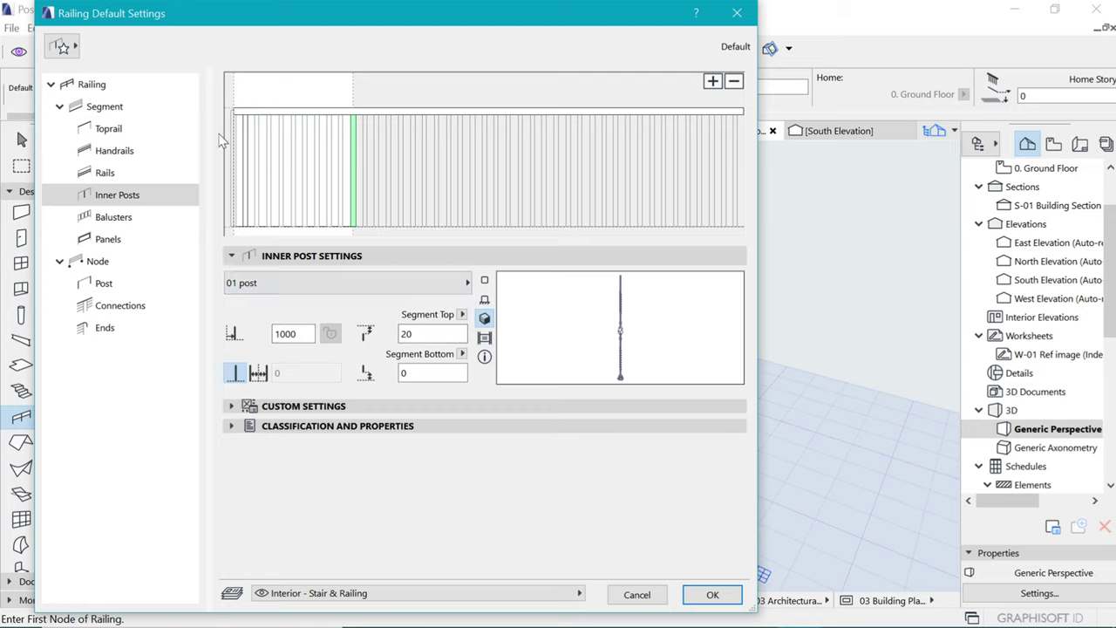
# Set the distance of the inner post to 300 mm
pyautogui.click(336, 167)
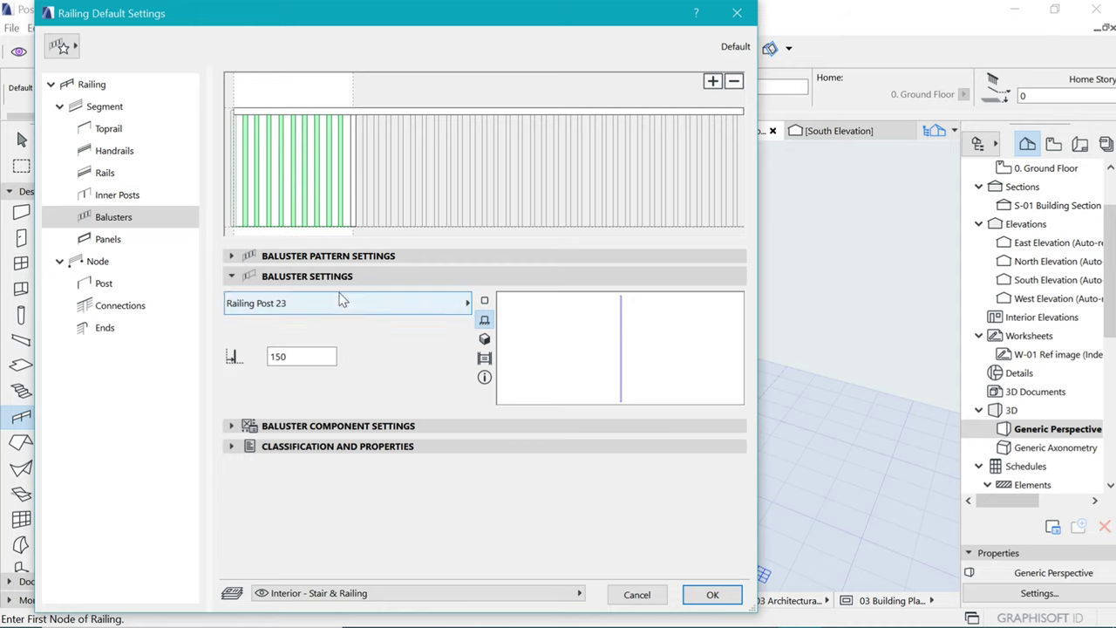
pyautogui.click(354, 204)
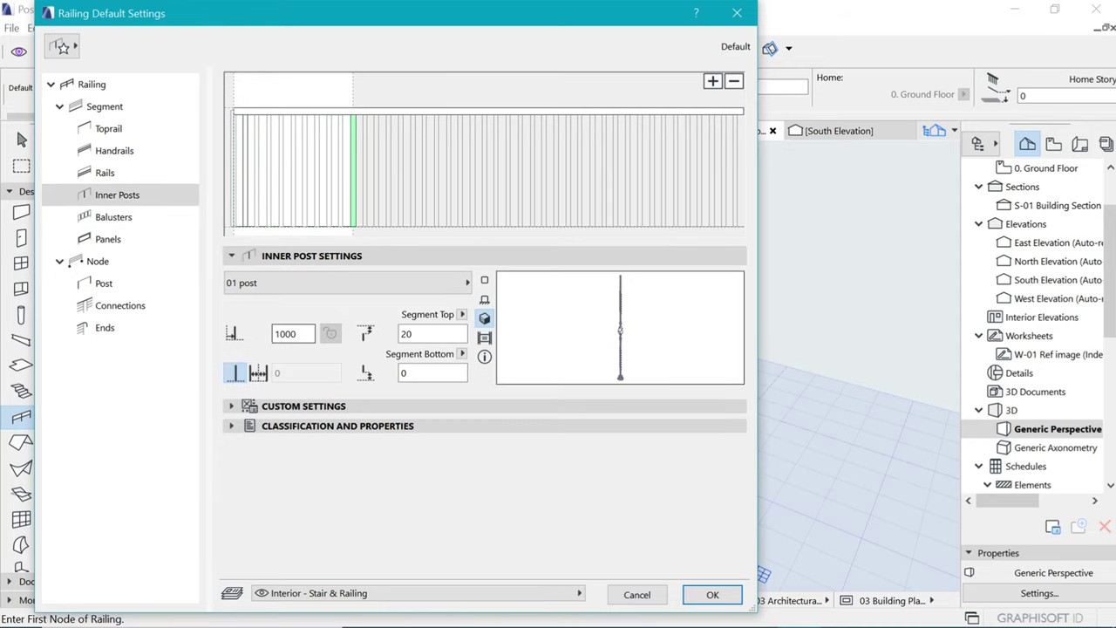
pyautogui.doubleClick(288, 334)
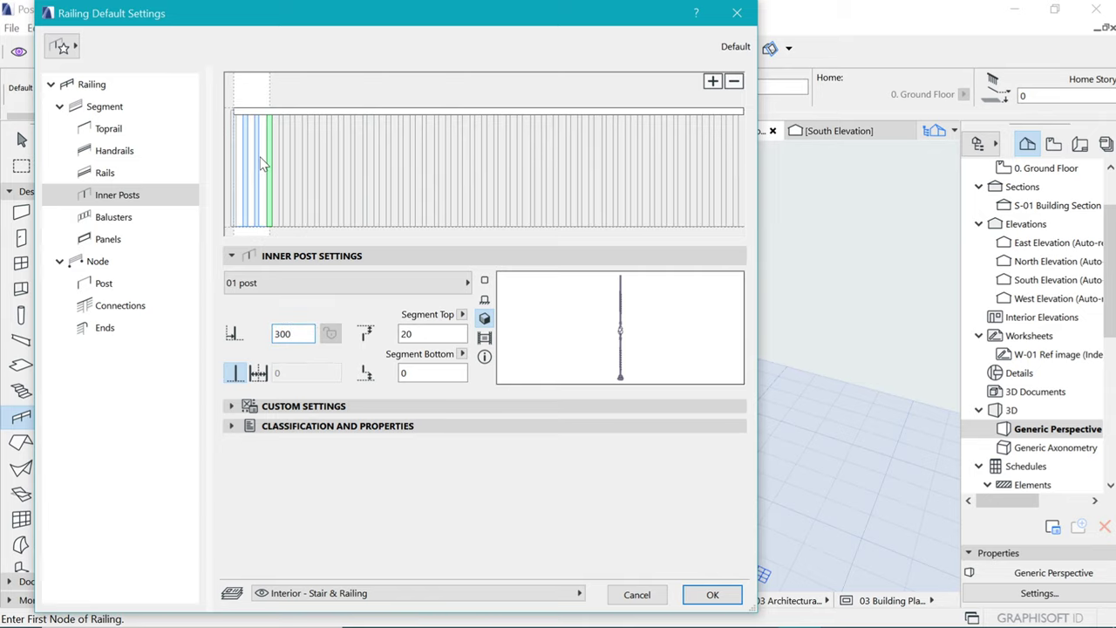
pyautogui.click(314, 406)
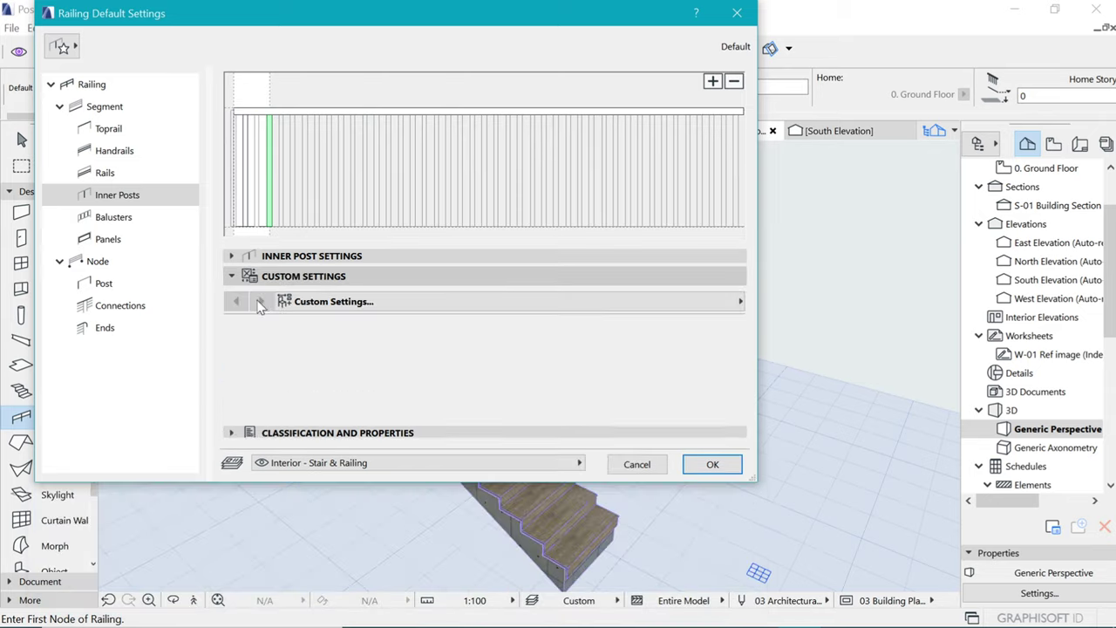
pyautogui.click(332, 277)
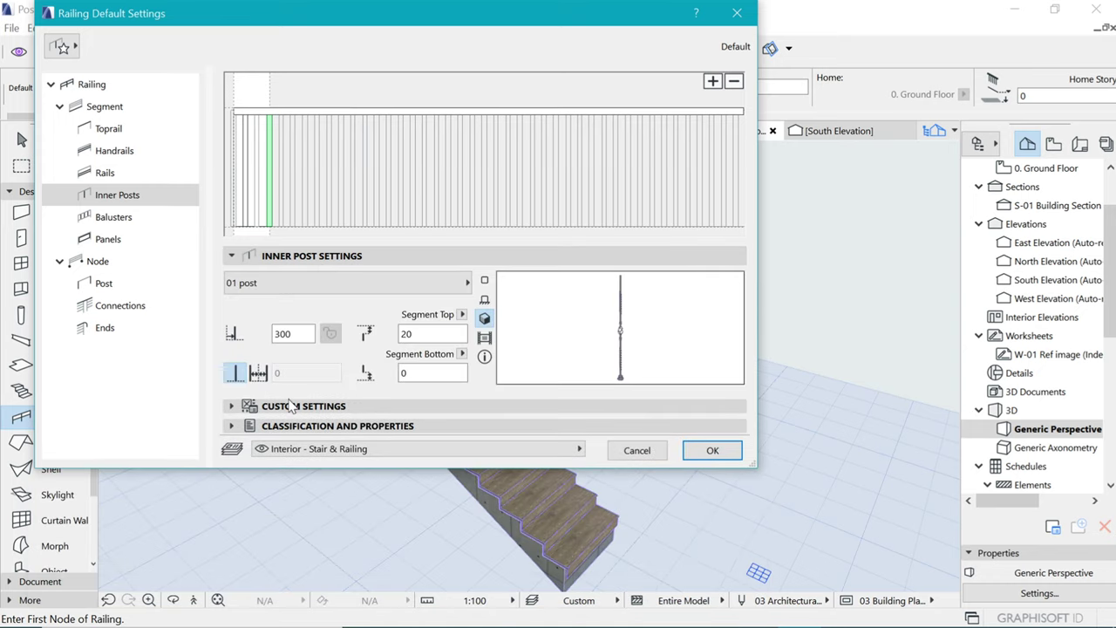
# Set the baluster pattern distribution to a fixed pattern length and start the pattern from the center
pyautogui.click(251, 166)
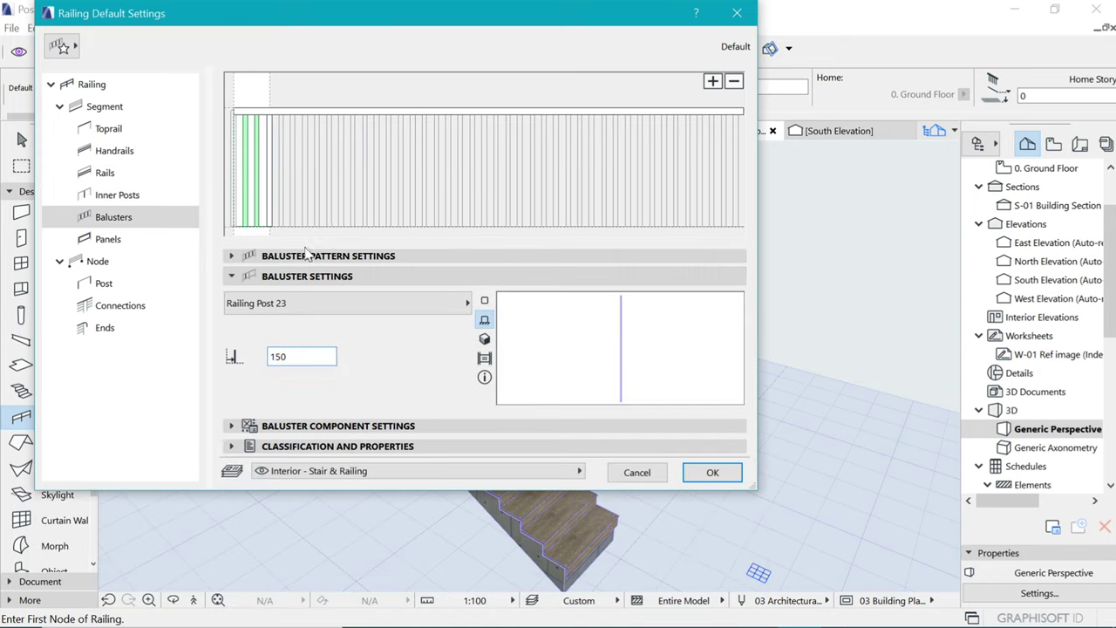
pyautogui.click(287, 358)
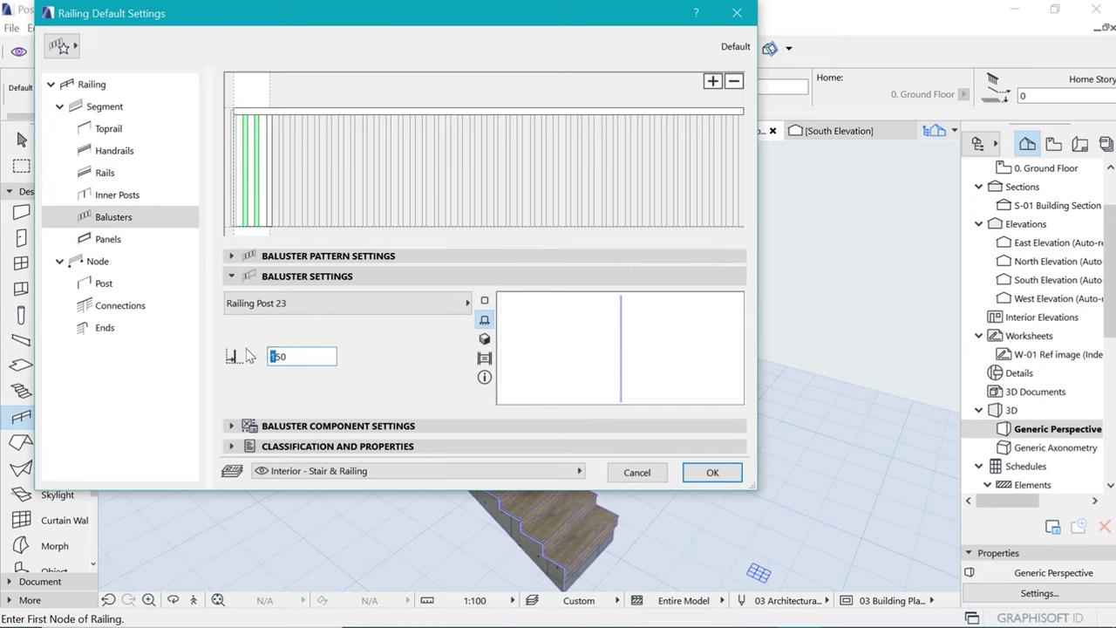
pyautogui.click(331, 256)
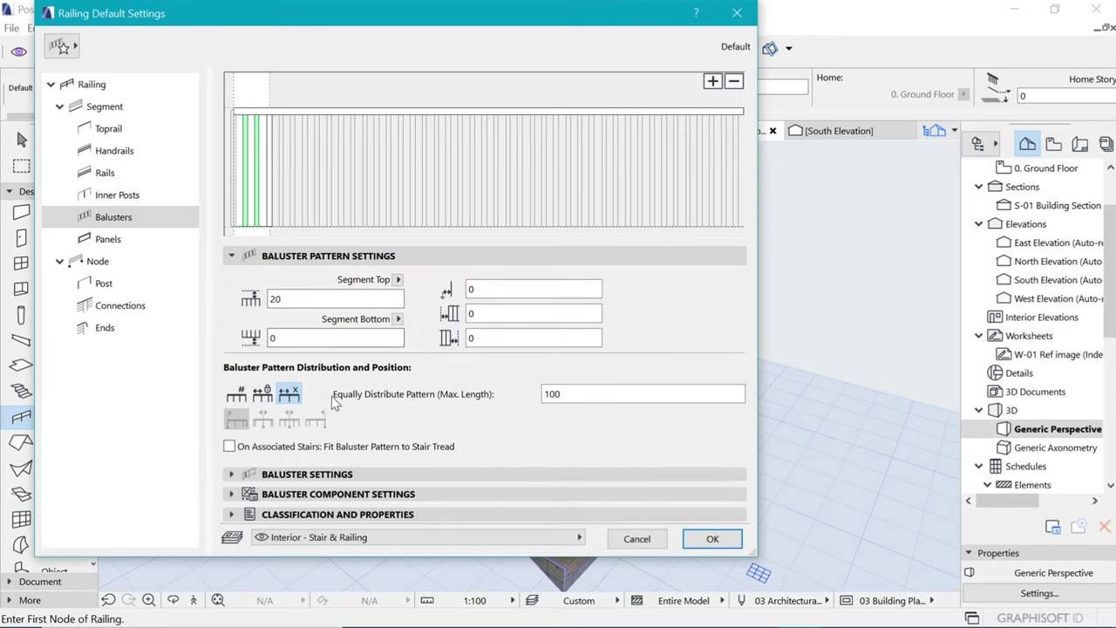
pyautogui.click(263, 397)
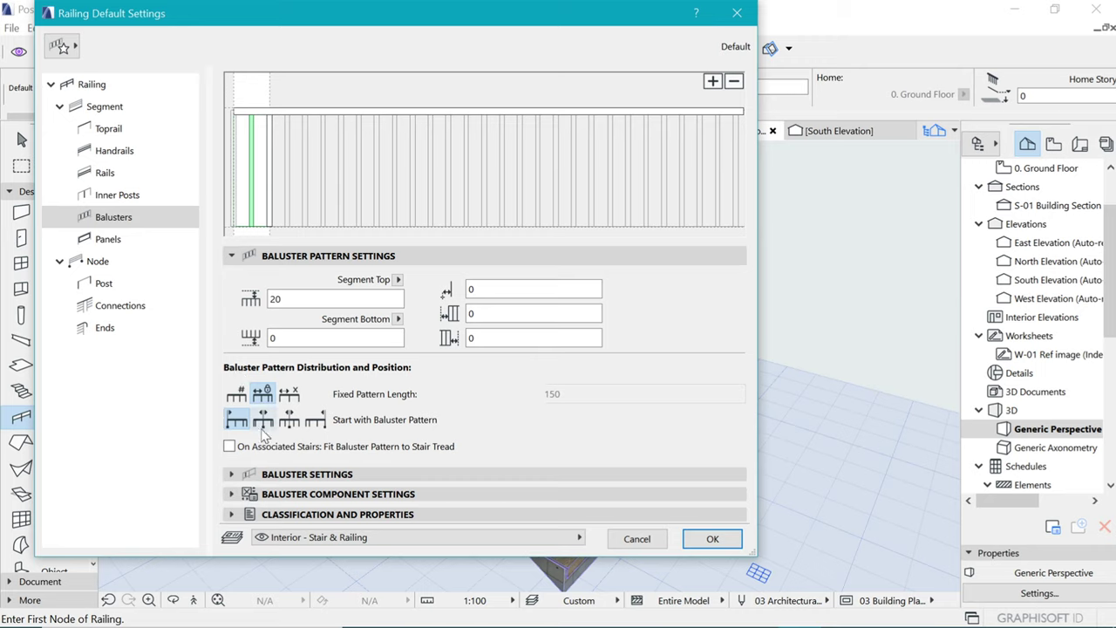
pyautogui.click(263, 422)
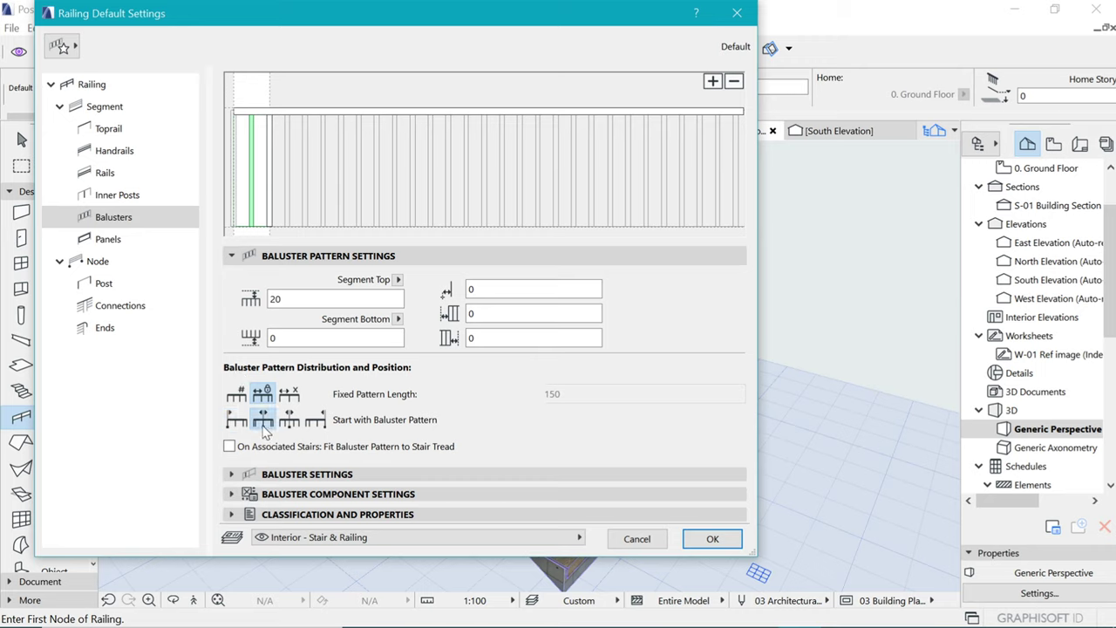
# Assign the custom "01 baluster" as the segment's baluster, preview it in 3D and check its custom and pattern settings
pyautogui.click(294, 478)
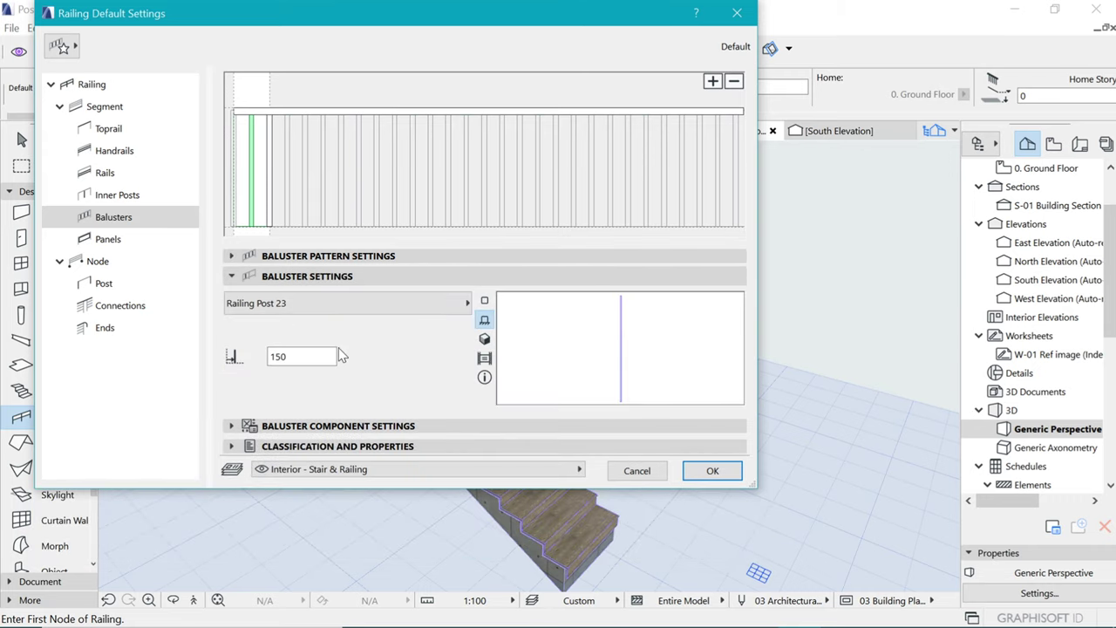
pyautogui.click(300, 303)
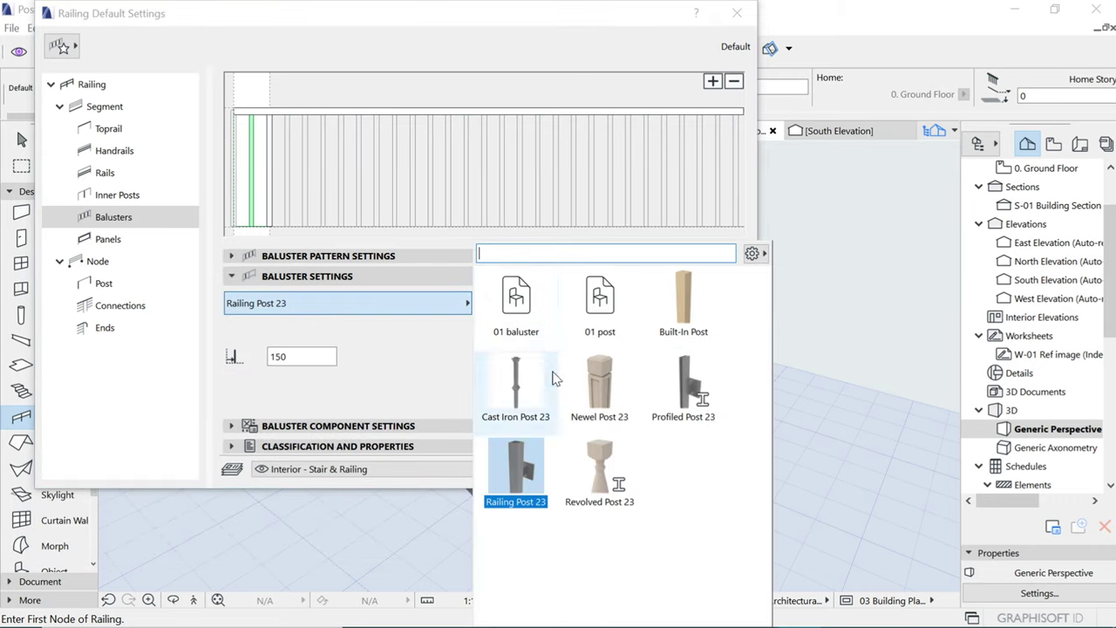
pyautogui.click(536, 310)
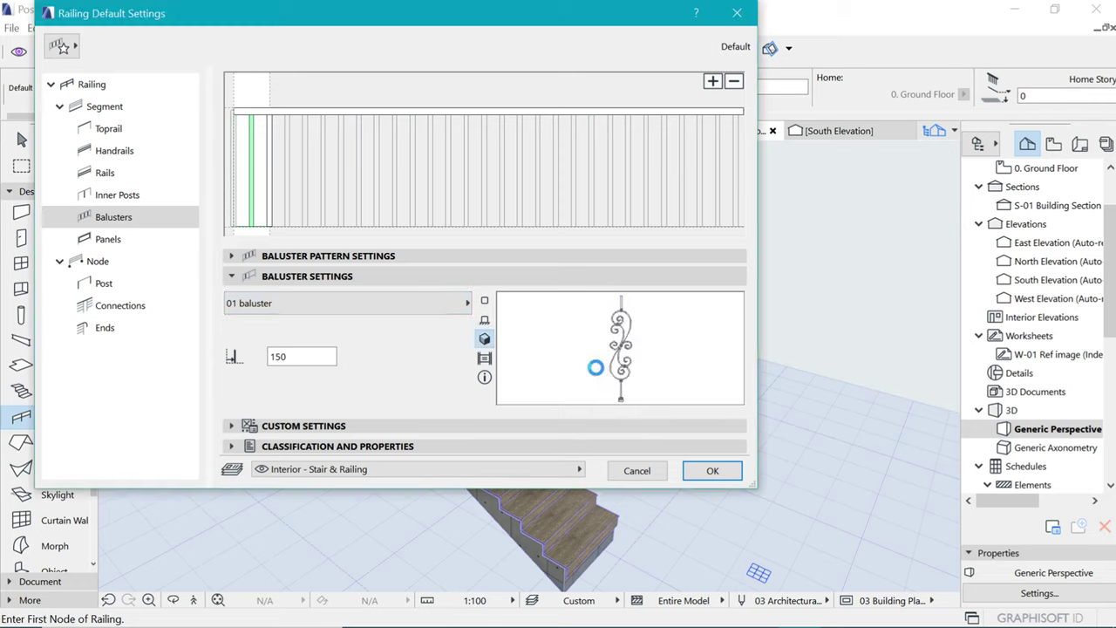
pyautogui.moveTo(595, 367); pyautogui.dragTo(647, 353)
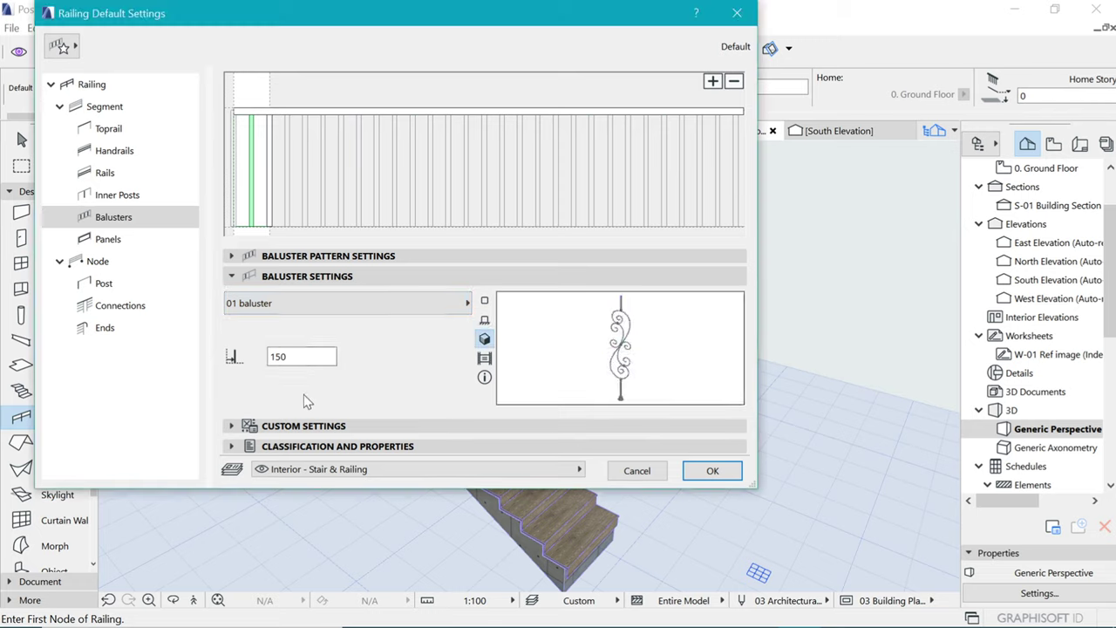
pyautogui.click(303, 426)
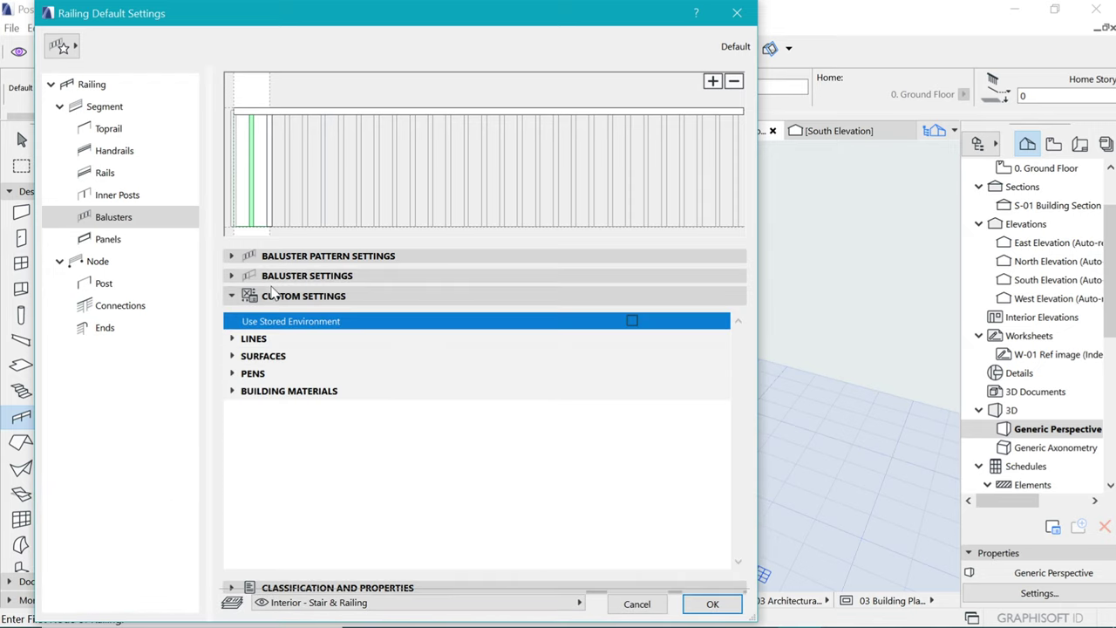
pyautogui.click(288, 275)
pyautogui.click(296, 256)
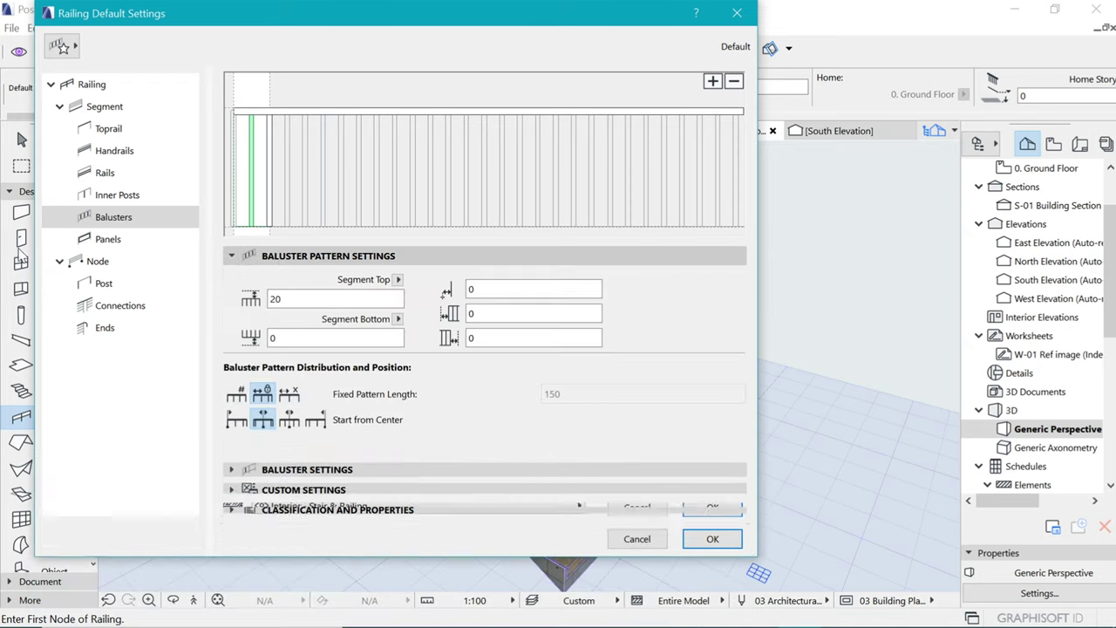
# Assign the custom "01 post" as the node post in 3D preview, and review the toprail, handrail, rail and general railing settings
pyautogui.click(104, 286)
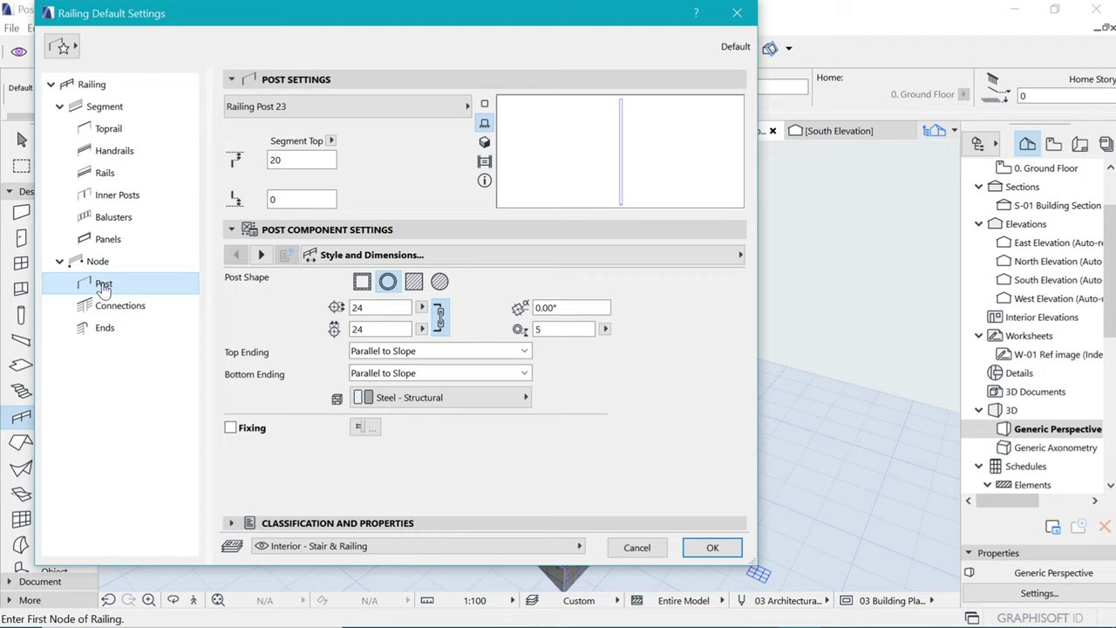
pyautogui.click(428, 113)
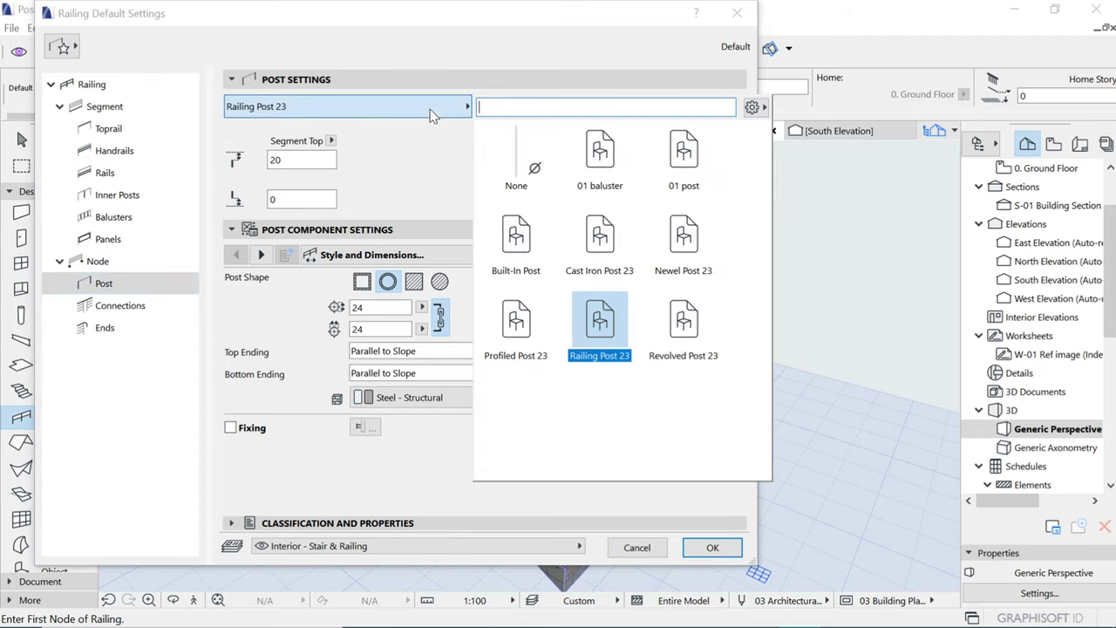
pyautogui.click(676, 173)
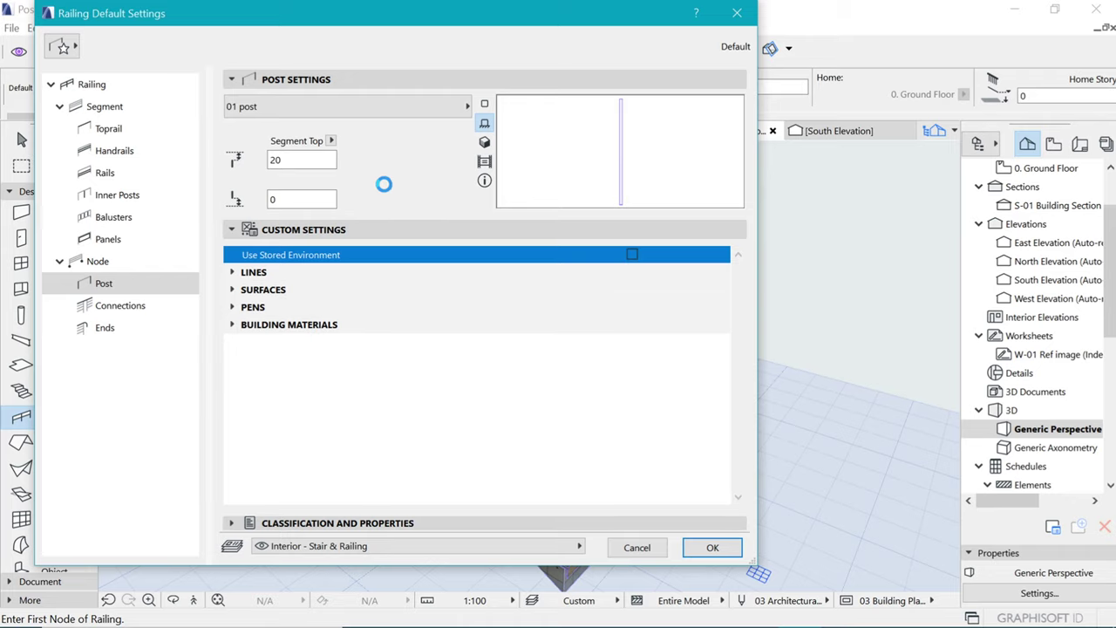
pyautogui.click(485, 141)
pyautogui.click(109, 129)
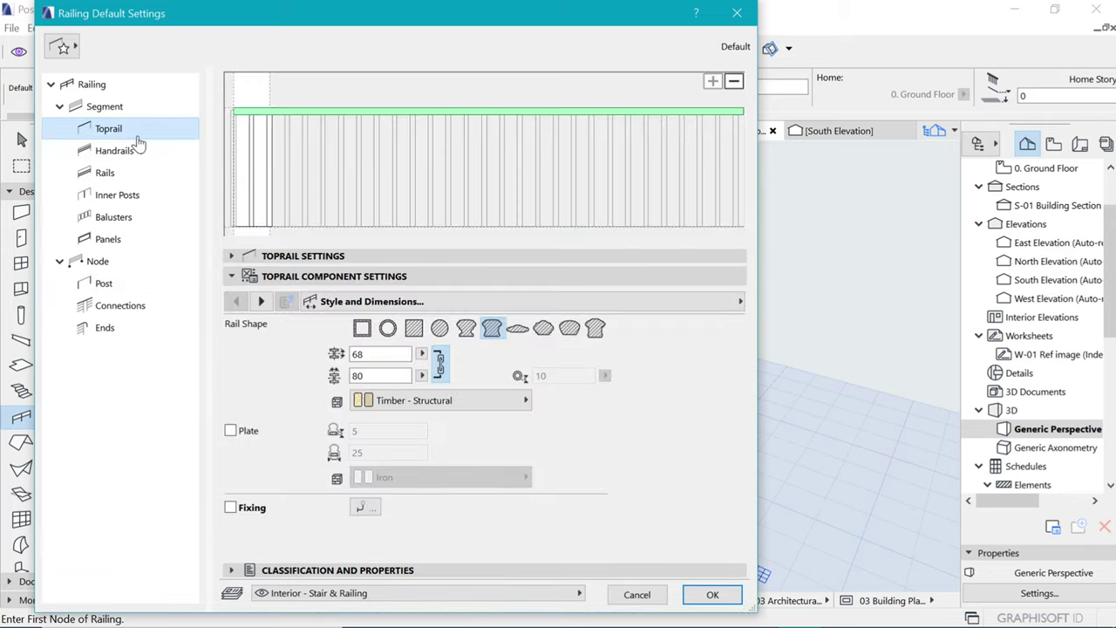
pyautogui.click(114, 151)
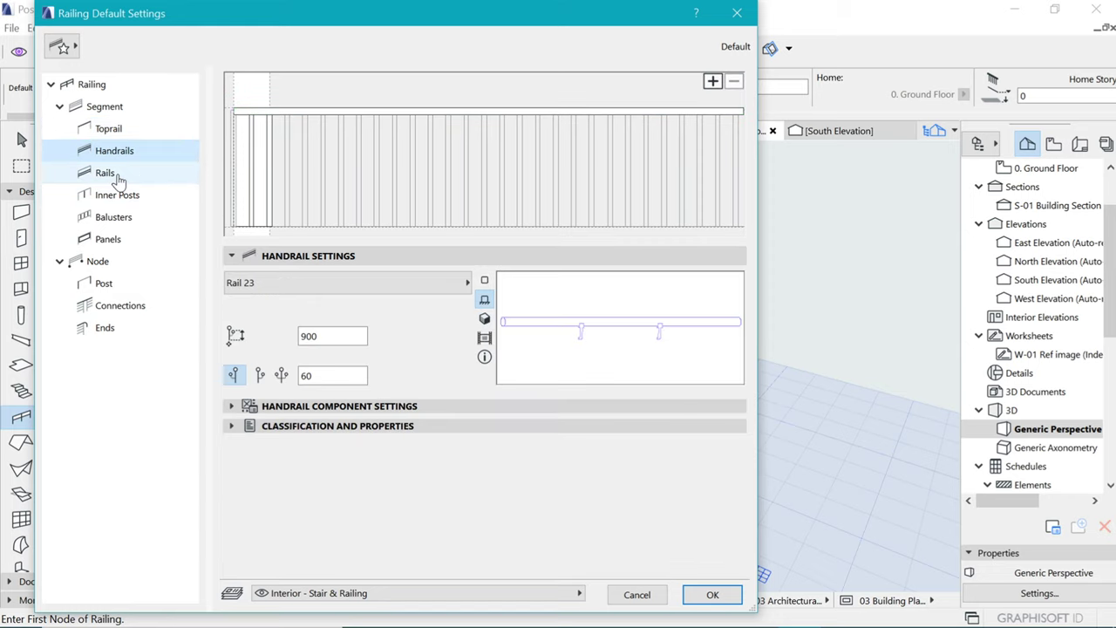
pyautogui.click(108, 174)
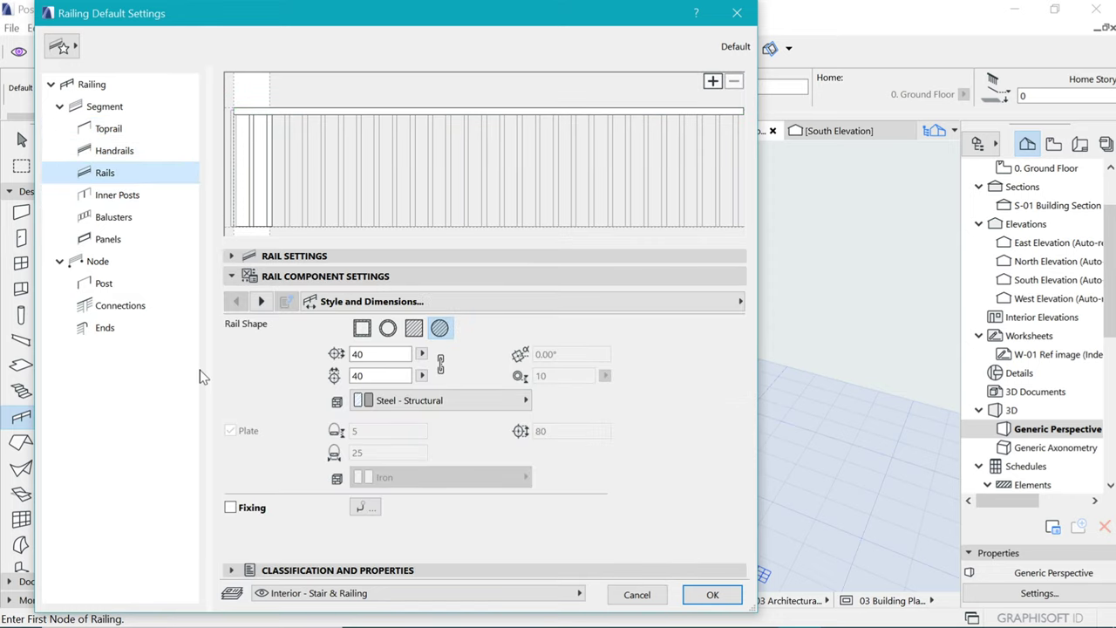
pyautogui.click(130, 85)
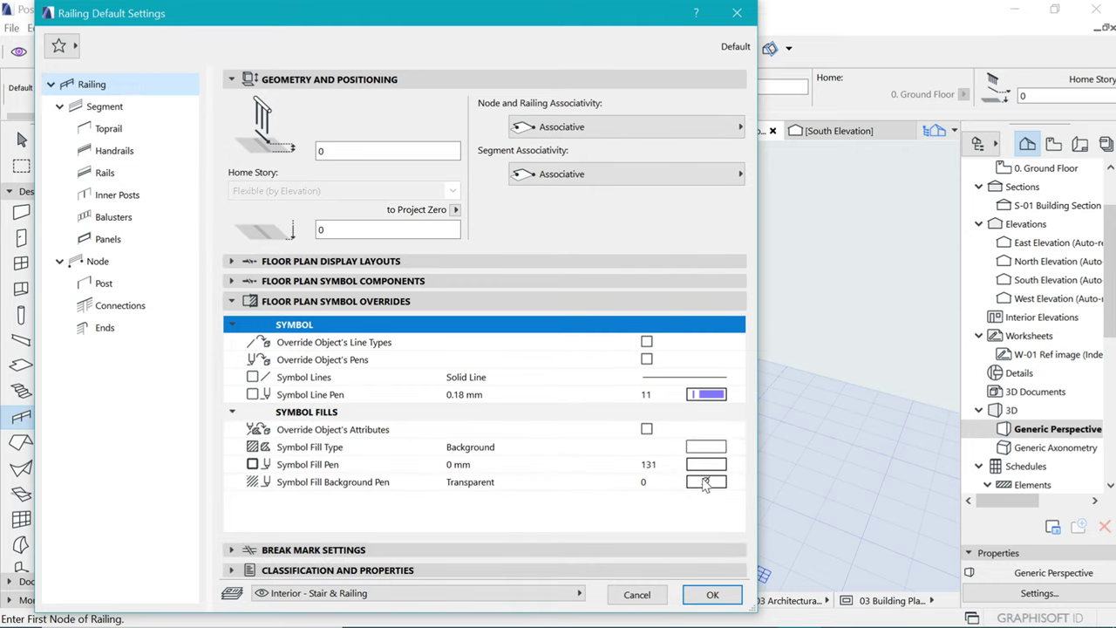
# Accept the railing default settings and generate the railing along the outer edge of the U-shaped stair
pyautogui.click(724, 598)
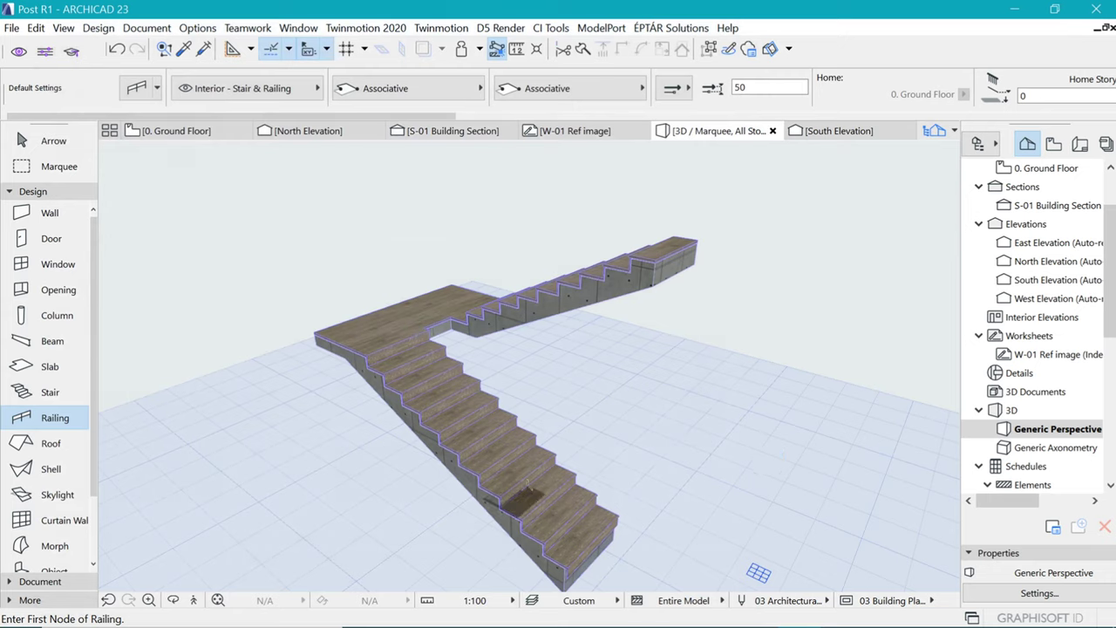
pyautogui.click(490, 493)
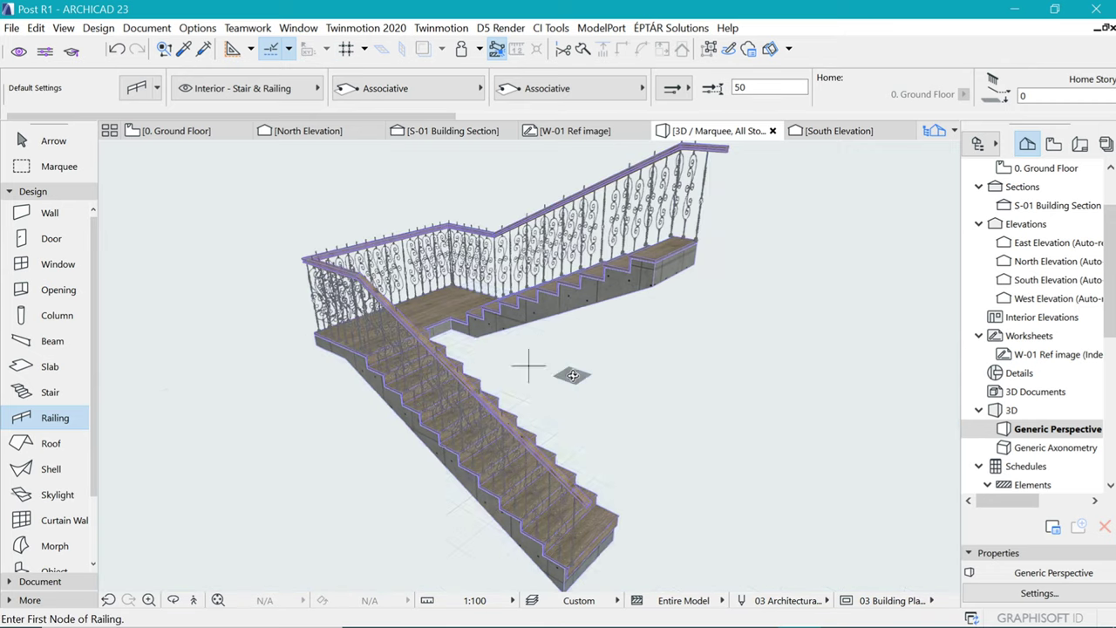
pyautogui.keyDown('shift'); pyautogui.moveTo(528, 368); pyautogui.dragTo(661, 347, button='middle'); pyautogui.keyUp('shift')
# On the Ground Floor plan, select all the iron parts of the baluster and rotate them 90° about the baluster's center
pyautogui.click(177, 131)
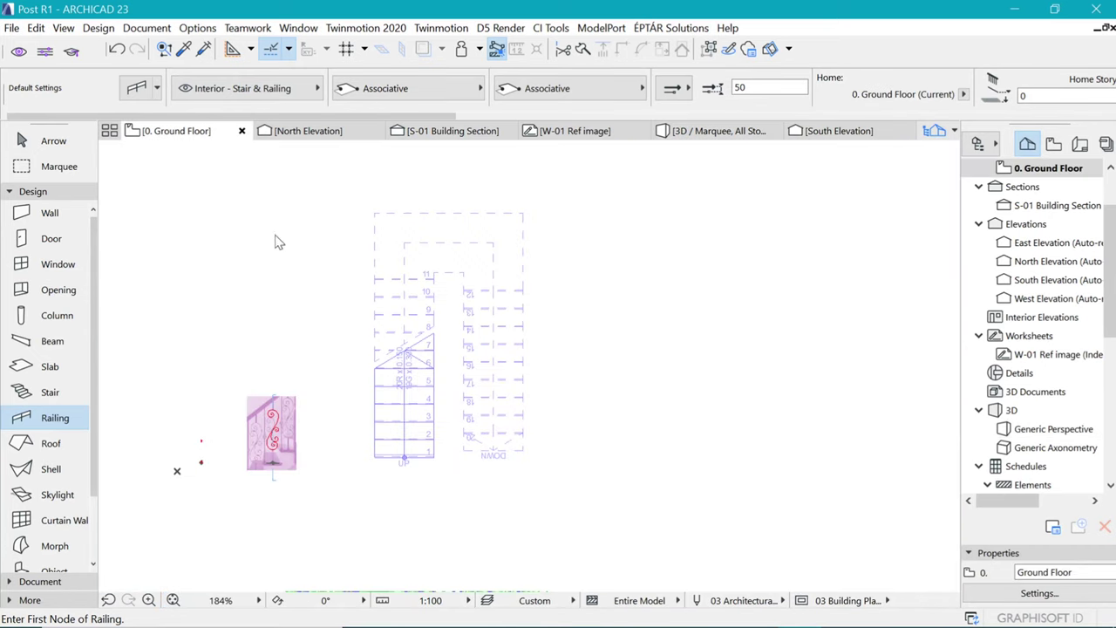
pyautogui.scroll(5, 251, 462)
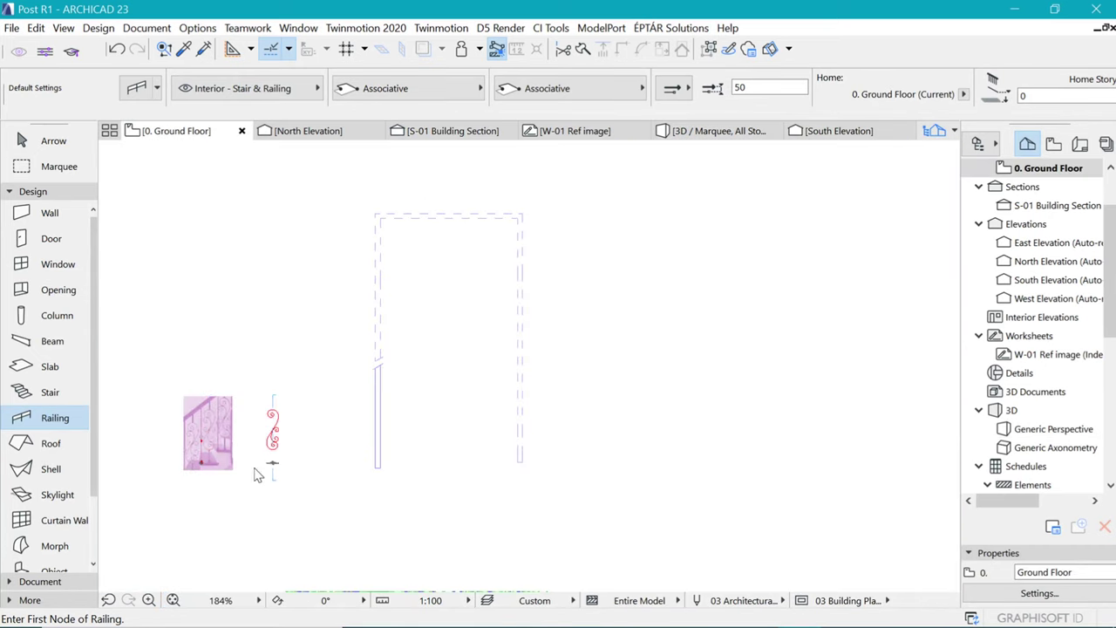
pyautogui.press('m')
pyautogui.scroll(6, 300, 457)
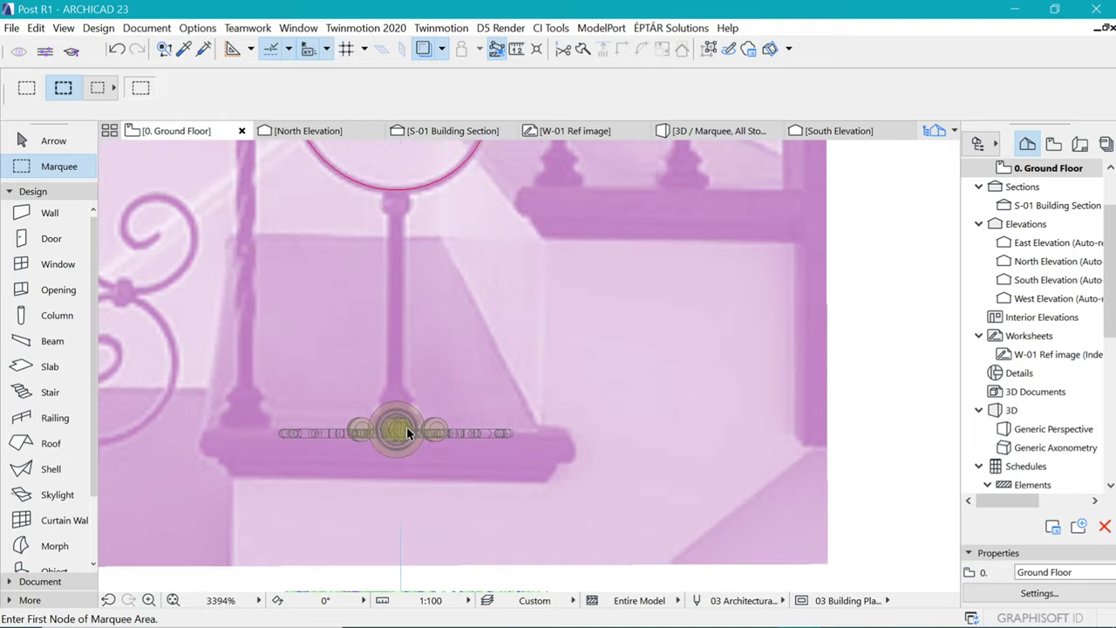
pyautogui.hotkey('ctrl', 'a')
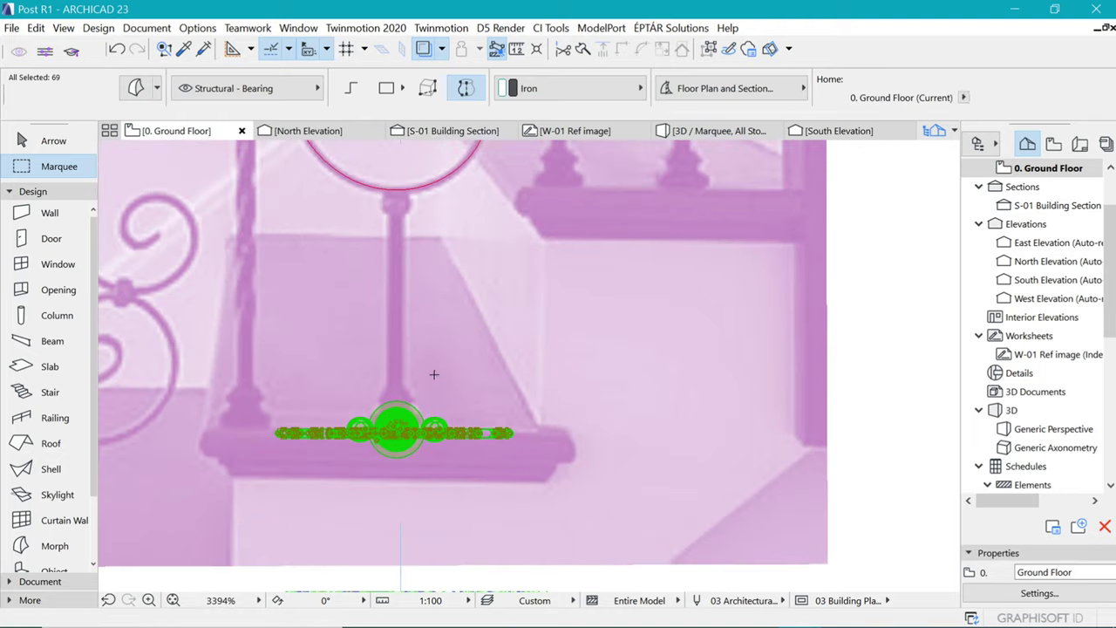
pyautogui.hotkey('ctrl', 'e')
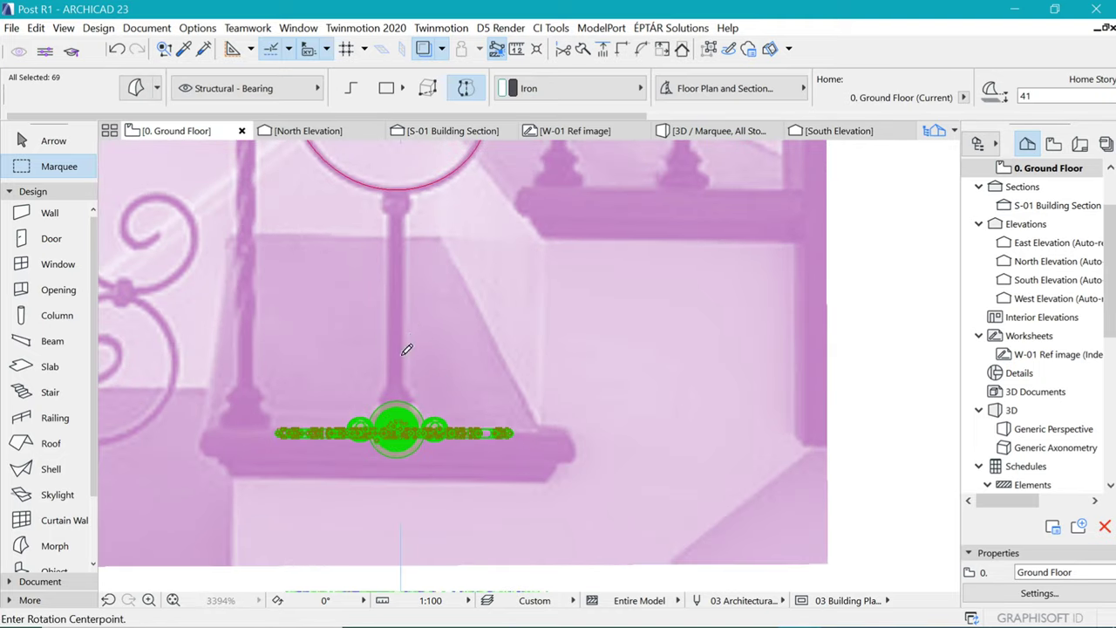
pyautogui.click(402, 433)
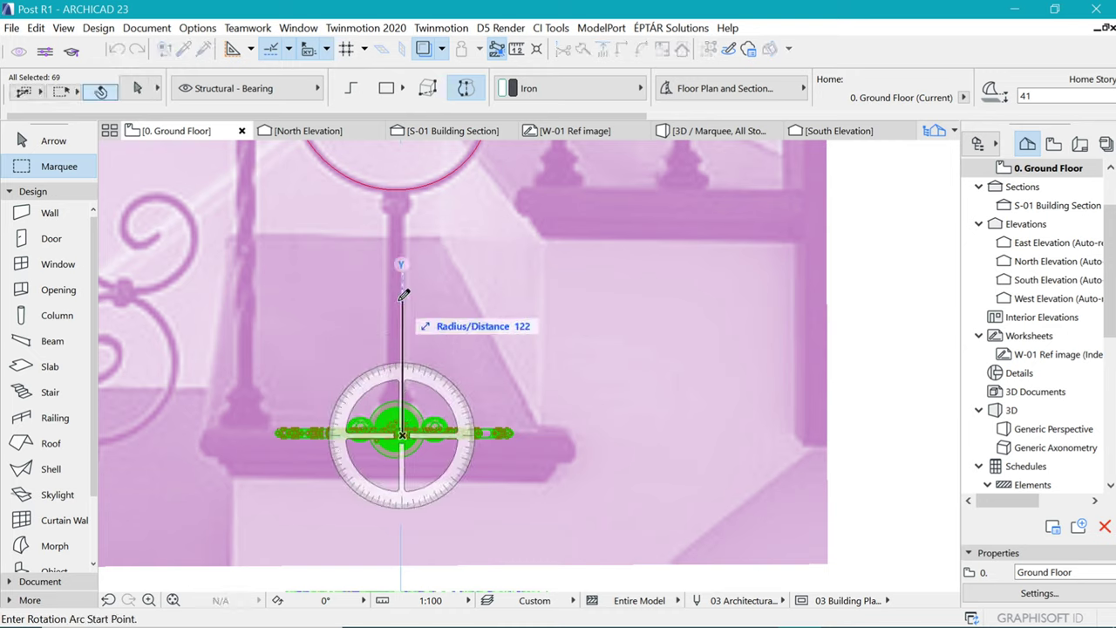
pyautogui.click(402, 301)
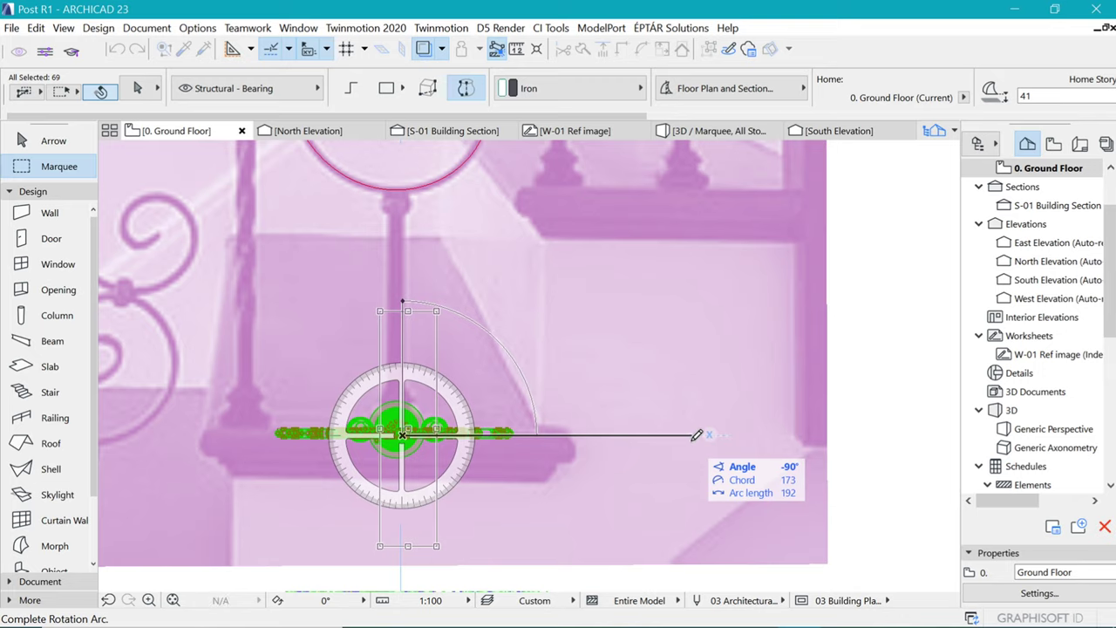
pyautogui.press('Tab')
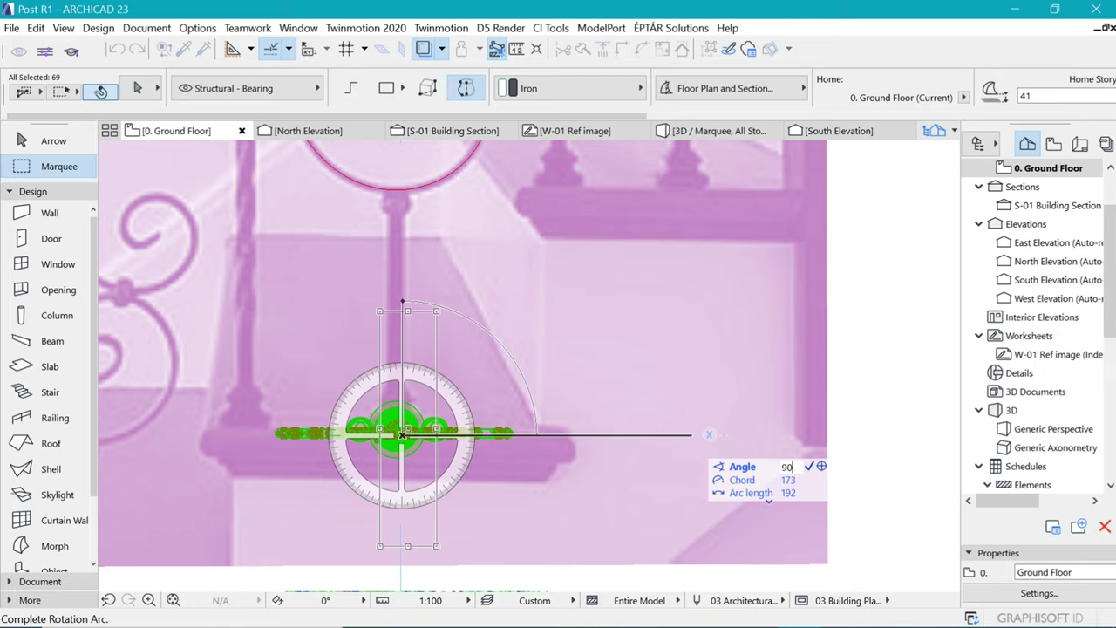
pyautogui.write('90')
pyautogui.press('Return')
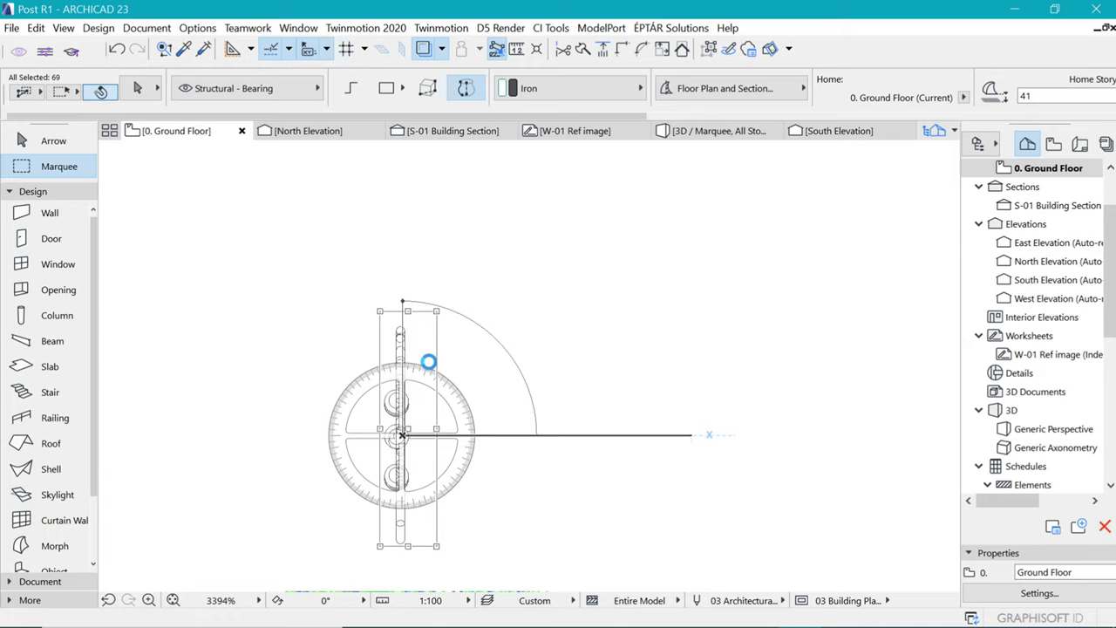
# Save the rotated parts as a Railing Post in the Embedded Library, replacing 01 baluster.gsm, and accept the object's basic settings
pyautogui.scroll(-3, 409, 361)
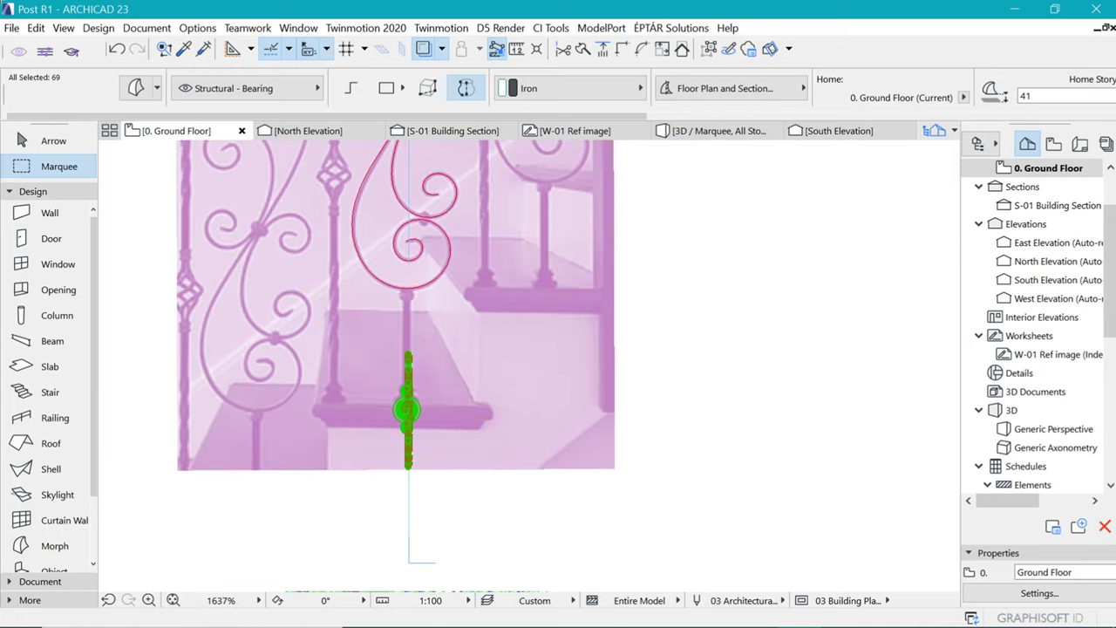
pyautogui.click(12, 28)
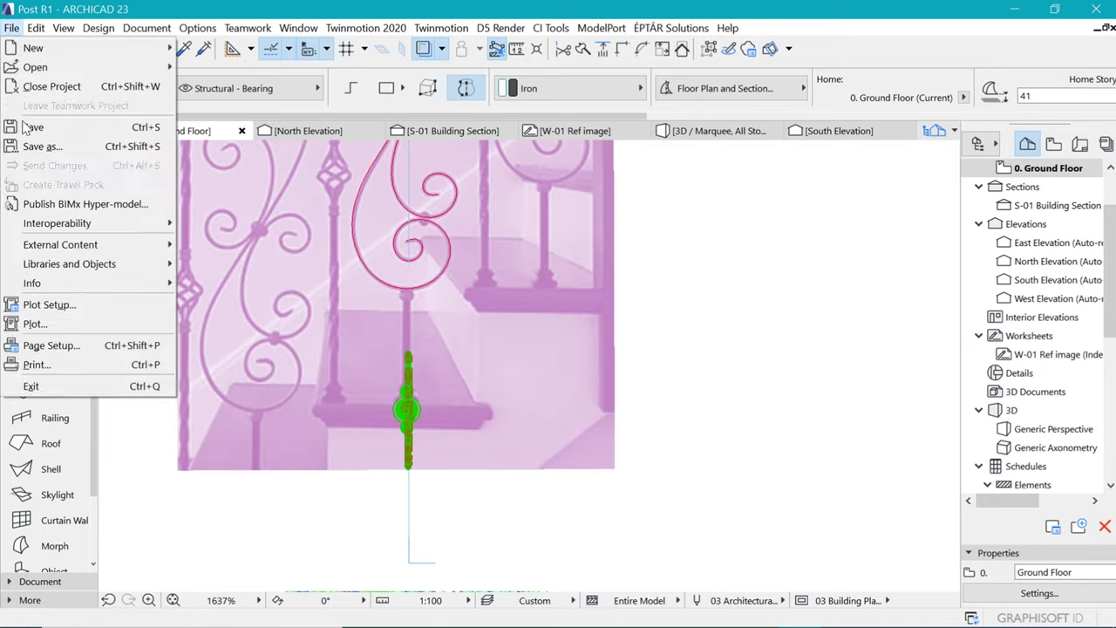
pyautogui.moveTo(131, 264)
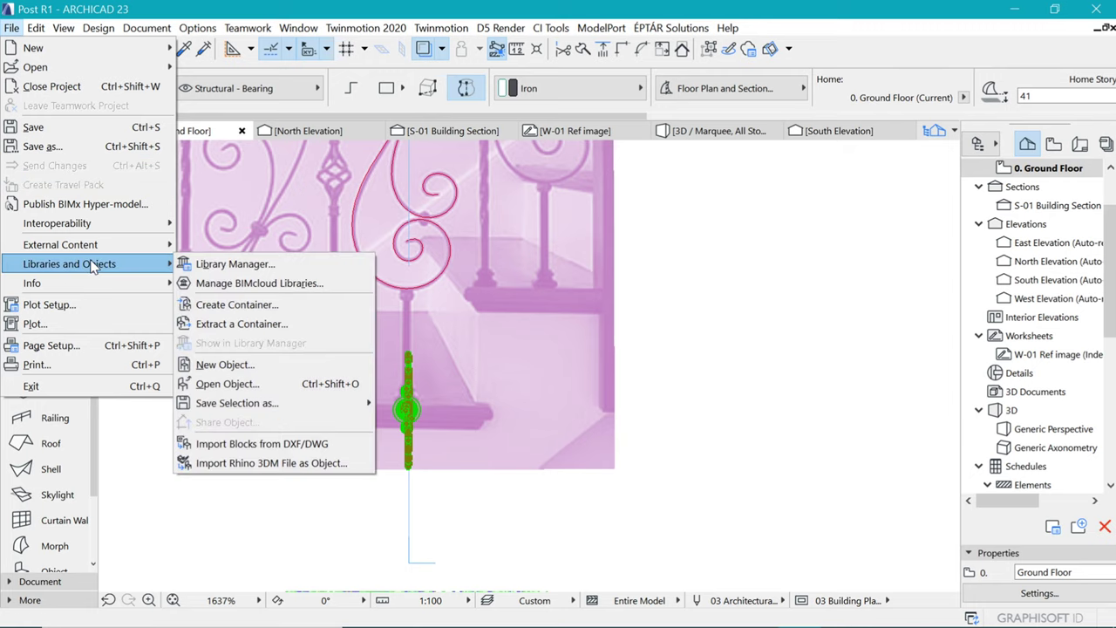
pyautogui.moveTo(251, 403)
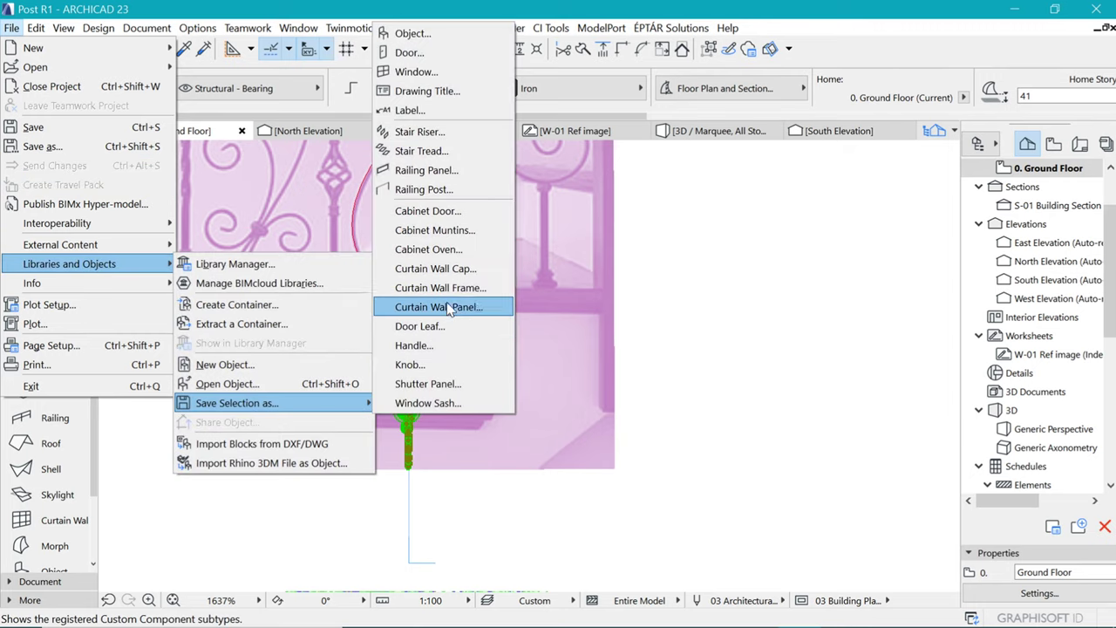
pyautogui.click(444, 189)
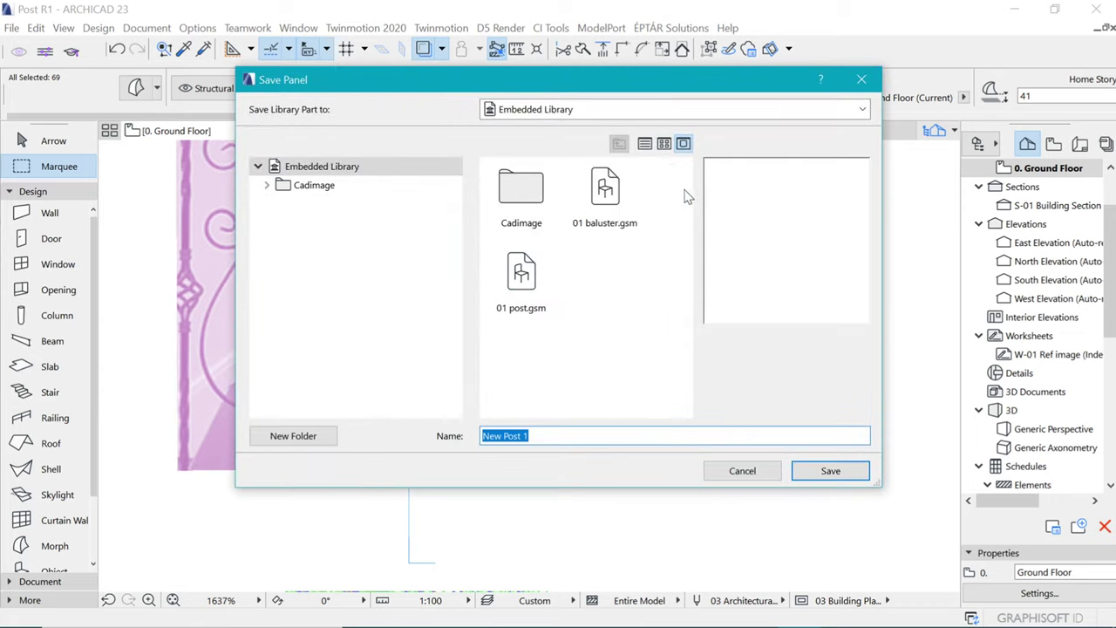
pyautogui.click(611, 212)
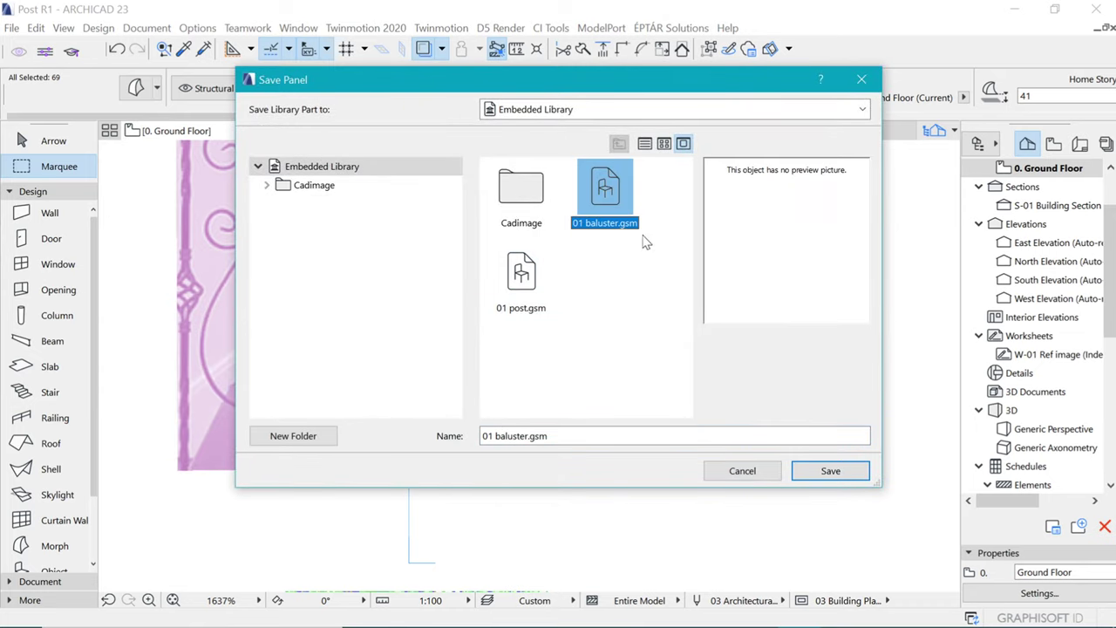
pyautogui.click(830, 472)
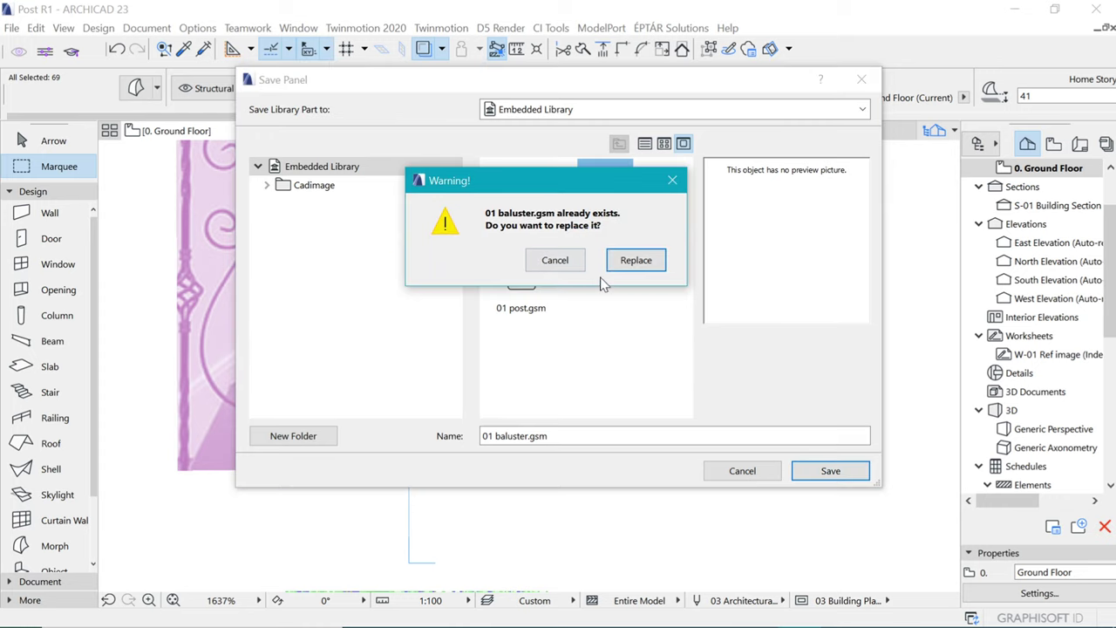
pyautogui.click(635, 261)
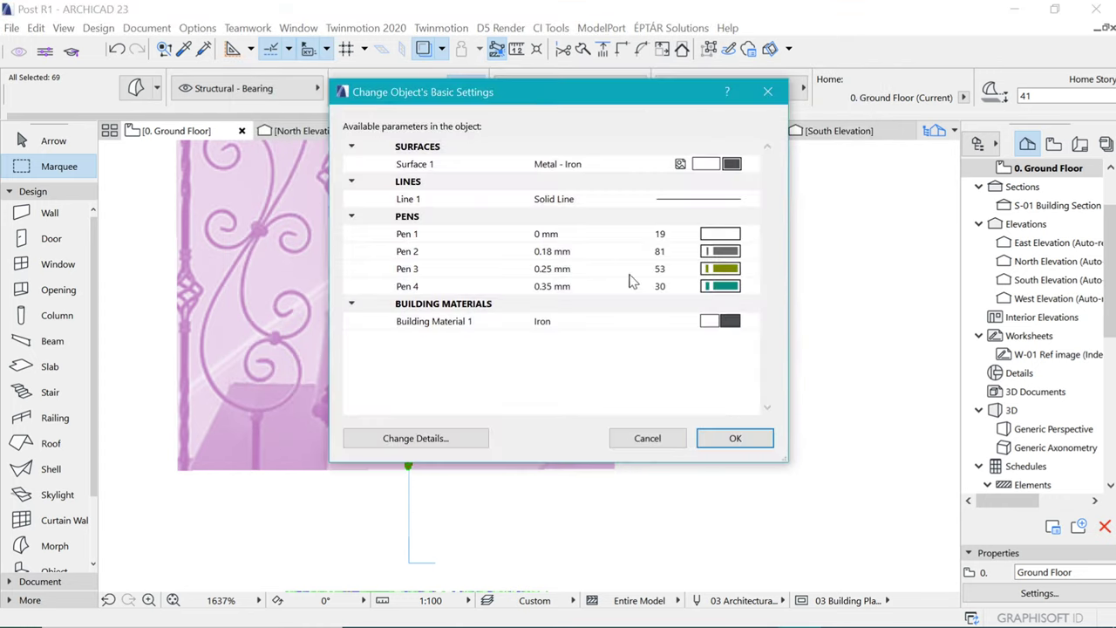
pyautogui.click(716, 437)
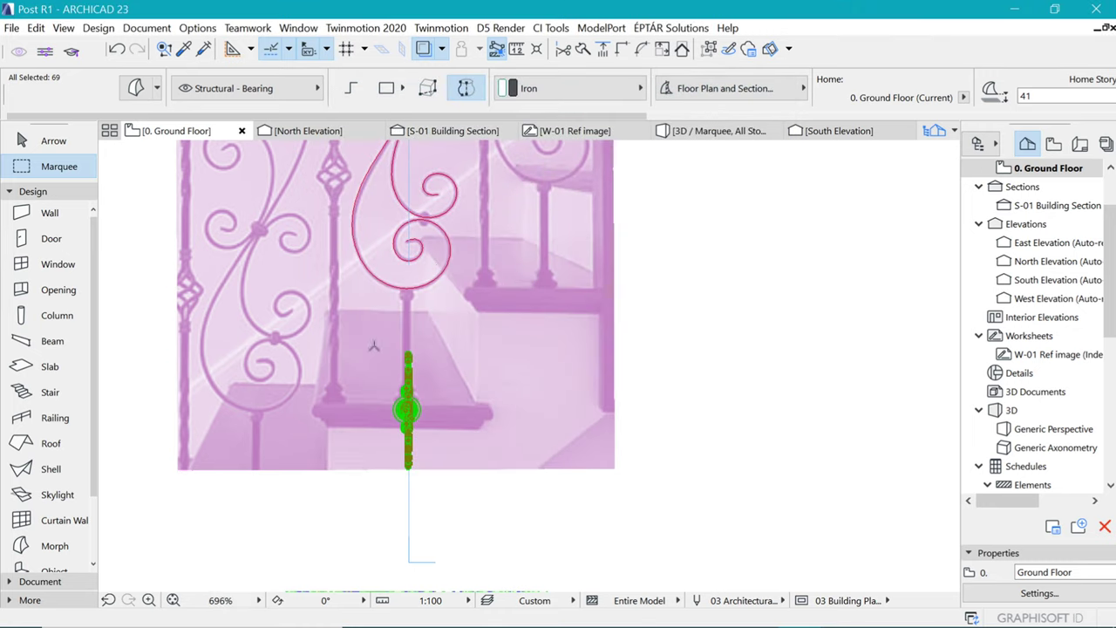
# Clear the selection, draw a marquee around the U-shaped stair on the plan and show that area in 3D
pyautogui.scroll(-5, 369, 269)
pyautogui.press('Escape')
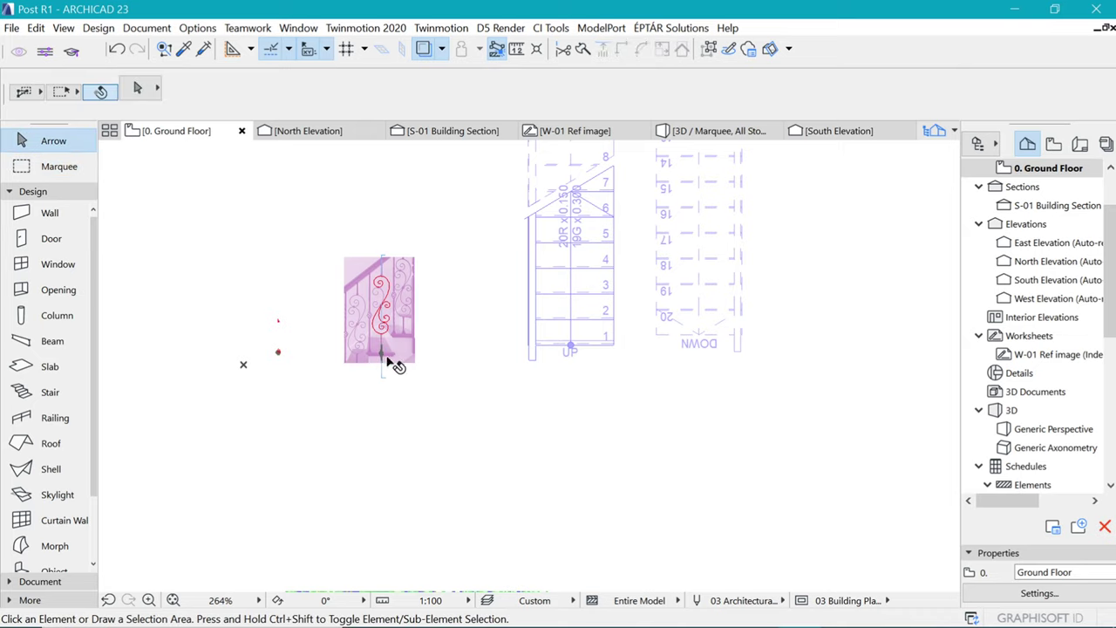
pyautogui.scroll(-3, 391, 363)
pyautogui.press('m')
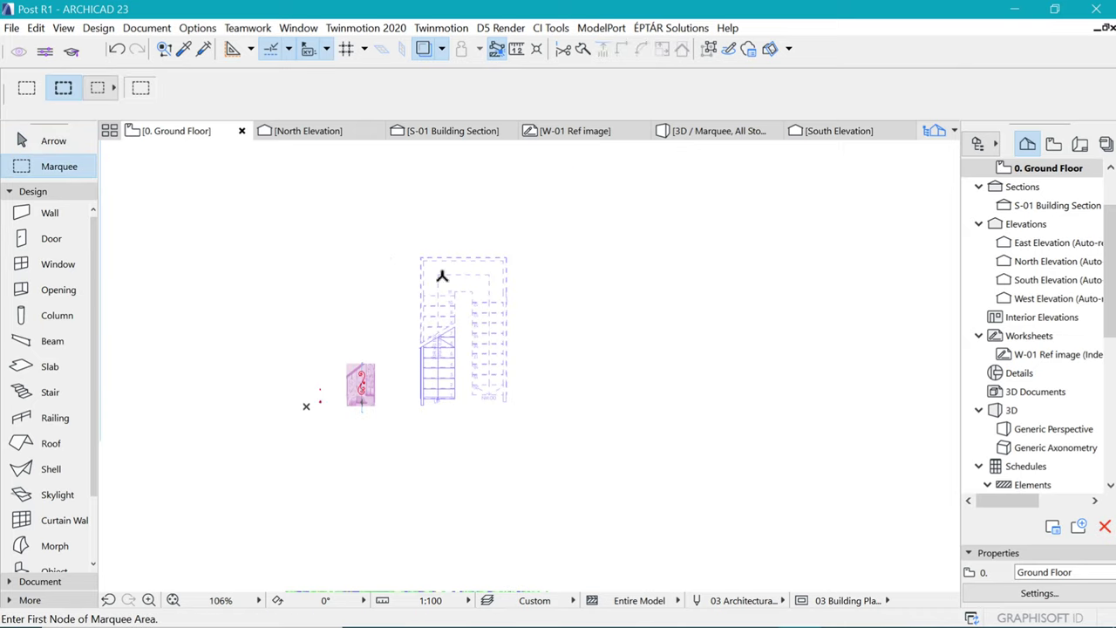
pyautogui.click(388, 237)
pyautogui.click(562, 436)
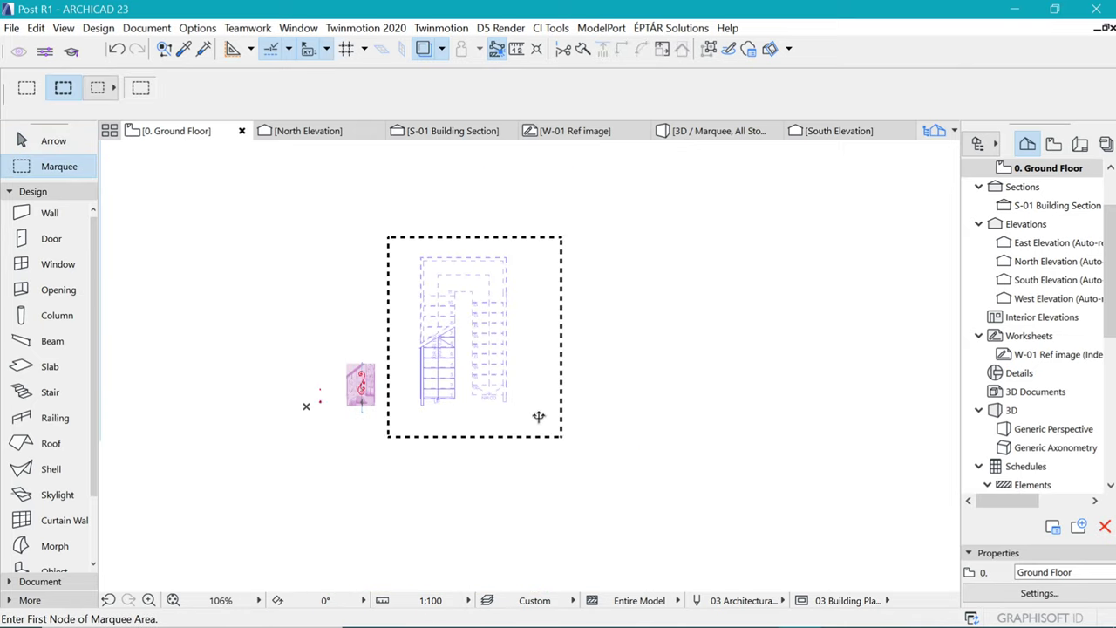
pyautogui.press('F5')
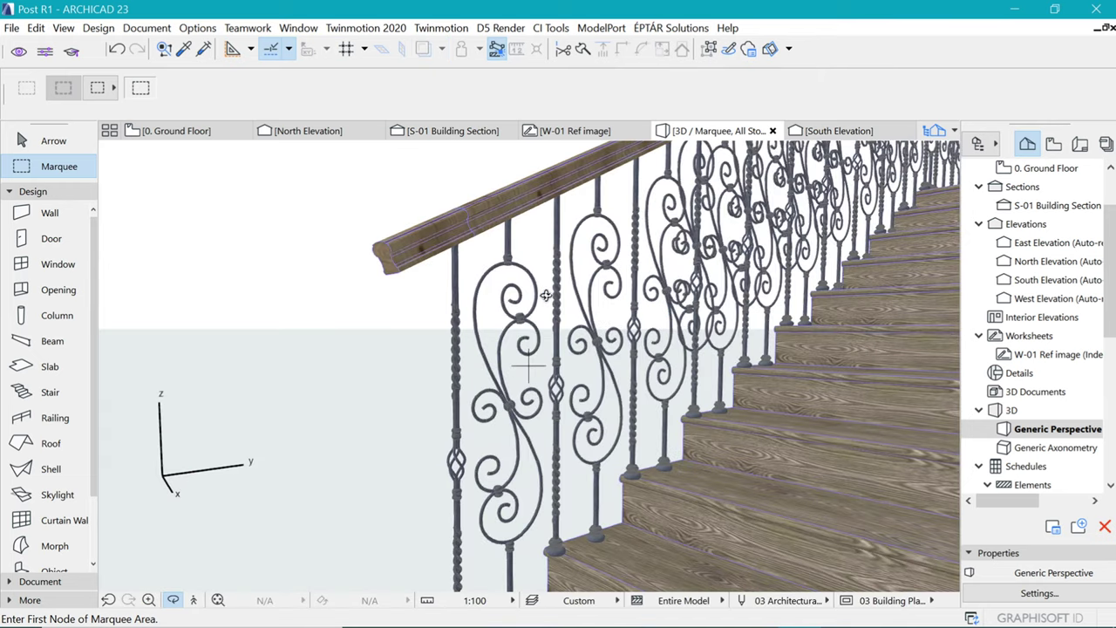
# Examine the orientation and spacing of the updated balusters along the stair flight and landing in 3D
pyautogui.scroll(5, 528, 366)
pyautogui.scroll(-8, 527, 366)
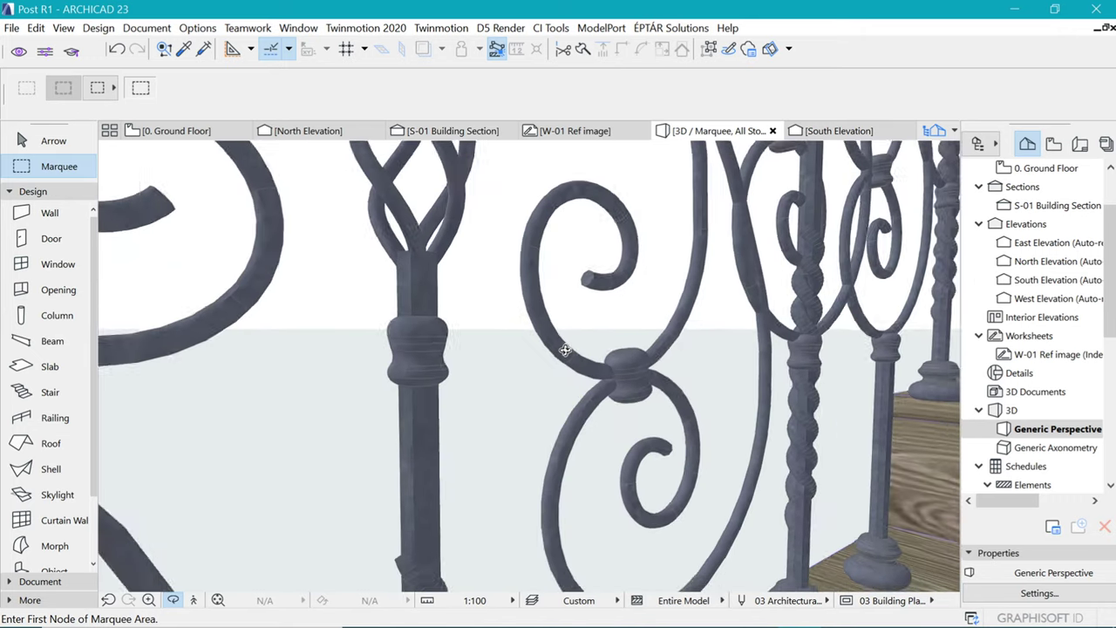
pyautogui.scroll(3, 515, 345)
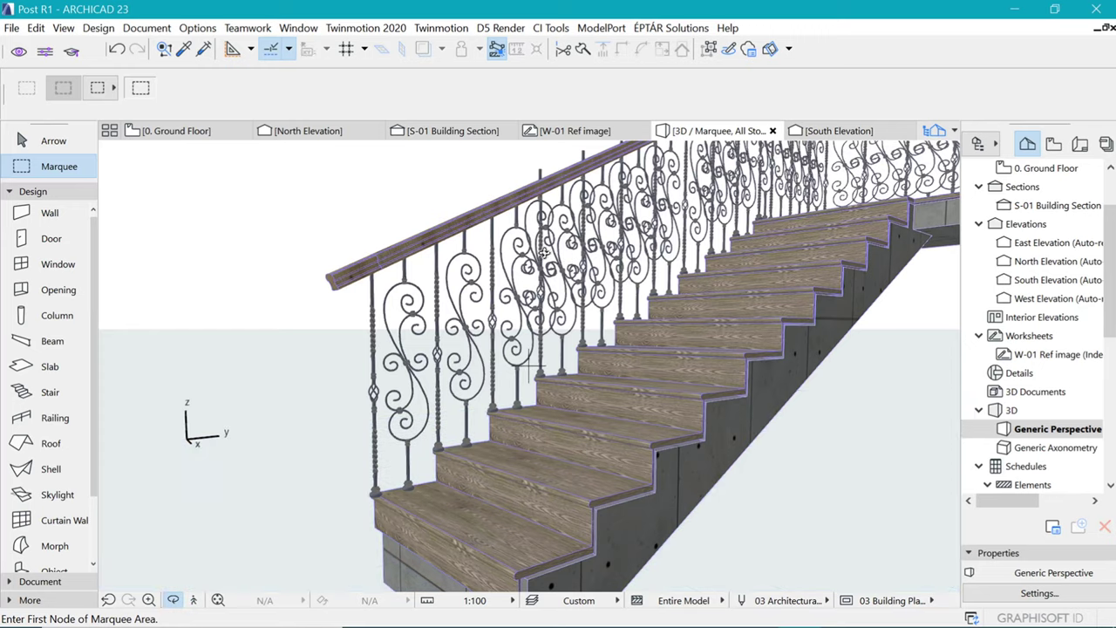
pyautogui.scroll(5, 569, 266)
pyautogui.scroll(-5, 571, 271)
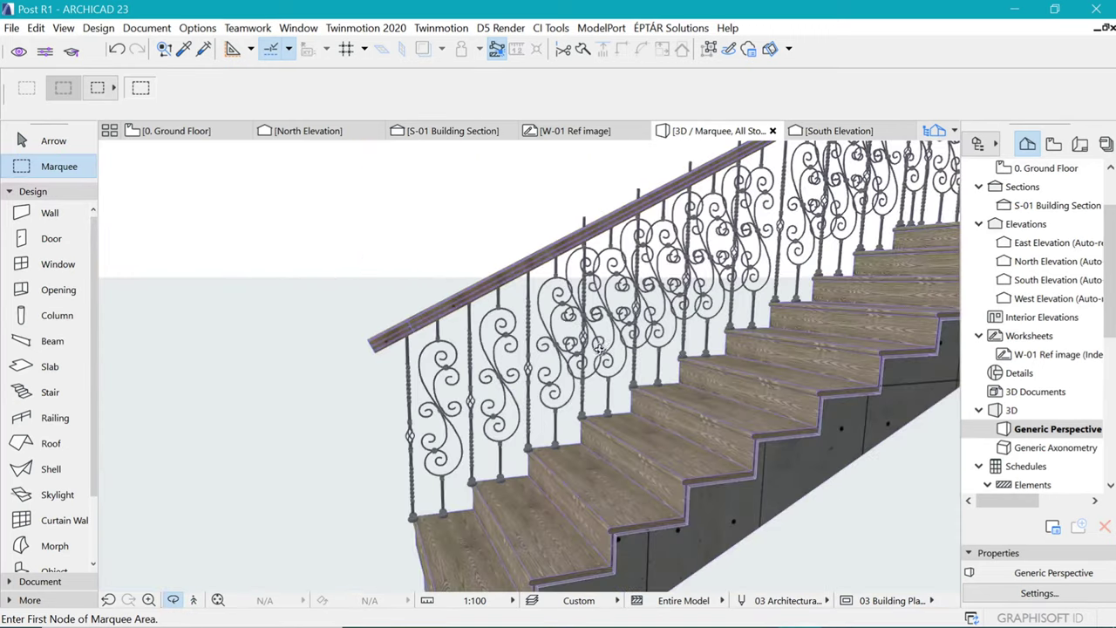
pyautogui.scroll(4, 645, 318)
pyautogui.scroll(6, 645, 319)
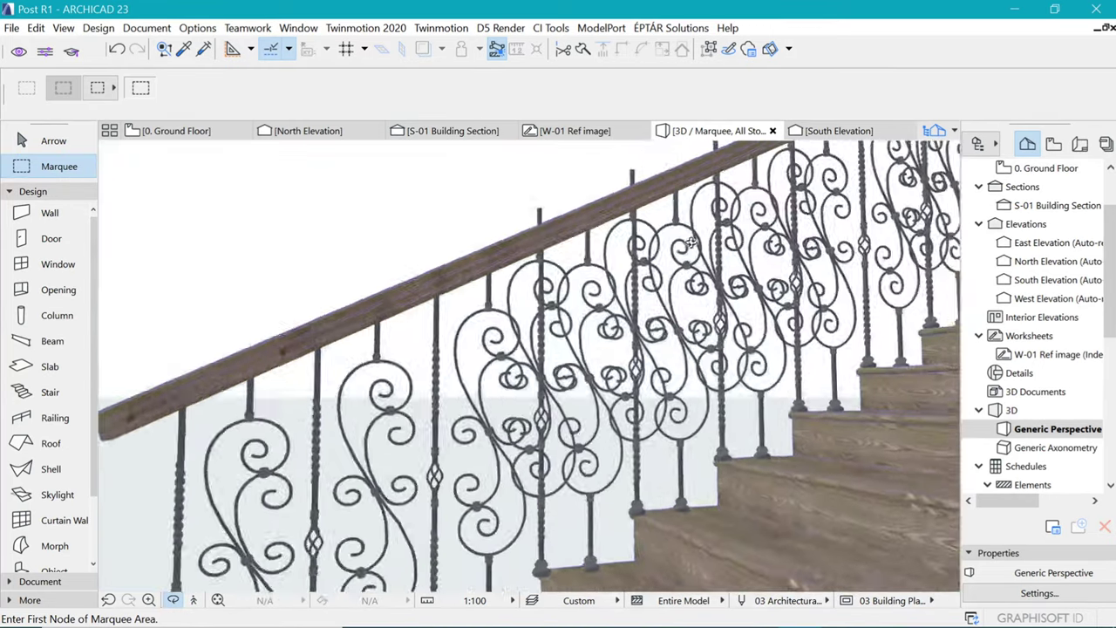
pyautogui.scroll(-5, 931, 283)
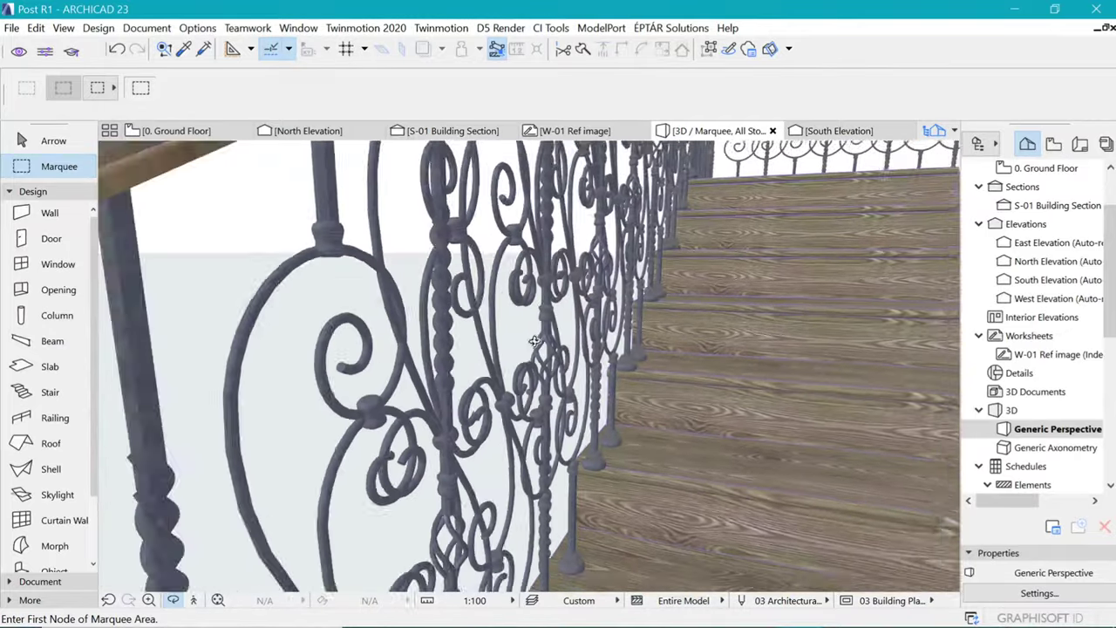
pyautogui.scroll(6, 720, 279)
pyautogui.scroll(-5, 719, 279)
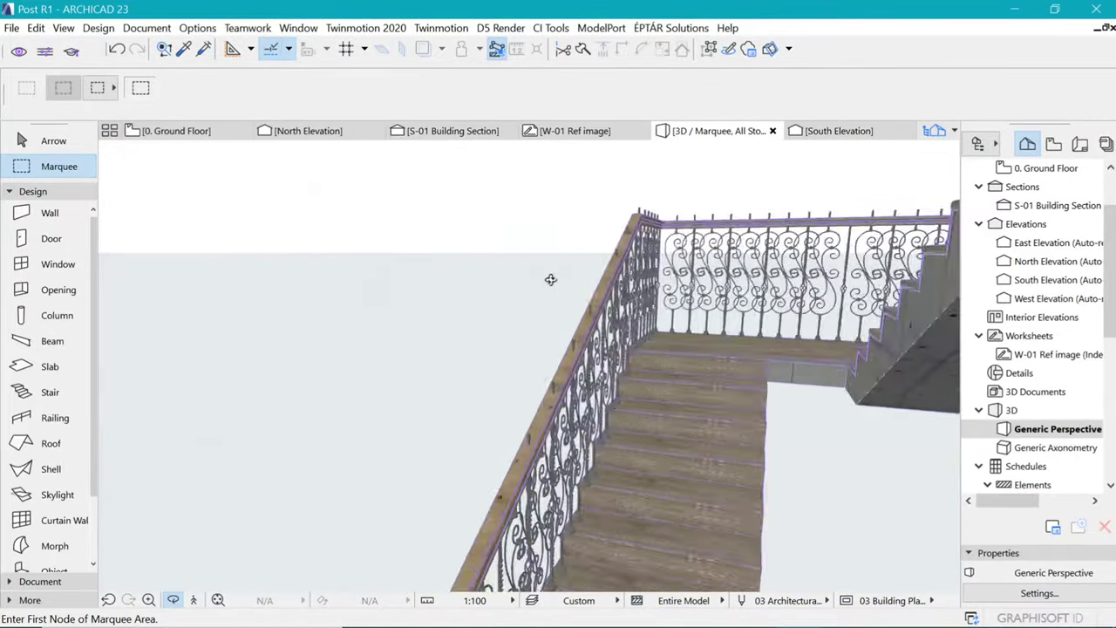
# In the stair railing's selection settings, set the segment baluster's horizontal offset to 155 and apply the change
pyautogui.click(782, 381)
pyautogui.doubleClick(512, 275)
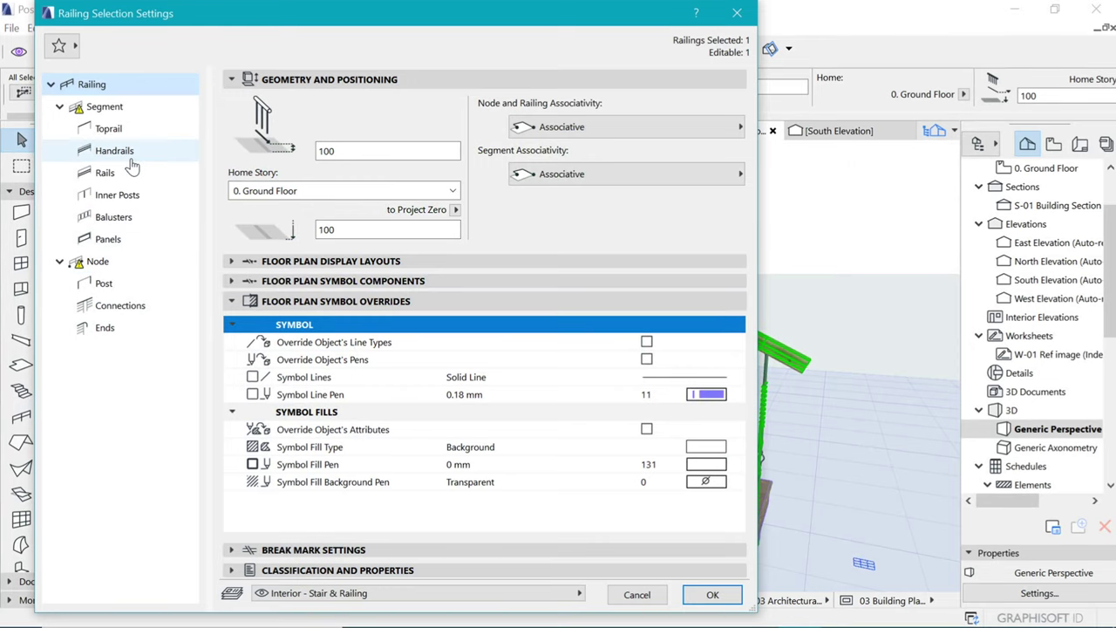
pyautogui.click(111, 129)
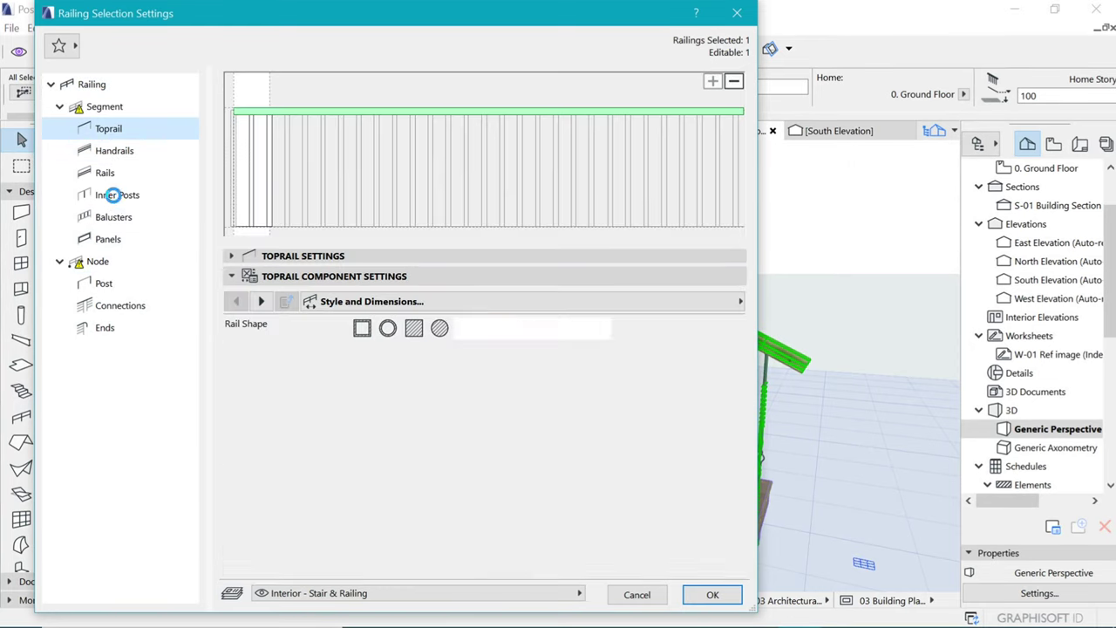
pyautogui.click(112, 218)
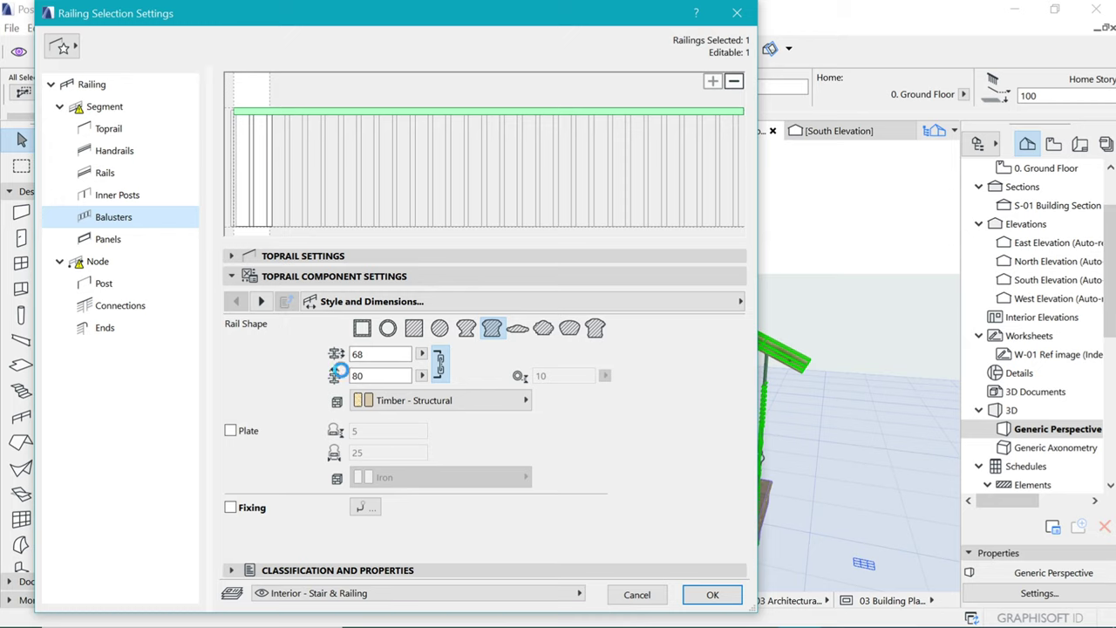
pyautogui.click(333, 473)
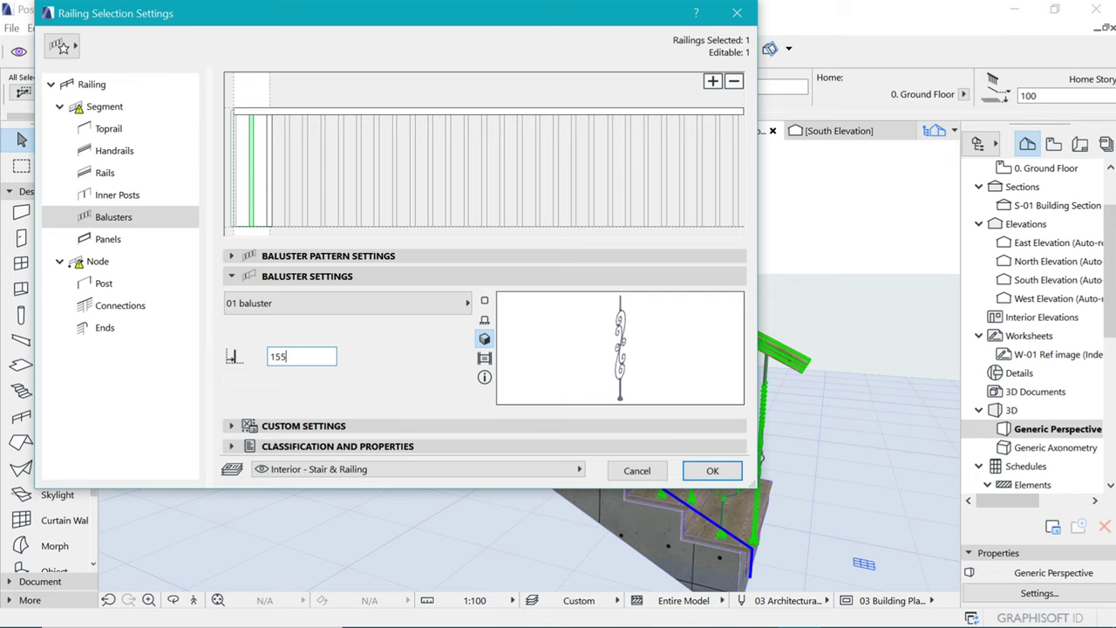
pyautogui.write('155')
pyautogui.click(712, 471)
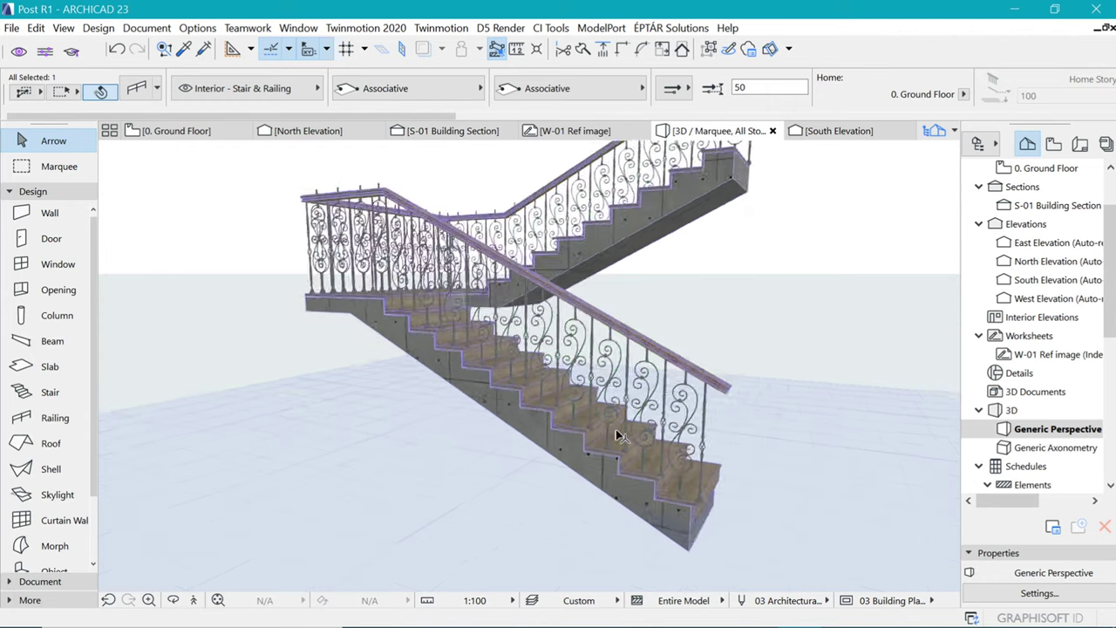
# Deselect the railing and examine the balusters, posts and toprail along the flights and around the landing corners
pyautogui.scroll(5, 514, 341)
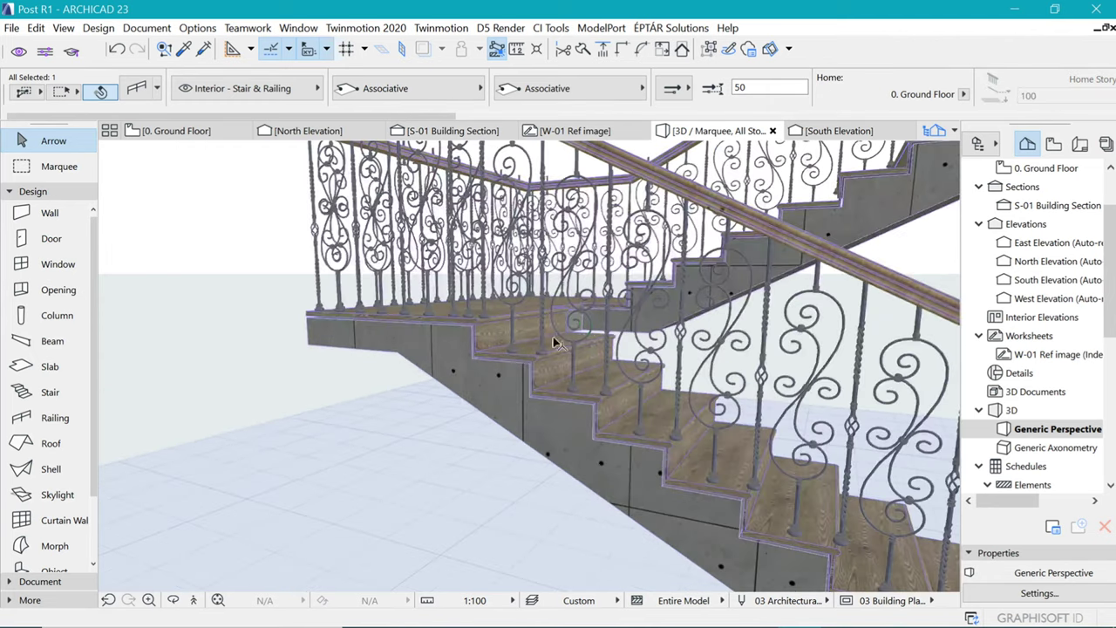
pyautogui.click(553, 337)
pyautogui.press('Escape')
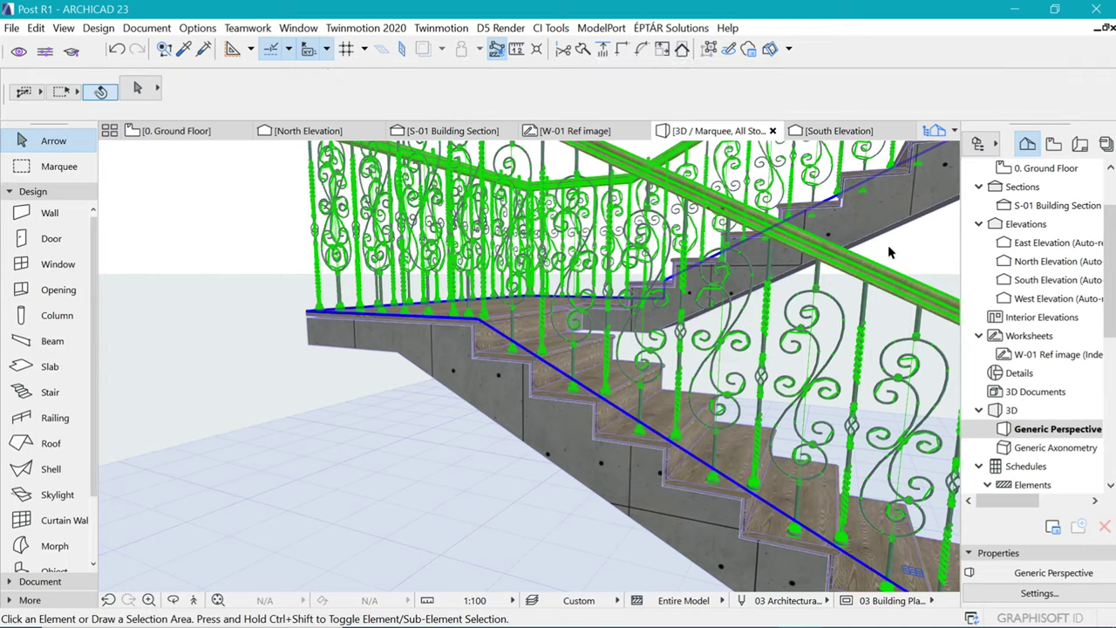
pyautogui.scroll(5, 453, 327)
pyautogui.keyDown('shift'); pyautogui.moveTo(454, 327); pyautogui.dragTo(524, 255, button='middle'); pyautogui.keyUp('shift')
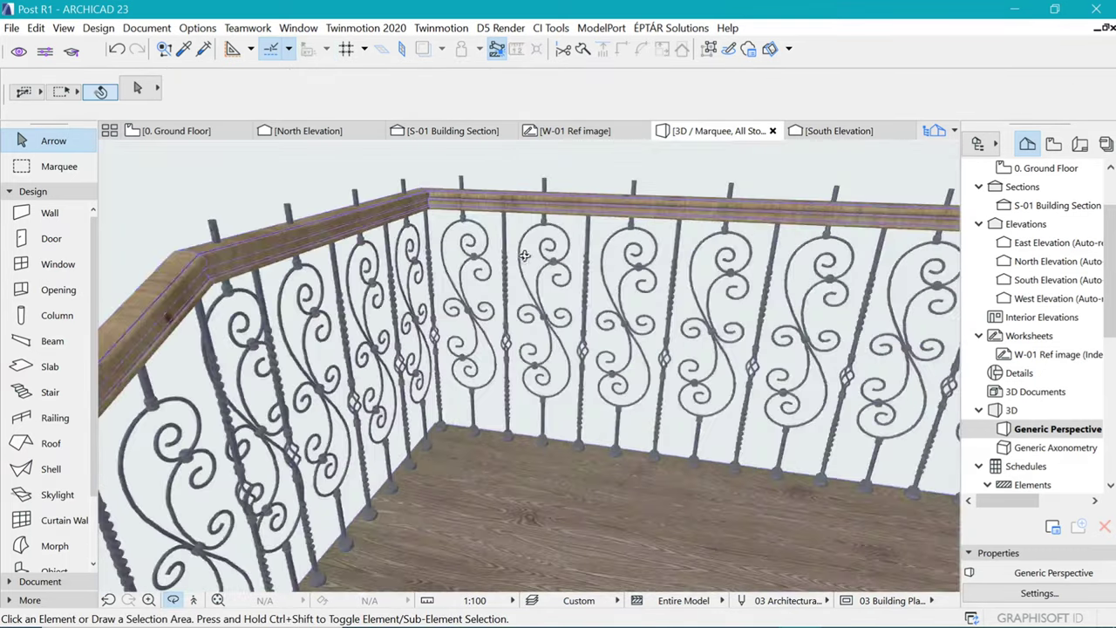
pyautogui.keyDown('shift'); pyautogui.moveTo(427, 275); pyautogui.dragTo(345, 325, button='middle'); pyautogui.keyUp('shift')
pyautogui.scroll(5, 346, 325)
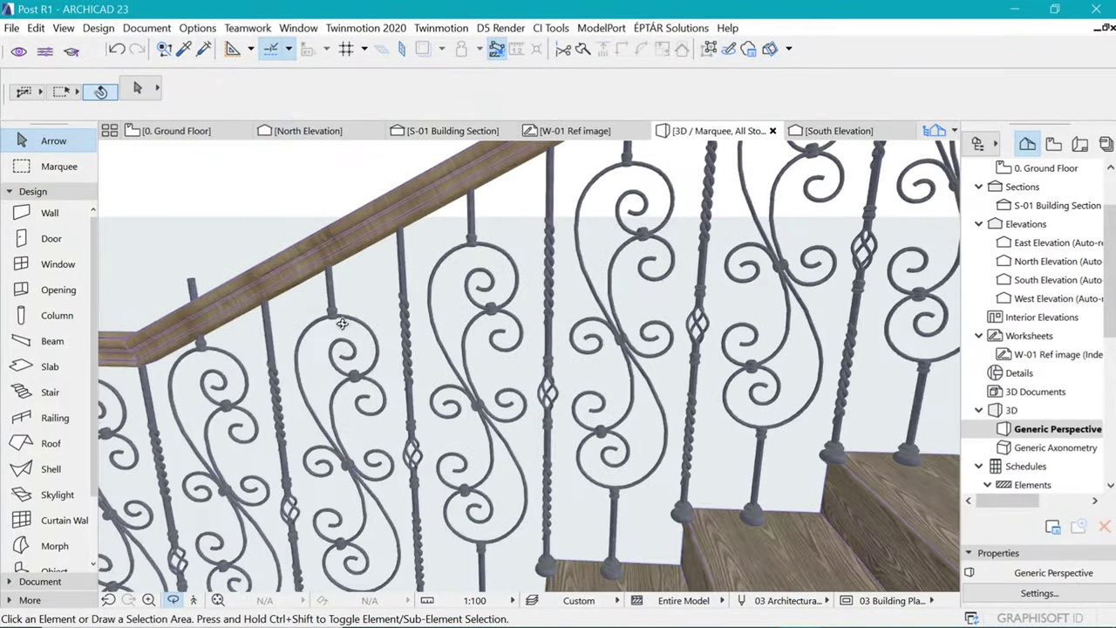
pyautogui.scroll(-8, 494, 298)
pyautogui.scroll(-2, 493, 298)
pyautogui.keyDown('shift'); pyautogui.moveTo(567, 314); pyautogui.dragTo(323, 319, button='middle'); pyautogui.keyUp('shift')
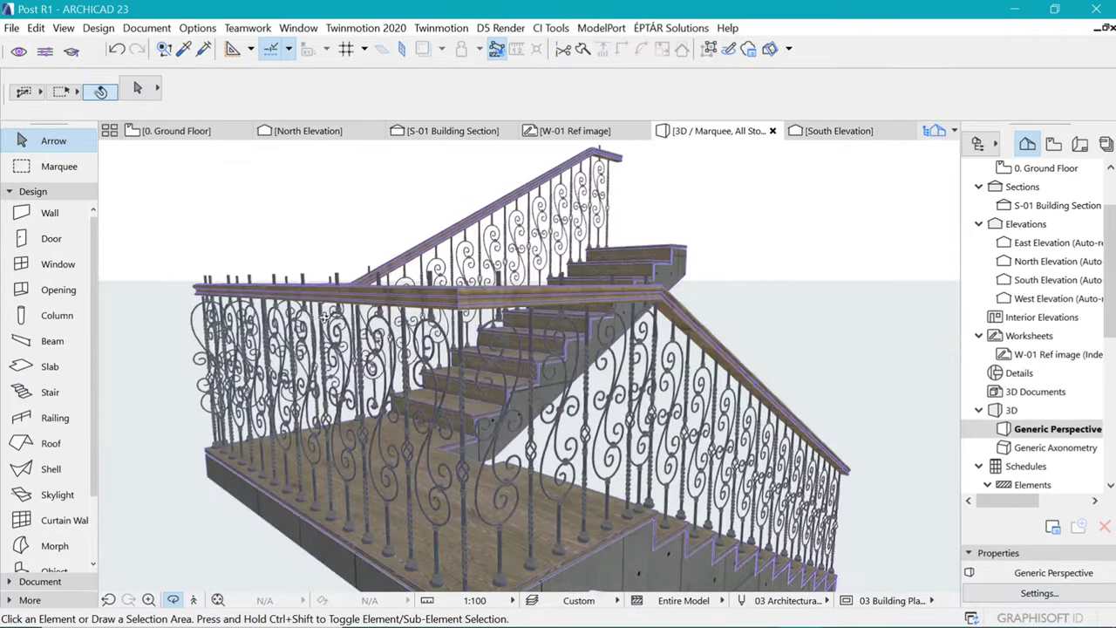
pyautogui.keyDown('shift'); pyautogui.moveTo(654, 279); pyautogui.dragTo(495, 329, button='middle'); pyautogui.keyUp('shift')
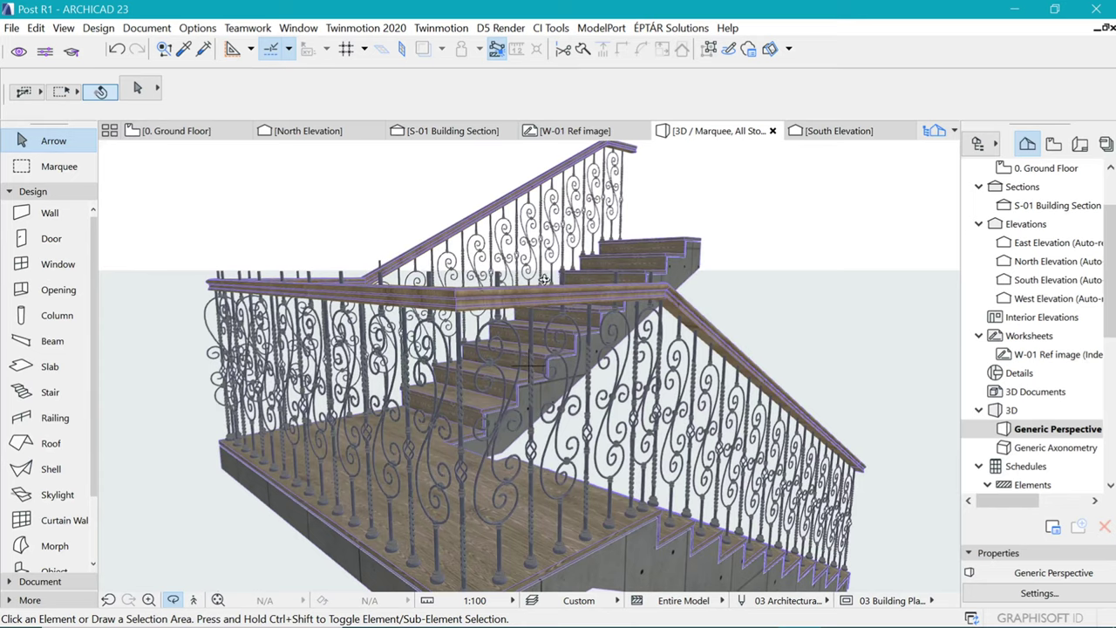
pyautogui.scroll(2, 543, 279)
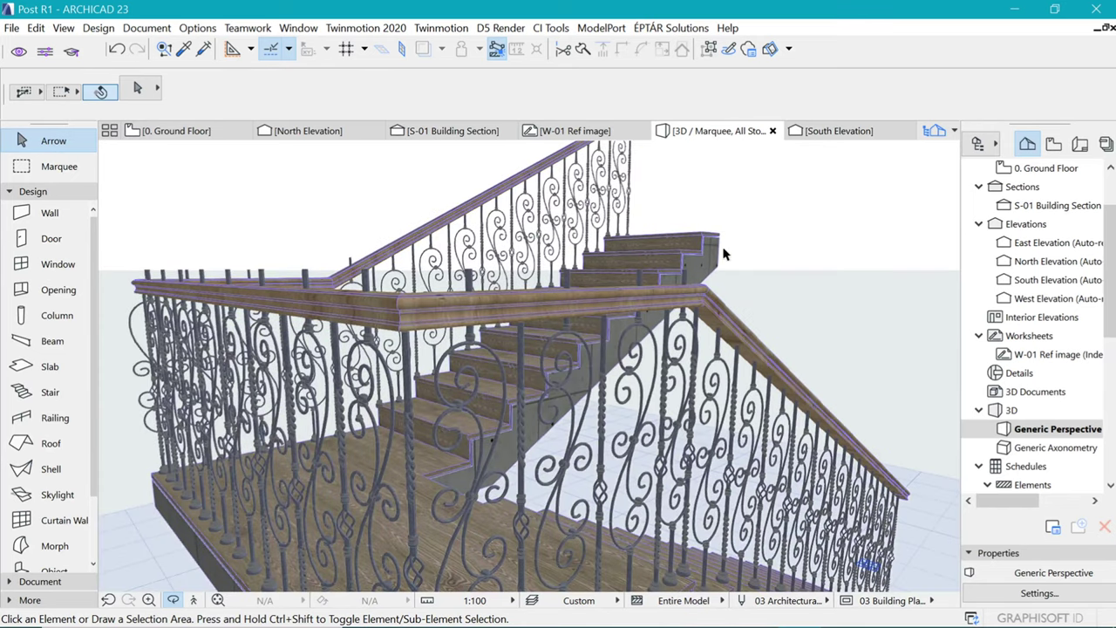
# In the stair railing's edit mode, assign the toprail along the landing's side and the lower flight as operator in Solid Element Operations
pyautogui.click(445, 309)
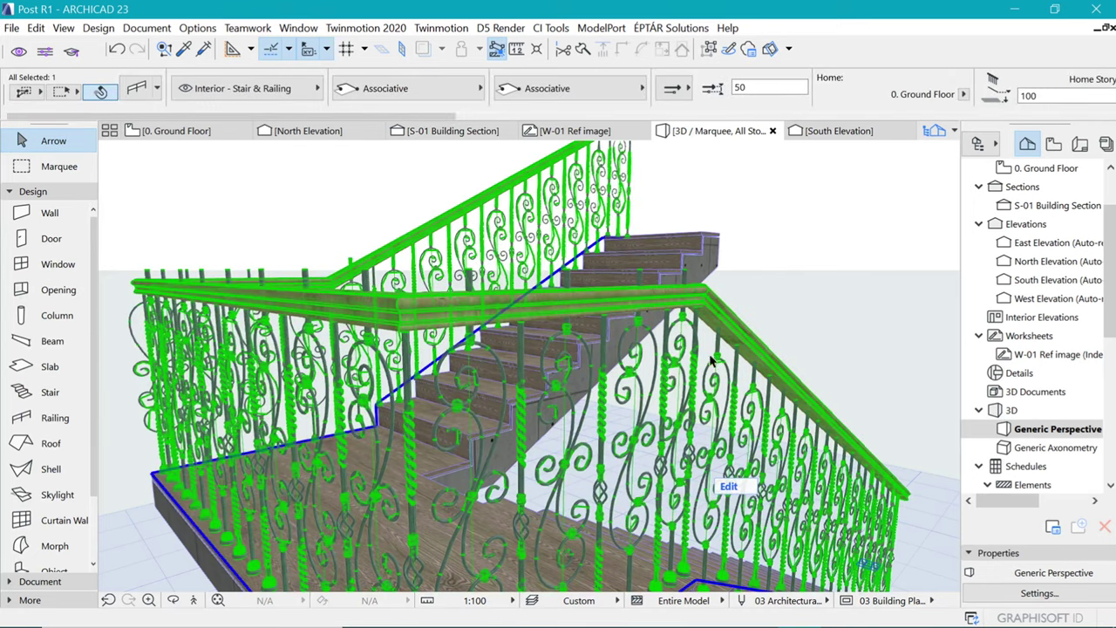
pyautogui.click(729, 485)
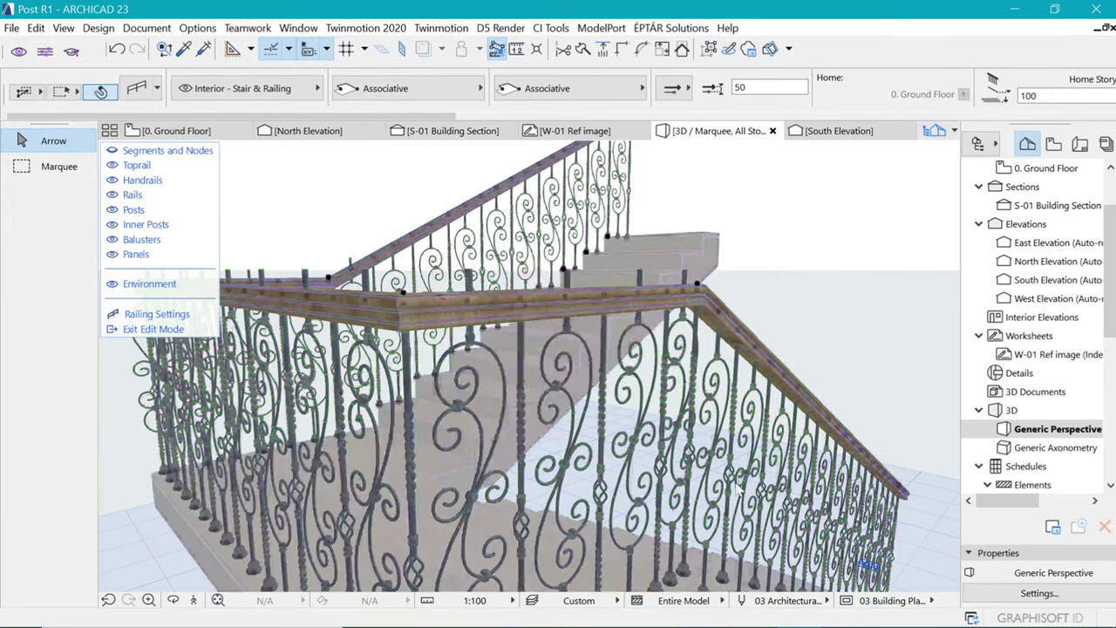
pyautogui.click(425, 307)
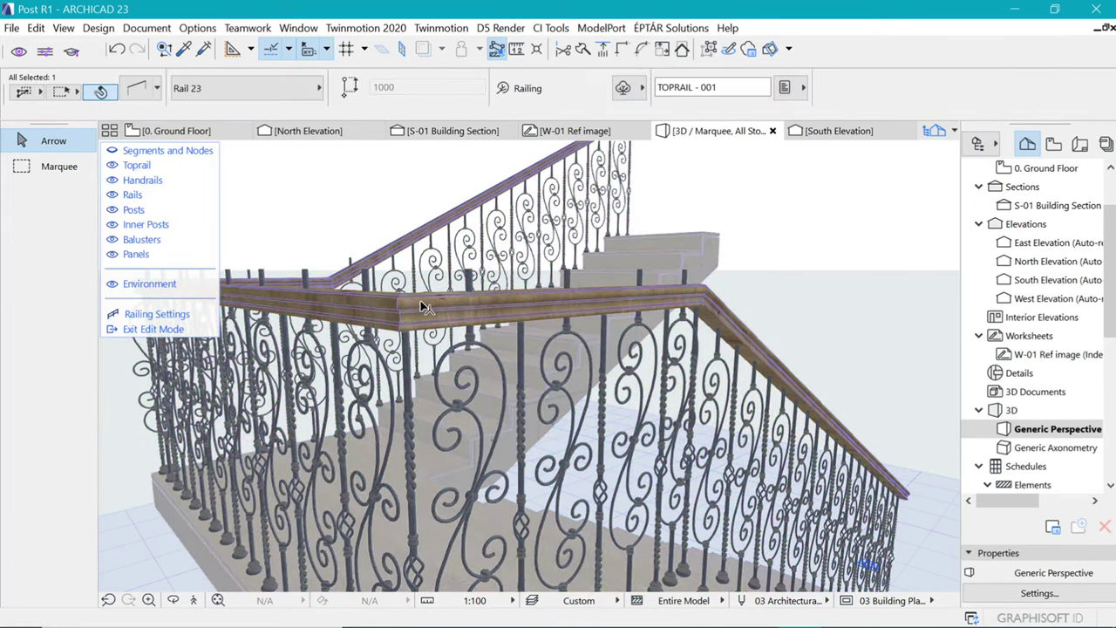
pyautogui.rightClick(785, 193)
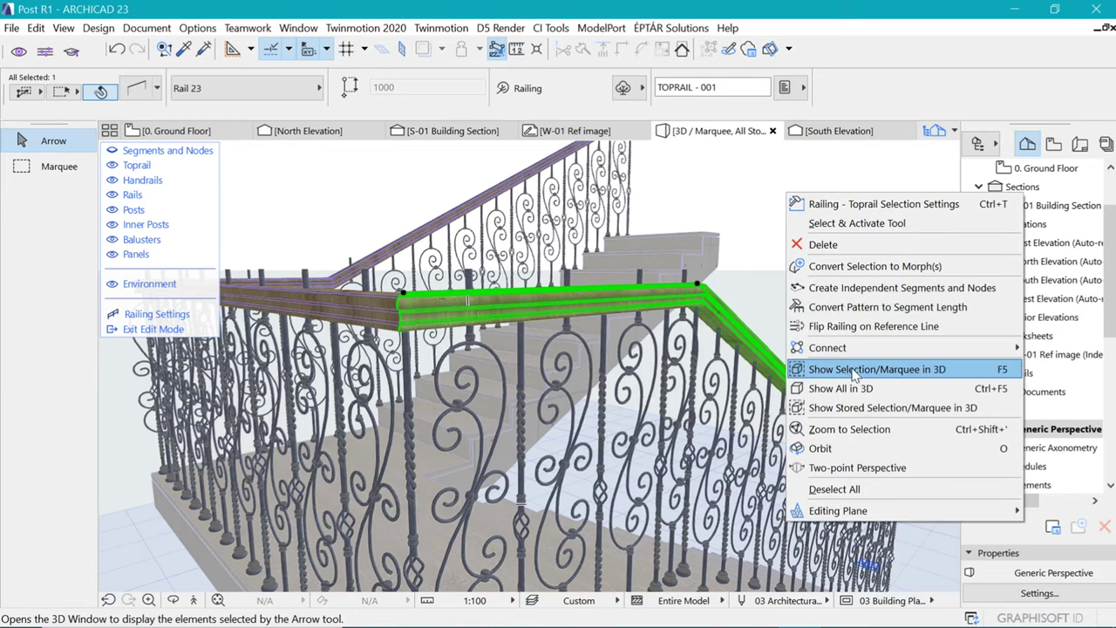
pyautogui.moveTo(851, 349)
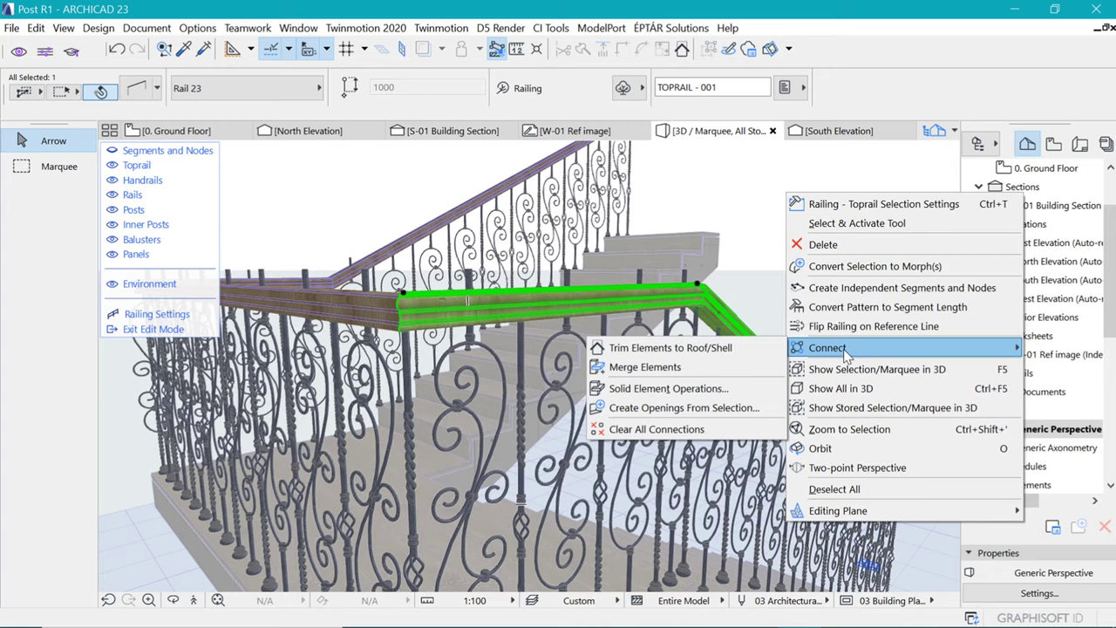
pyautogui.click(688, 389)
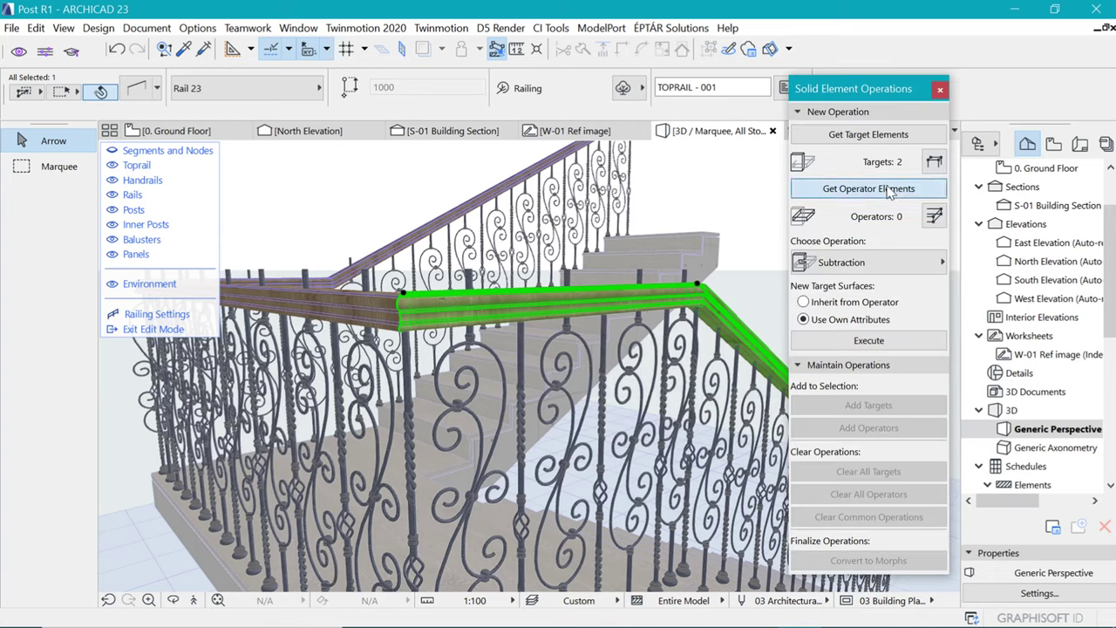
pyautogui.click(897, 188)
pyautogui.click(717, 171)
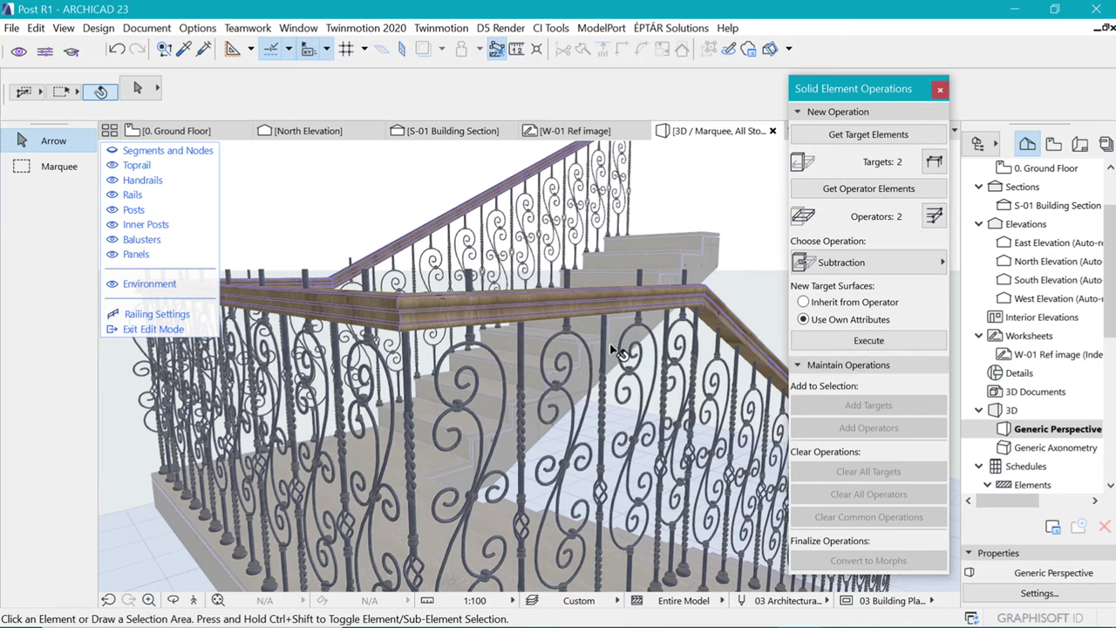
# Trim the landing-side and lower-flight balusters against that toprail using Subtraction with upward extrusion
pyautogui.moveTo(645, 327); pyautogui.dragTo(452, 460)
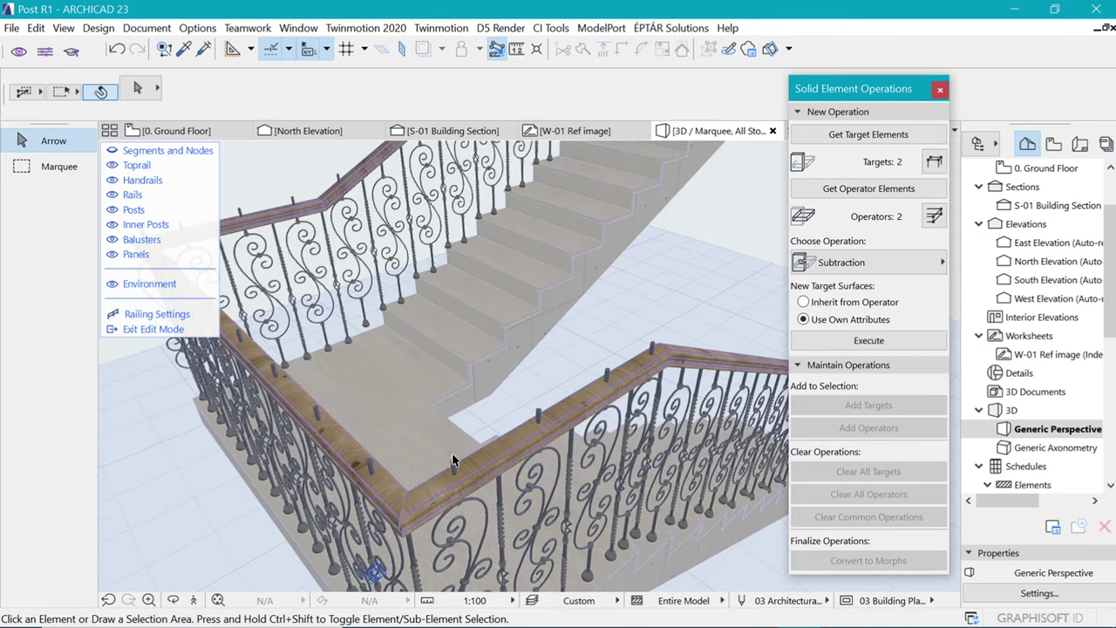
pyautogui.click(453, 462)
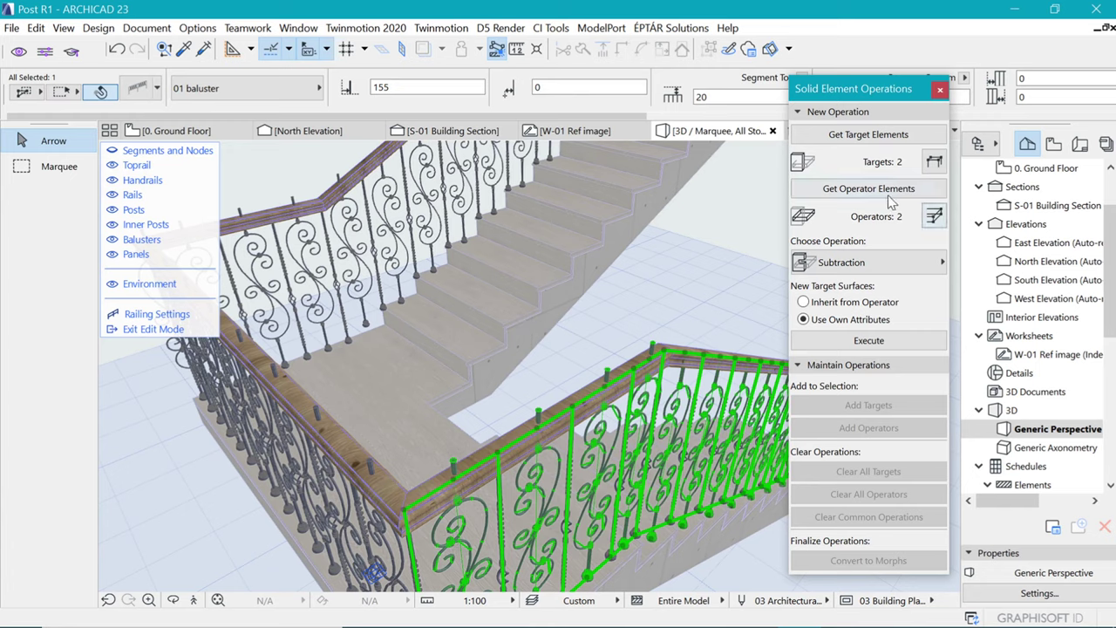
pyautogui.click(875, 136)
pyautogui.click(842, 263)
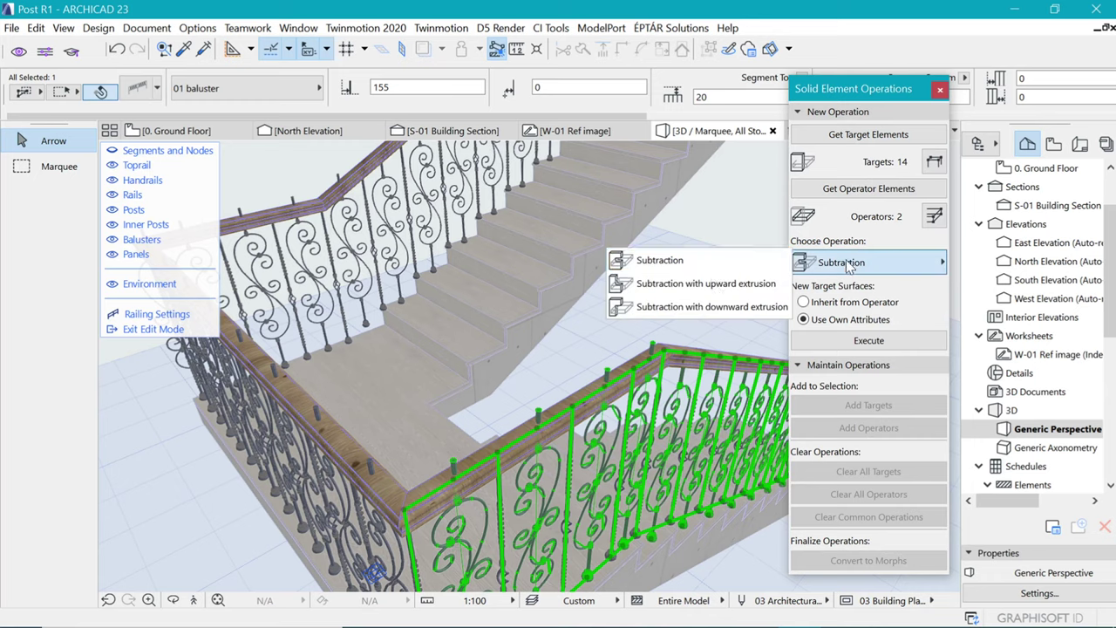
pyautogui.click(669, 284)
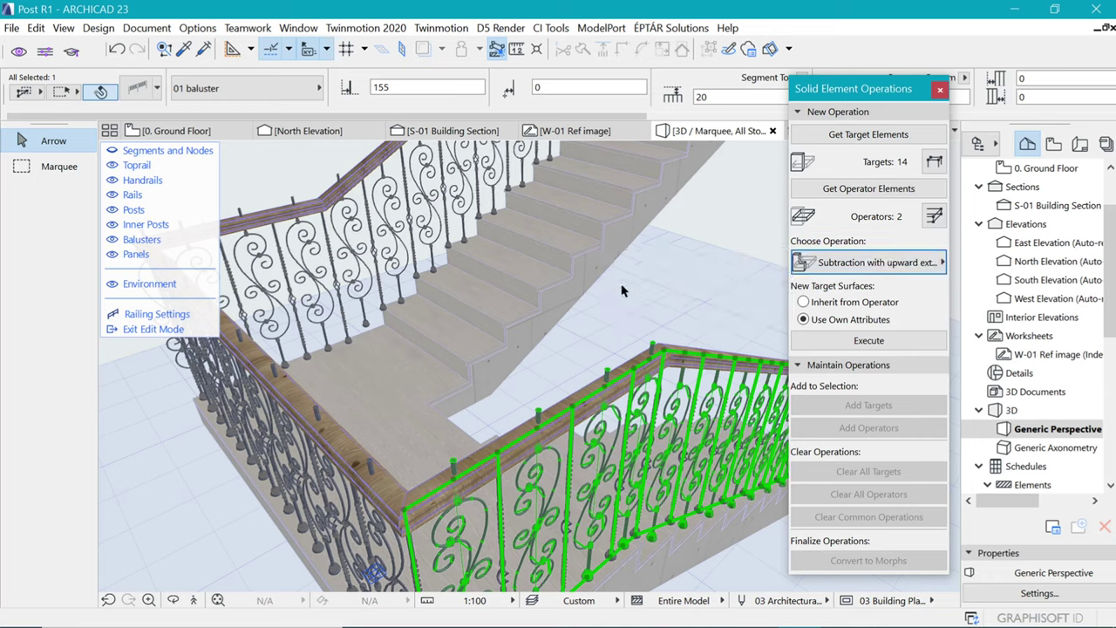
pyautogui.click(845, 345)
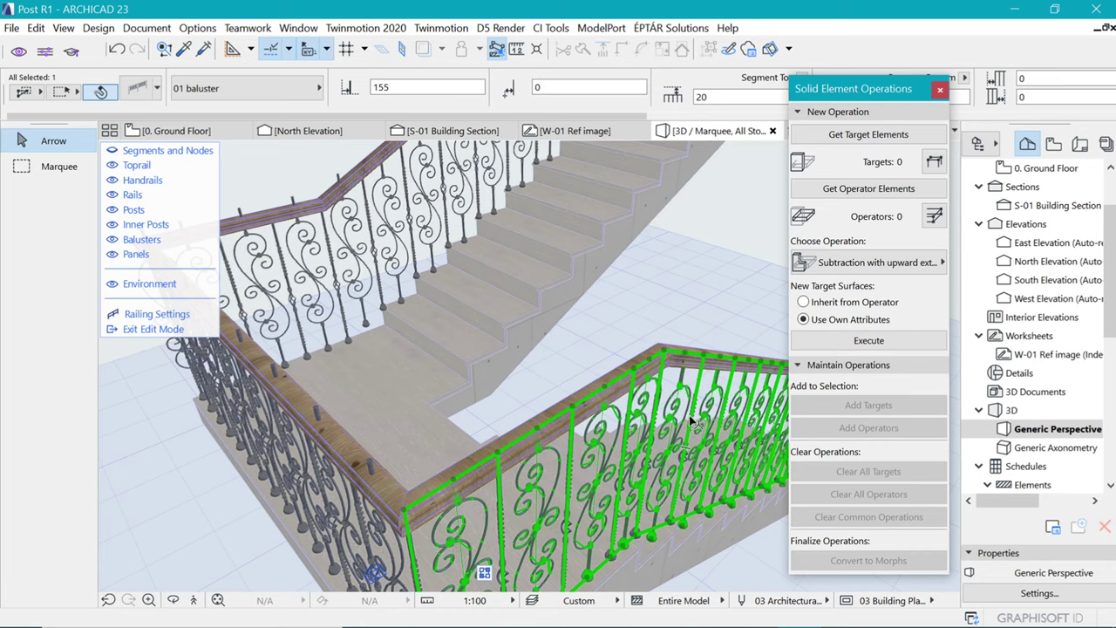
# Trim the balusters along the landing's long outer side with Subtraction with upward extrusion, using the toprail above them as operator
pyautogui.click(683, 296)
pyautogui.keyDown('shift'); pyautogui.moveTo(633, 374); pyautogui.dragTo(427, 392, button='middle'); pyautogui.keyUp('shift')
pyautogui.click(445, 401)
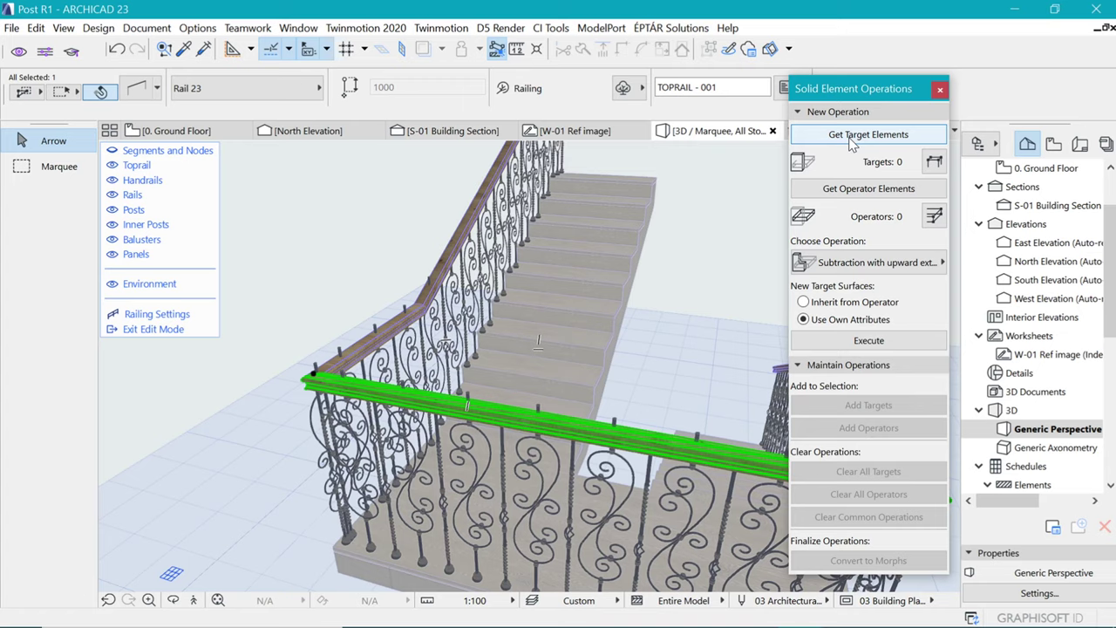
pyautogui.click(880, 189)
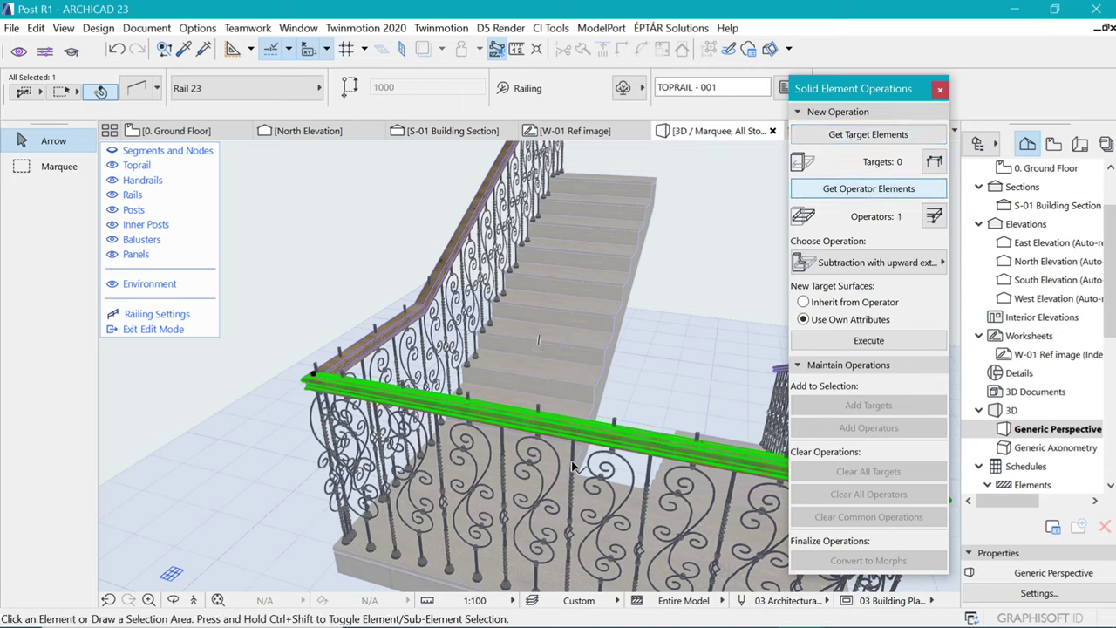
pyautogui.press('Escape')
pyautogui.click(615, 423)
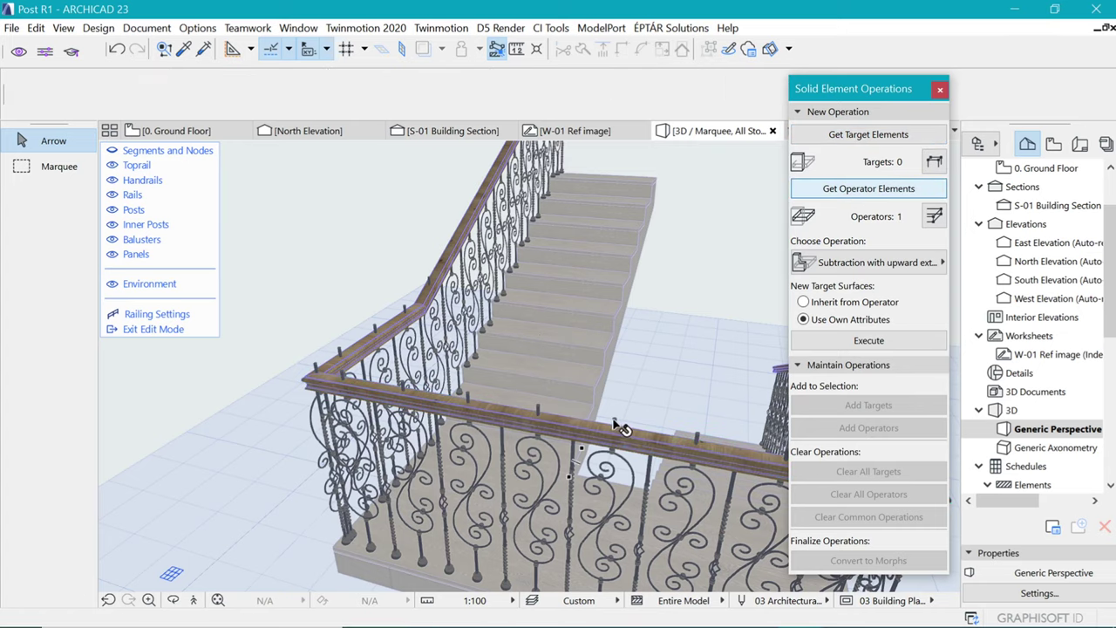
pyautogui.click(867, 135)
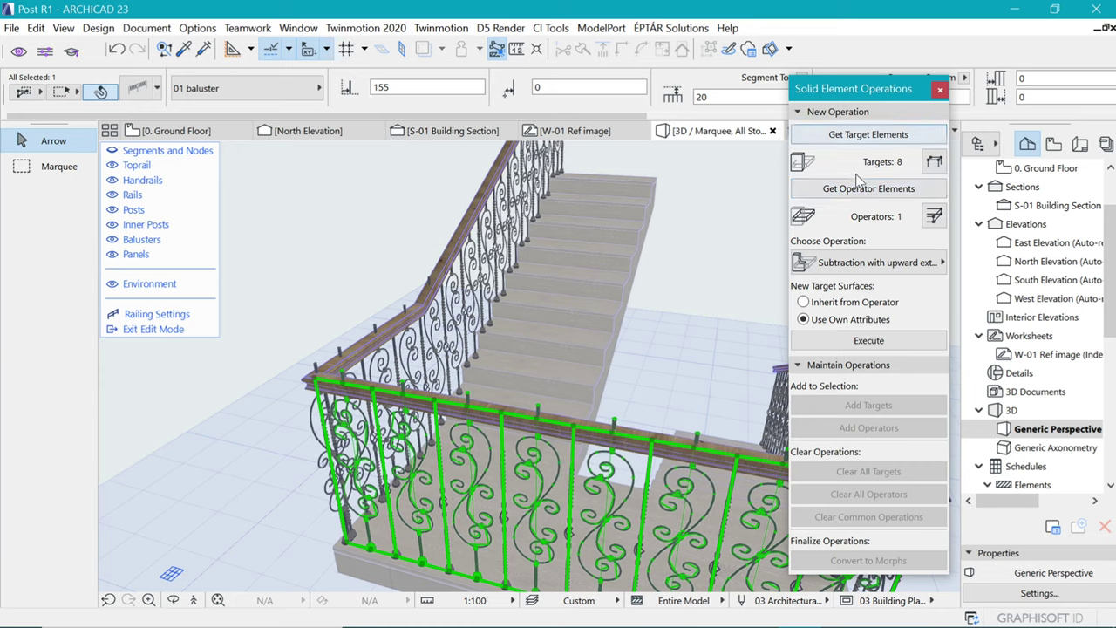
pyautogui.click(855, 263)
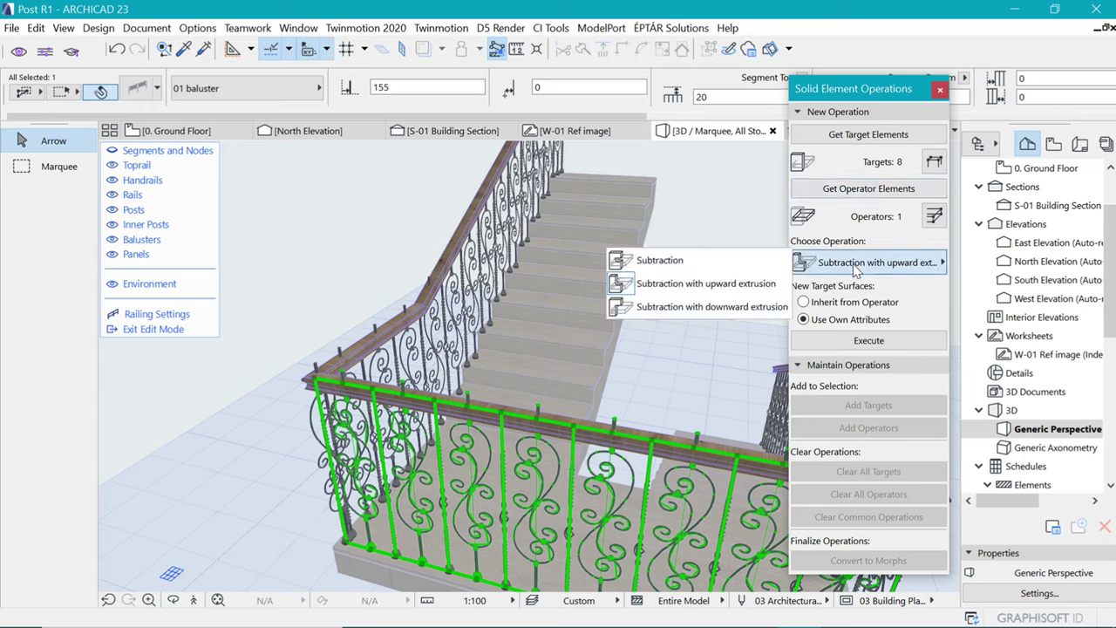
pyautogui.click(730, 283)
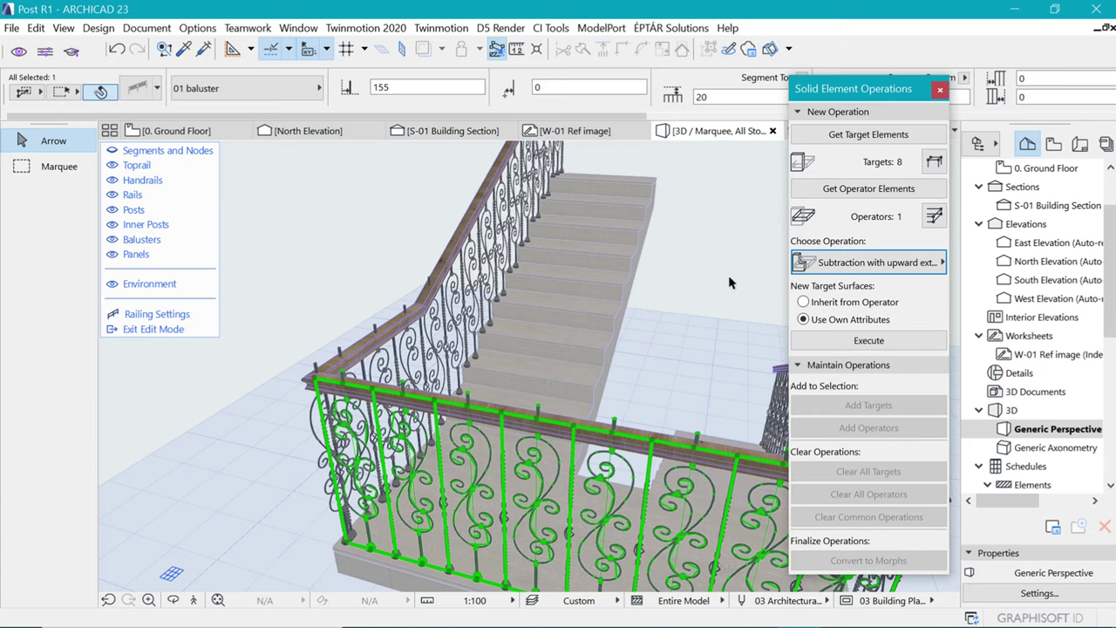
pyautogui.click(867, 341)
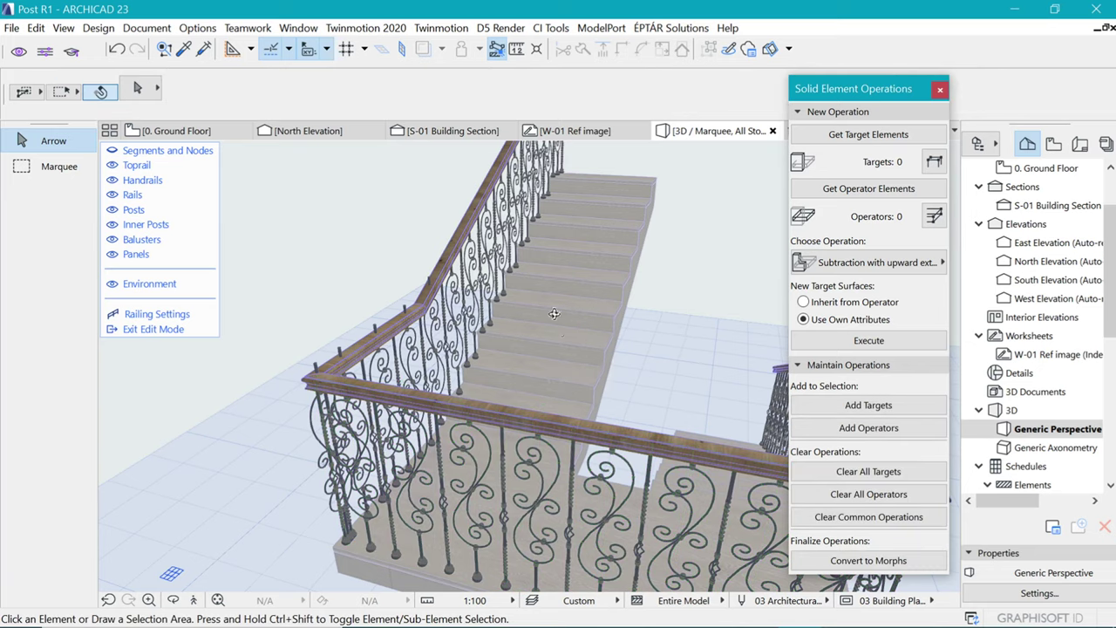
# Trim the balusters along the remaining landing side and upper flight against their toprail, keeping Subtraction with upward extrusion
pyautogui.keyDown('shift'); pyautogui.moveTo(553, 314); pyautogui.dragTo(649, 313, button='middle'); pyautogui.keyUp('shift')
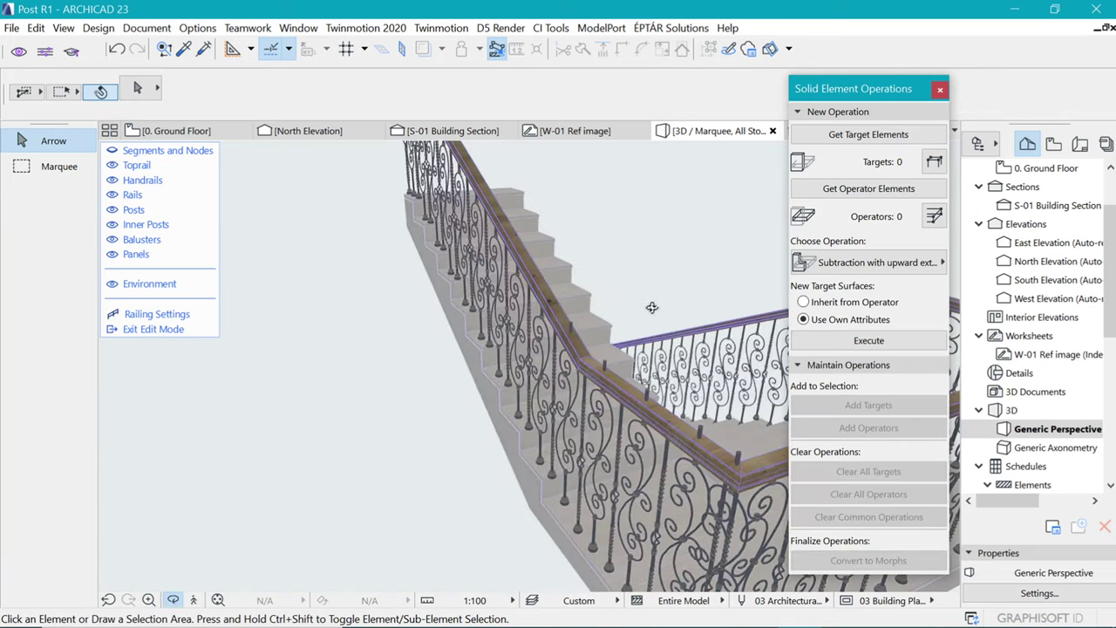
pyautogui.click(638, 398)
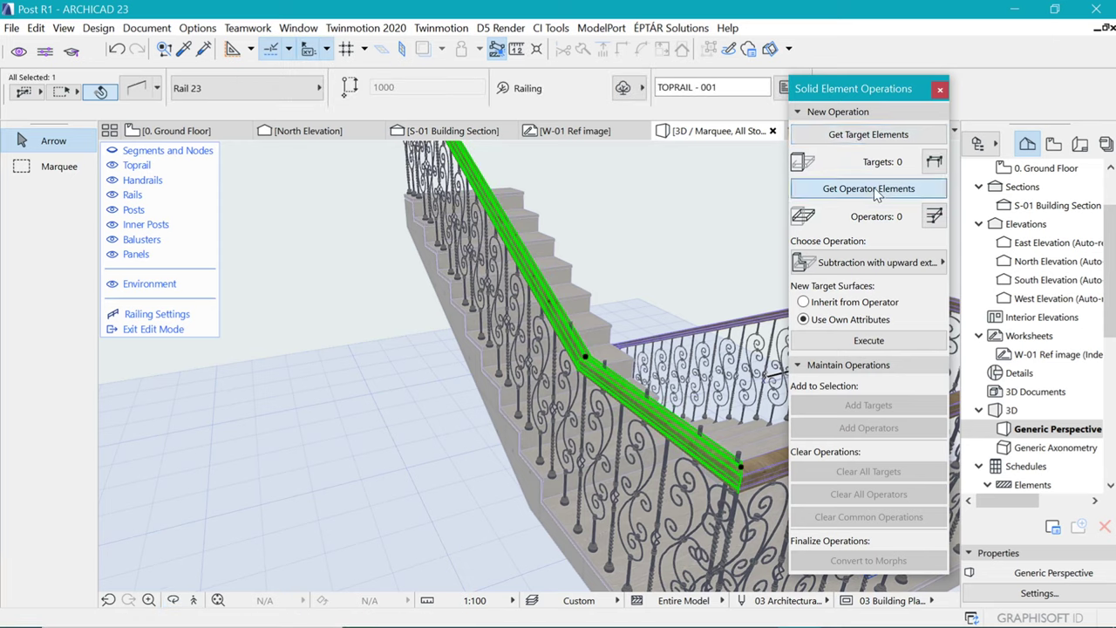
pyautogui.click(872, 189)
pyautogui.press('Escape')
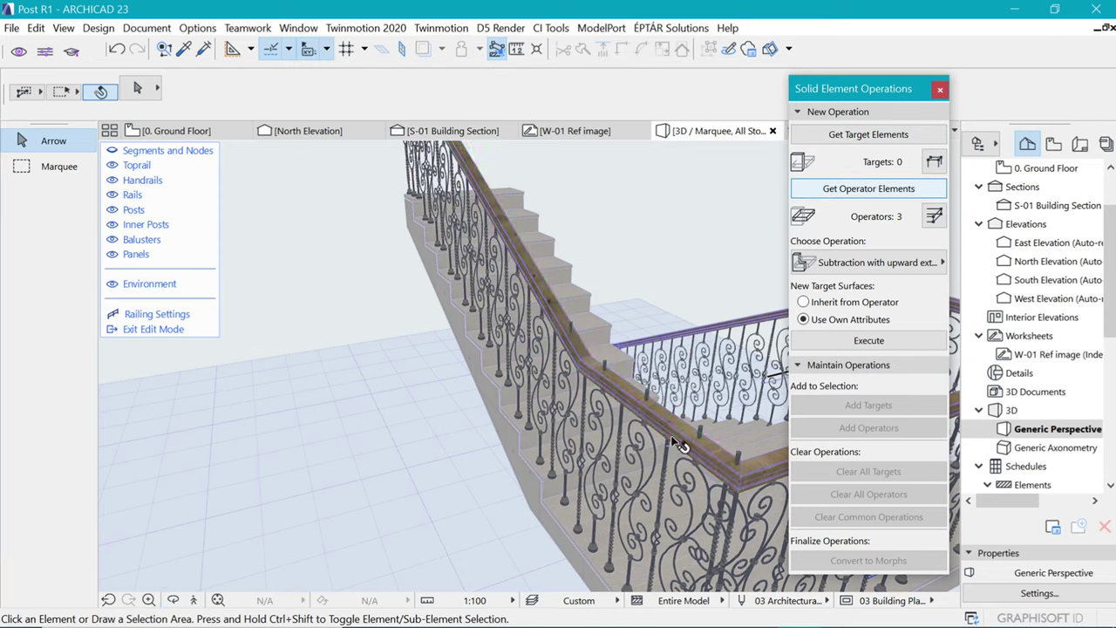
pyautogui.click(699, 427)
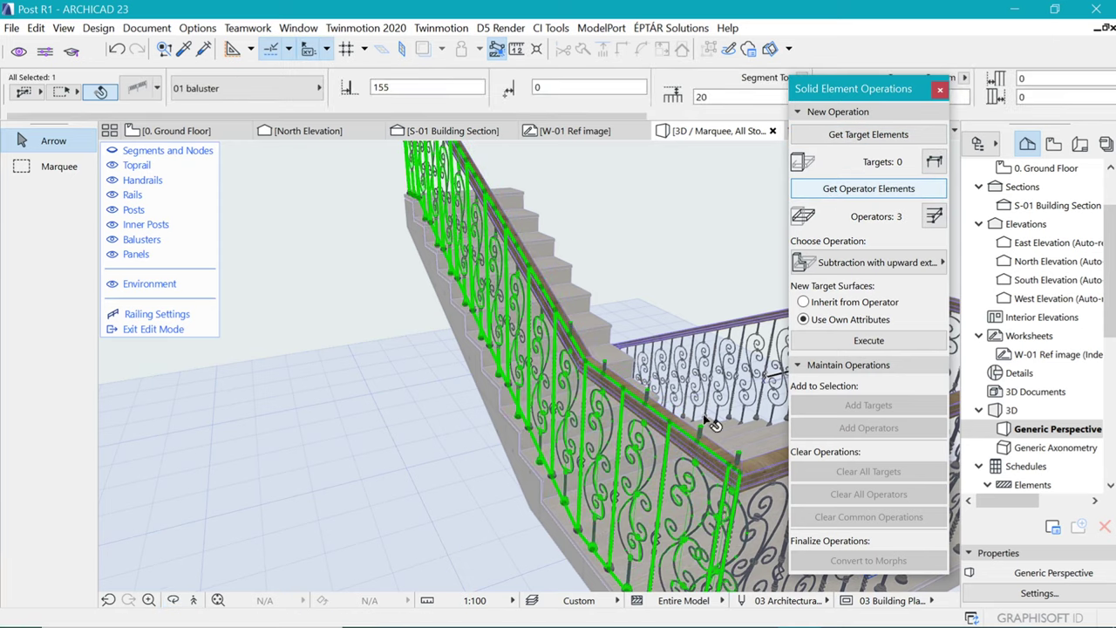
pyautogui.click(877, 138)
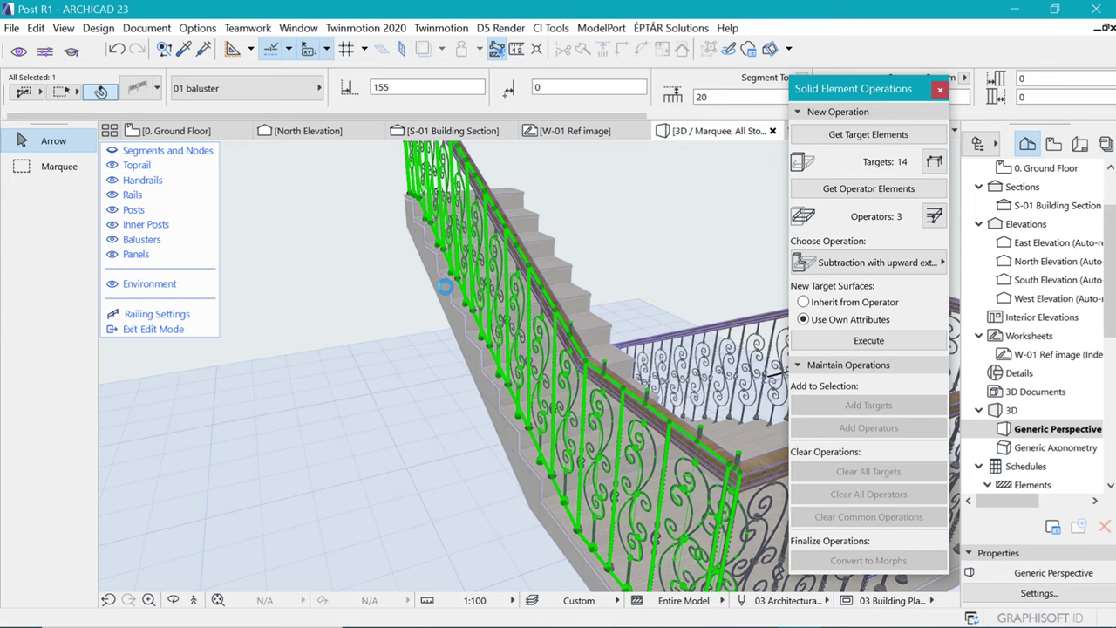
# Close Solid Element Operations, exit the railing's edit mode and clear the selection
pyautogui.click(940, 89)
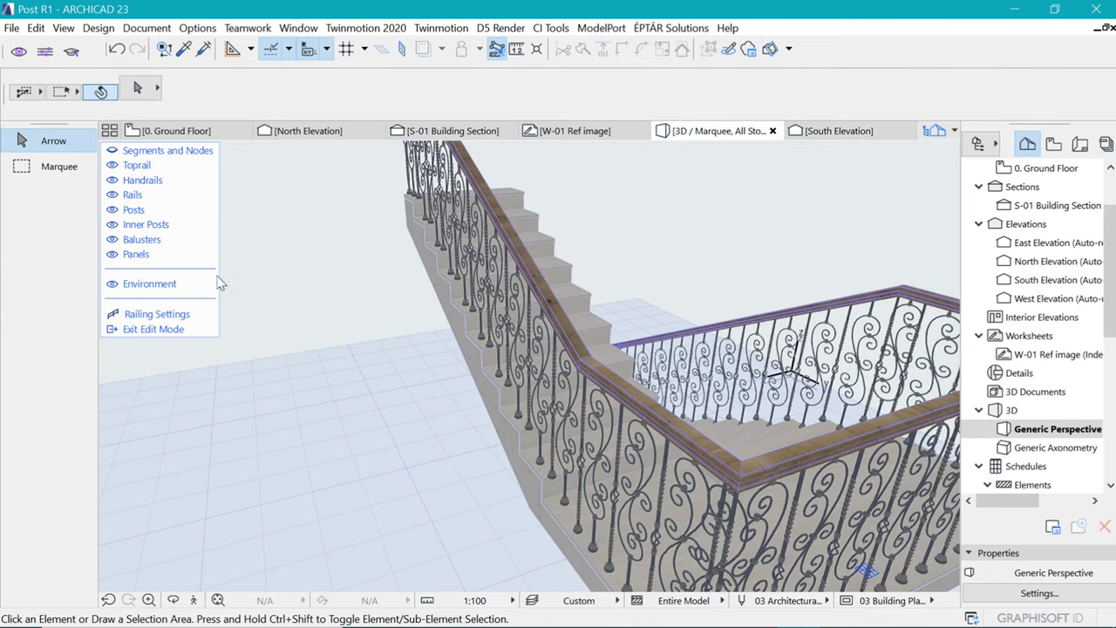
pyautogui.click(144, 329)
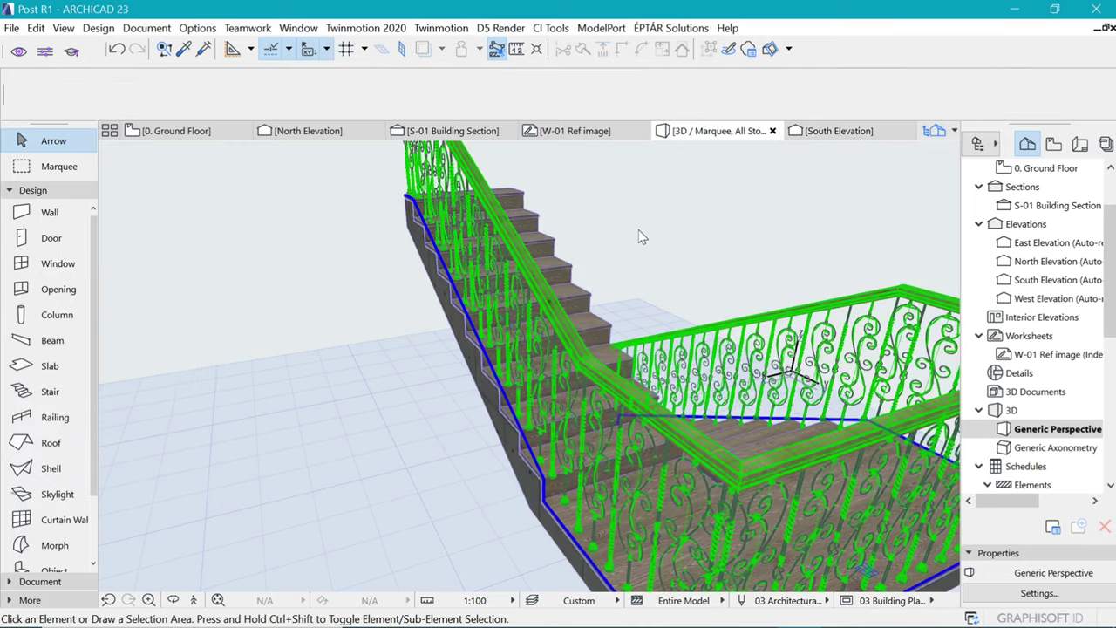
pyautogui.click(763, 209)
# Examine the joints between the trimmed balusters and the toprail around the landing and along the flights
pyautogui.keyDown('shift'); pyautogui.moveTo(763, 209); pyautogui.dragTo(637, 219, button='middle'); pyautogui.keyUp('shift')
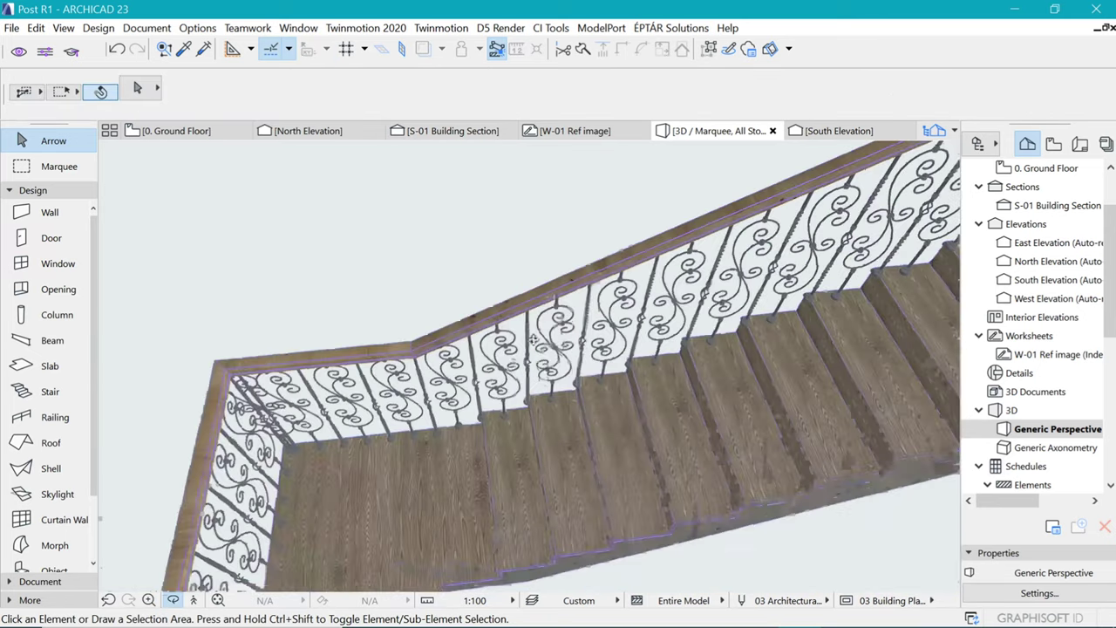
pyautogui.scroll(-5, 517, 241)
pyautogui.keyDown('shift'); pyautogui.moveTo(518, 241); pyautogui.dragTo(508, 349, button='middle'); pyautogui.keyUp('shift')
pyautogui.scroll(5, 335, 329)
pyautogui.scroll(-5, 335, 329)
pyautogui.scroll(5, 278, 401)
pyautogui.scroll(3, 491, 370)
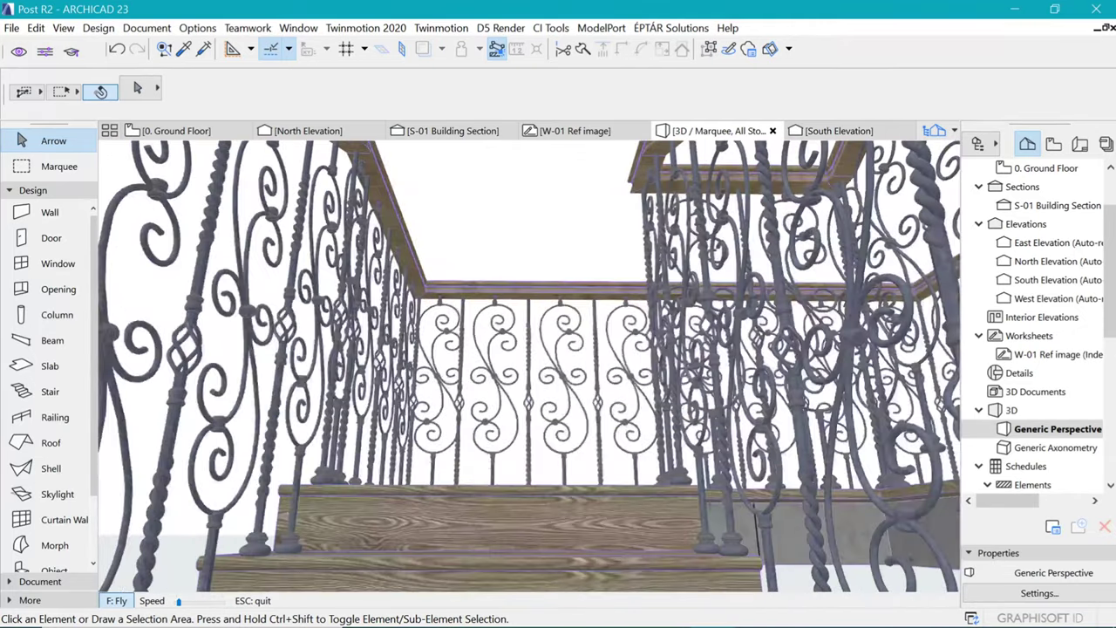
# Walk through the stair in explore mode and inspect the balusters around the landing and up the flight
pyautogui.press('Up')
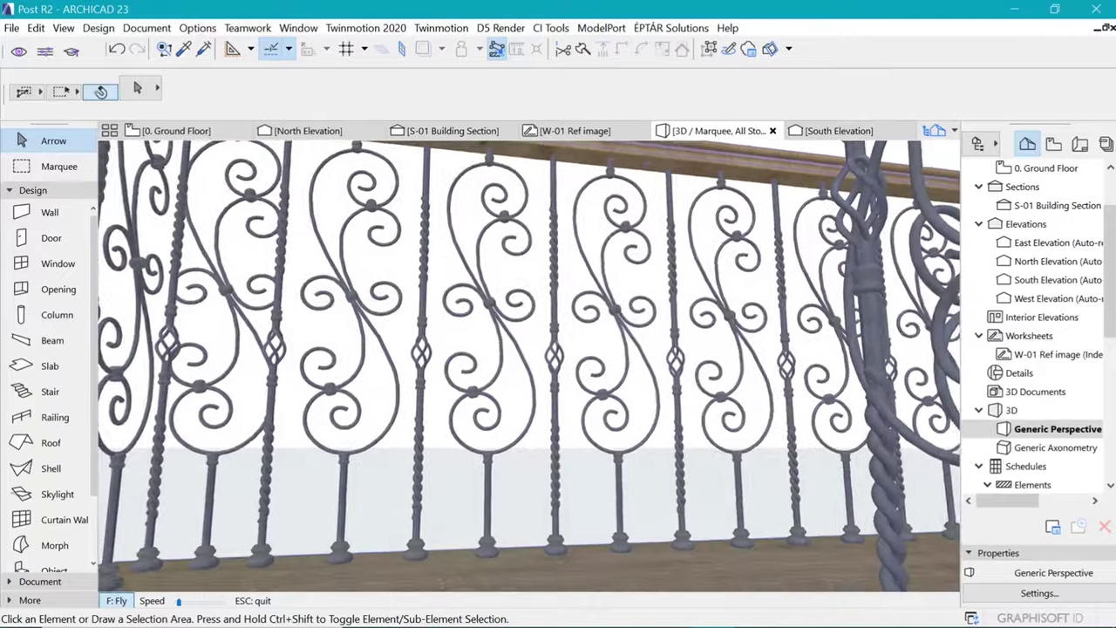
pyautogui.press('Down')
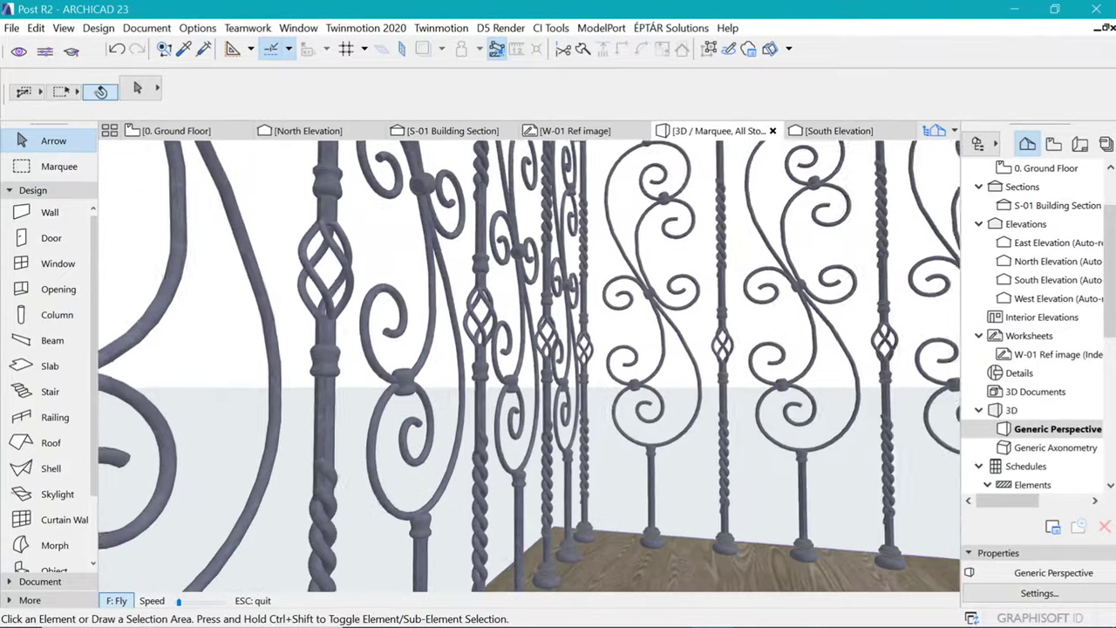
pyautogui.press('Right')
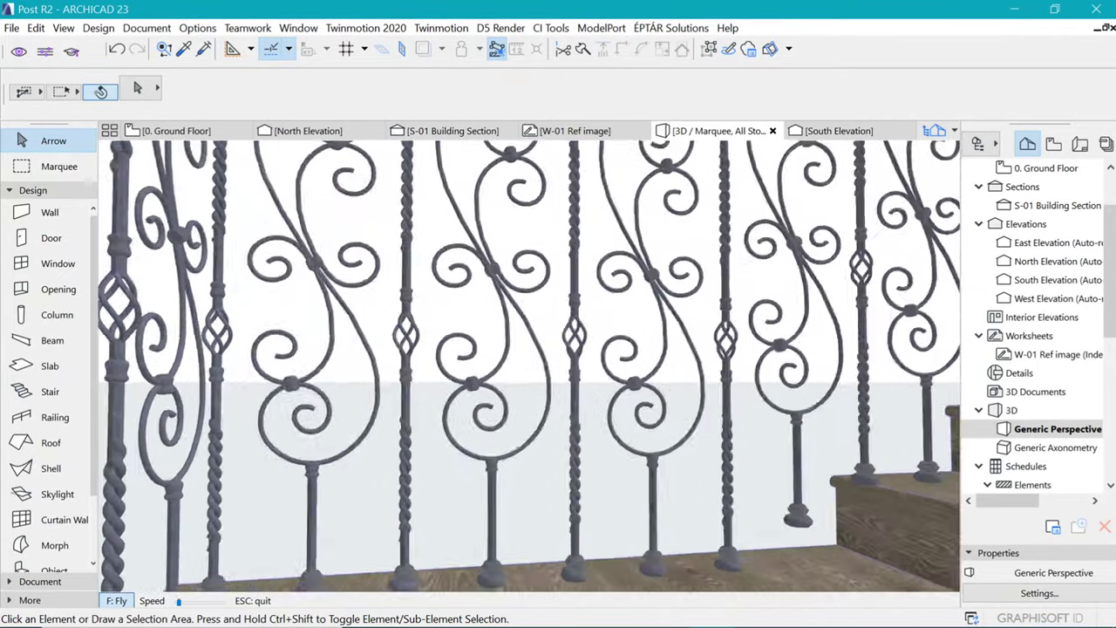
pyautogui.press('Left')
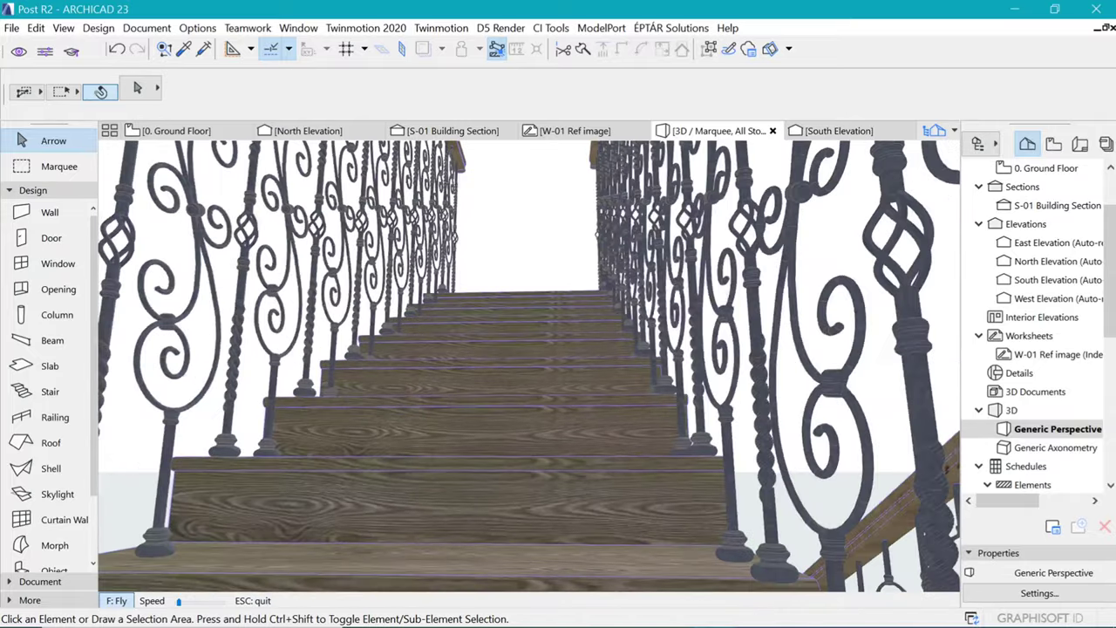
pyautogui.press('Up')
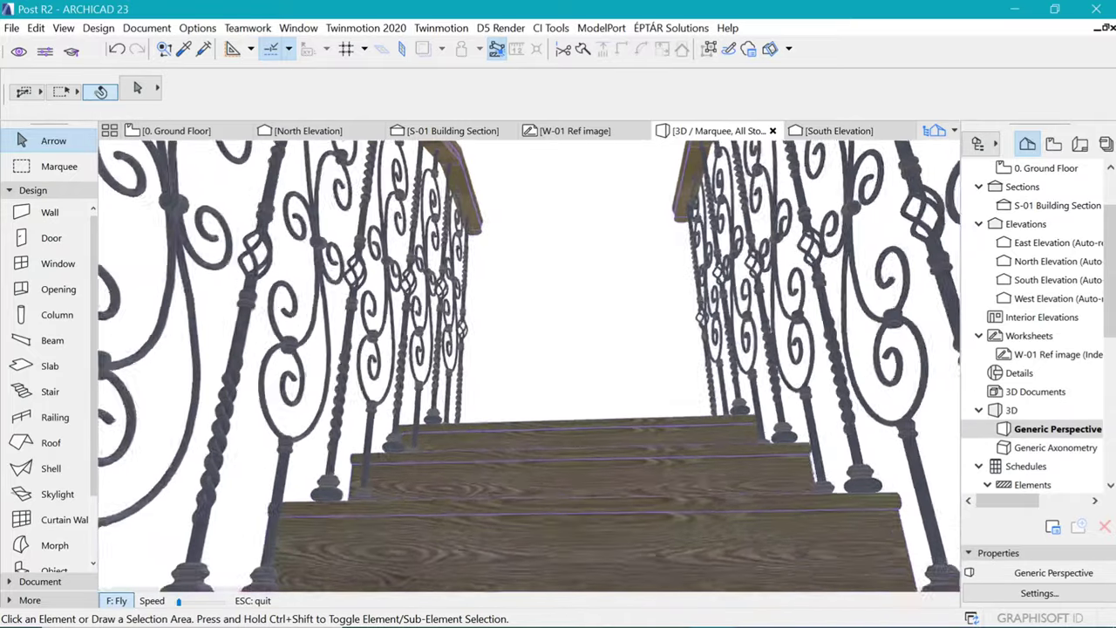
pyautogui.press('Up')
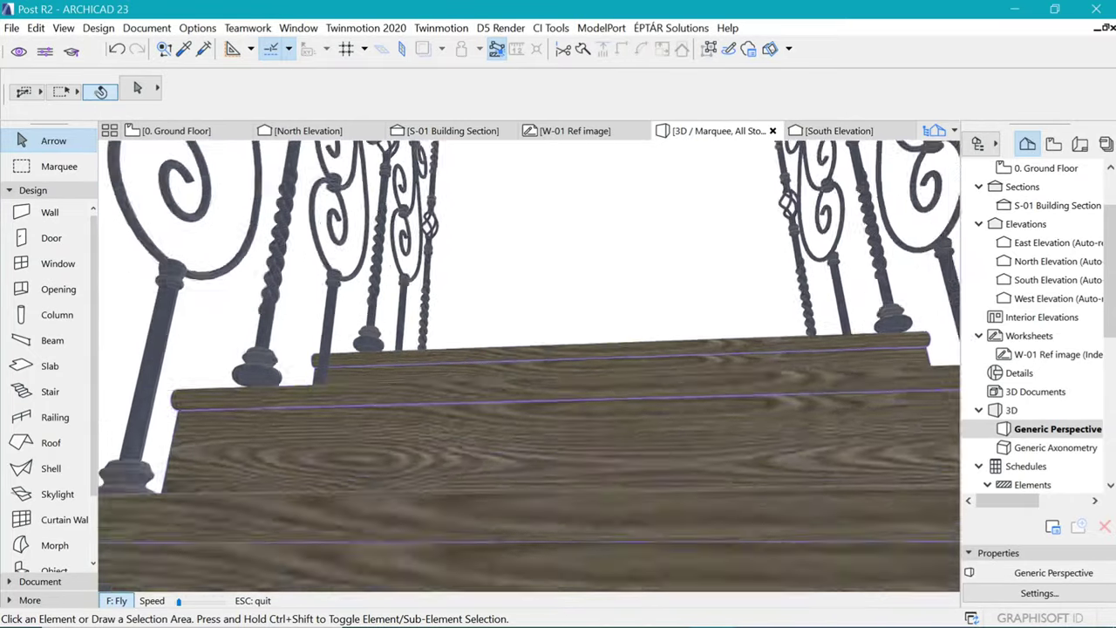
pyautogui.press('Up')
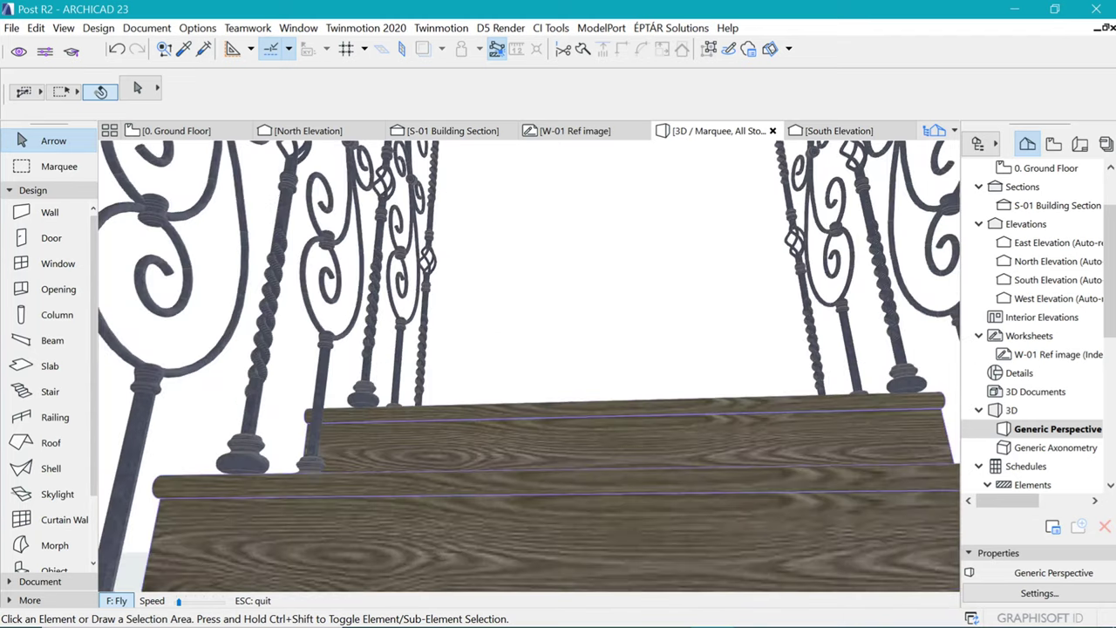
# Walk up past the end of the upper flight between its railings, then leave explore mode
pyautogui.press('Up')
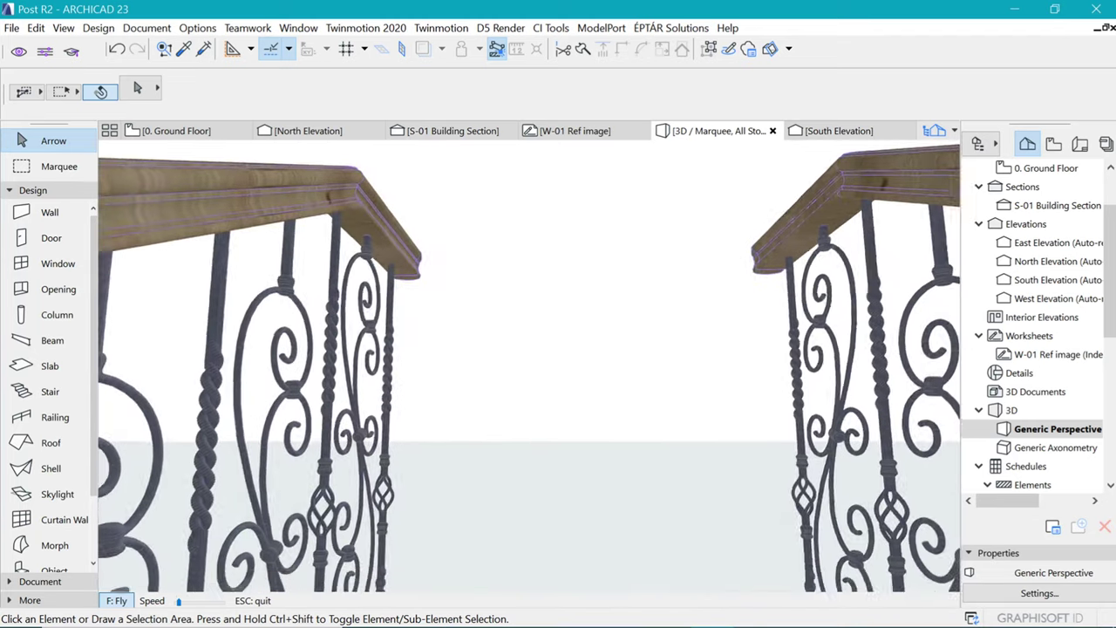
pyautogui.press('Up')
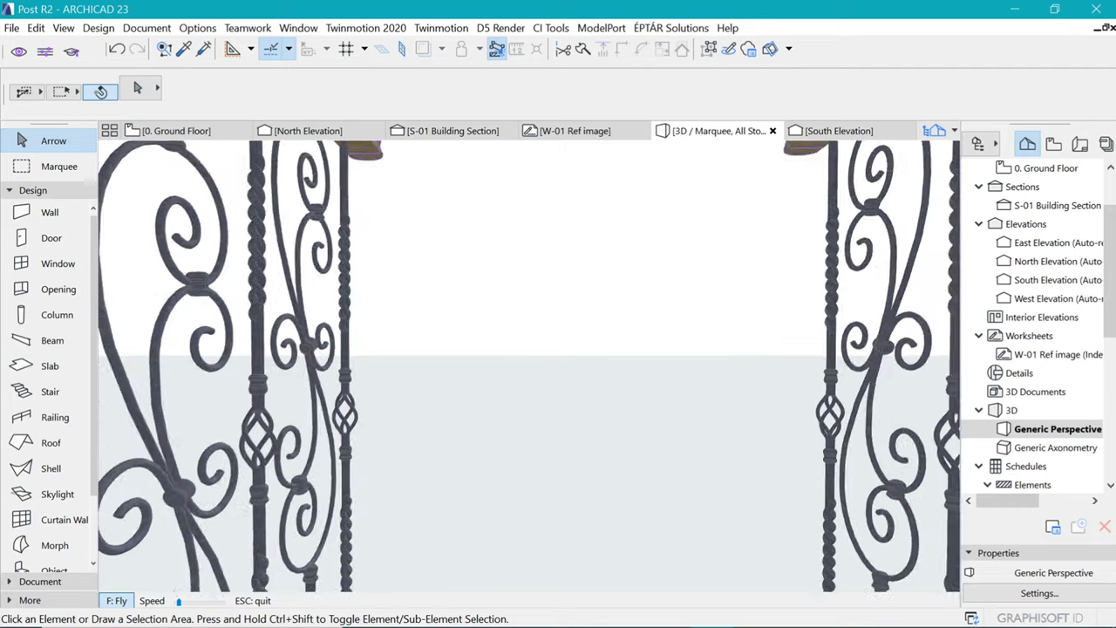
pyautogui.press('Up')
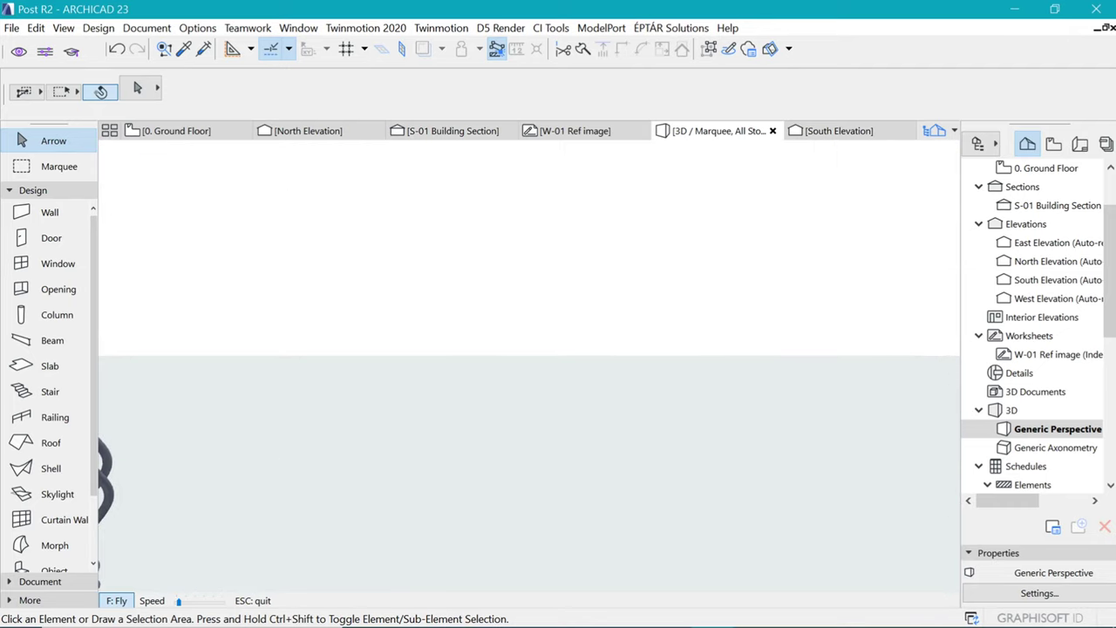
pyautogui.press('Escape')
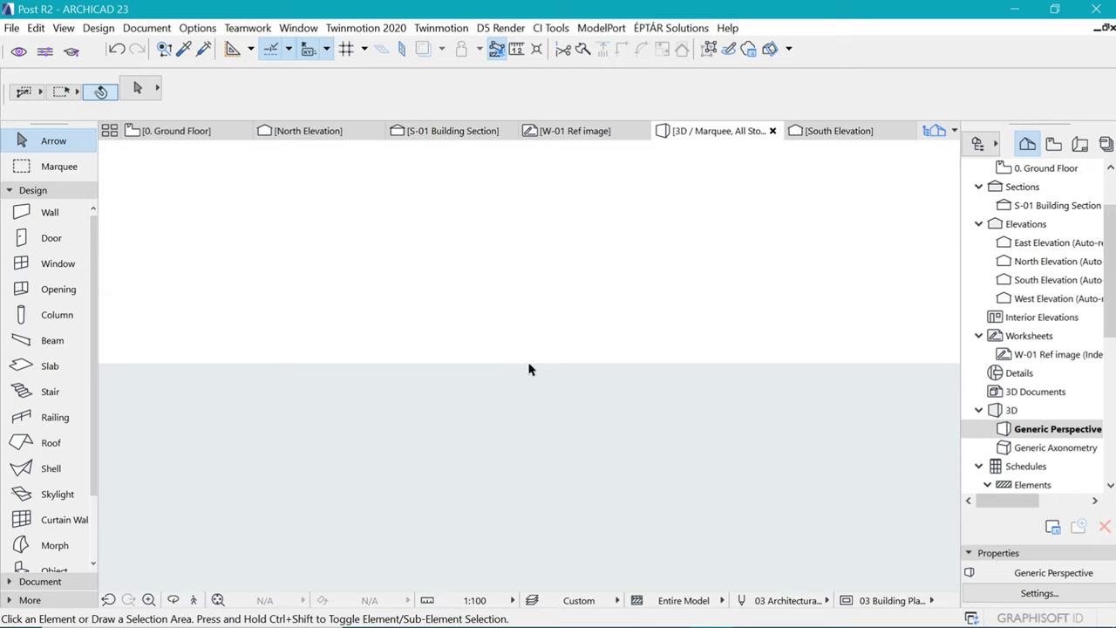
# Examine the whole stair from outside and look up the lower flight between its finished wrought-iron railings
pyautogui.scroll(-5, 375, 387)
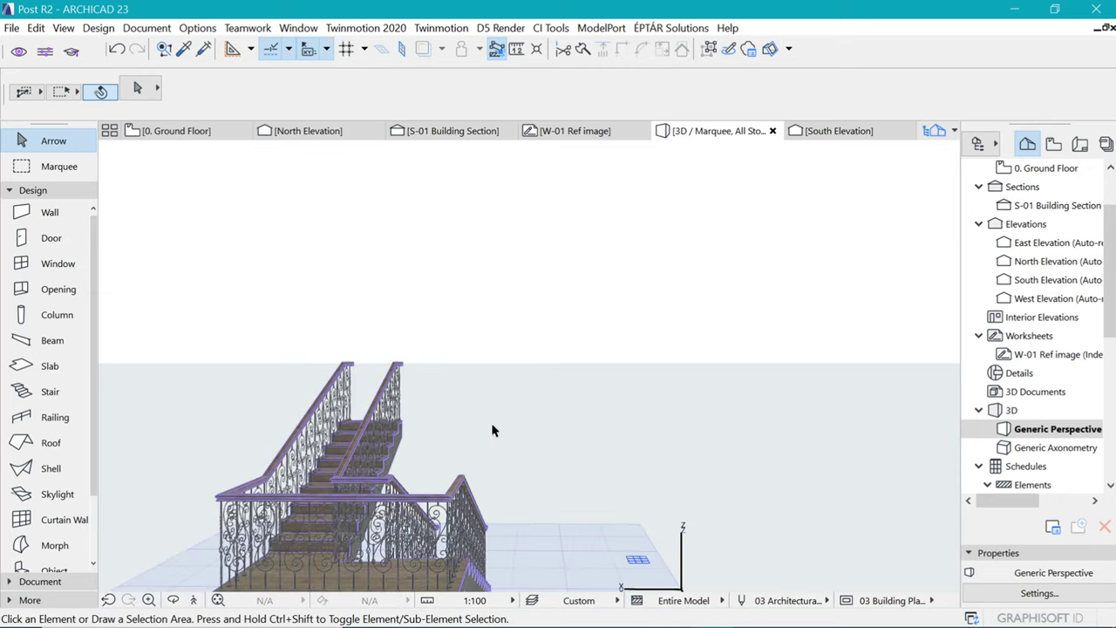
pyautogui.moveTo(508, 382); pyautogui.dragTo(196, 435)
pyautogui.scroll(6, 543, 339)
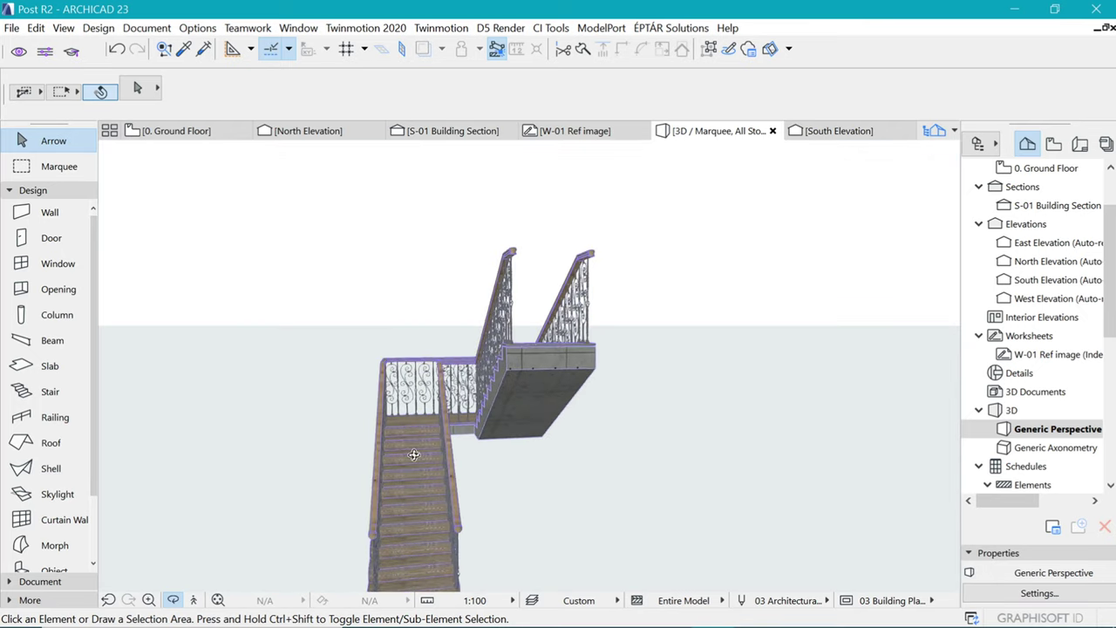
pyautogui.scroll(5, 419, 444)
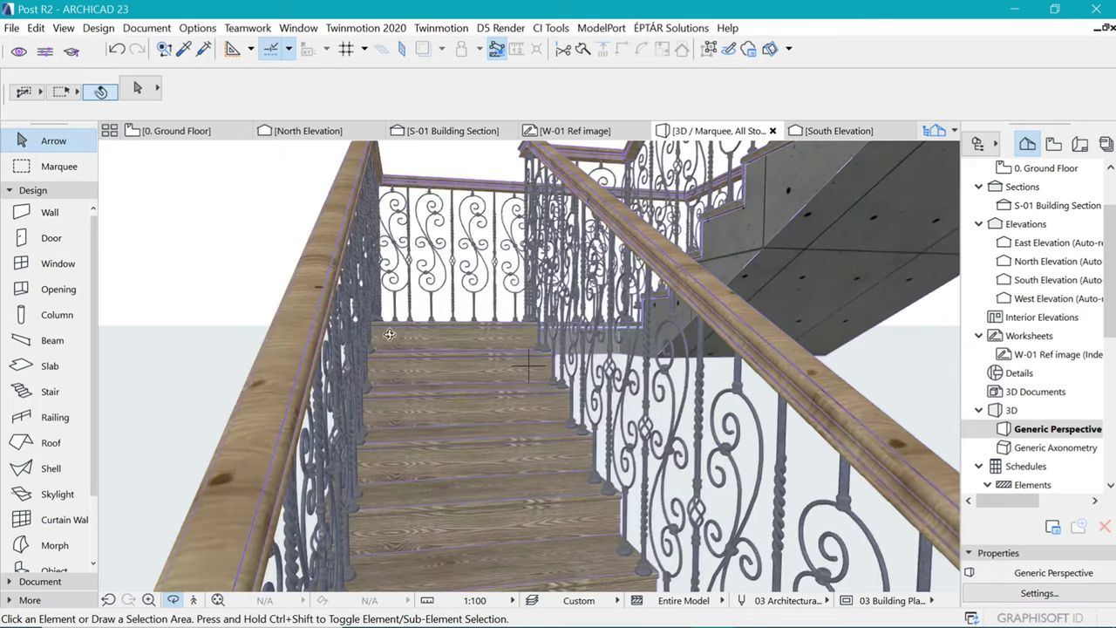